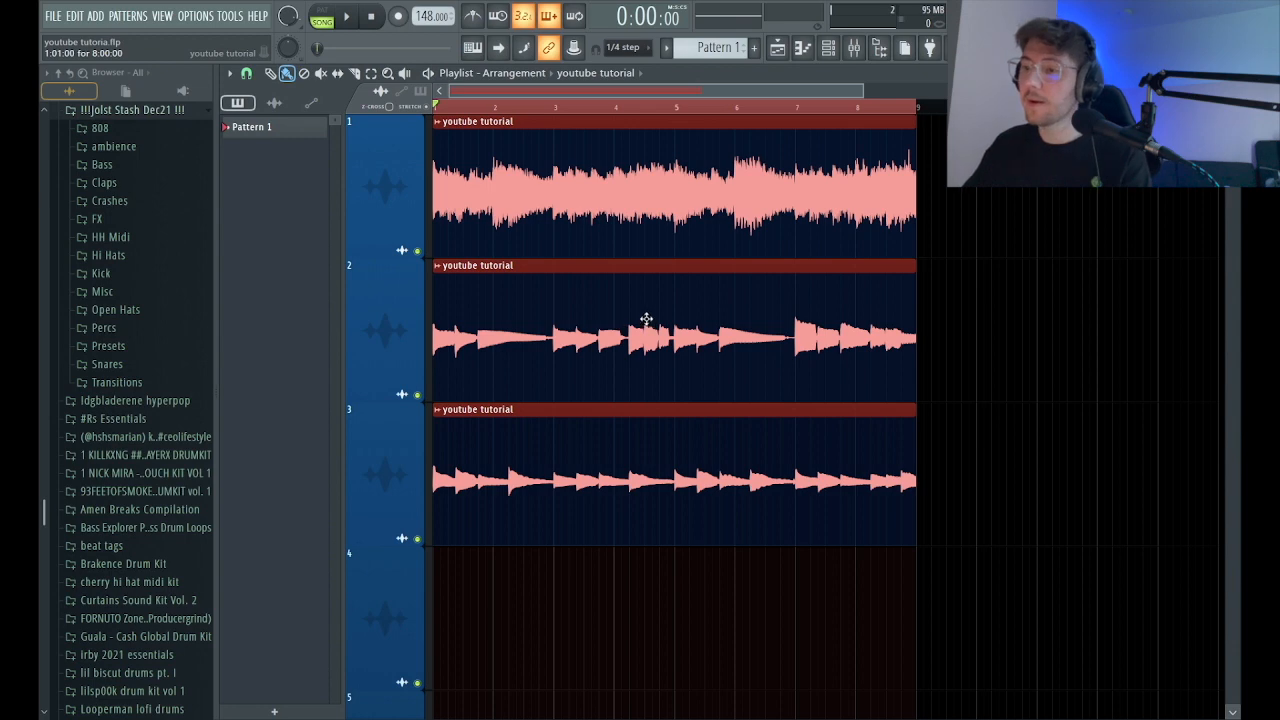
drag(717, 360, 524, 305)
drag(652, 369, 468, 418)
scroll(812, 425, up, 3)
scroll(886, 425, up, 1)
ctrl+right_click(827, 376)
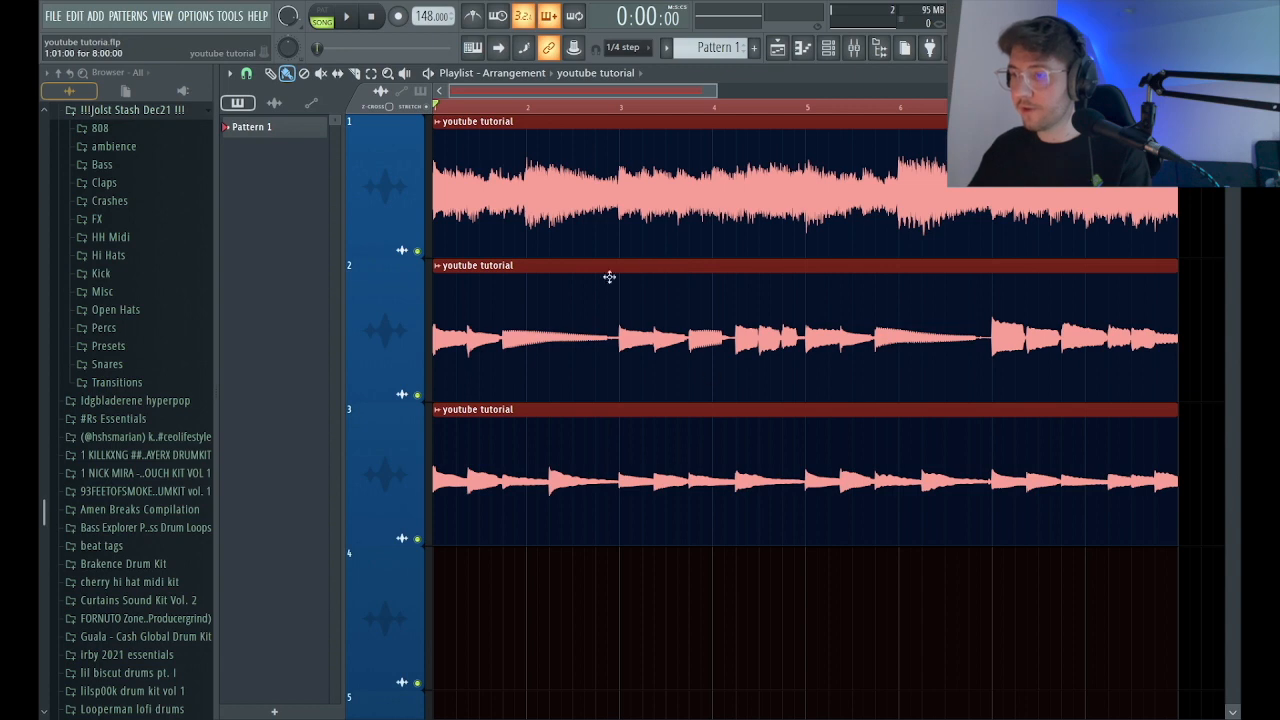
scroll(577, 246, up, 5)
scroll(577, 246, down, 5)
scroll(728, 315, down, 2)
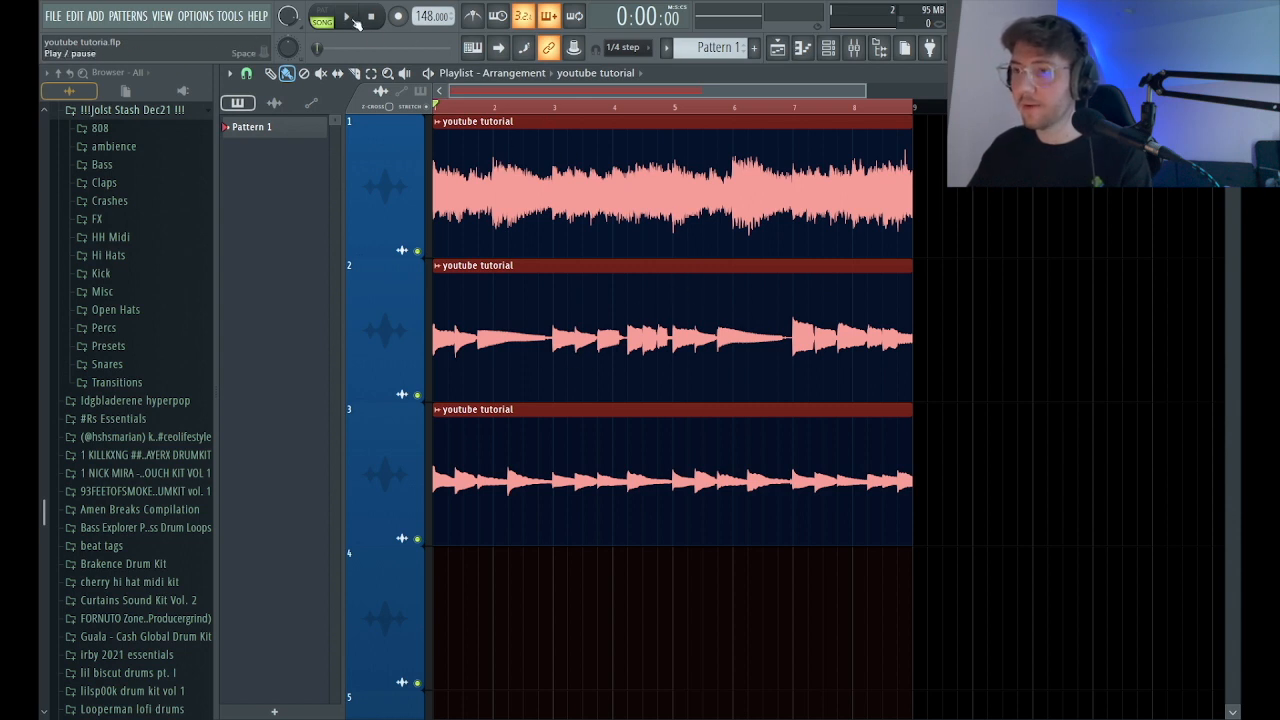
Play all three melody tracks together, and solo playlist track 1 to hear its melody alone.
click(355, 20)
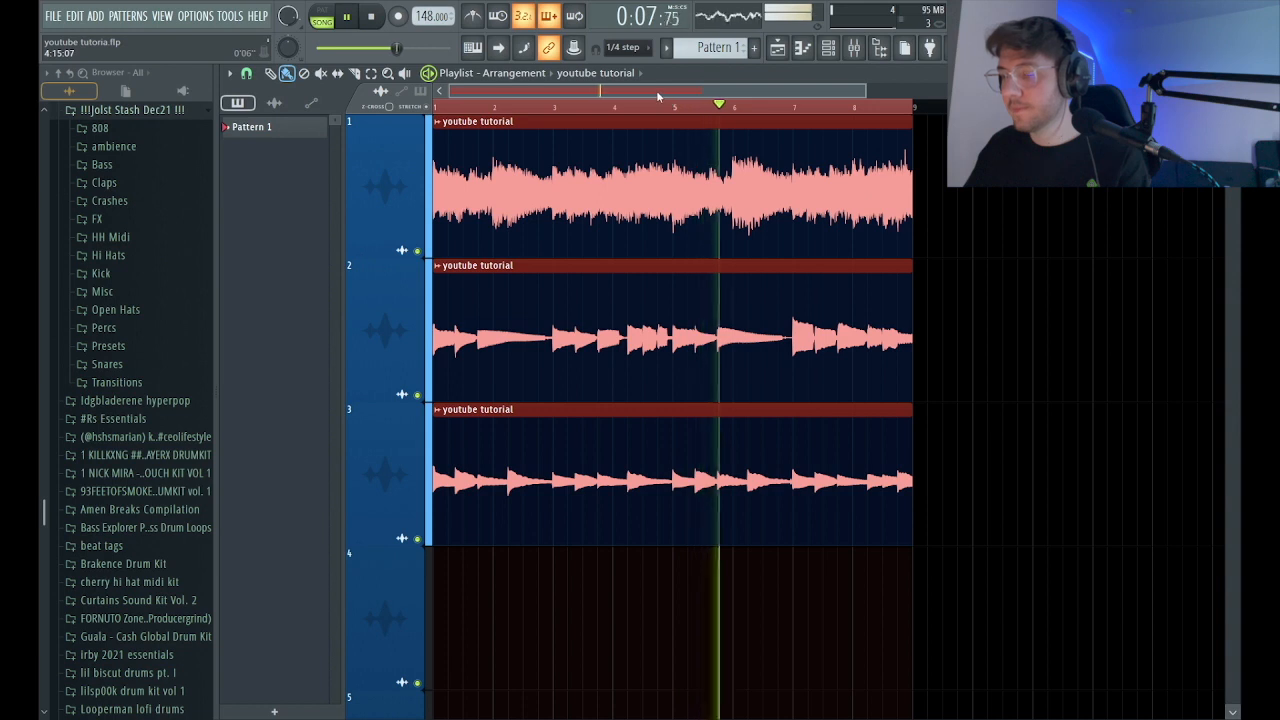
scroll(659, 97, down, 2)
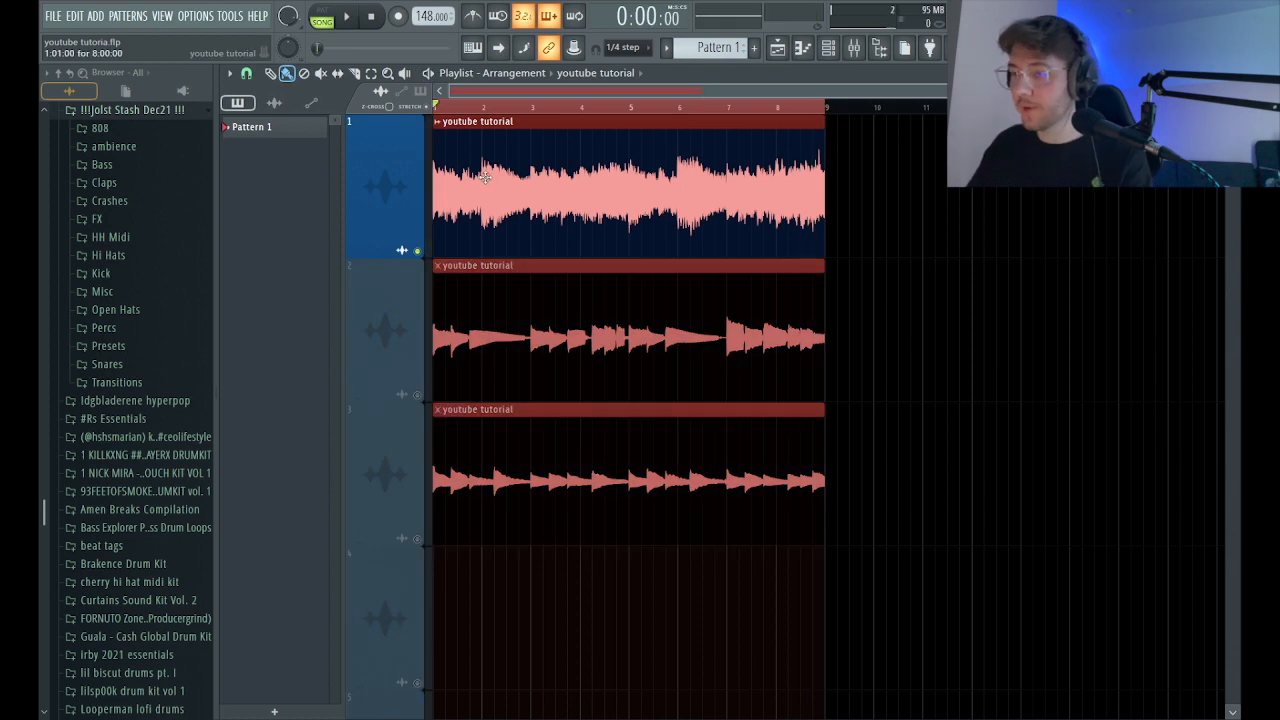
key(space)
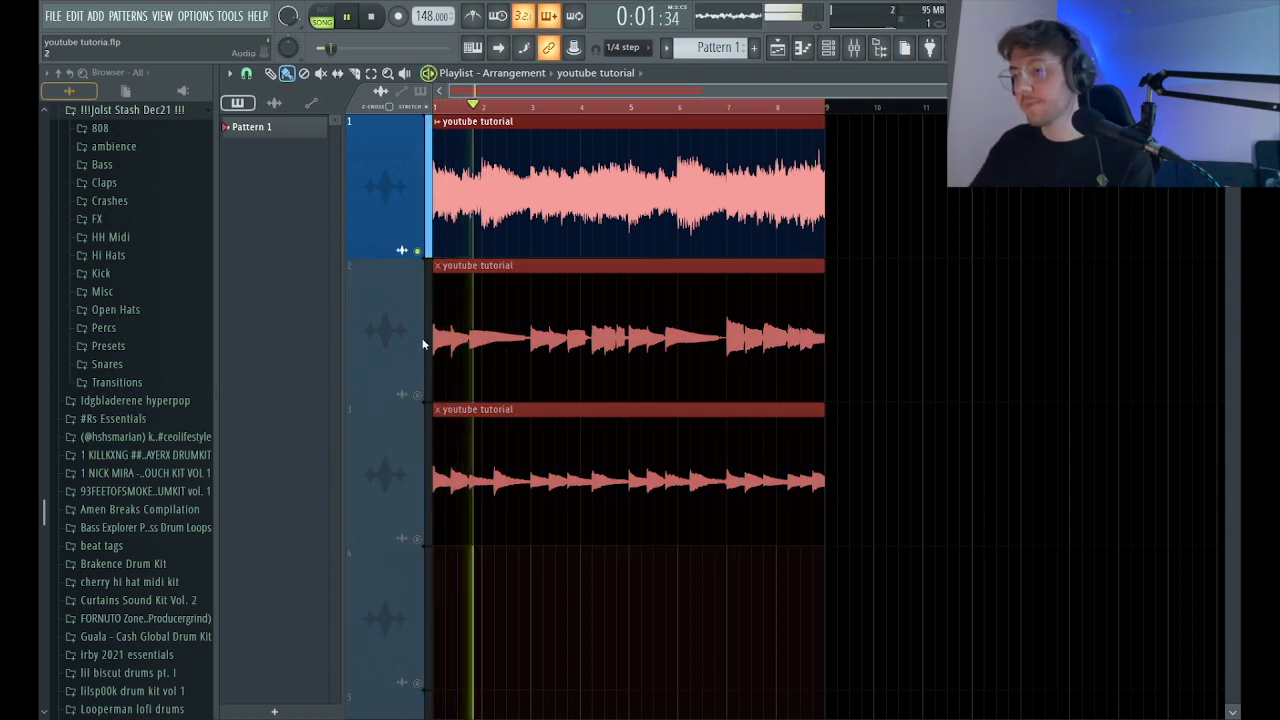
key(space)
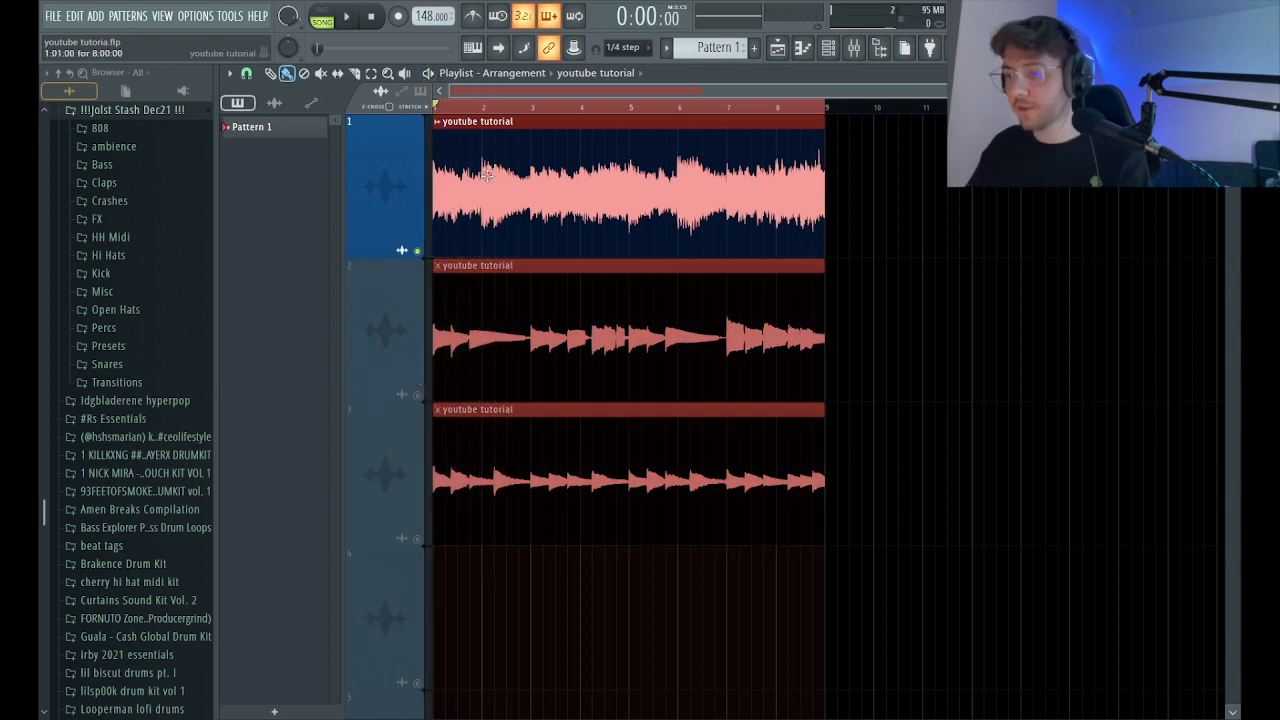
Solo playlist tracks 2 and 3 in turn, and play the two together with track 1 muted.
right_click(419, 396)
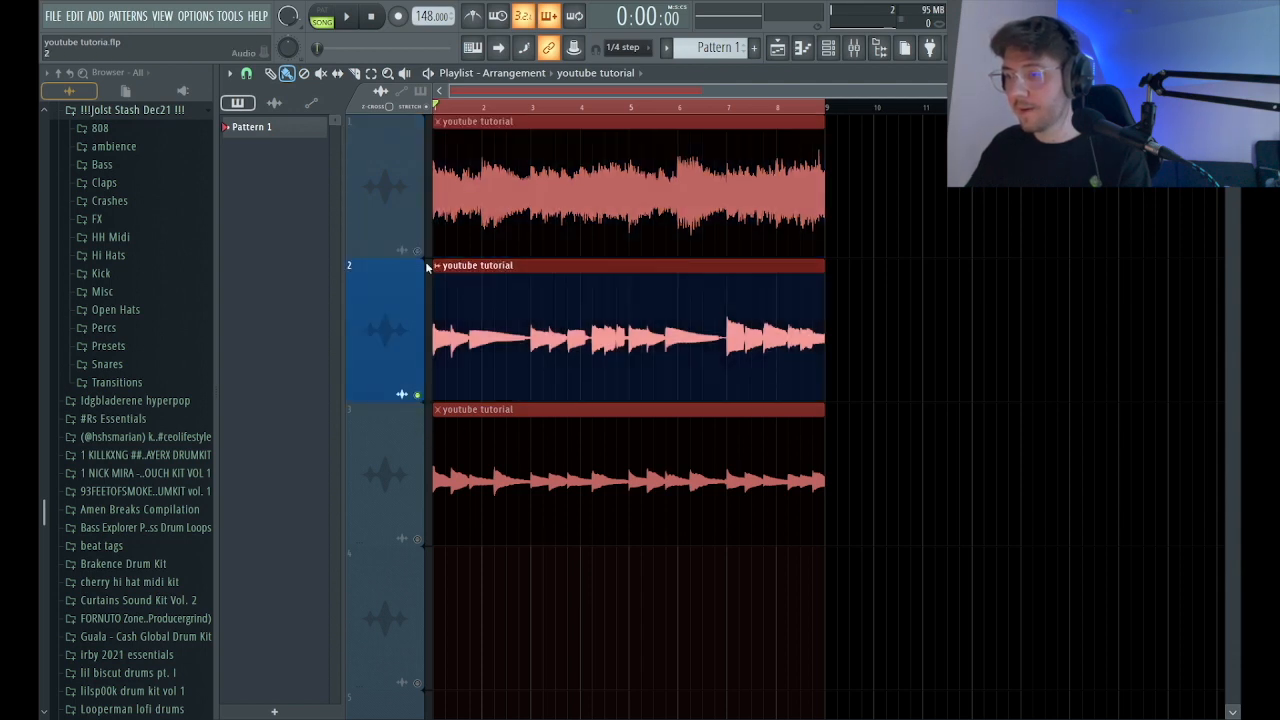
right_click(419, 539)
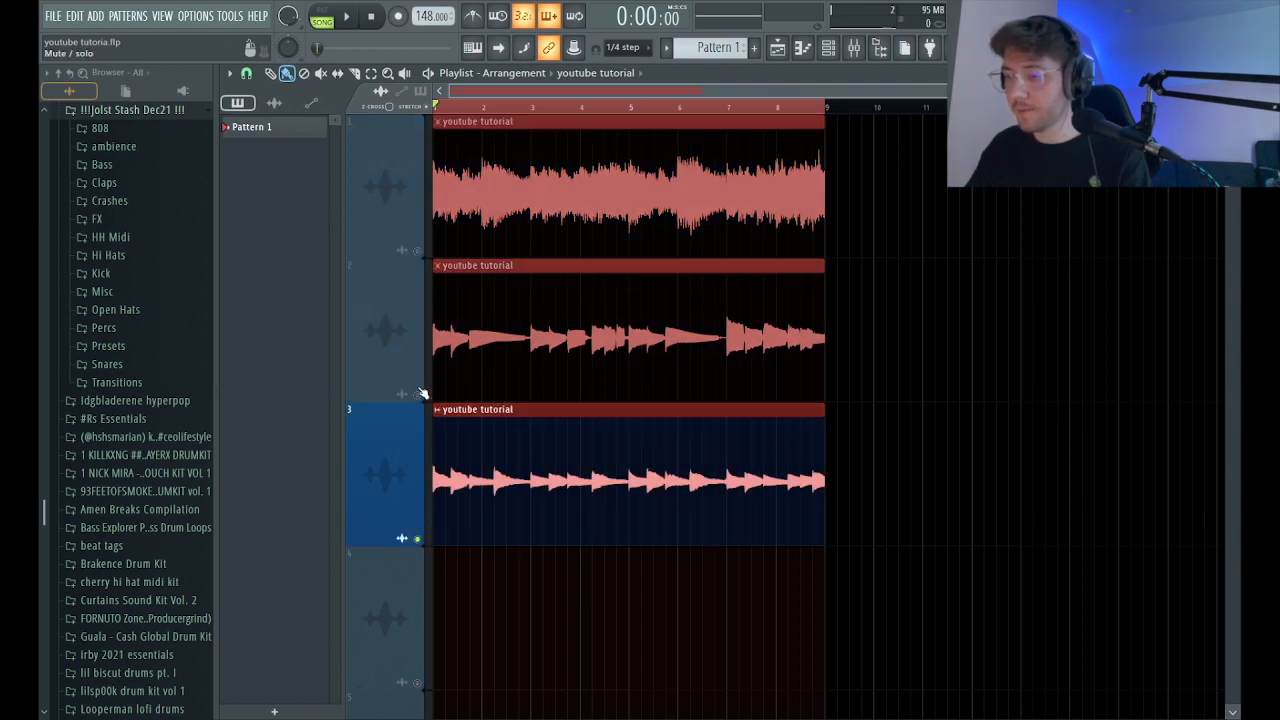
right_click(419, 395)
click(419, 539)
key(space)
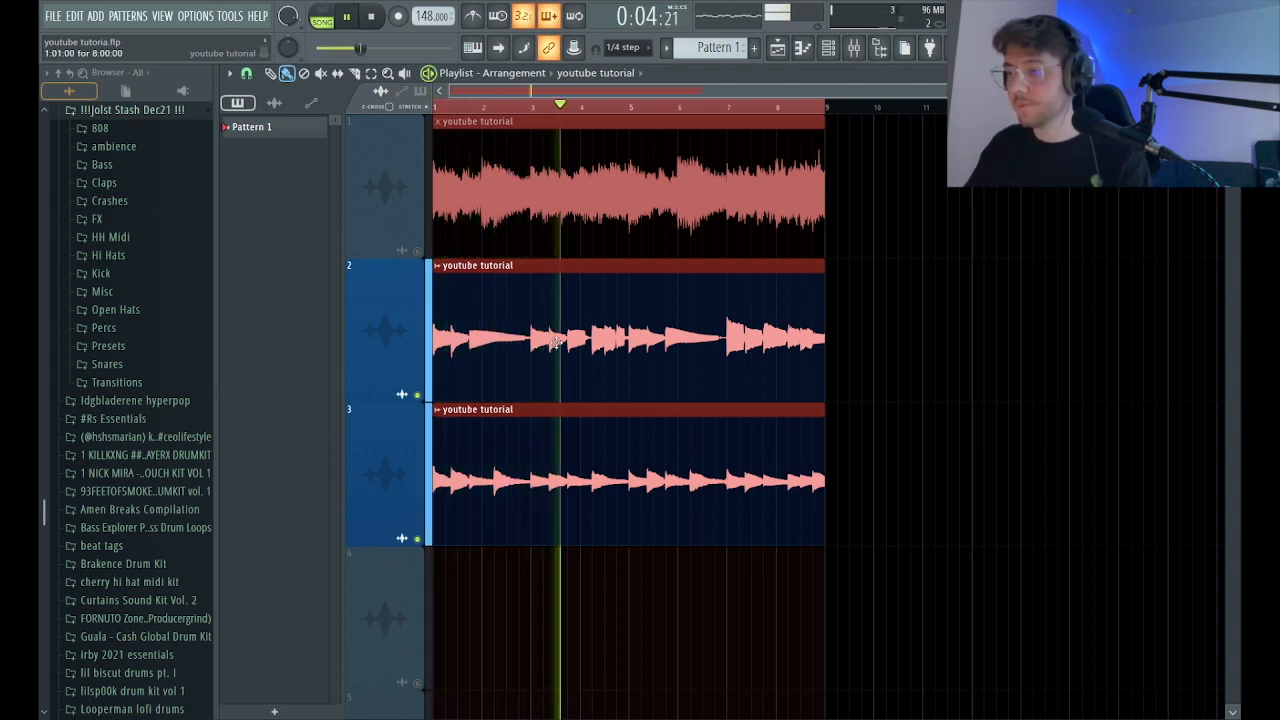
key(space)
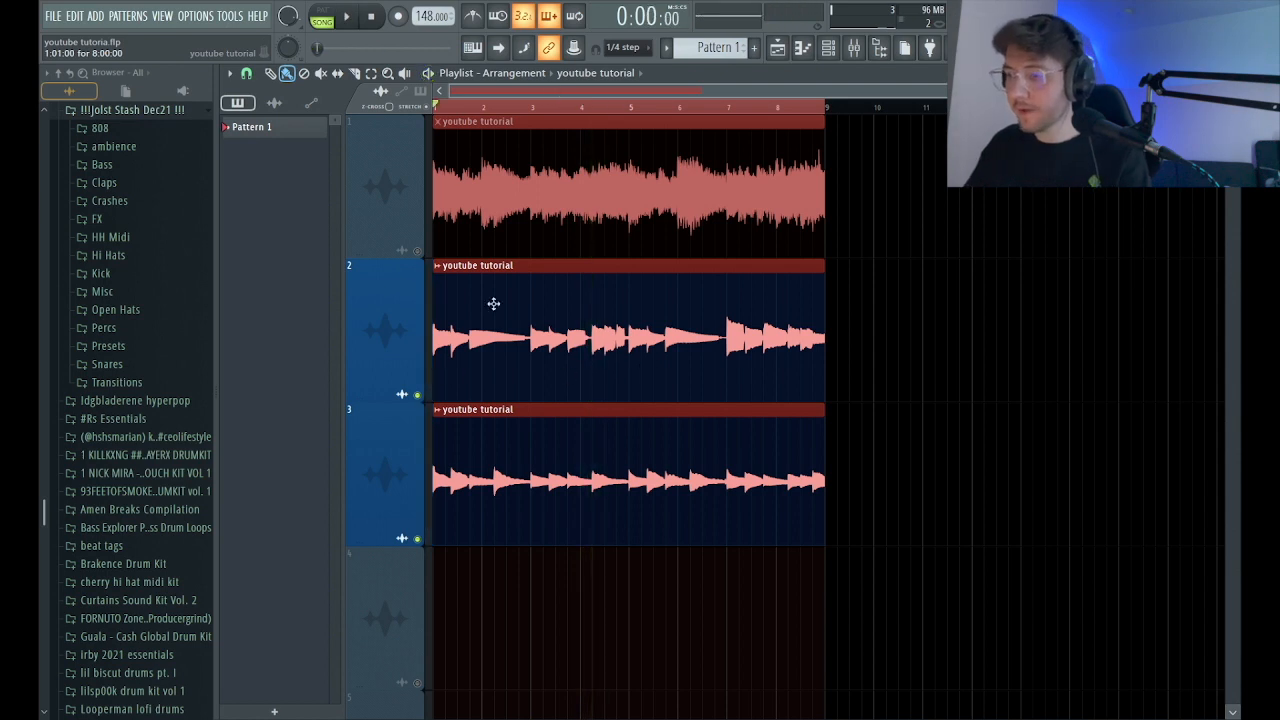
Route the audio clip on playlist track 1 to mixer track 1, and make the clips on tracks 2 and 3 unique.
double_click(589, 208)
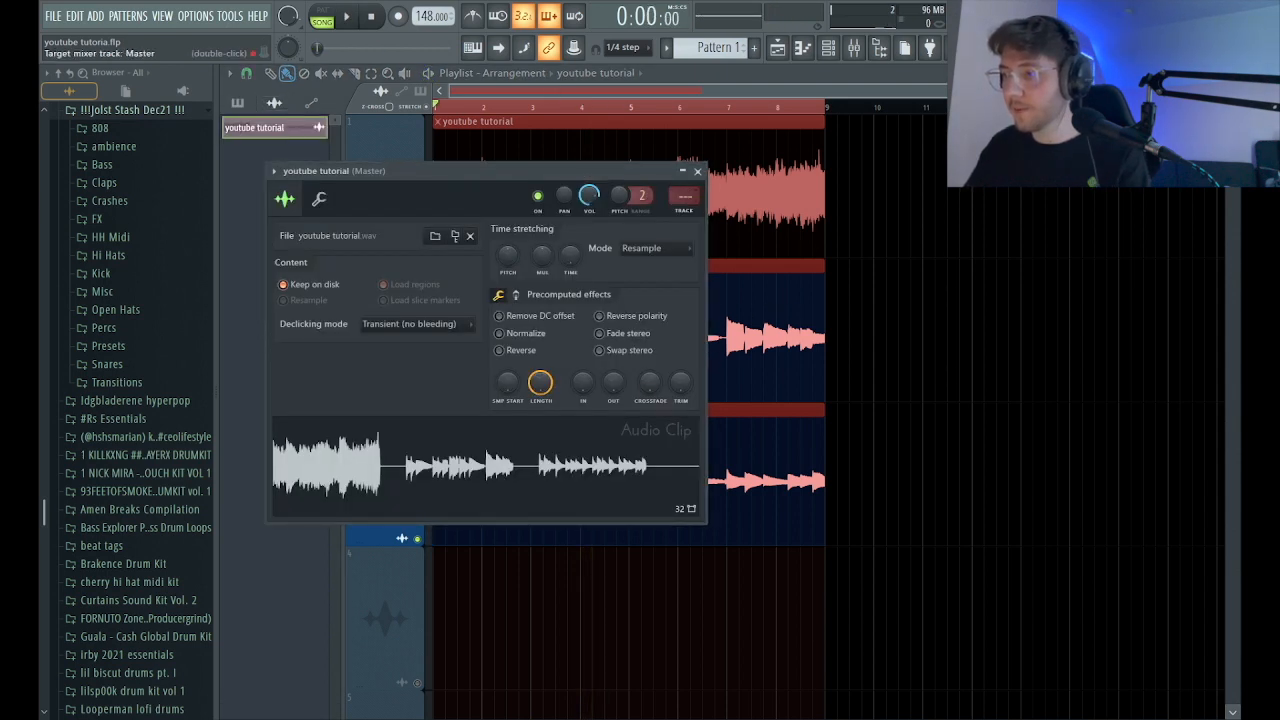
click(697, 171)
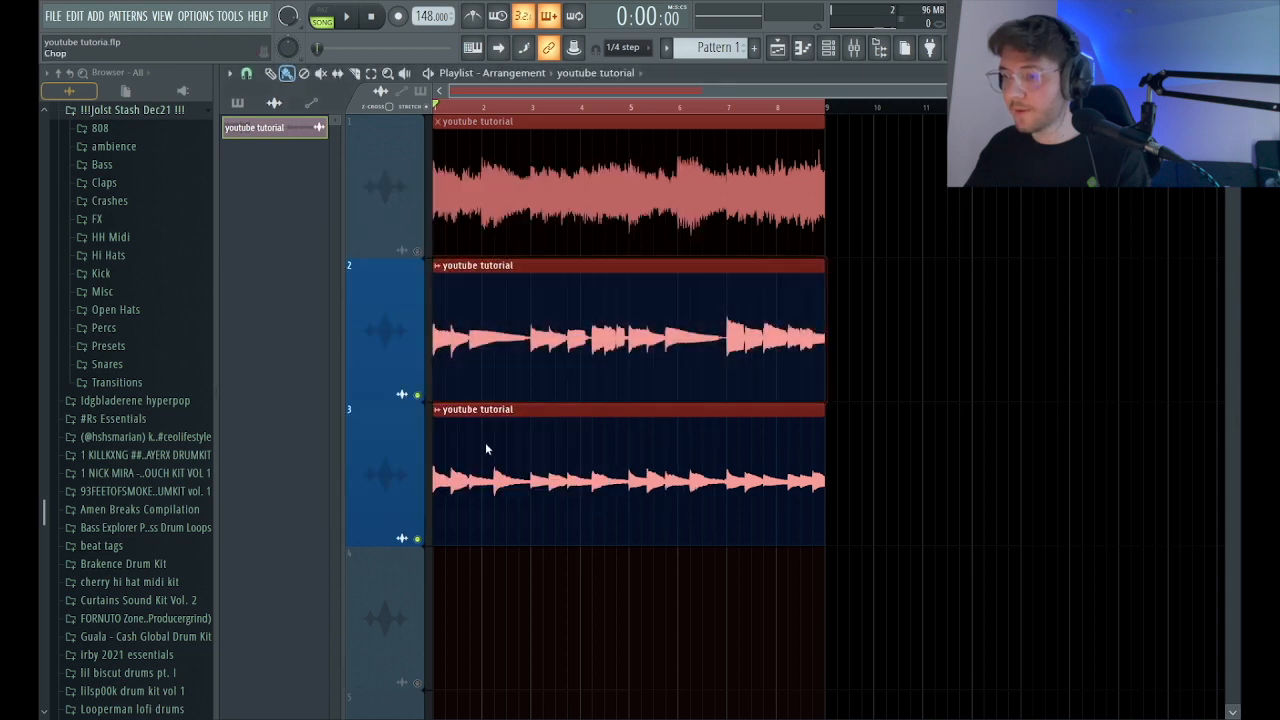
click(470, 373)
click(437, 411)
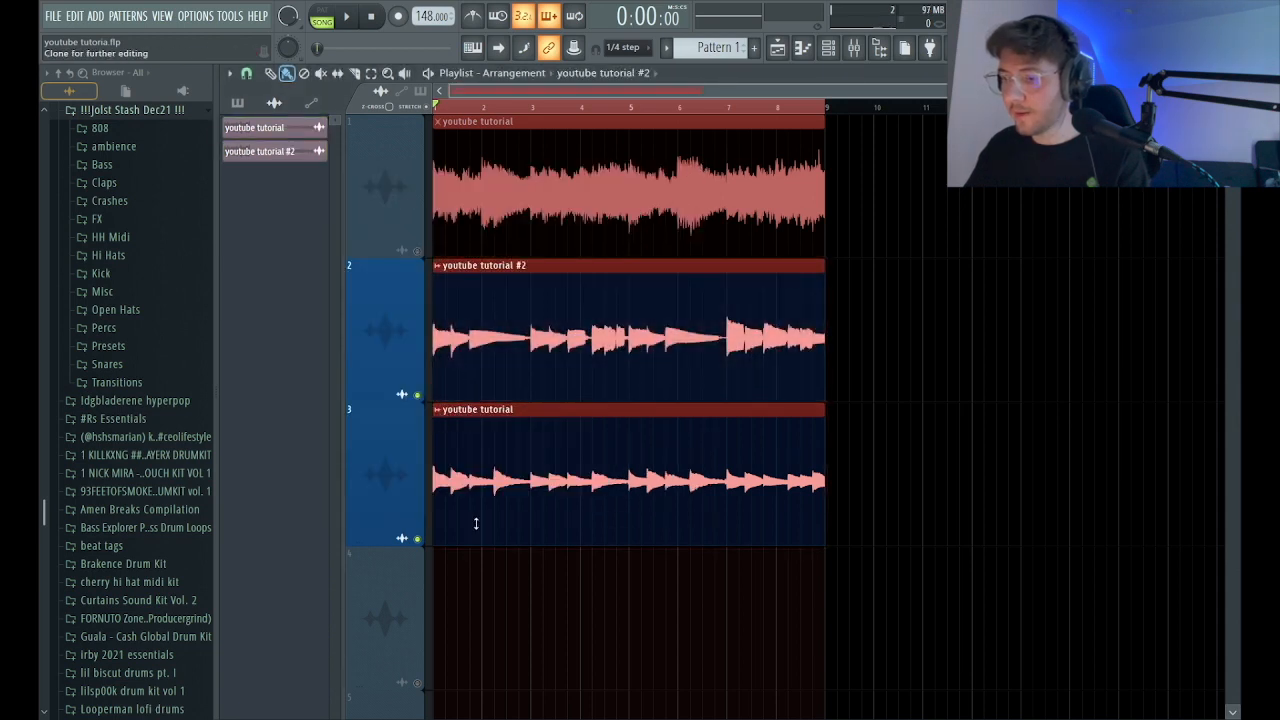
click(476, 523)
Route the playlist track 2 clip to mixer track 2 and the playlist track 3 clip to mixer track 3.
double_click(530, 345)
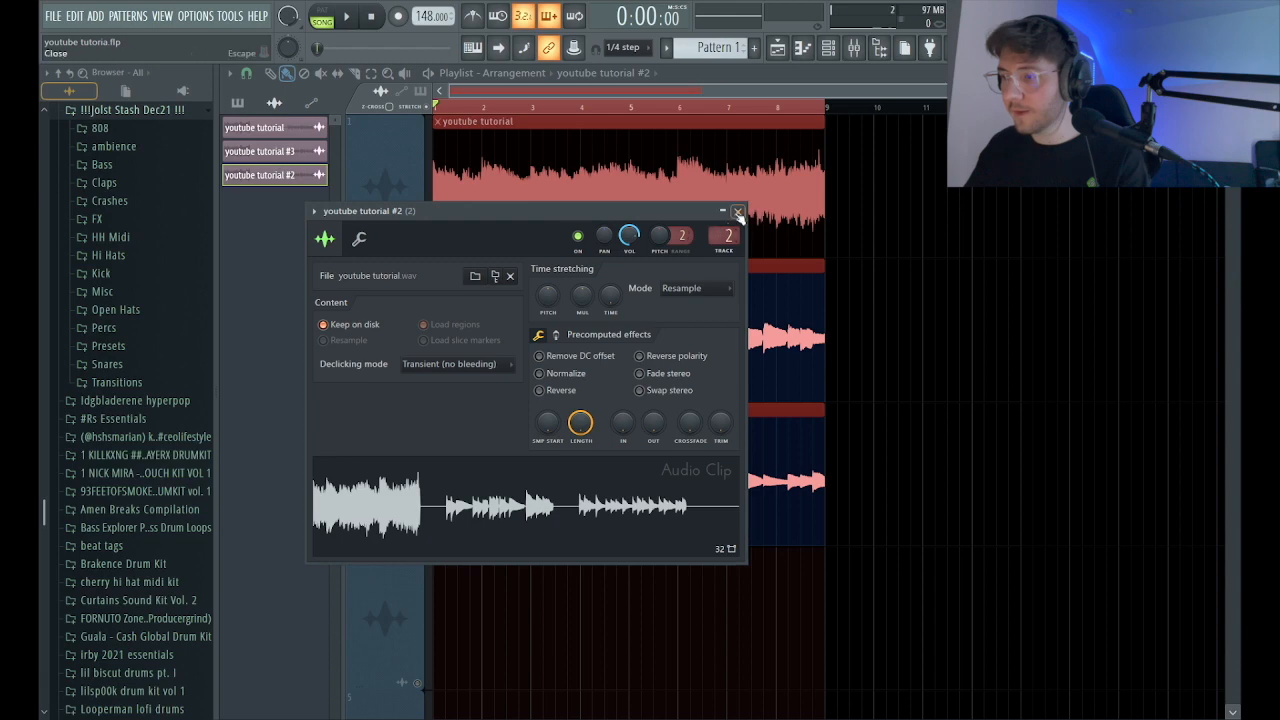
click(738, 213)
double_click(640, 463)
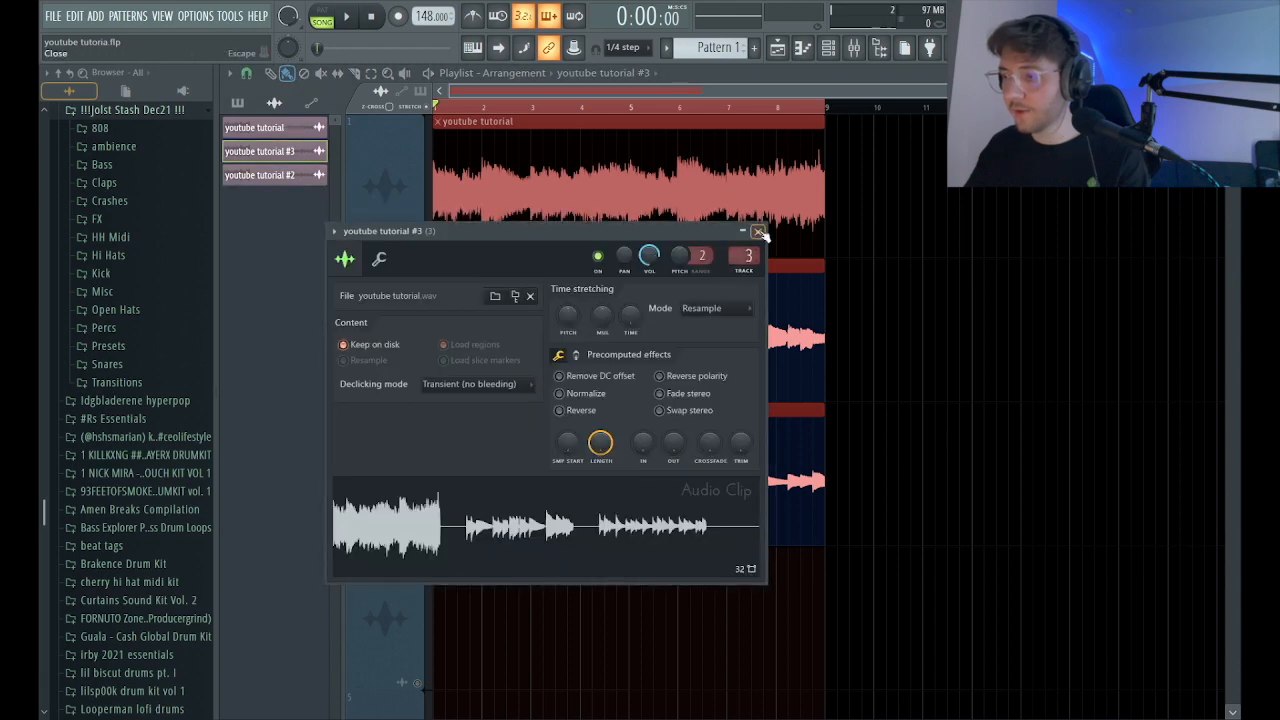
click(759, 232)
Check the clips' mixer routing during playback, and unmute playlist track 1 so all three melodies play.
click(854, 56)
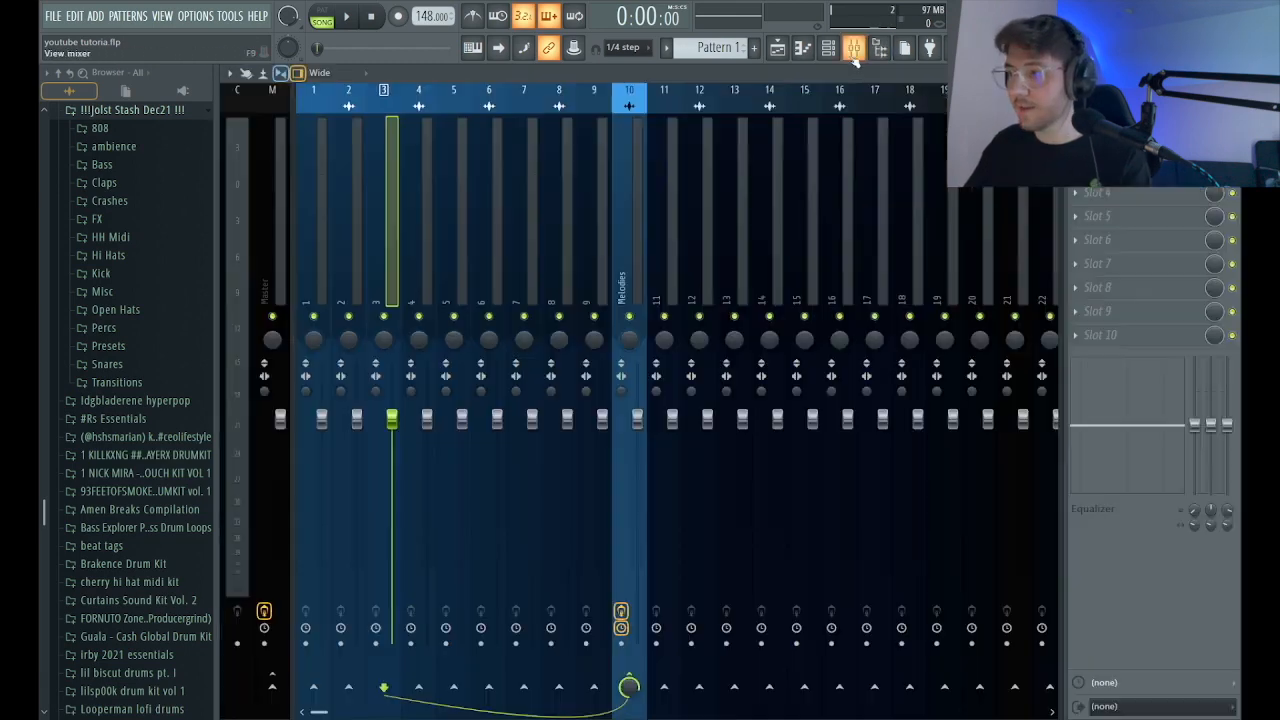
click(324, 230)
key(space)
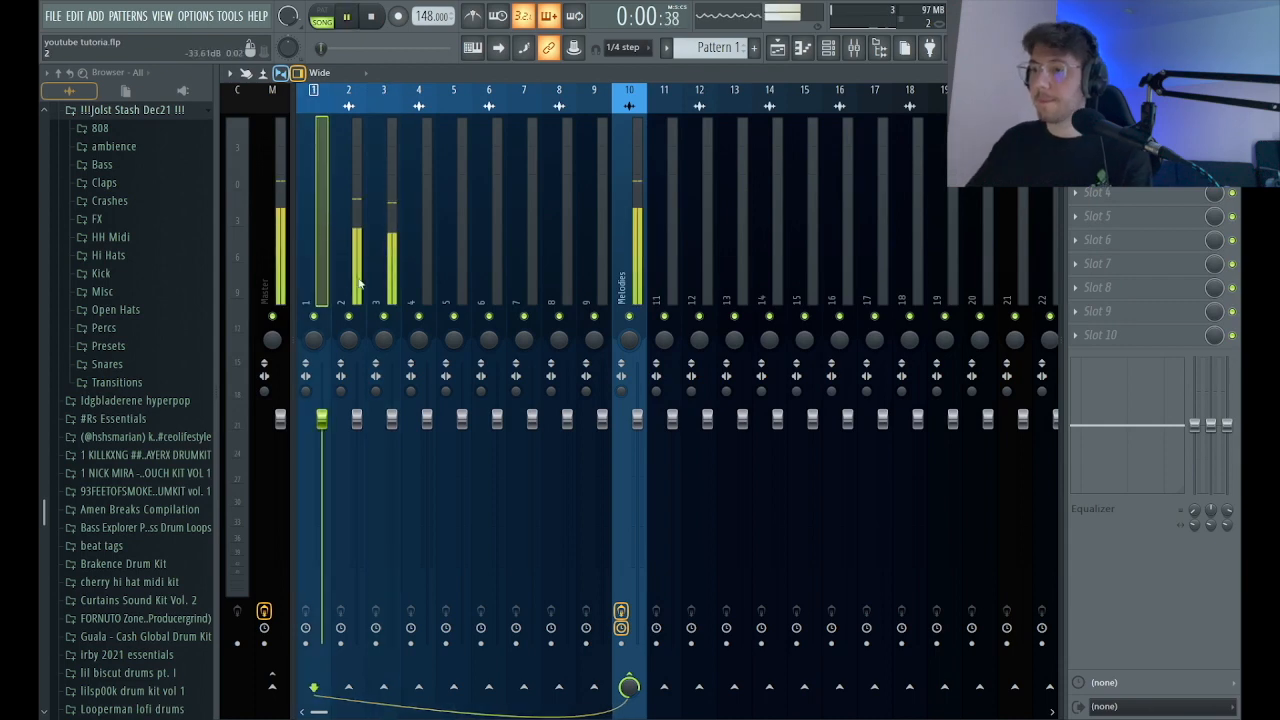
click(777, 48)
key(space)
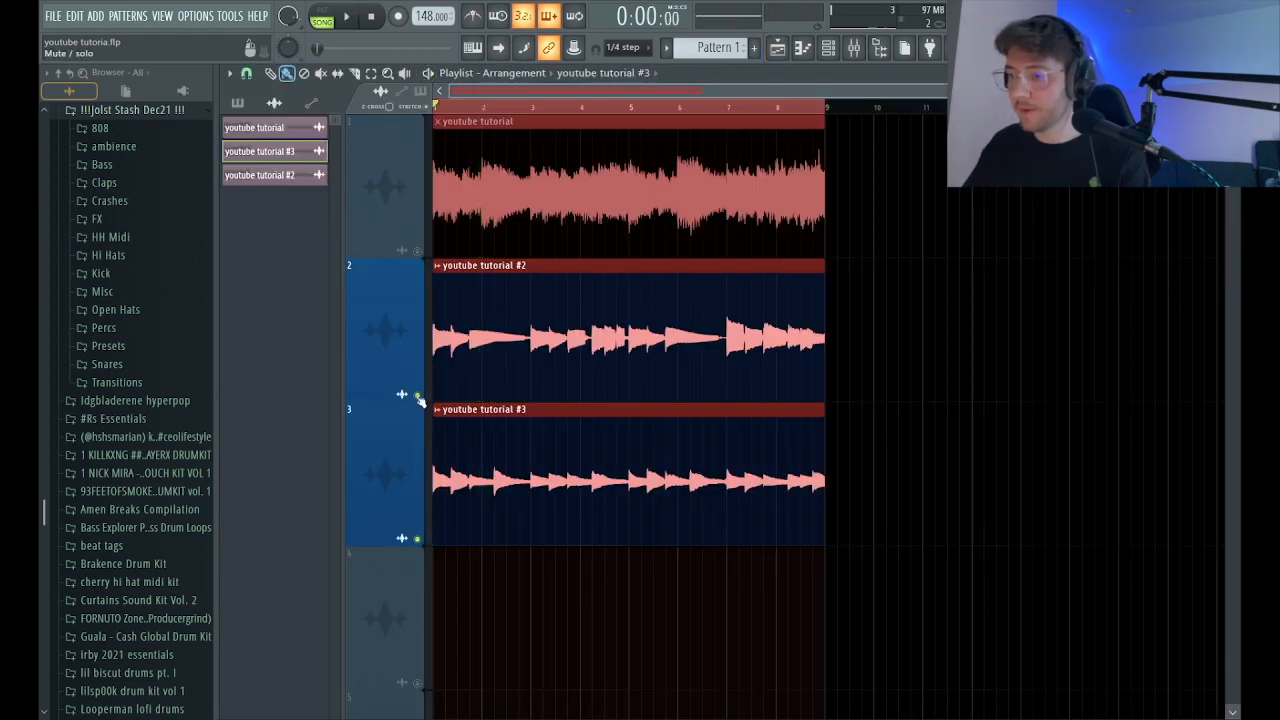
key(space)
click(854, 48)
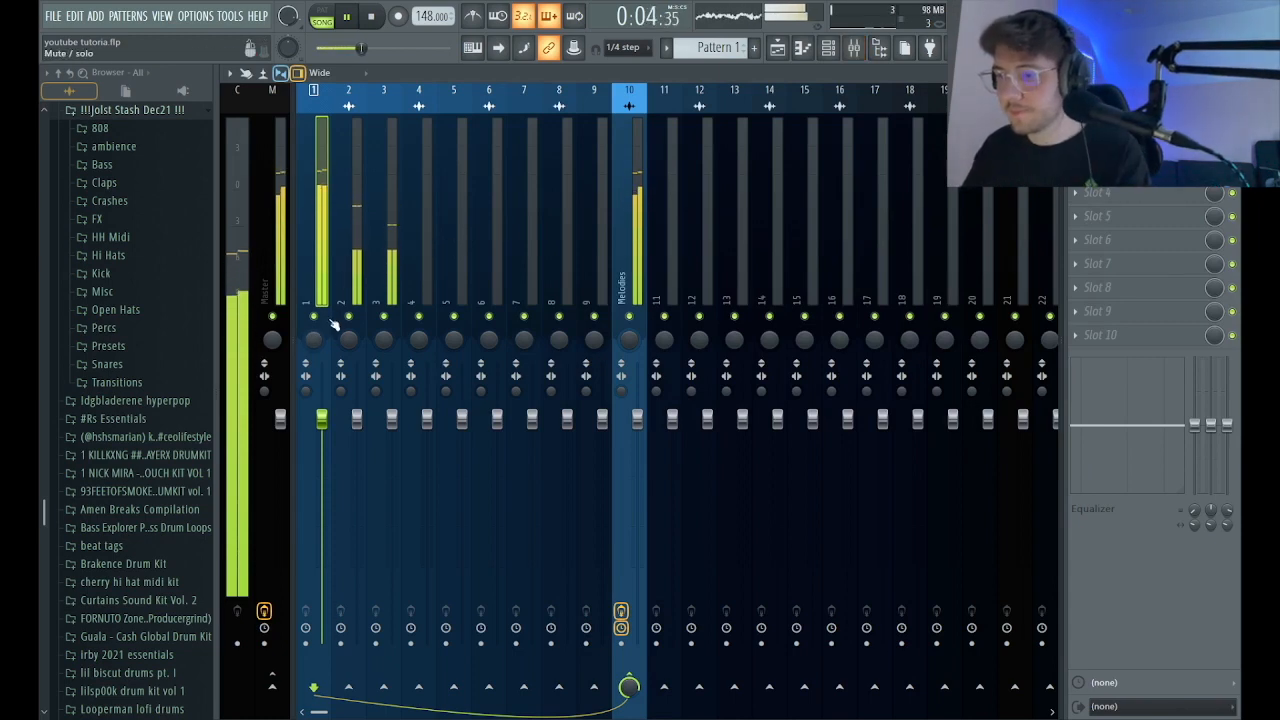
Audition mixer track 2 and mixer track 1 soloed in turn, leaving track 1 selected and playing.
click(340, 244)
key(space)
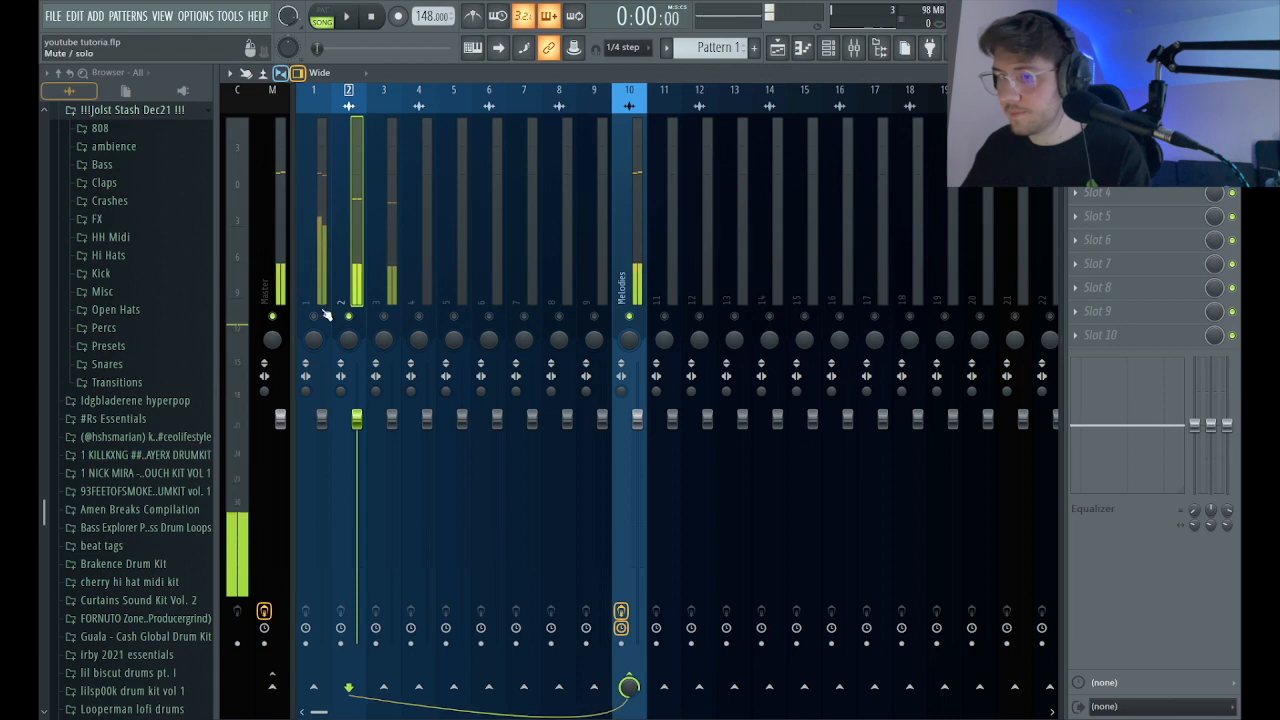
right_click(314, 316)
key(space)
click(314, 262)
Add Fruity Parametric EQ 2 to mixer track 1, lower band 1 to reduce the low end, and enable linear phase and high quality.
click(1076, 168)
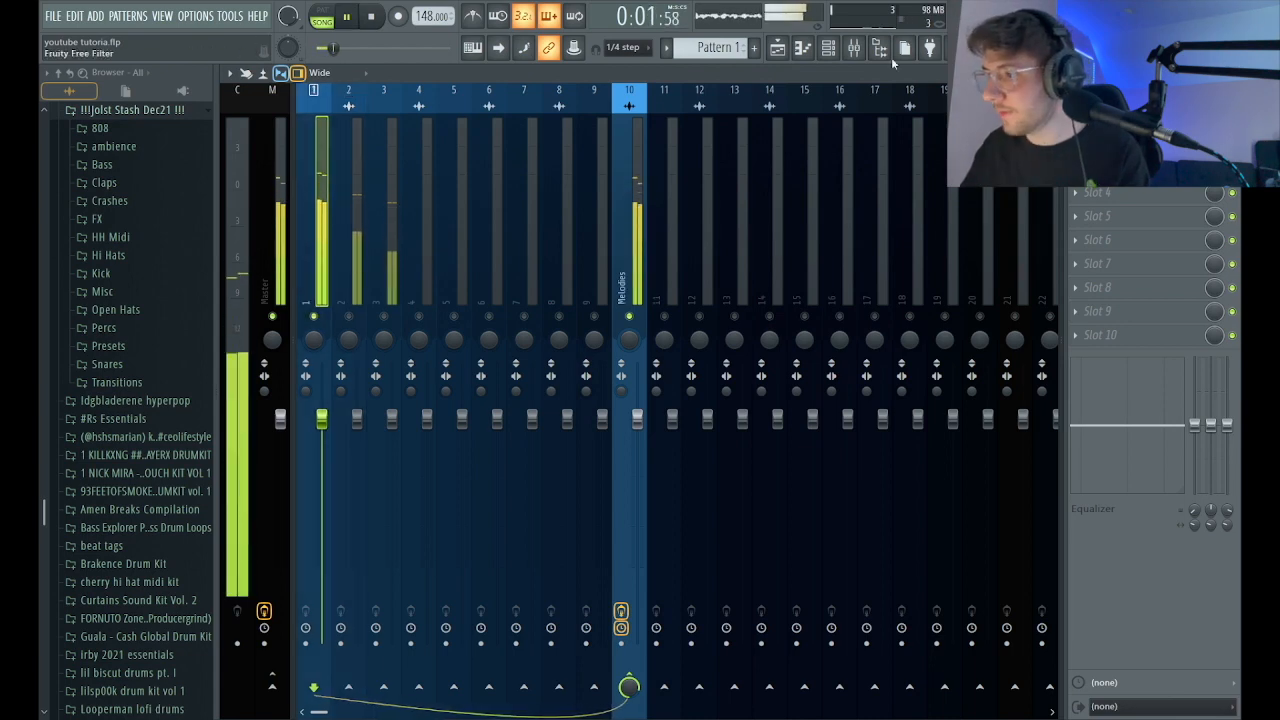
click(860, 76)
drag(418, 383, 490, 434)
click(586, 518)
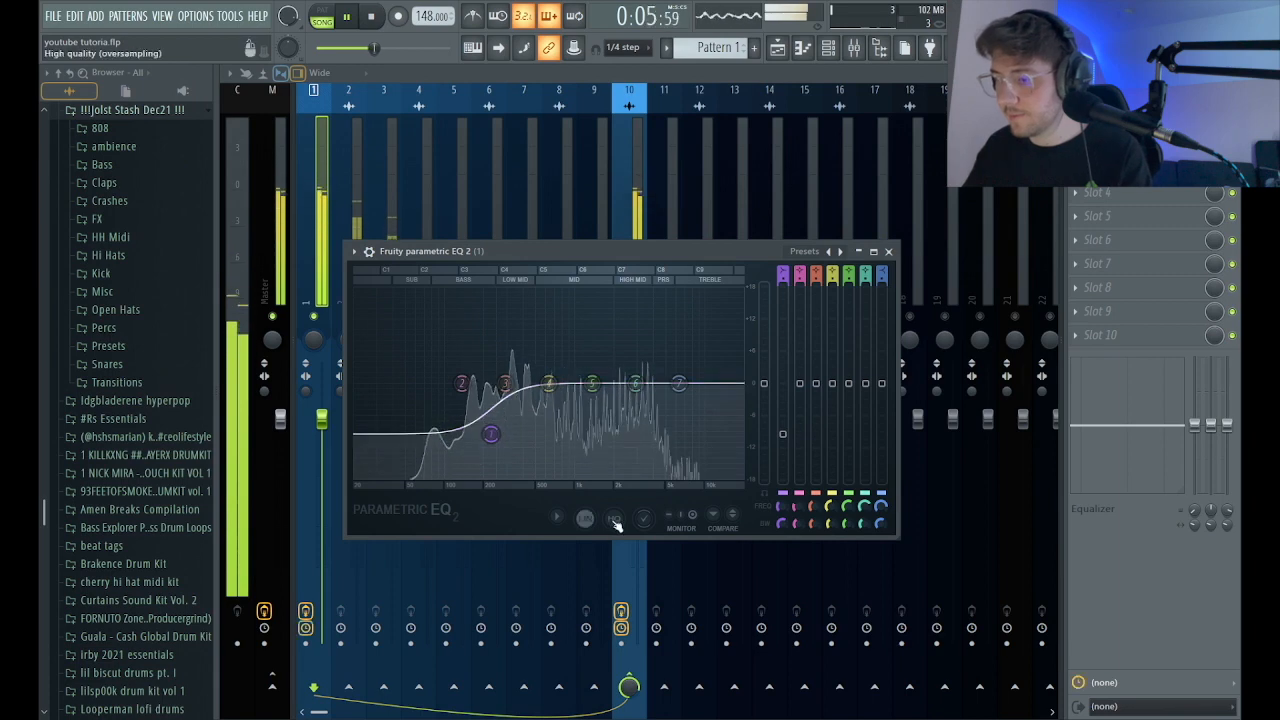
click(614, 518)
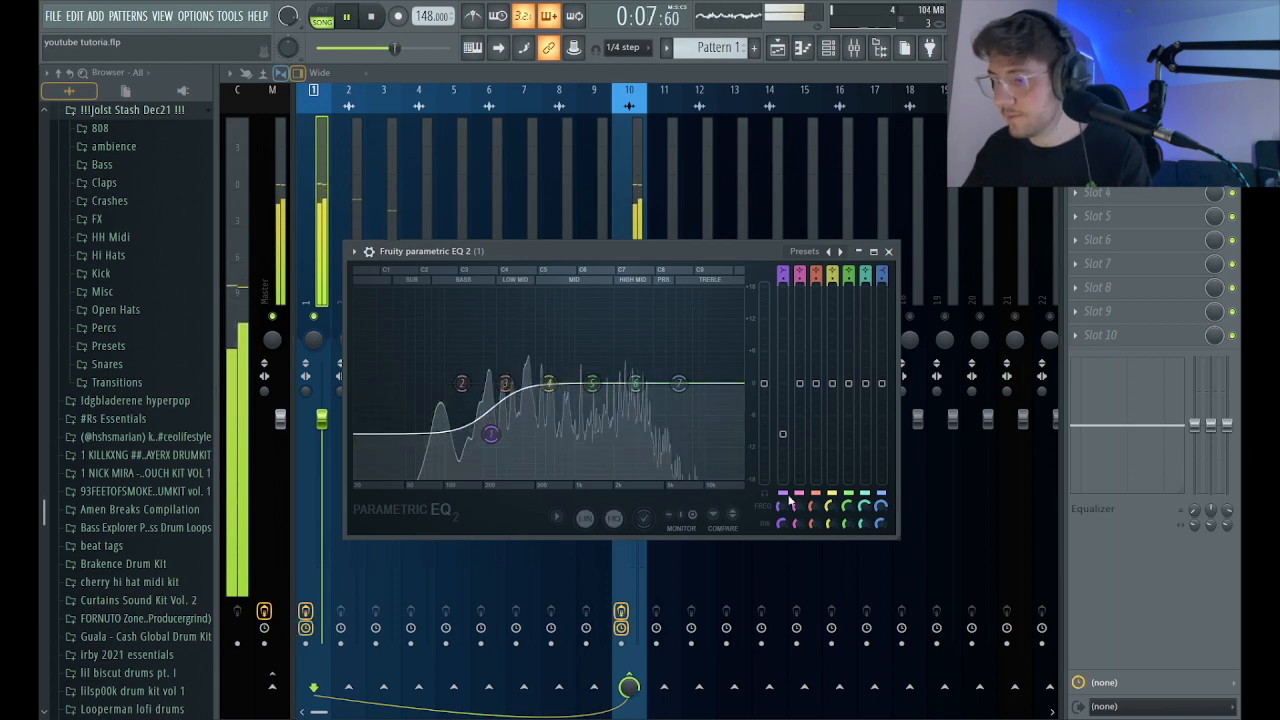
click(888, 251)
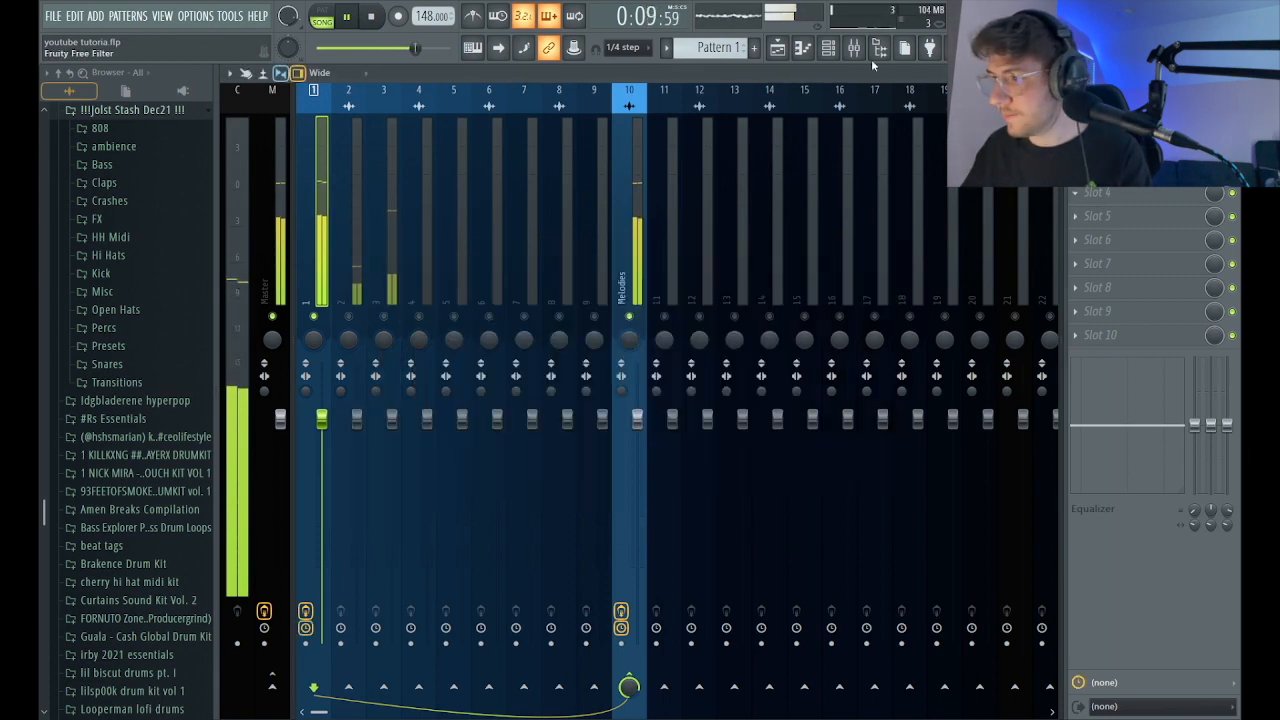
Add another Fruity Parametric EQ 2 in slot 4 of mixer track 1, with its band 7 high shelf at about 3929 Hz and -6.2 dB.
click(1105, 191)
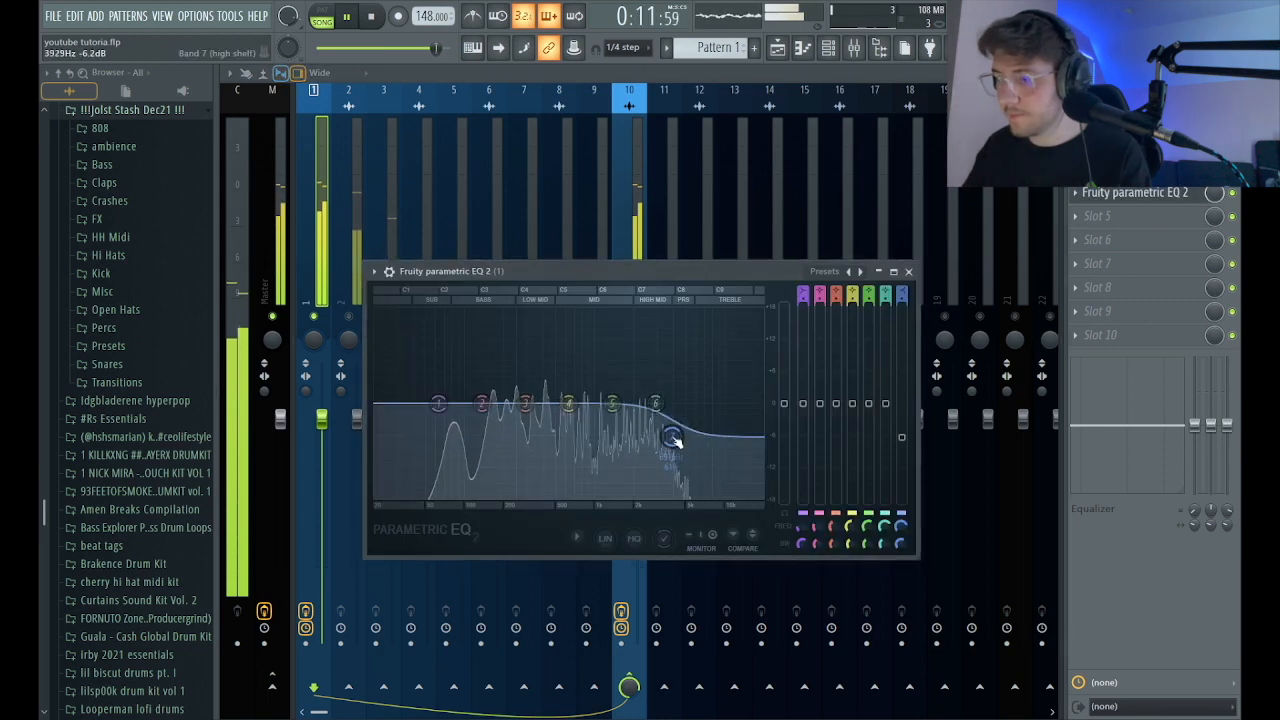
click(908, 271)
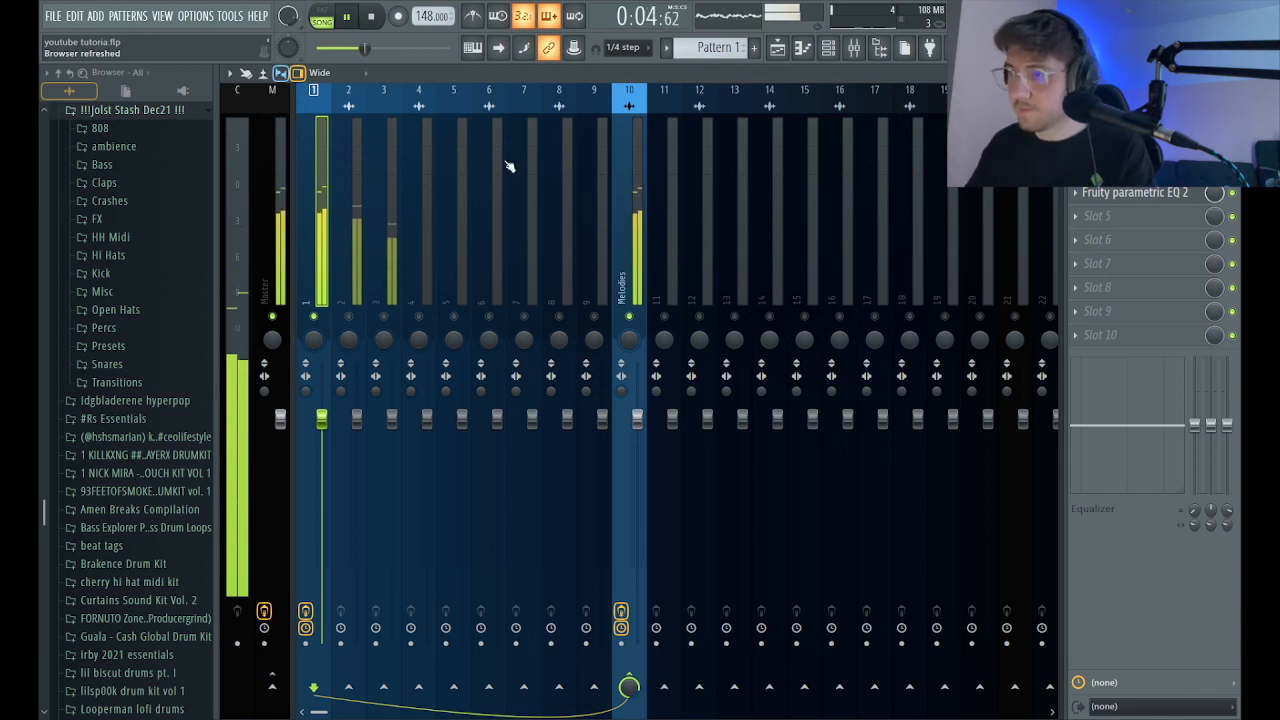
Add soothe2 in slot 5 of mixer track 1, with depth 5.3, sharpness 6.2, band 3 sensitivity 1.1 dB and low cut 121 Hz.
click(562, 86)
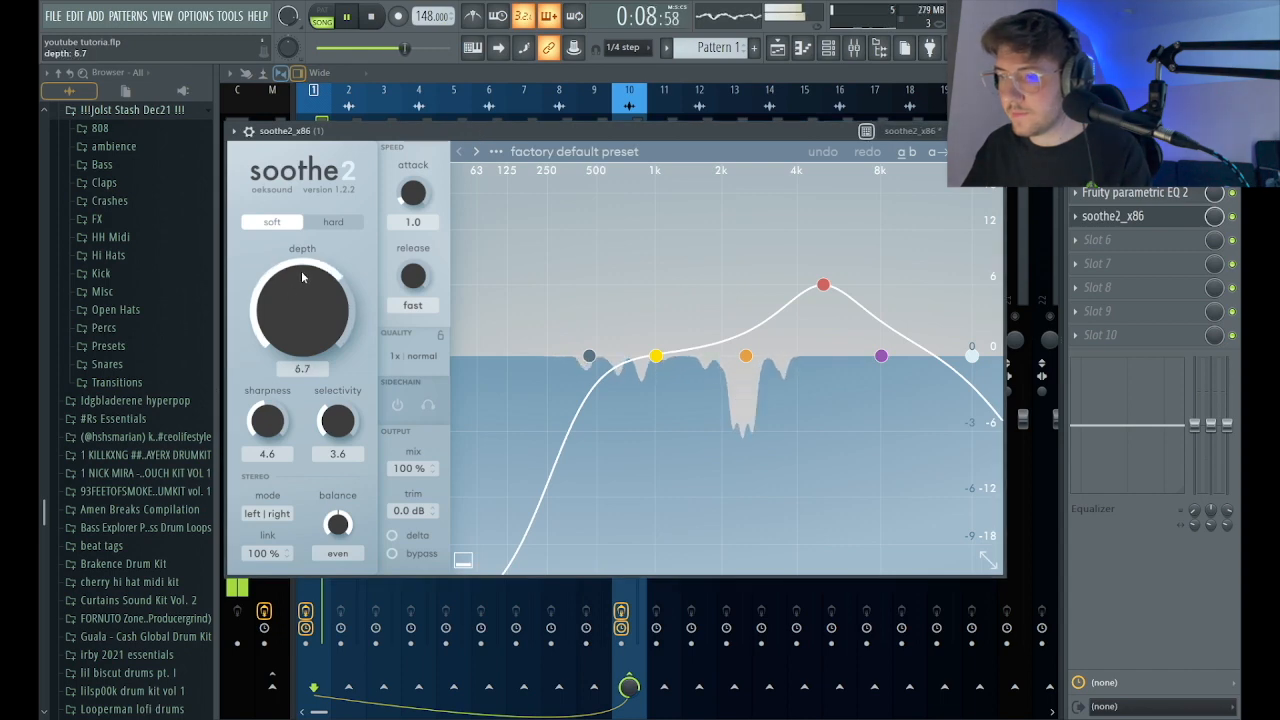
drag(302, 277, 303, 285)
drag(272, 426, 272, 404)
drag(823, 285, 822, 342)
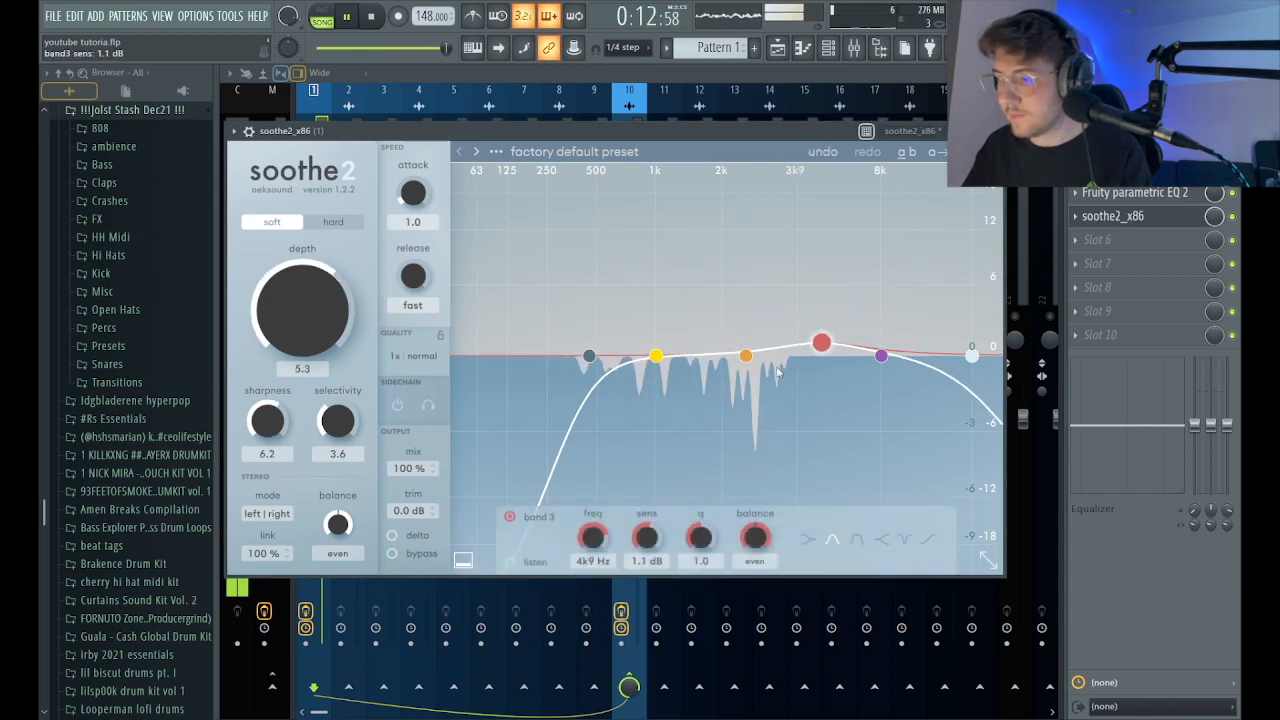
drag(589, 356, 506, 356)
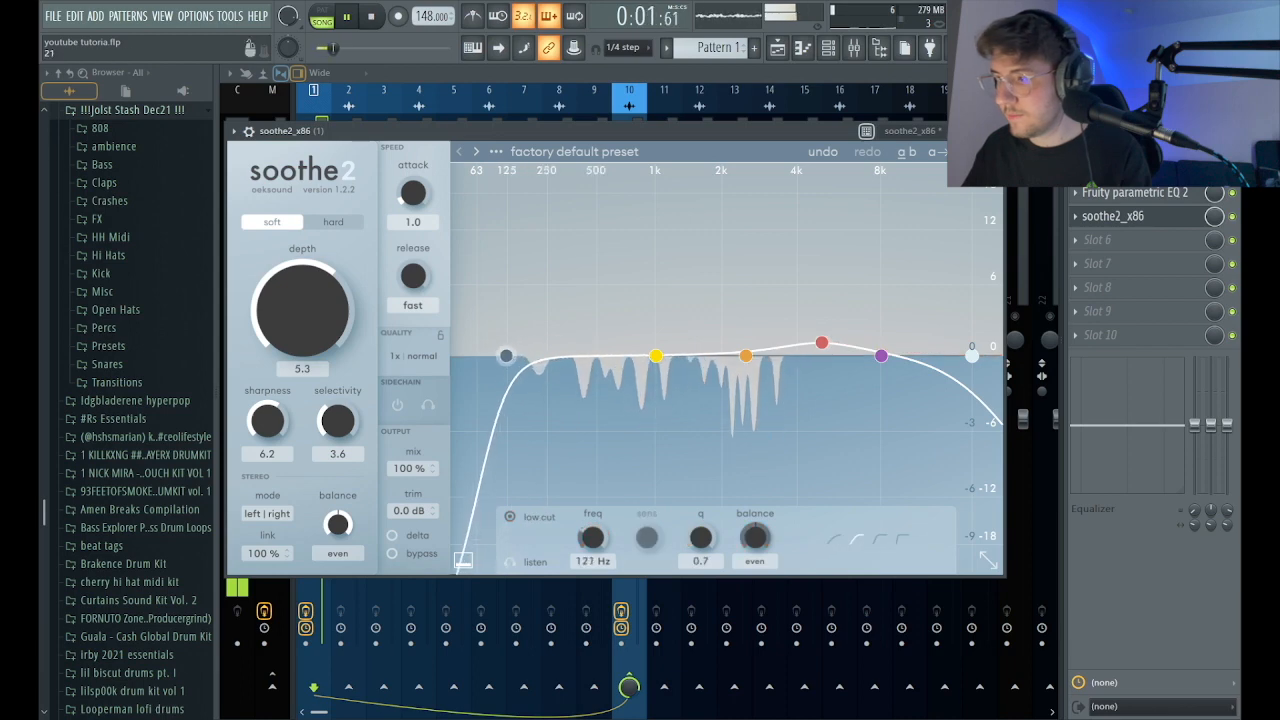
key(Escape)
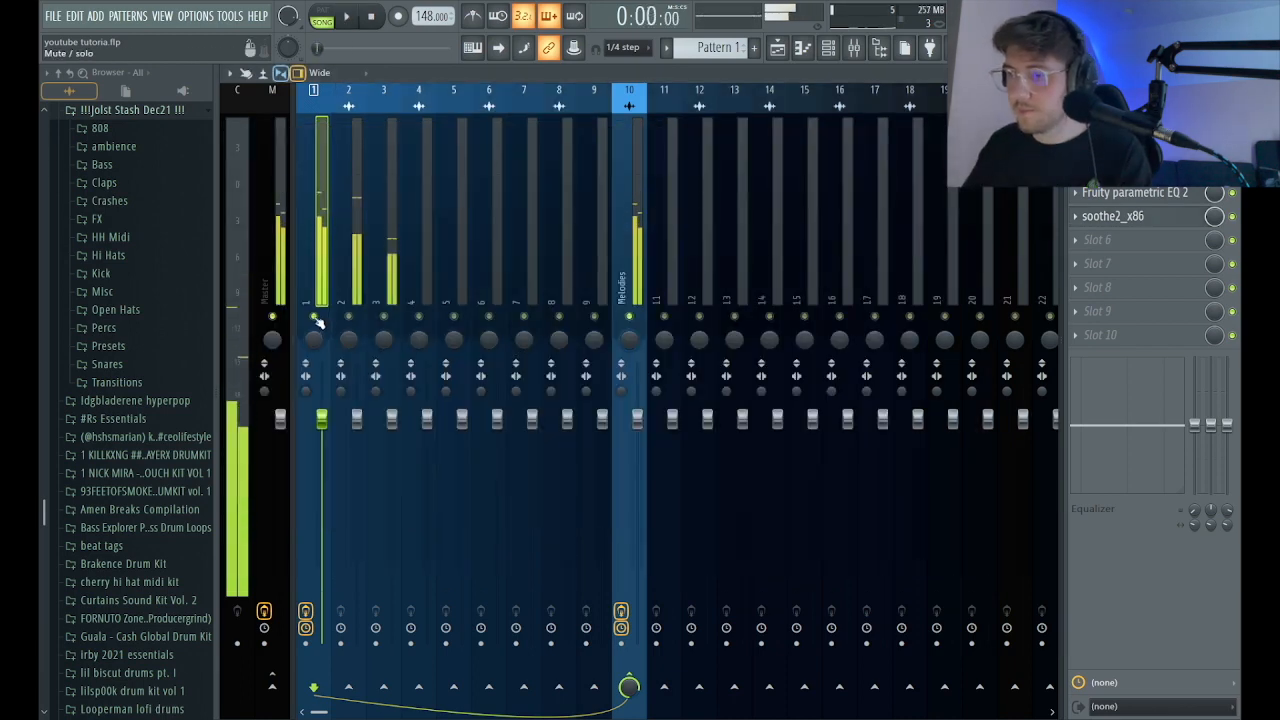
Stop playback and copy mixer track 1's effect chain to mixer tracks 2 and 3.
key(space)
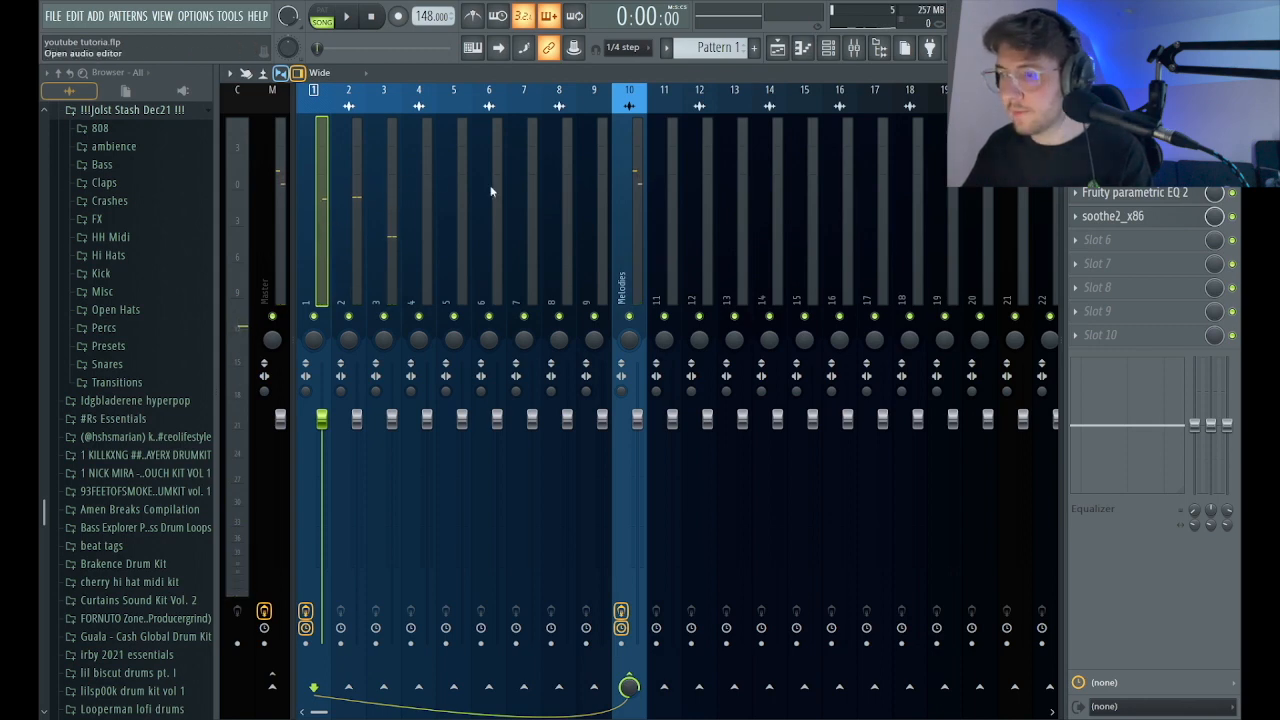
drag(460, 225, 389, 268)
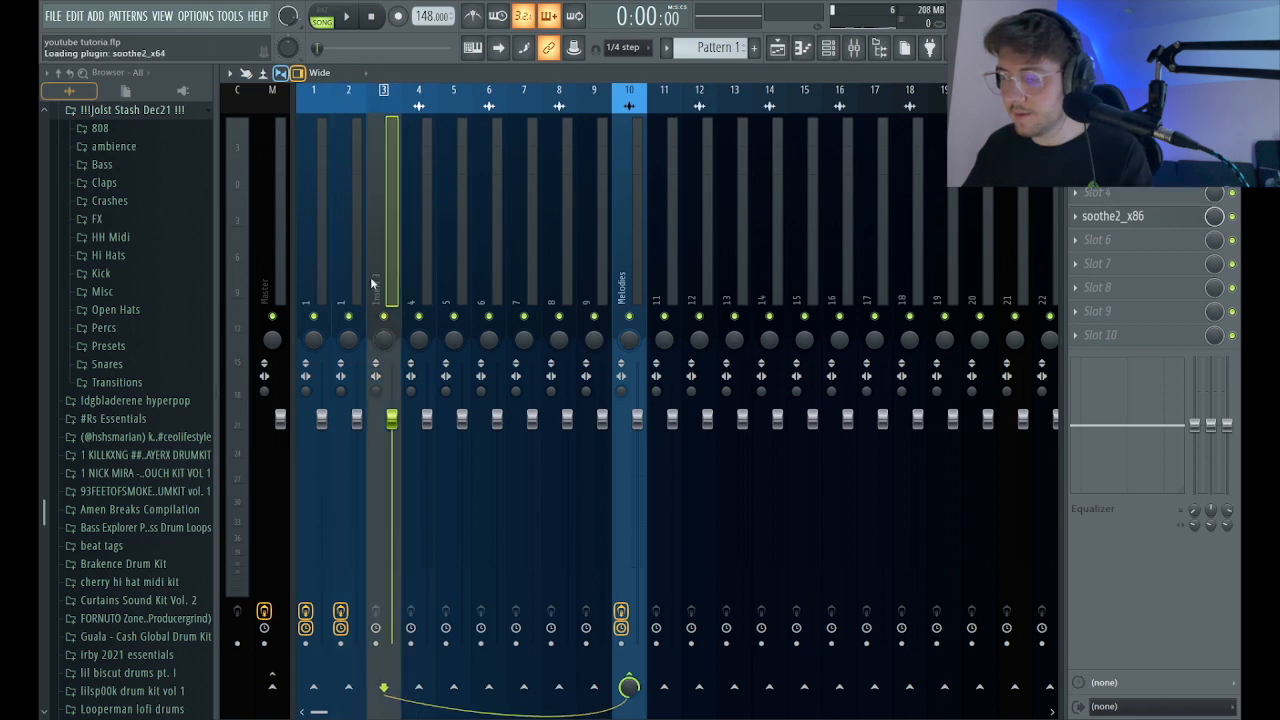
Solo mixer track 2 during playback and pull band 1 of its slot 4 Parametric EQ 2 down to the minimum to cut the lows.
key(space)
click(355, 256)
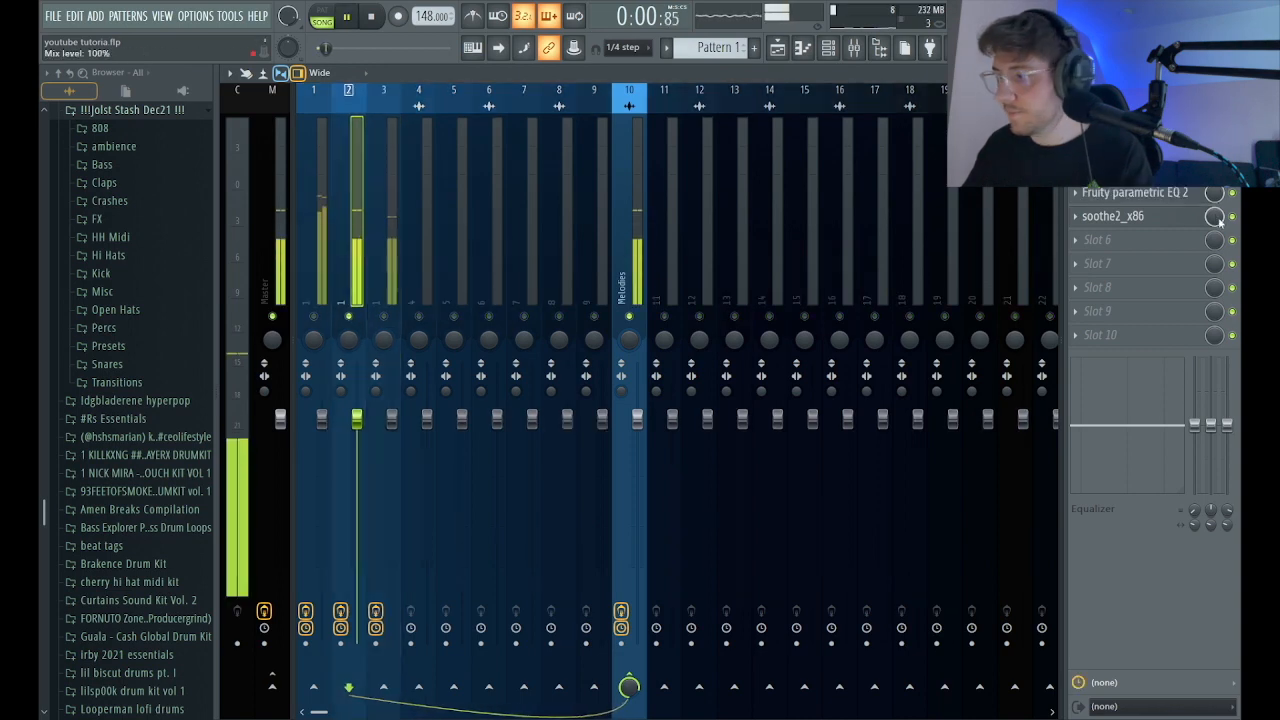
click(1146, 193)
drag(440, 408, 510, 497)
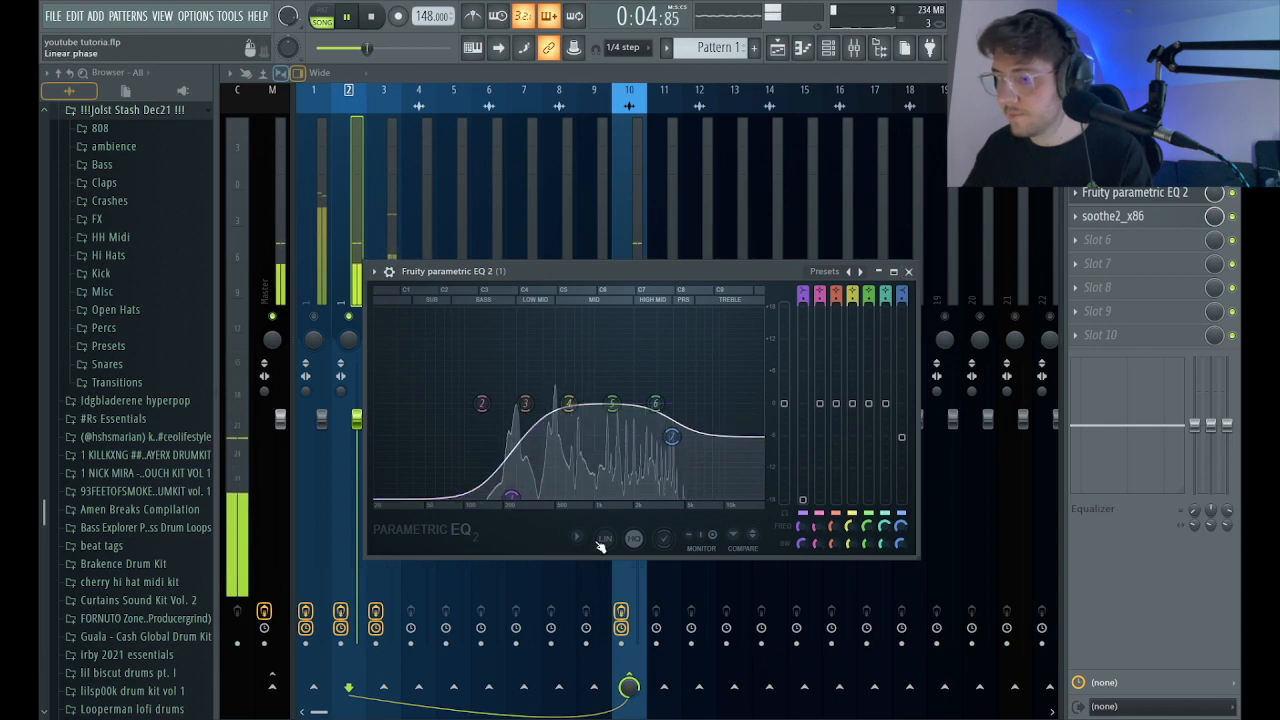
click(908, 272)
Solo mixer track 3 and, in its slot 4 Parametric EQ 2, pull band 1 to the minimum and lower the band 7 high shelf.
click(391, 260)
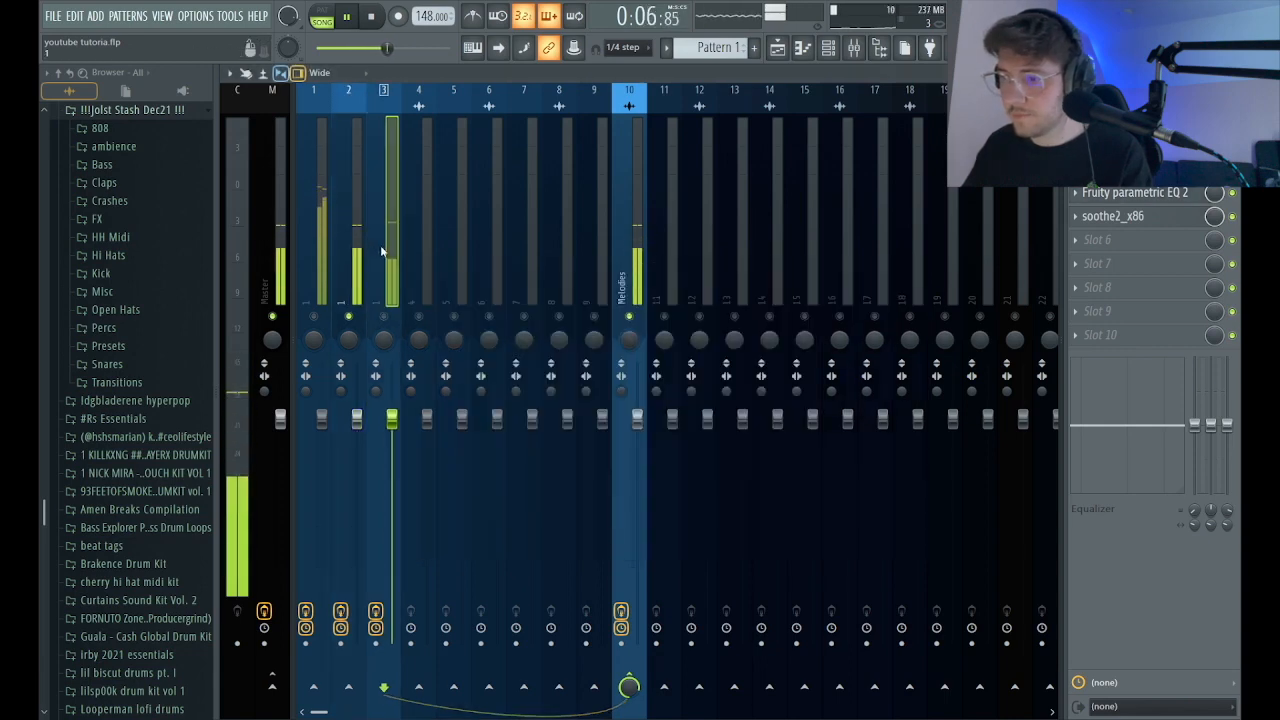
right_click(384, 316)
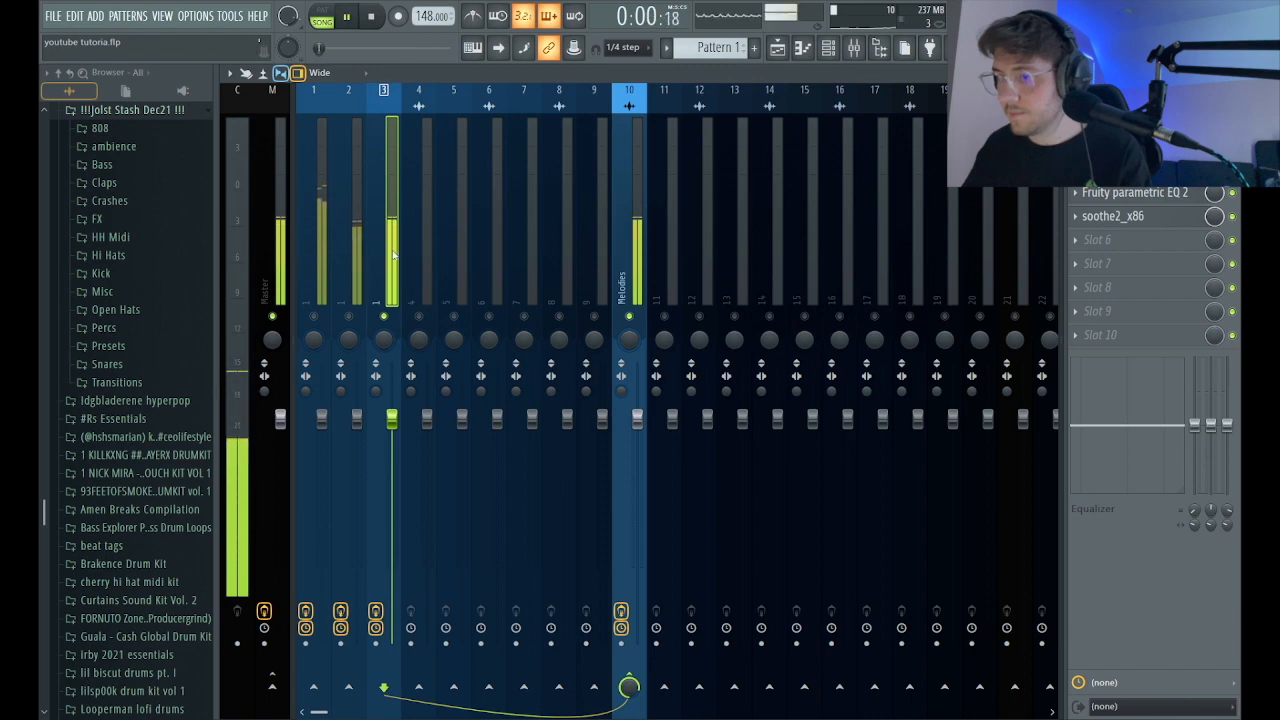
click(1135, 193)
drag(490, 434, 539, 475)
drag(678, 383, 643, 409)
click(888, 251)
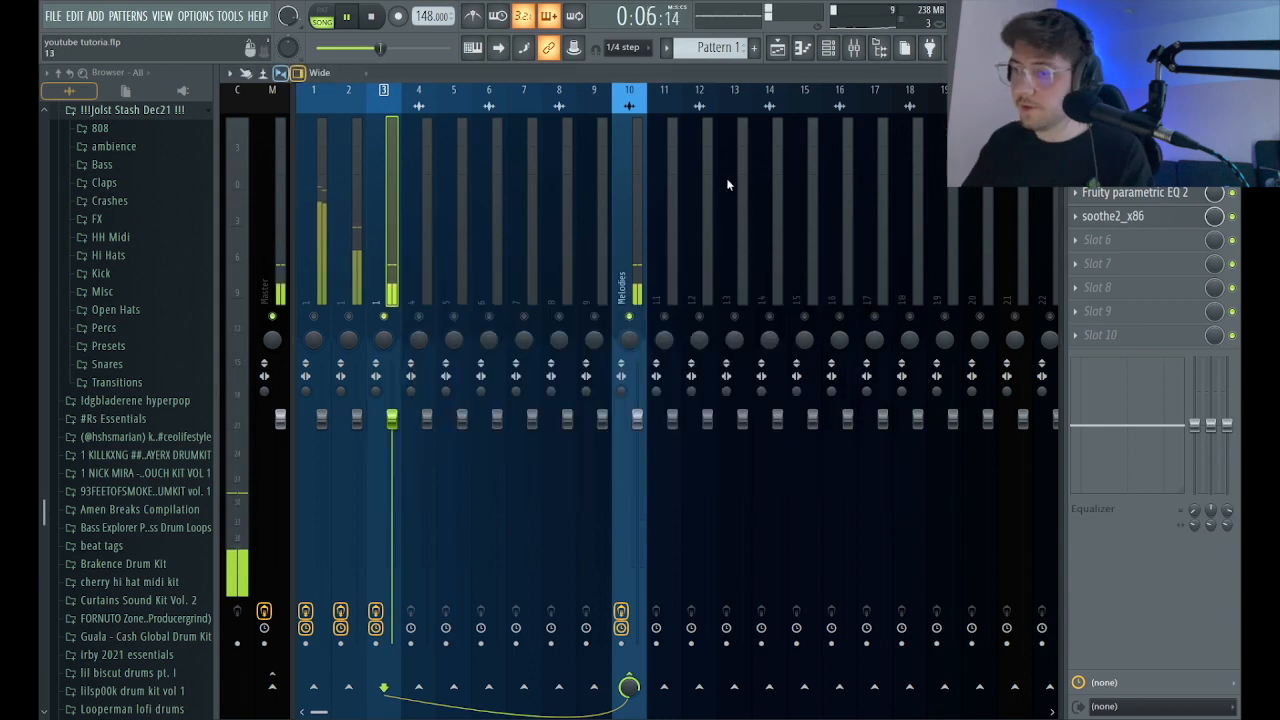
Unsolo mixer track 3, play all three melody layers together and check the slot 4 Parametric EQ 2 curve.
key(space)
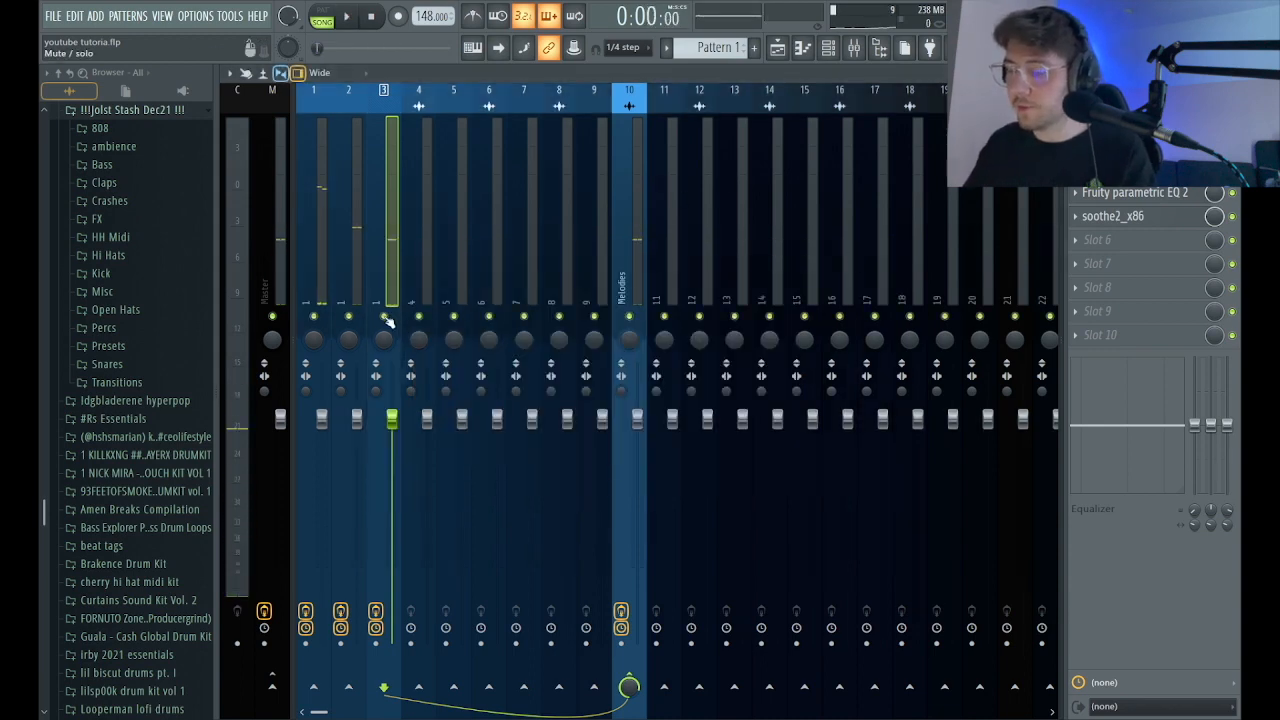
click(380, 316)
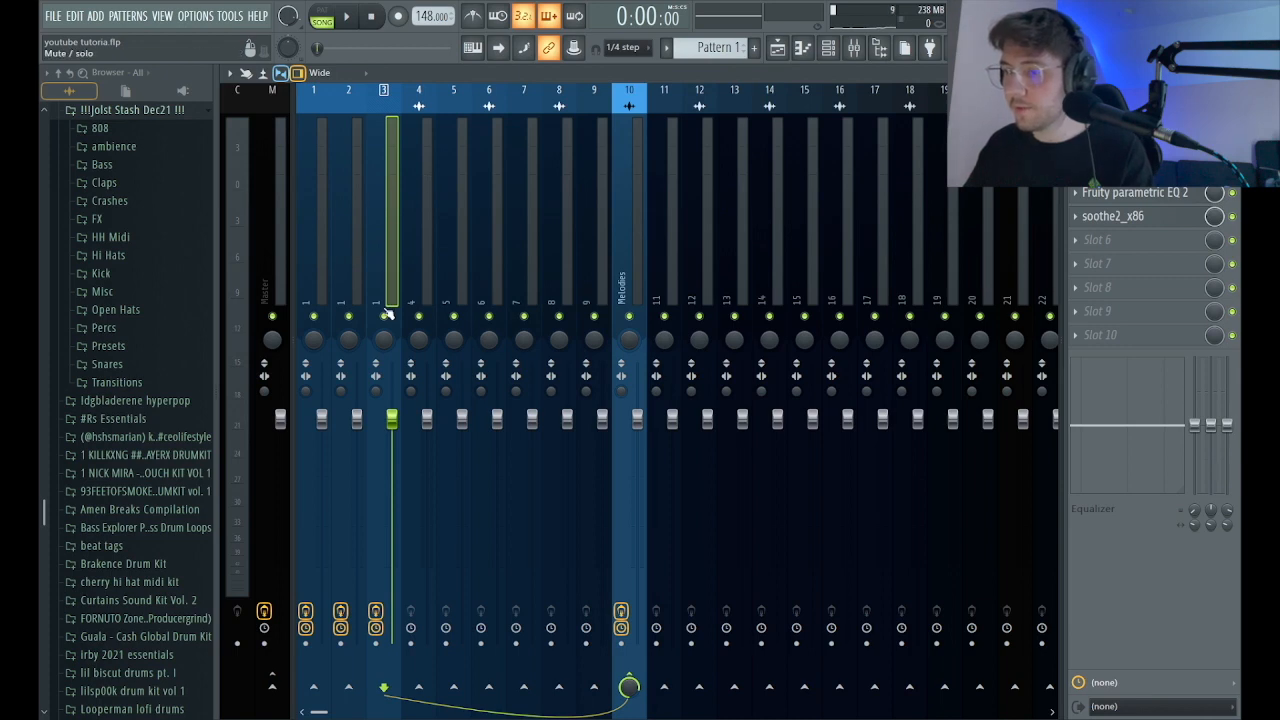
key(space)
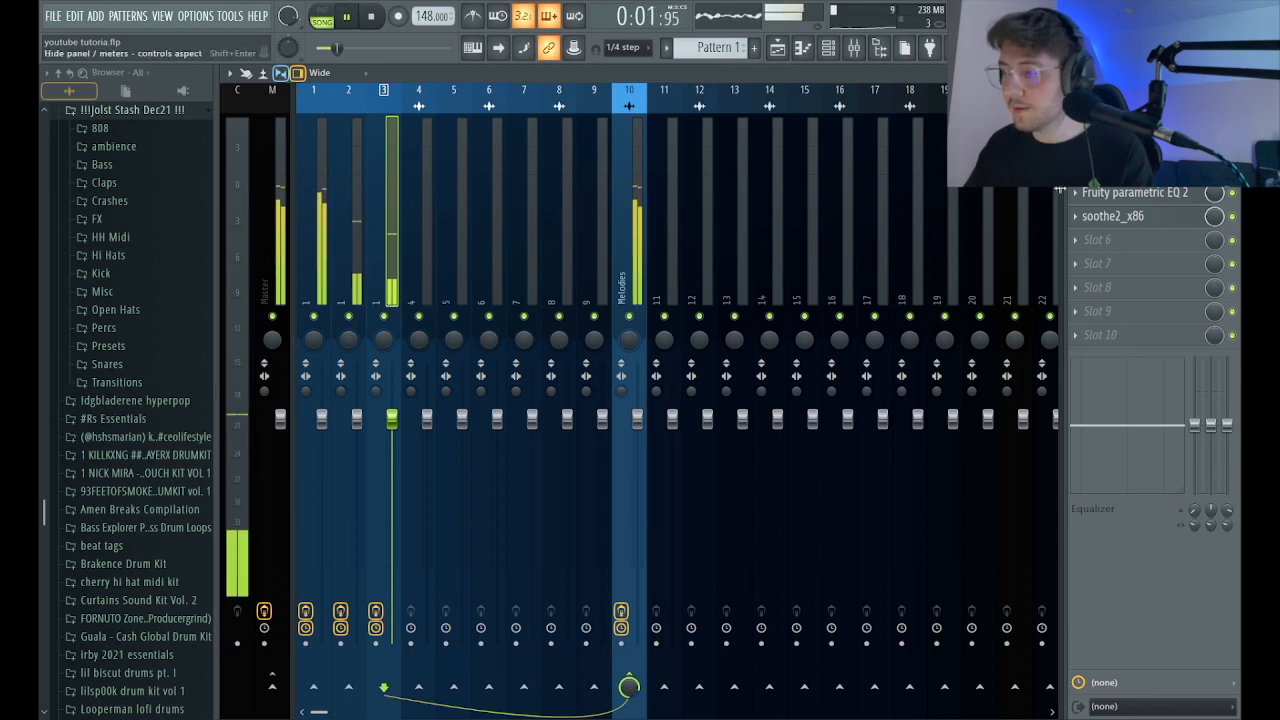
click(1140, 192)
key(space)
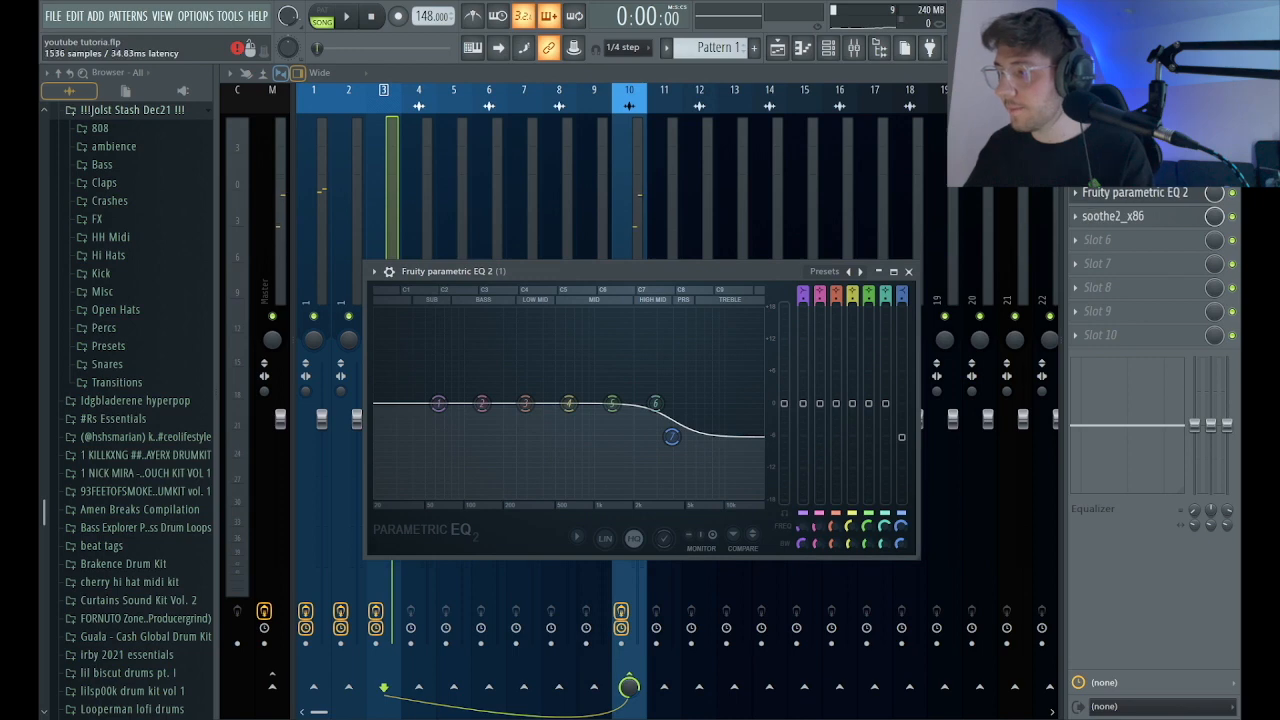
click(908, 271)
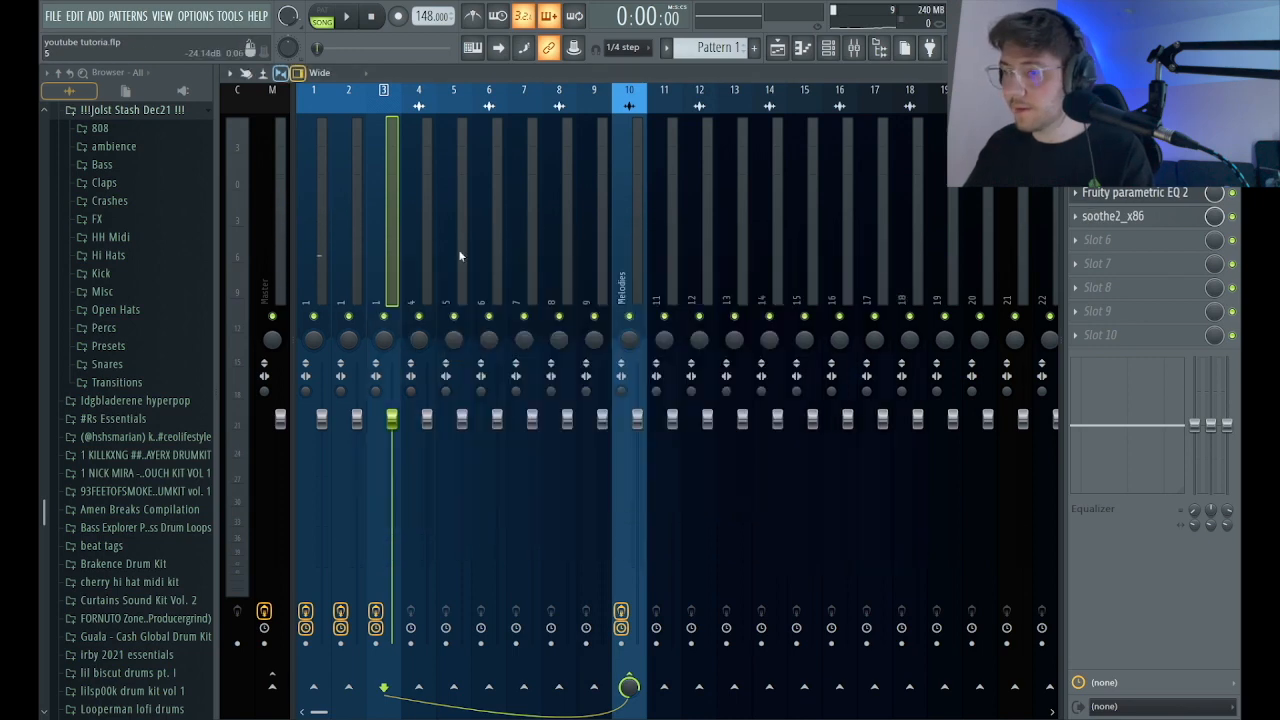
Solo mixer track 2 during playback and pull band 7 slightly lower in mixer track 3's slot 4 Parametric EQ 2.
key(space)
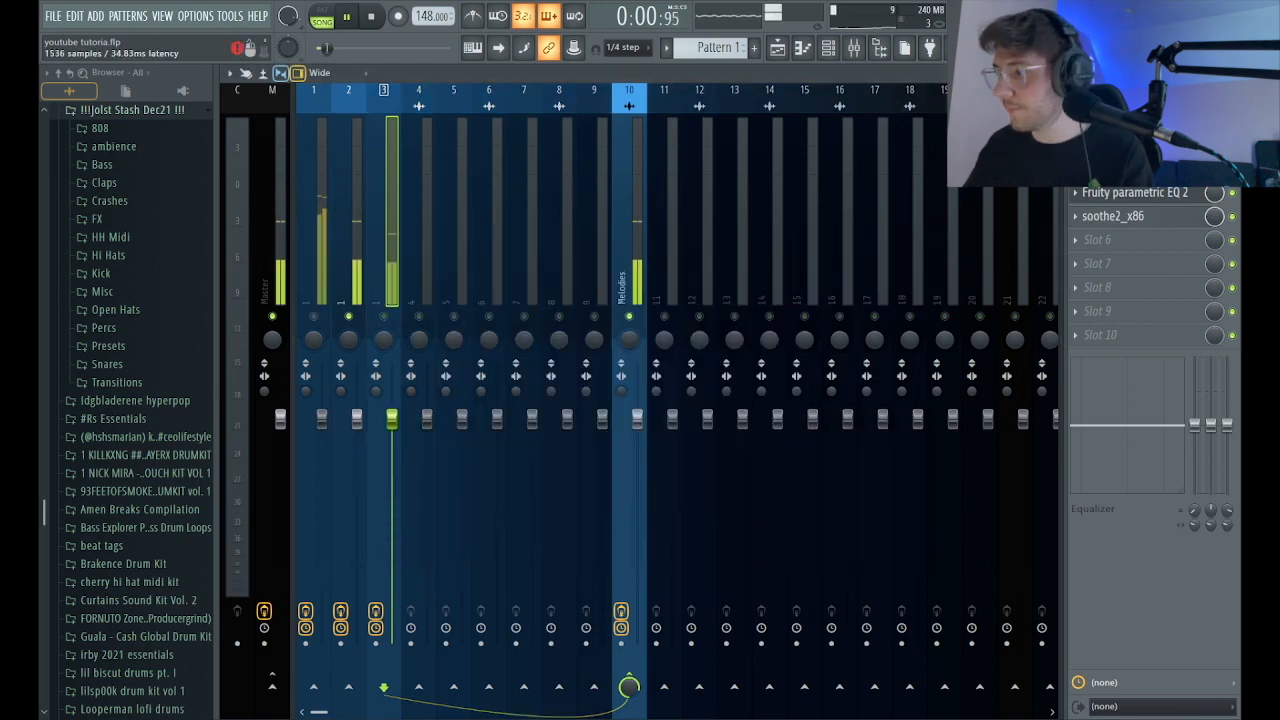
click(1132, 193)
drag(643, 409, 645, 421)
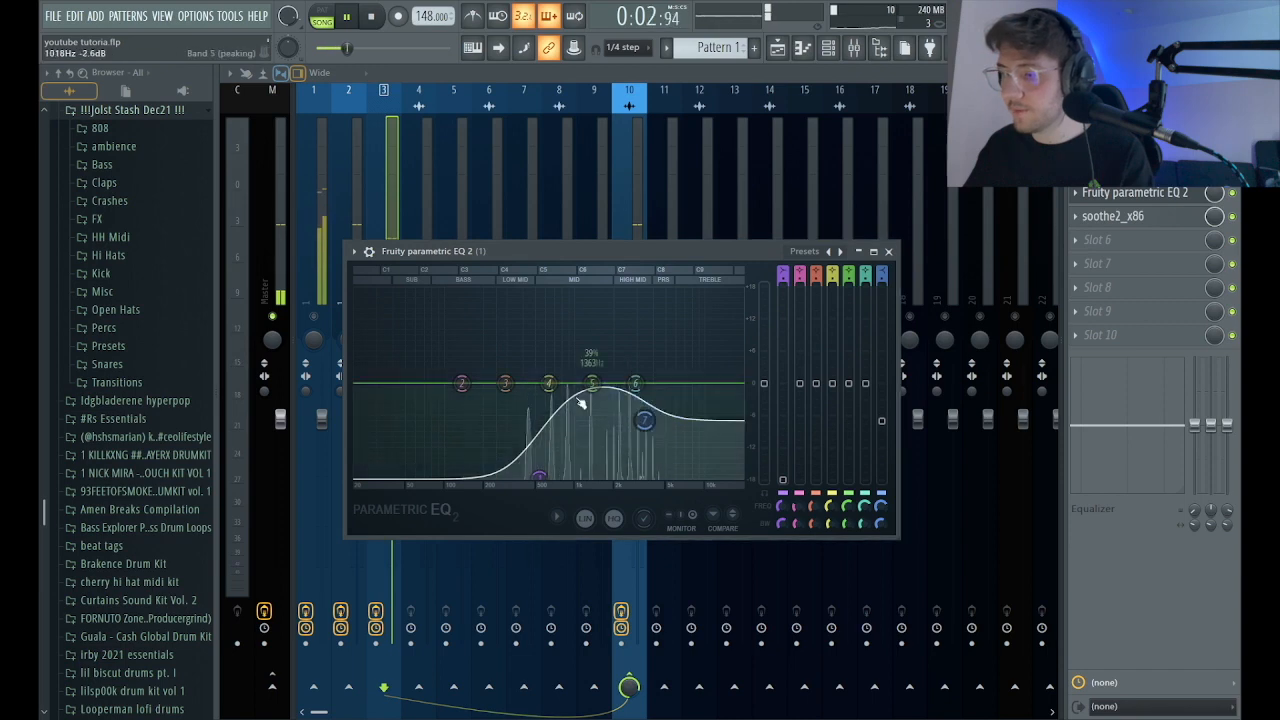
click(888, 251)
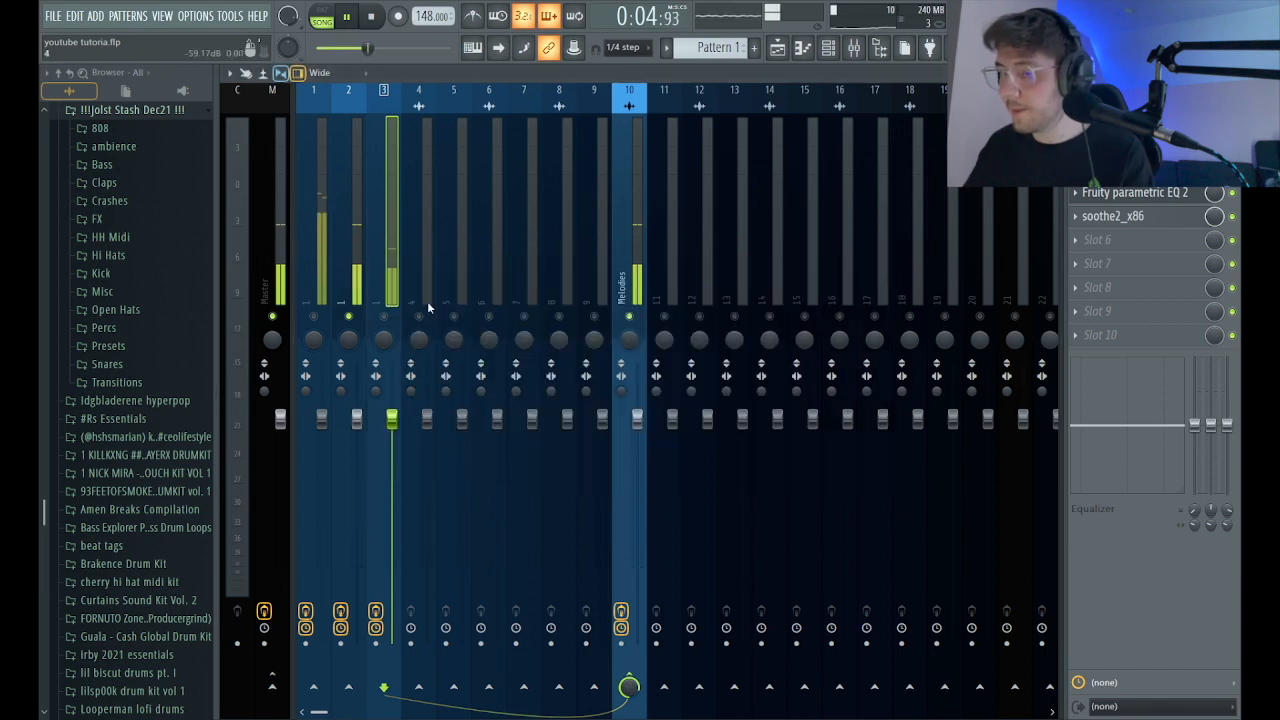
Add Fruity Stereo Shaper in slot 7 of mixer track 2 and offset its delay to widen the layer.
click(357, 257)
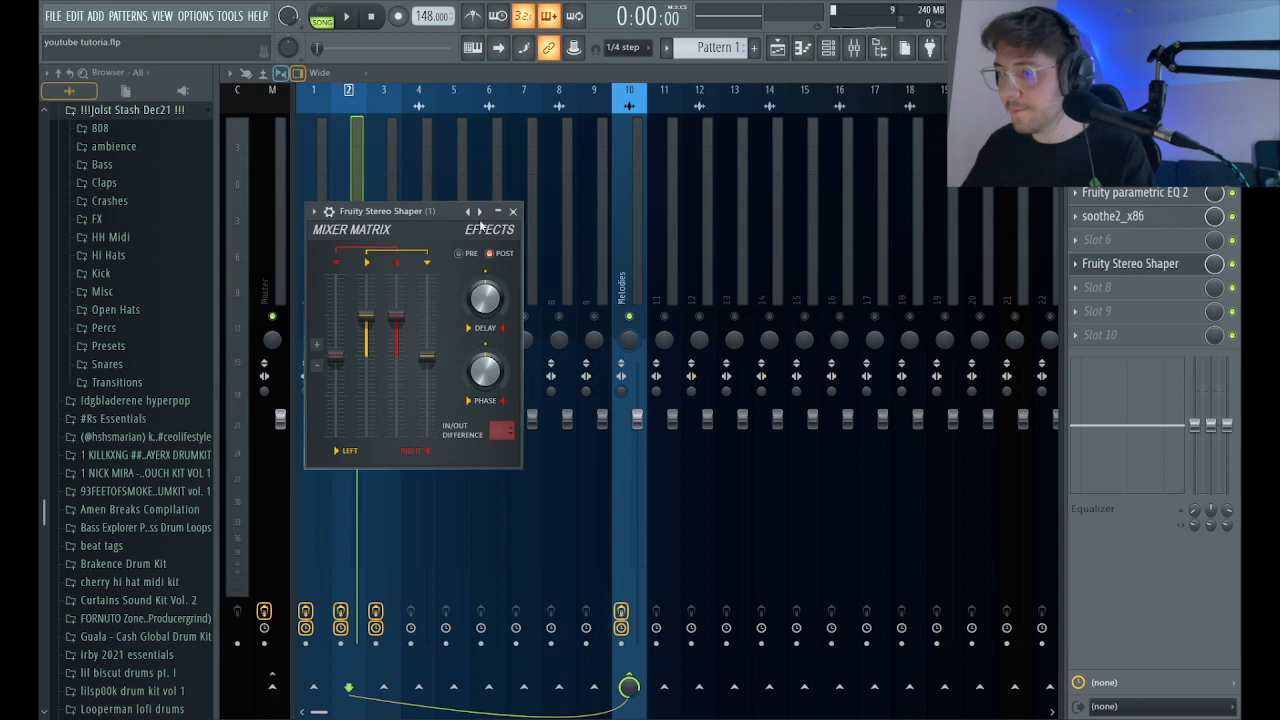
click(1094, 270)
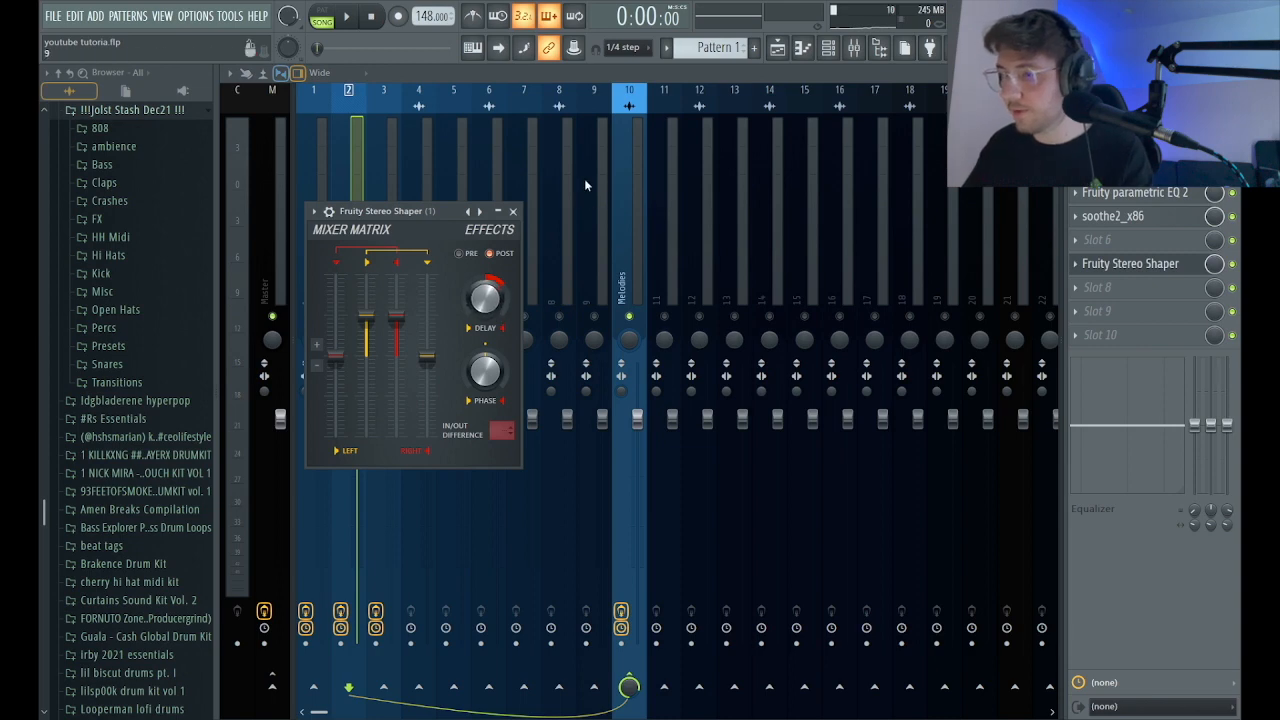
click(513, 212)
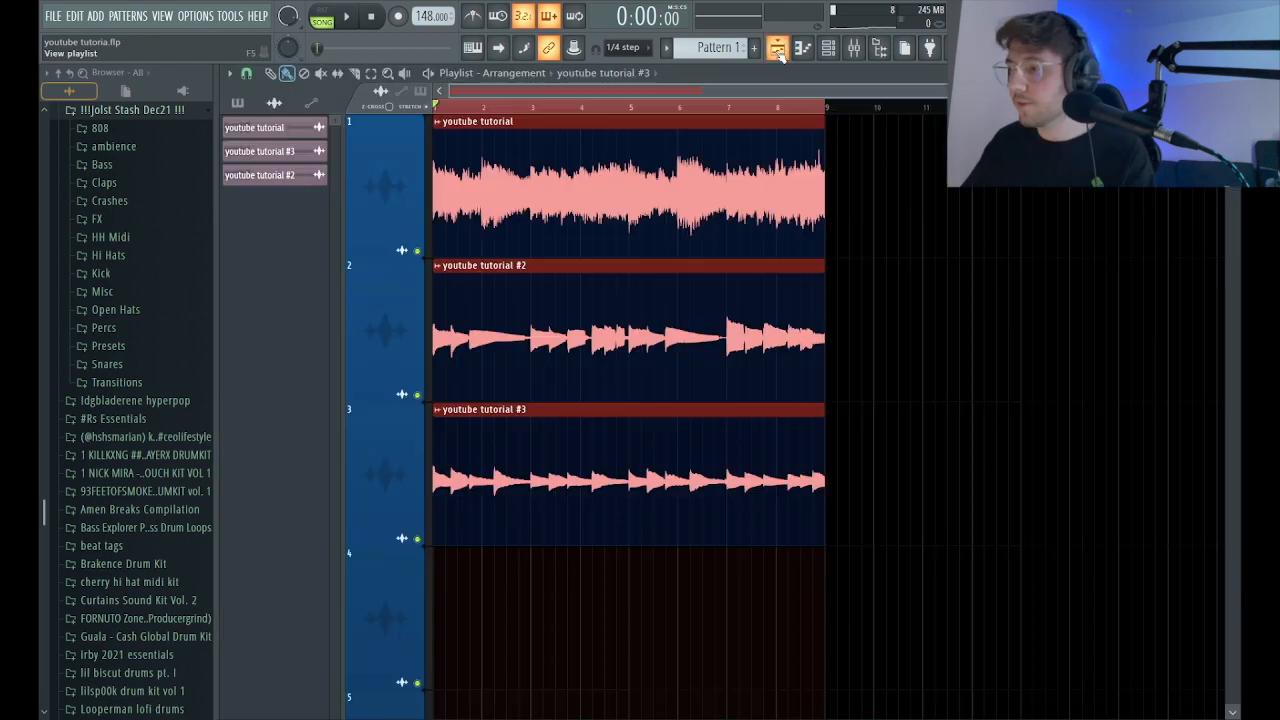
Add Fruity Reeverb 2 in slot 6 of mixer track 2 during playback, using the guitar verb 2 preset with wet level 78%.
click(777, 47)
key(space)
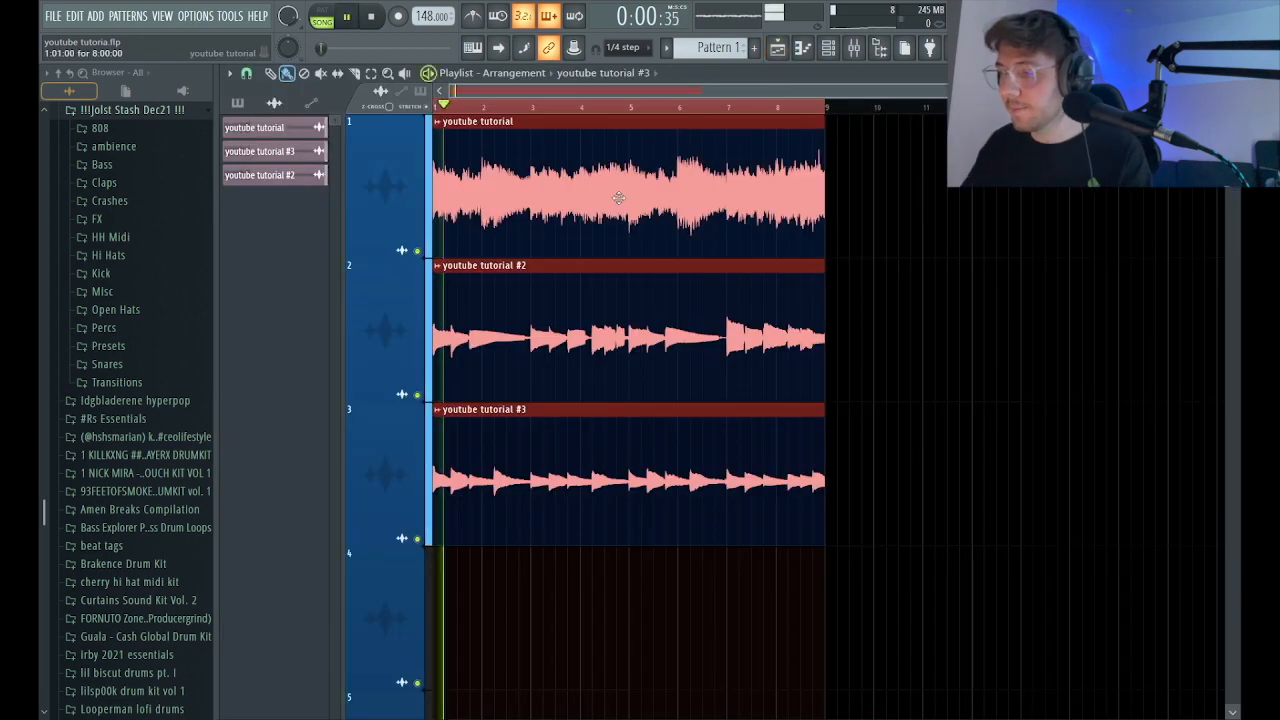
click(853, 47)
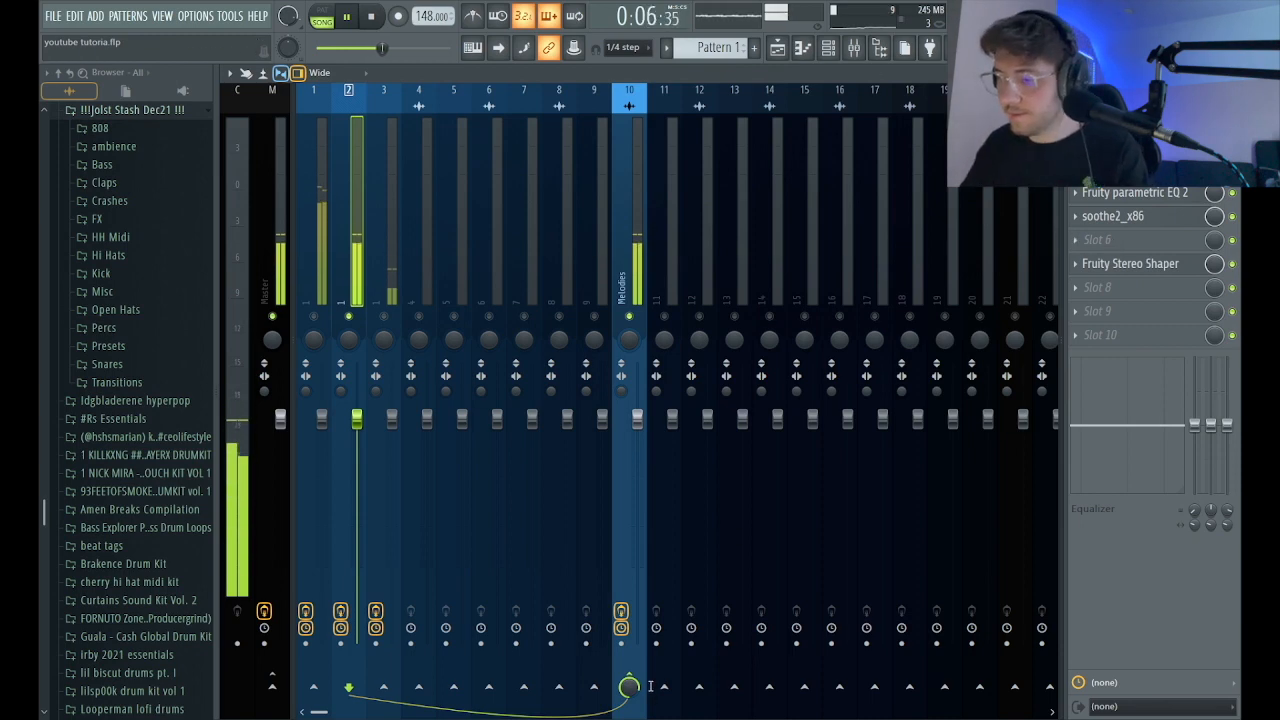
click(565, 91)
click(625, 193)
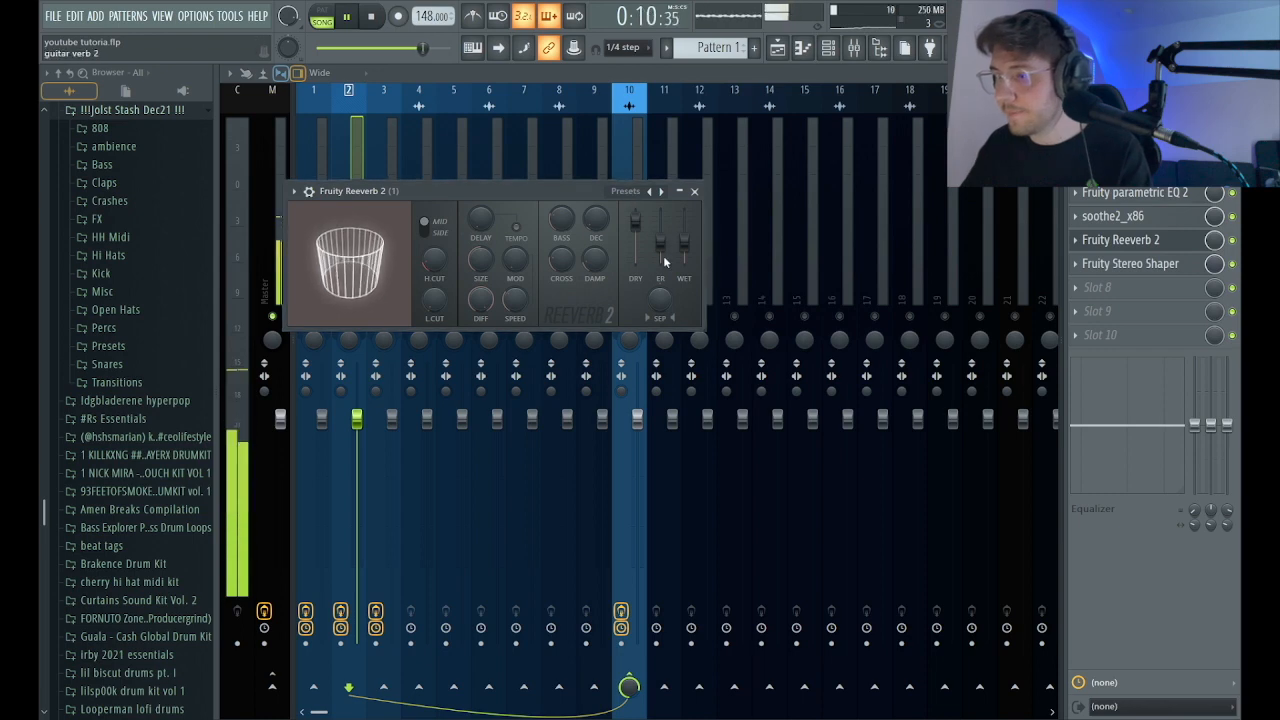
click(670, 257)
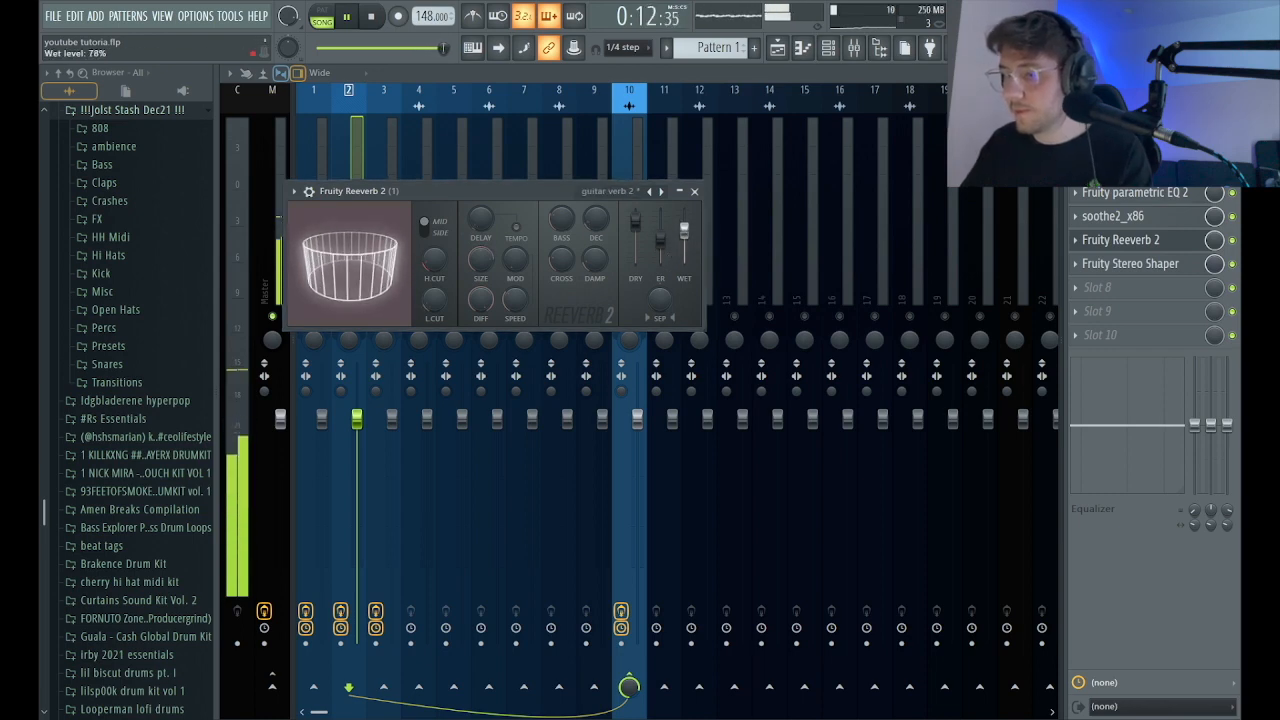
click(697, 191)
Insert Fruity delay 2 before Fruity Stereo Shaper on mixer track 2, with time 4:00, ping-pong feedback and a reduced mix level.
drag(1122, 264, 1122, 290)
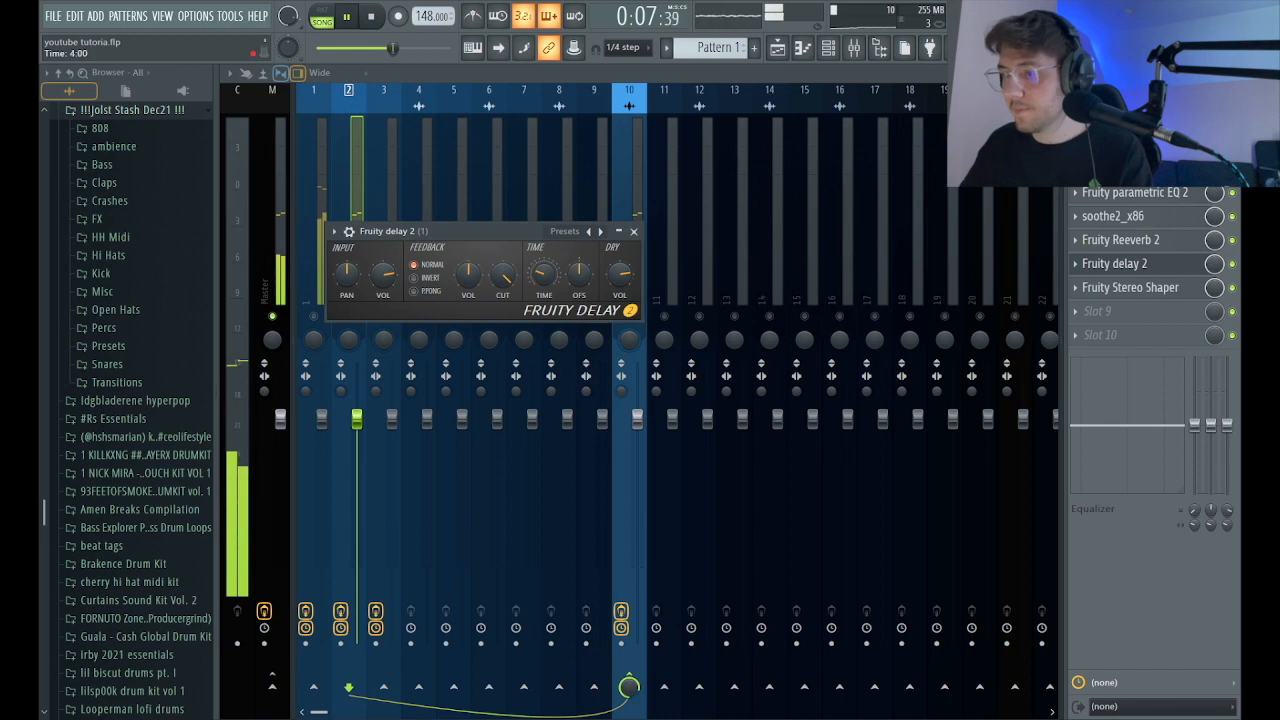
drag(1209, 266, 1209, 325)
click(1115, 264)
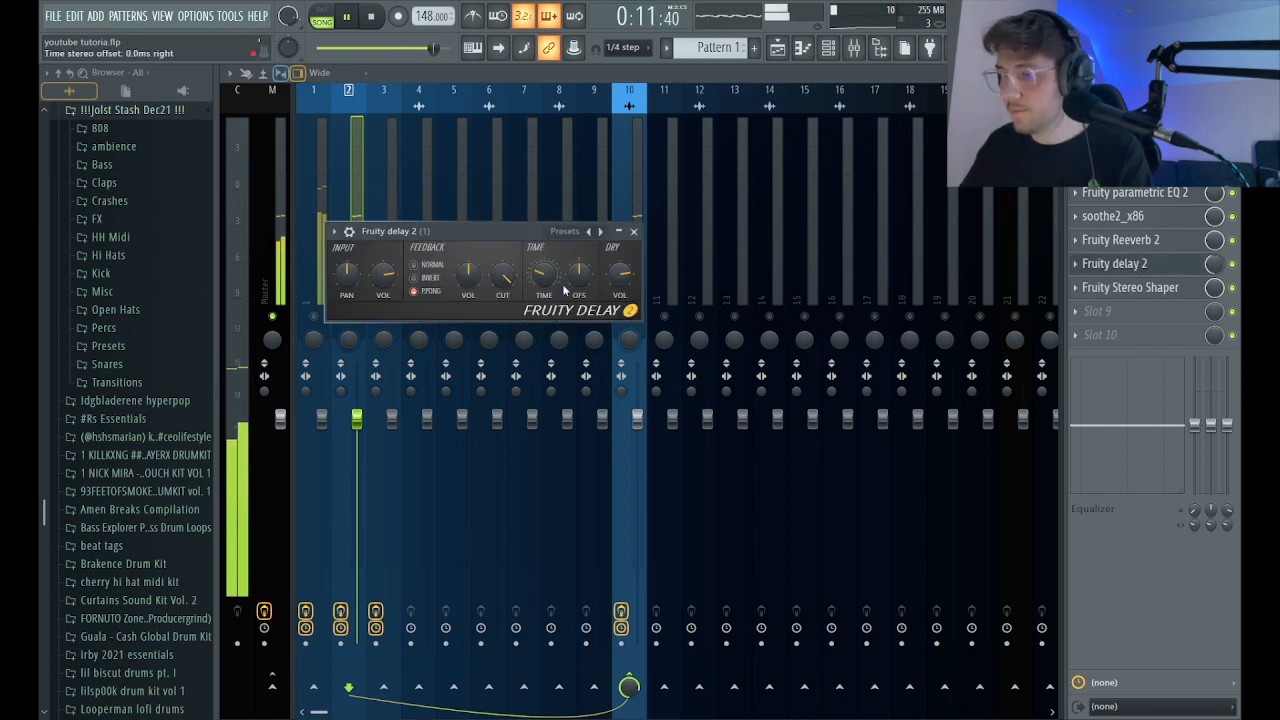
click(635, 232)
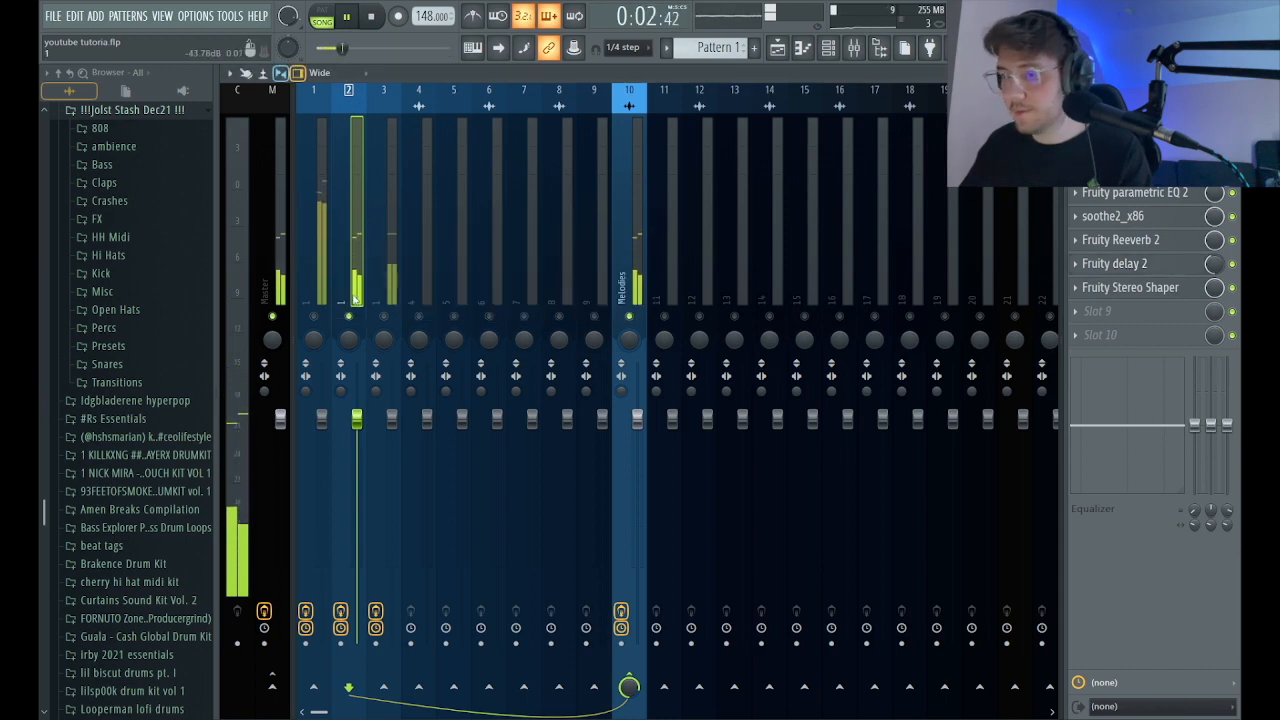
Add Ozone 9 Elements in slot 7 of mixer track 3 with the Guitar Depth preset and bypass its Equalizer module.
click(386, 267)
key(space)
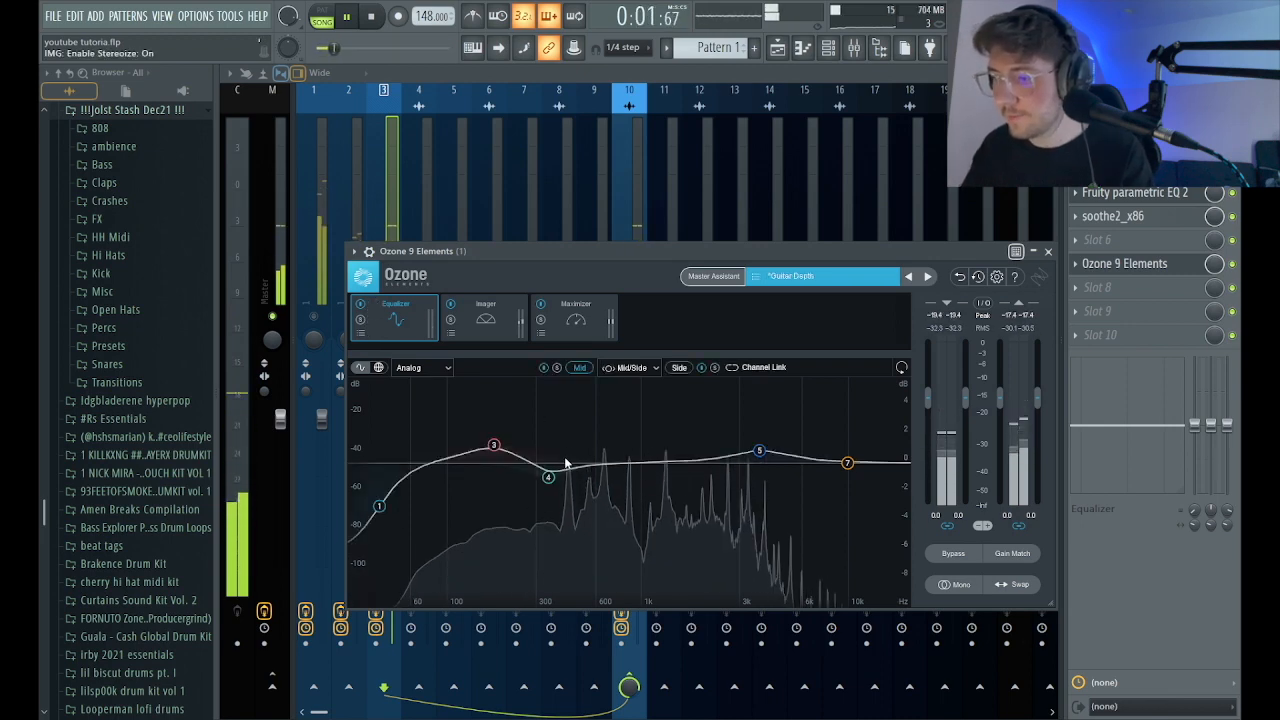
click(362, 304)
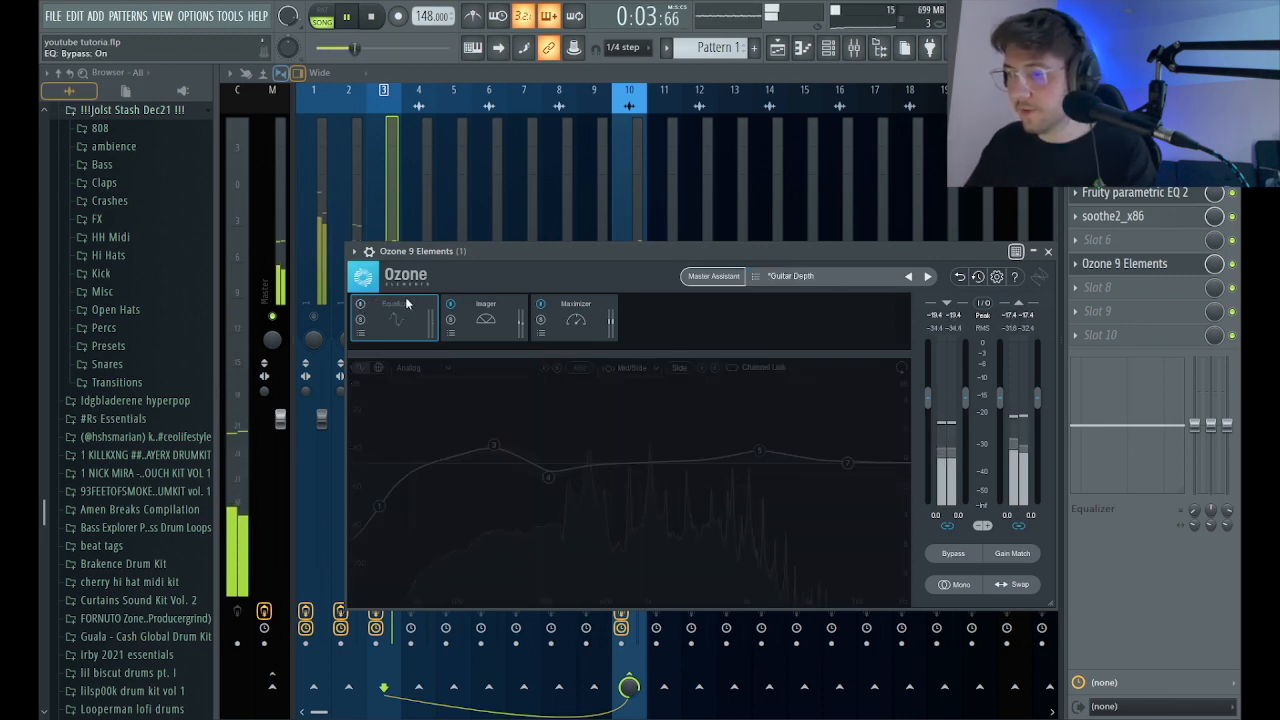
click(485, 318)
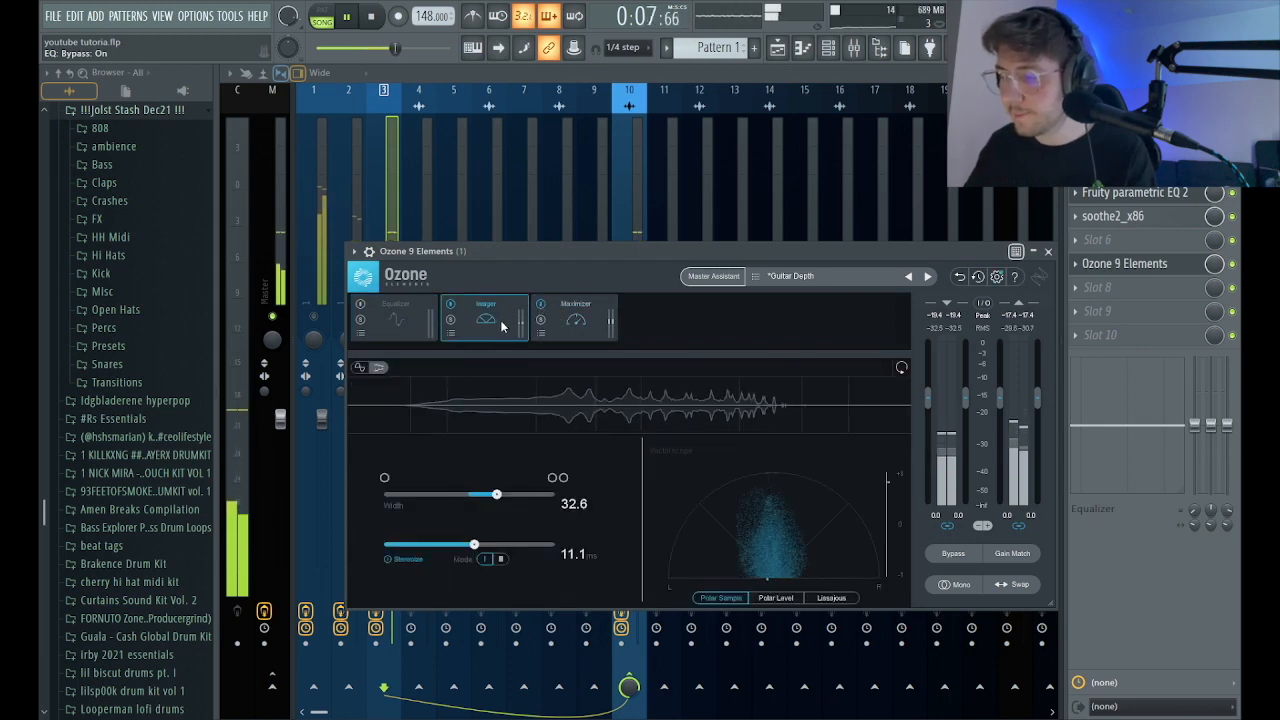
click(1048, 252)
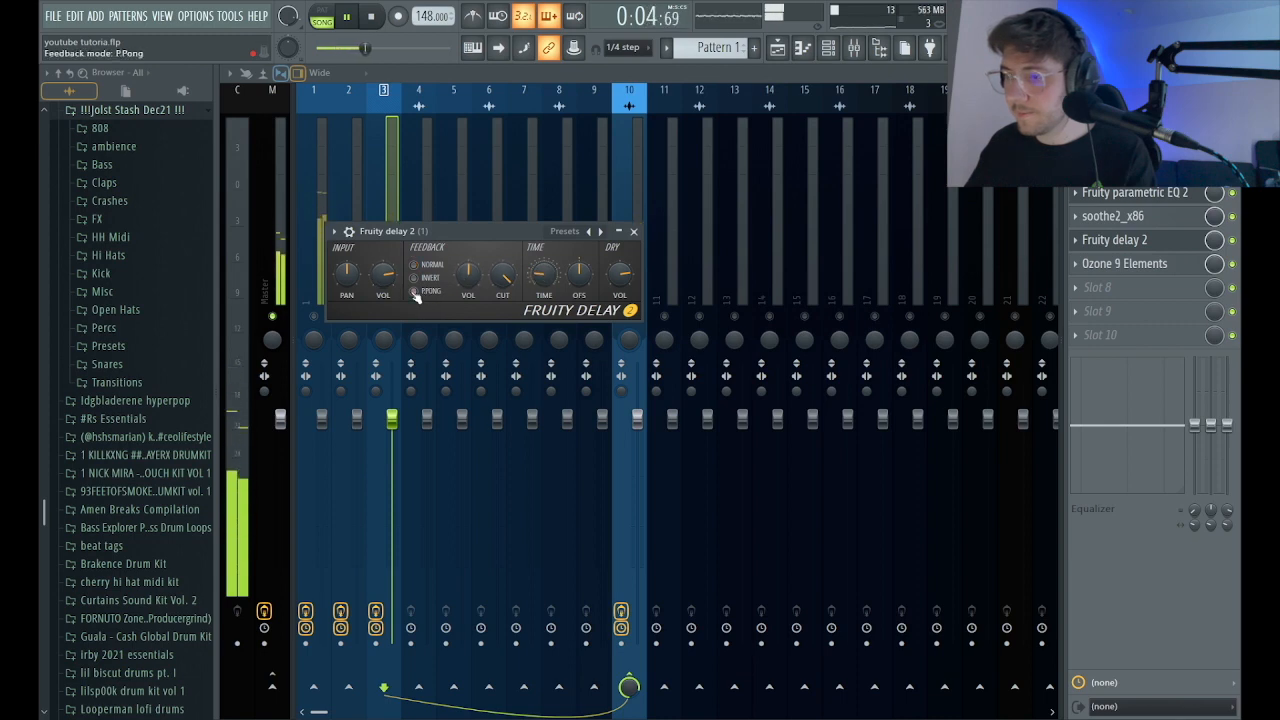
Place Fruity delay 2 with ping-pong feedback and 39% mix, followed by Fruity Reeverb 2, before Ozone 9 Elements on mixer track 3.
click(1118, 240)
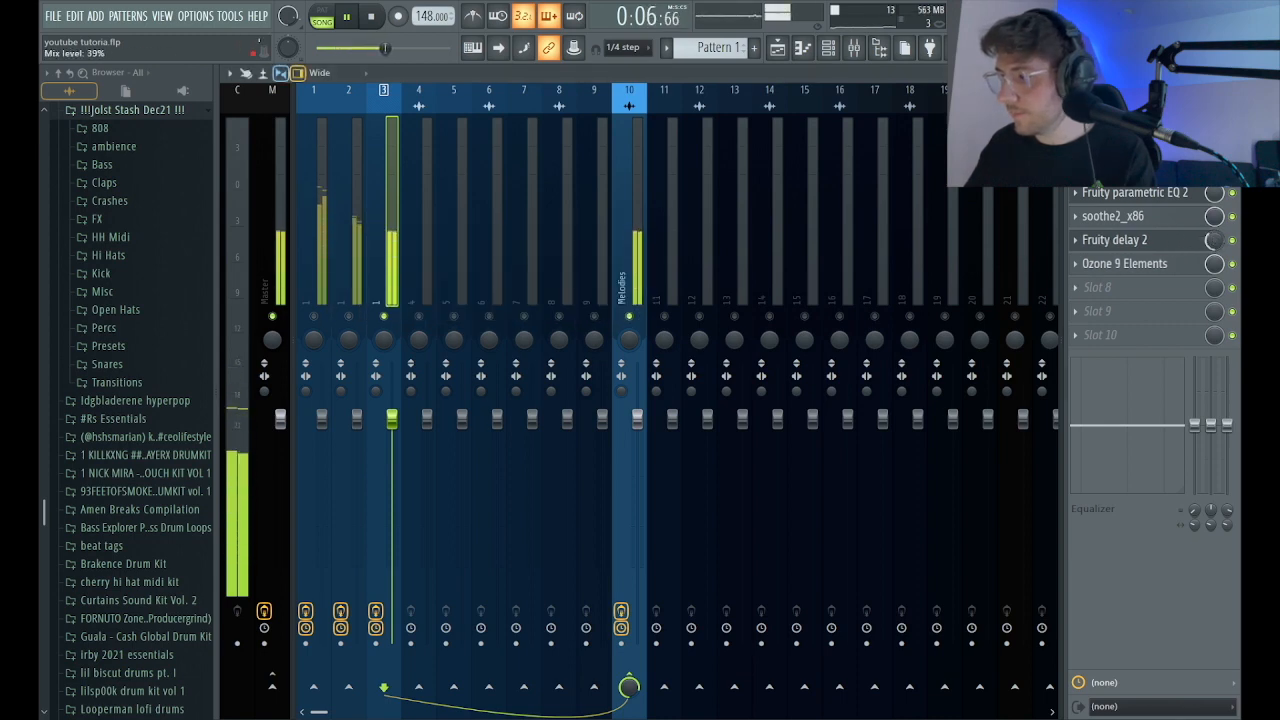
drag(1120, 264, 1112, 278)
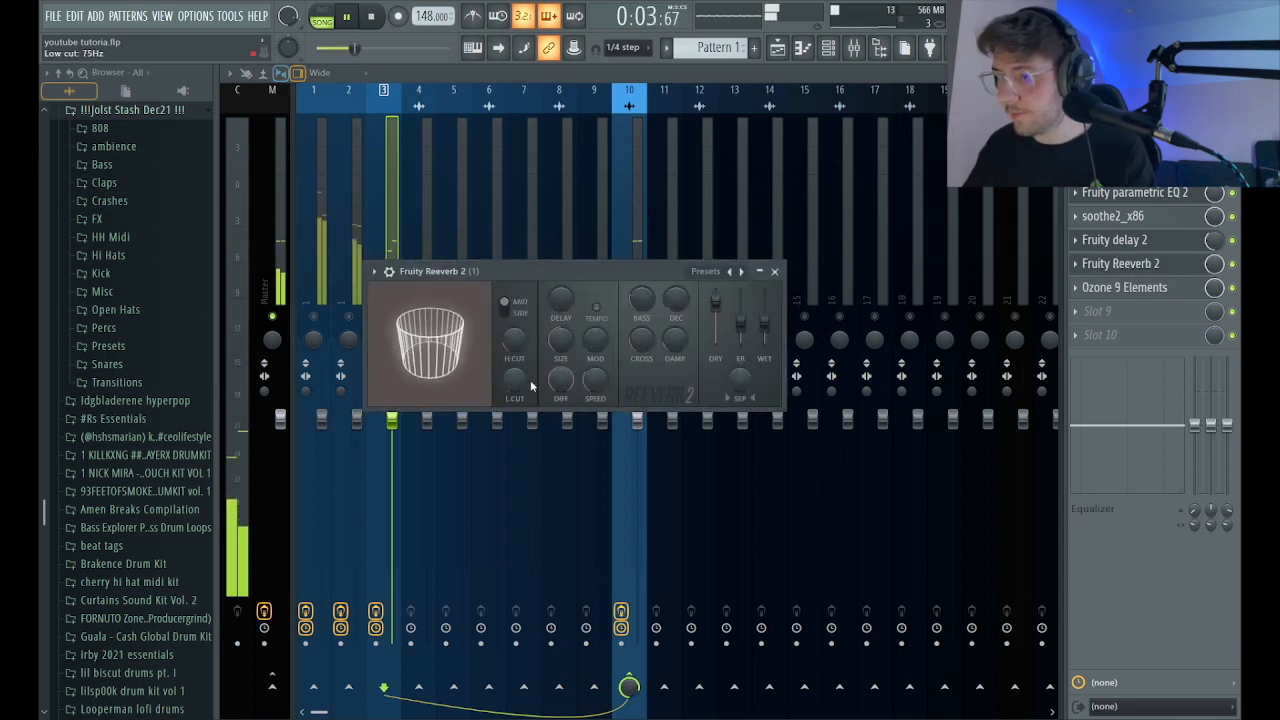
click(774, 271)
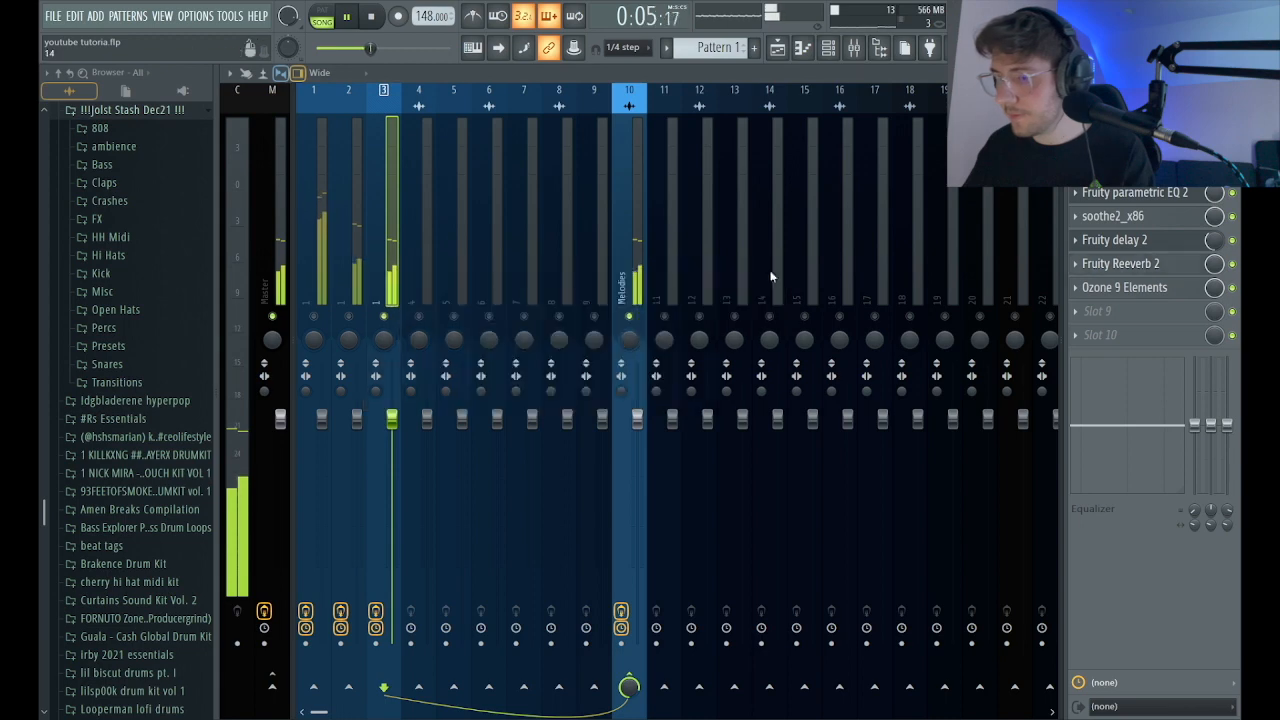
Unsolo mixer track 3 so that all melody layers play together.
right_click(385, 318)
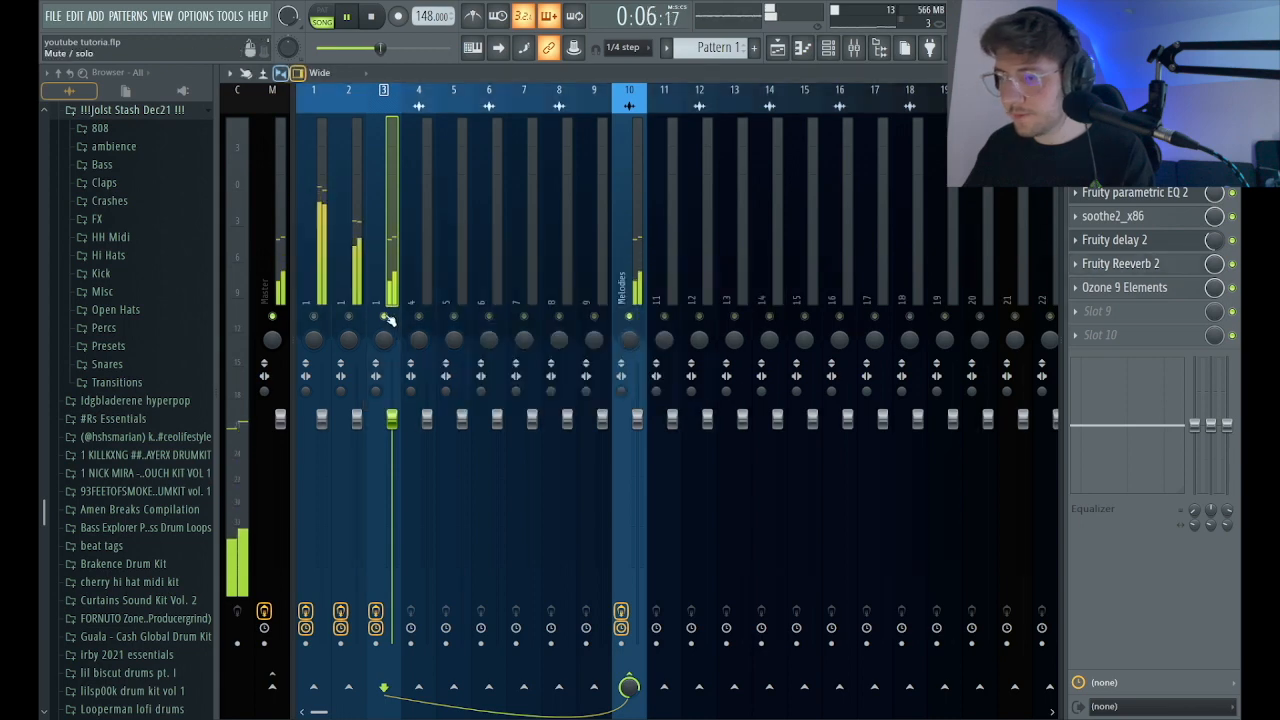
click(357, 419)
click(322, 423)
Set the youtube tutorial clip's pitch shift to -300 cents in Stretch mode and pitch down the youtube tutorial #2 clip in the playlist.
click(778, 48)
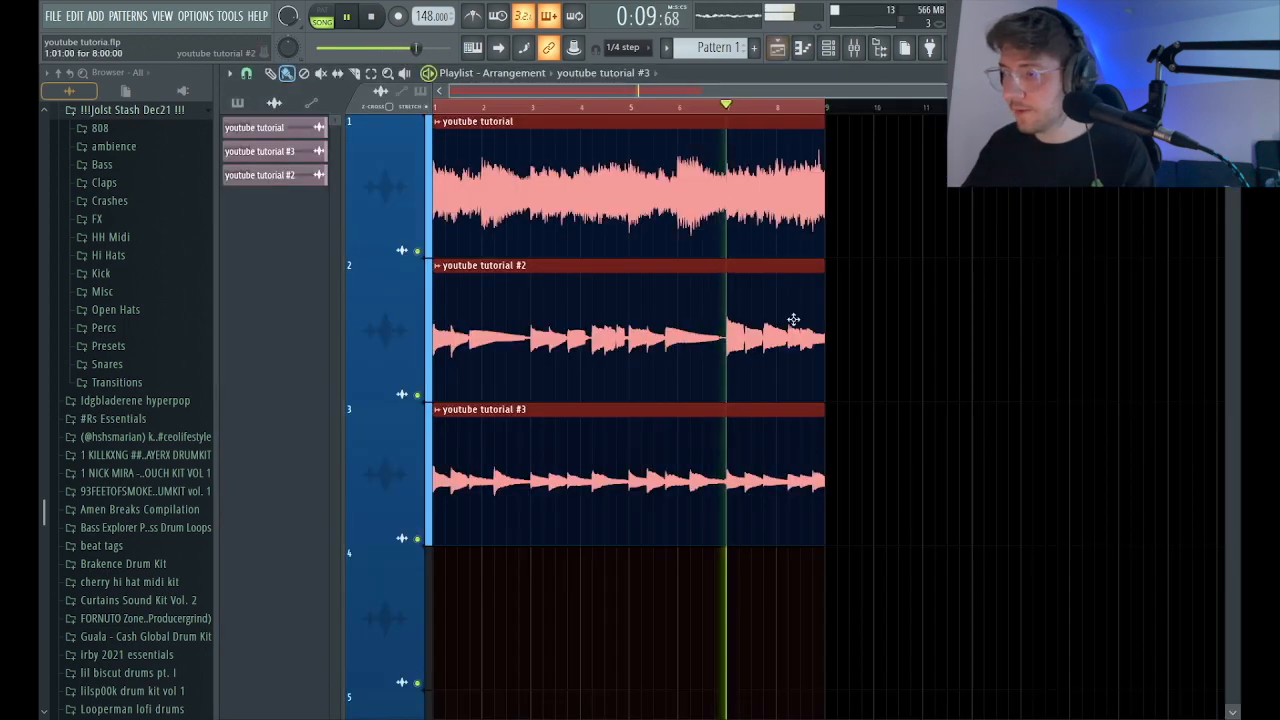
key(p)
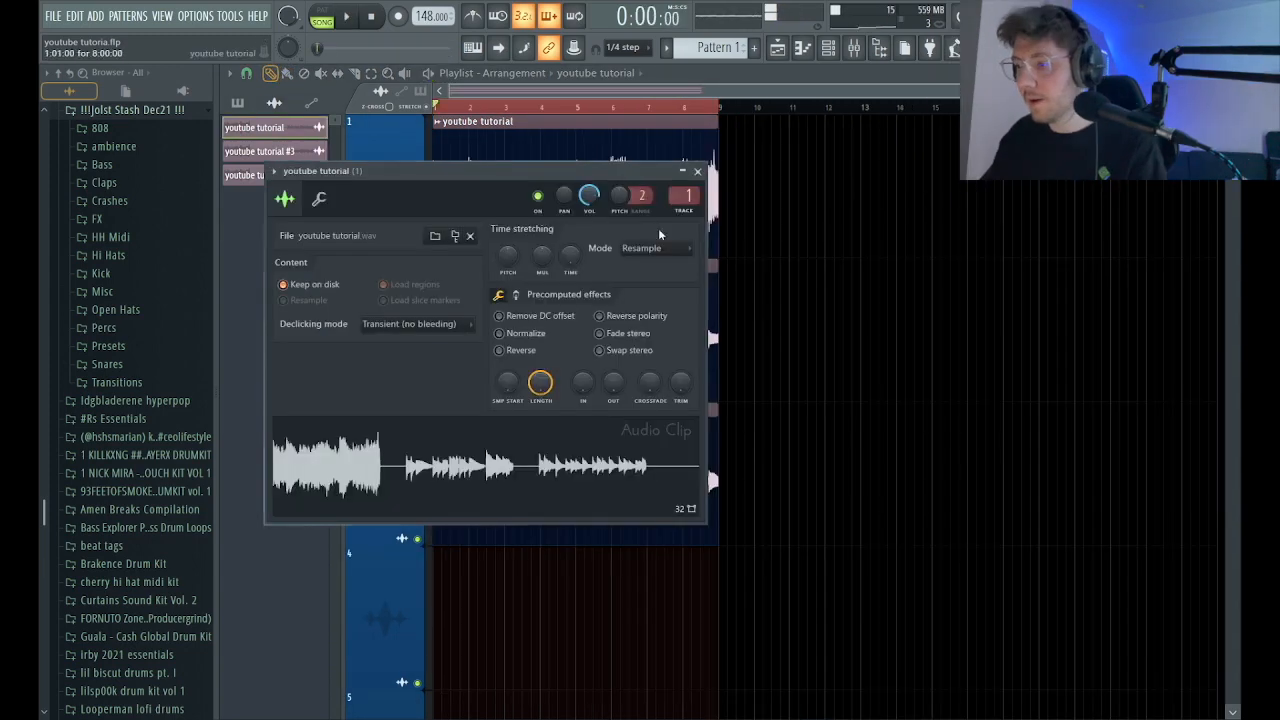
click(656, 248)
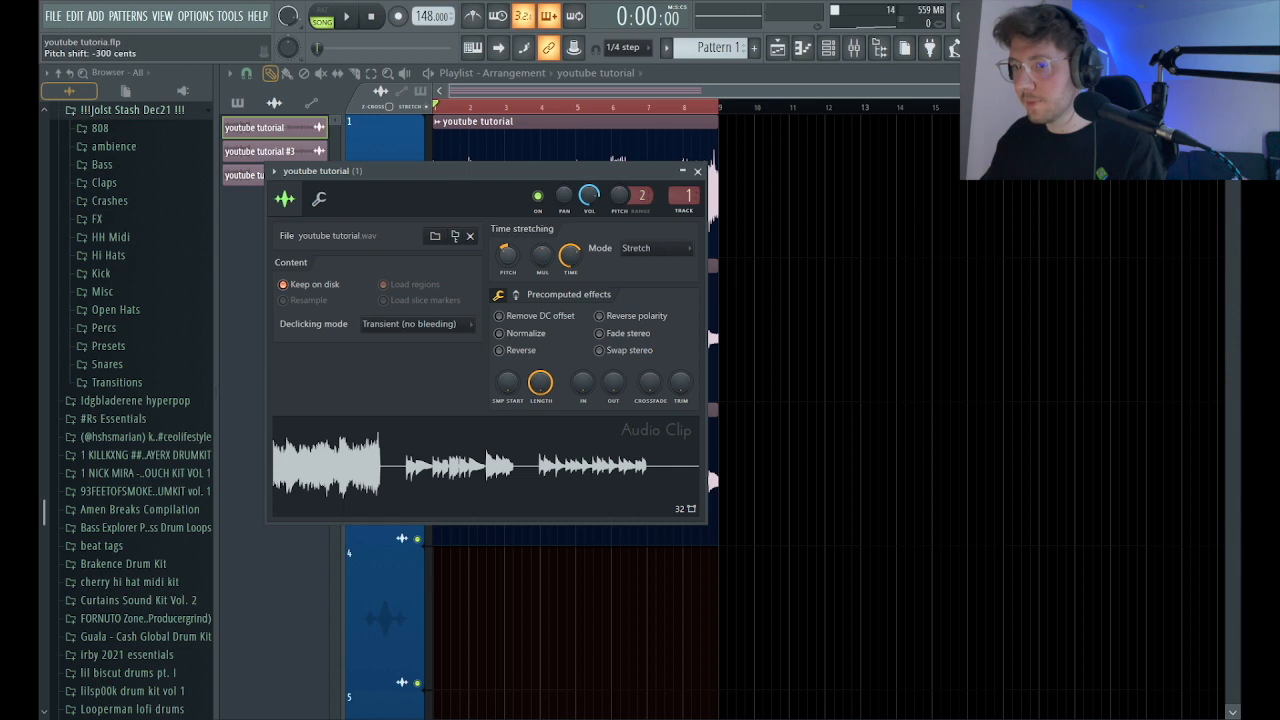
click(697, 172)
click(260, 175)
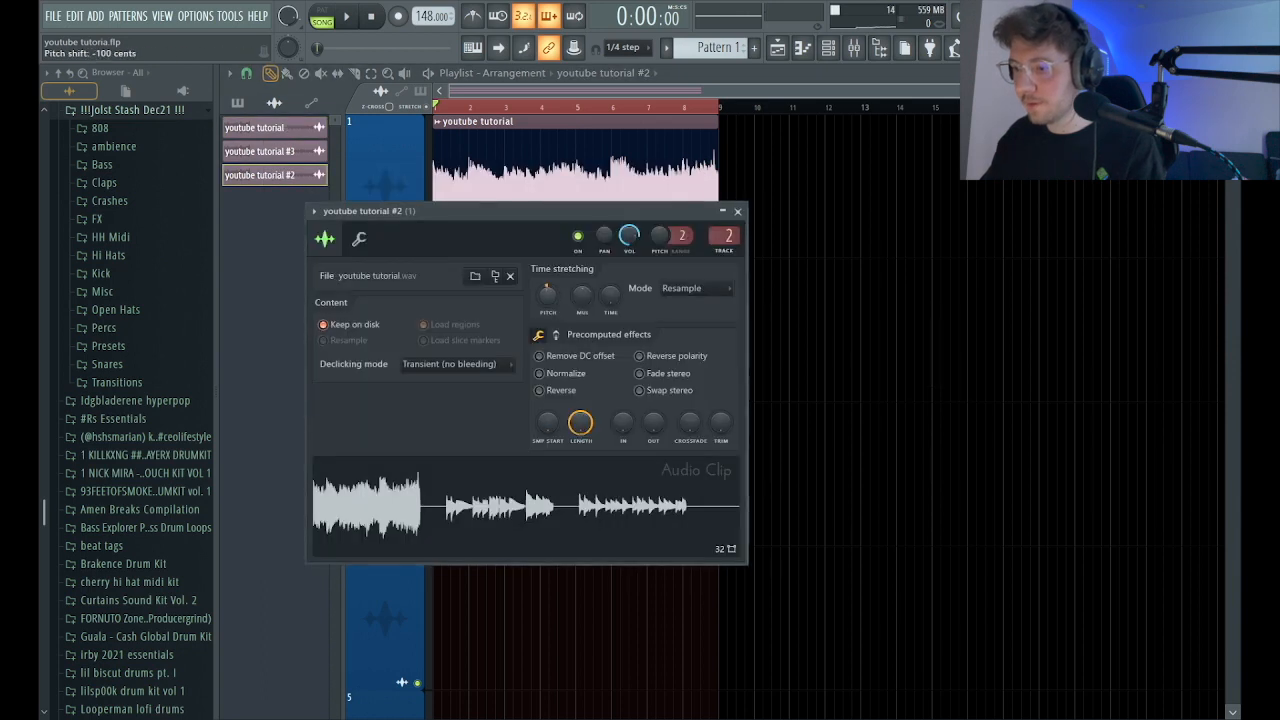
key(space)
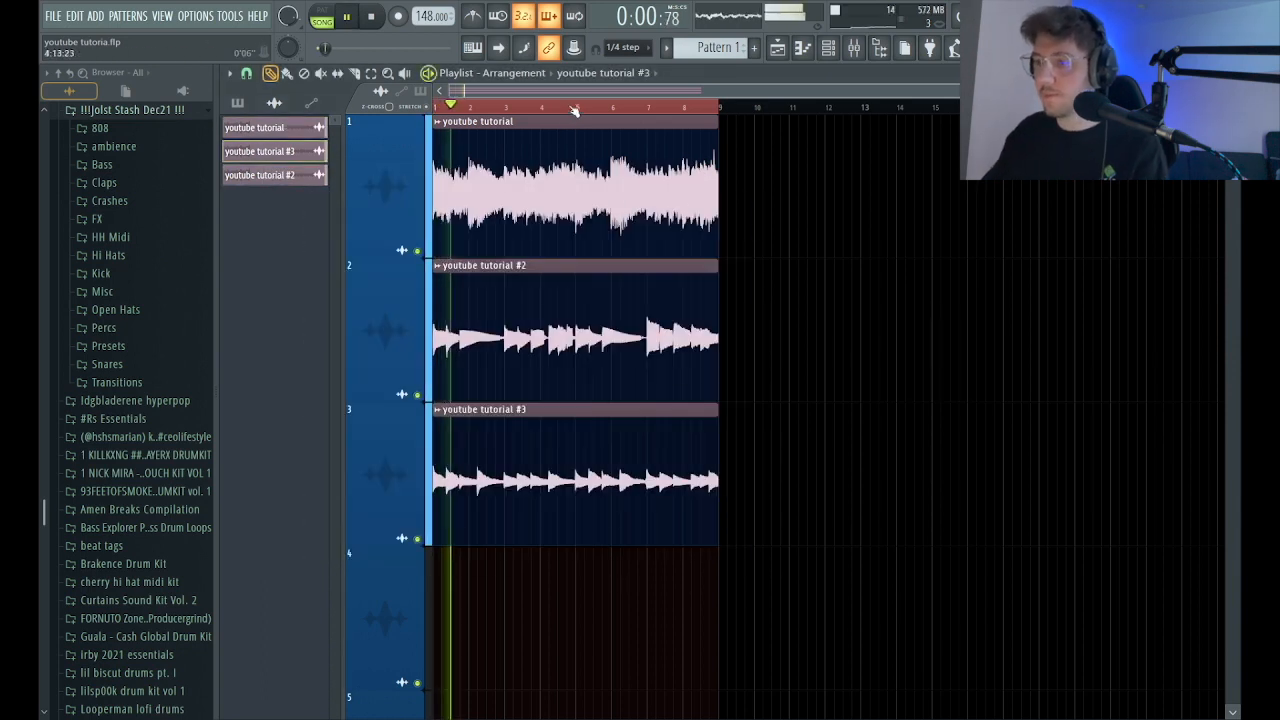
scroll(556, 92, down, 1)
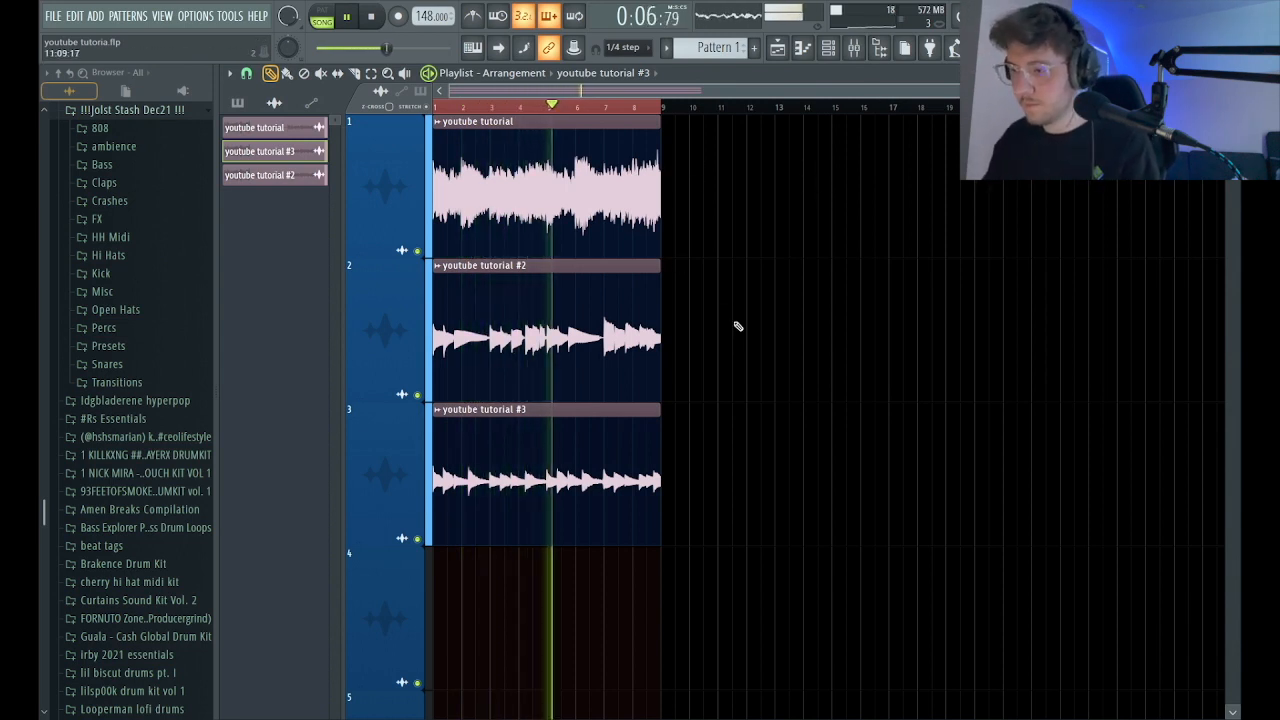
Place Pattern 1 on playlist track 4 and stretch it over eight bars beneath the three audio clips.
scroll(734, 329, up, 3)
key(space)
scroll(814, 263, down, 3)
key(space)
click(238, 103)
click(258, 127)
drag(503, 590, 808, 609)
click(855, 47)
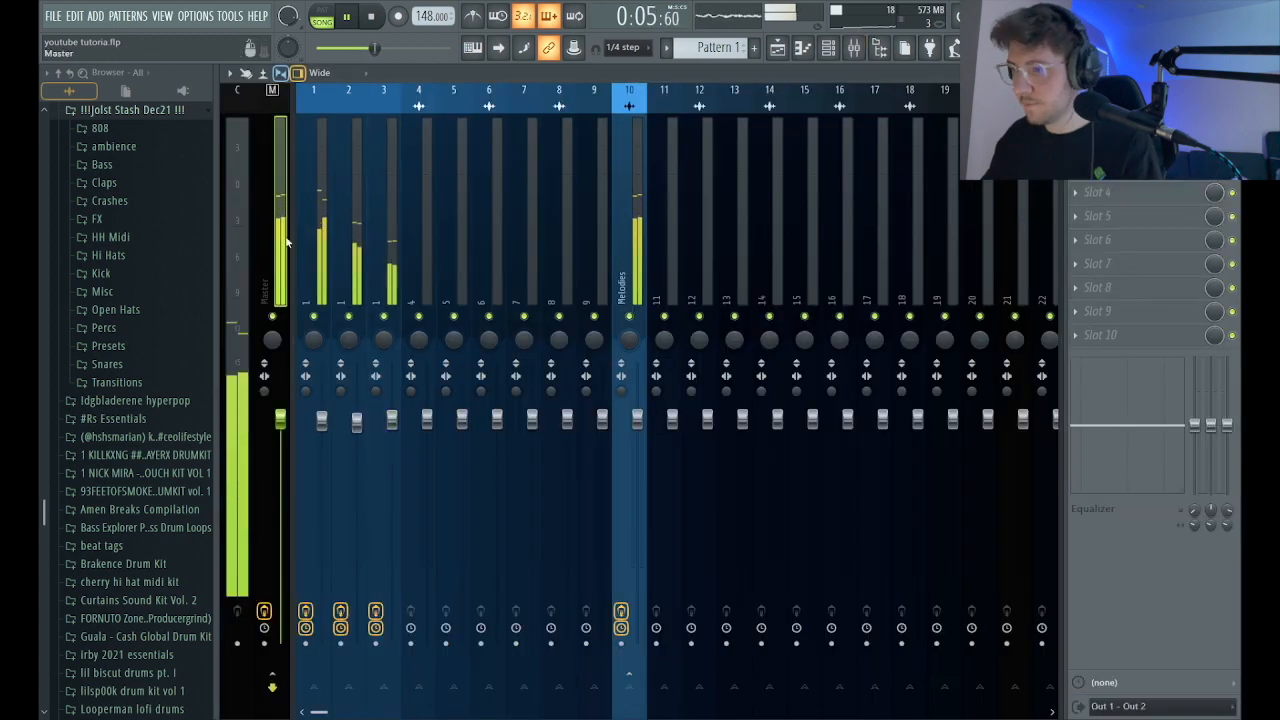
click(782, 52)
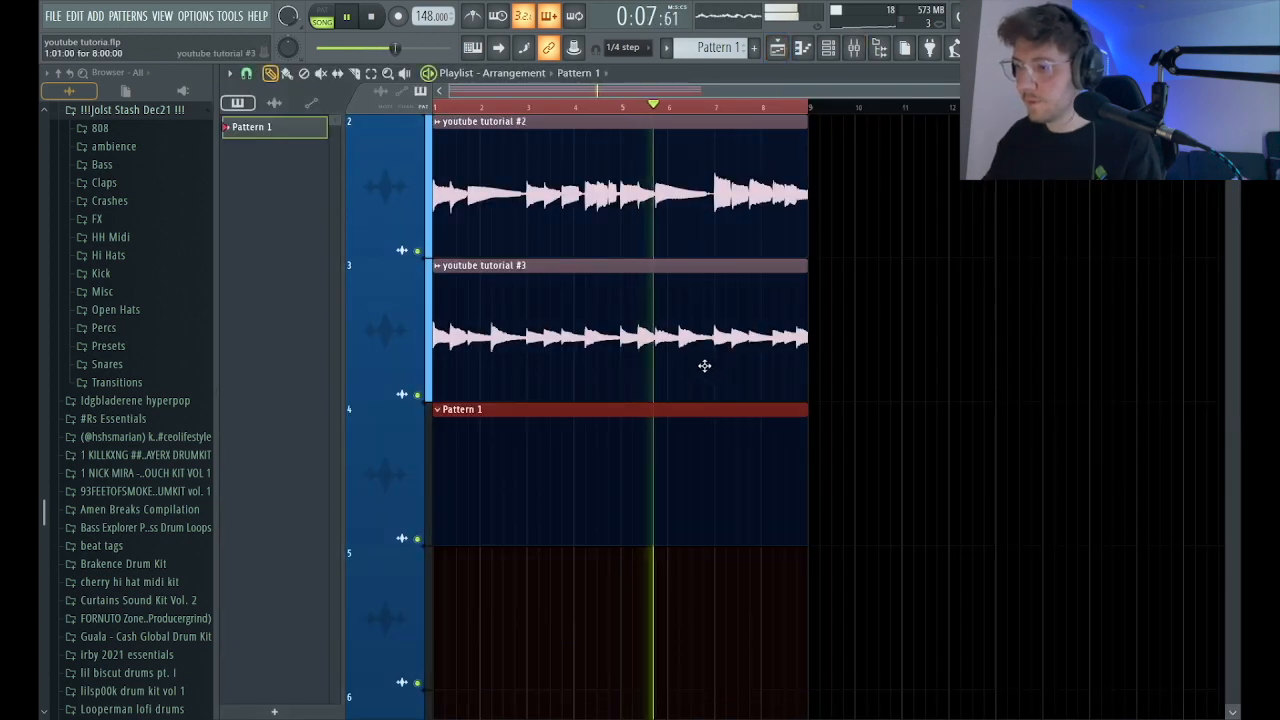
key(space)
scroll(586, 107, down, 4)
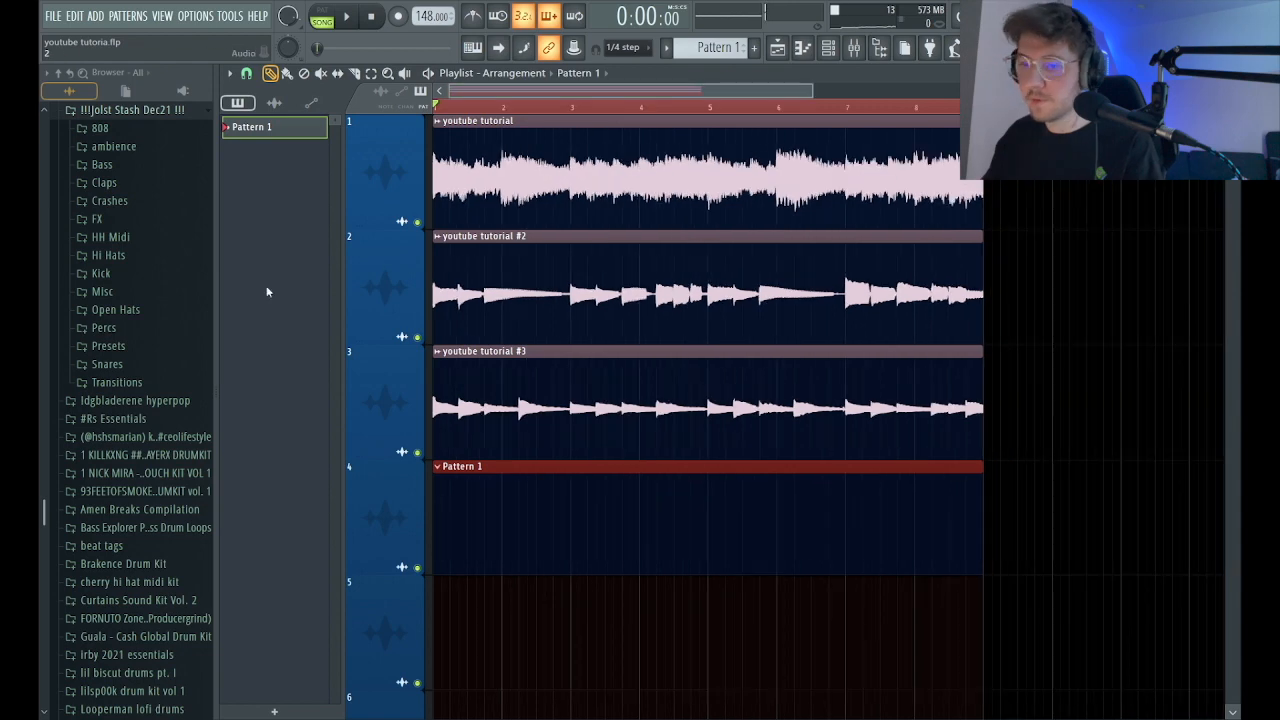
Add a FLEX channel and load the Haunting Hour preset from the favourites.
scroll(120, 286, up, 2)
scroll(615, 137, down, 1)
scroll(615, 137, up, 1)
key(F6)
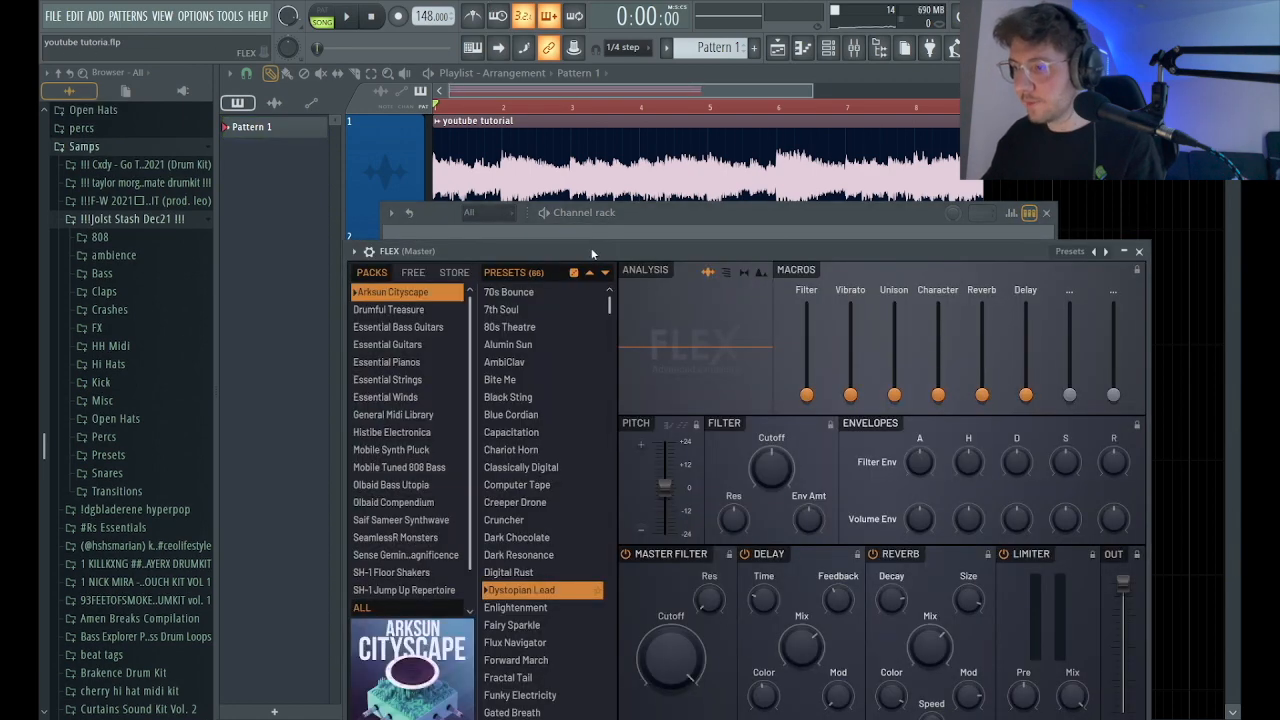
scroll(309, 351, down, 1)
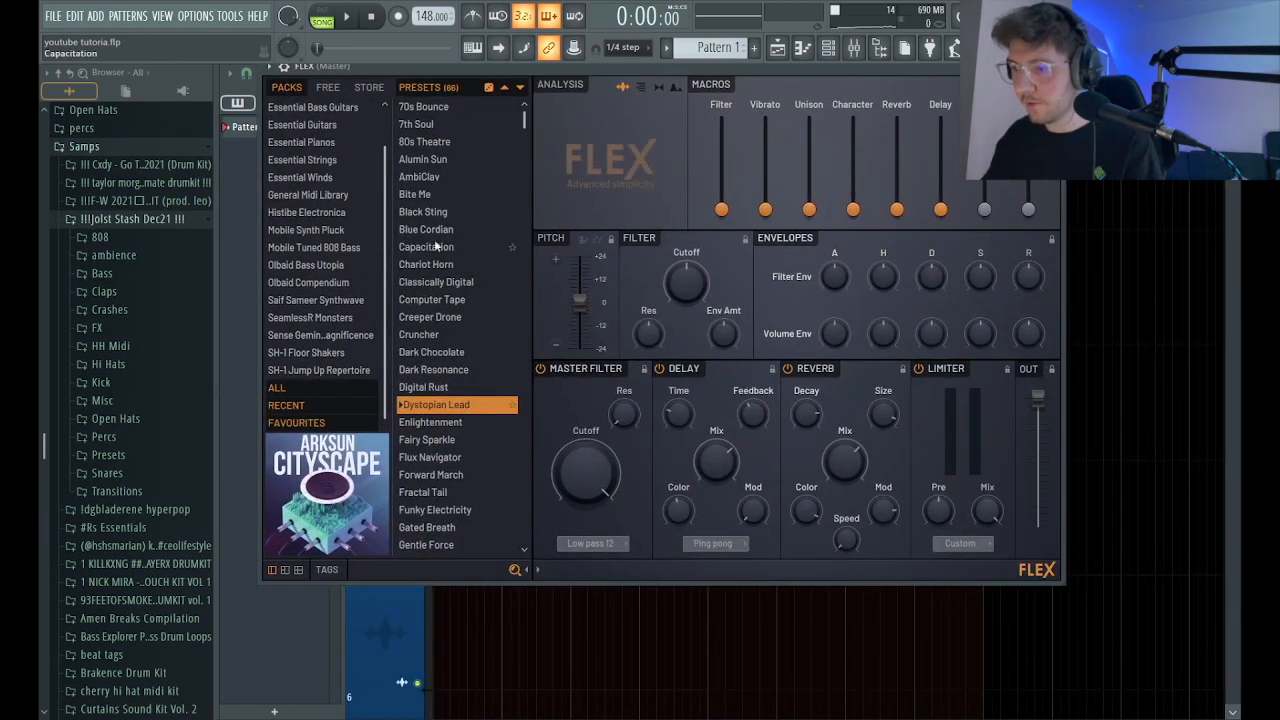
click(296, 424)
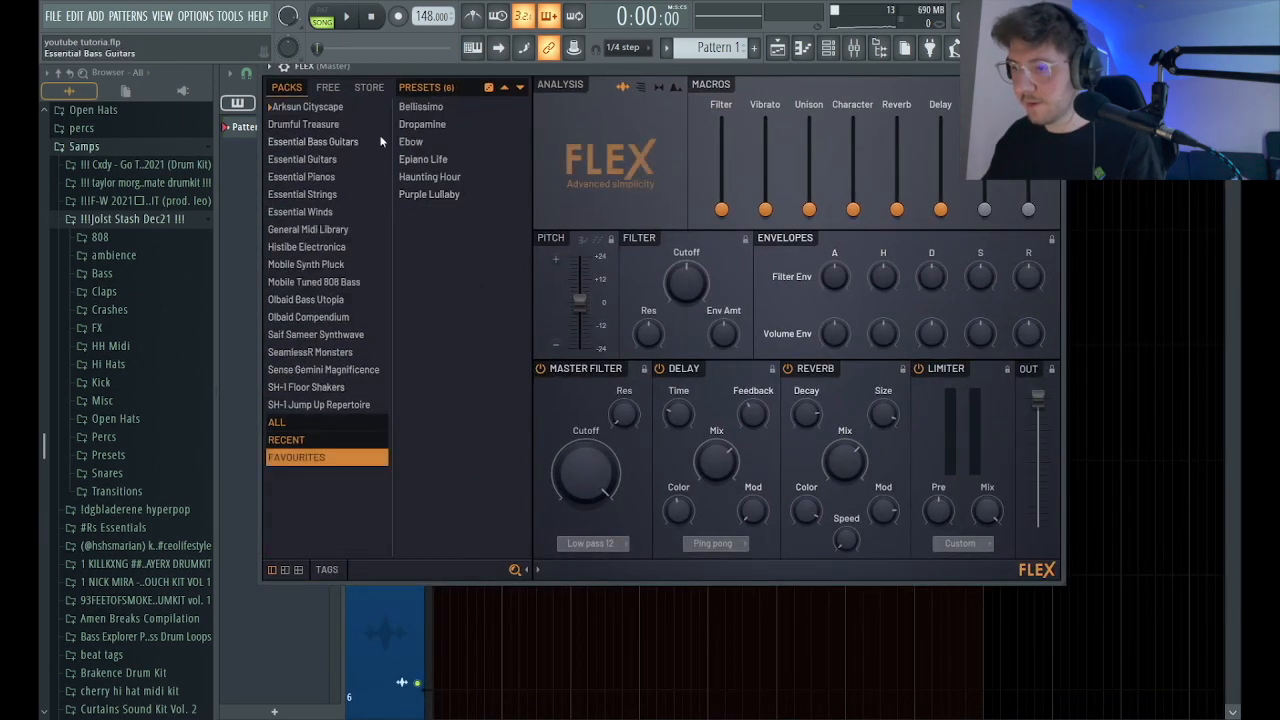
click(425, 178)
Draw a one-bar Bb5 note at bar 1 in the Haunting Hour piano roll, checking its pitch against the melodies.
click(803, 47)
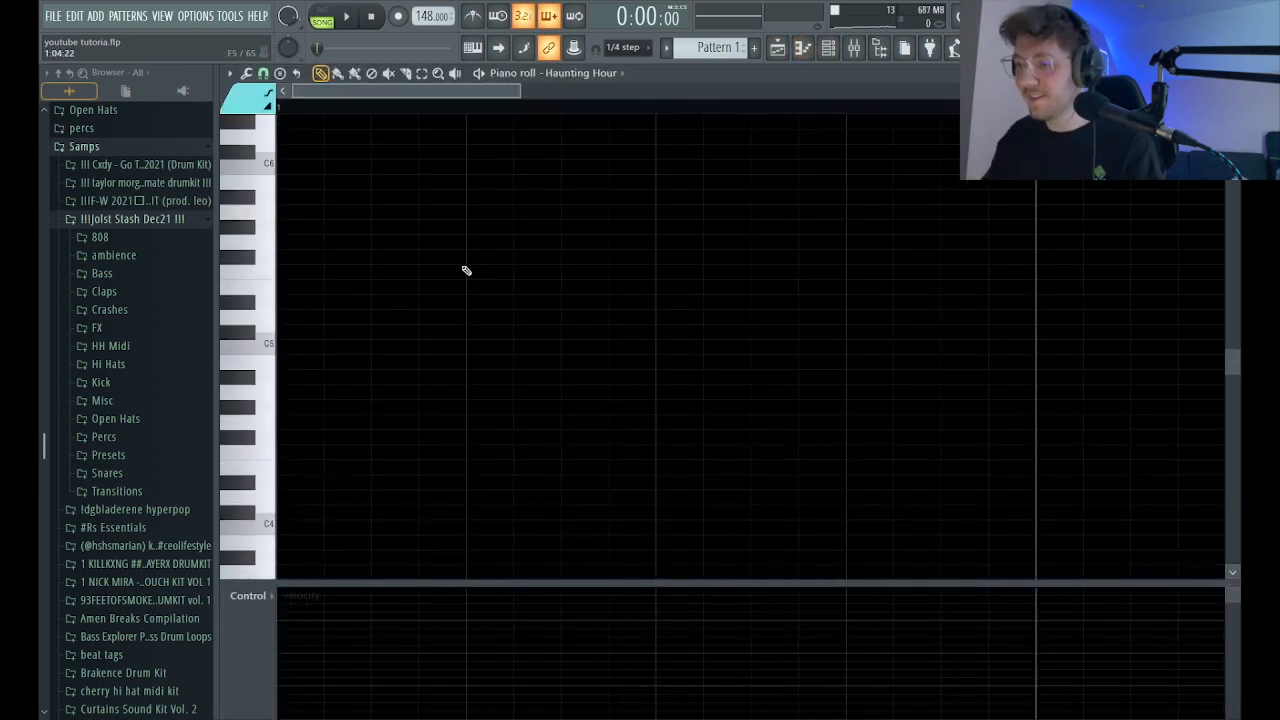
click(401, 257)
drag(401, 257, 304, 273)
scroll(439, 268, down, 1)
ctrl+right_click(436, 267)
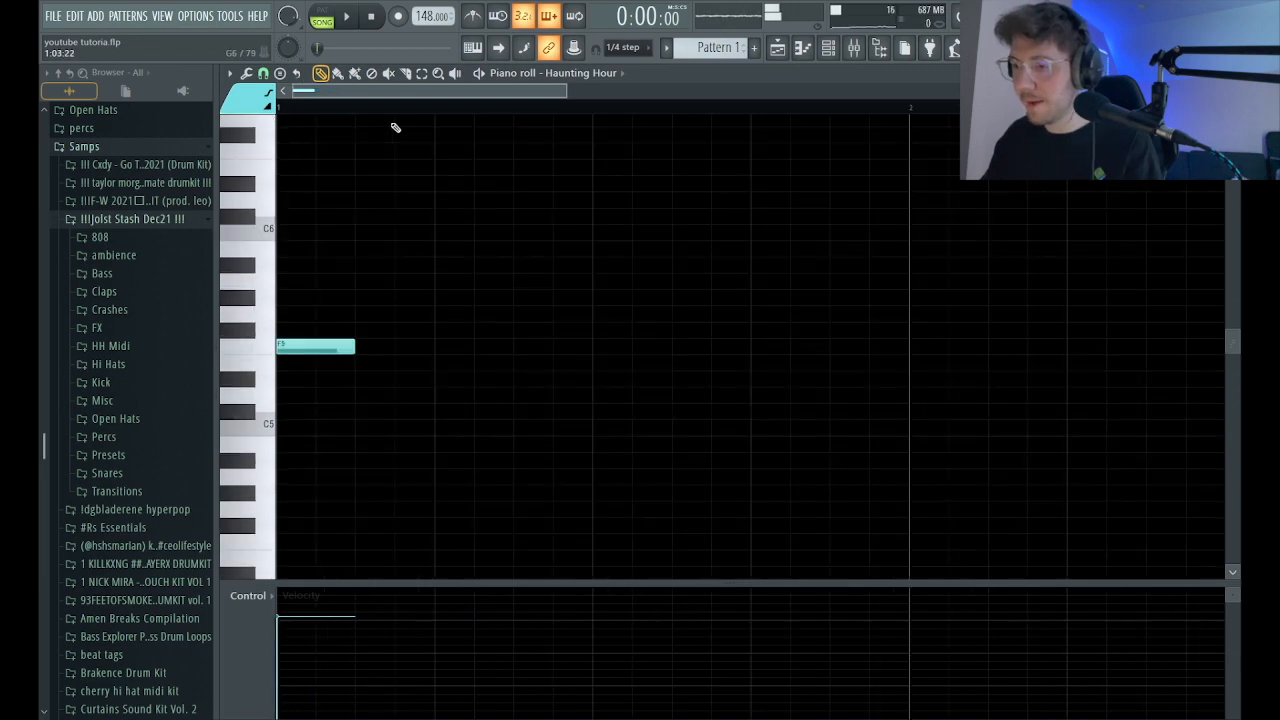
scroll(376, 99, down, 2)
drag(333, 347, 741, 349)
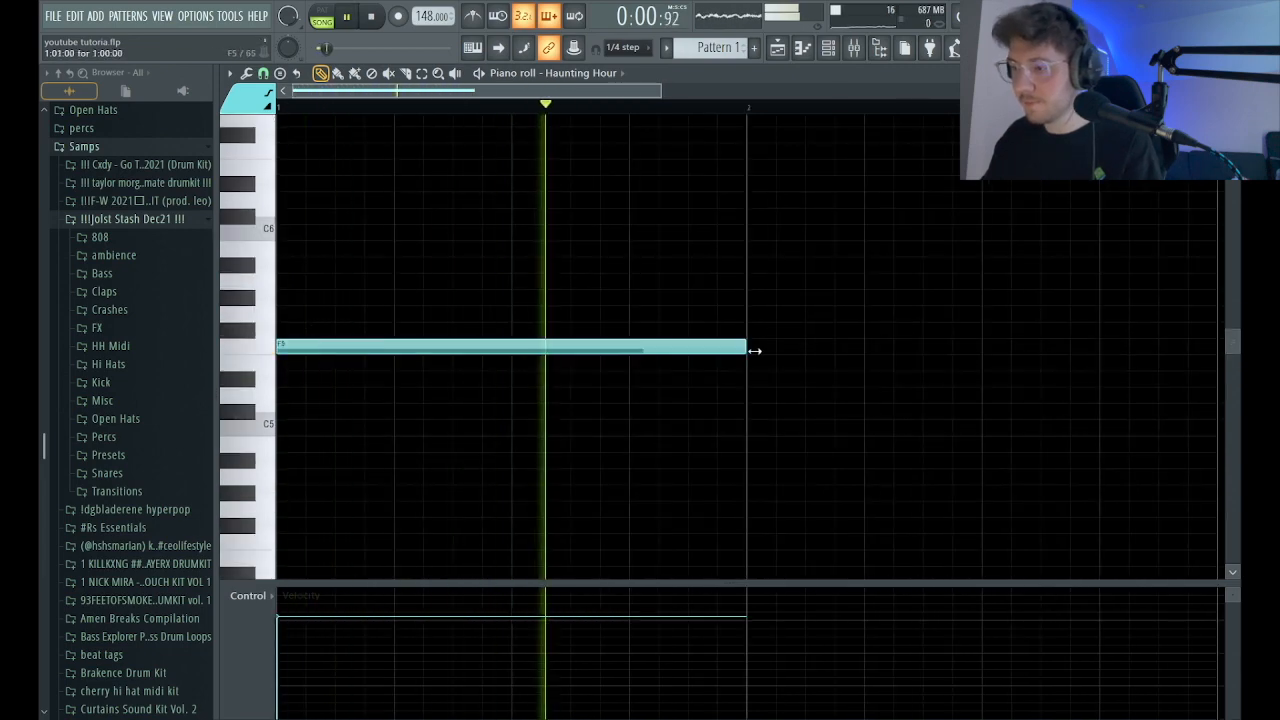
key(space)
key(space)
drag(497, 347, 486, 273)
key(space)
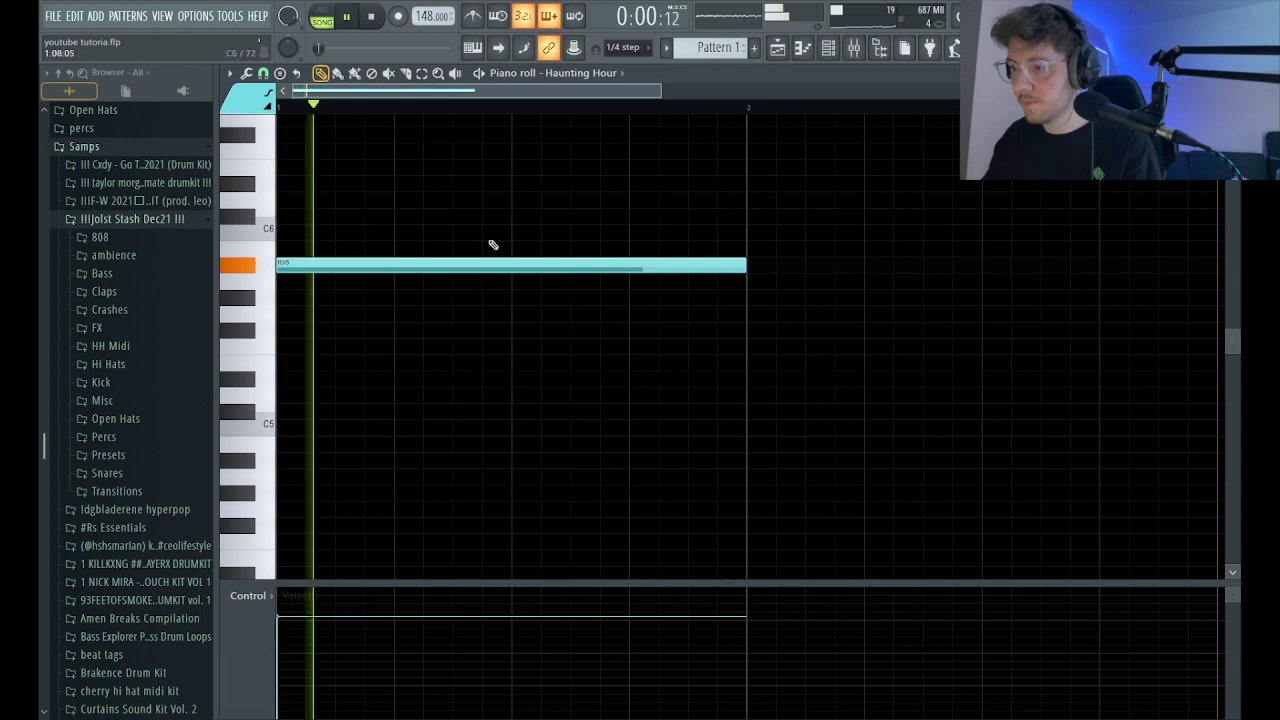
Add a one-bar Db6 note at bar 3 of the Haunting Hour part.
scroll(495, 237, up, 2)
drag(567, 91, 1037, 91)
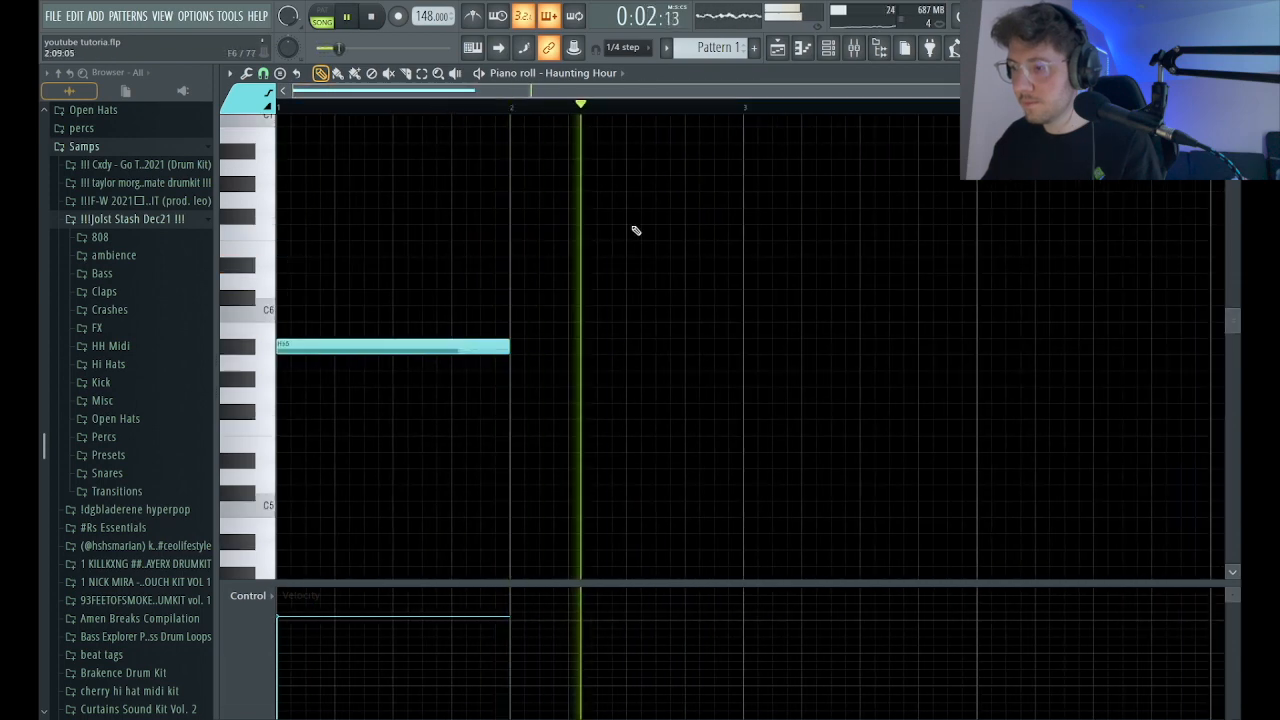
click(745, 297)
key(space)
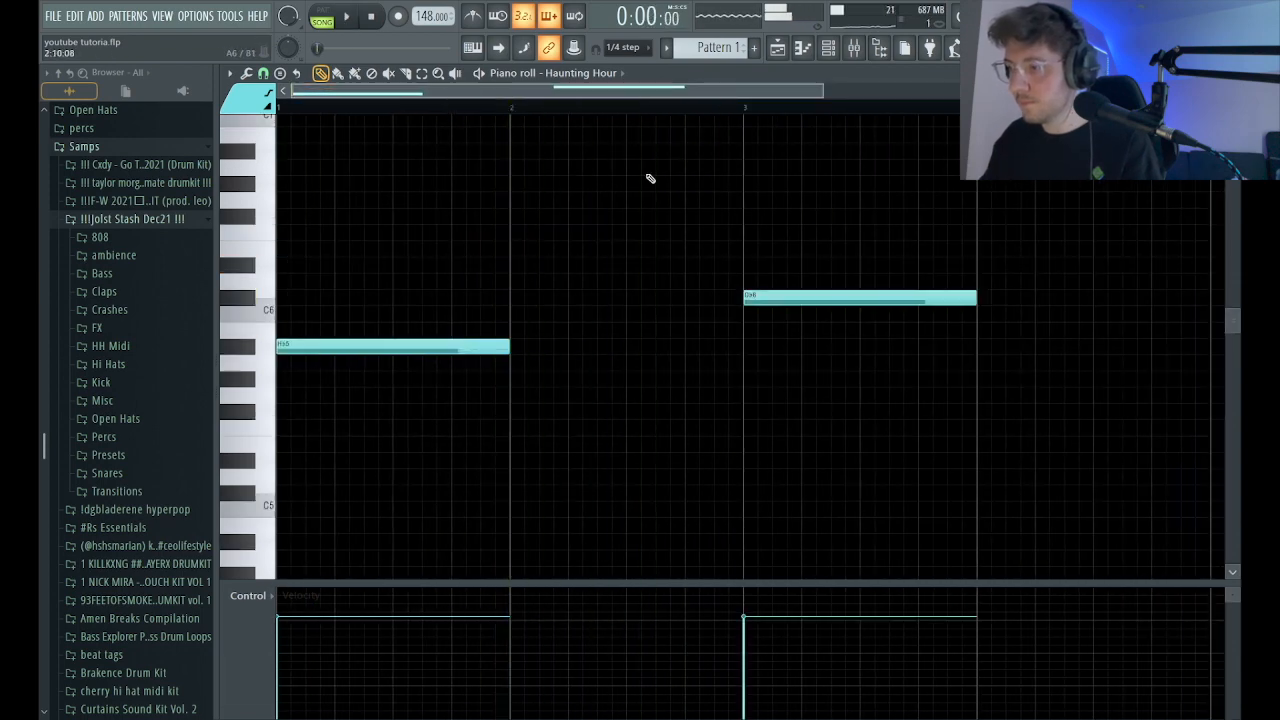
Add a Gb5 note at step 5 of bar 4 and shorten it to end at bar 5.
scroll(640, 190, down, 4)
key(space)
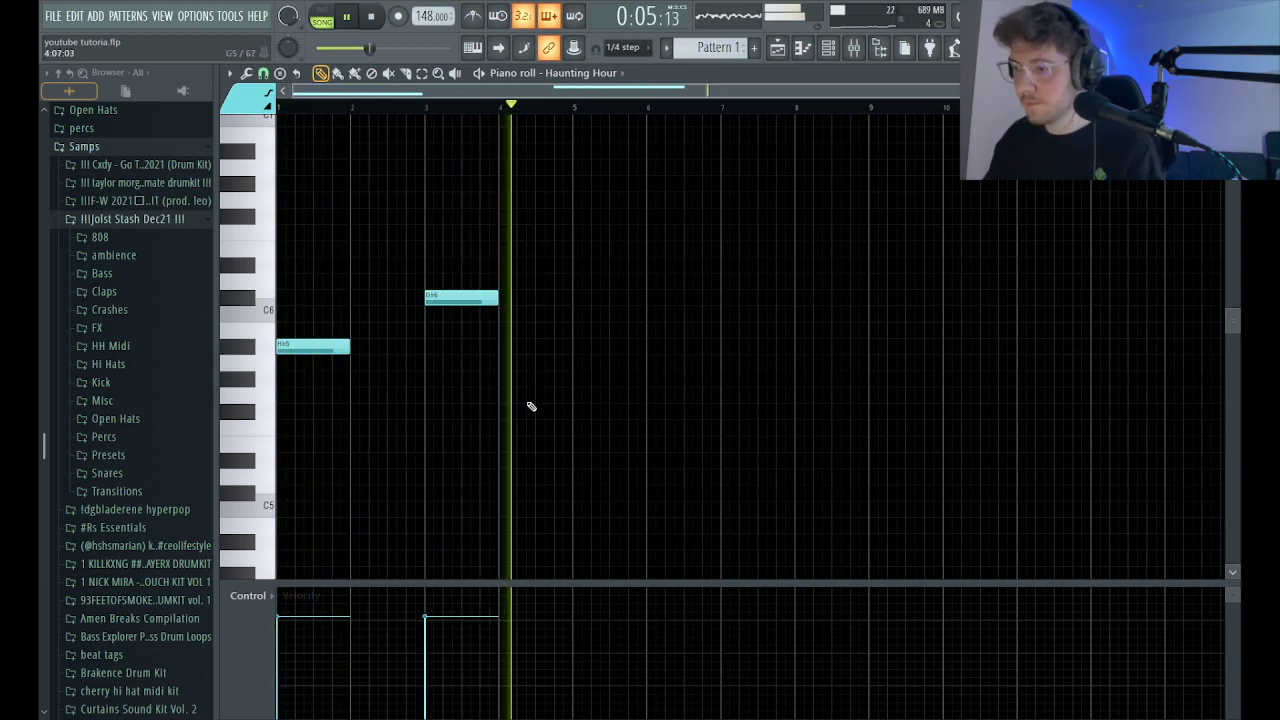
key(space)
click(520, 412)
key(space)
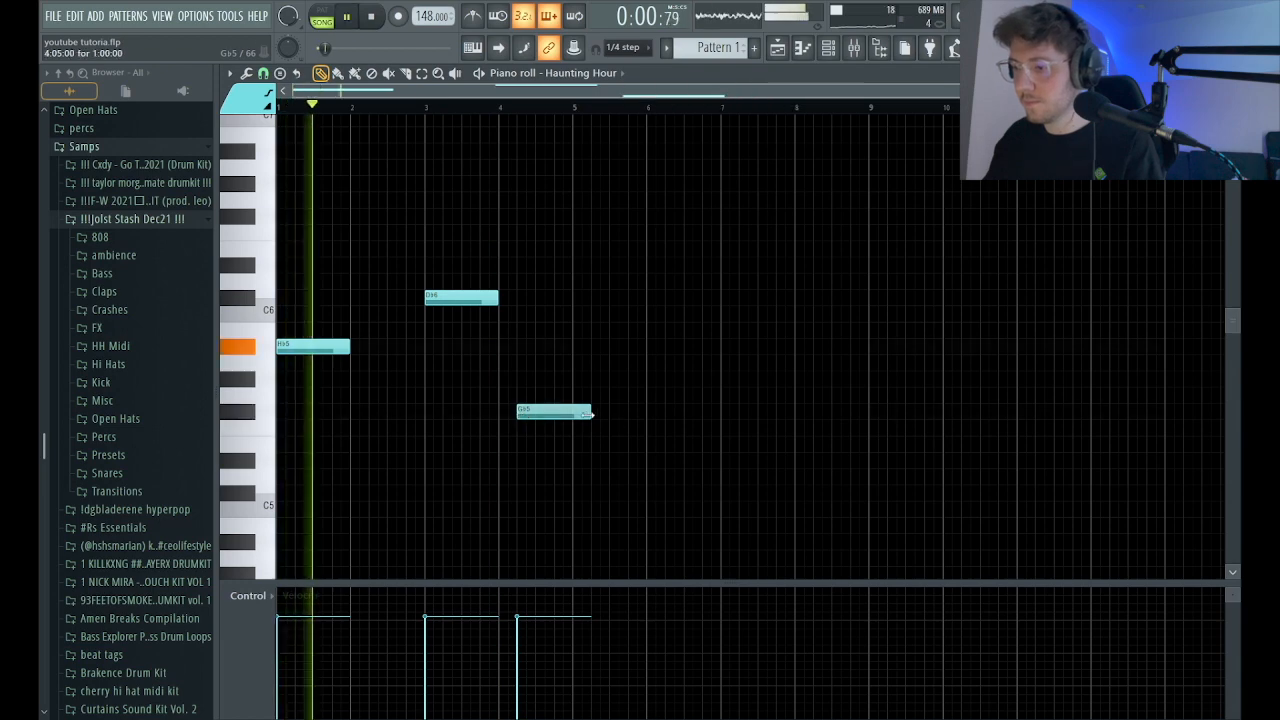
drag(590, 417, 573, 417)
Duplicate the four-bar Haunting Hour melody into bars 5 to 8 and raise the copy's last note an octave to Gb6.
click(578, 106)
key(ctrl+a)
key(ctrl+b)
key(space)
key(space)
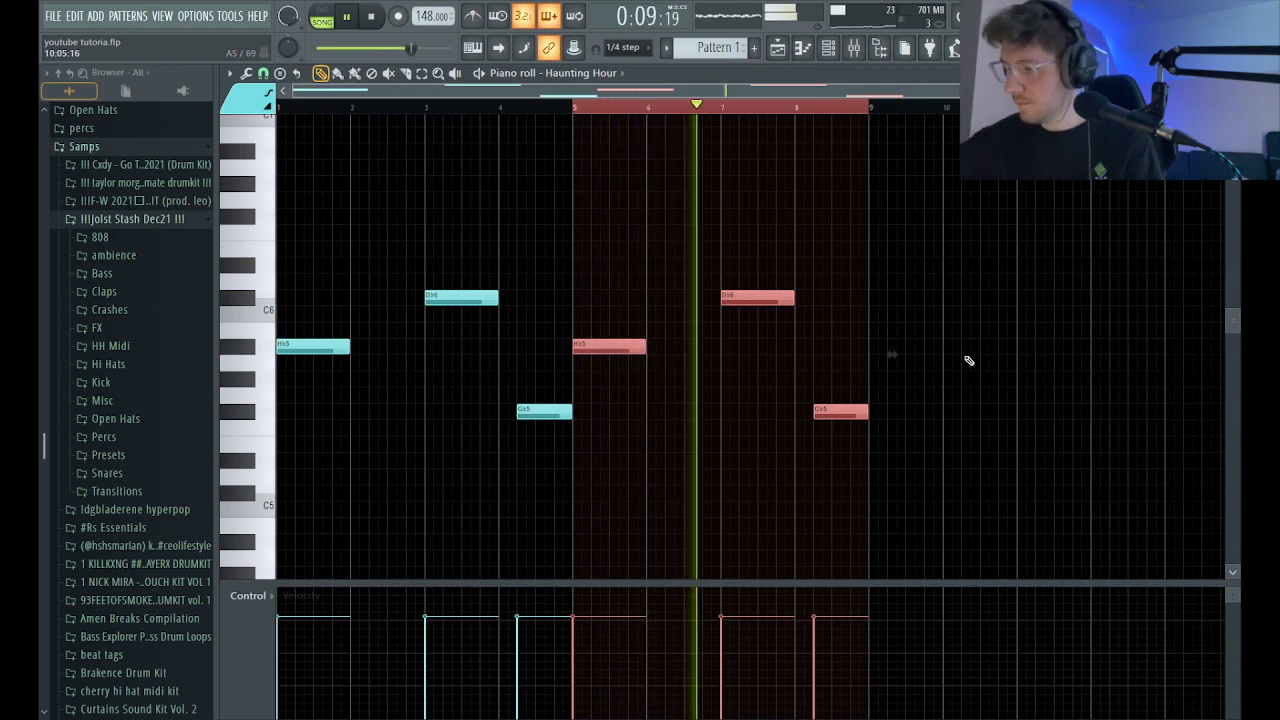
drag(918, 342, 804, 411)
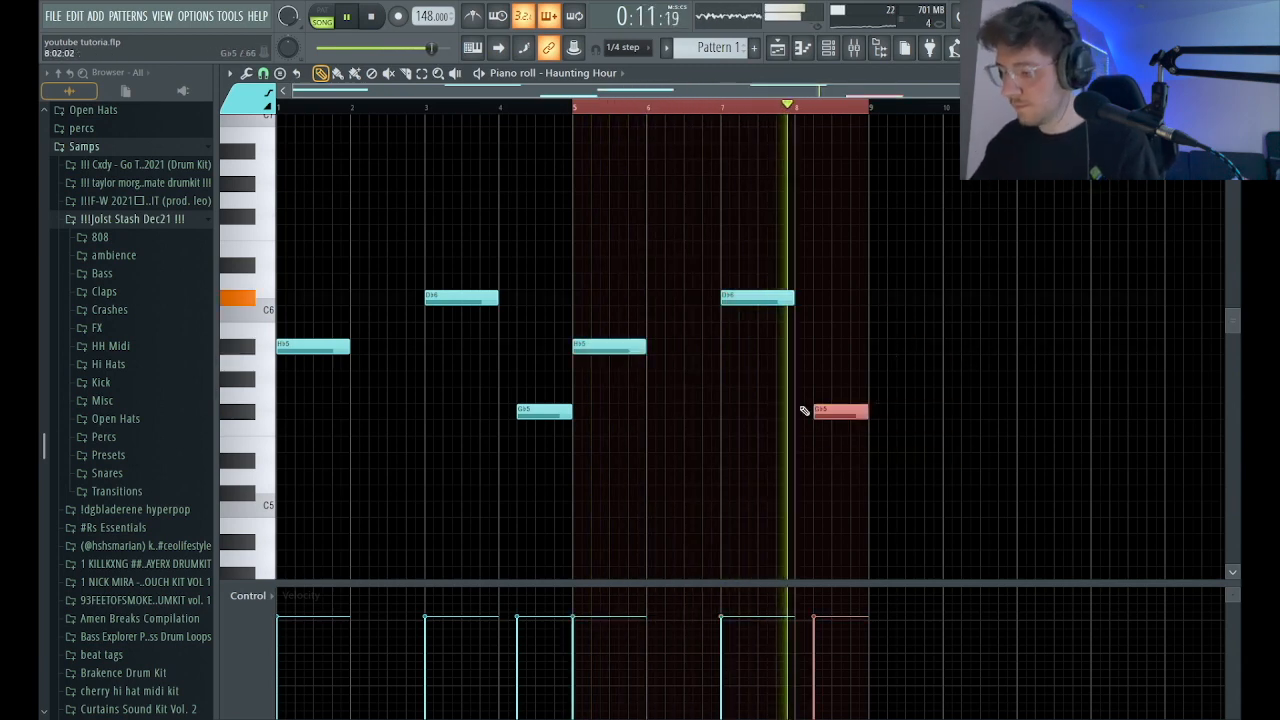
key(ctrl+Up)
Route the Haunting Hour channel to mixer track 4 and play the layers together in the playlist.
key(F6)
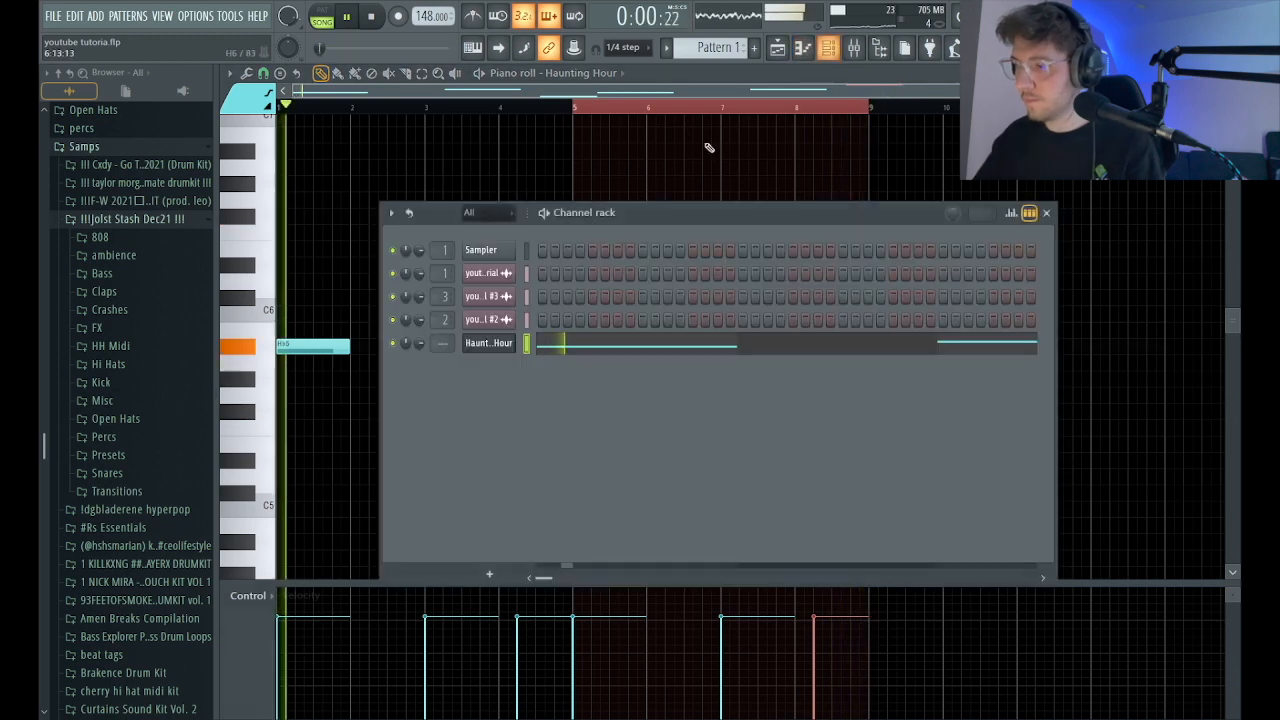
key(space)
drag(444, 342, 444, 328)
key(F6)
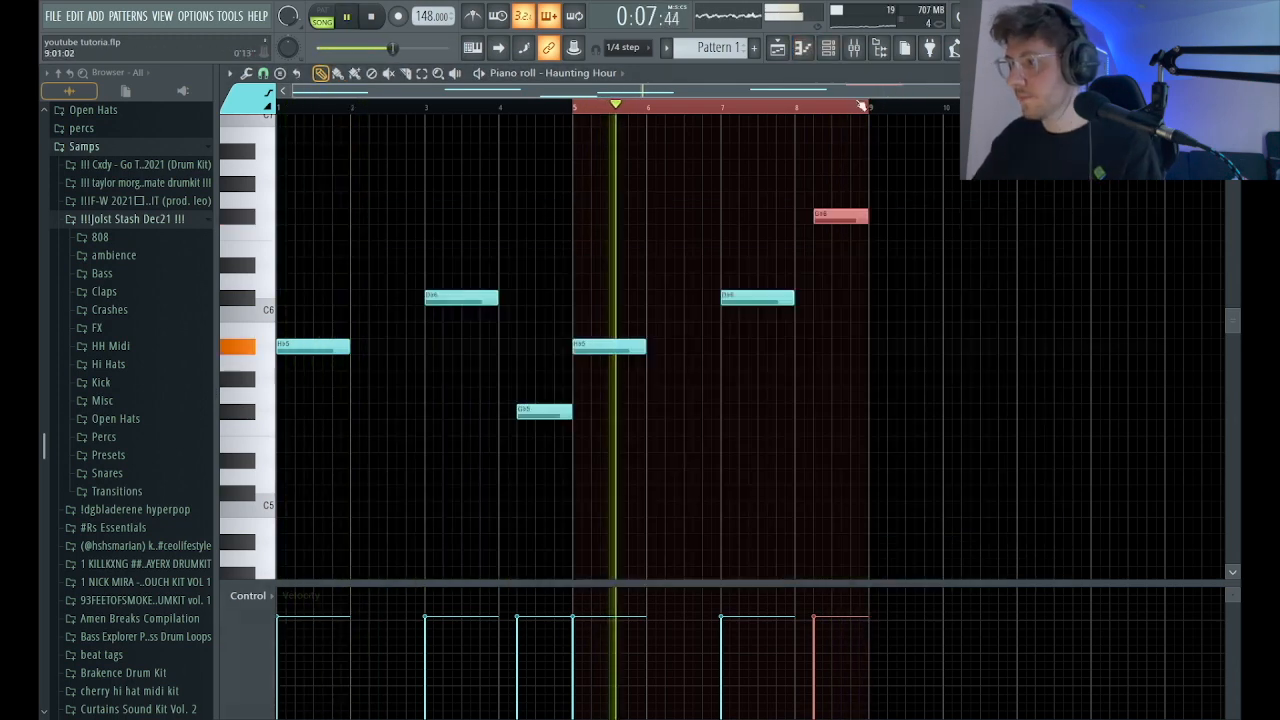
key(F5)
scroll(715, 300, down, 1)
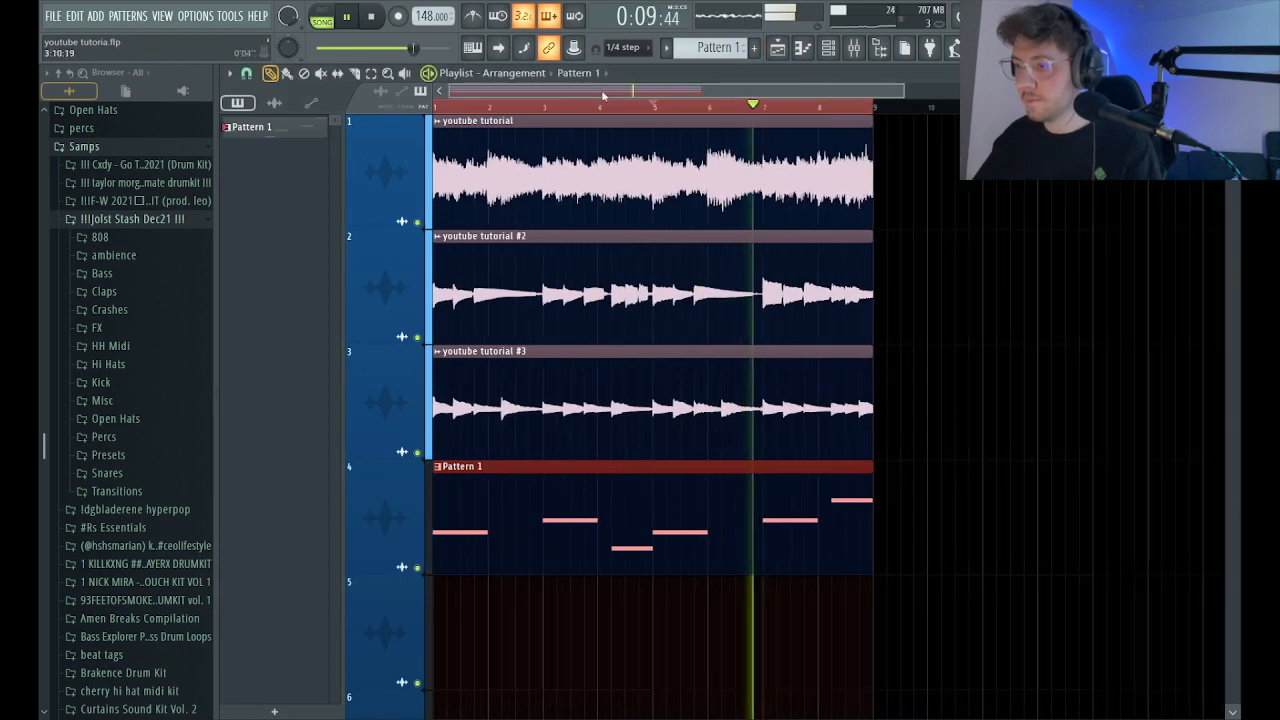
scroll(747, 358, up, 1)
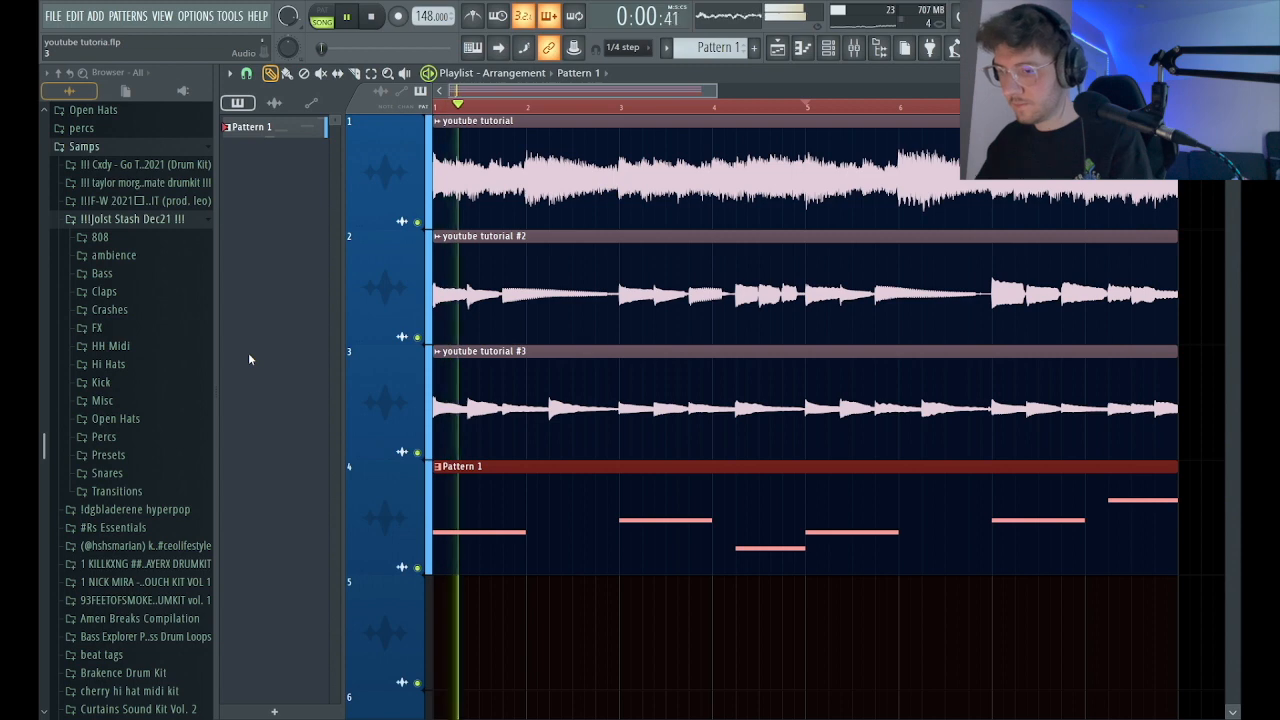
Add a 3x Osc channel with all three oscillators on sine waves.
click(829, 48)
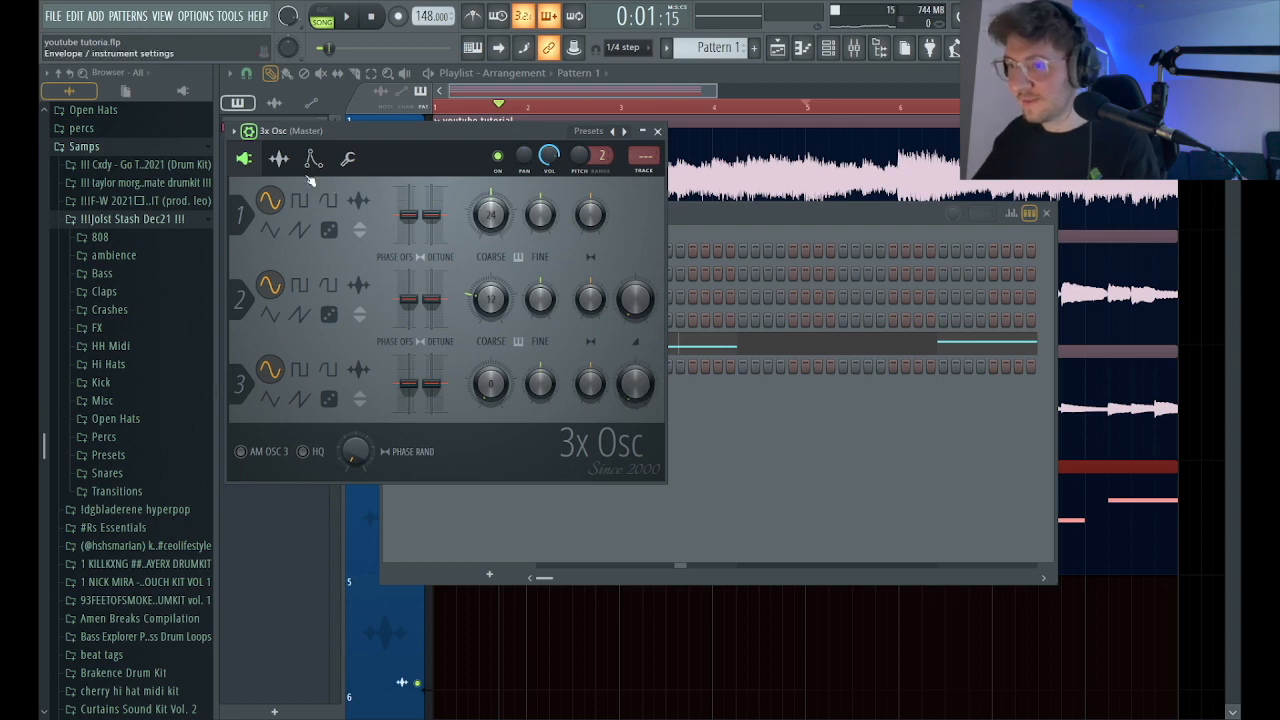
drag(341, 131, 397, 130)
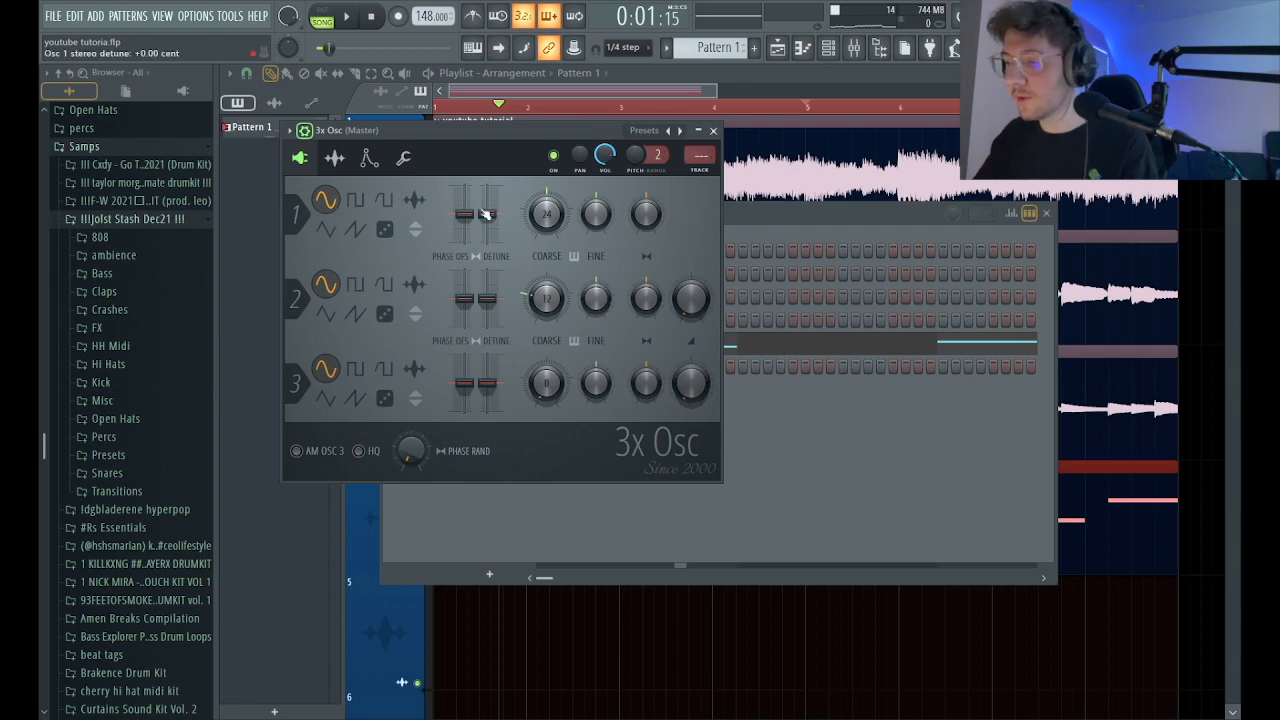
click(713, 131)
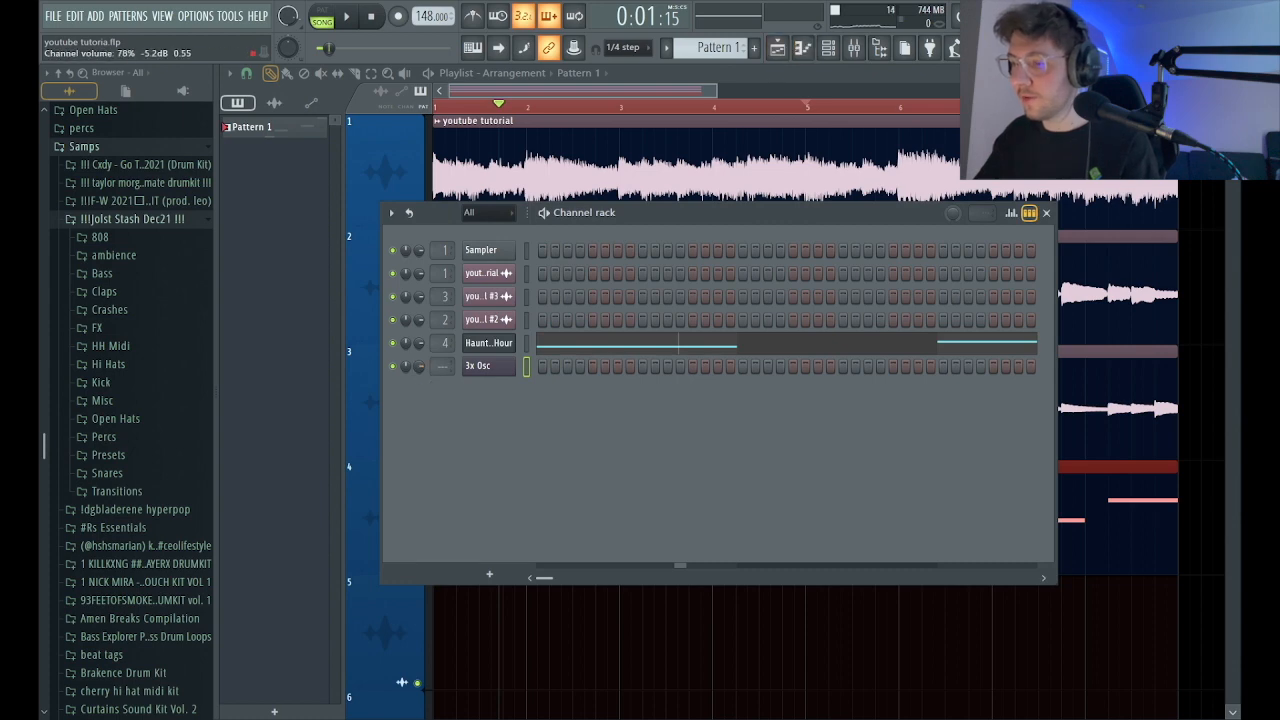
Draw a single F5 note at the start of bar 1 in the 3x Osc piano roll.
click(802, 47)
ctrl+right_click(477, 262)
click(463, 260)
click(380, 258)
right_click(484, 258)
right_click(378, 261)
mouse_move(431, 259)
mouse_down()
mouse_move(299, 258)
mouse_move(324, 260)
mouse_move(324, 274)
mouse_up()
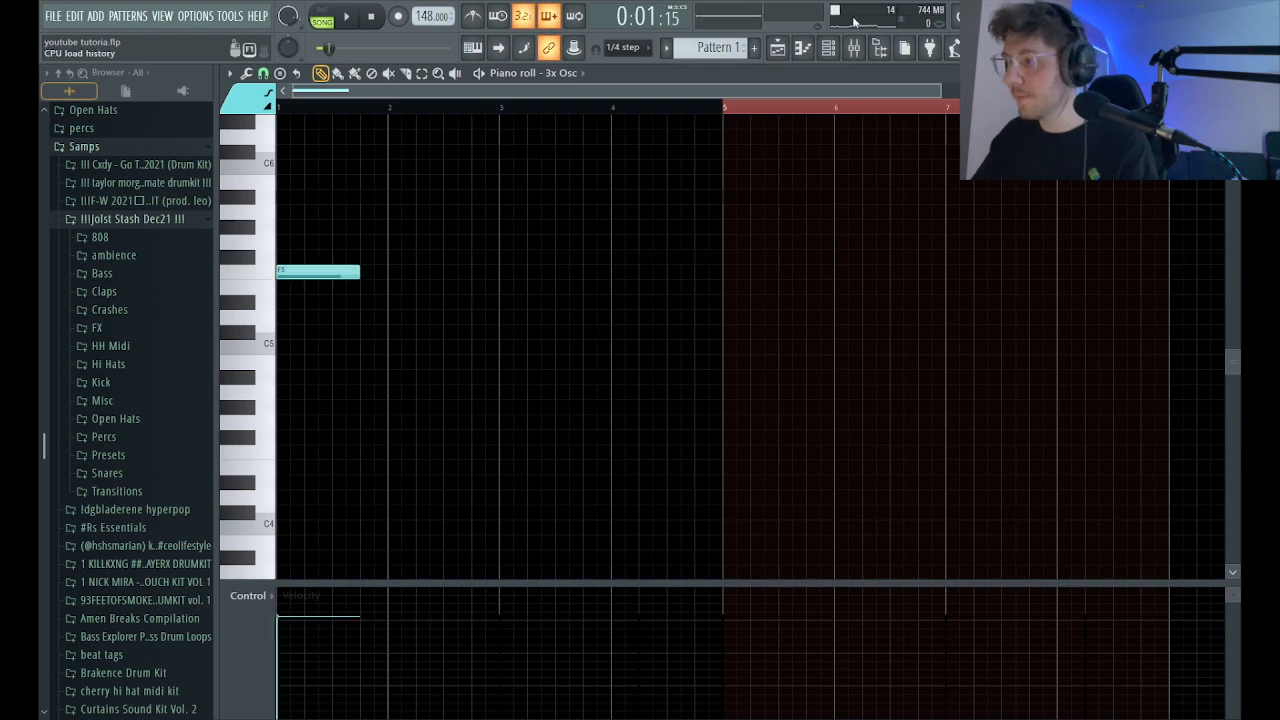
Review the 3x Osc volume envelope and the channel's polyphony, portamento and cut group settings.
click(828, 47)
click(482, 367)
click(367, 158)
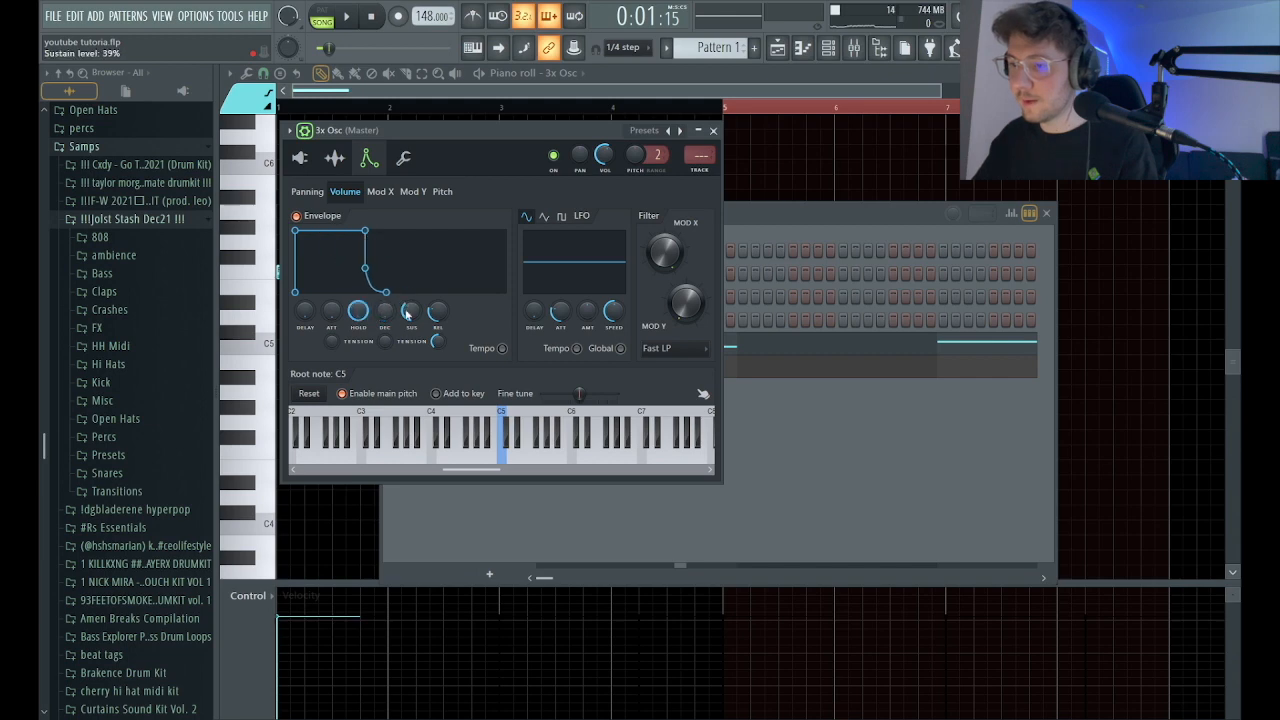
click(405, 160)
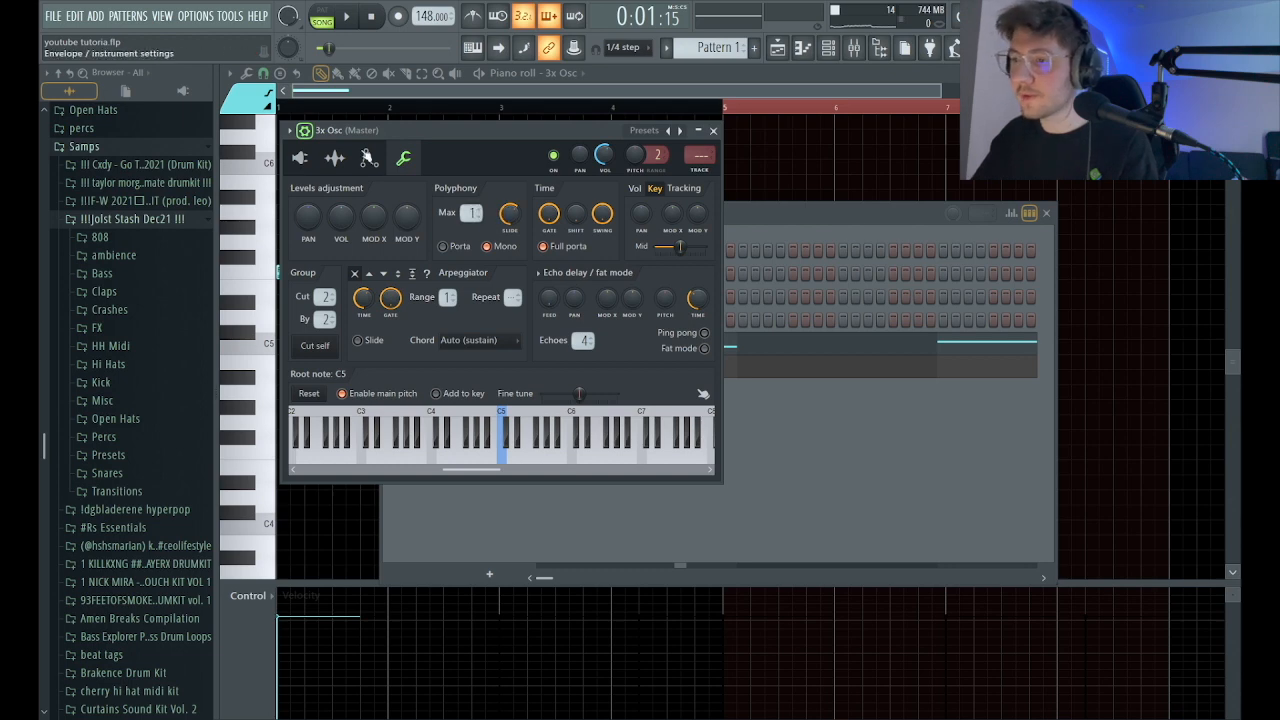
click(335, 158)
click(367, 158)
click(404, 159)
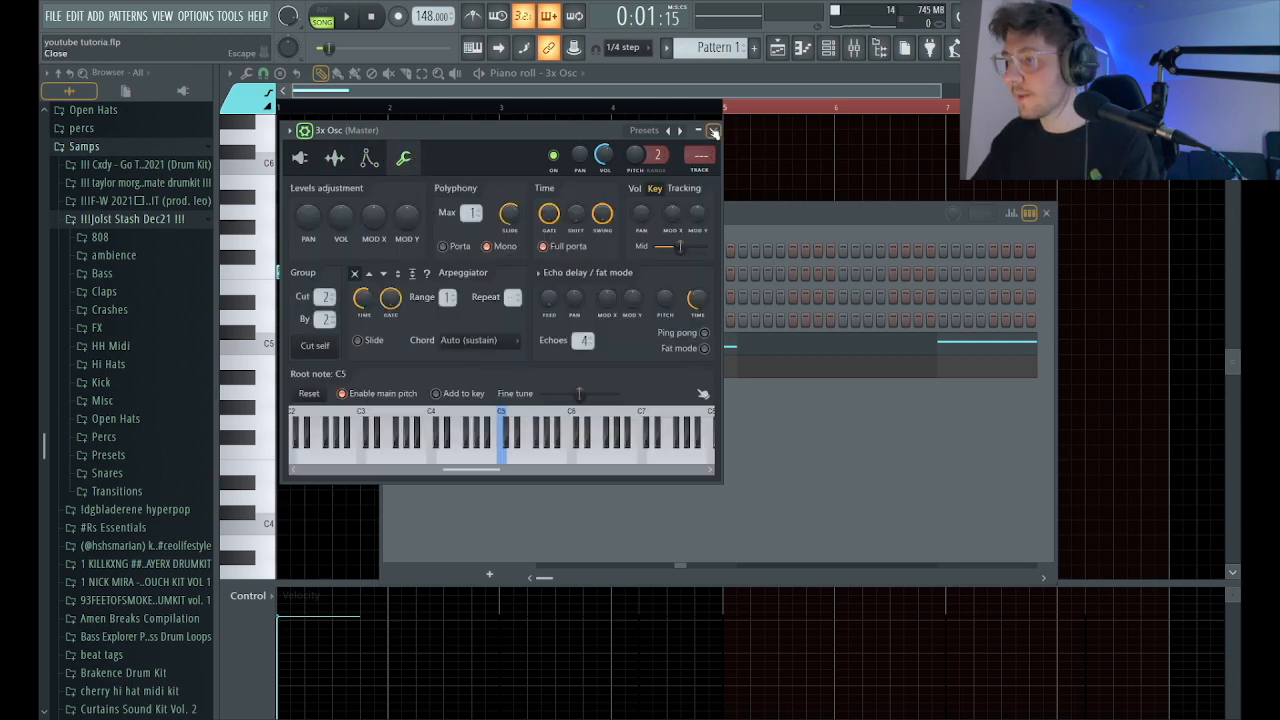
click(713, 131)
Lay out overlapping one-beat Gb5, F5 and Db5 notes, two steps apart, from bar 1 in the 3x Osc piano roll.
click(803, 48)
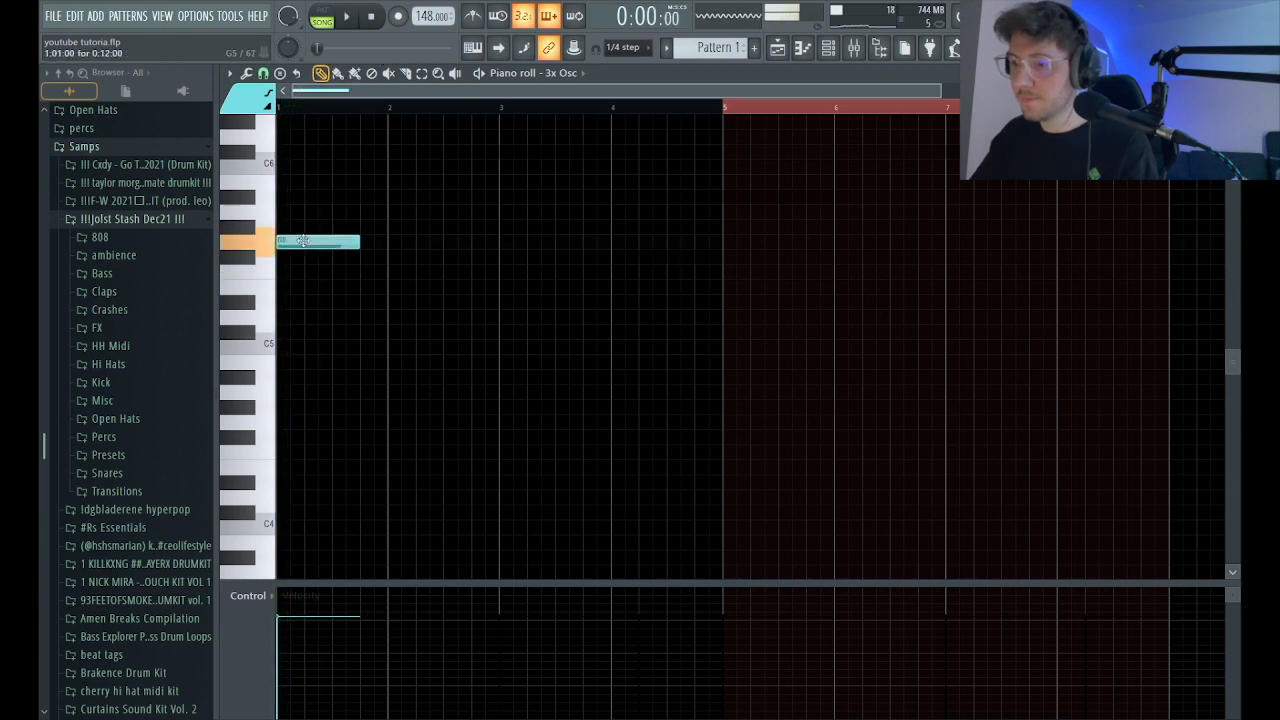
click(320, 289)
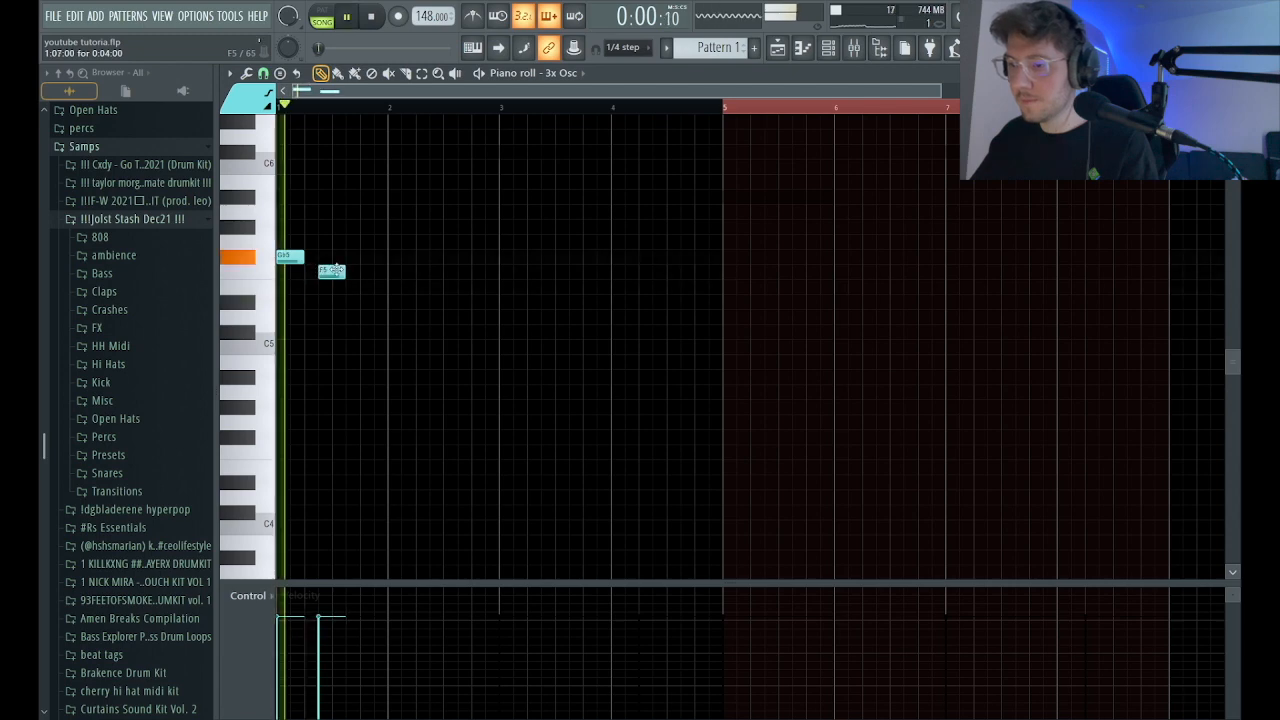
drag(314, 270, 303, 271)
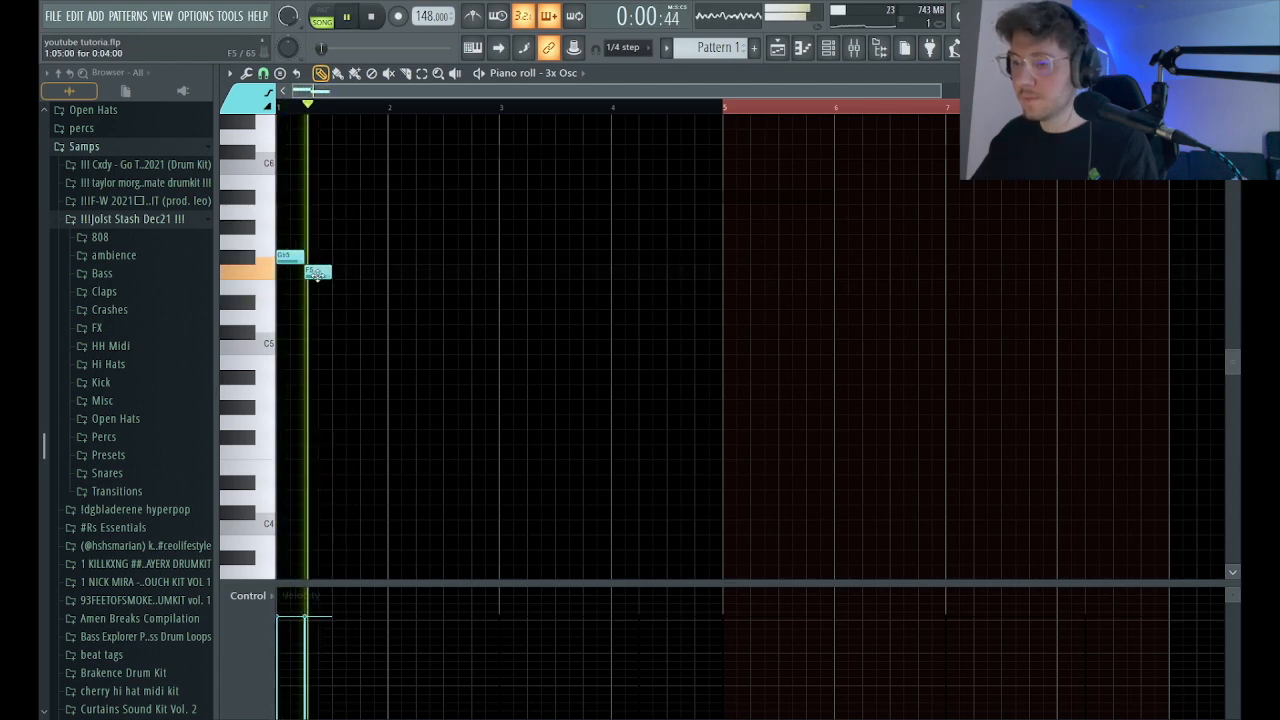
key(space)
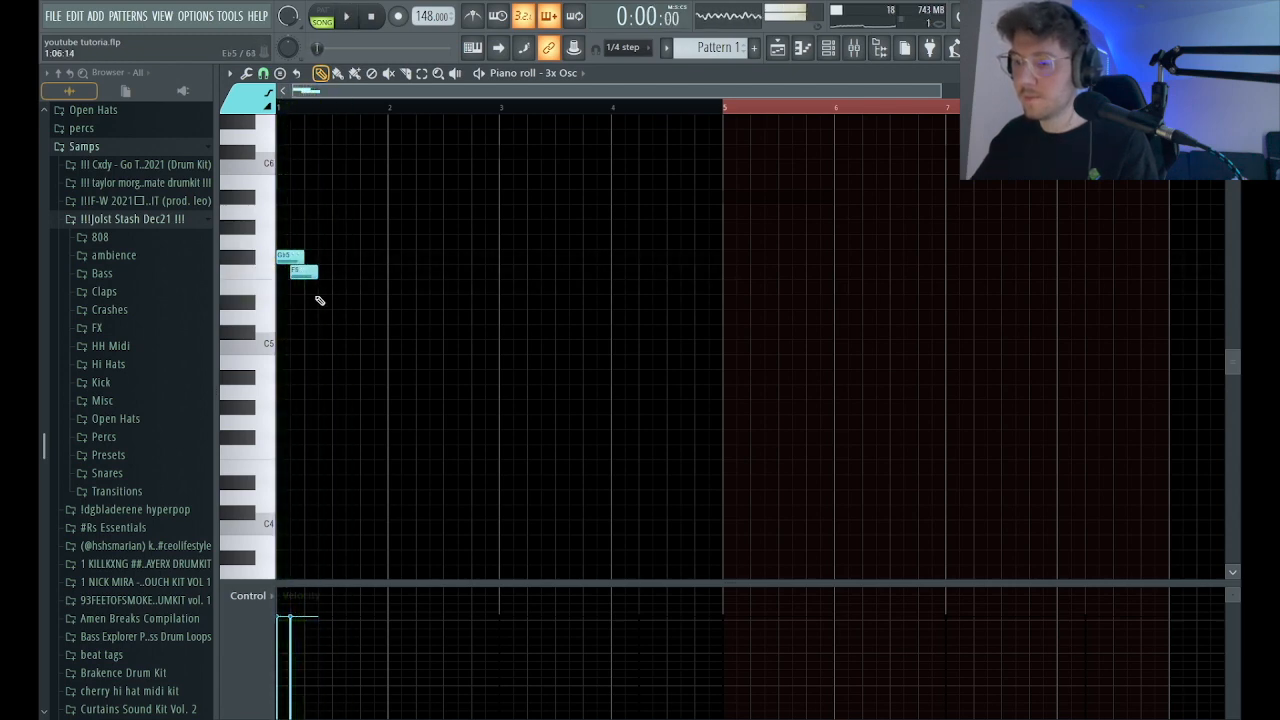
drag(305, 333, 306, 333)
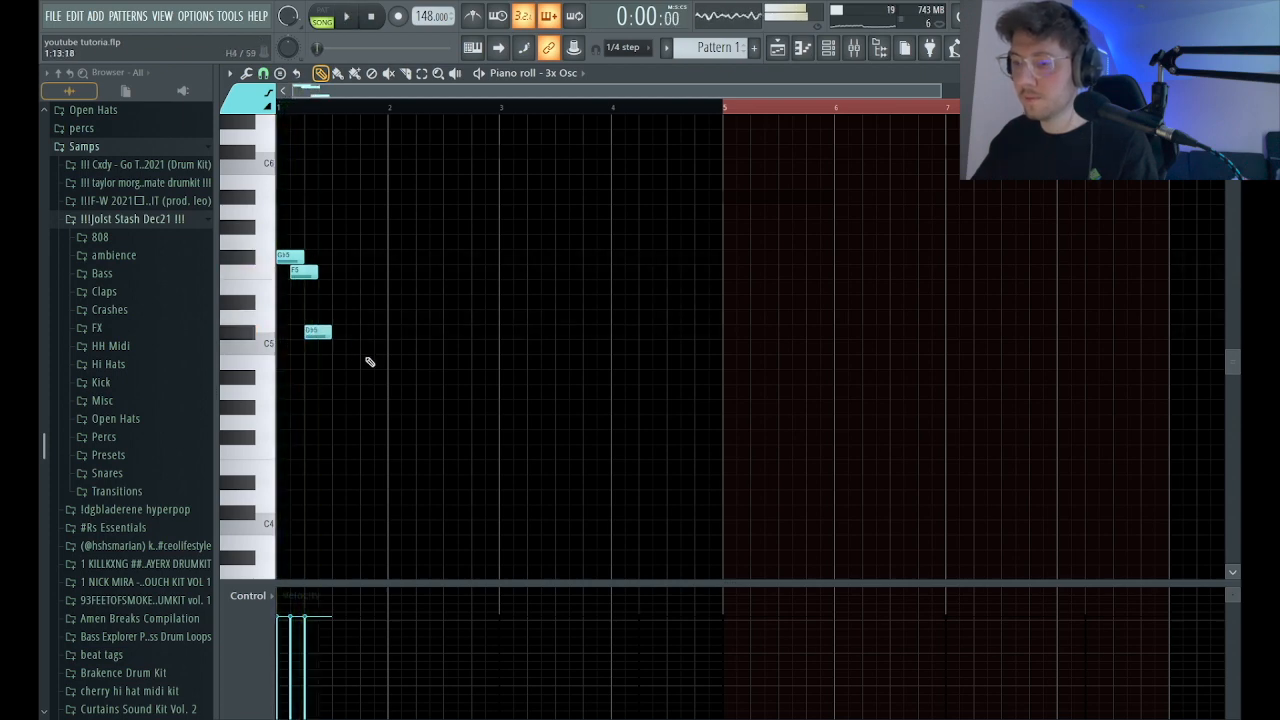
Repeat the Gb5, F5, Db5 figure twice, with copies starting at steps 7 and 13 of bar 1.
drag(290, 257, 347, 256)
key(space)
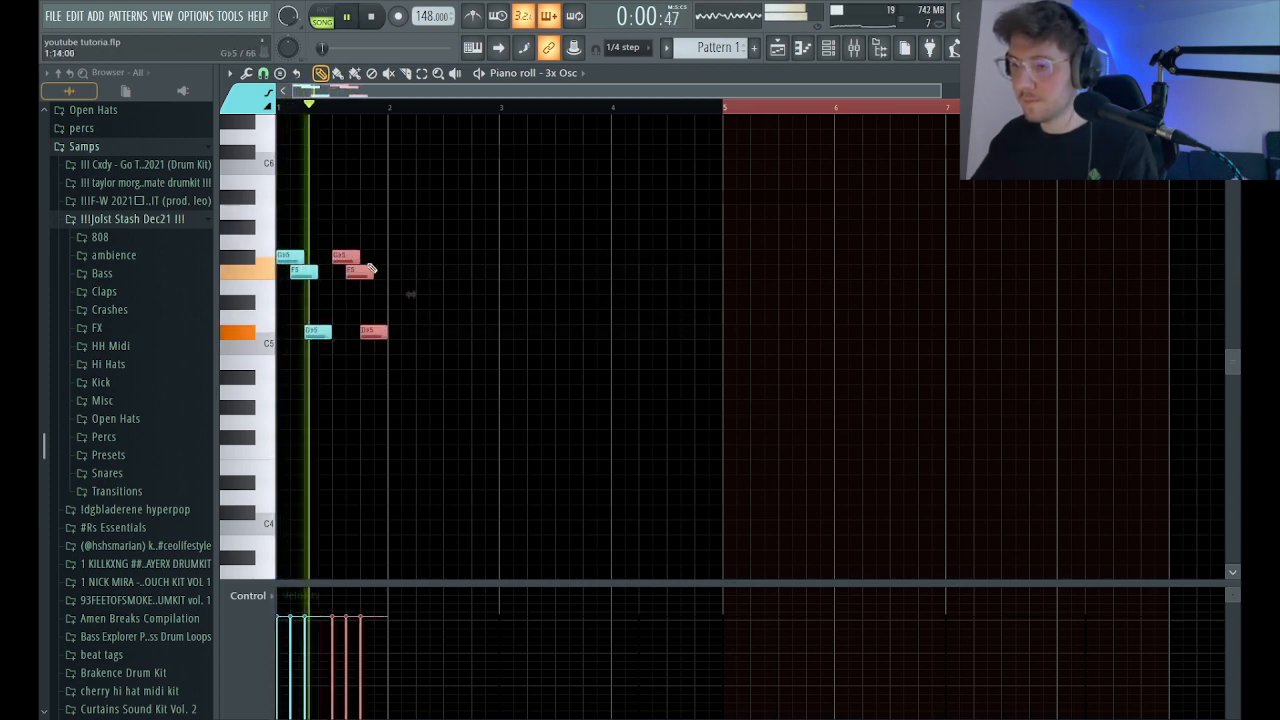
key(space)
key(space)
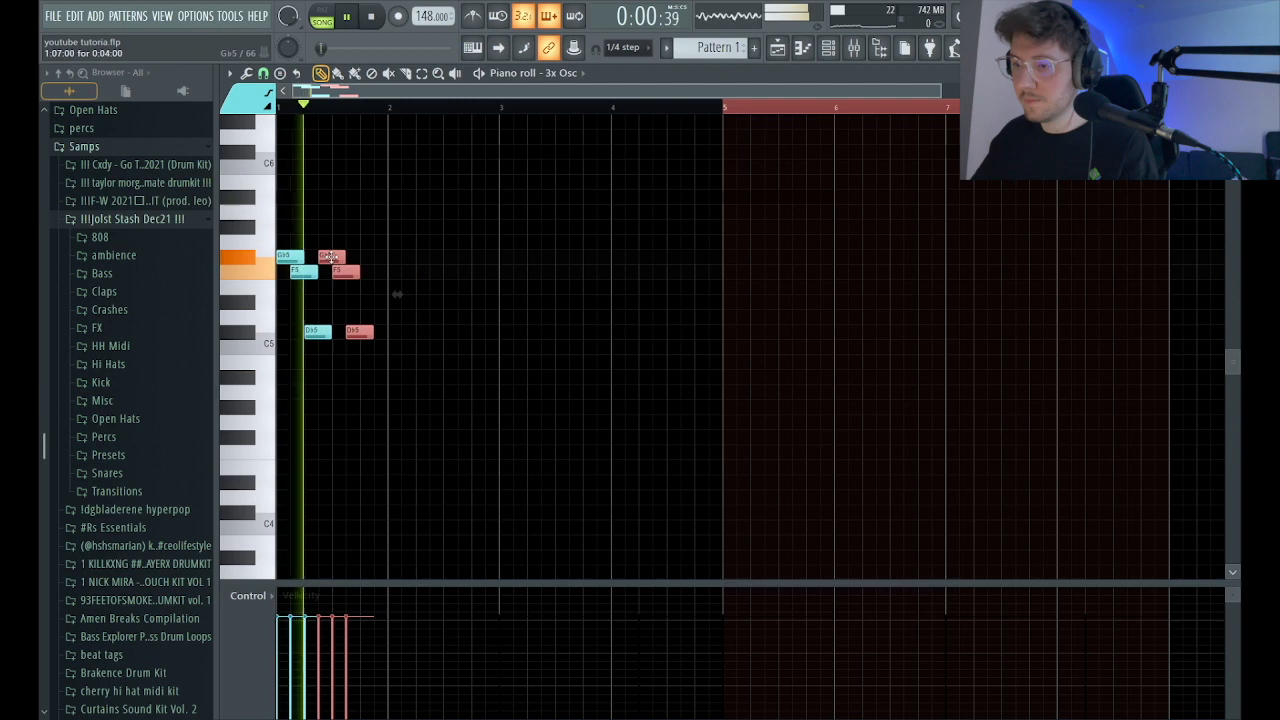
key(space)
click(383, 340)
mouse_move(383, 340)
mouse_down()
mouse_move(337, 237)
mouse_move(397, 331)
mouse_up()
Delete the Db5 note at the start of bar 2 and trim the last F5 note to the end of bar 1.
key(space)
ctrl+click(428, 329)
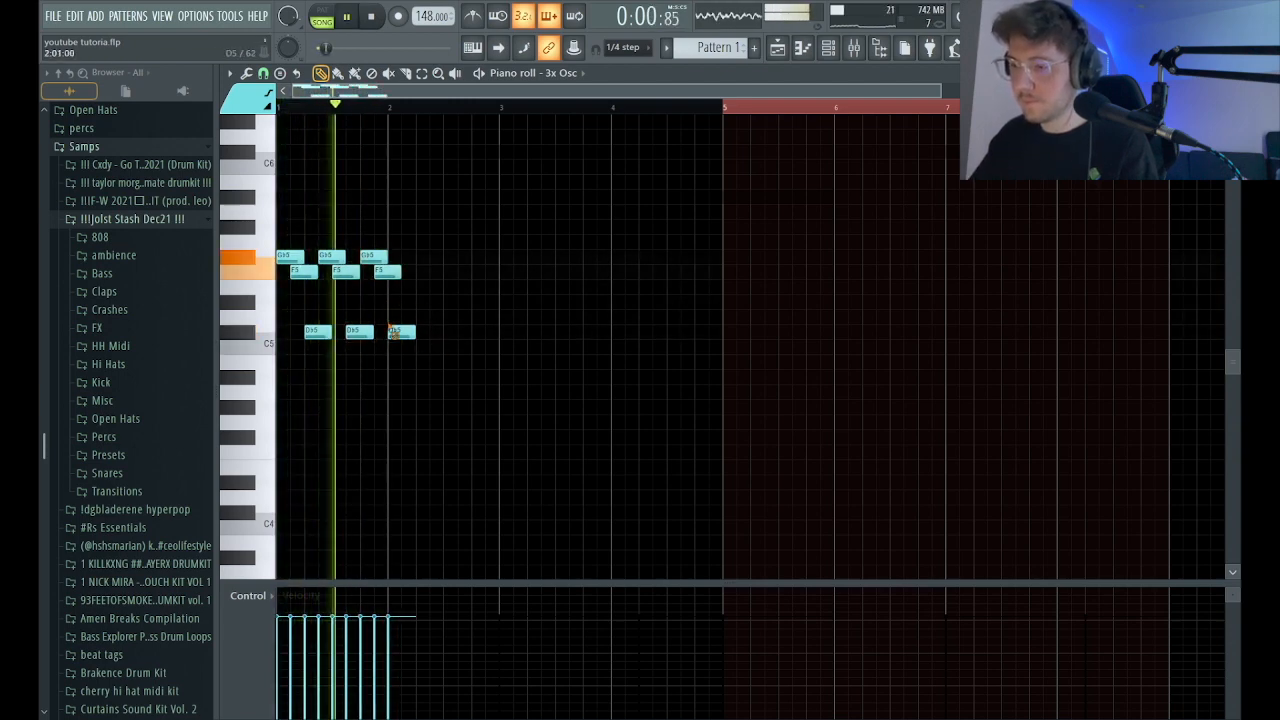
right_click(403, 332)
key(space)
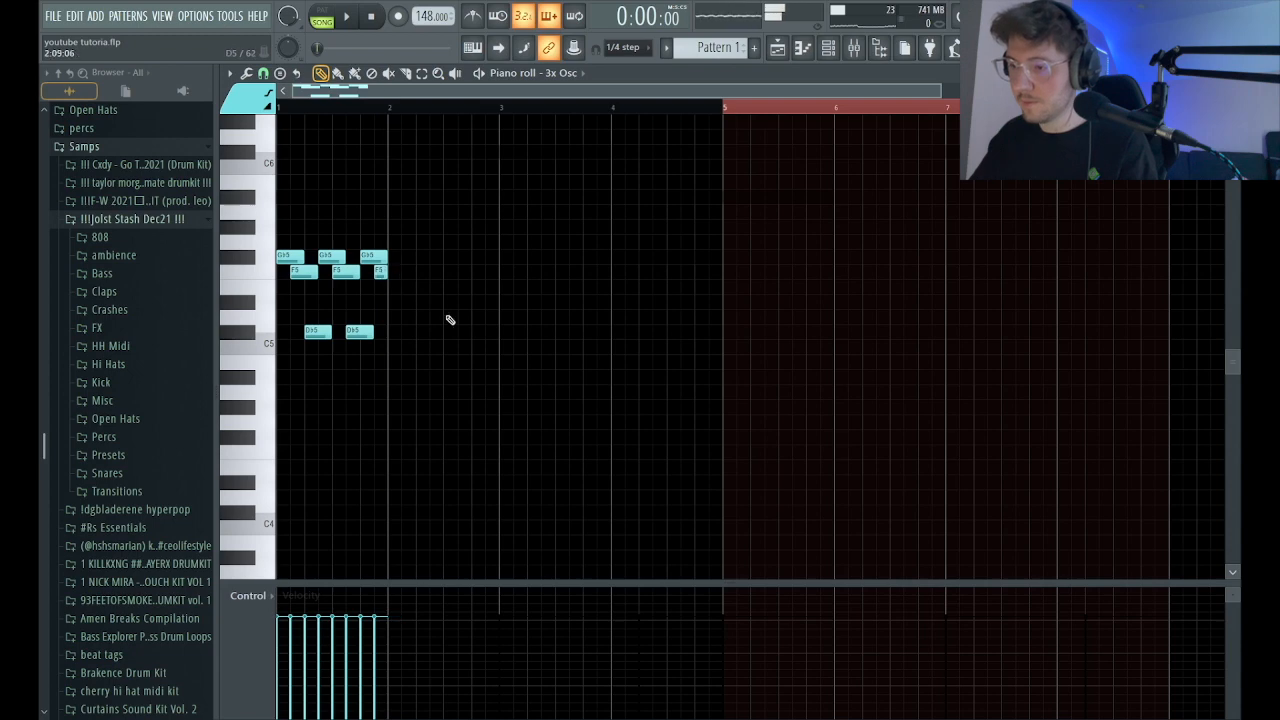
Shorten the three Gb5 notes in bar 1 to two steps each and play the figure back.
drag(450, 320, 104, 130)
scroll(755, 440, down, 1)
drag(956, 514, 243, 206)
ctrl+click(400, 288)
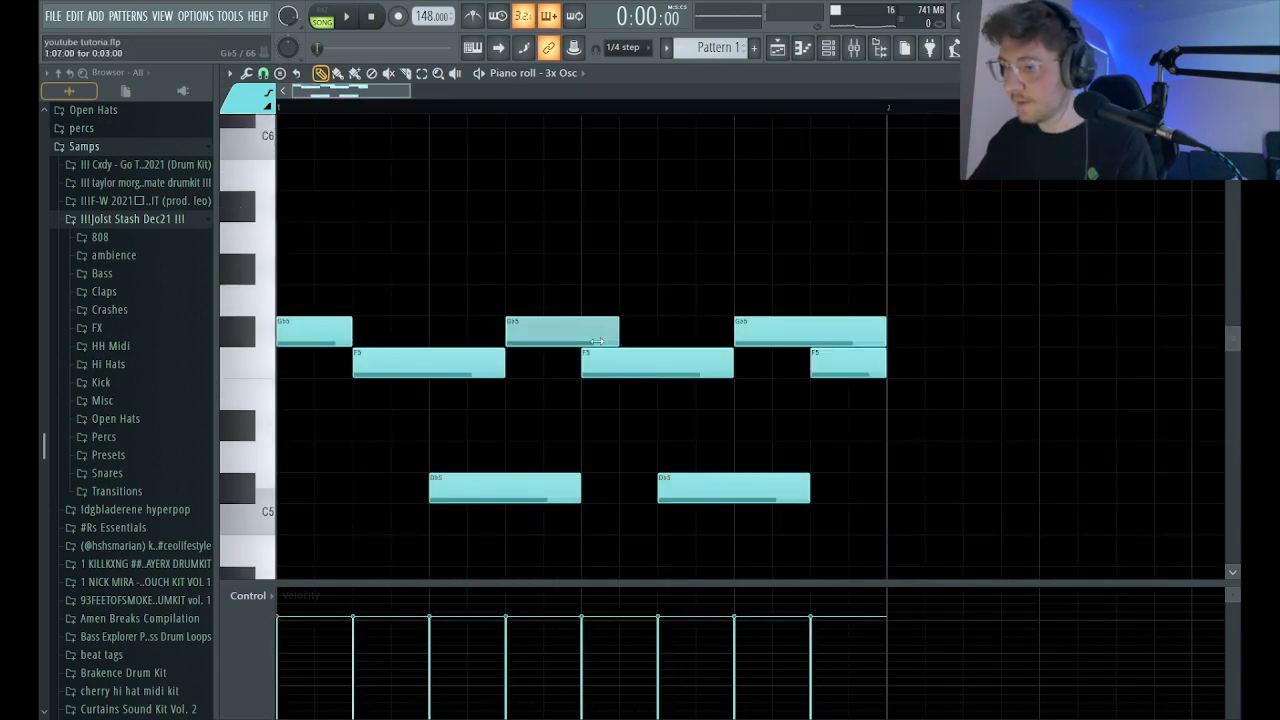
key(space)
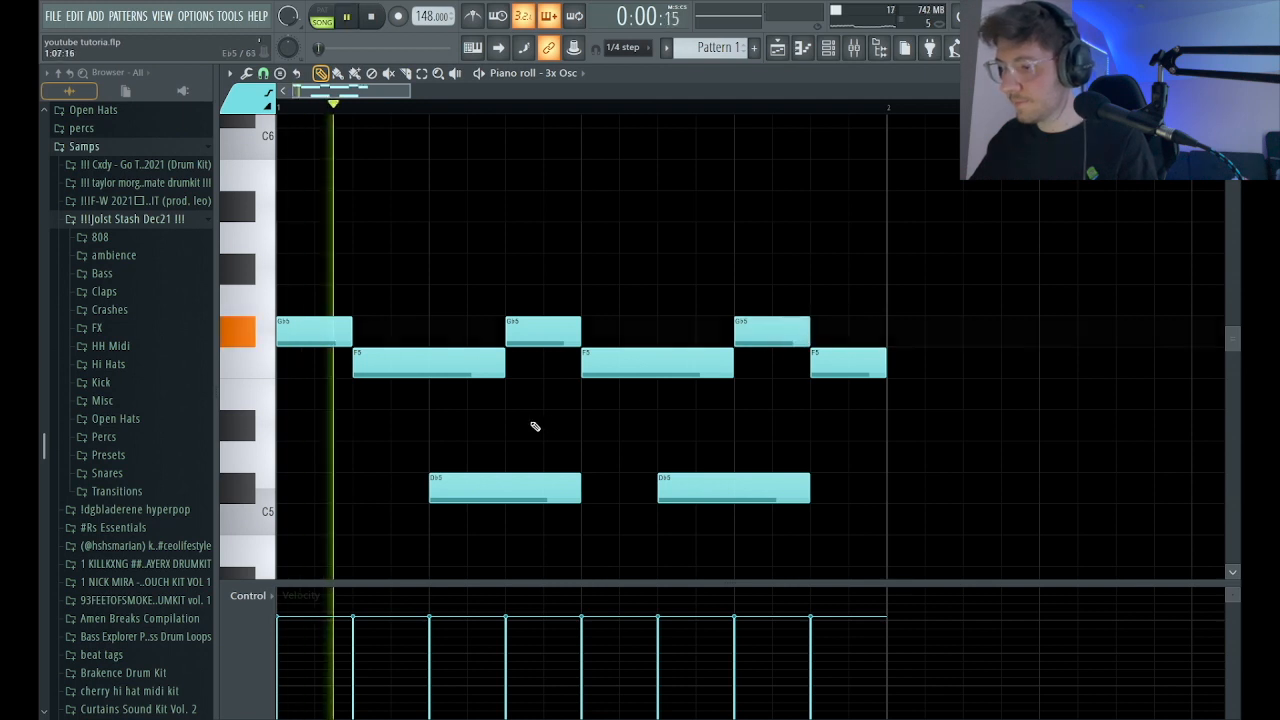
key(space)
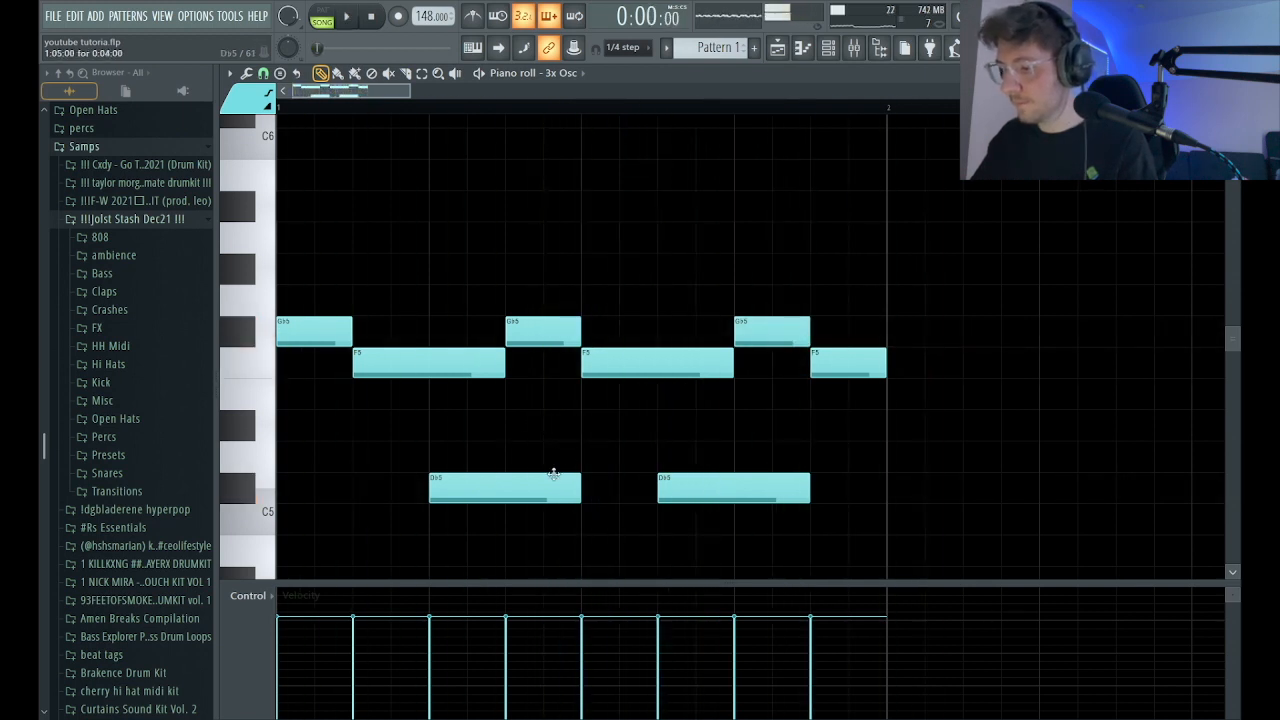
Try the figure without its first Db5 note, and undo the deletion.
right_click(462, 488)
key(space)
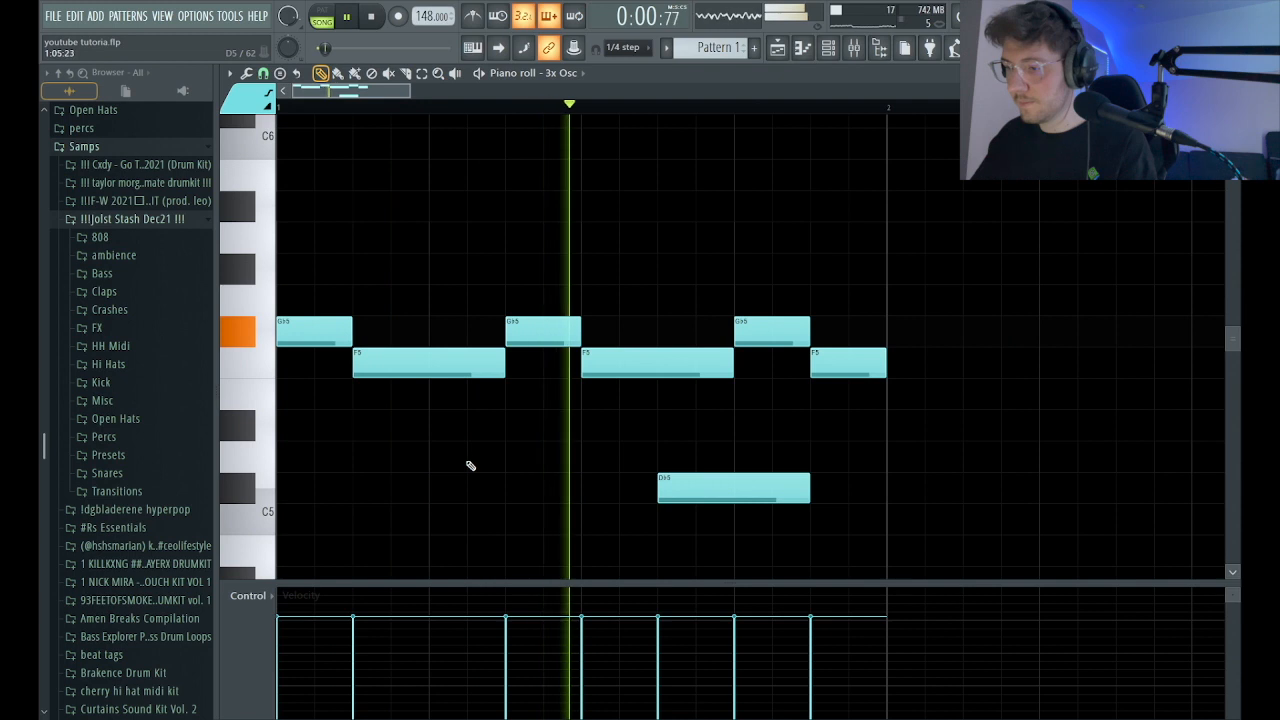
key(space)
key(ctrl+z)
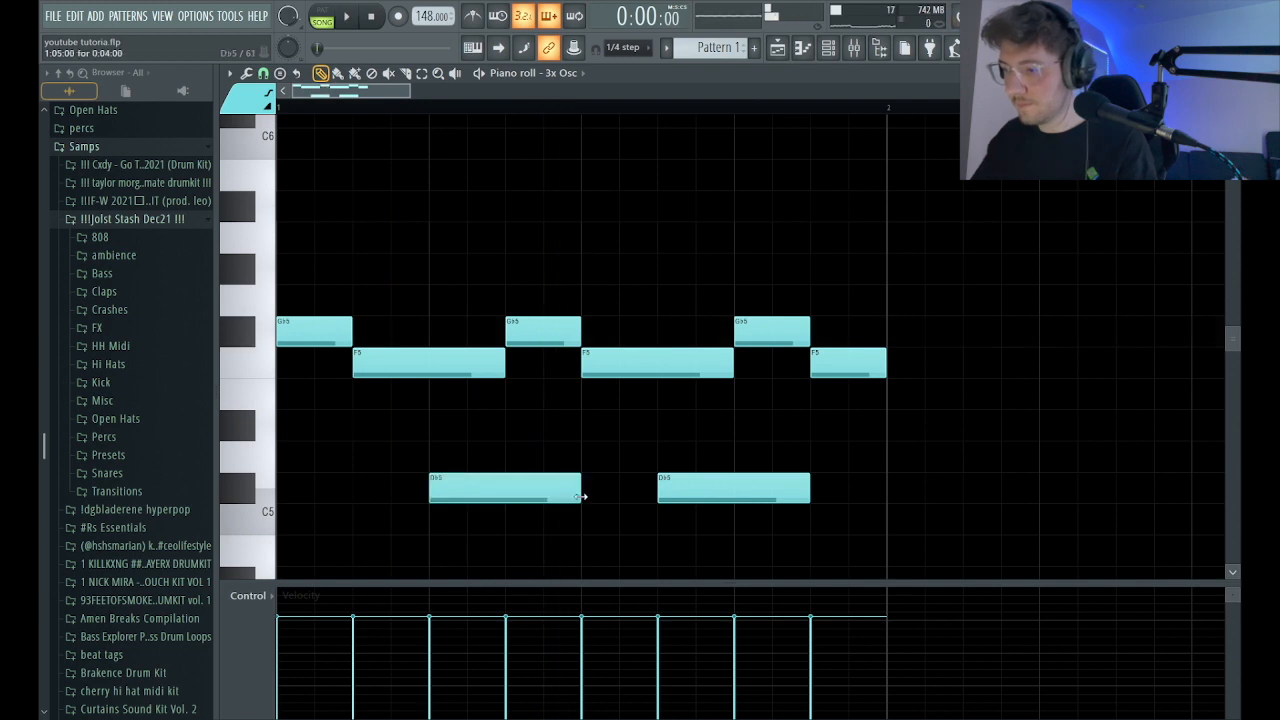
Shorten the first F5 and first Db5 notes to two steps each and play the figure back.
drag(502, 368, 428, 368)
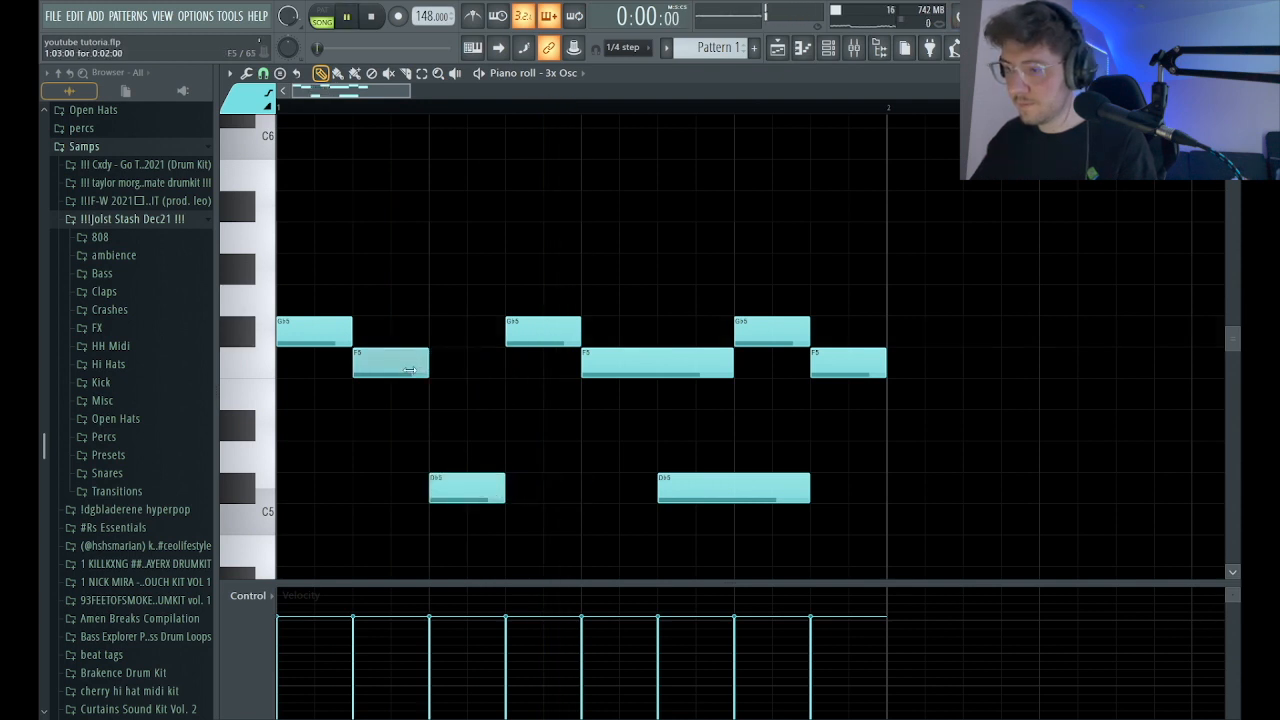
key(space)
key(space)
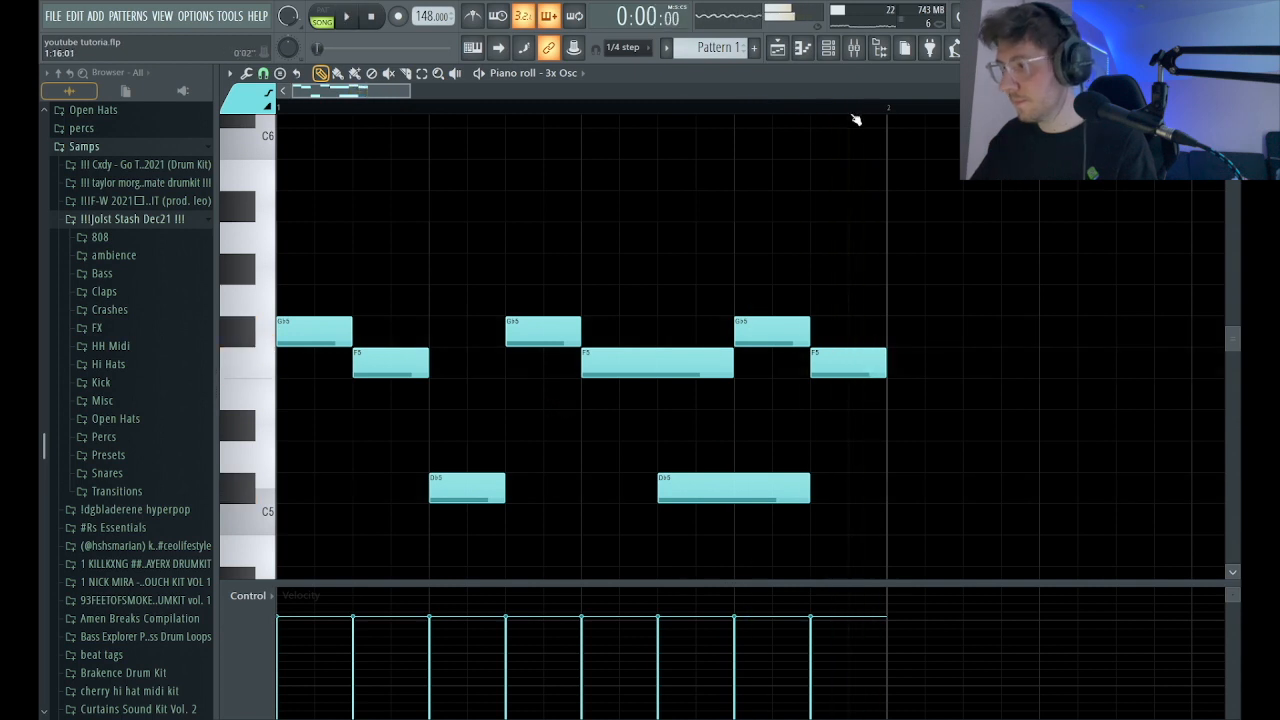
Duplicate the bar 1 notes into bar 2 and raise the copy by one octave.
key(ctrl+a)
key(ctrl+b)
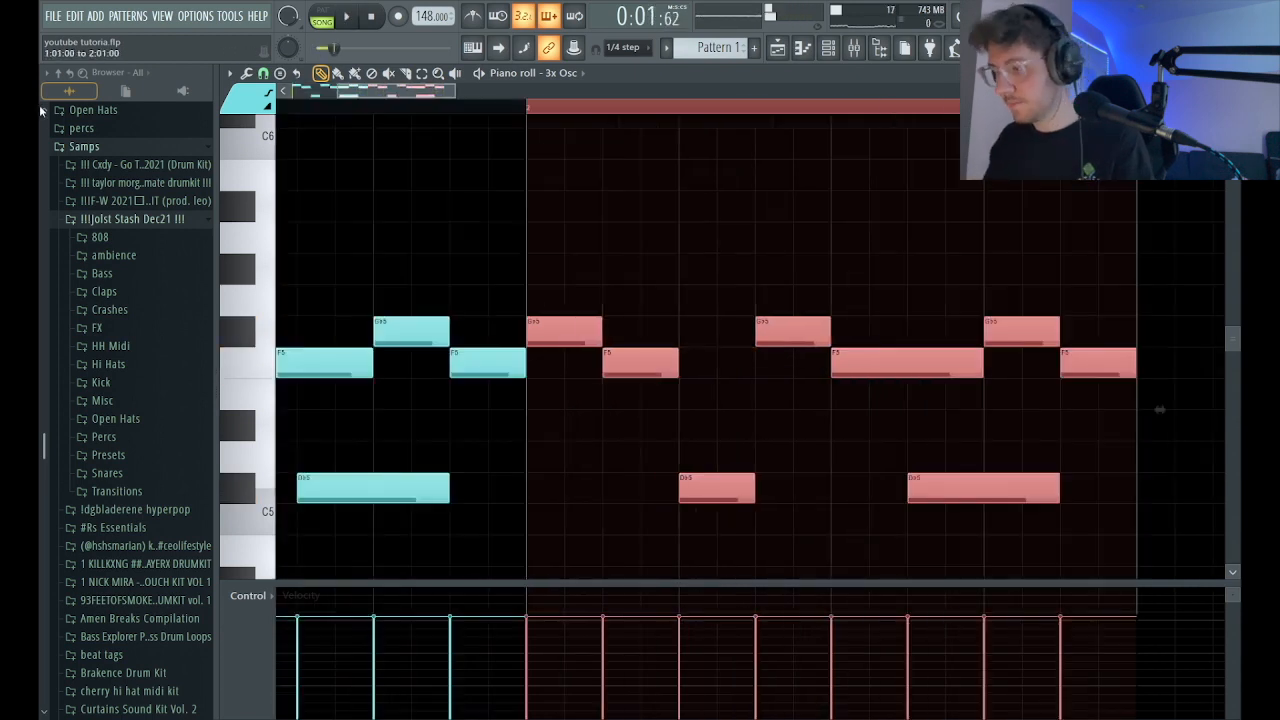
key(ctrl+Up)
key(space)
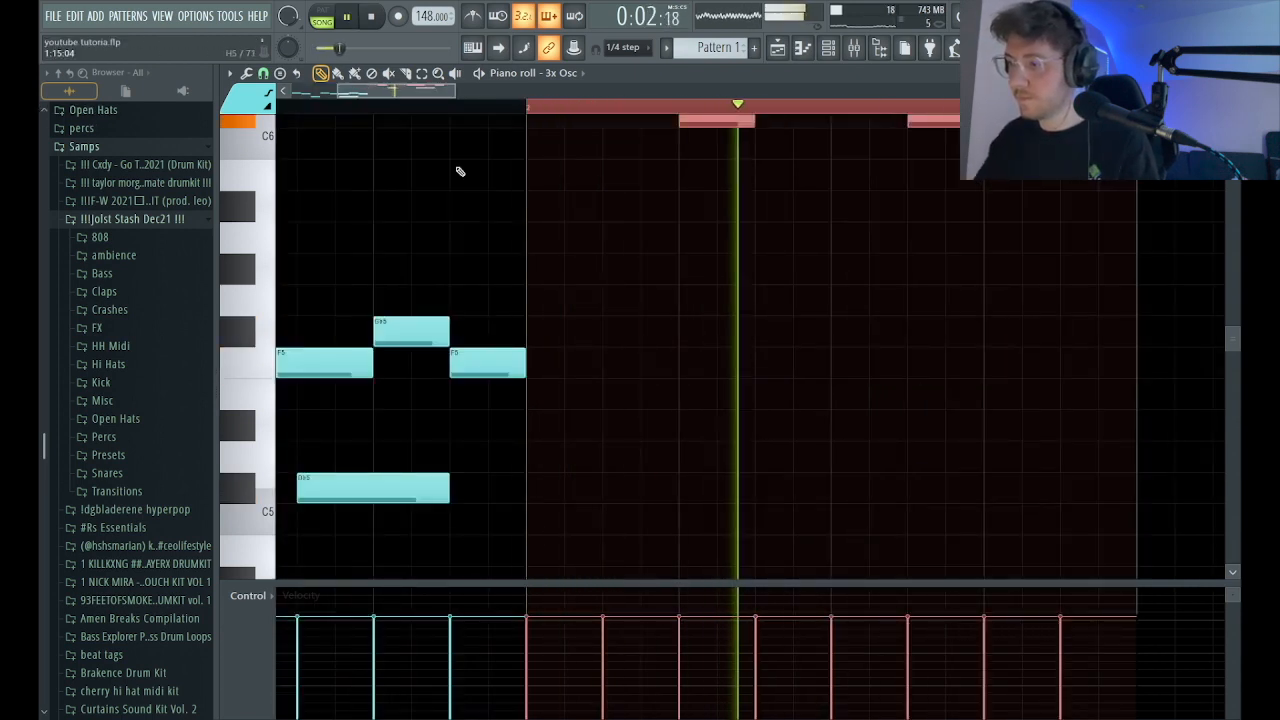
Raise the bar 1 notes by one octave to Gb6, F6 and Db6, and listen to both bars.
scroll(760, 301, up, 3)
ctrl+right_click(760, 301)
key(space)
scroll(533, 86, down, 1)
drag(430, 499, 171, 387)
key(ctrl+Up)
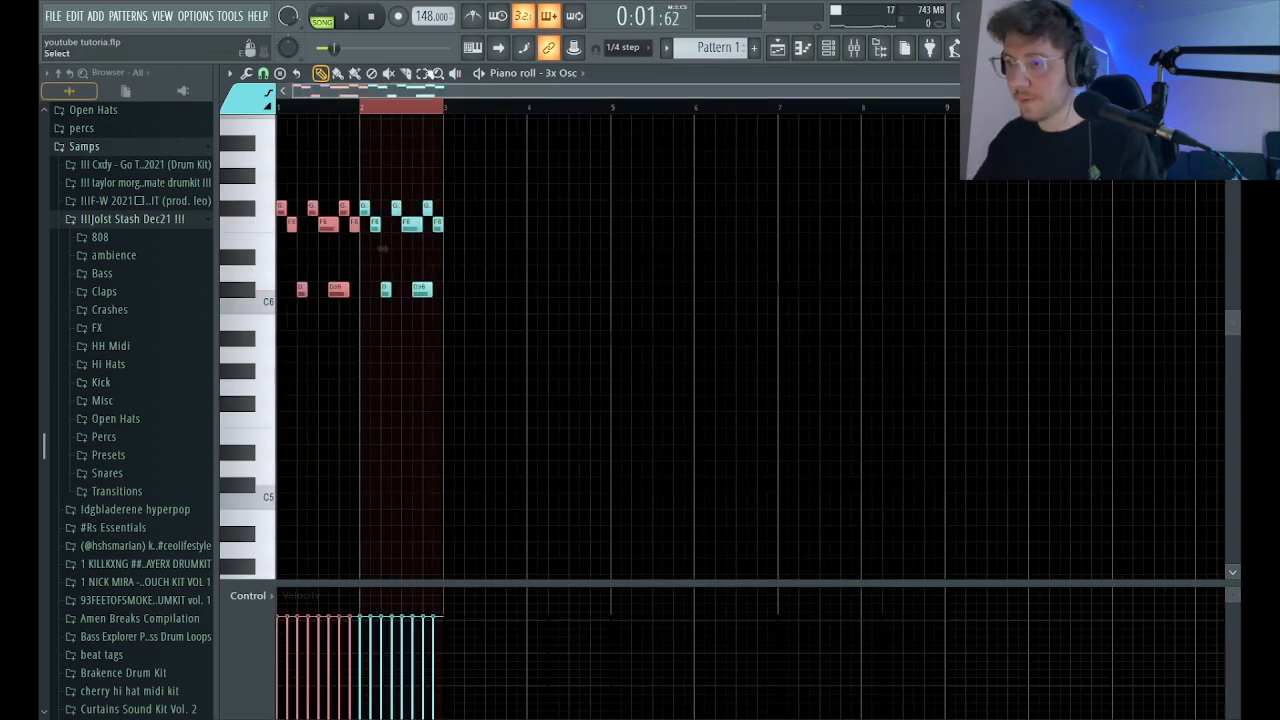
key(space)
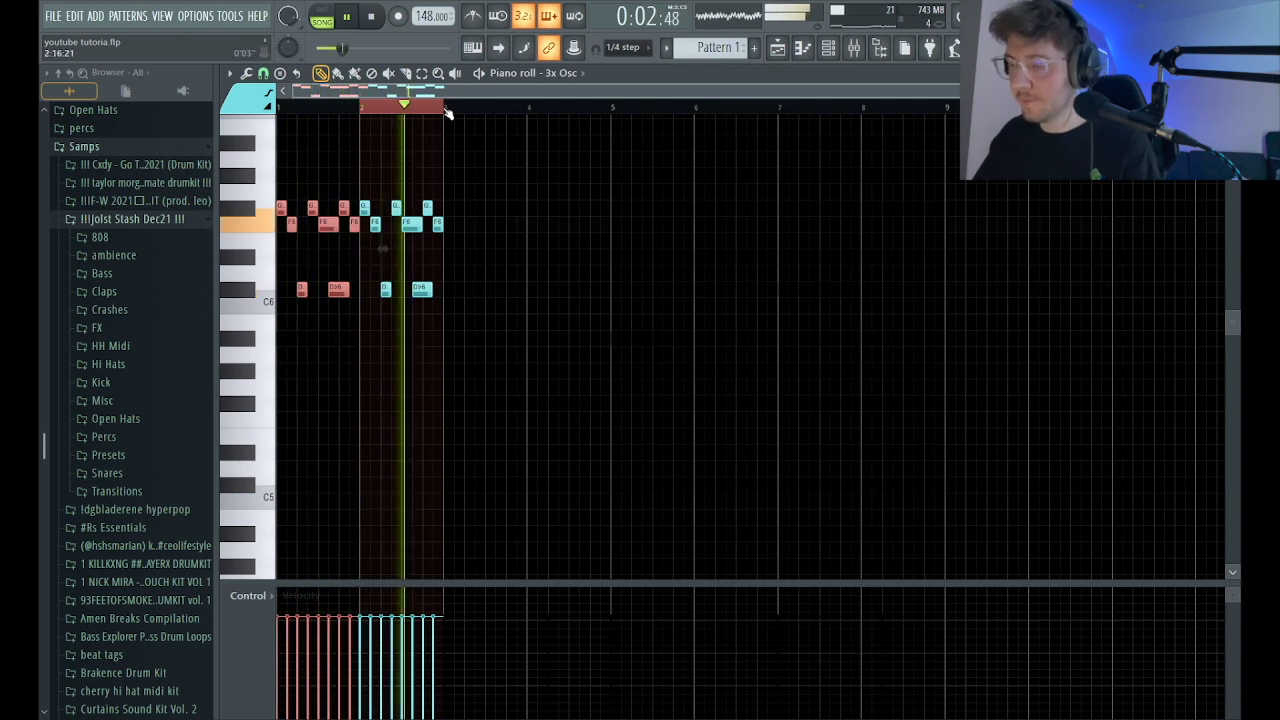
key(space)
Duplicate bars 1–2 of the 3x Osc part into bars 3–4 and raise the copy by one octave.
click(447, 113)
key(ctrl+a)
key(ctrl+b)
key(ctrl+Up)
key(space)
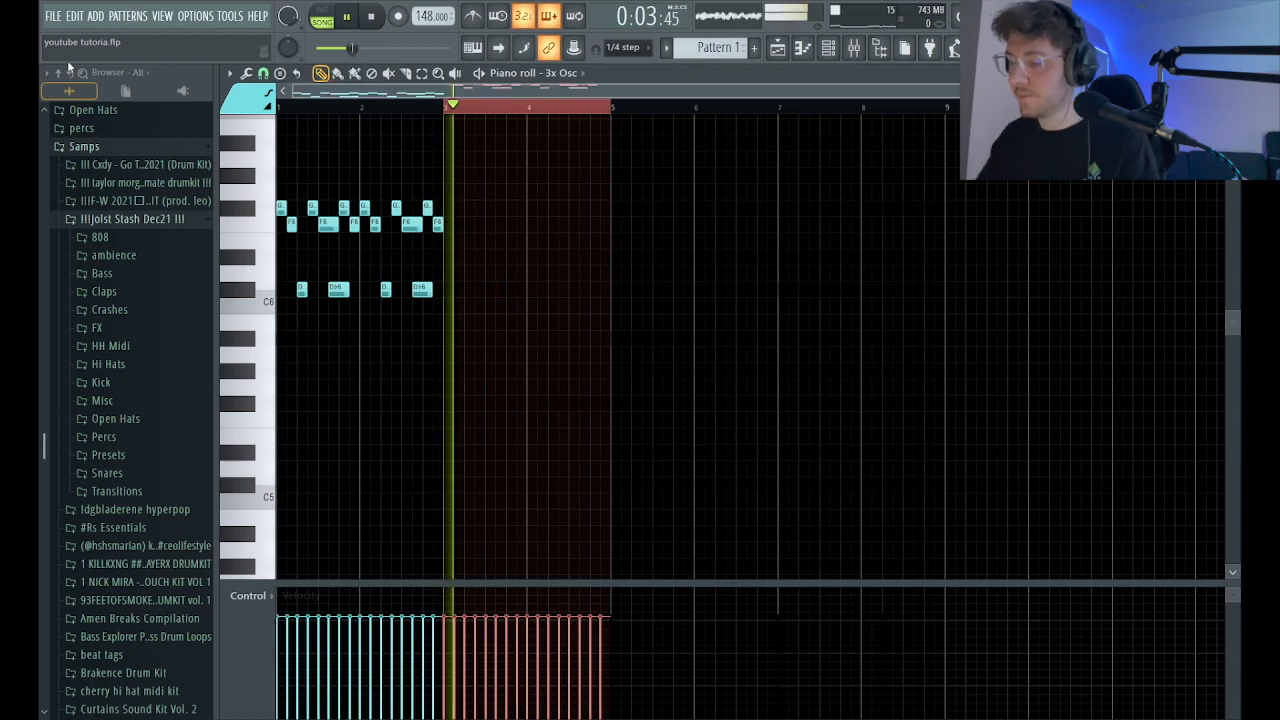
ctrl+right_click(638, 216)
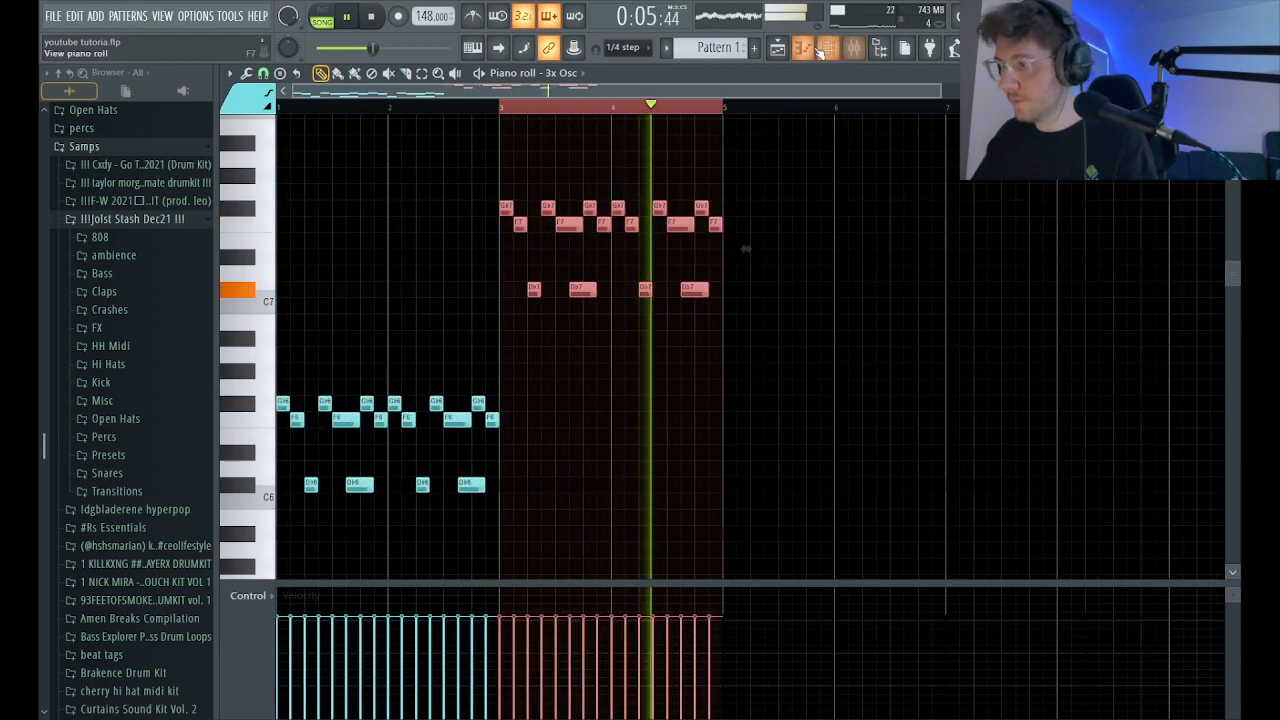
key(F5)
key(F6)
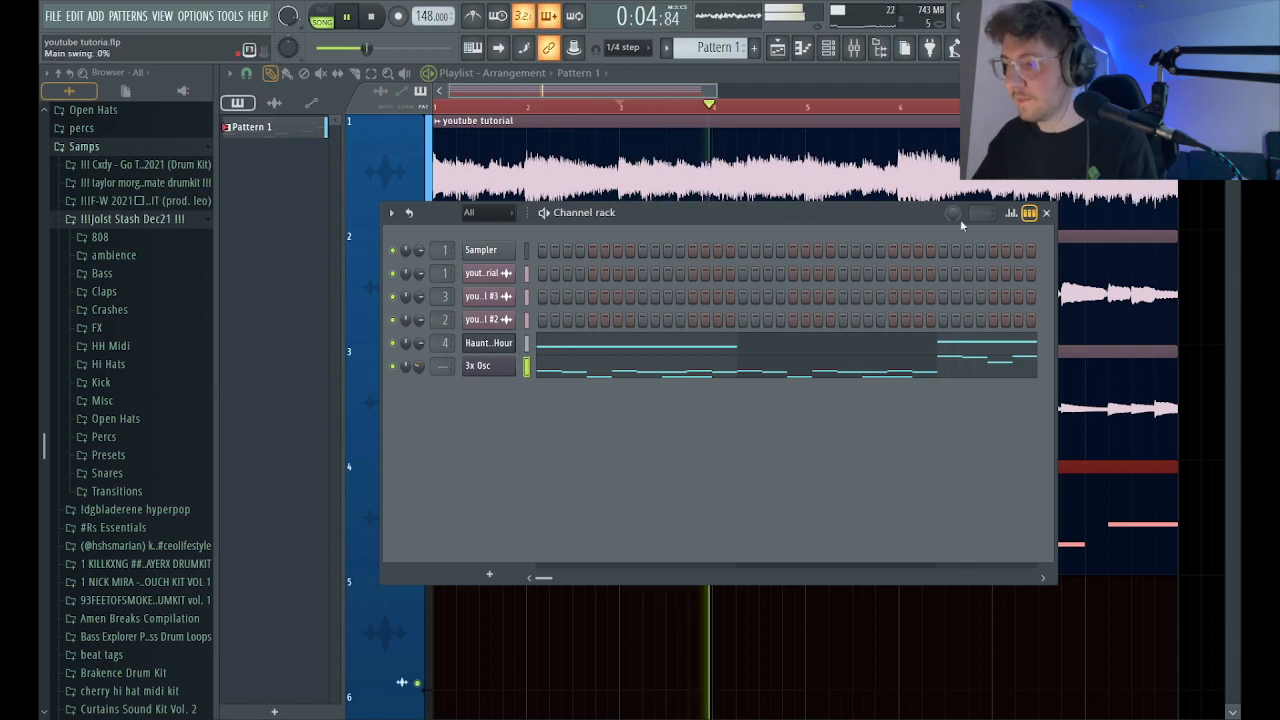
key(F6)
click(855, 50)
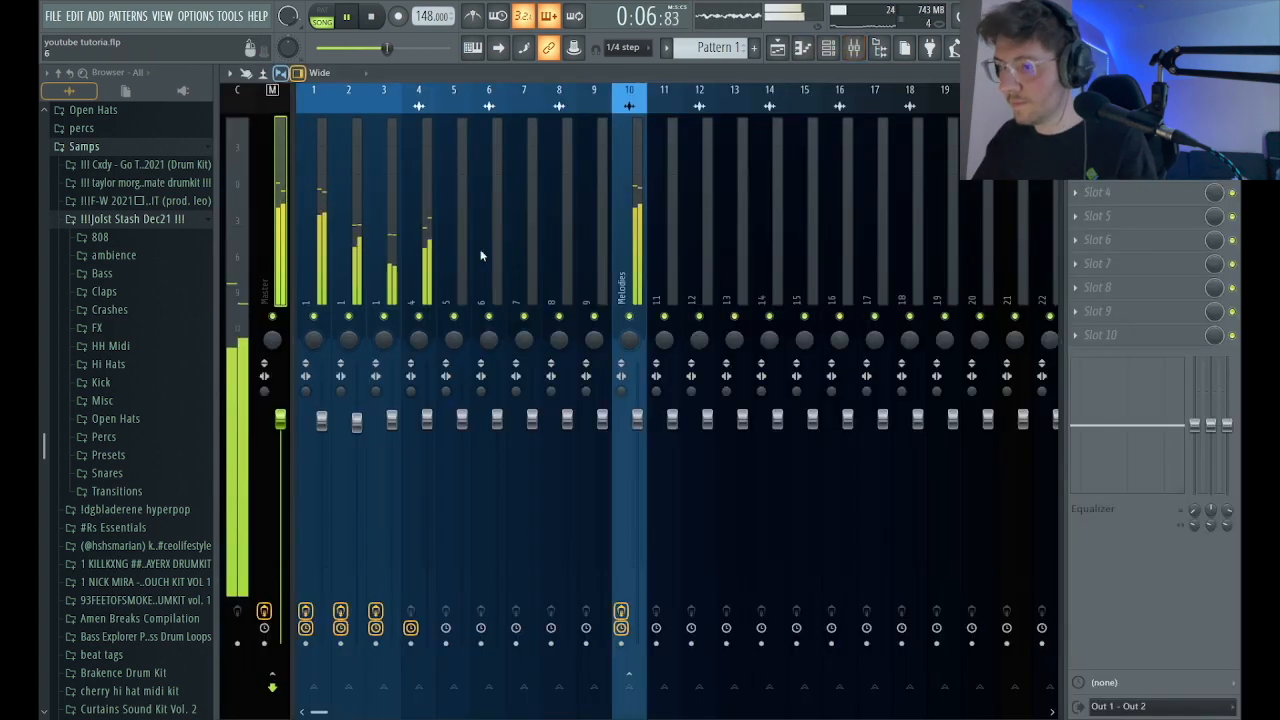
click(778, 49)
key(F7)
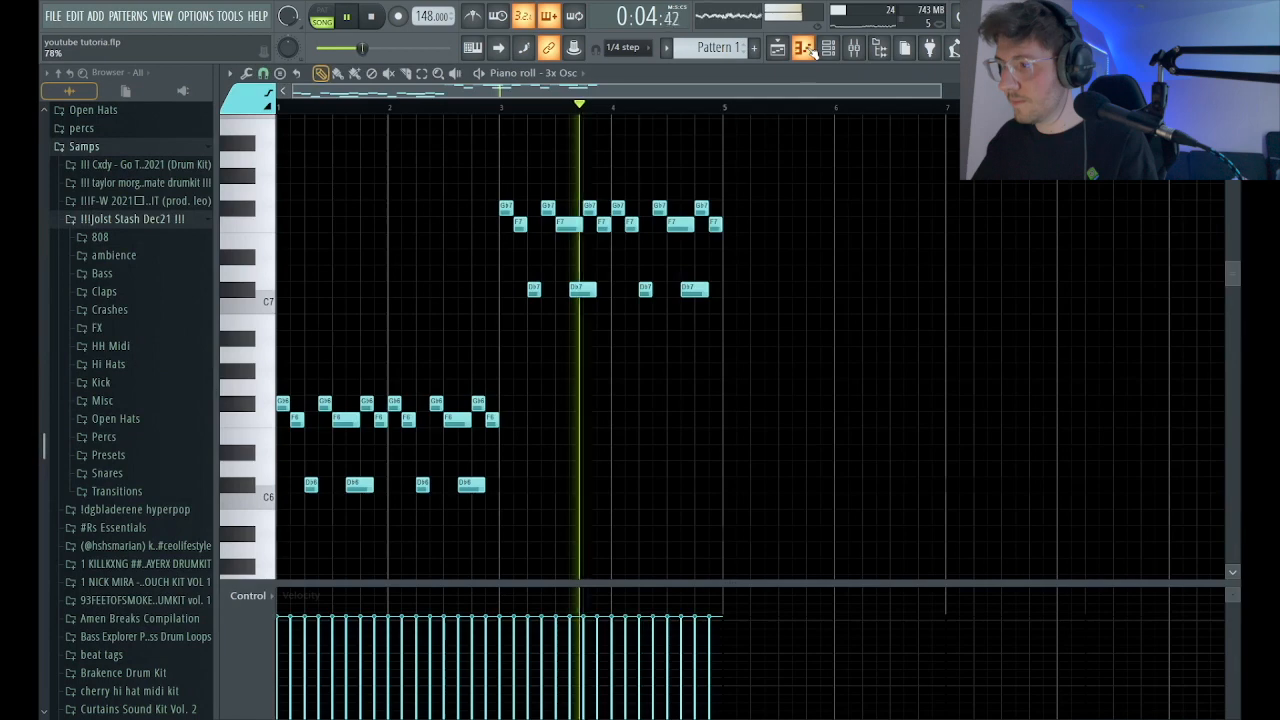
Duplicate all four bars of the 3x Osc part into bars 5–8.
key(ctrl+a)
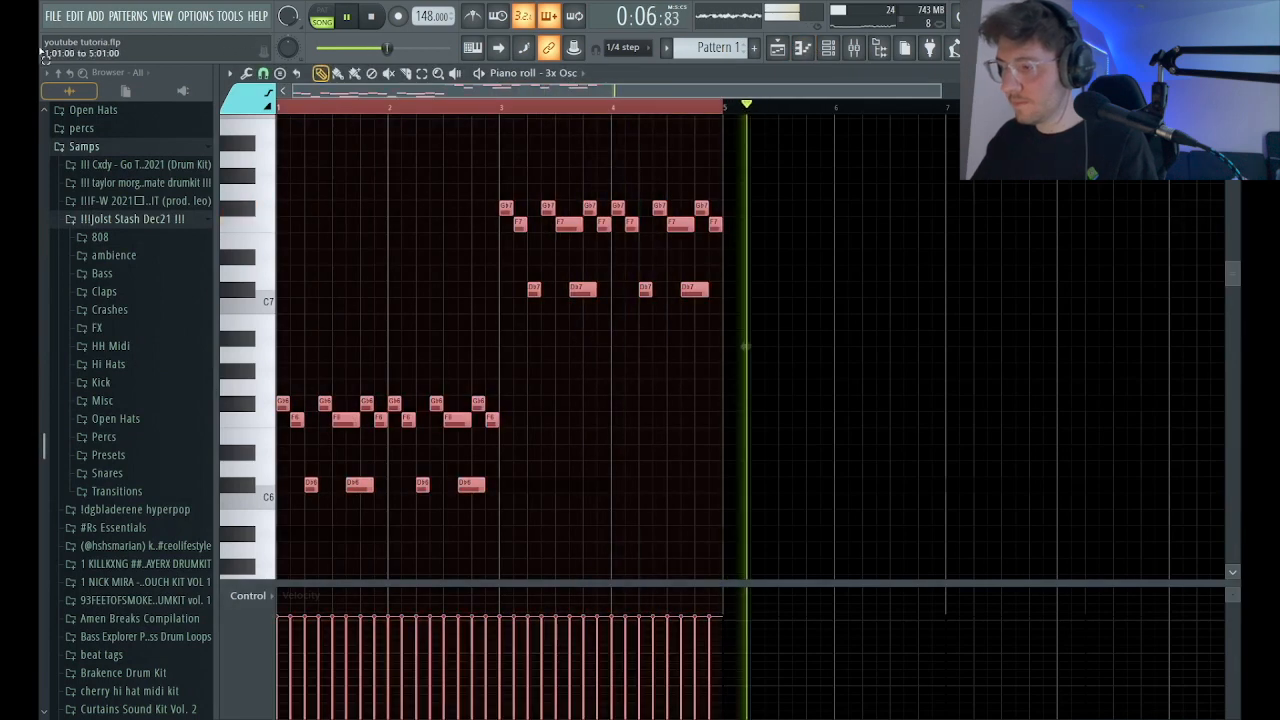
key(ctrl+b)
scroll(780, 289, up, 8)
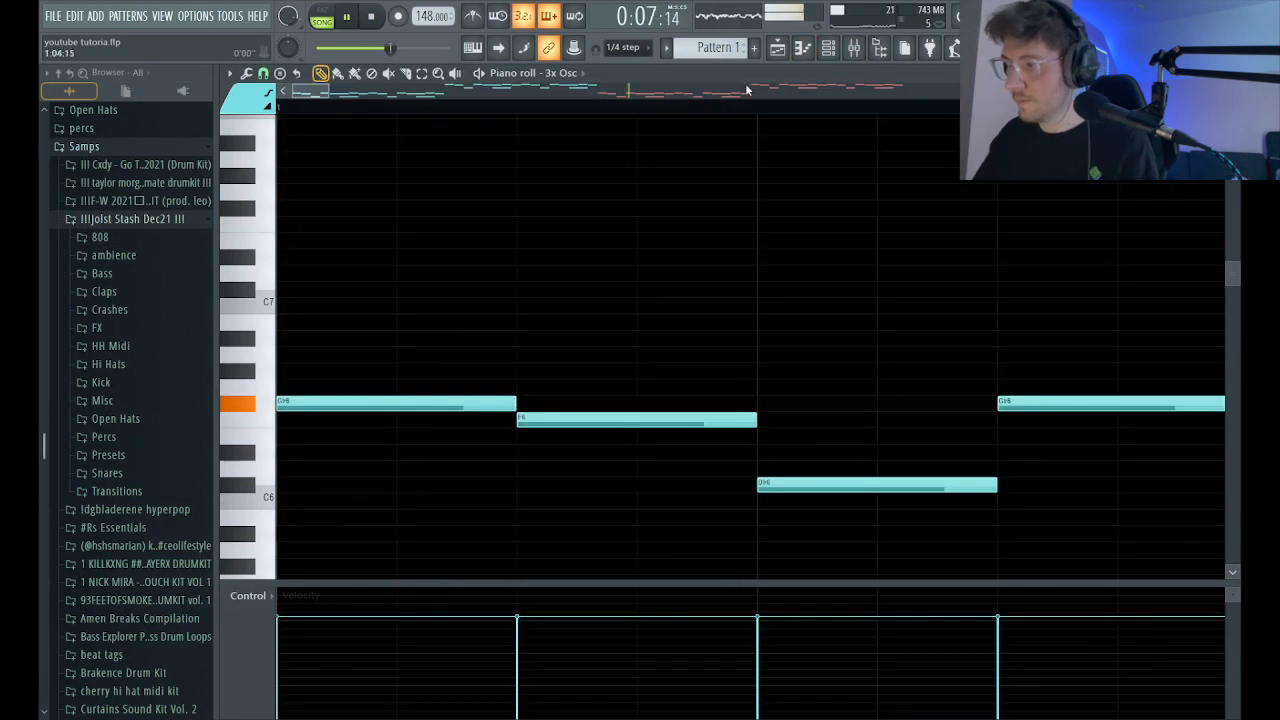
scroll(637, 260, down, 6)
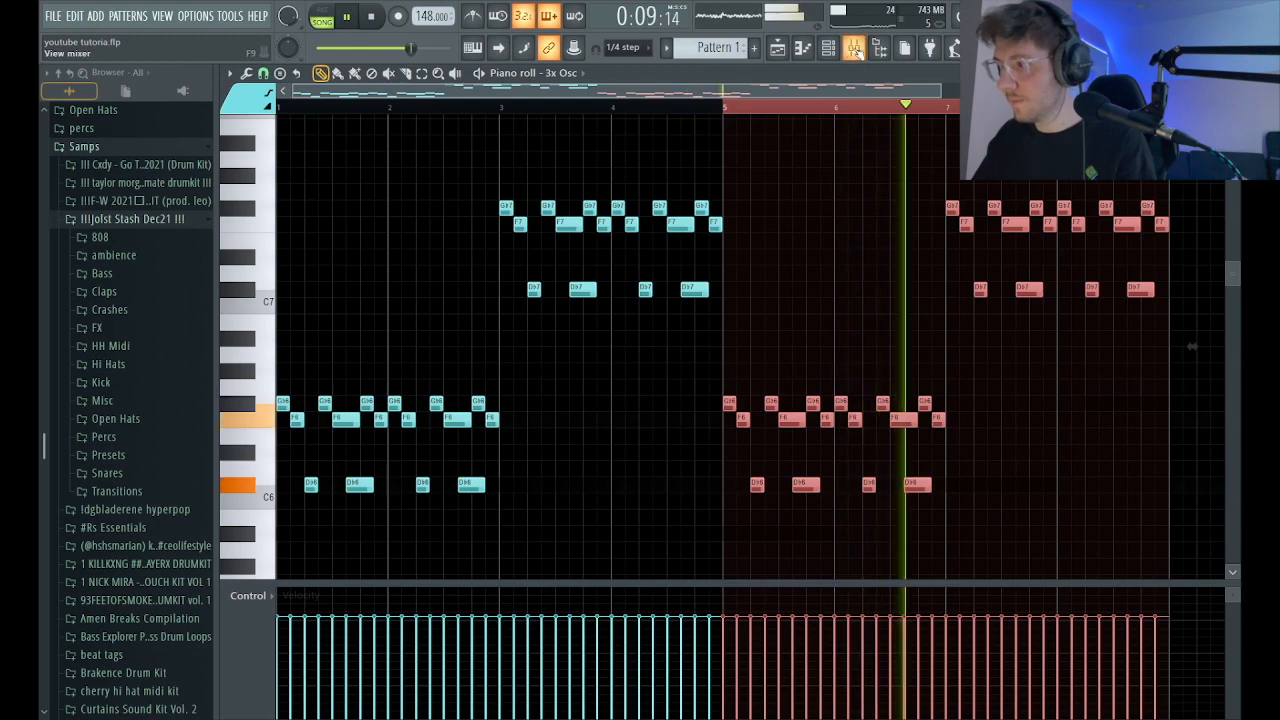
Assign the 3x Osc channel to mixer track 5 and close the channel rack.
key(F9)
key(F6)
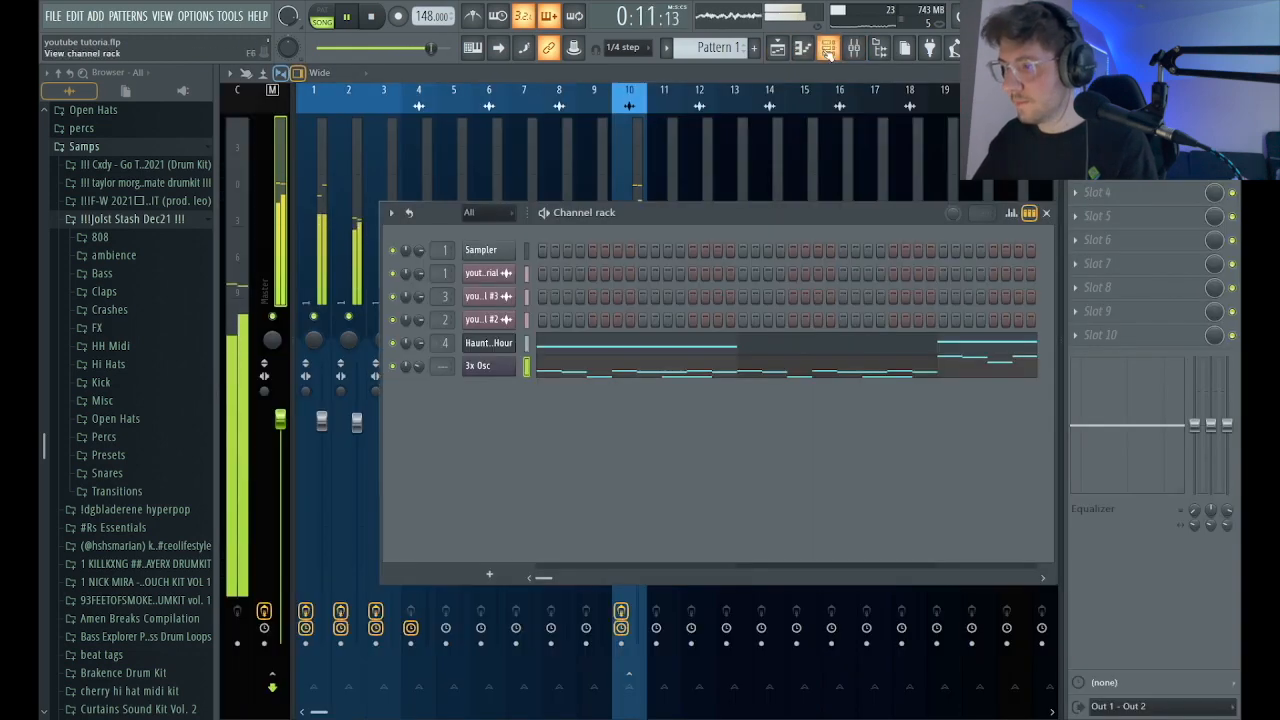
scroll(443, 367, up, 5)
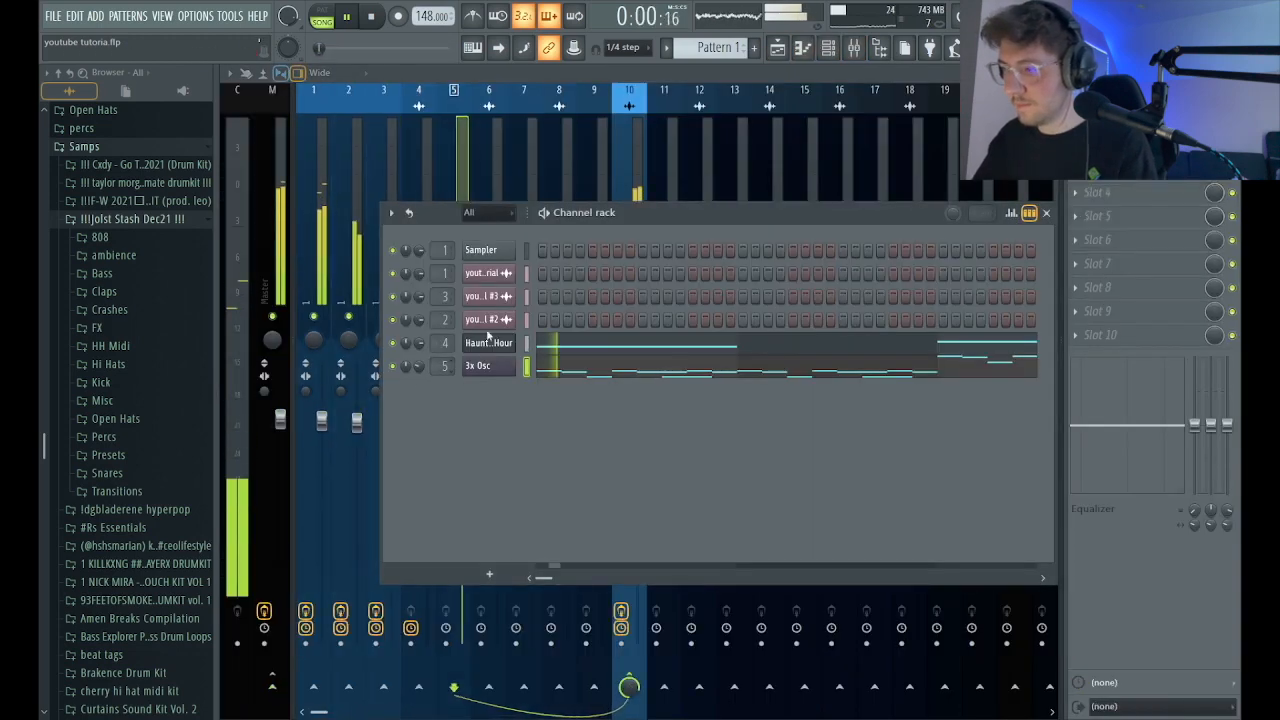
click(1047, 216)
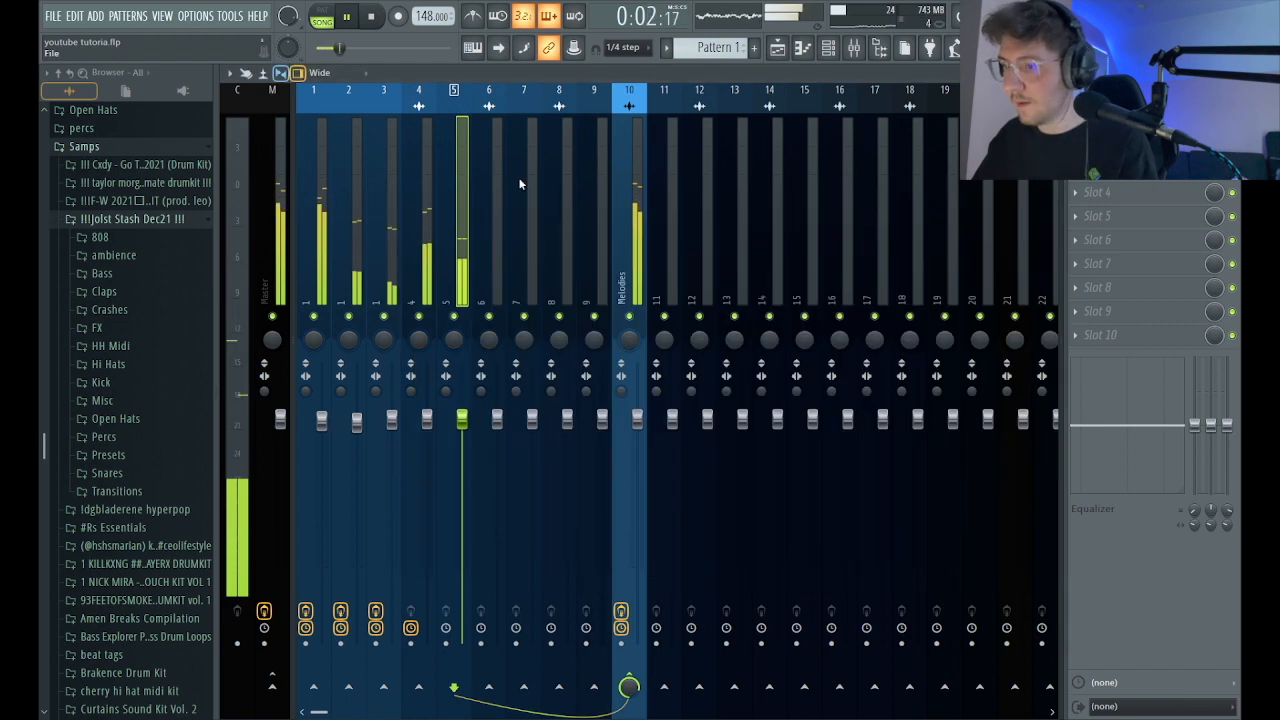
Add Fruity Delay 2, Fruity Reeverb 2 and Fruity Stereo Shaper to mixer insert 5, lower its volume, and check the delay settings.
drag(461, 418, 462, 432)
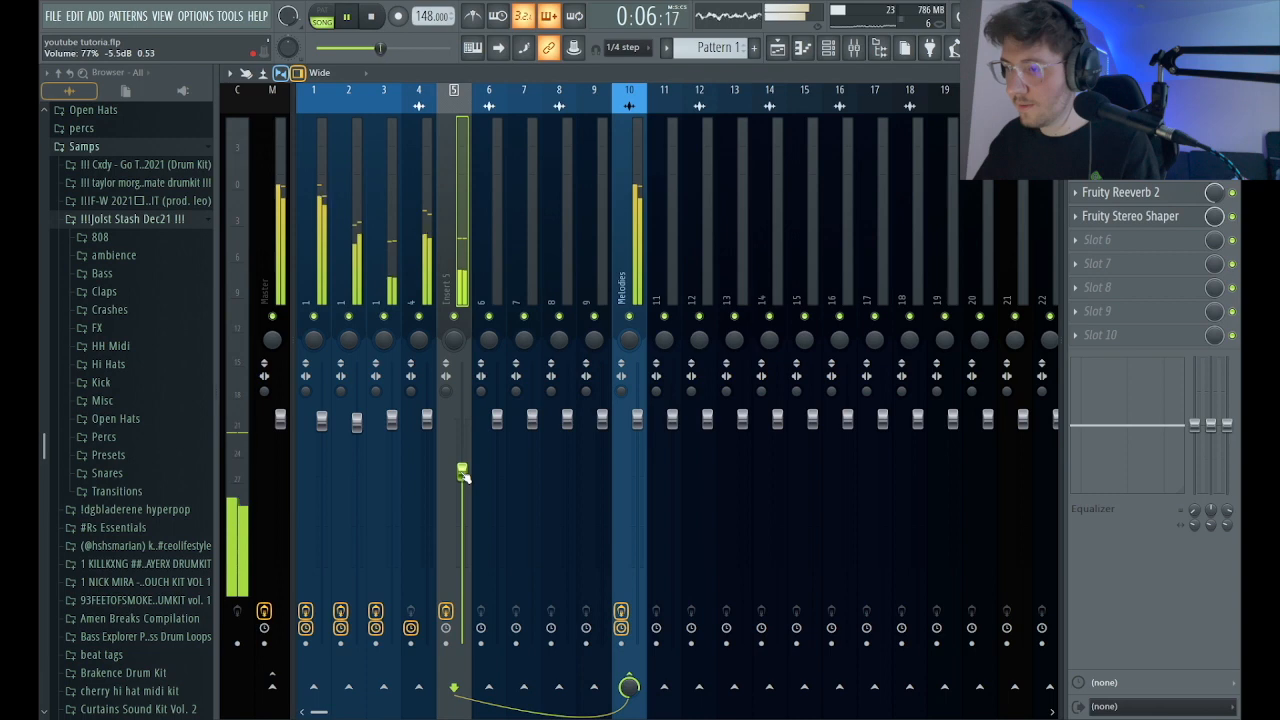
click(347, 17)
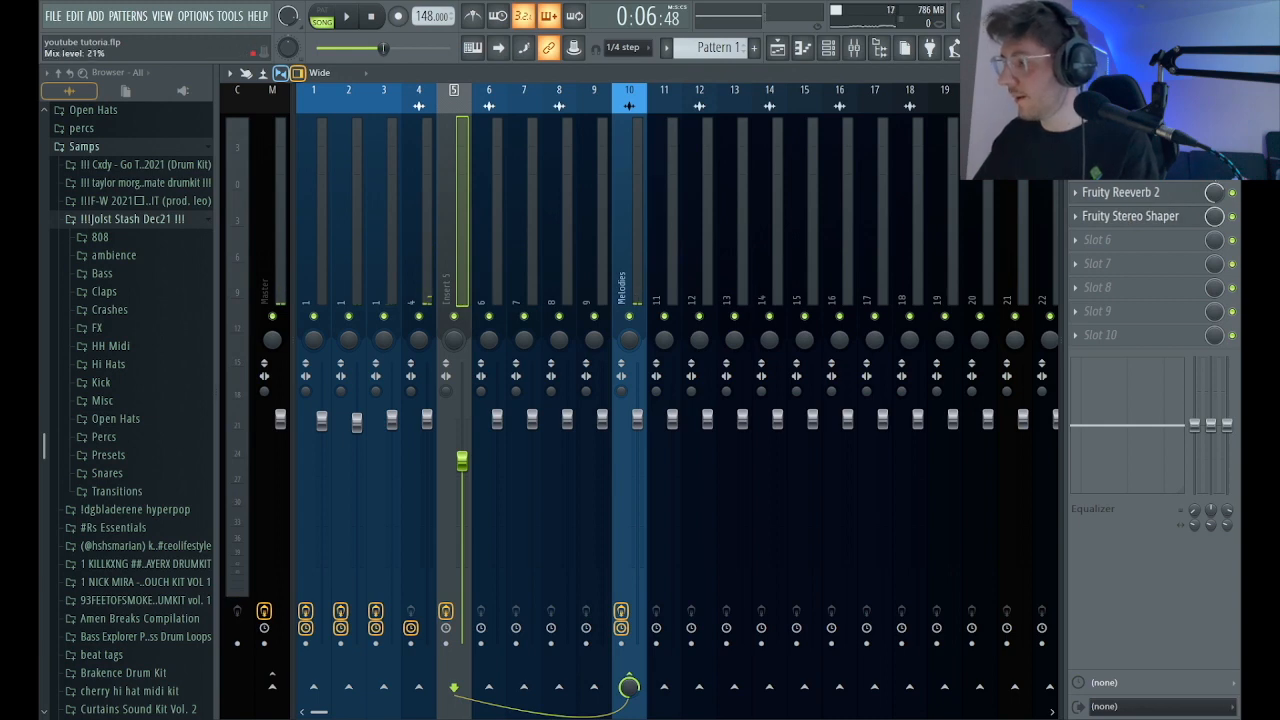
click(1135, 168)
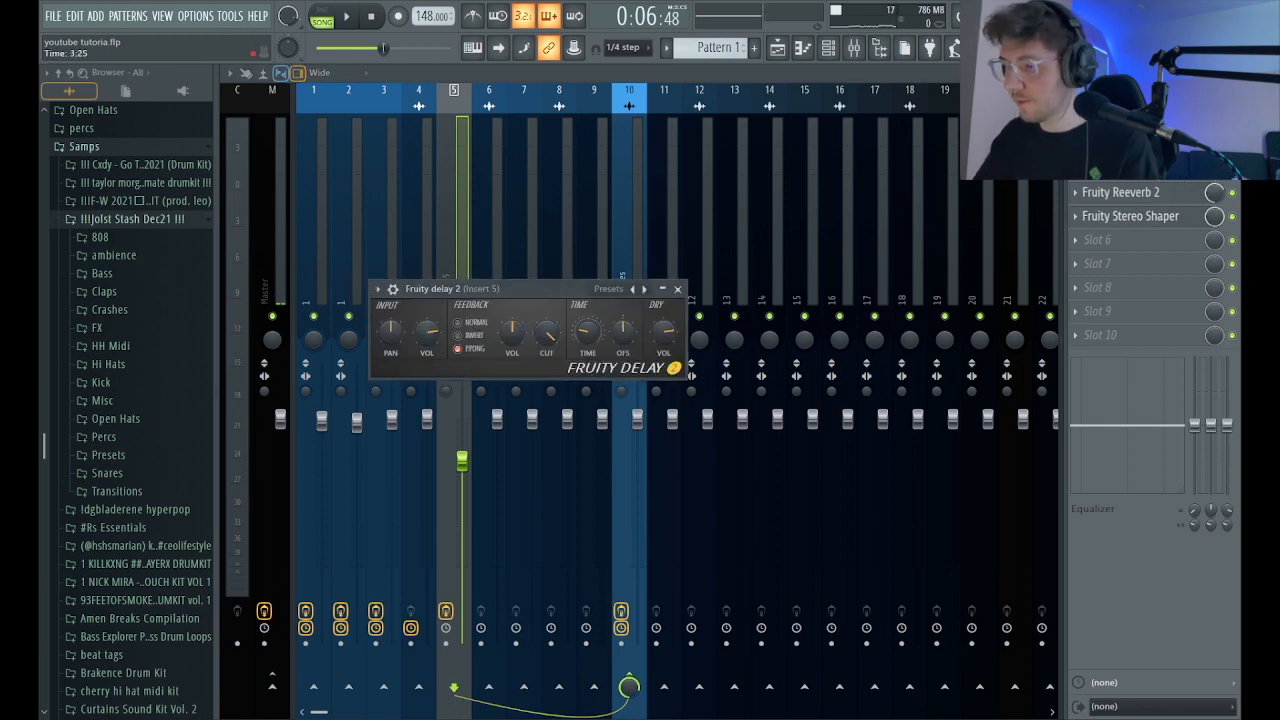
key(space)
click(677, 289)
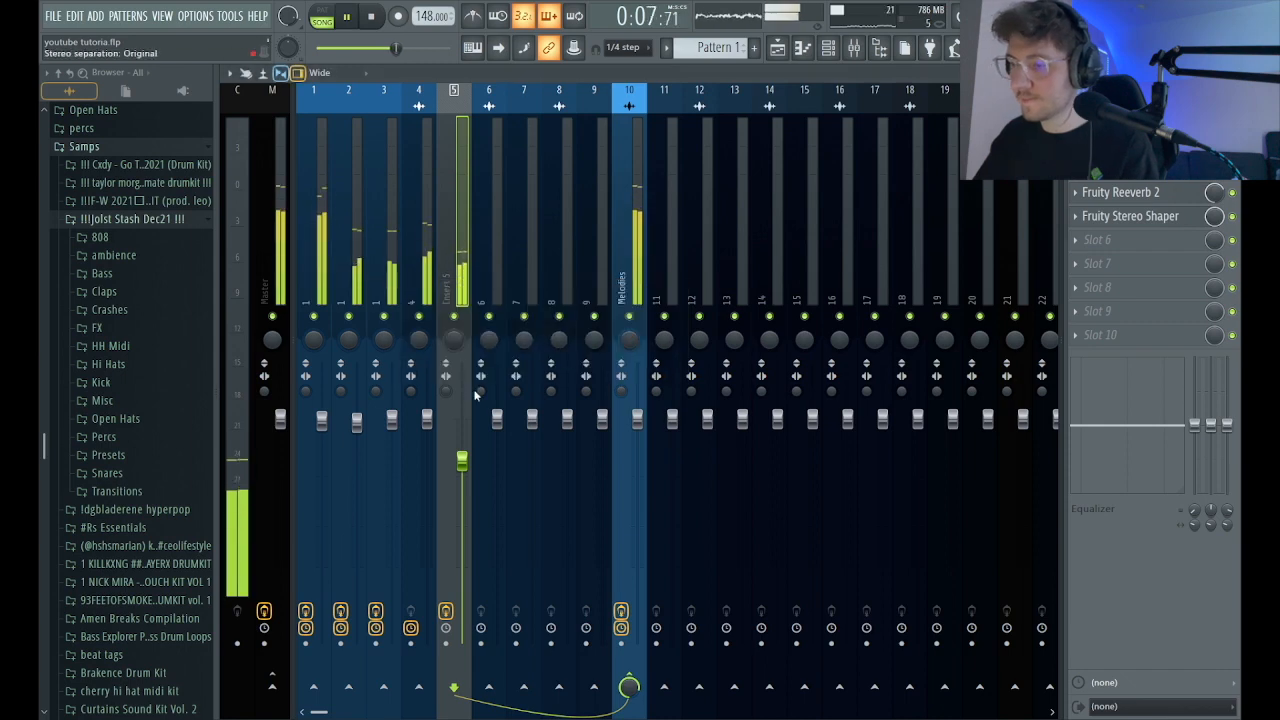
Listen to the arrangement in the playlist and inspect the 3x Osc volume envelope.
click(785, 56)
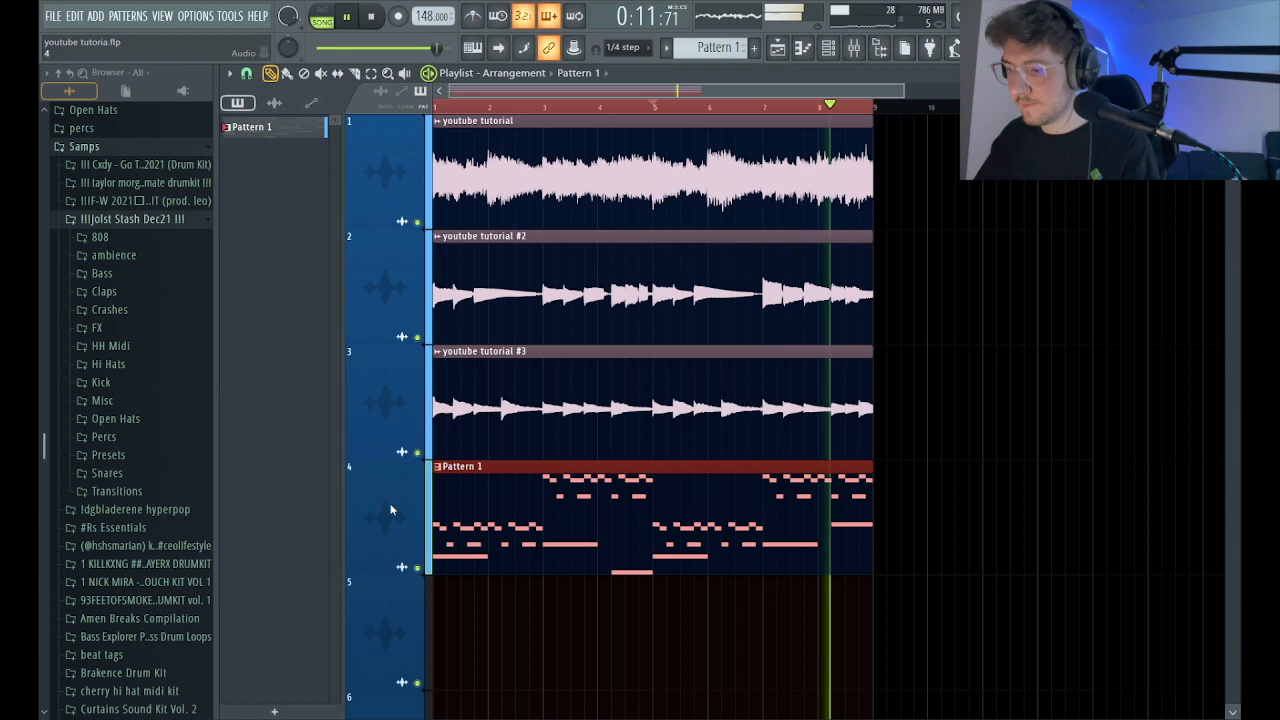
click(828, 49)
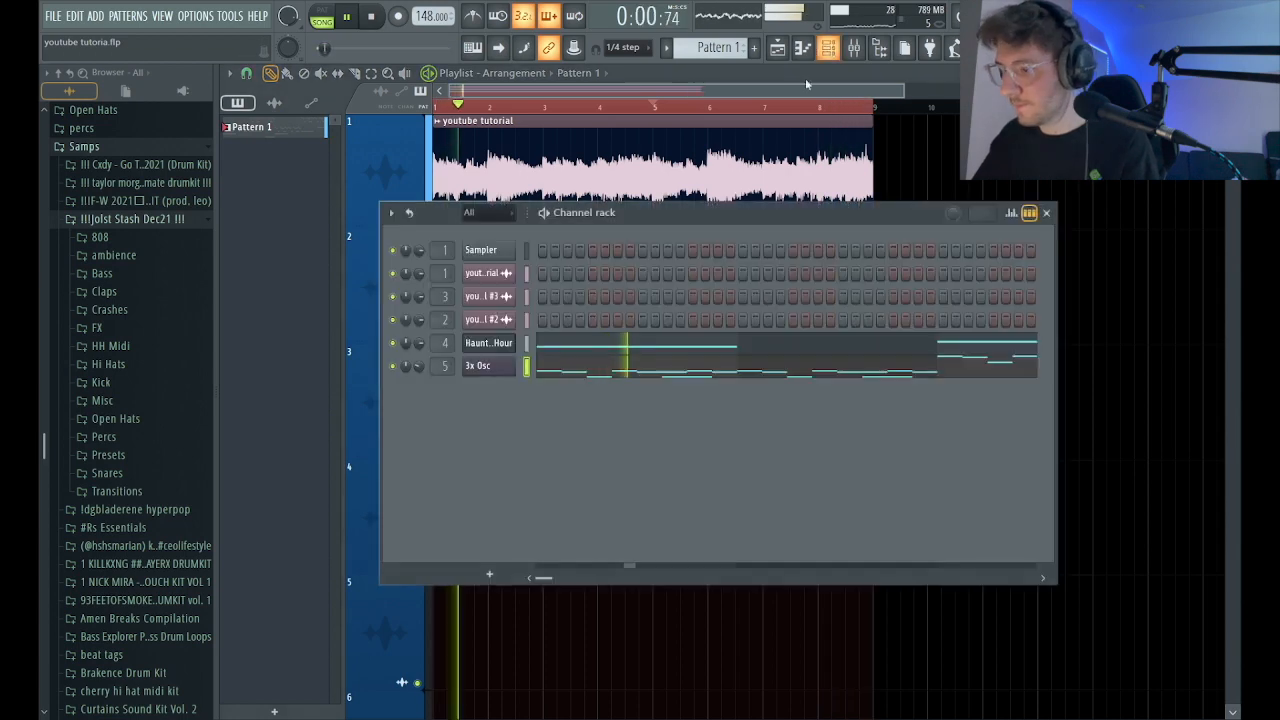
click(491, 366)
click(369, 158)
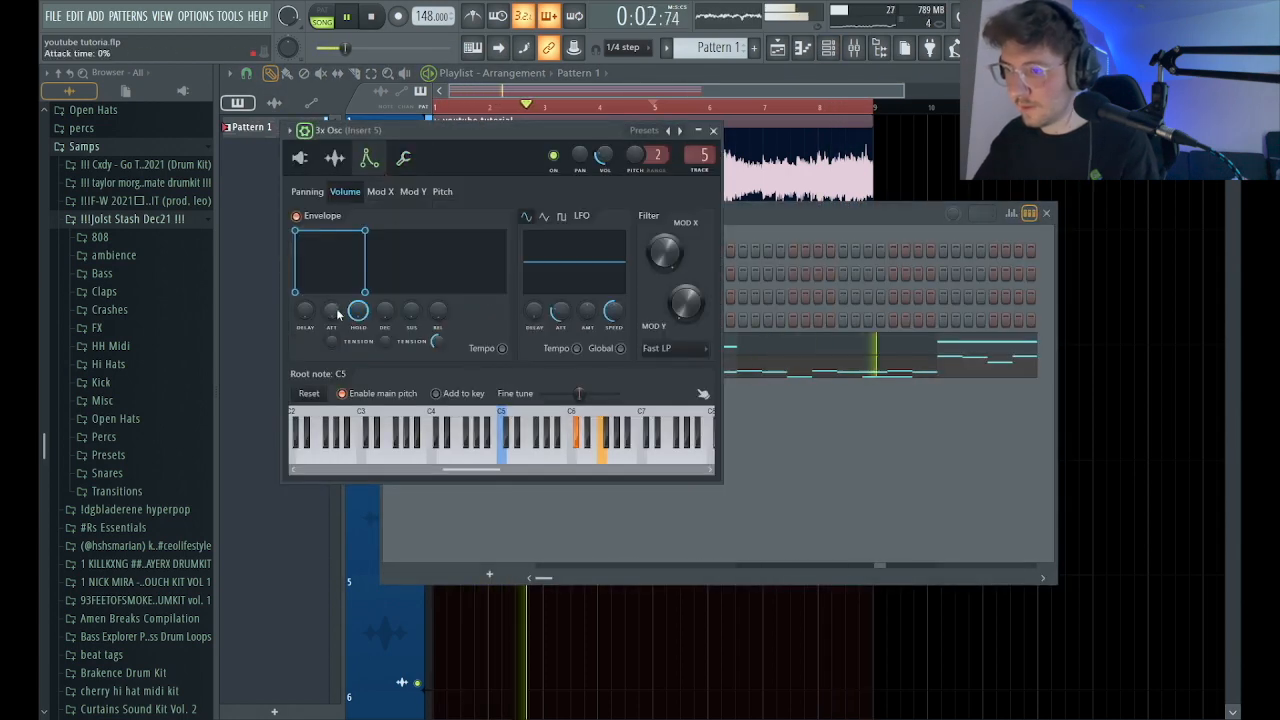
click(714, 131)
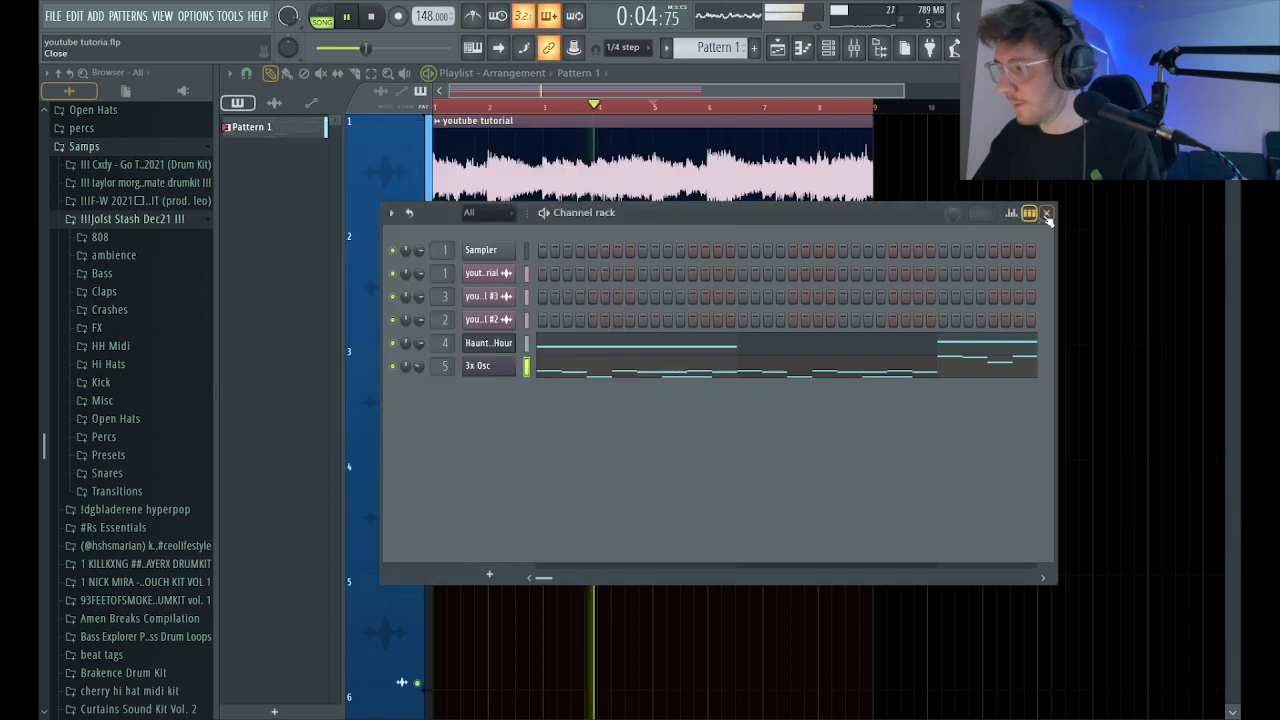
key(F6)
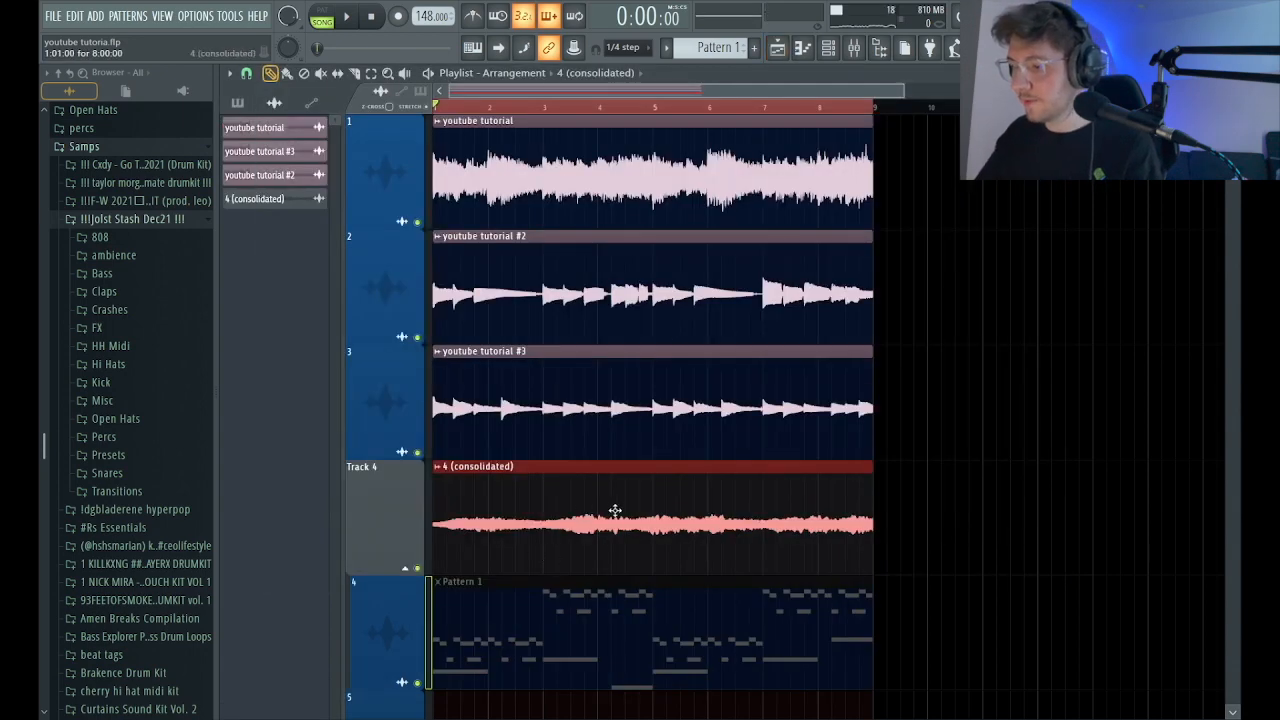
Delete the muted Pattern 1 clip beneath the 4 (consolidated) audio clip in the playlist.
right_click(663, 597)
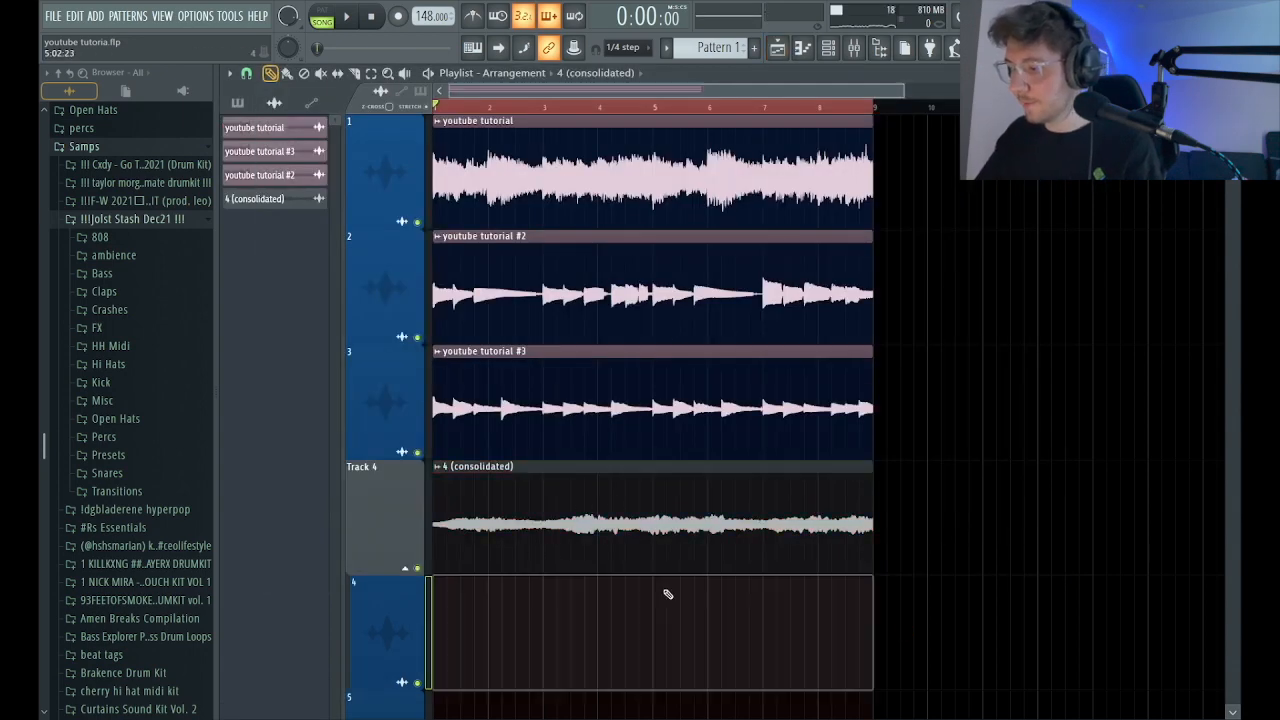
right_click(565, 562)
key(ctrl+z)
drag(657, 540, 376, 543)
drag(517, 440, 430, 415)
ctrl+right_click(568, 417)
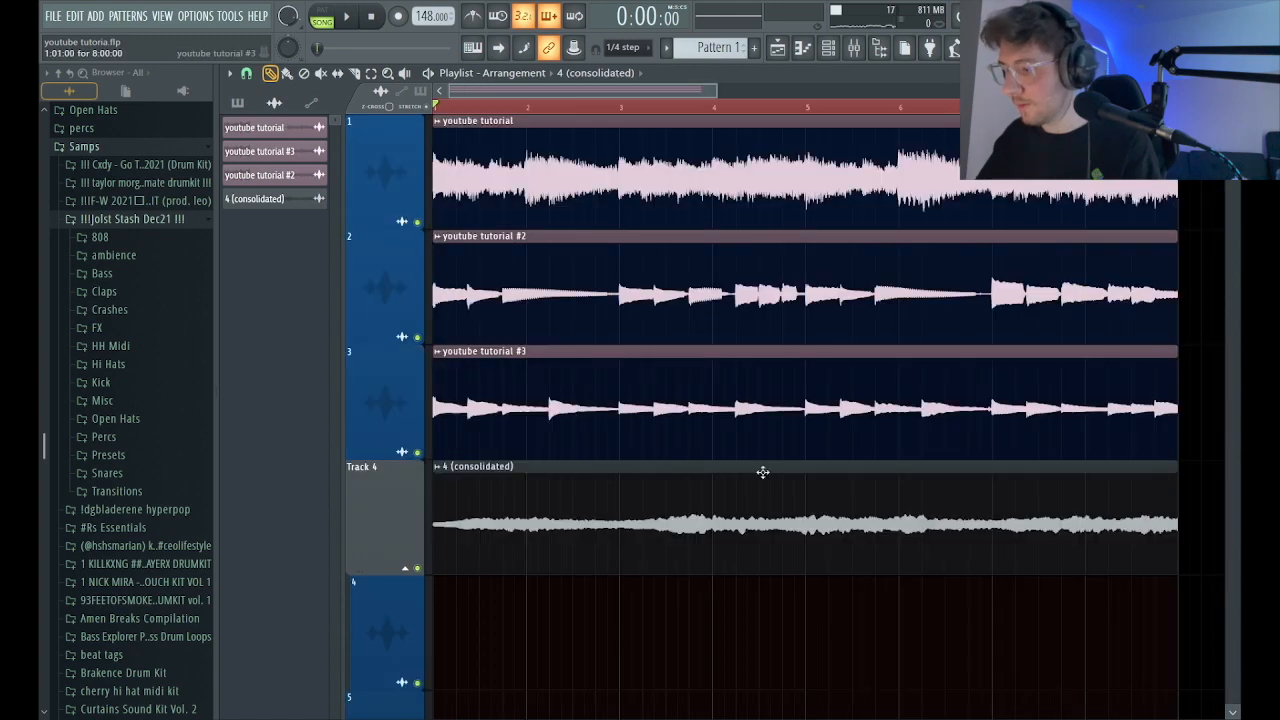
drag(1157, 532, 960, 468)
ctrl+right_click(617, 443)
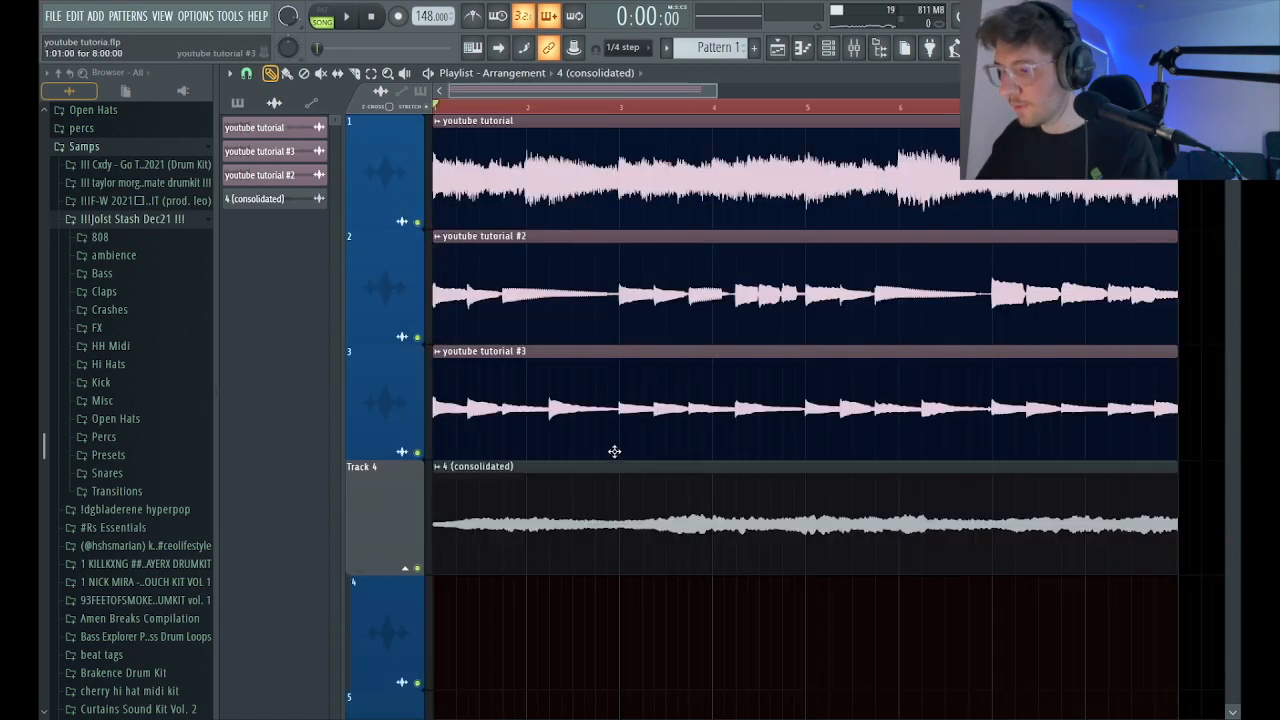
Reverse the 4 (consolidated) audio clip and start playback of the arrangement.
double_click(627, 527)
click(488, 333)
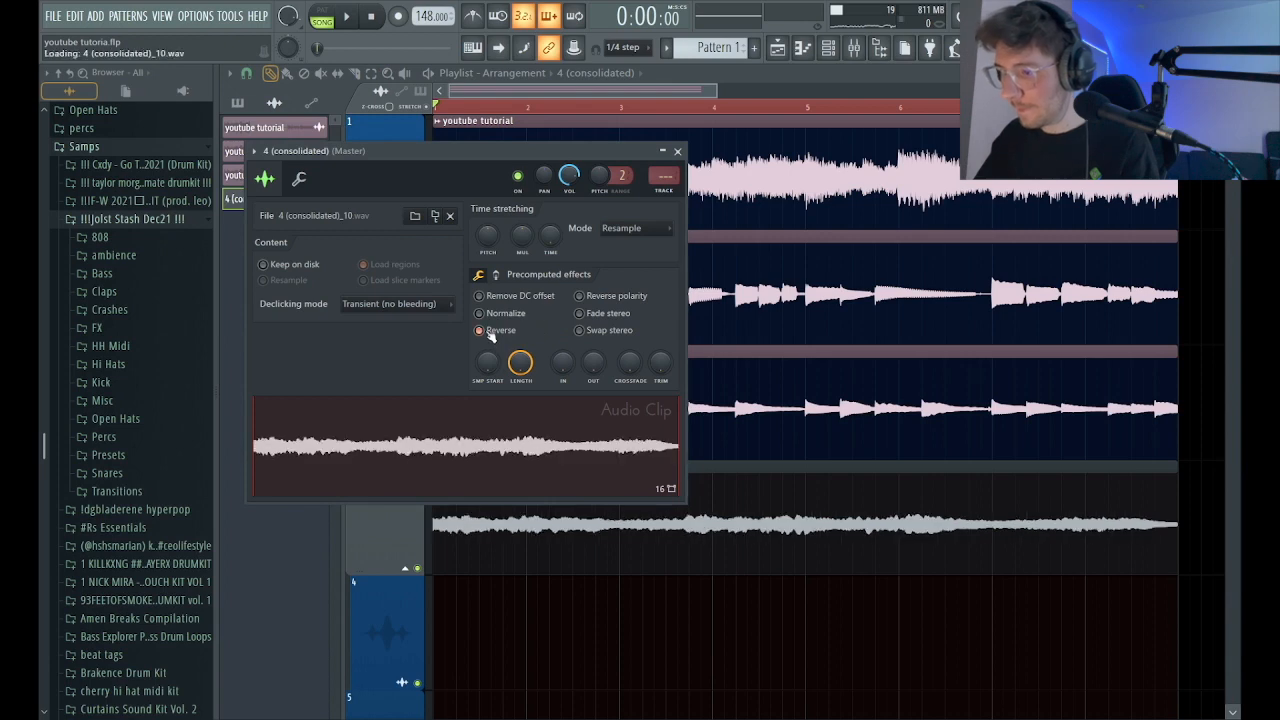
click(678, 152)
key(space)
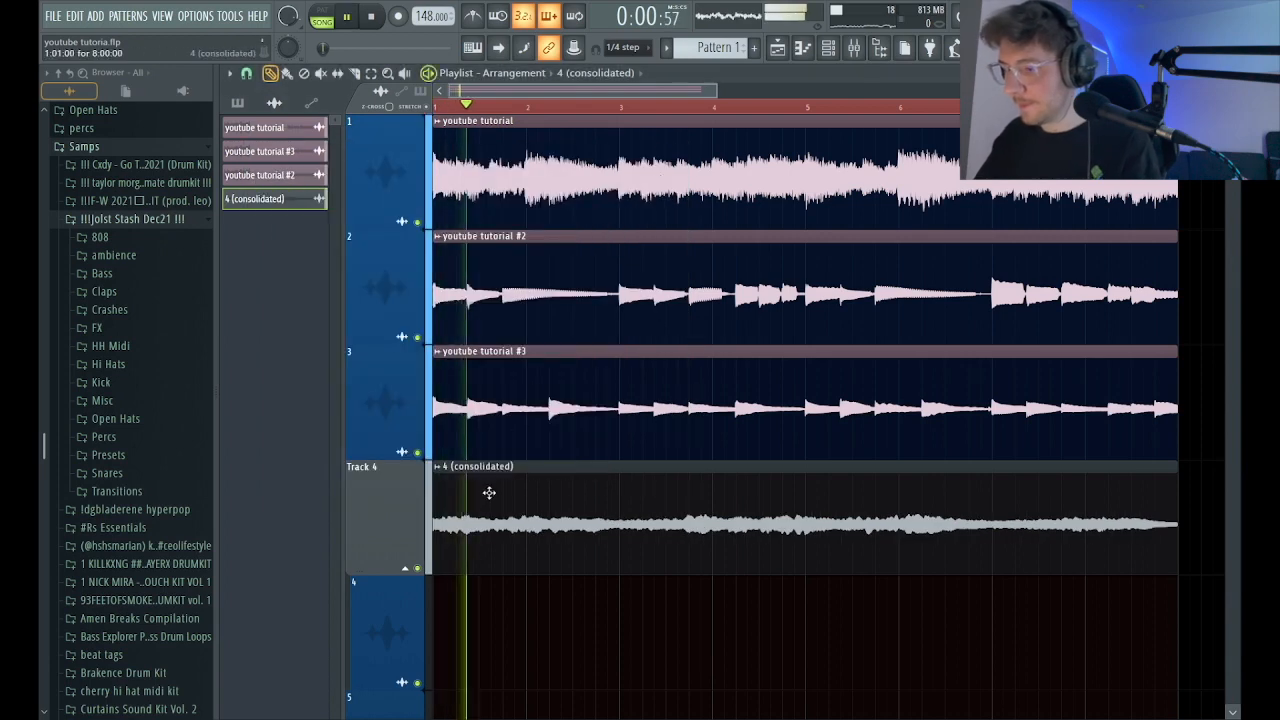
Set the 4 (consolidated) clip's stretch mode to Stretch Pro with a formant shift of about +229 cents.
double_click(551, 506)
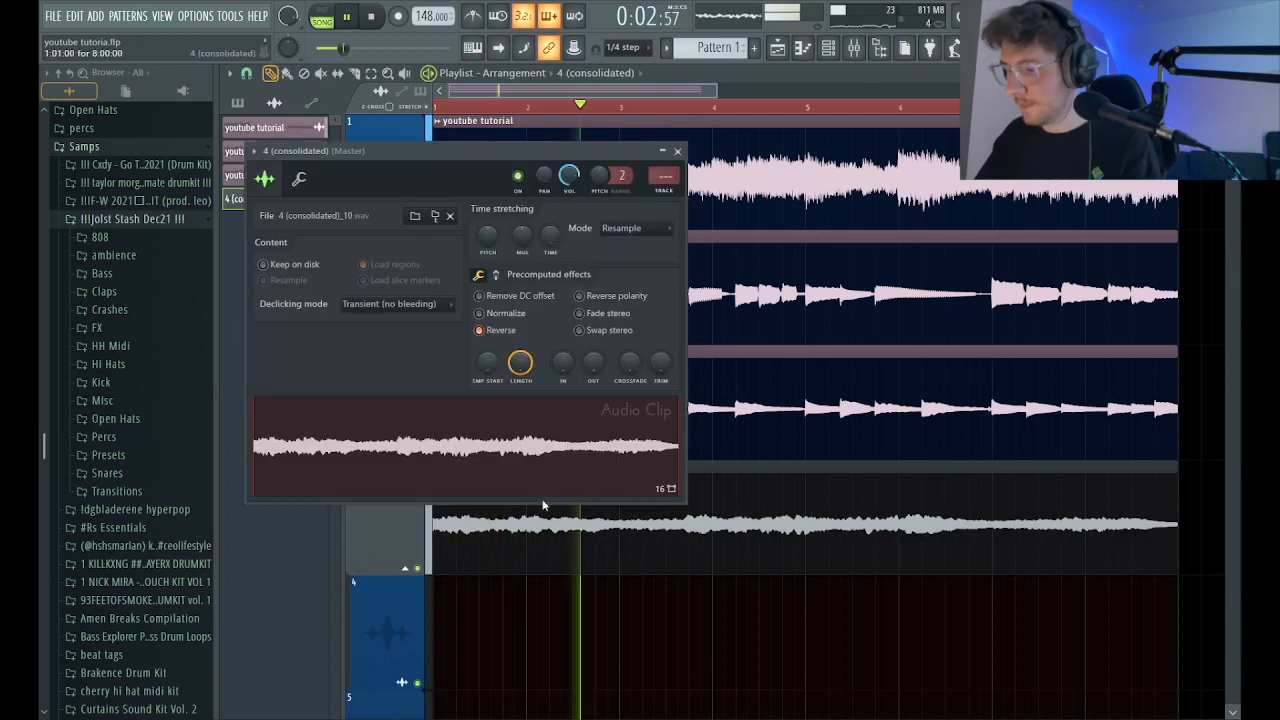
click(635, 230)
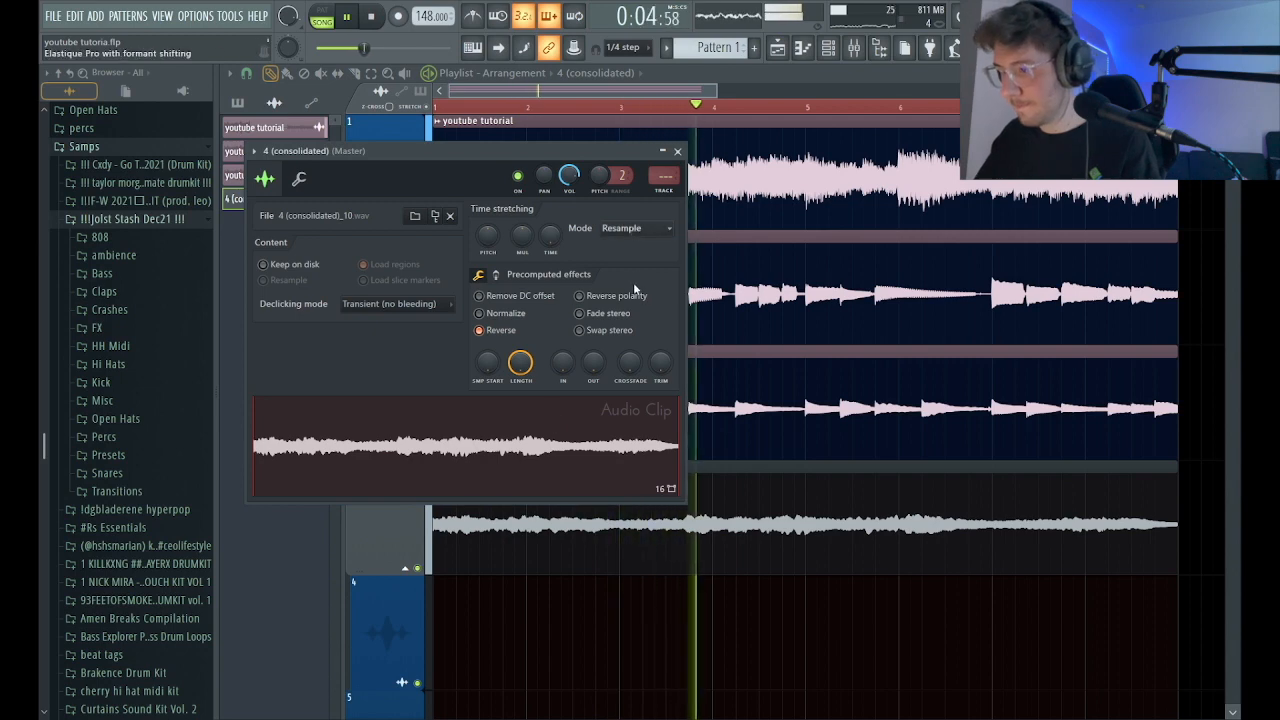
click(633, 282)
drag(636, 250, 650, 253)
key(space)
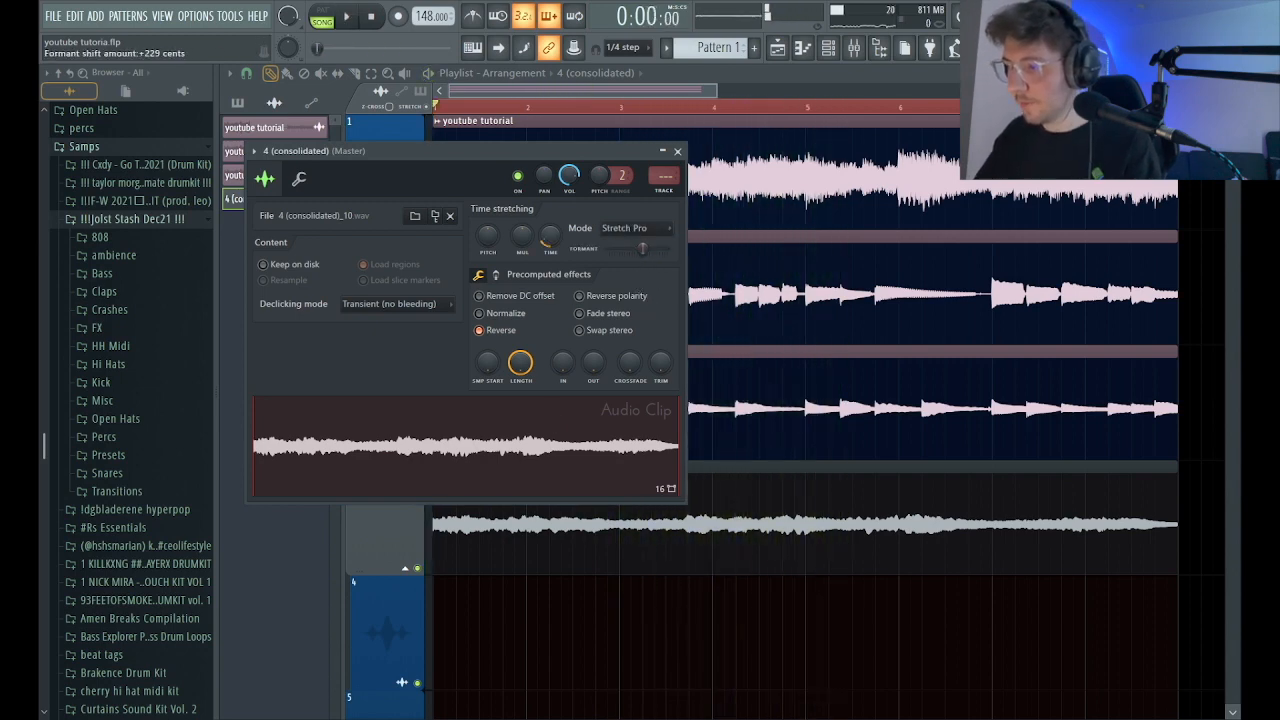
Solo Track 4 in the playlist and listen to the reversed clip on its own.
right_click(418, 569)
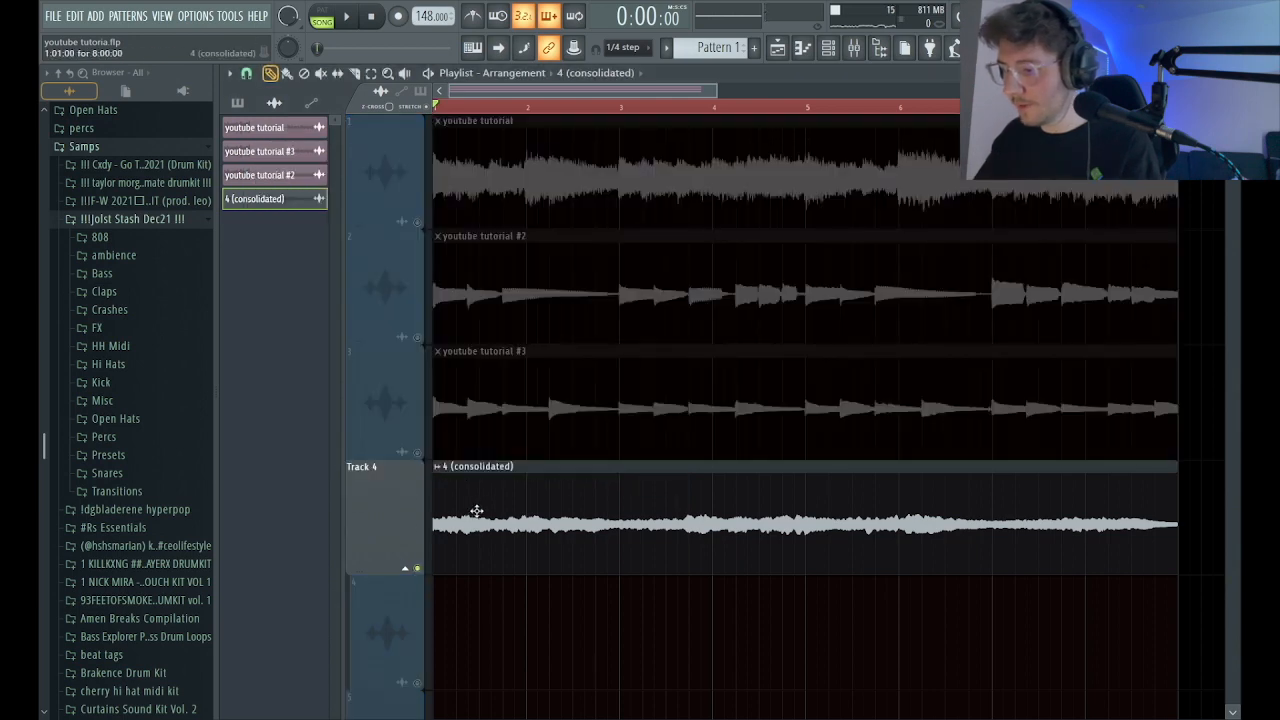
key(space)
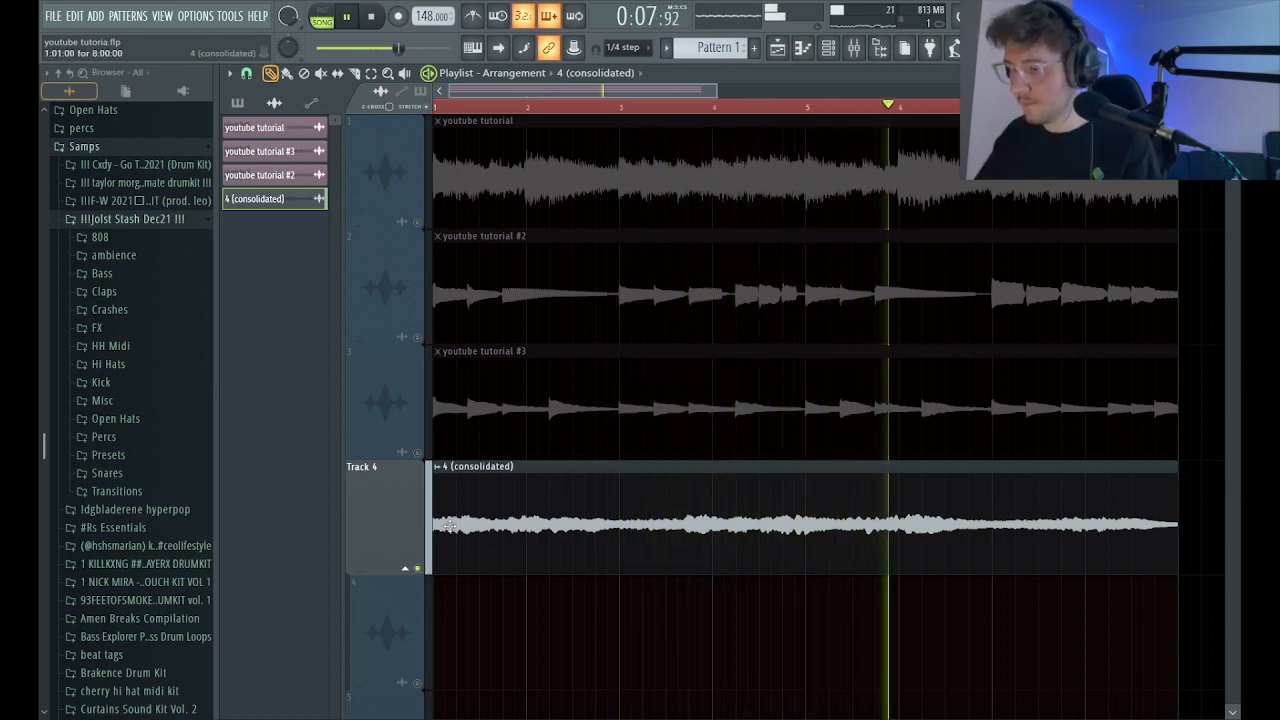
key(space)
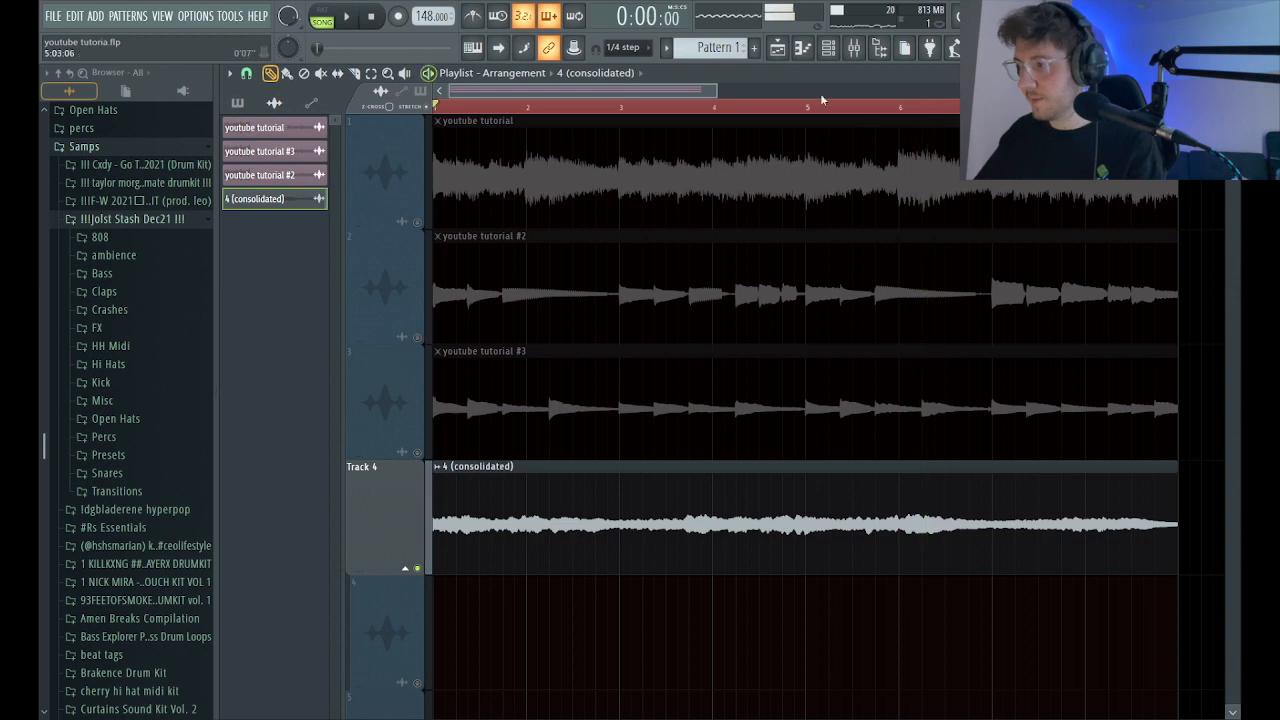
Place the Haunting Hour pattern on the playlist track below Track 4, then play the arrangement with all tracks unmuted.
click(250, 106)
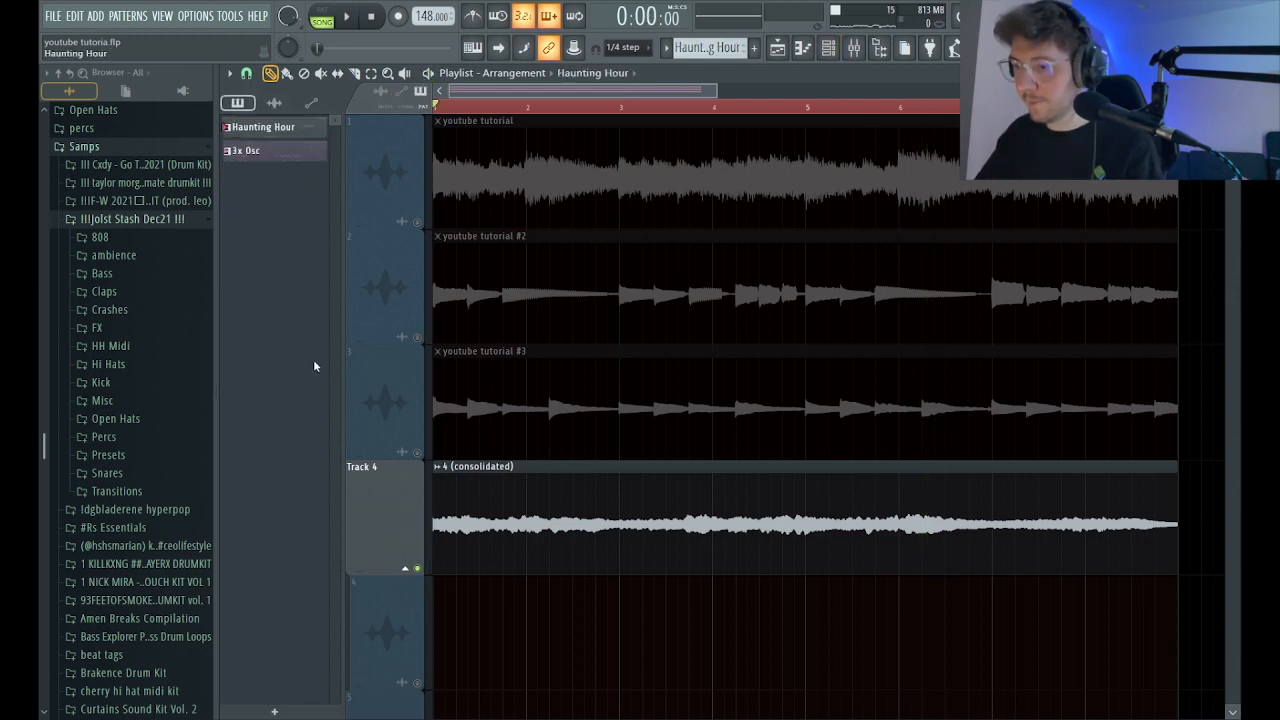
drag(275, 130, 500, 640)
click(410, 668)
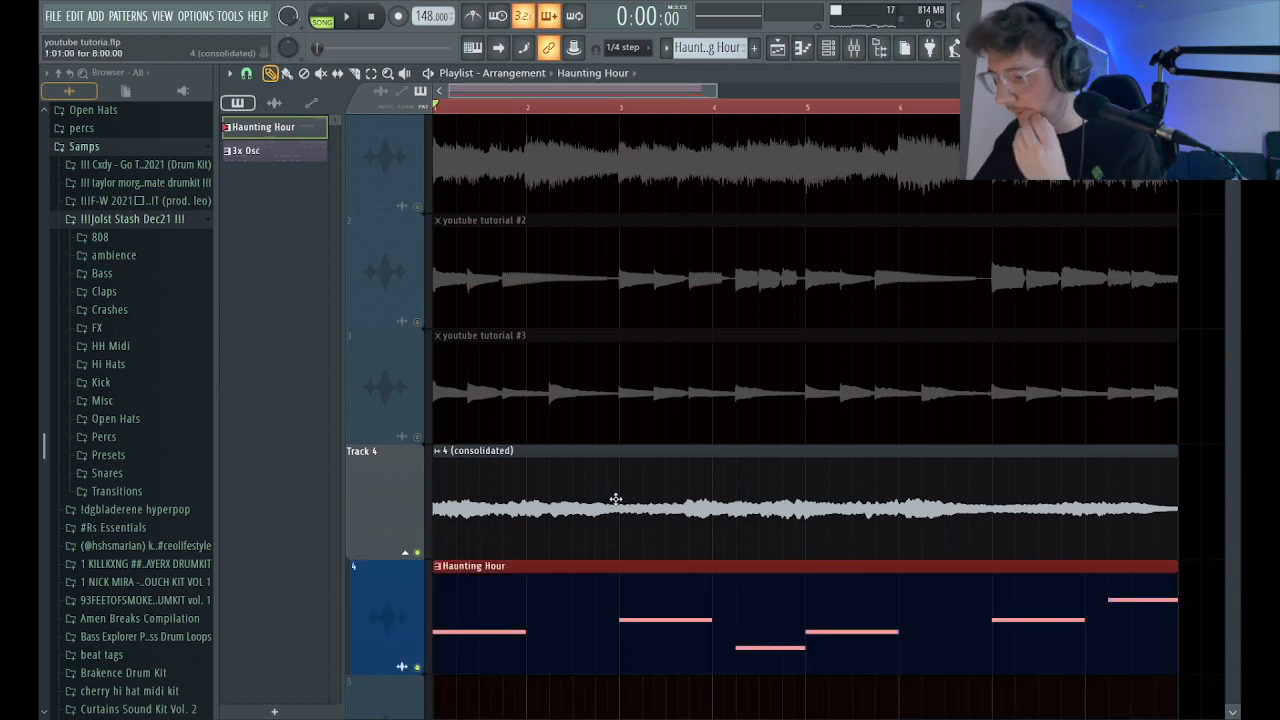
key(space)
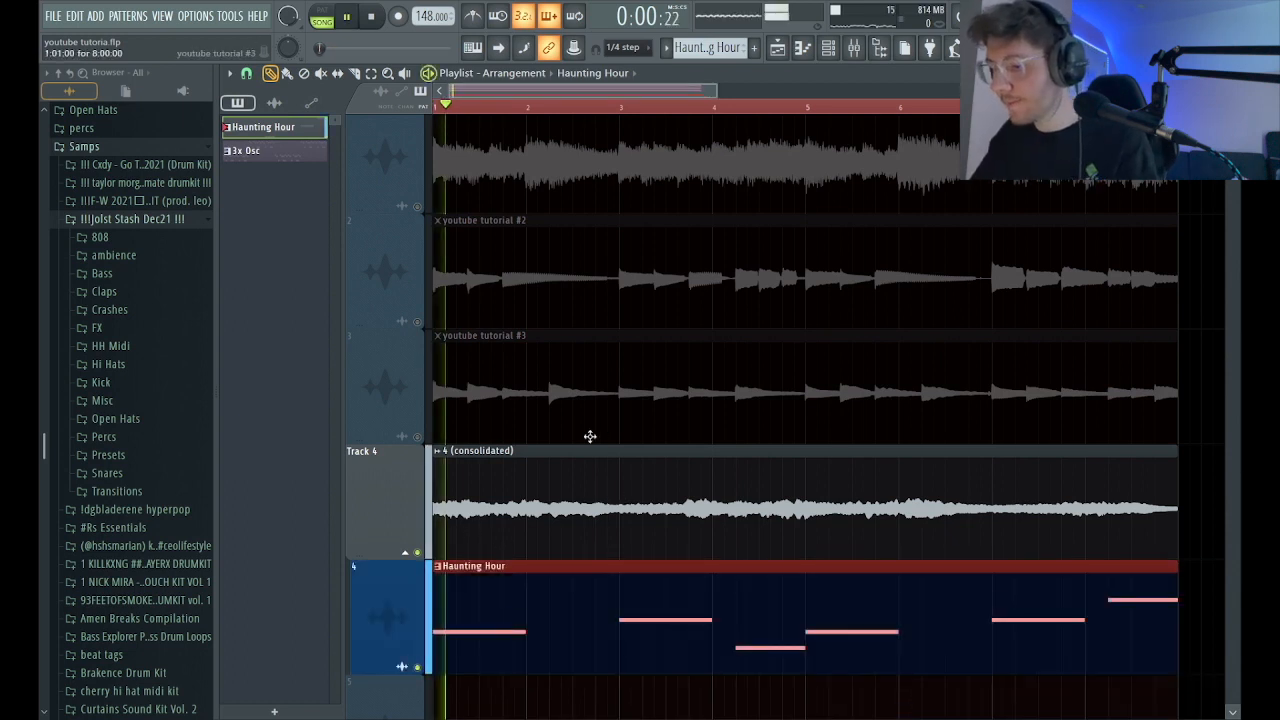
right_click(418, 553)
right_click(418, 553)
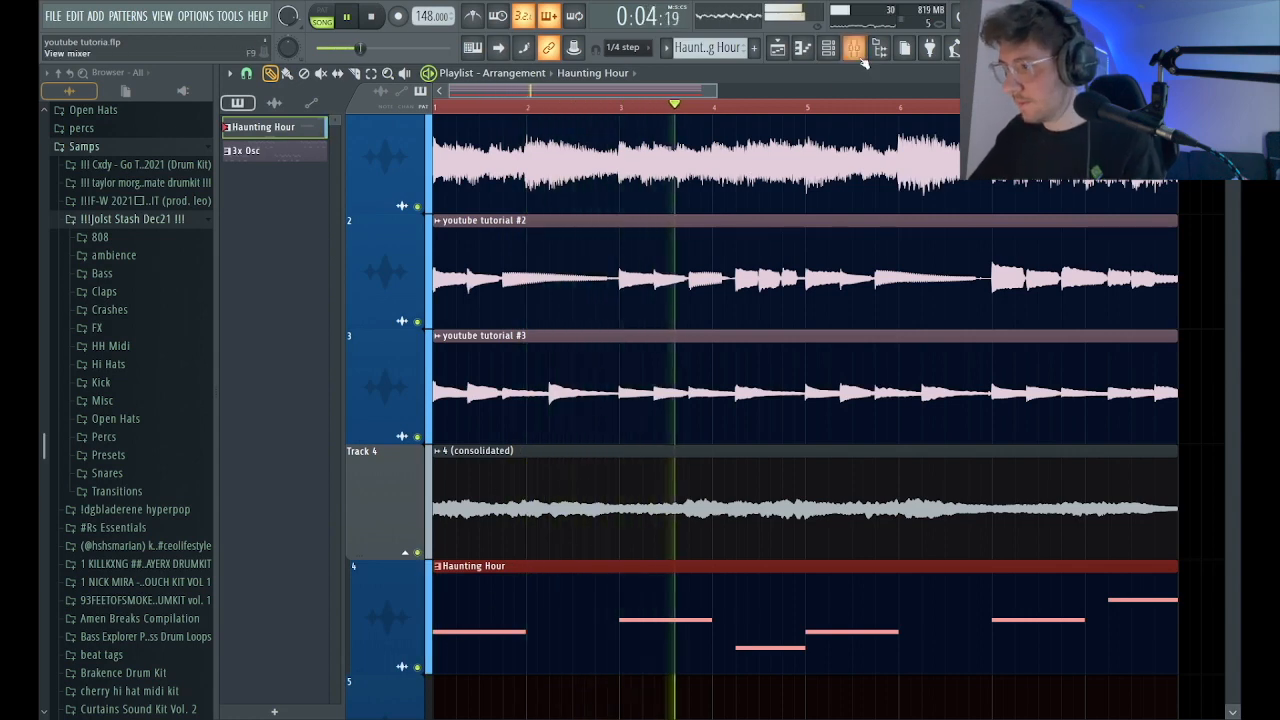
Route the 4 (consolidated) clip to mixer track 6 and restart playback.
key(F9)
key(F9)
double_click(594, 477)
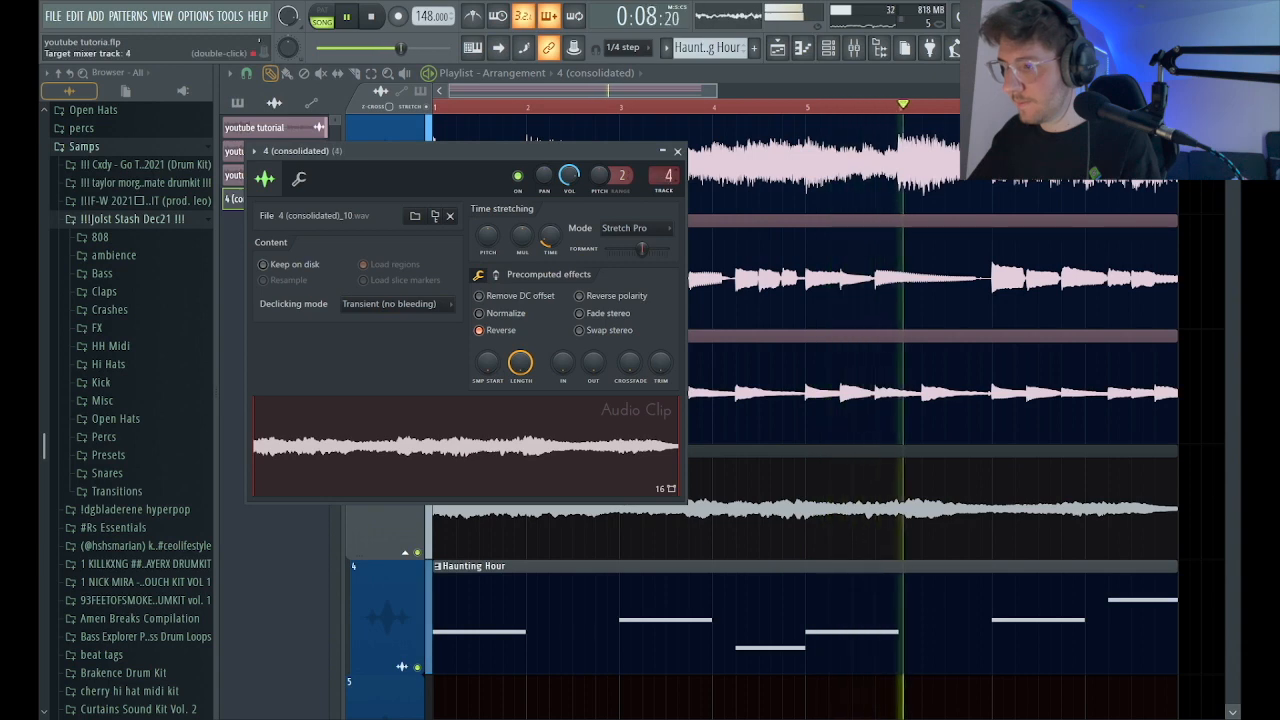
click(677, 151)
key(space)
key(space)
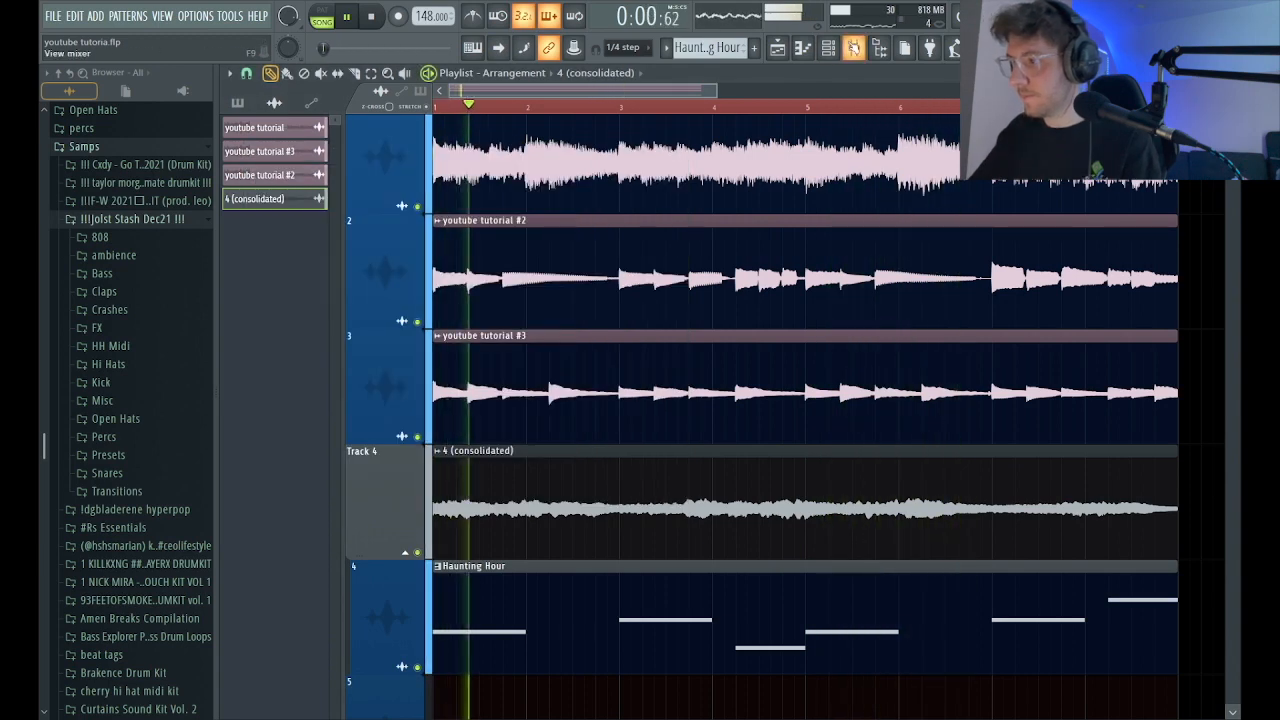
Delete the 3x Osc channel from the channel rack and route the Haunting Hour channel to mixer track 5.
key(F9)
key(F6)
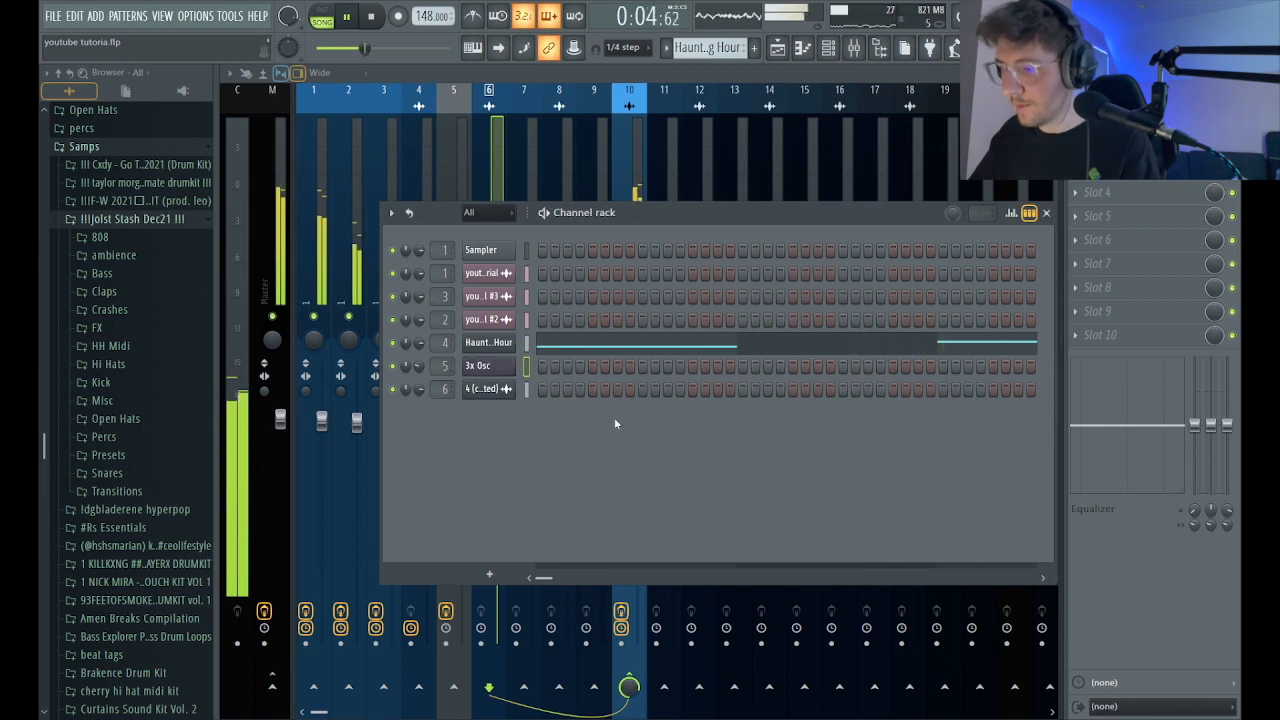
key(alt+Delete)
scroll(443, 343, up, 1)
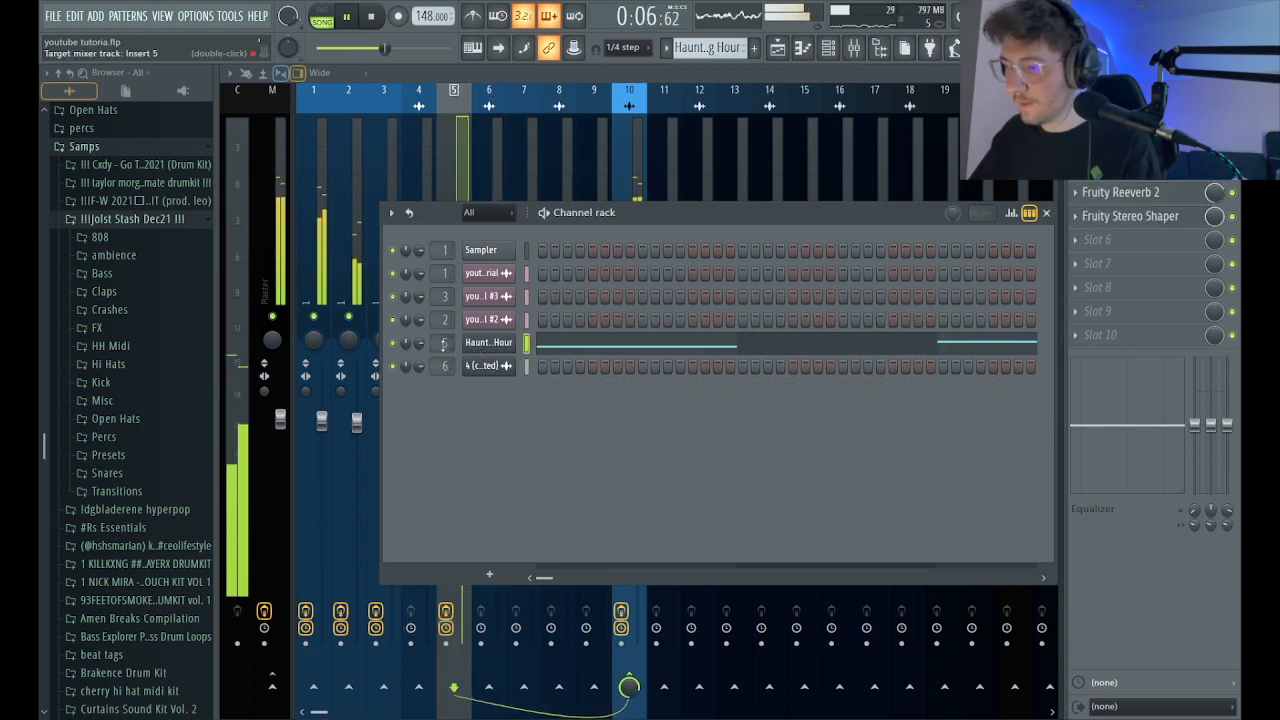
click(682, 190)
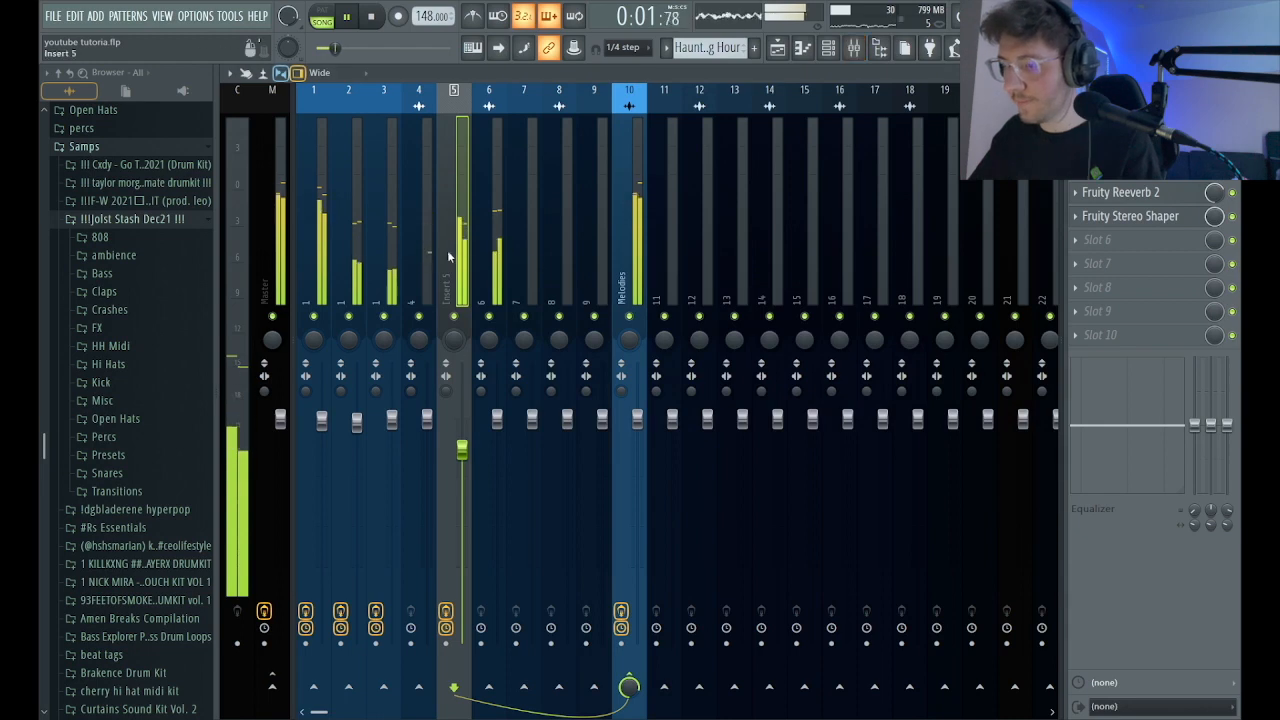
Reset mixer insert 4 to its default state and return to the playlist.
click(418, 258)
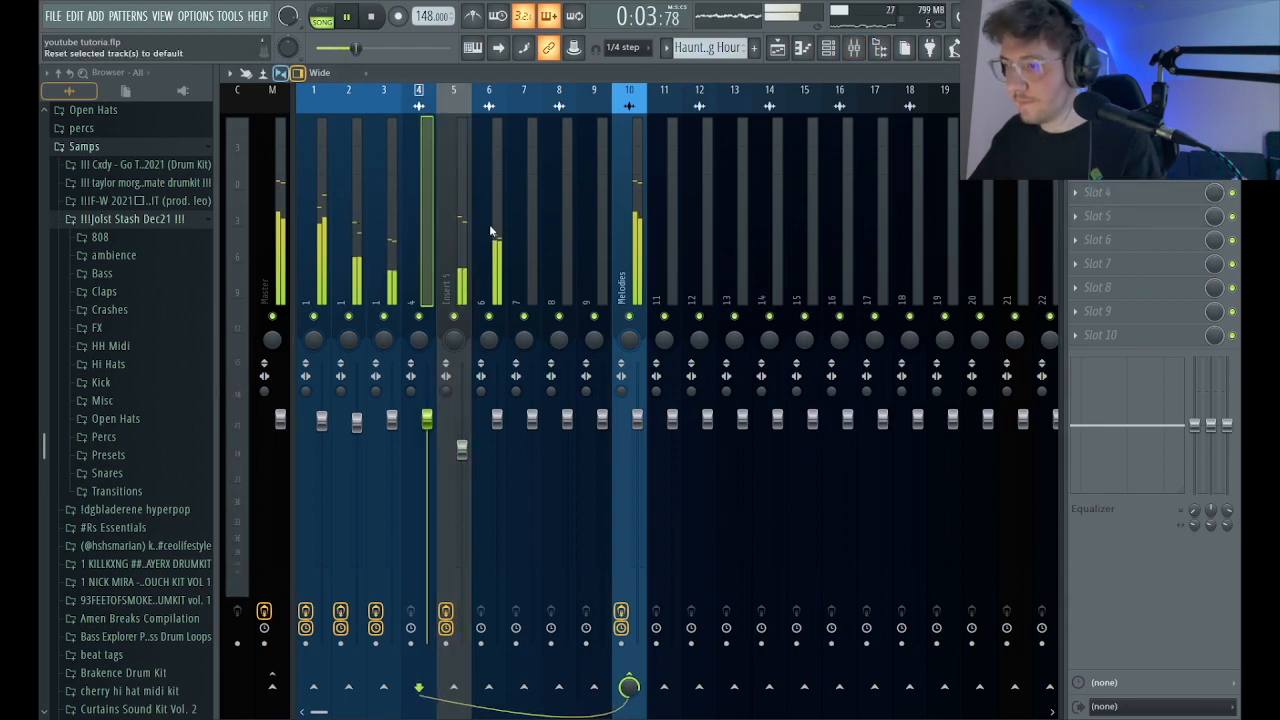
click(777, 47)
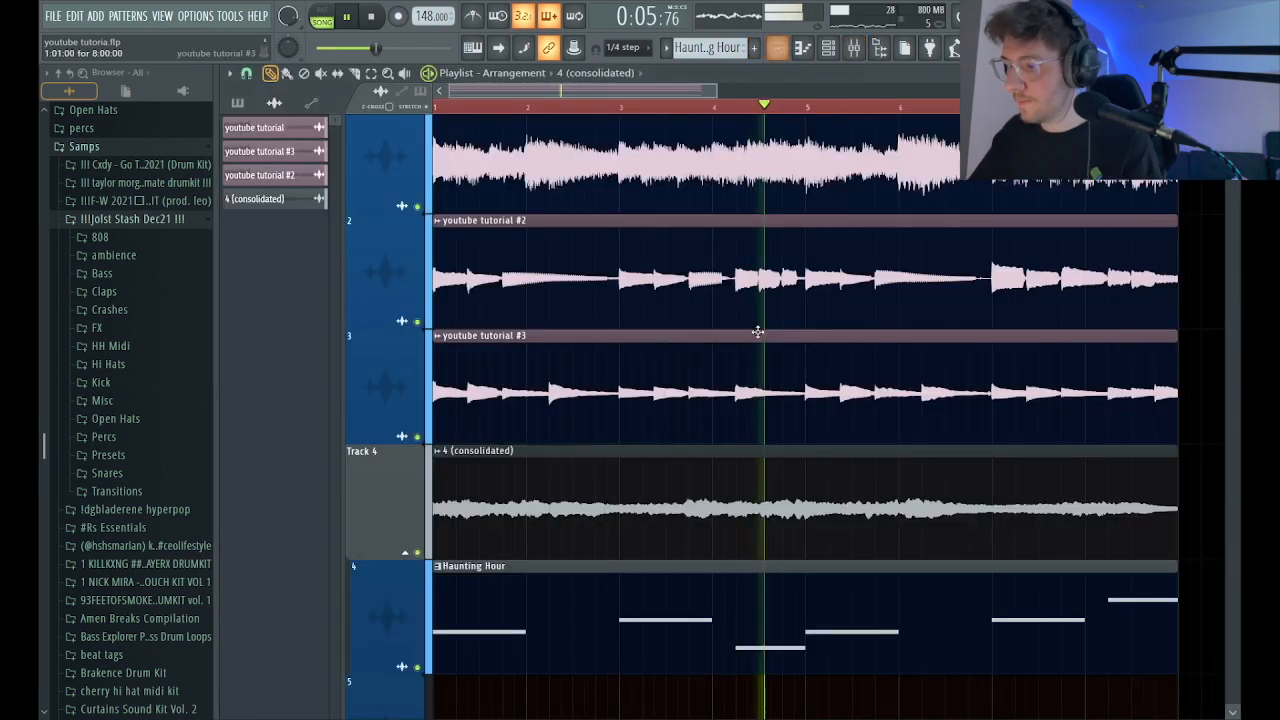
scroll(640, 465, down, 1)
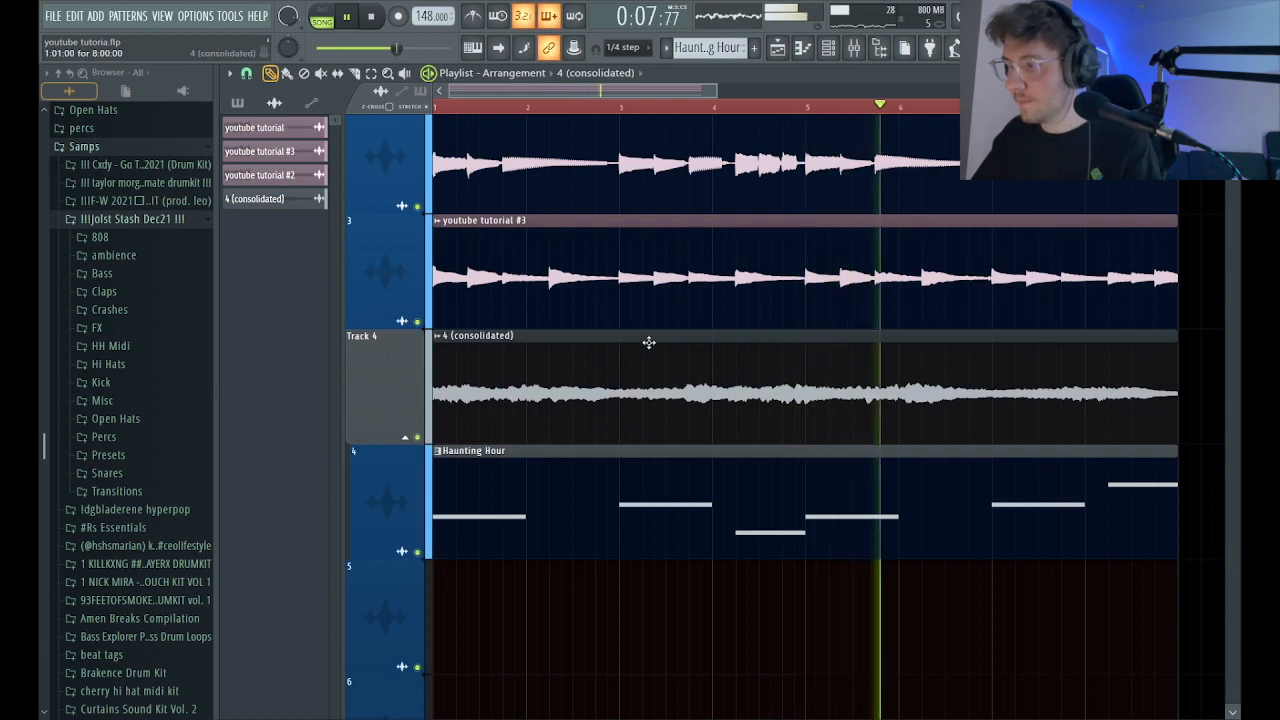
Solo mixer insert 6 and add Fruity Parametric EQ 2, cutting its lows and highs to leave only the mids.
key(F9)
key(space)
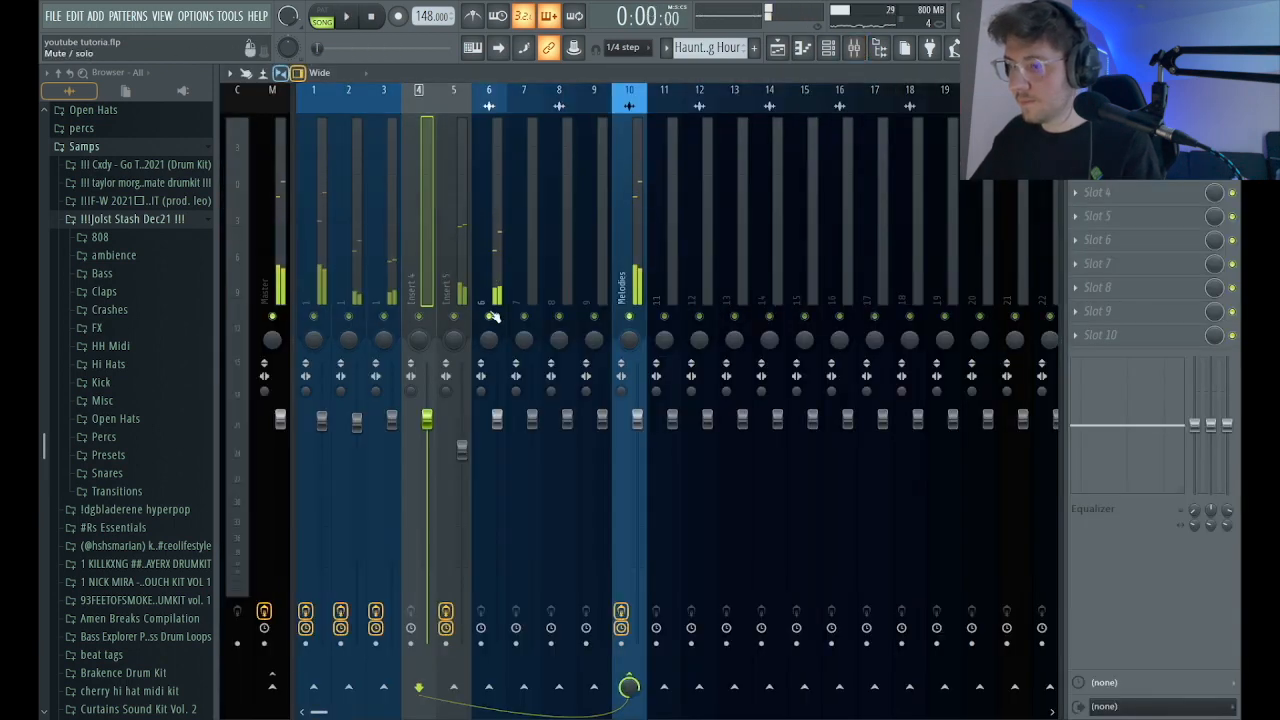
click(496, 308)
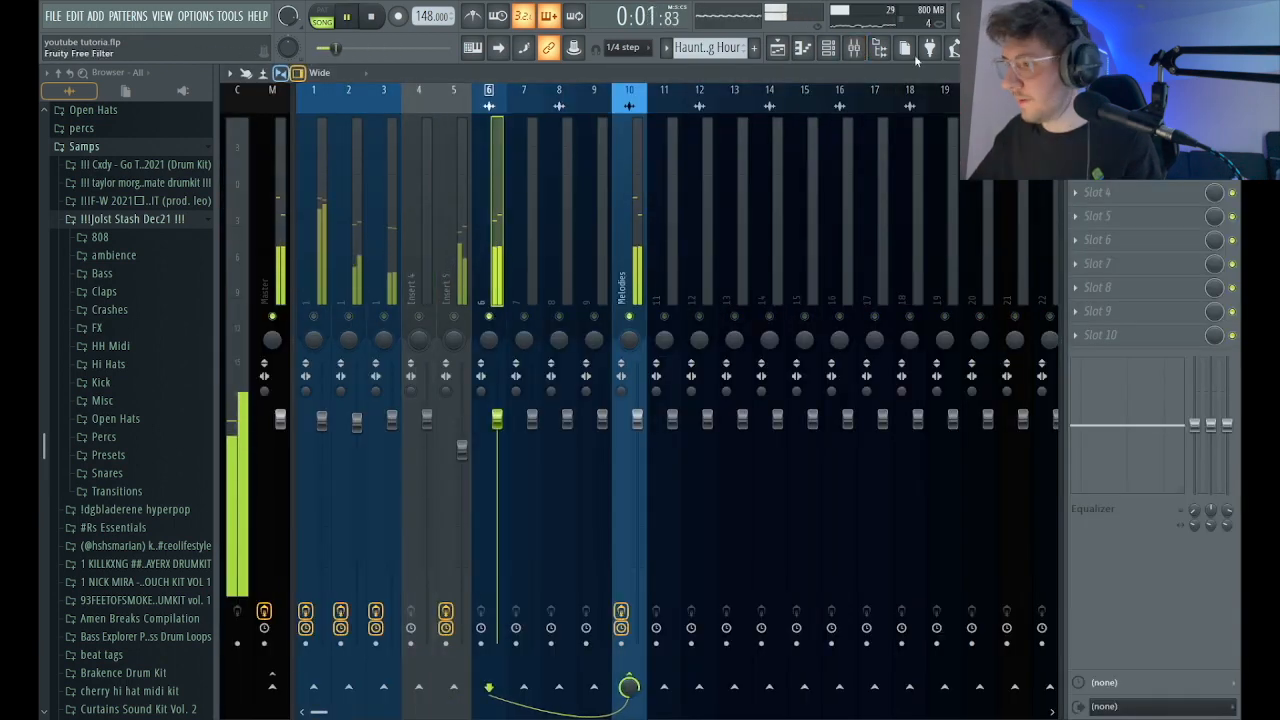
drag(558, 263, 519, 356)
drag(298, 263, 392, 356)
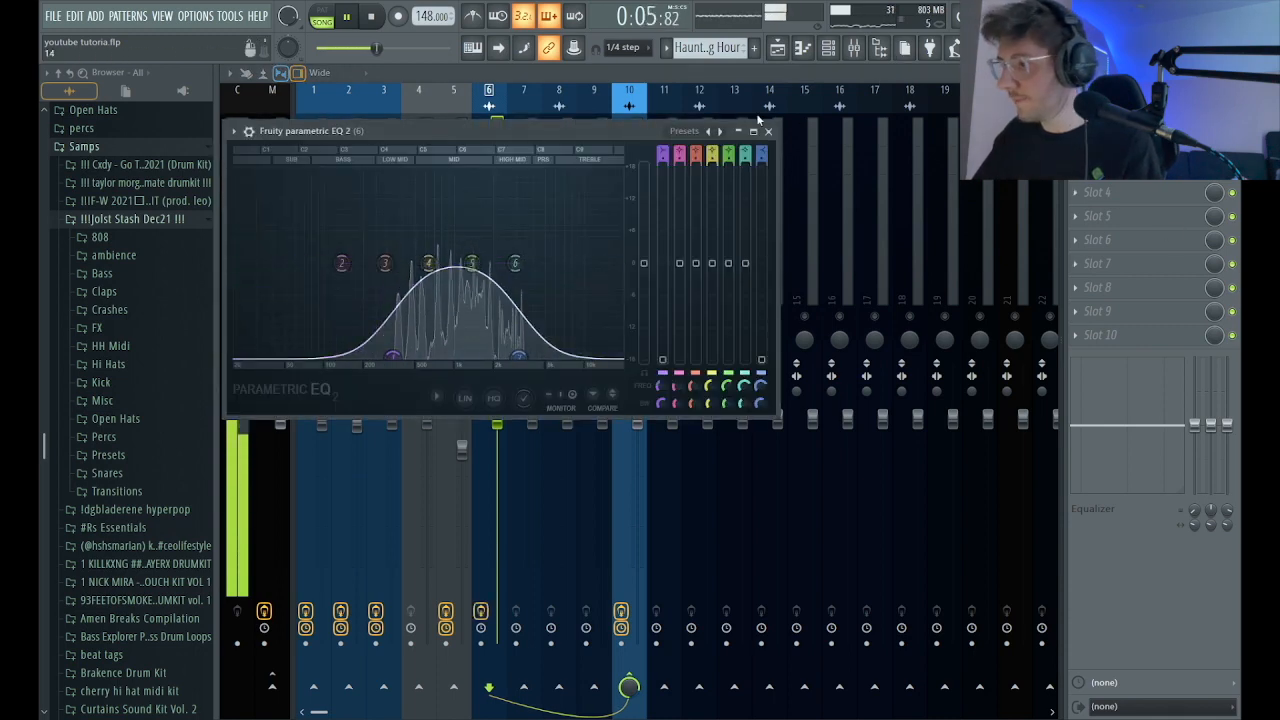
click(770, 132)
Add MRhythmizer to mixer insert 6 and choose the Syncopes 8 anti time sequence.
click(1118, 183)
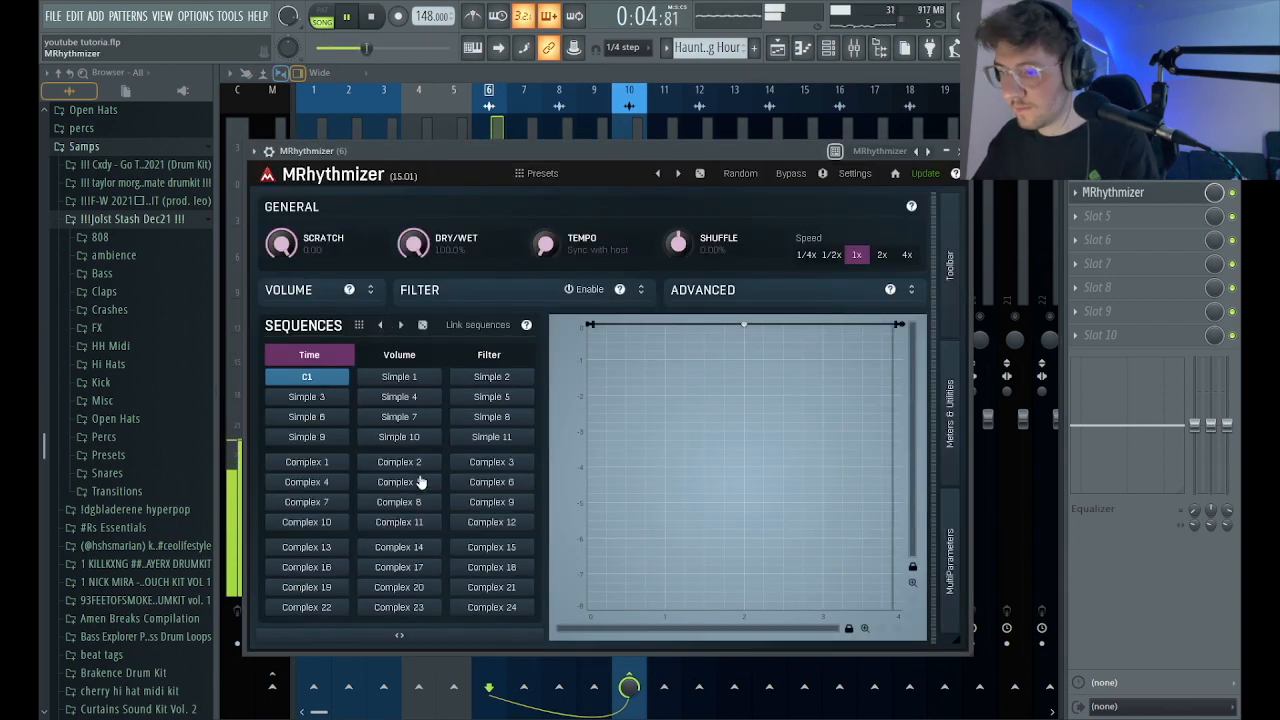
click(420, 482)
click(380, 327)
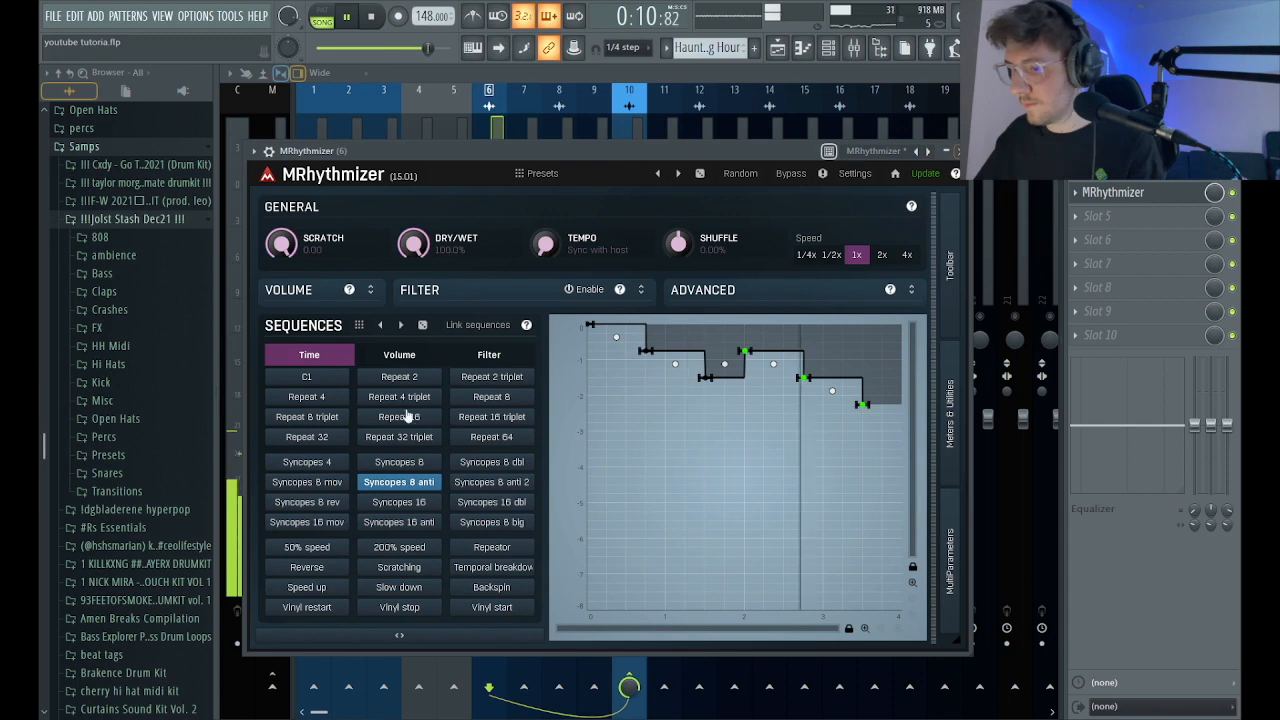
click(957, 152)
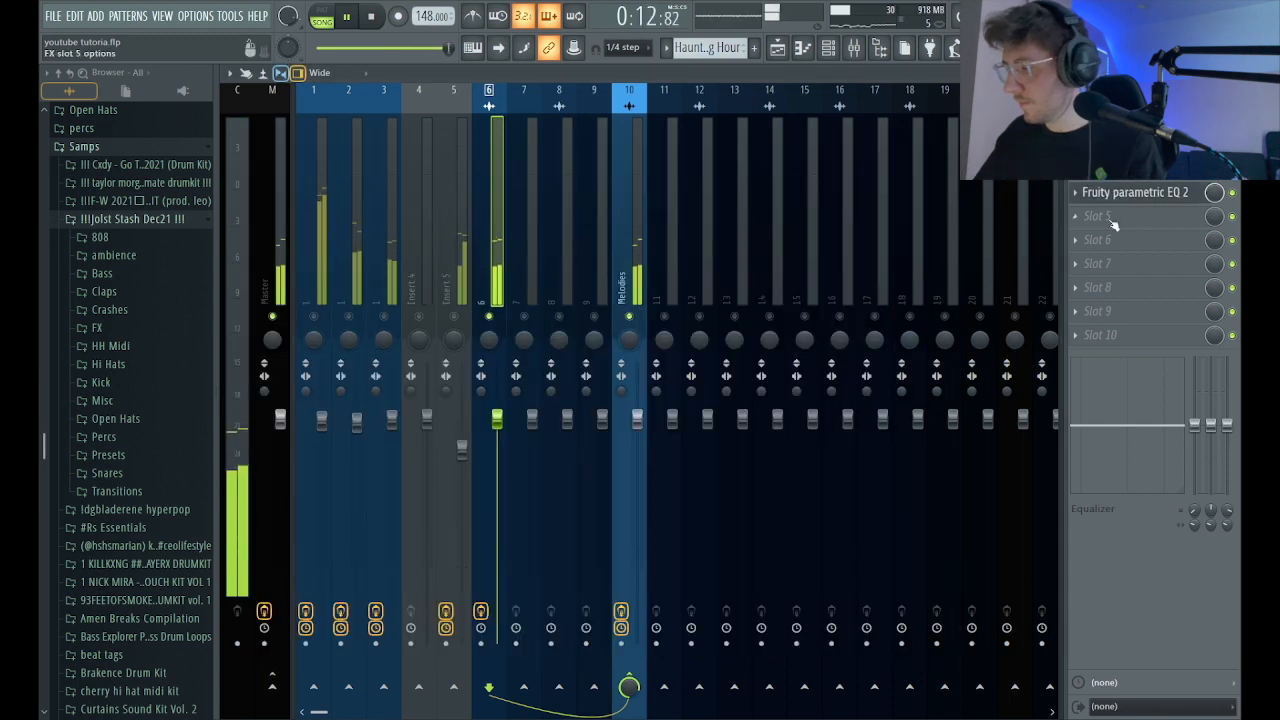
Add a second Fruity Parametric EQ 2 to insert 6 with the 40Hz + 18kHz cut preset and narrow its high-pass and low-pass bands.
click(871, 90)
click(734, 173)
click(785, 239)
drag(614, 316, 536, 302)
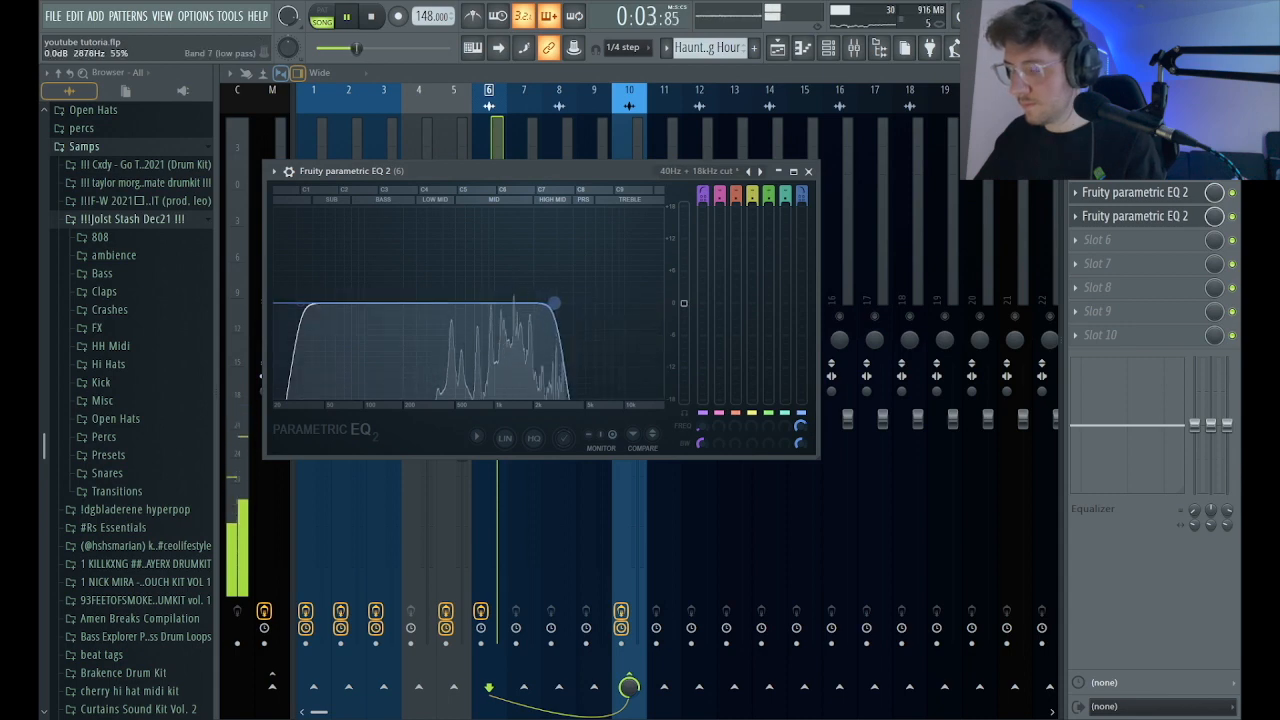
drag(328, 301, 549, 303)
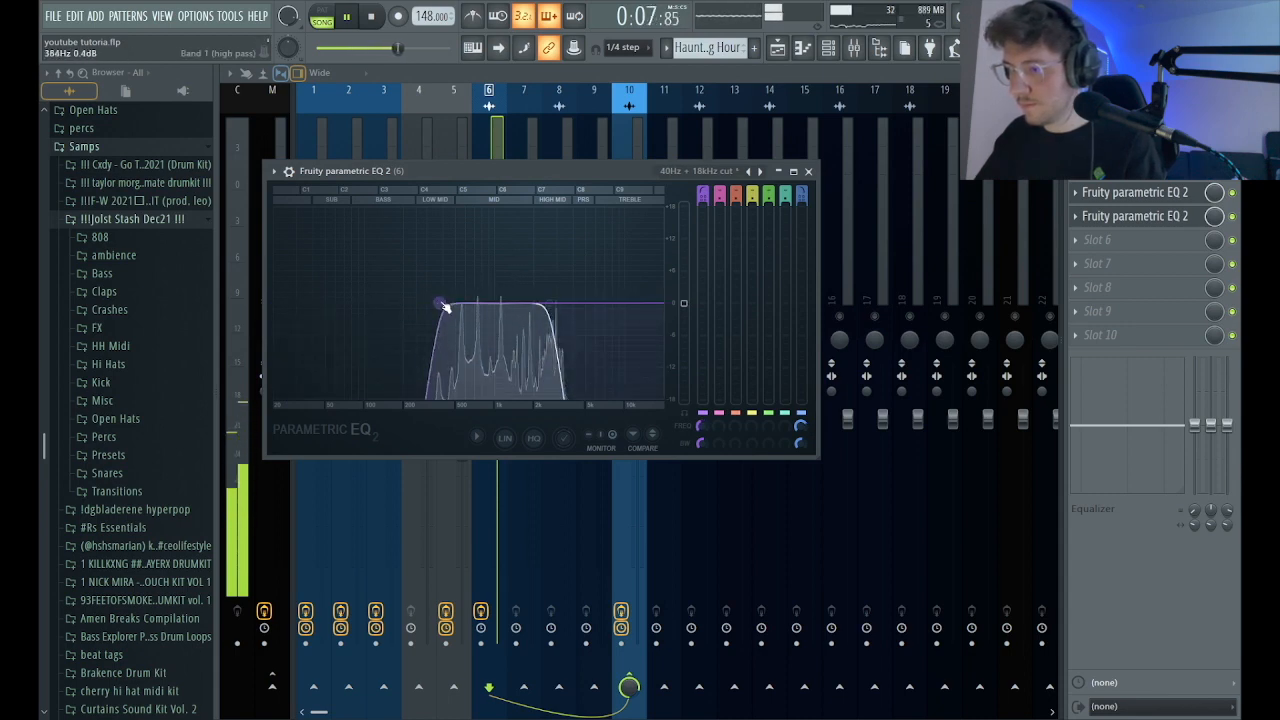
drag(440, 304, 429, 304)
drag(544, 302, 580, 357)
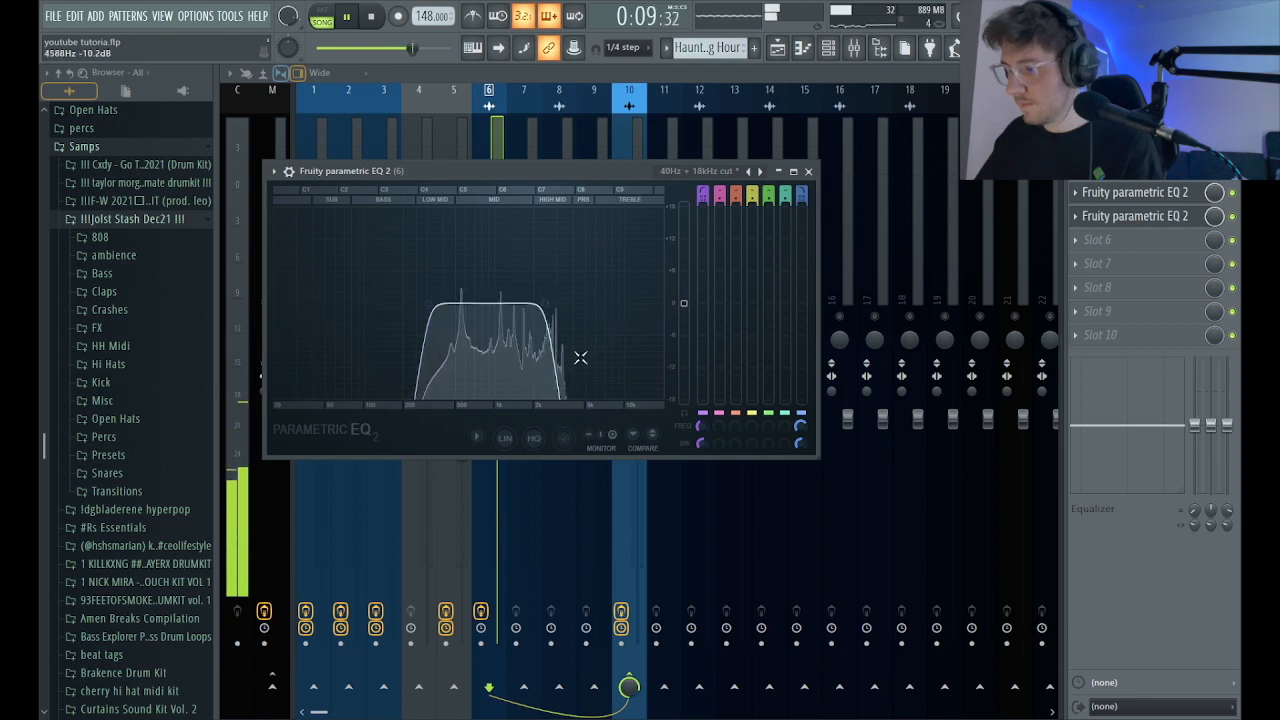
Add soothe2_x86 to slot 6 of mixer insert 6 and adjust its processing.
click(1119, 226)
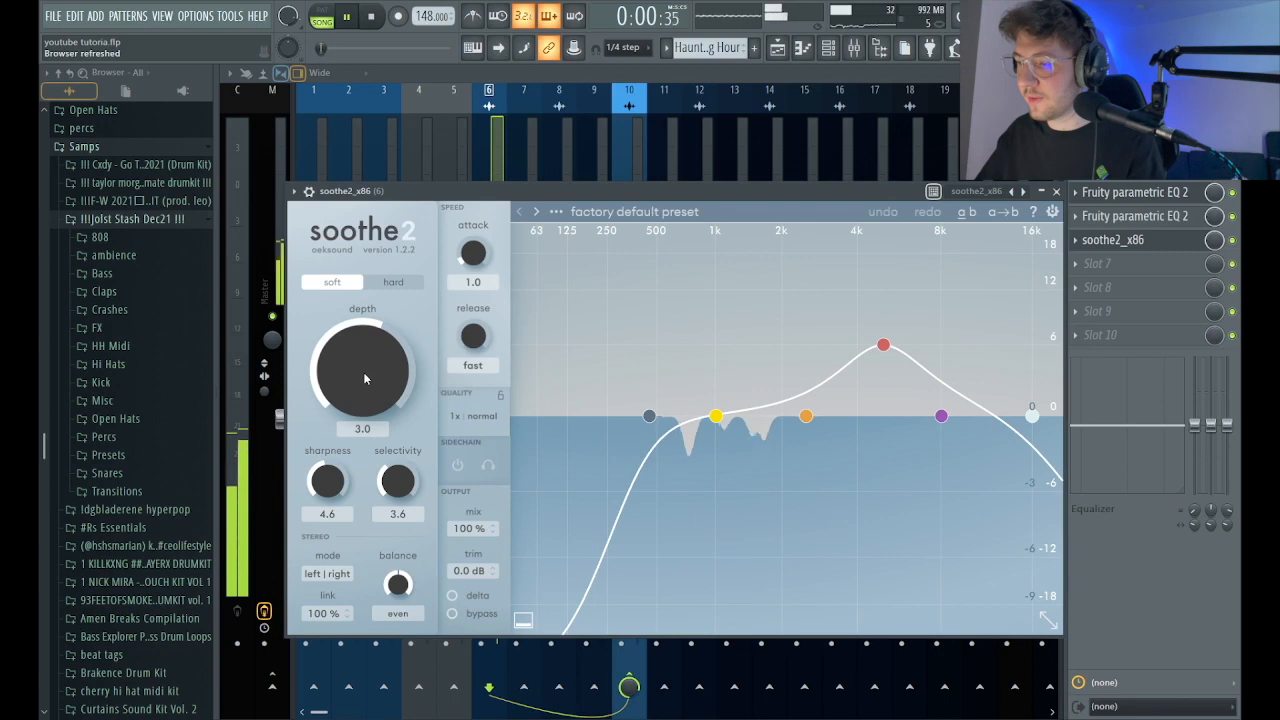
drag(363, 372, 398, 344)
click(1056, 190)
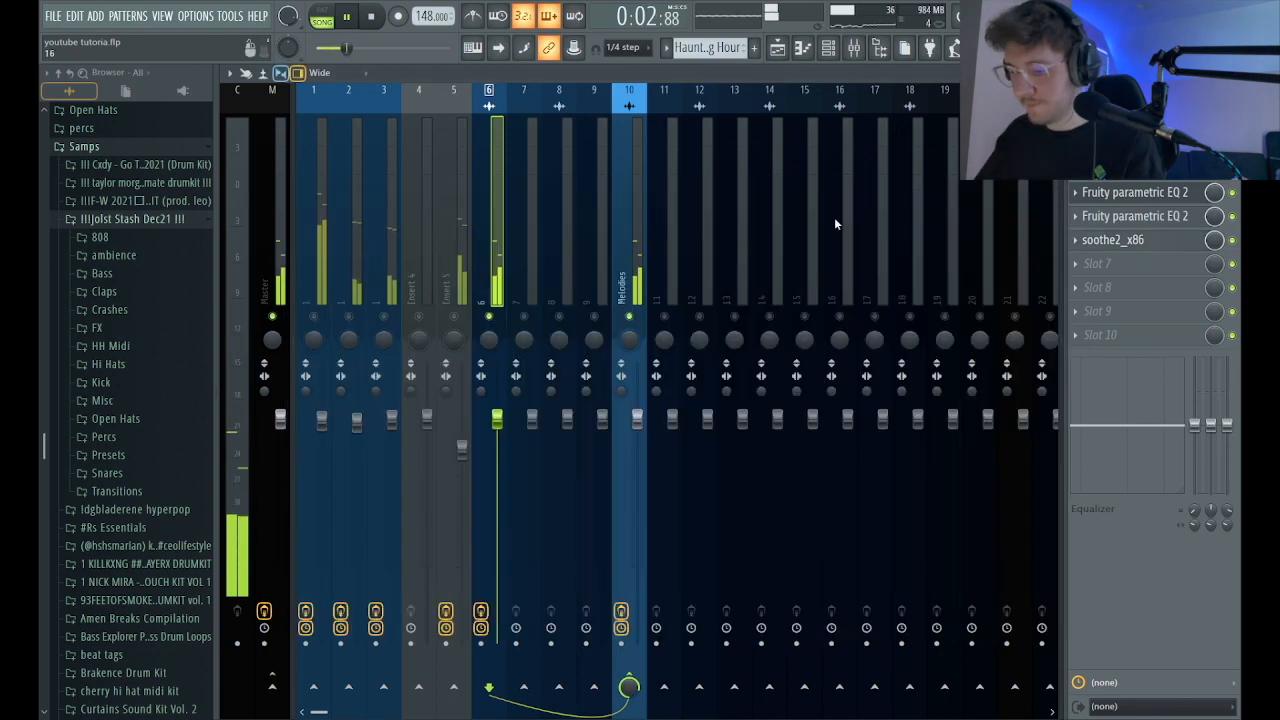
Raise mixer insert 6's volume to about 1.6 dB, listen with the full mix, and stop playback in the playlist.
key(F5)
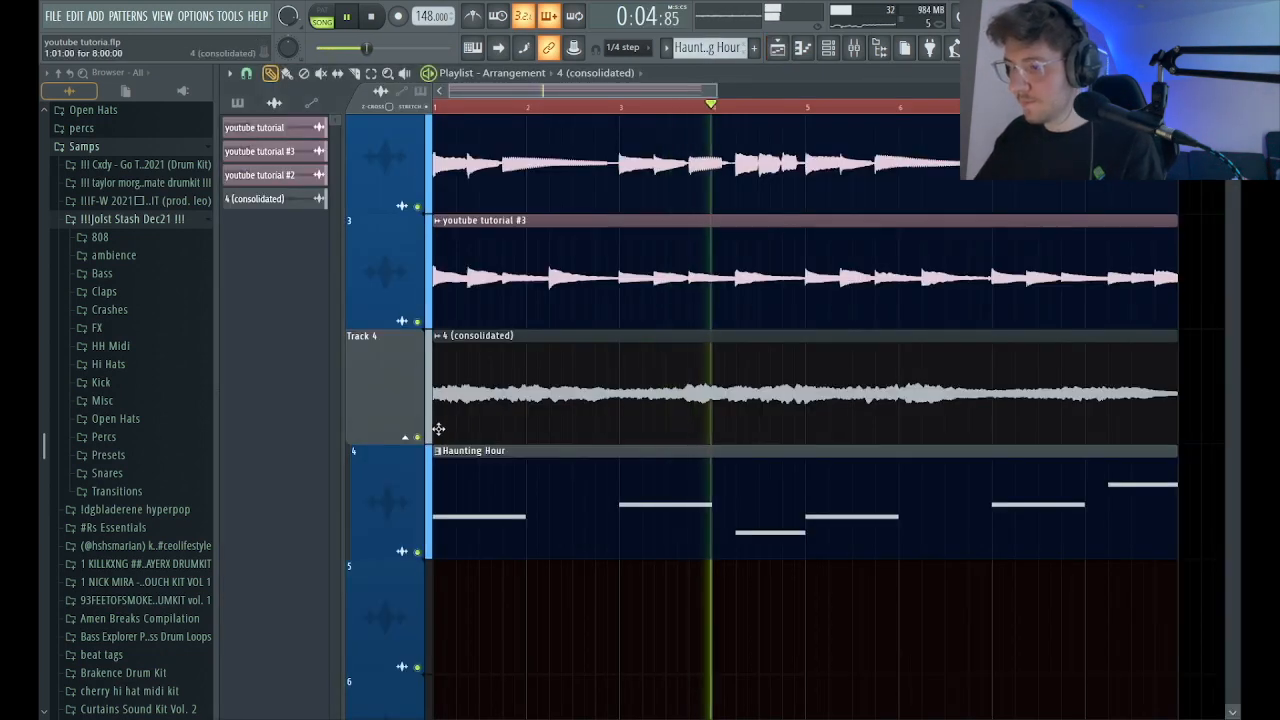
click(855, 48)
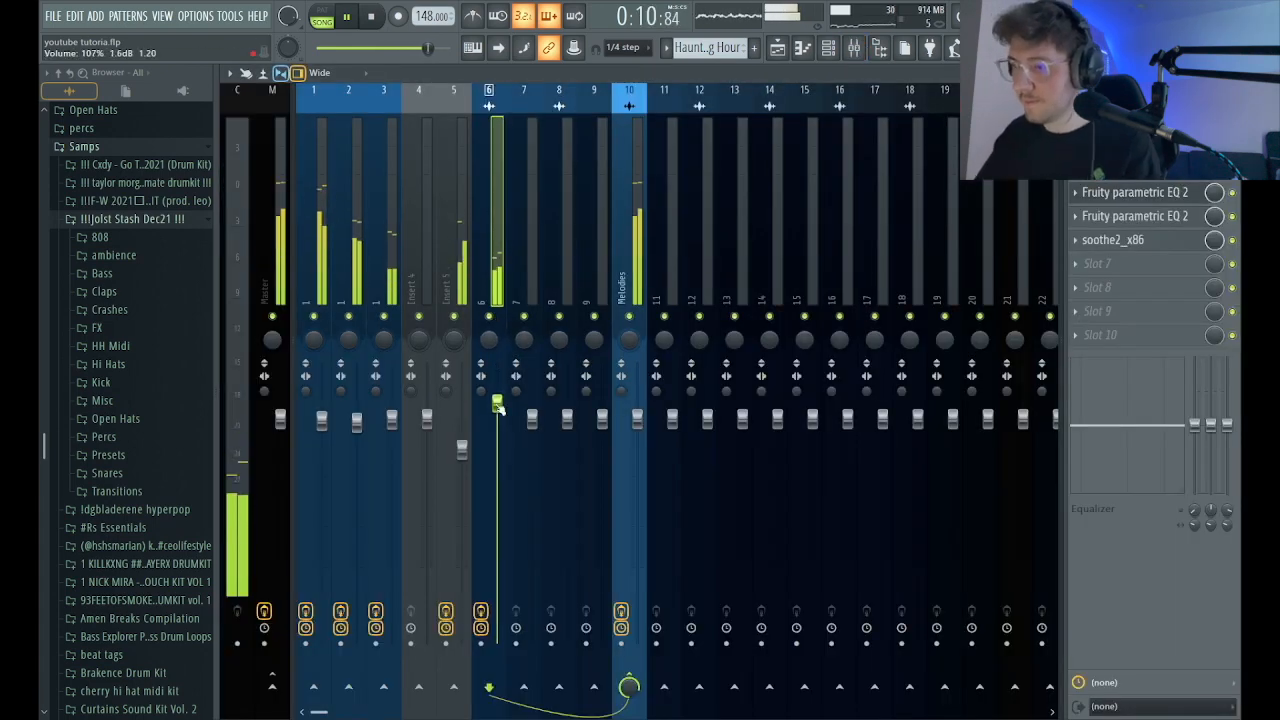
click(787, 48)
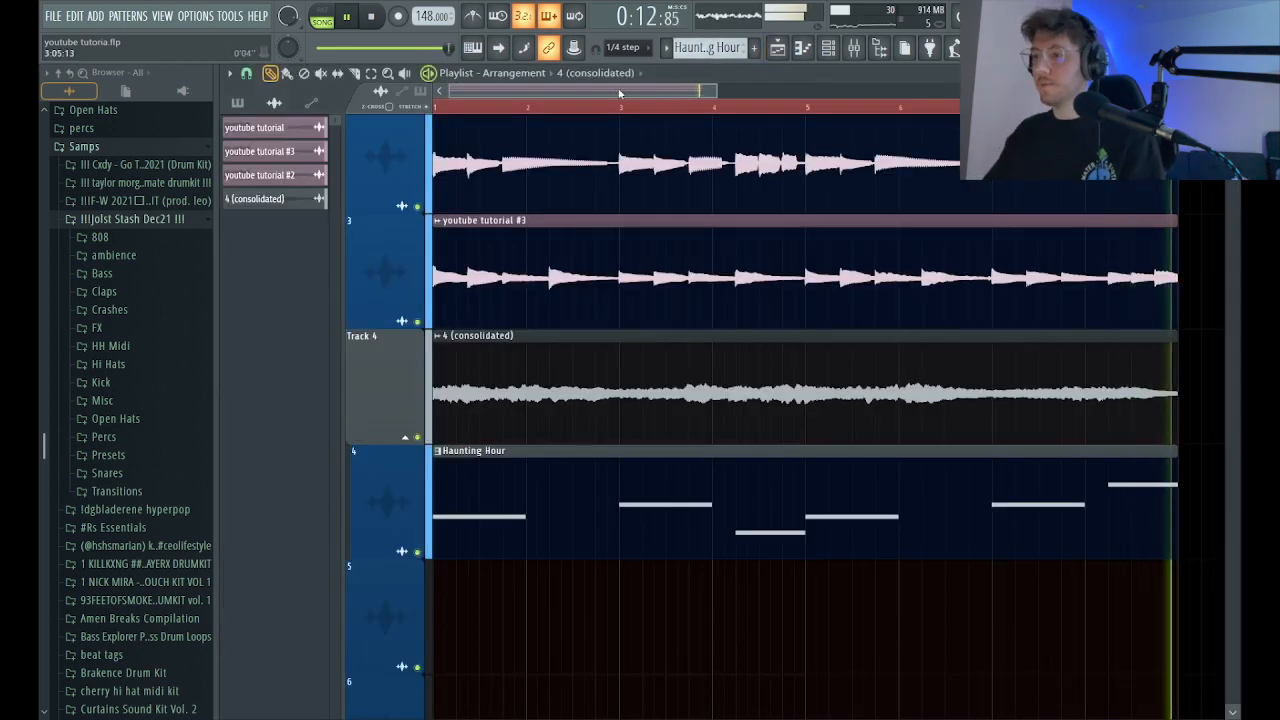
key(space)
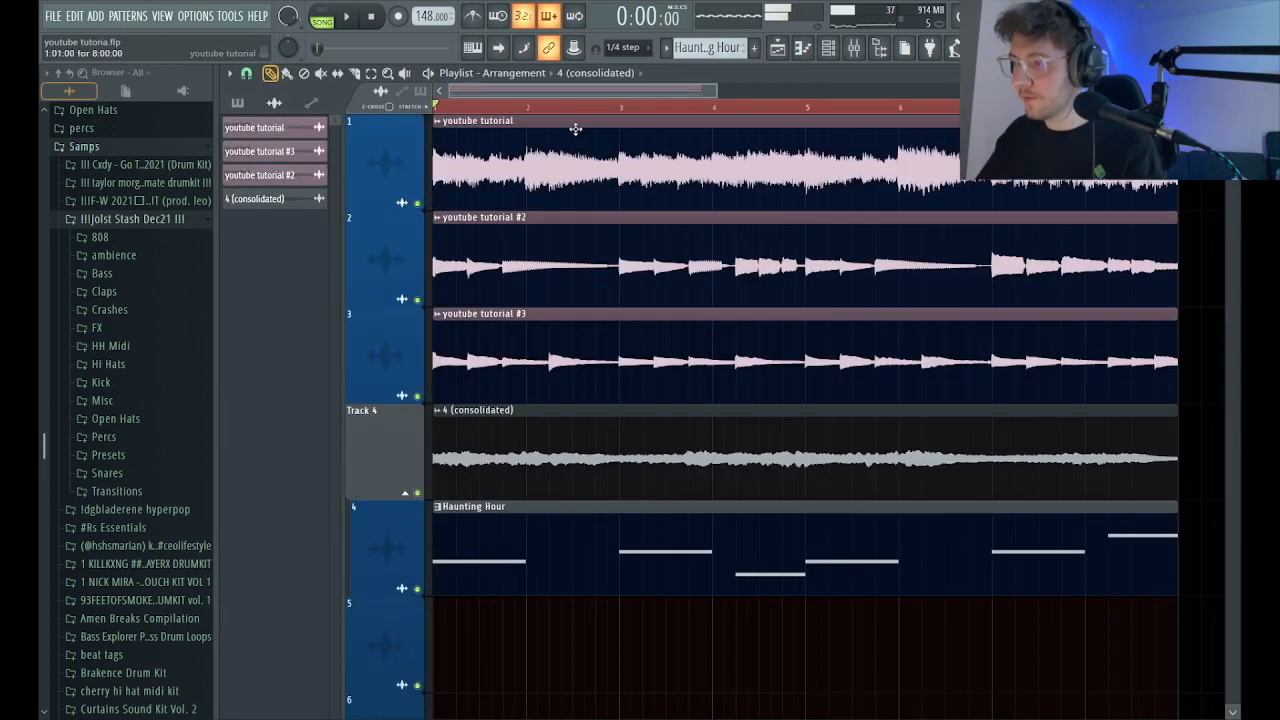
Route the melody inserts to mixer insert 10, named Melodies, and play the full arrangement in the playlist.
scroll(562, 91, down, 1)
scroll(874, 127, down, 2)
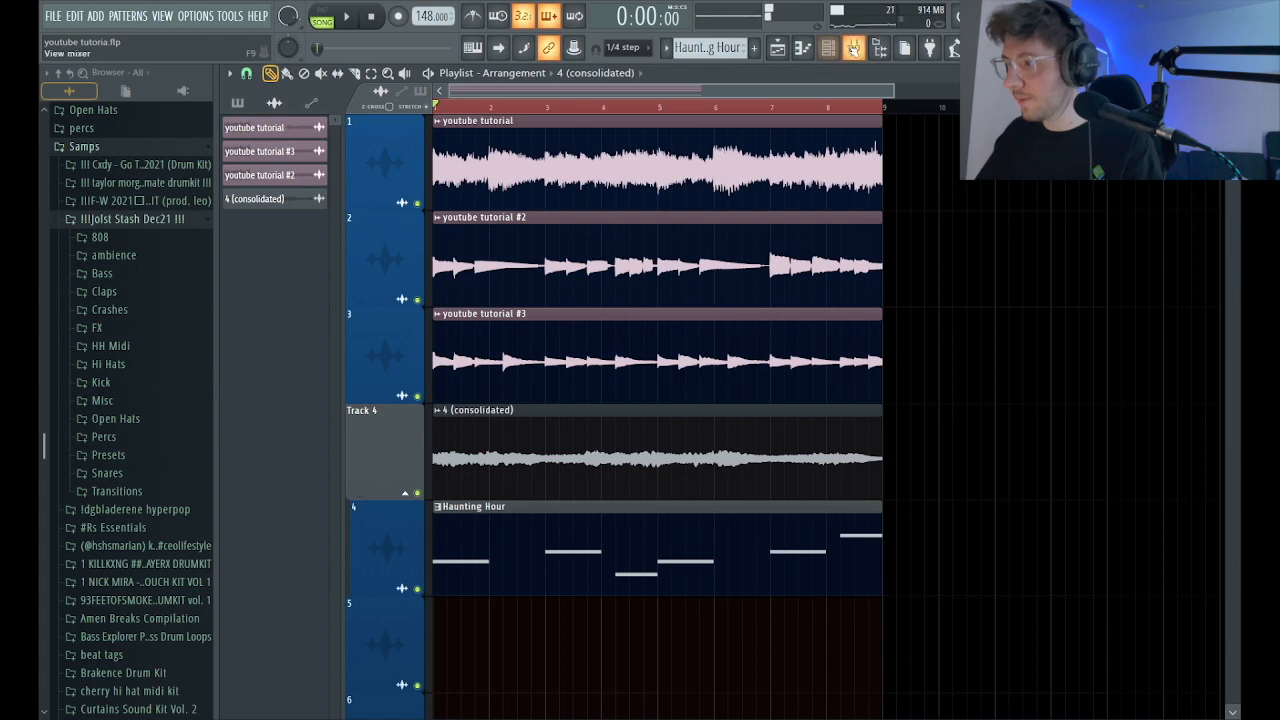
click(853, 48)
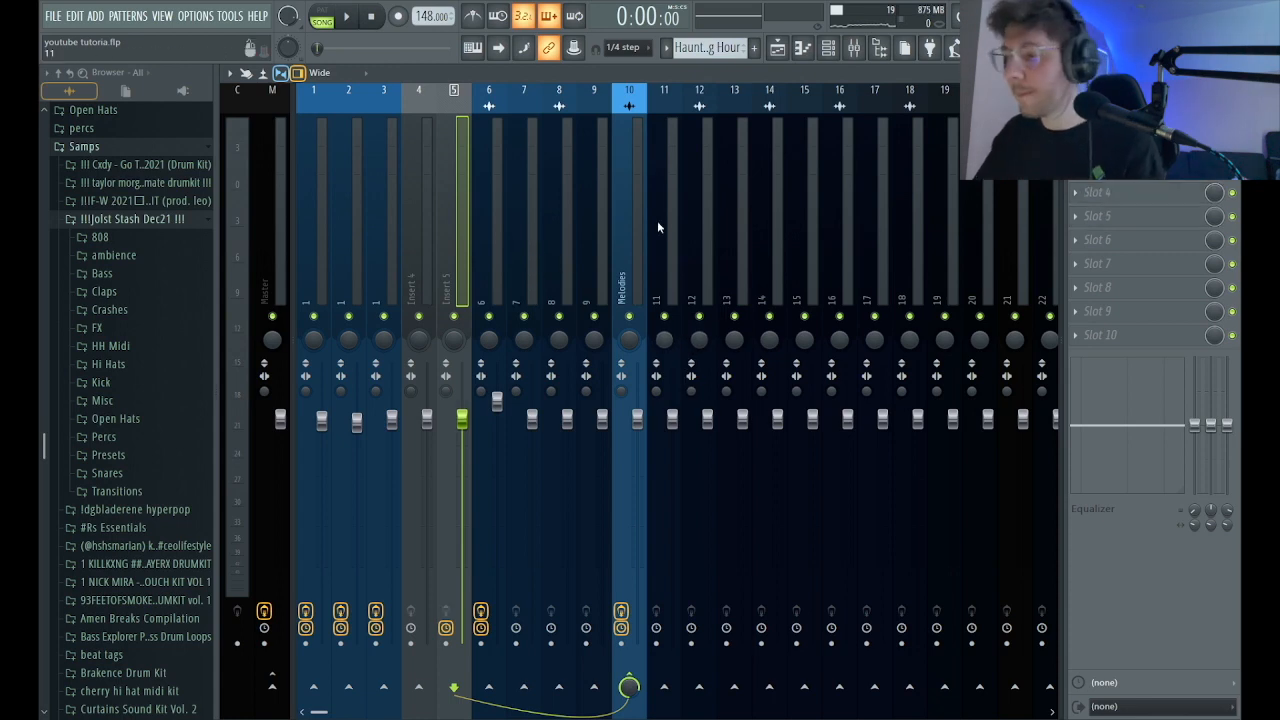
key(space)
click(779, 50)
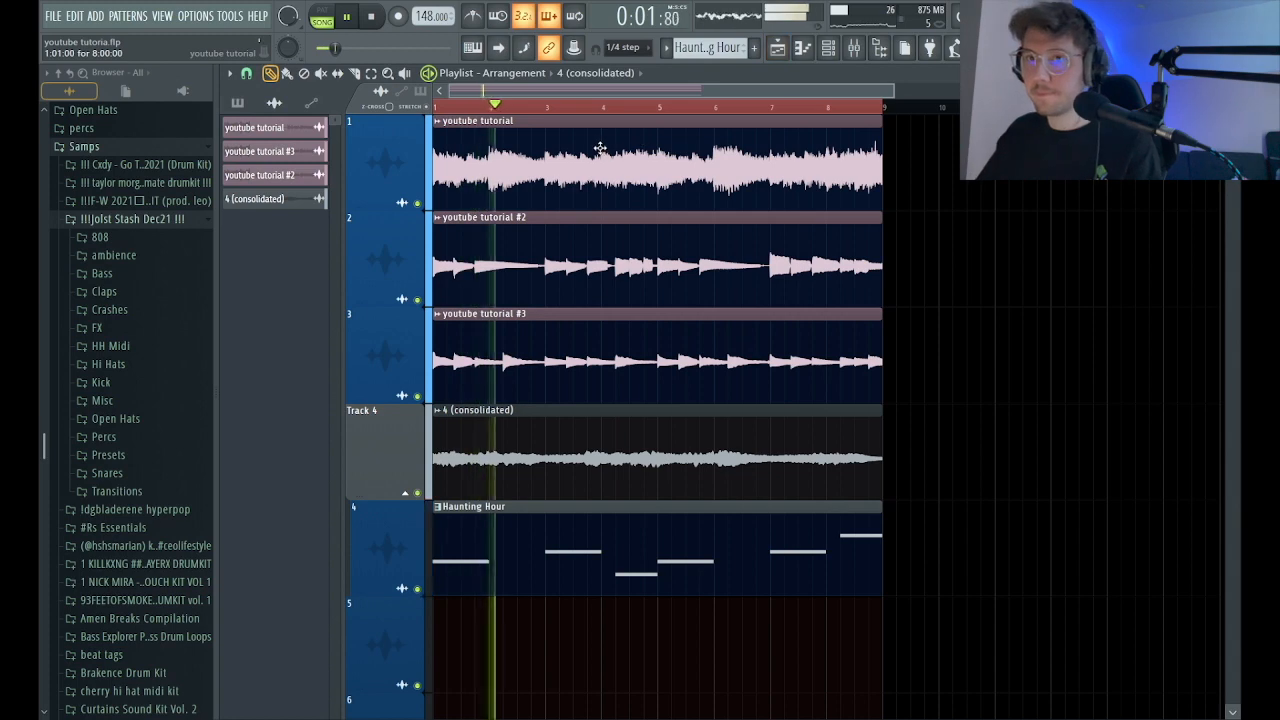
scroll(547, 93, down, 2)
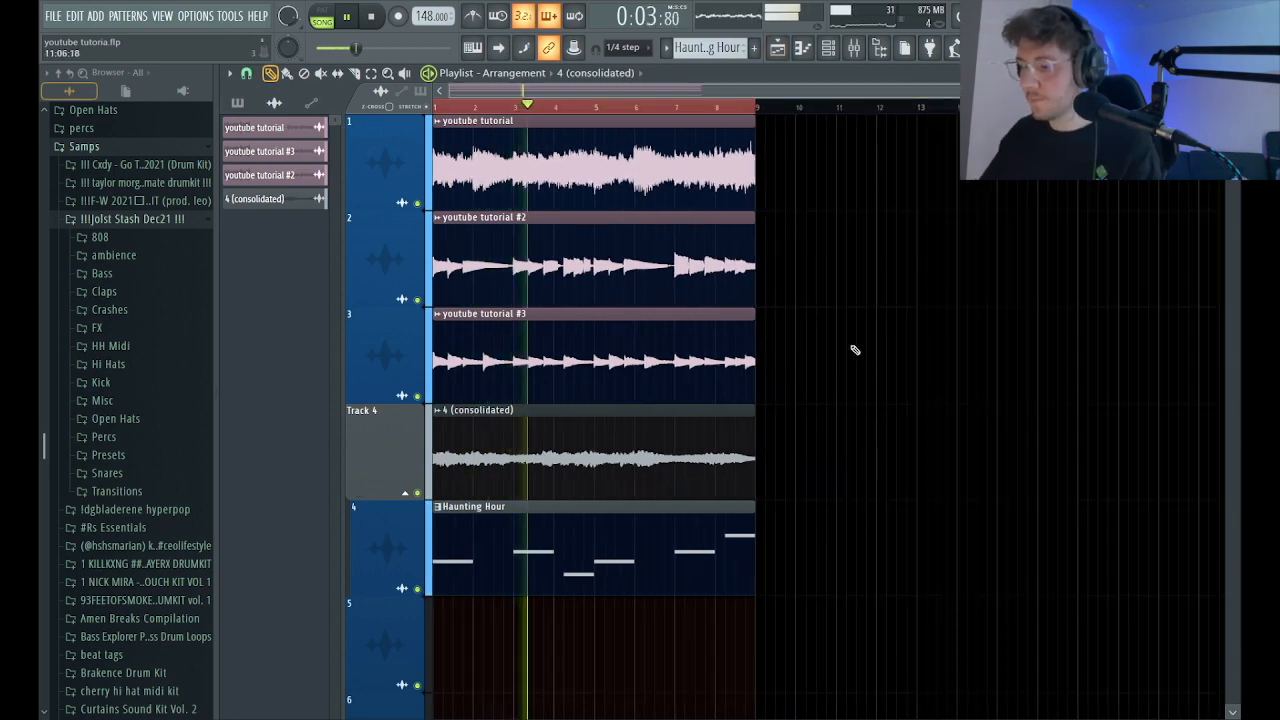
scroll(622, 110, down, 2)
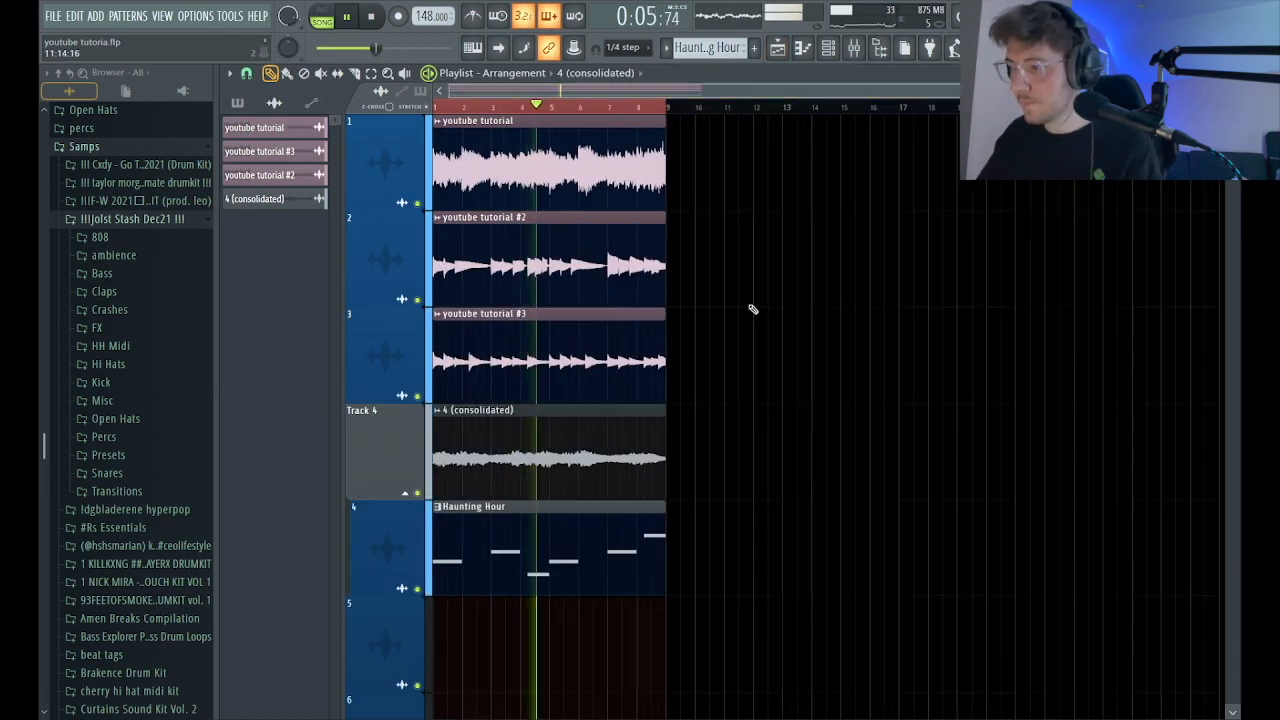
Lower mixer insert 5's volume to about -5.4 dB, listen to it with the playlist, and stop playback.
click(853, 49)
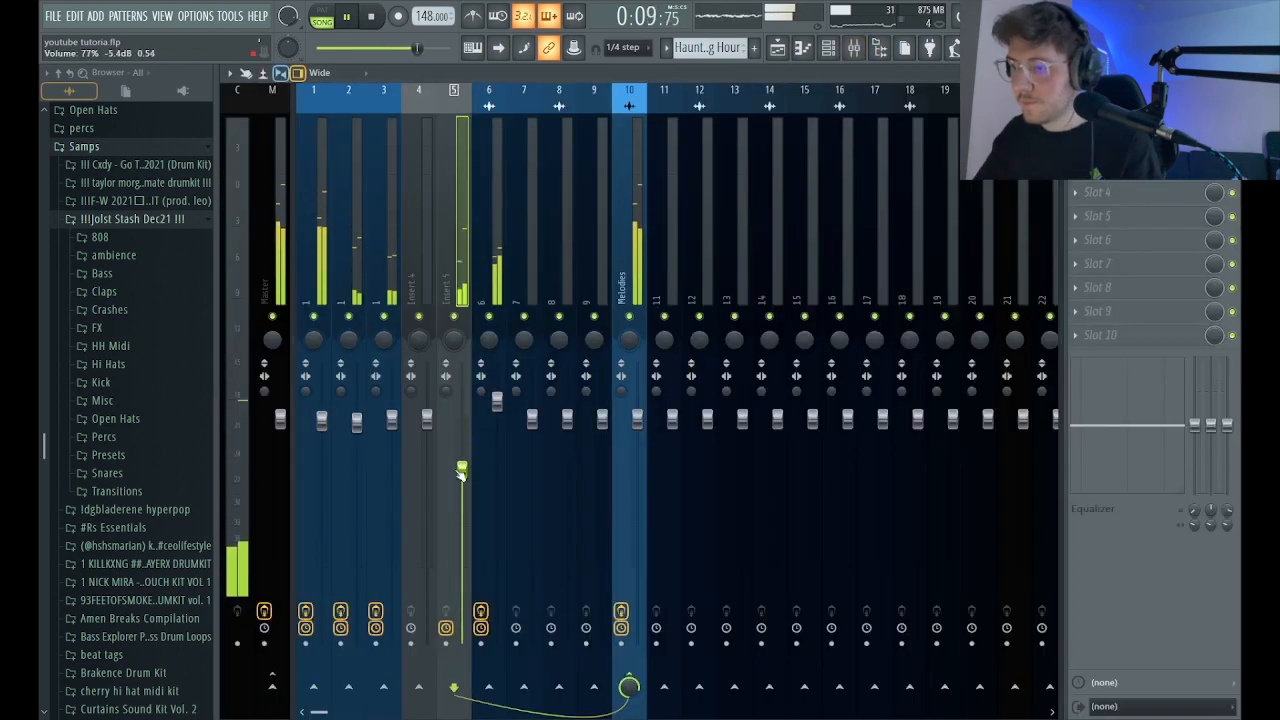
click(784, 50)
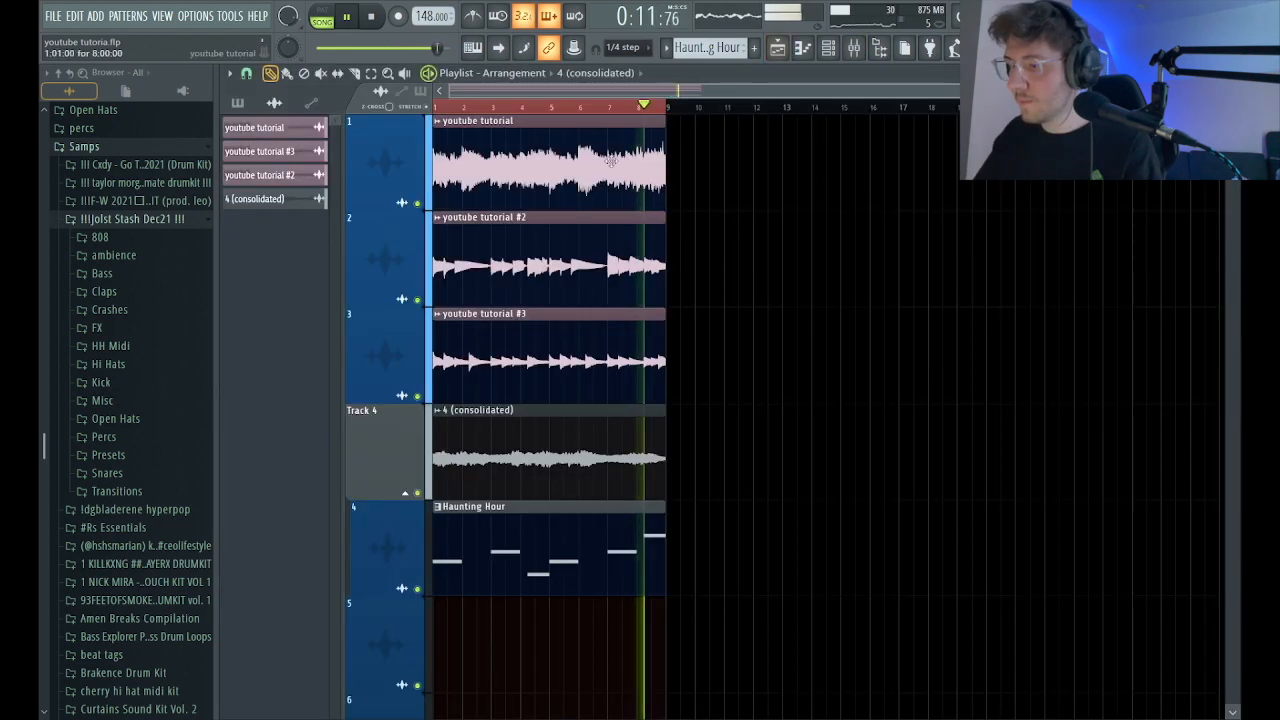
key(space)
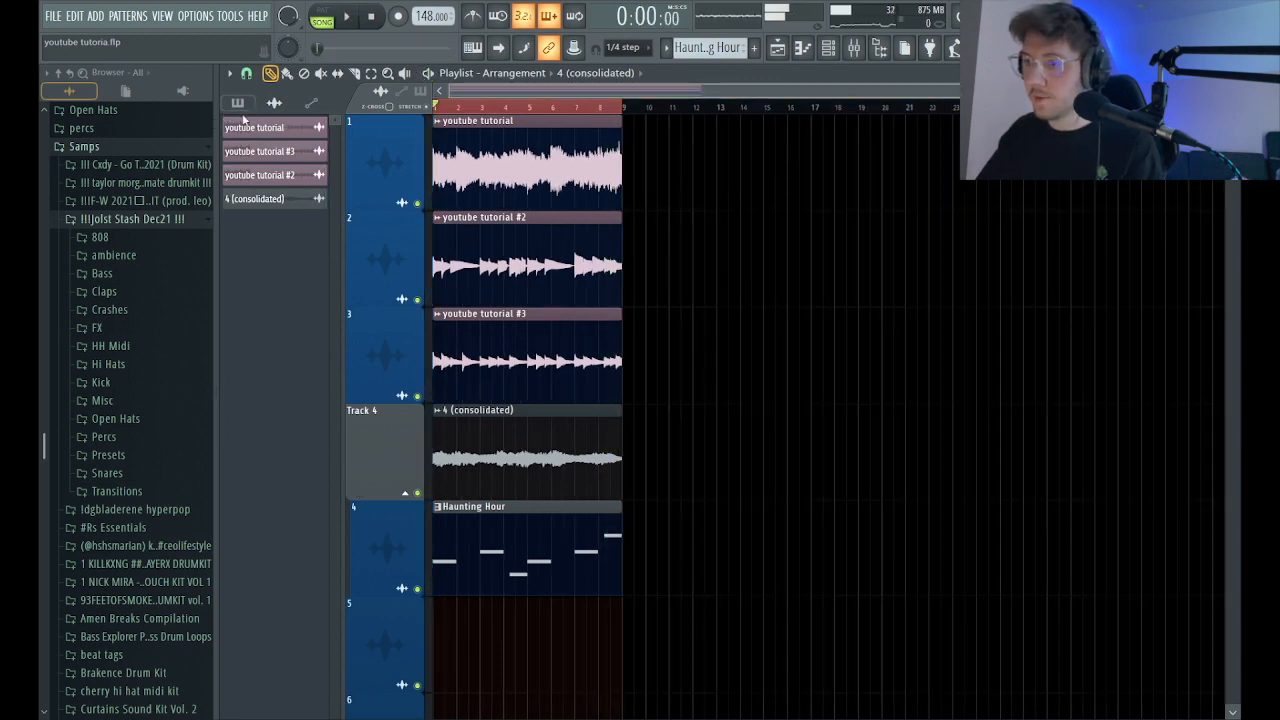
Consolidate the soloed 4 (consolidated) track to new audio, and delete the muted source clip together with its leftover Track 5.
click(240, 103)
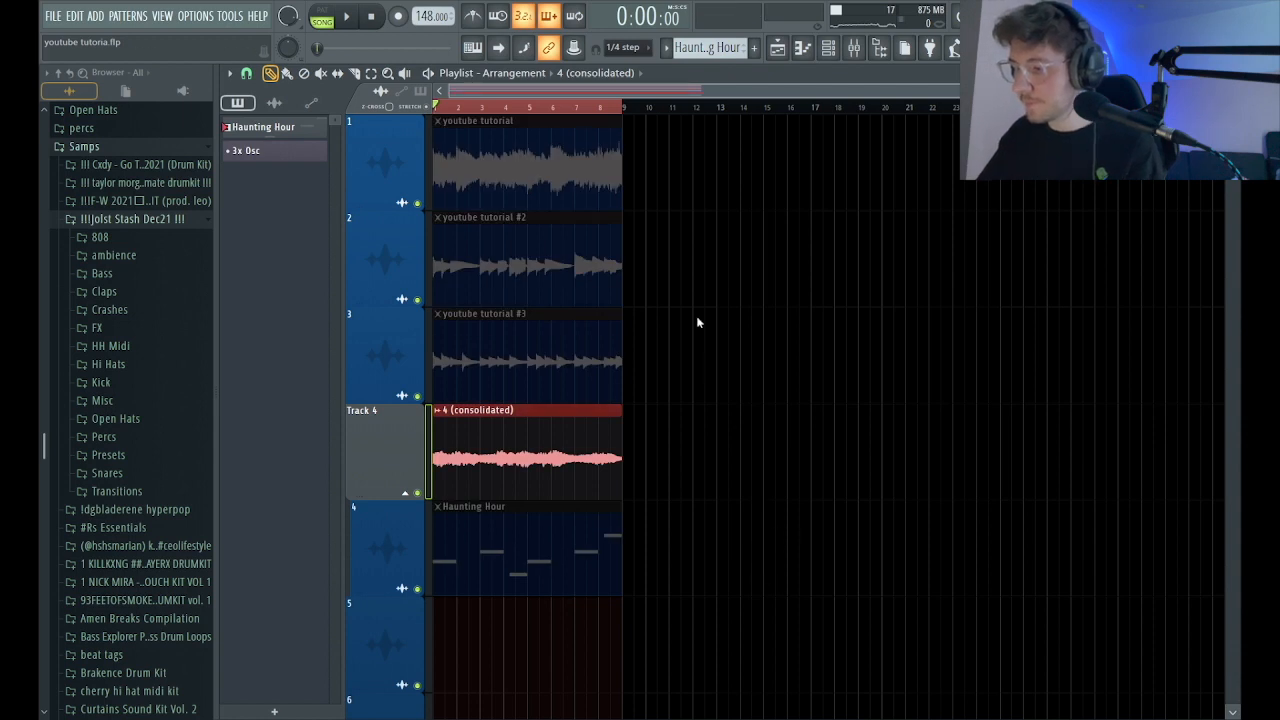
click(779, 50)
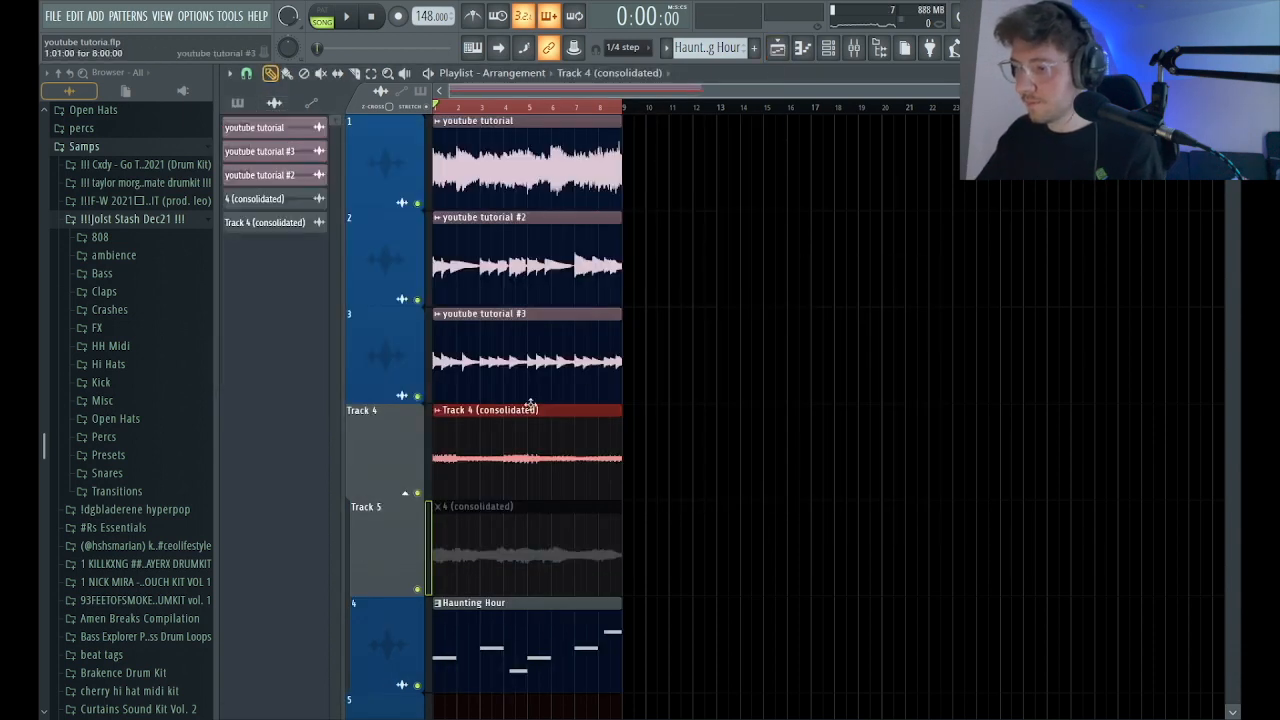
key(space)
right_click(580, 553)
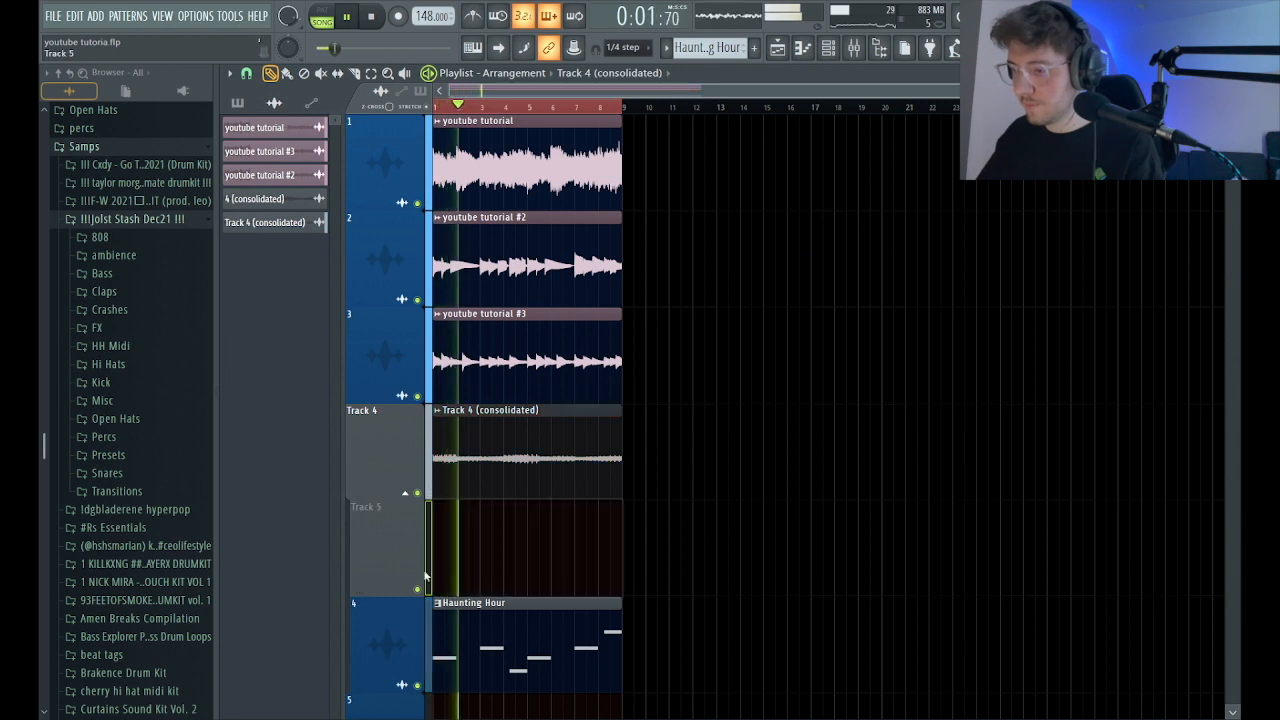
drag(476, 474, 476, 546)
right_click(390, 441)
click(560, 540)
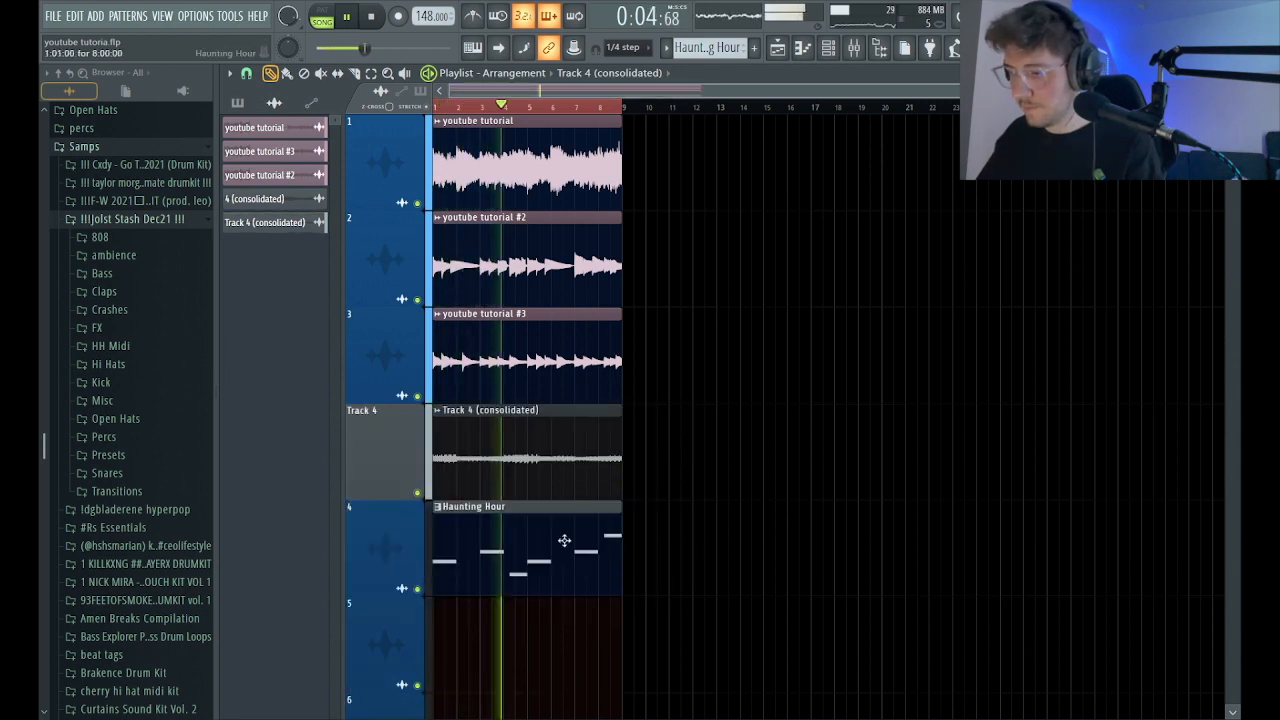
Solo Track 4 to hear the newly consolidated clip alone, and bring the other tracks back in.
right_click(418, 493)
click(608, 107)
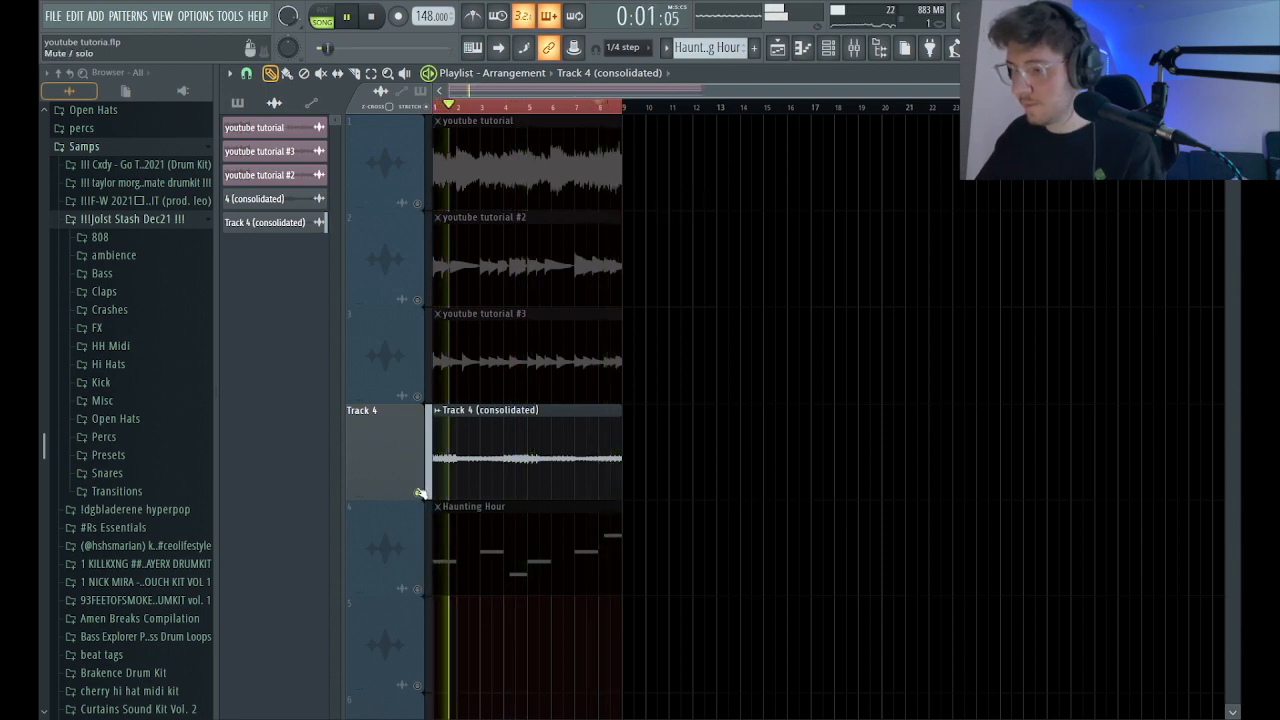
right_click(418, 493)
Create a new pattern named drum and place it on playlist track 5 across the full eight-bar loop.
scroll(548, 97, down, 2)
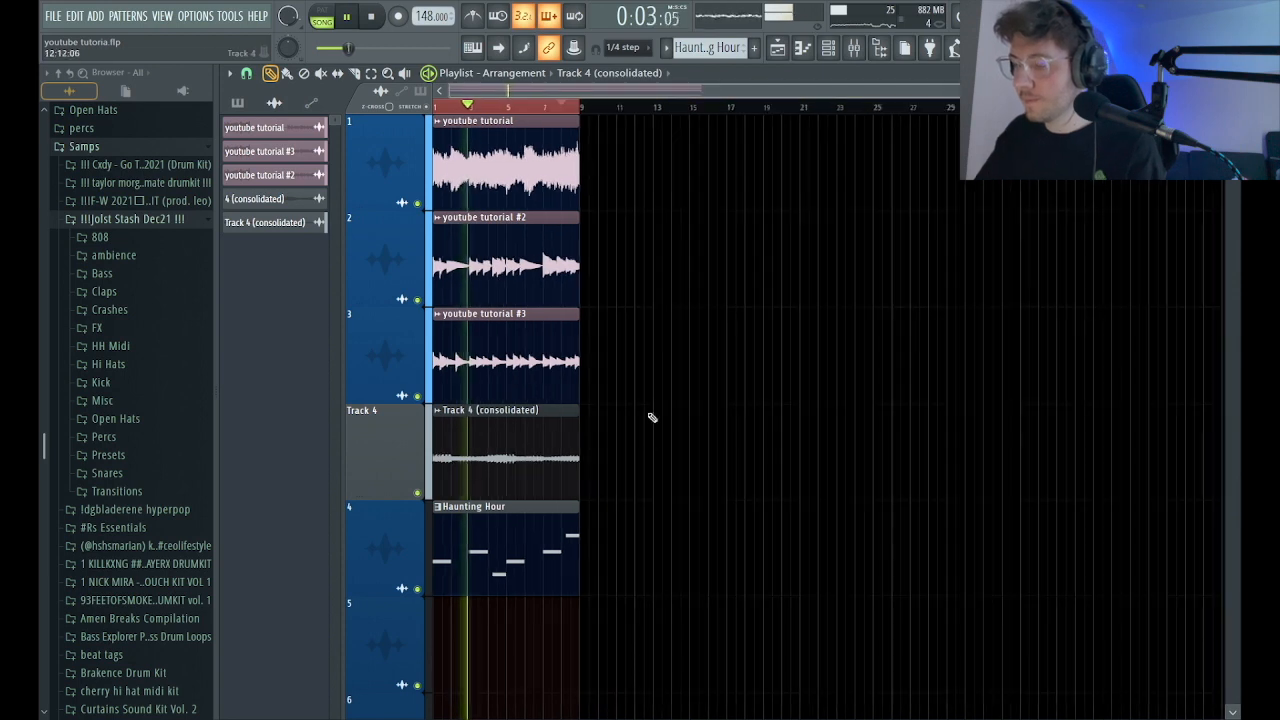
click(250, 102)
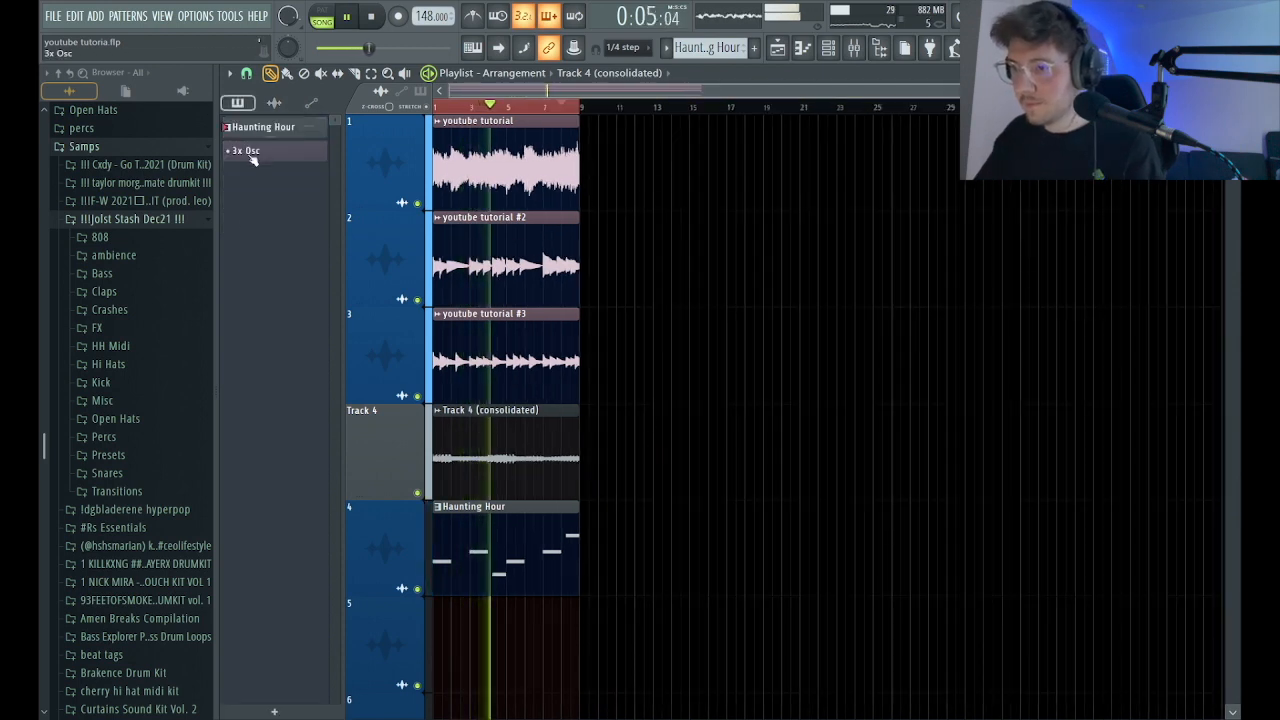
click(278, 712)
text(drum)
key(Return)
drag(466, 630, 535, 633)
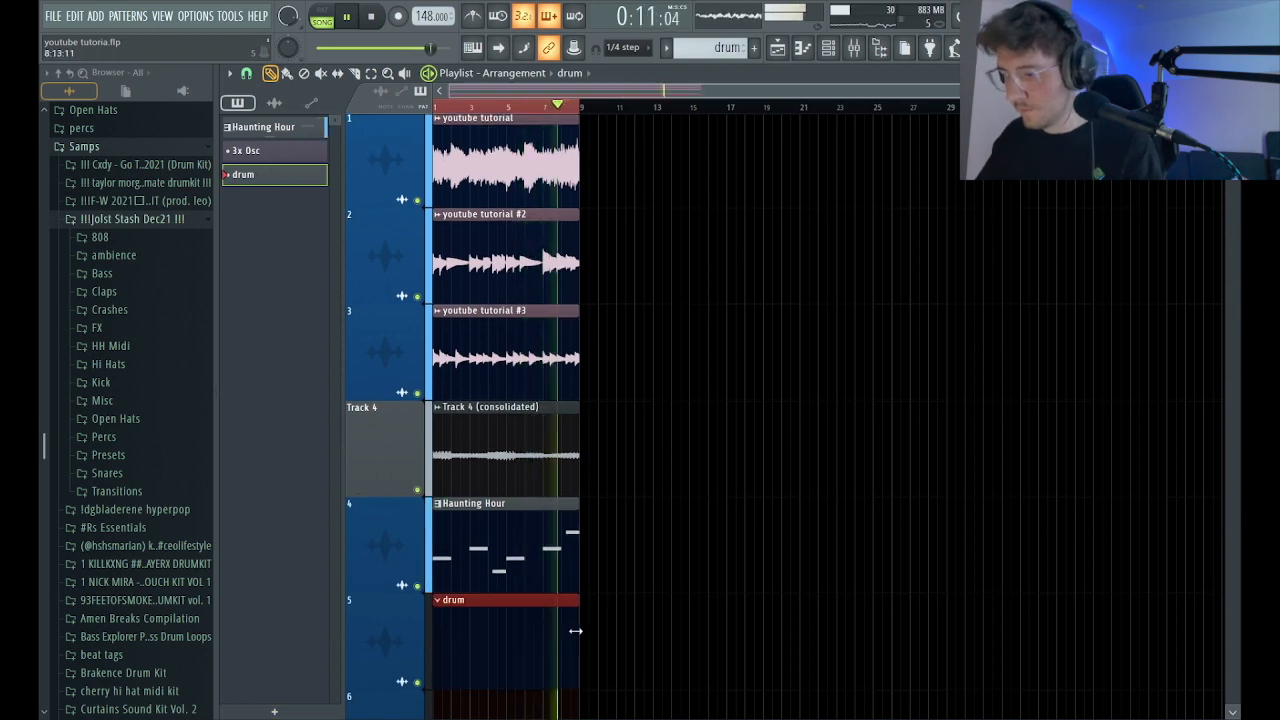
ctrl+right_click(594, 515)
drag(717, 90, 810, 90)
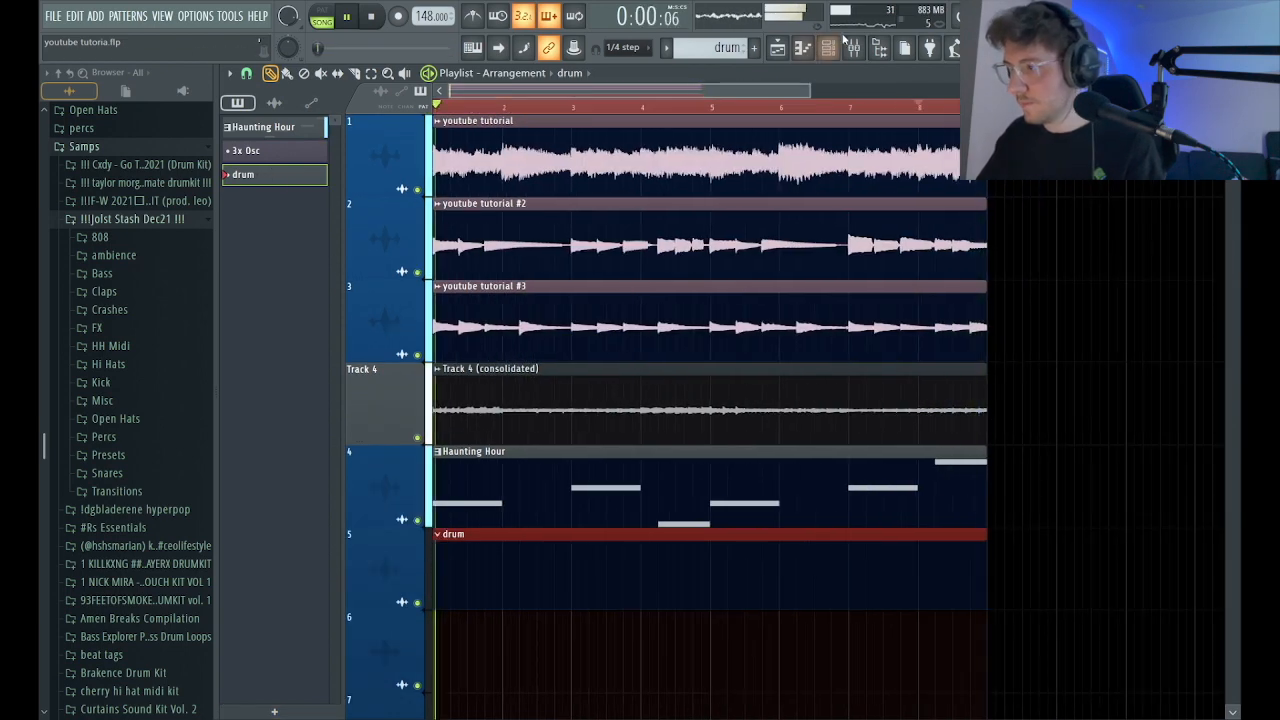
Solo playlist track 1 and re-enable track 5 so only youtube tutorial and the drum pattern play.
click(830, 46)
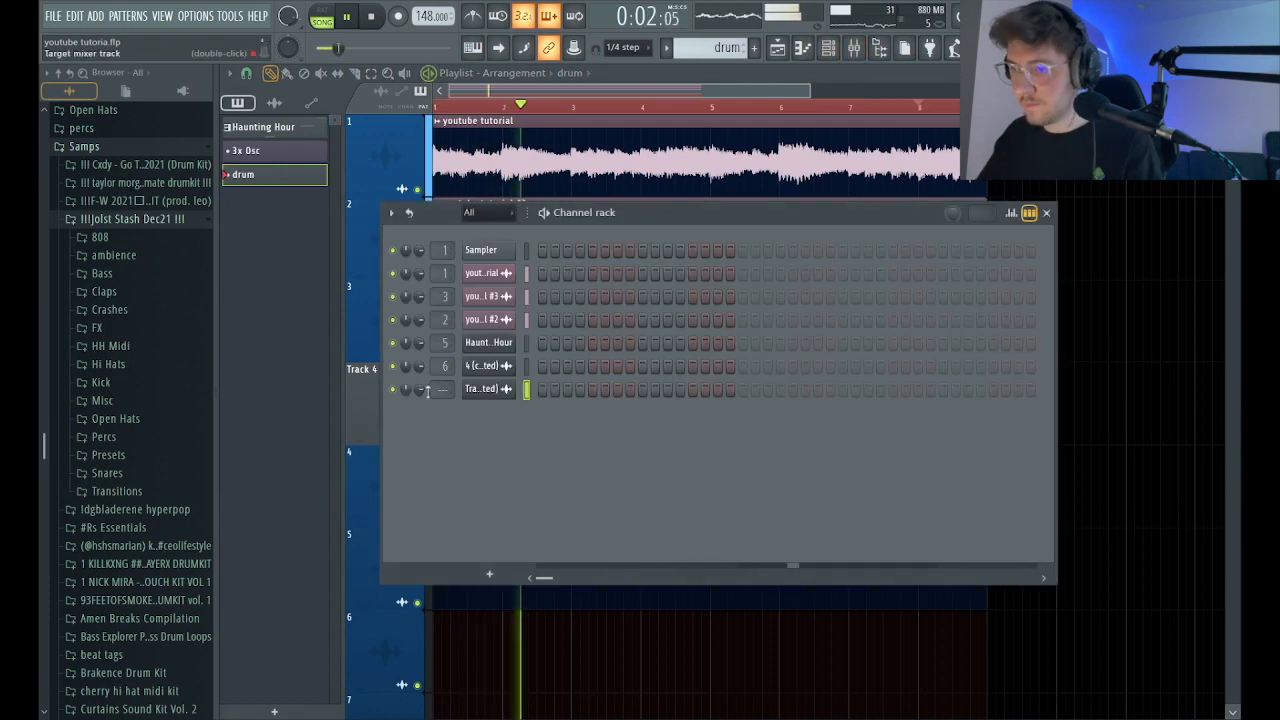
click(1046, 212)
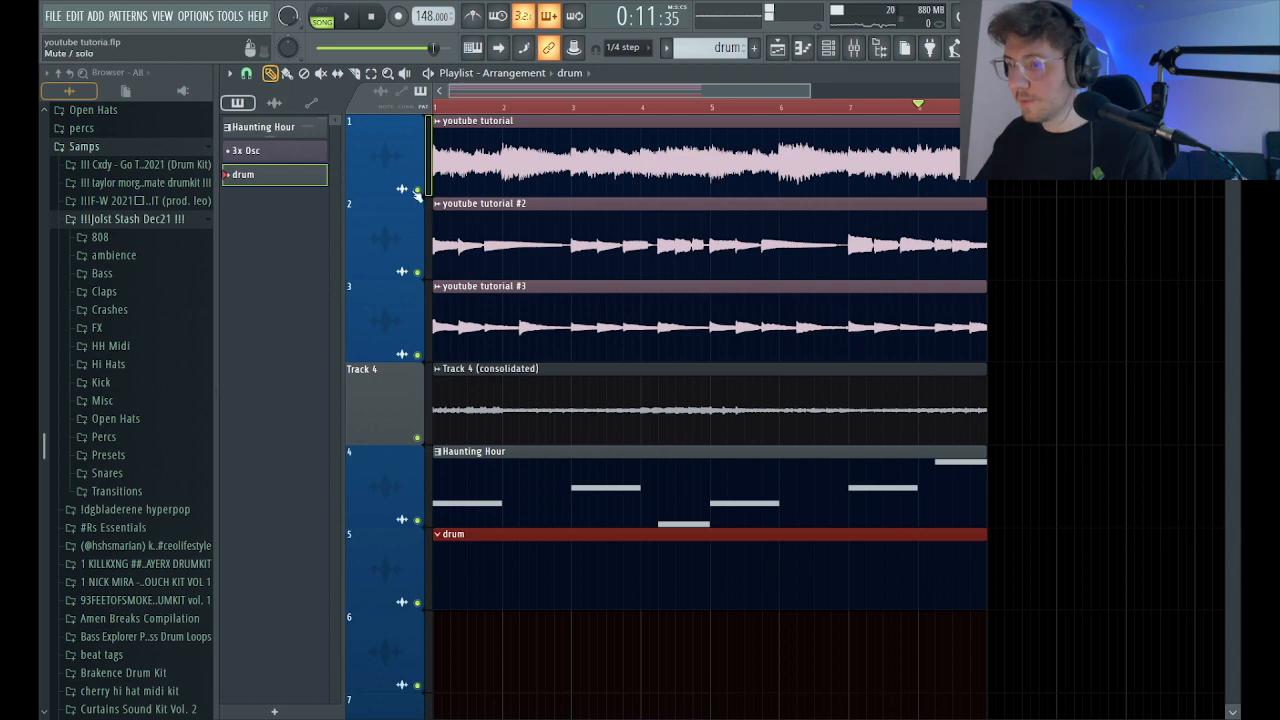
right_click(417, 190)
click(417, 603)
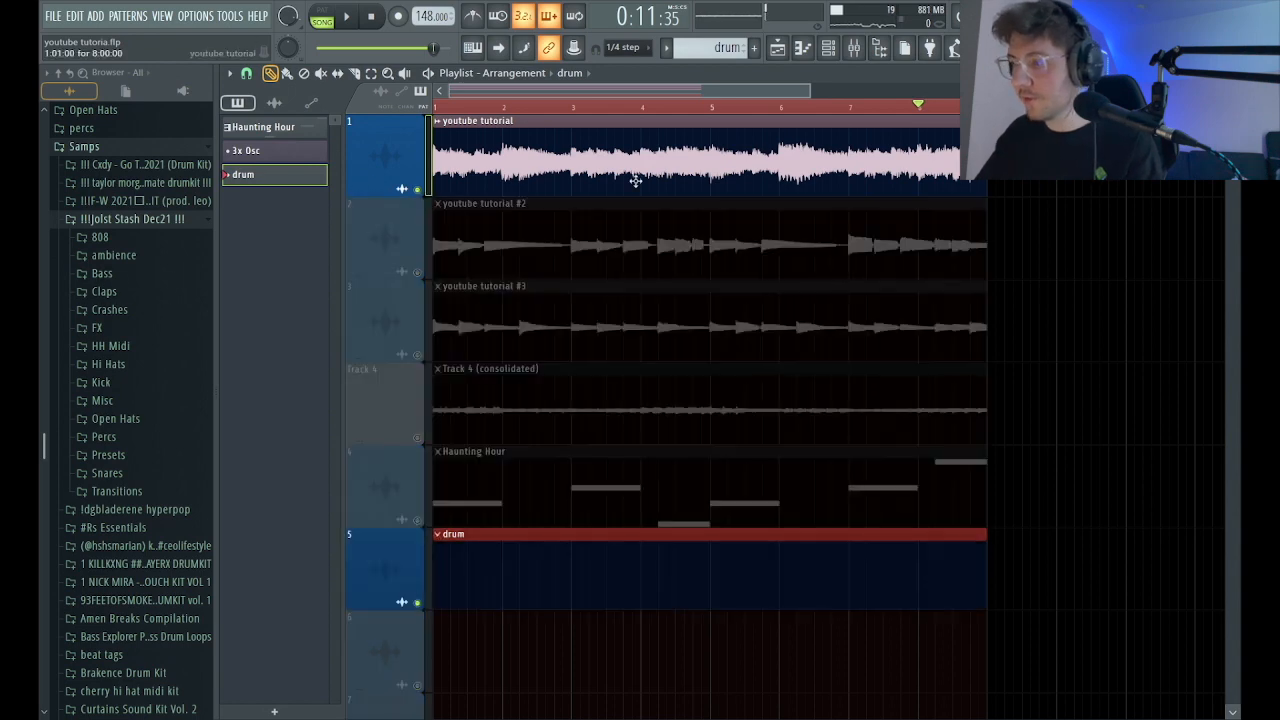
Add maknae clap 2 from the Jolst Stash claps as a channel in the drum pattern and load the !clapmidi rhythm onto it.
click(830, 49)
click(852, 49)
click(852, 49)
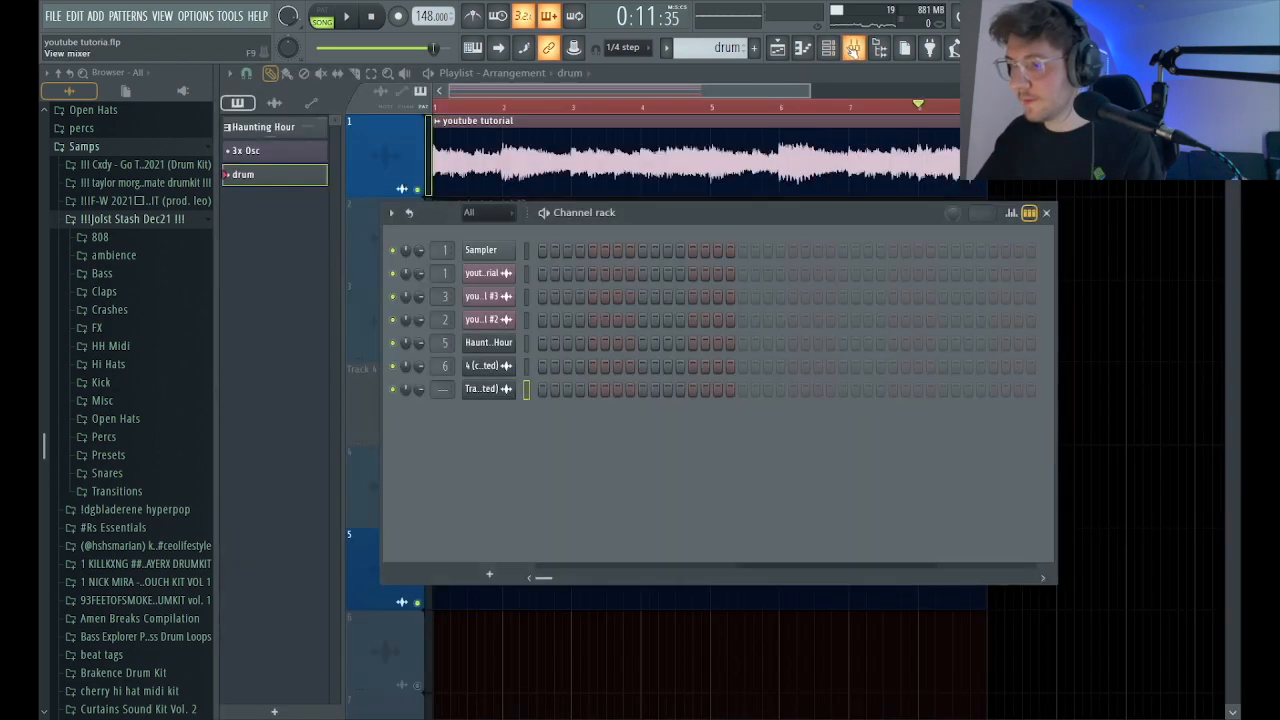
click(104, 291)
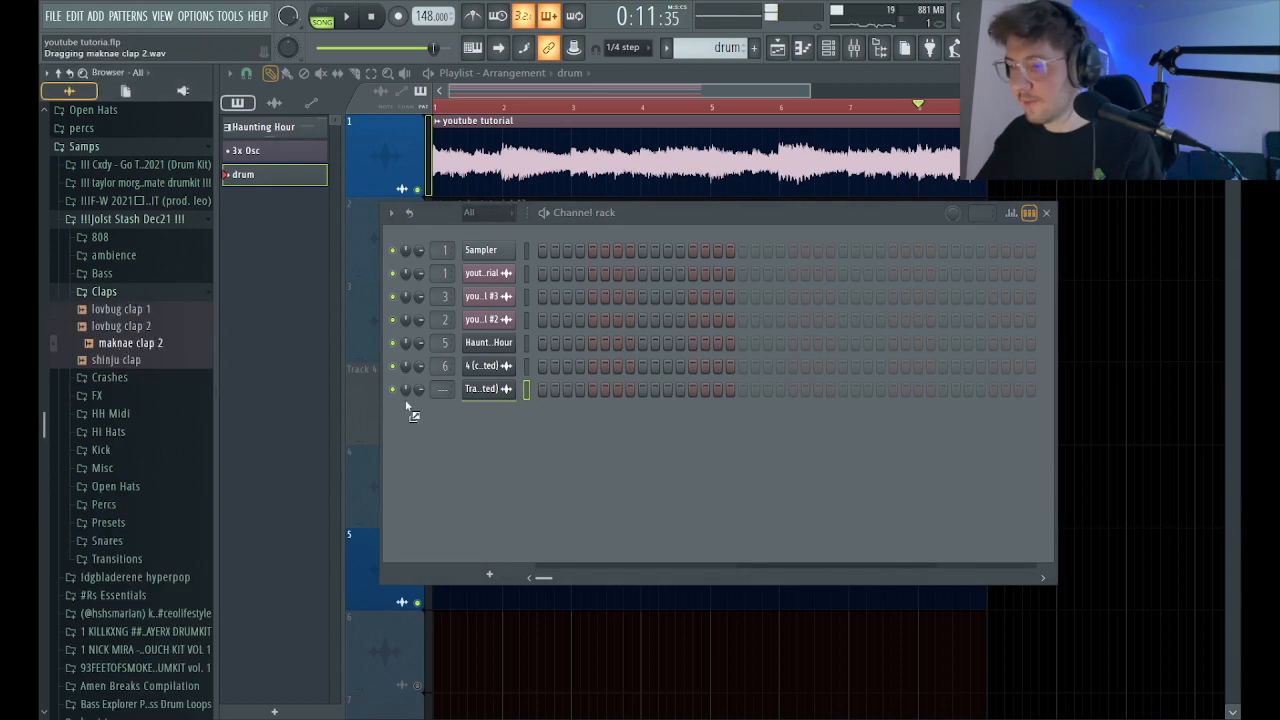
drag(404, 414, 404, 414)
Play the clap rhythm against the youtube tutorial clip and inspect the maknae clap 2 sampler settings.
key(space)
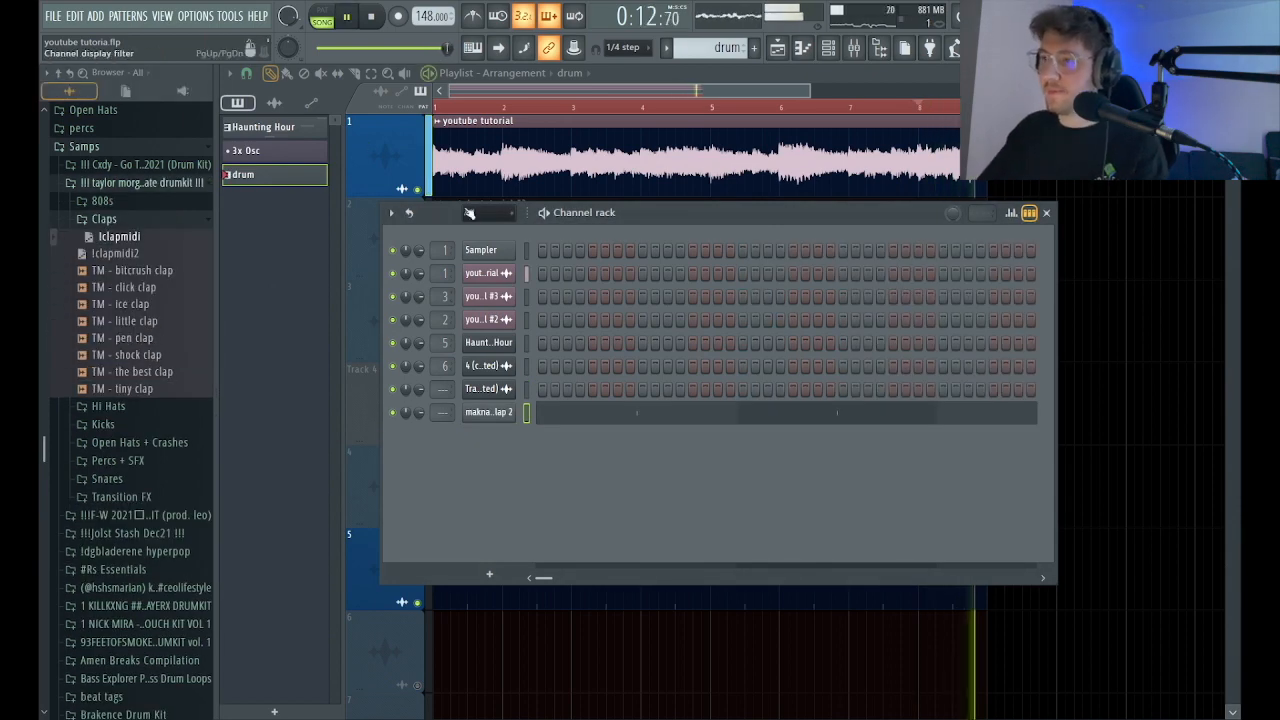
click(488, 412)
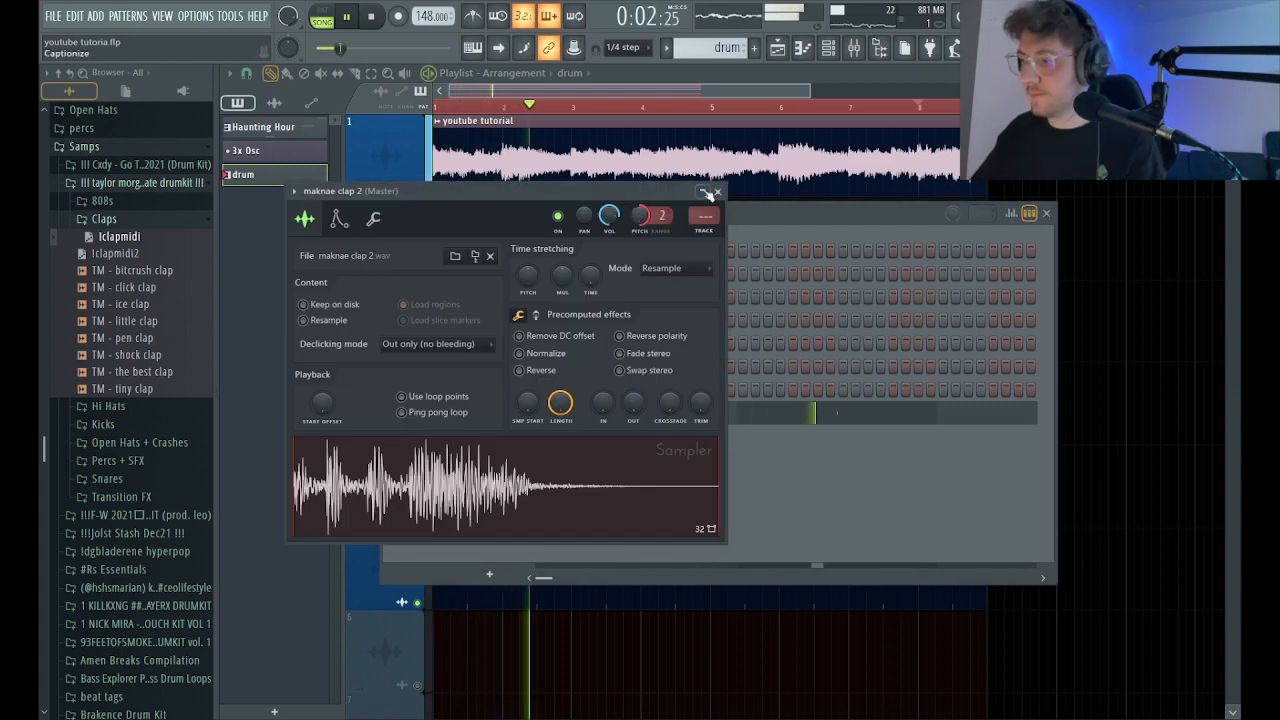
click(715, 191)
click(491, 413)
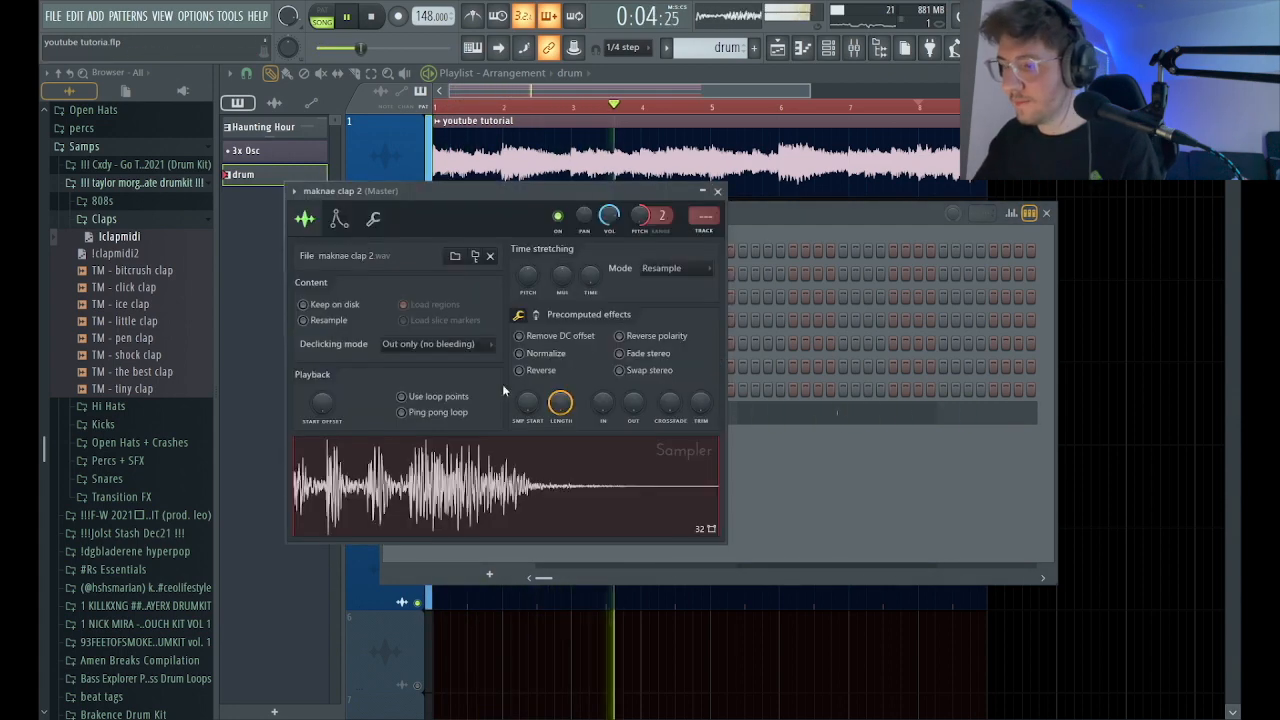
Add TM - sharp hihat as a channel, fill every second step with it, and lower its channel volume to about 62%.
click(138, 408)
drag(142, 575, 147, 566)
click(147, 560)
click(717, 193)
drag(135, 576, 497, 440)
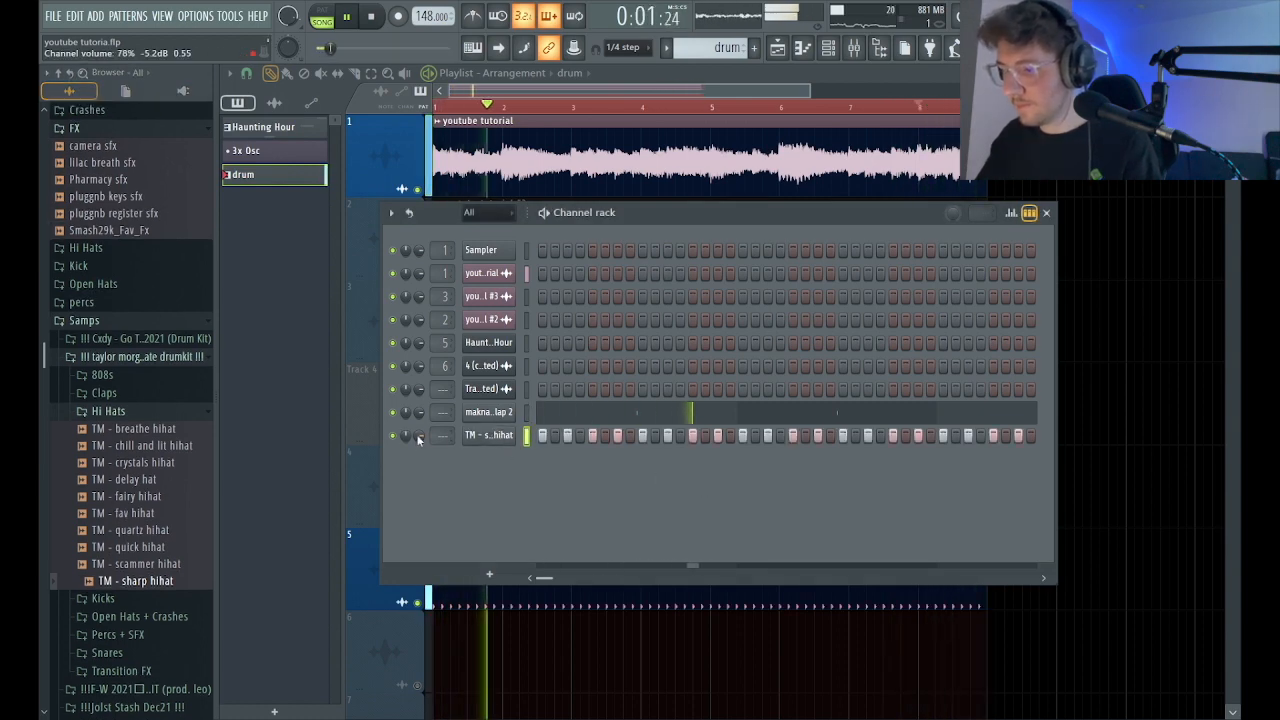
drag(419, 436, 419, 442)
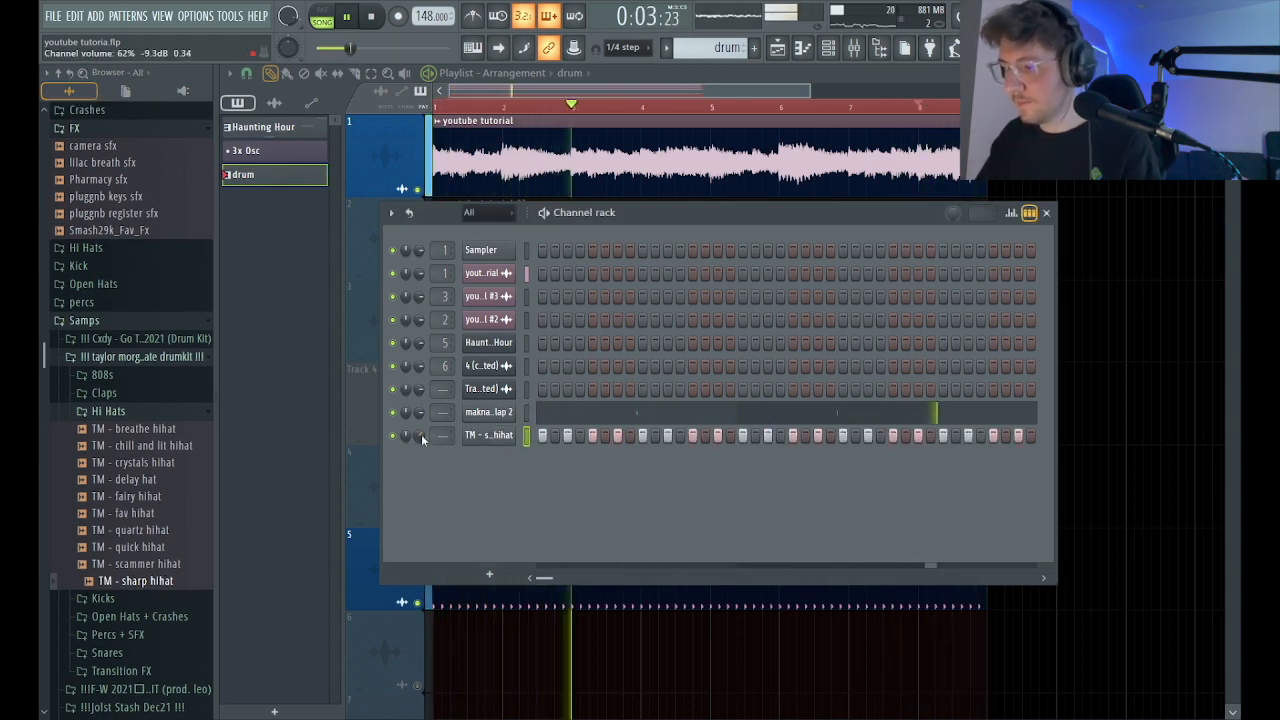
Browse to the TM drumkit's 808s, check the TM - sharp hihat notes in the piano roll, and stop playback.
click(110, 408)
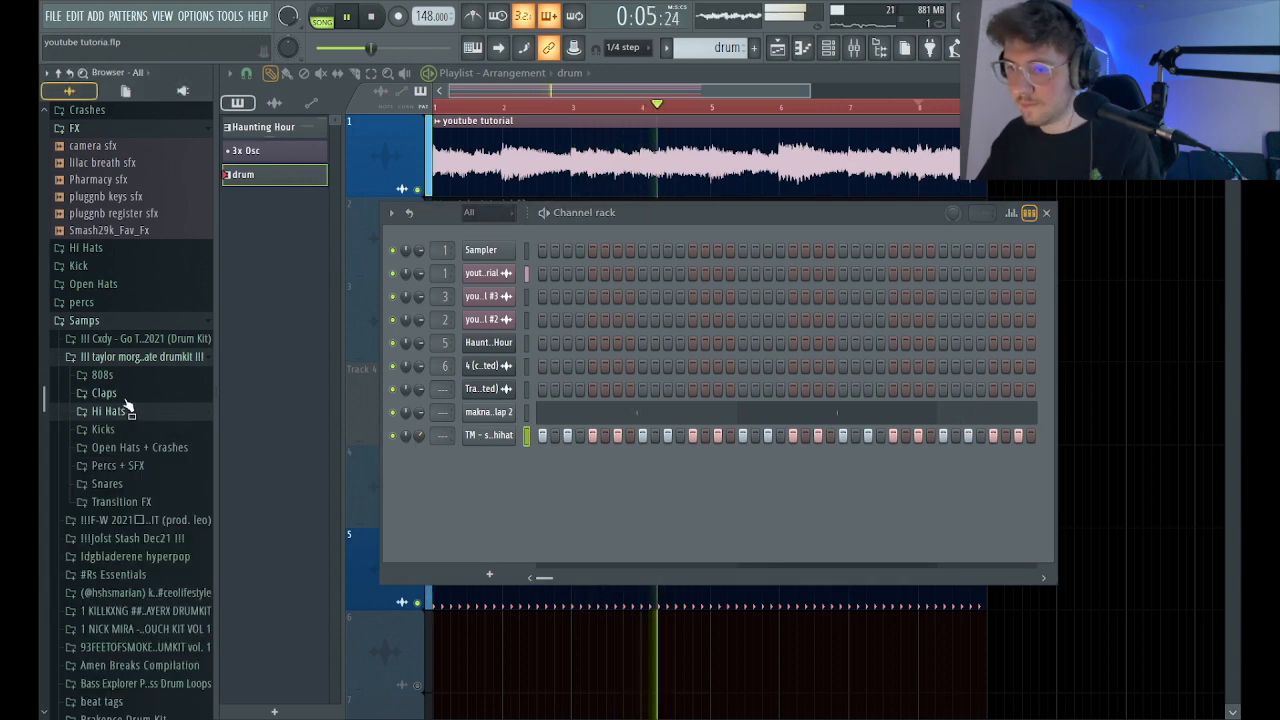
click(130, 375)
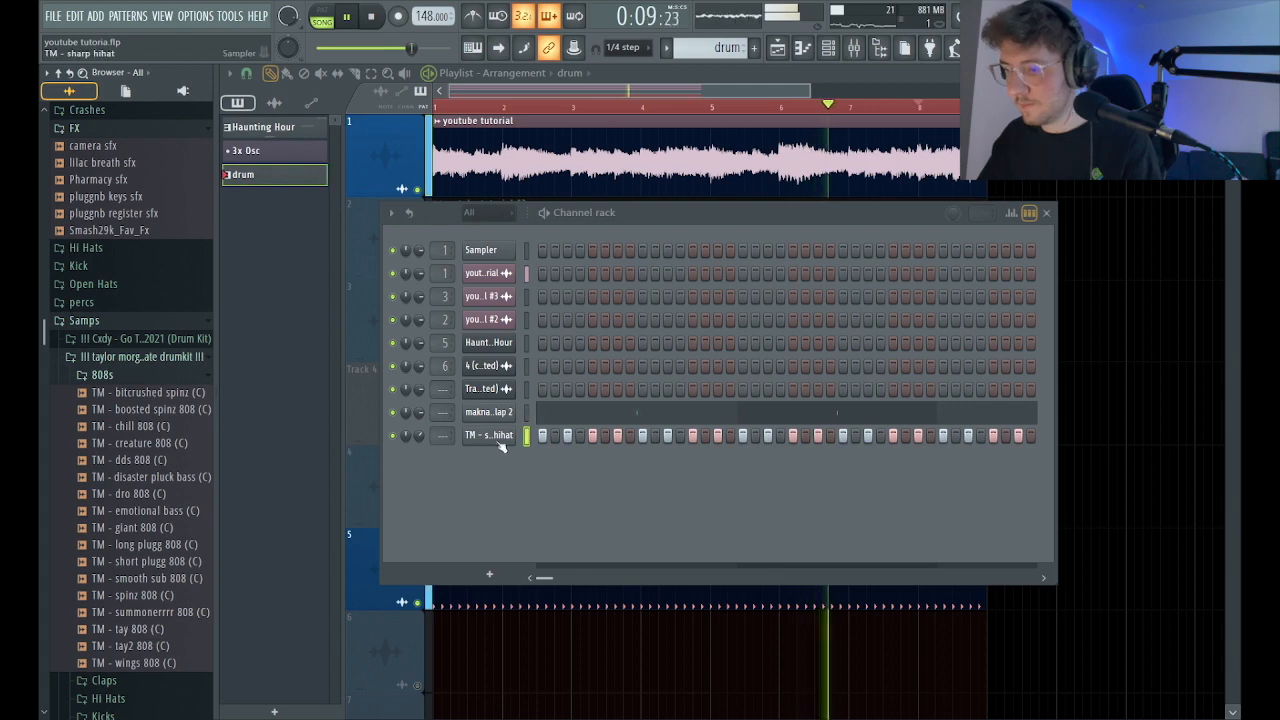
click(802, 50)
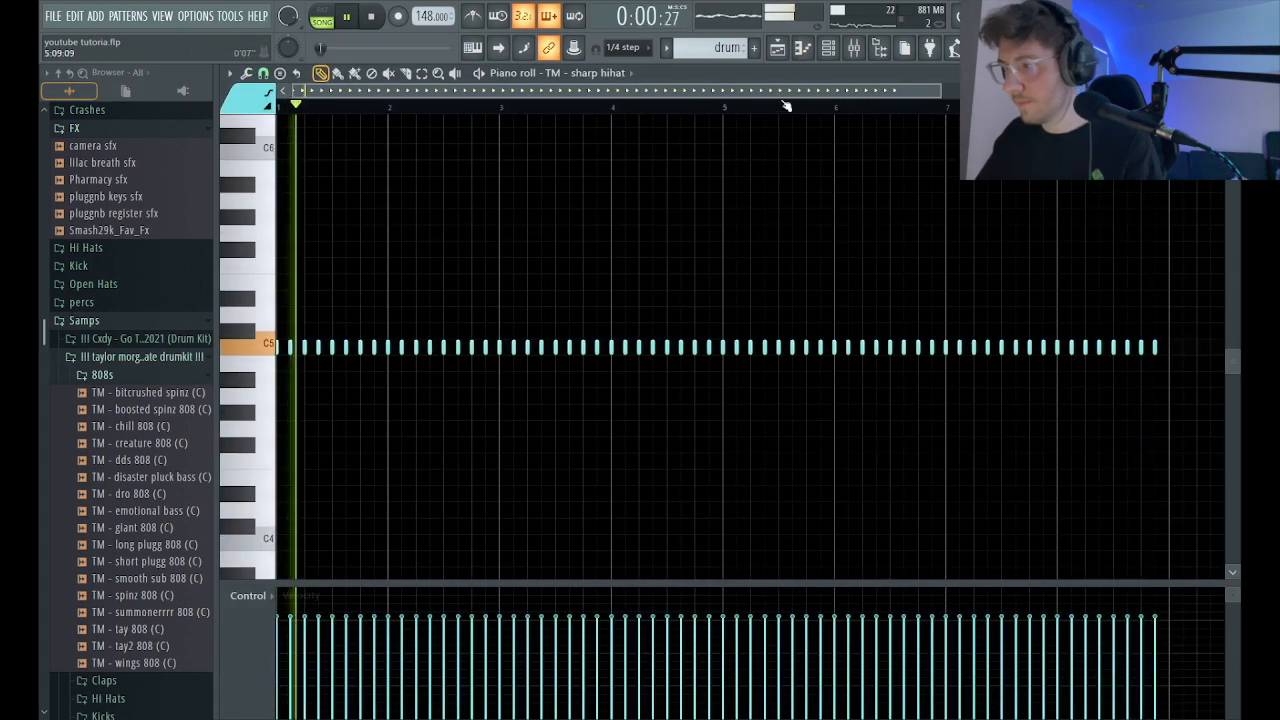
click(828, 49)
key(space)
Add TM - boosted spinz 808 (C) as a new channel in the drum pattern and check its volume envelope settings.
scroll(121, 338, down, 2)
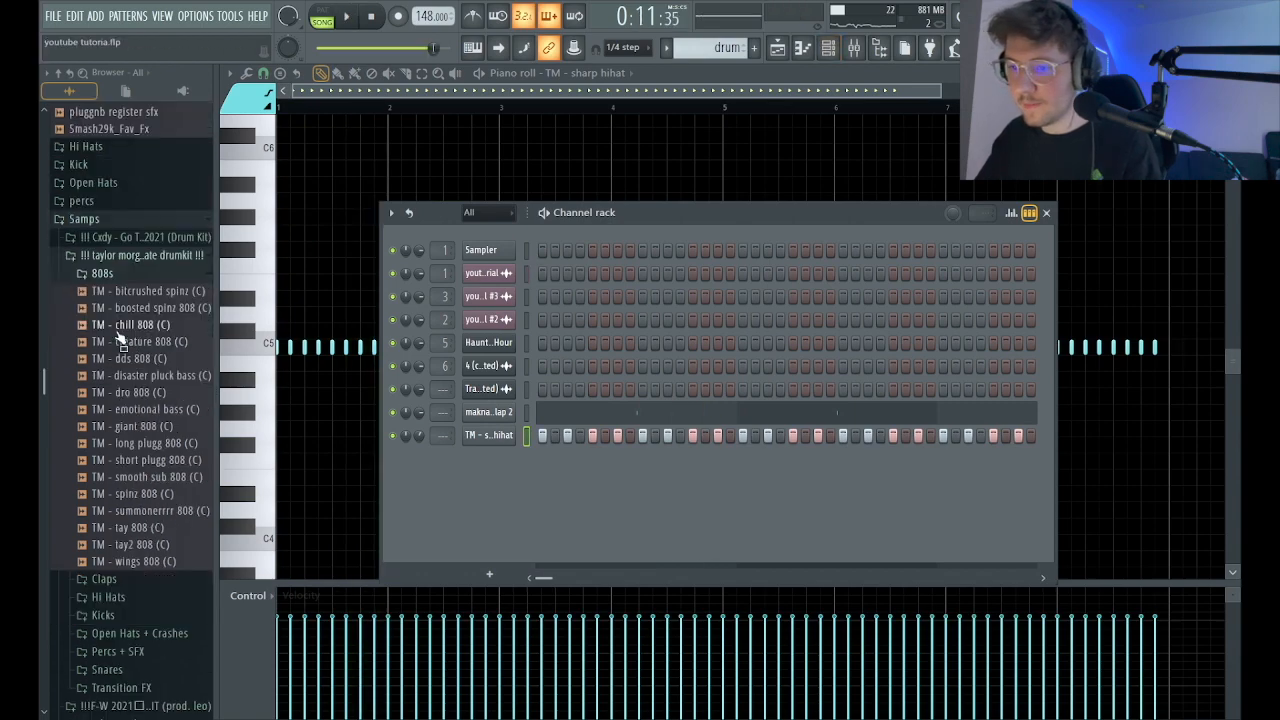
scroll(120, 290, up, 3)
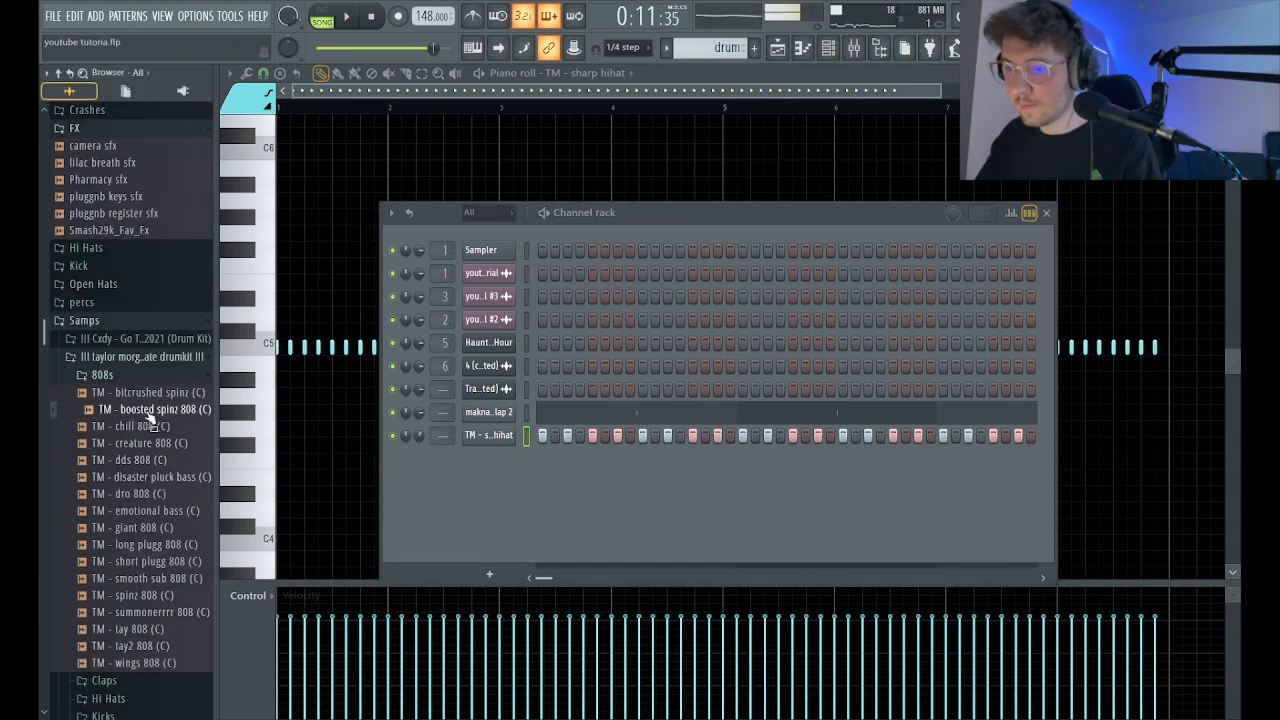
drag(477, 473, 478, 474)
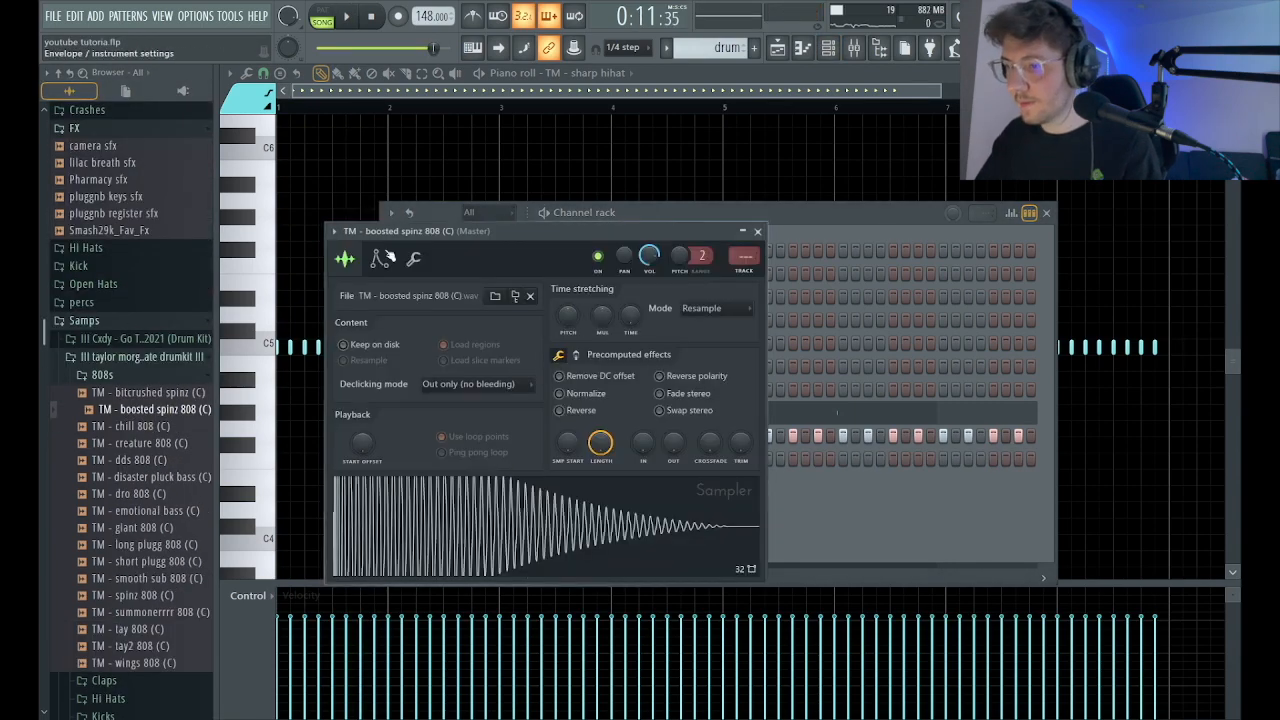
click(383, 258)
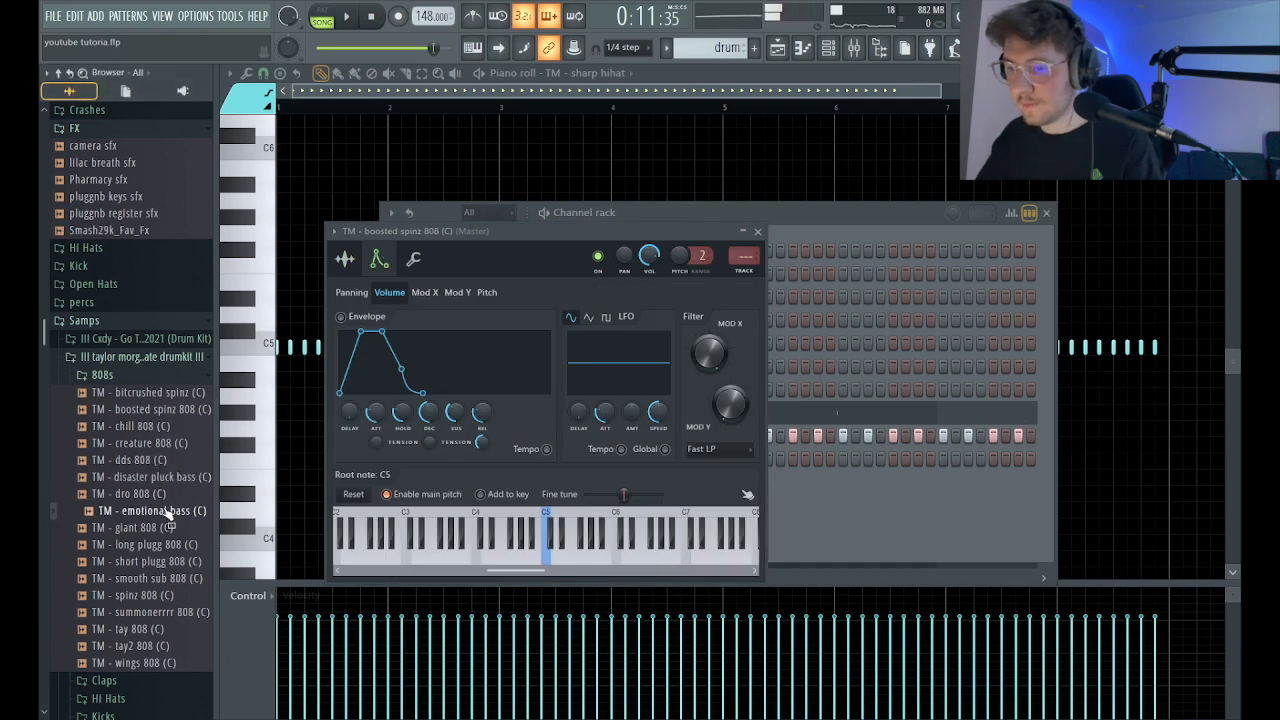
click(757, 231)
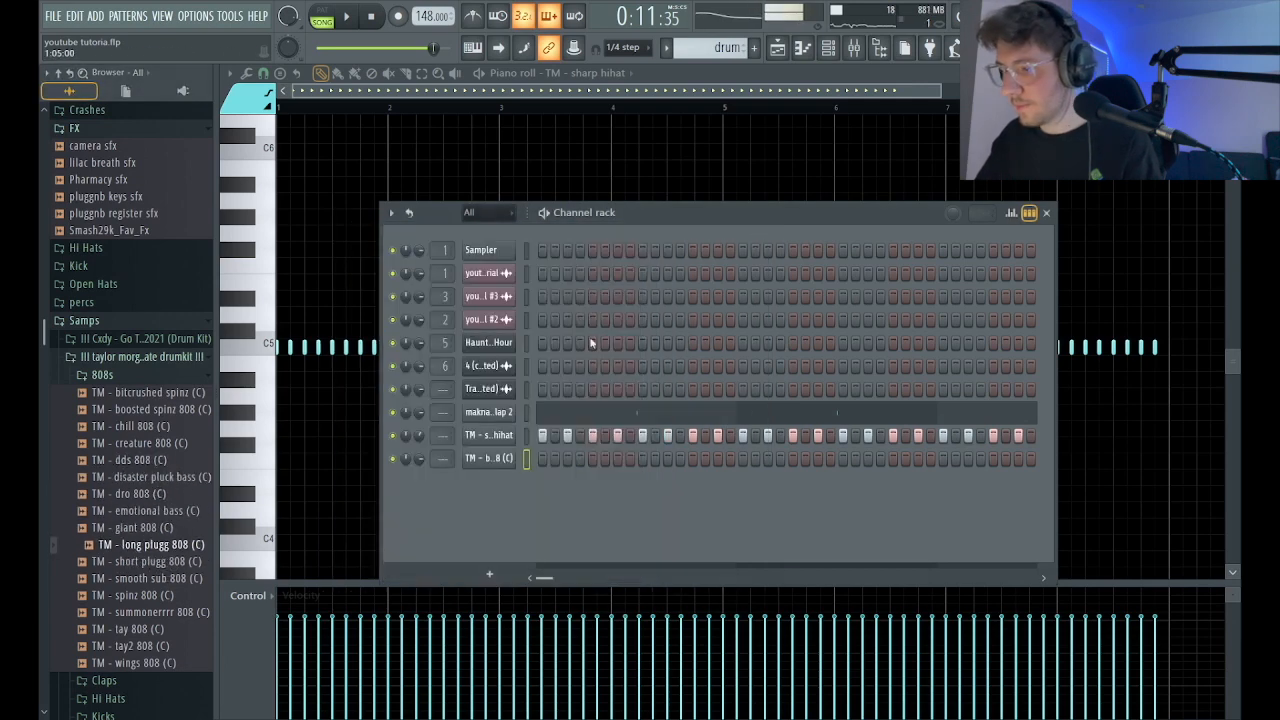
Load TM - long plugg 808 (C) into the 808 channel and shape its volume envelope with maximum hold and sustain at about 39%.
key(space)
key(space)
click(488, 458)
drag(377, 413, 402, 360)
drag(429, 413, 429, 455)
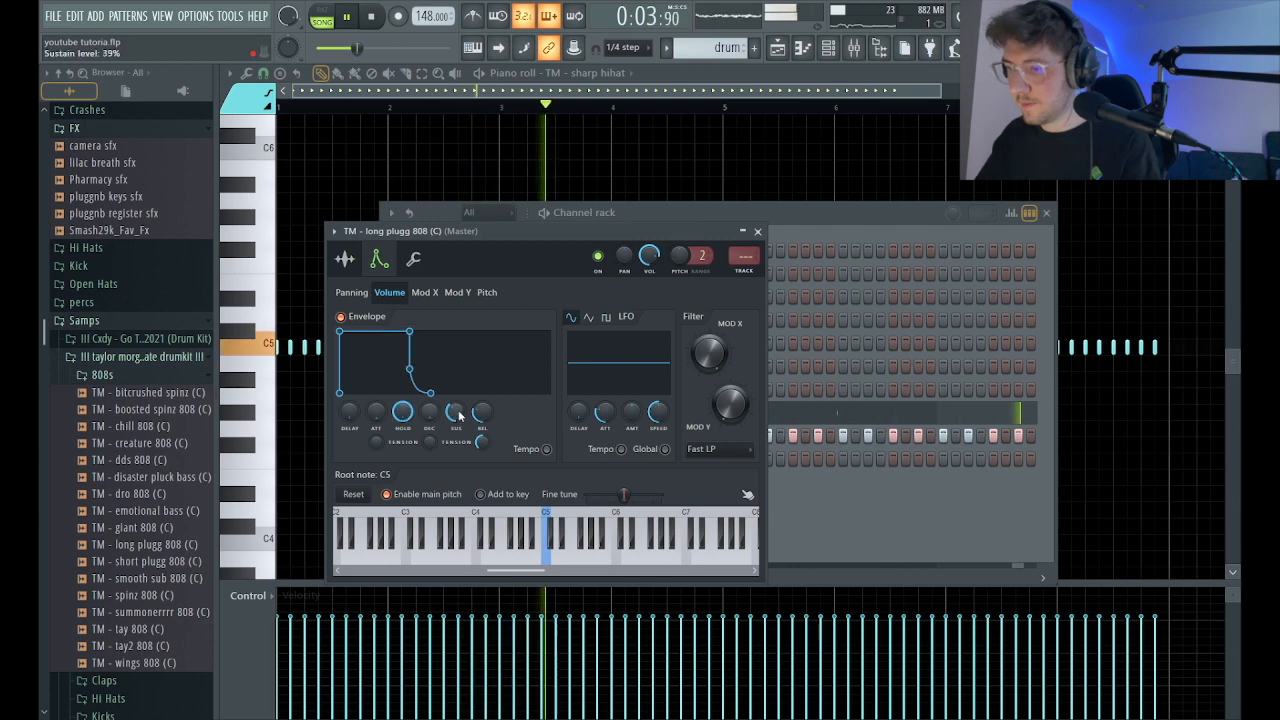
Make the long plugg 808 monophonic and self-cutting, and check its sample settings.
click(413, 259)
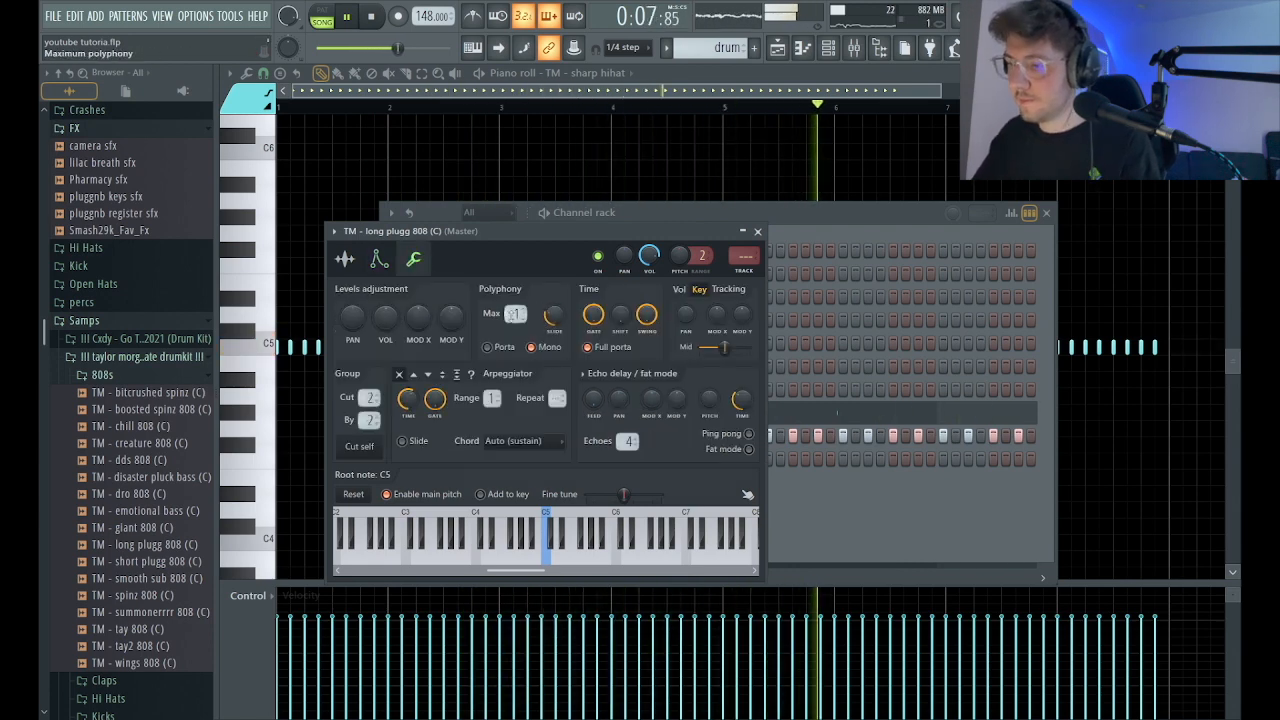
click(345, 259)
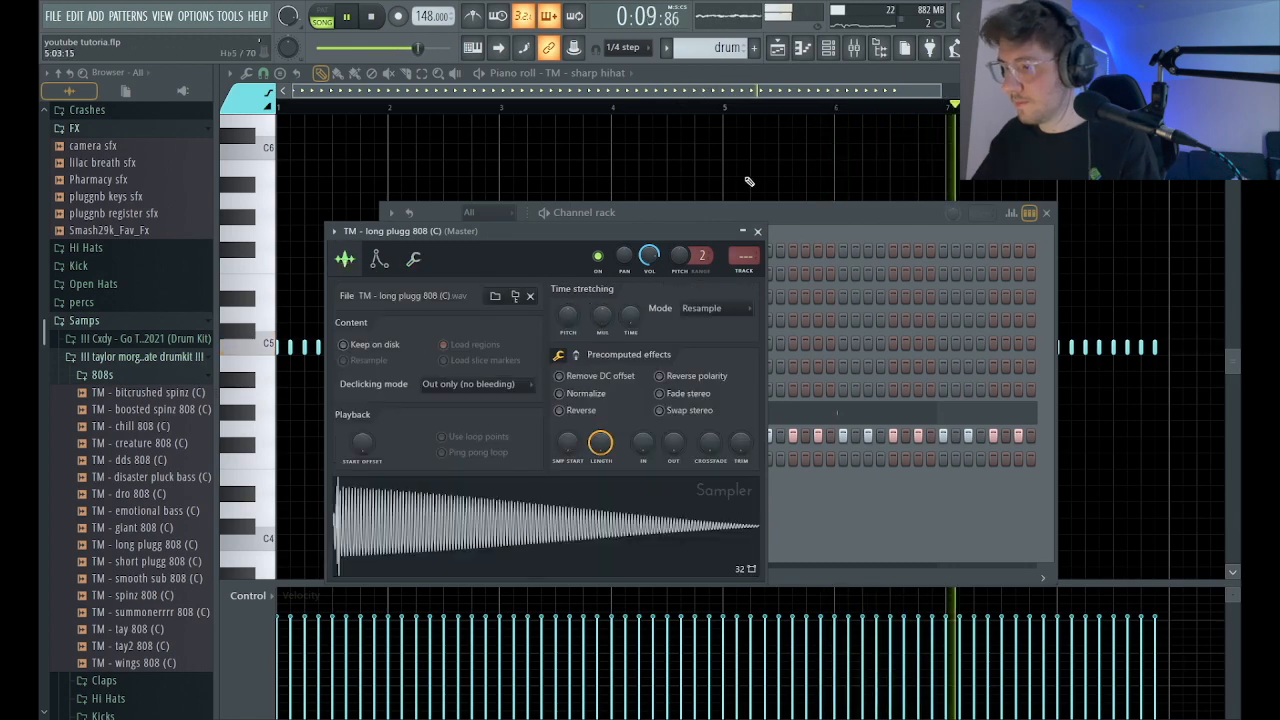
click(762, 231)
In the long plugg 808's piano roll, draw a one-bar Eb5 note in bar 1 and a Db5 note starting at 2:05.
key(F6)
key(space)
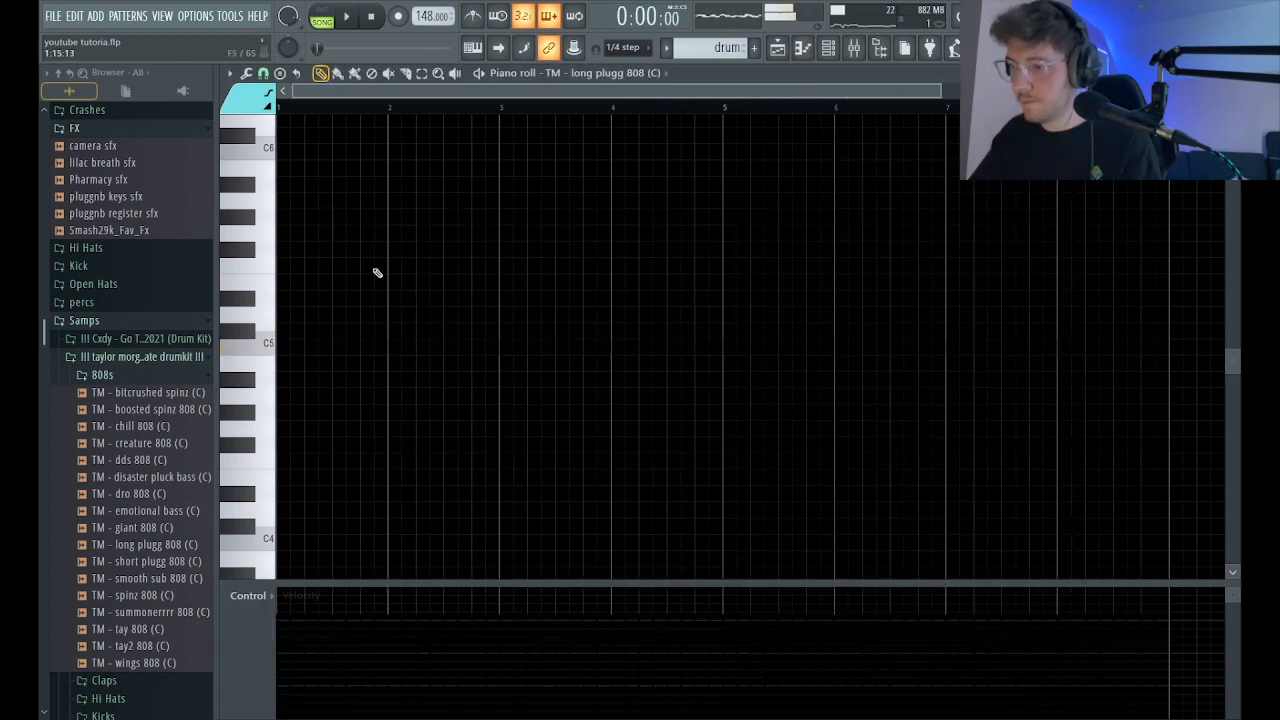
drag(431, 263, 213, 287)
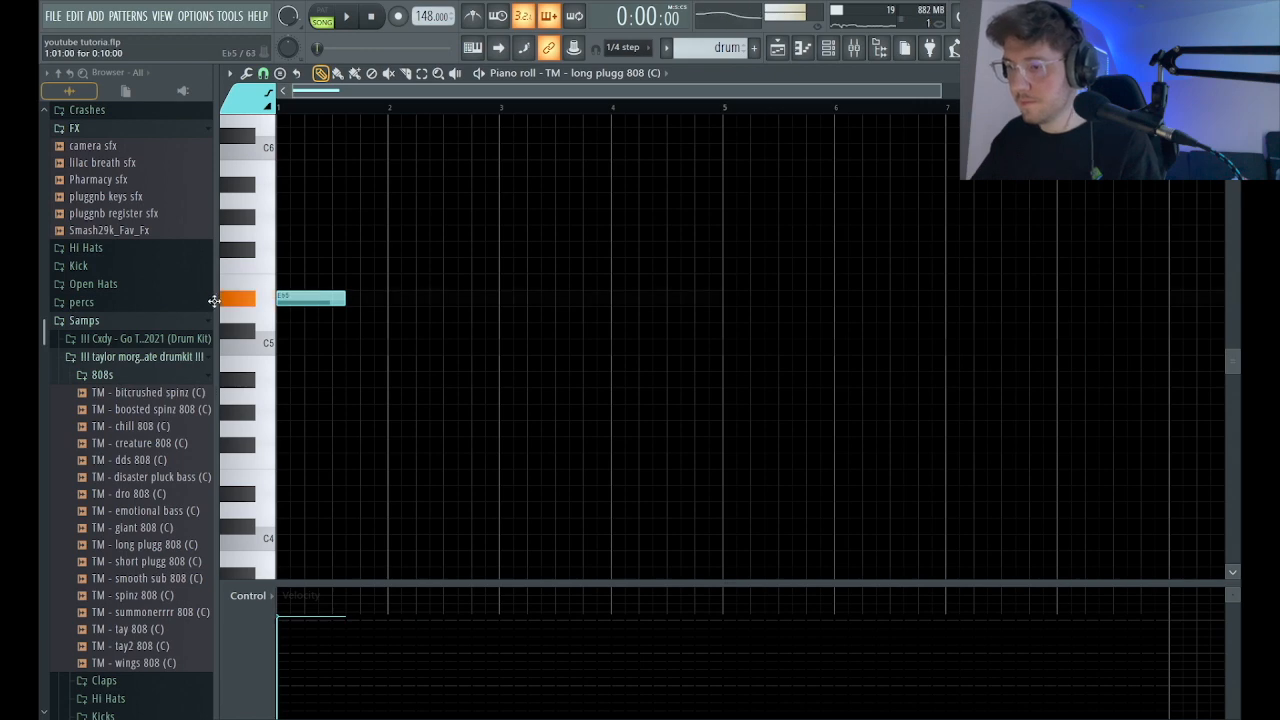
key(space)
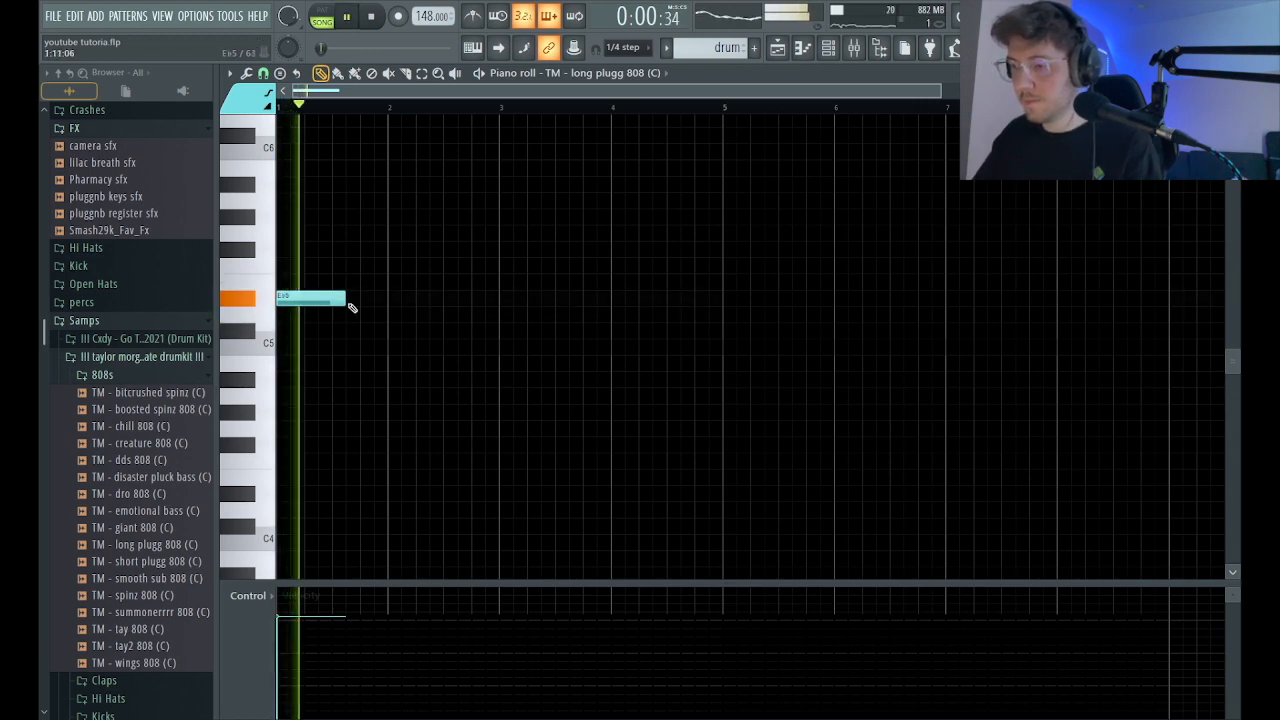
drag(345, 298, 389, 299)
key(space)
click(416, 331)
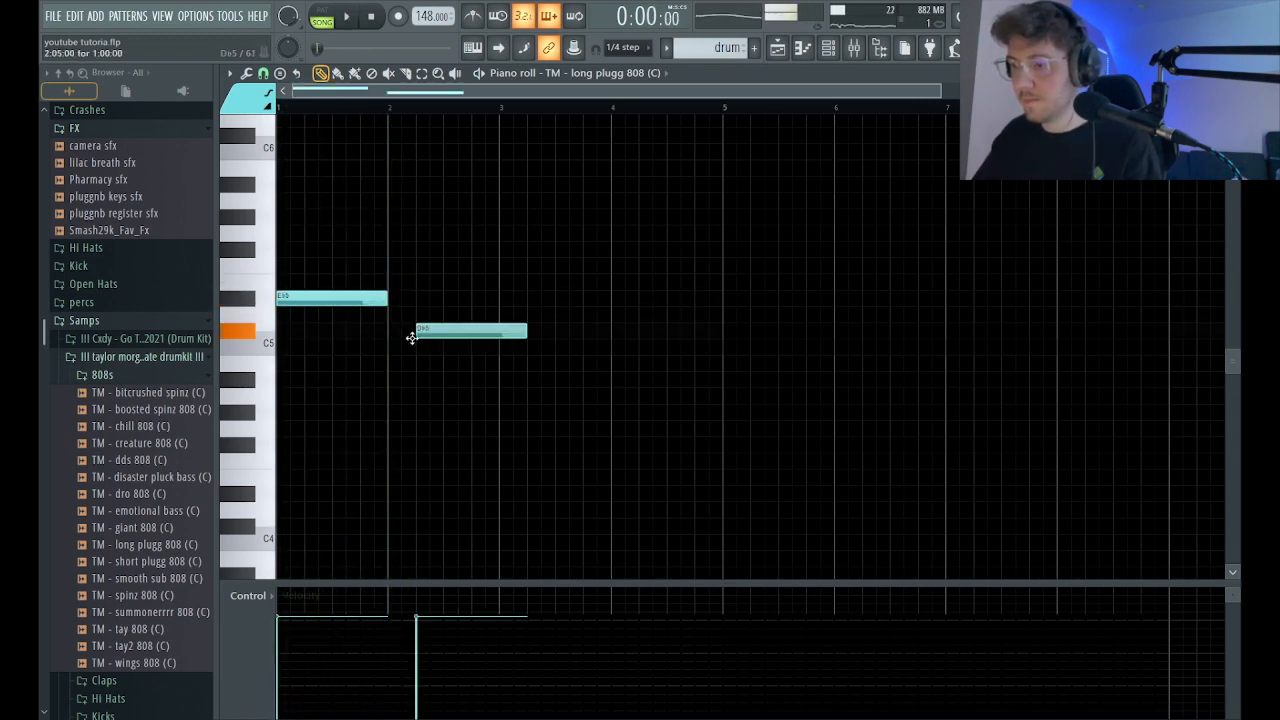
Transpose both 808 notes up an octave, and lower the second one to H5 with its end at bar 3.
key(ctrl+a)
key(ctrl+Up)
key(space)
key(space)
scroll(491, 251, up, 4)
click(517, 294)
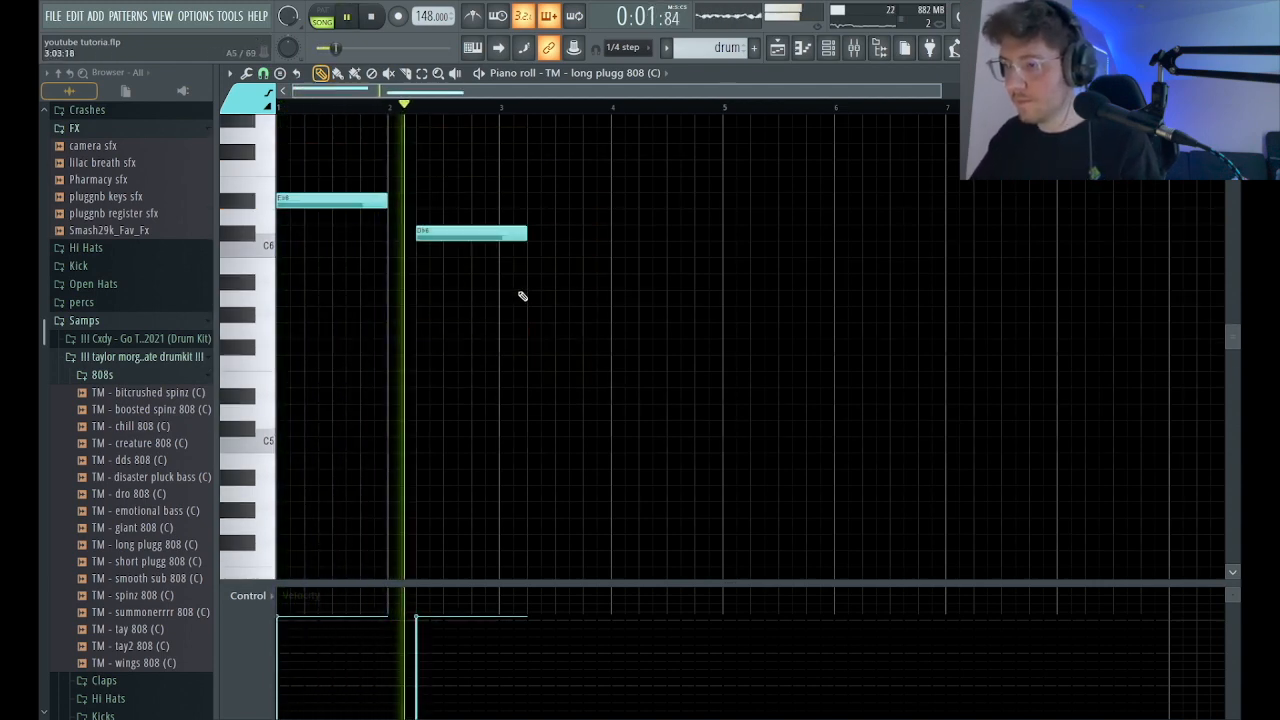
drag(441, 233, 438, 265)
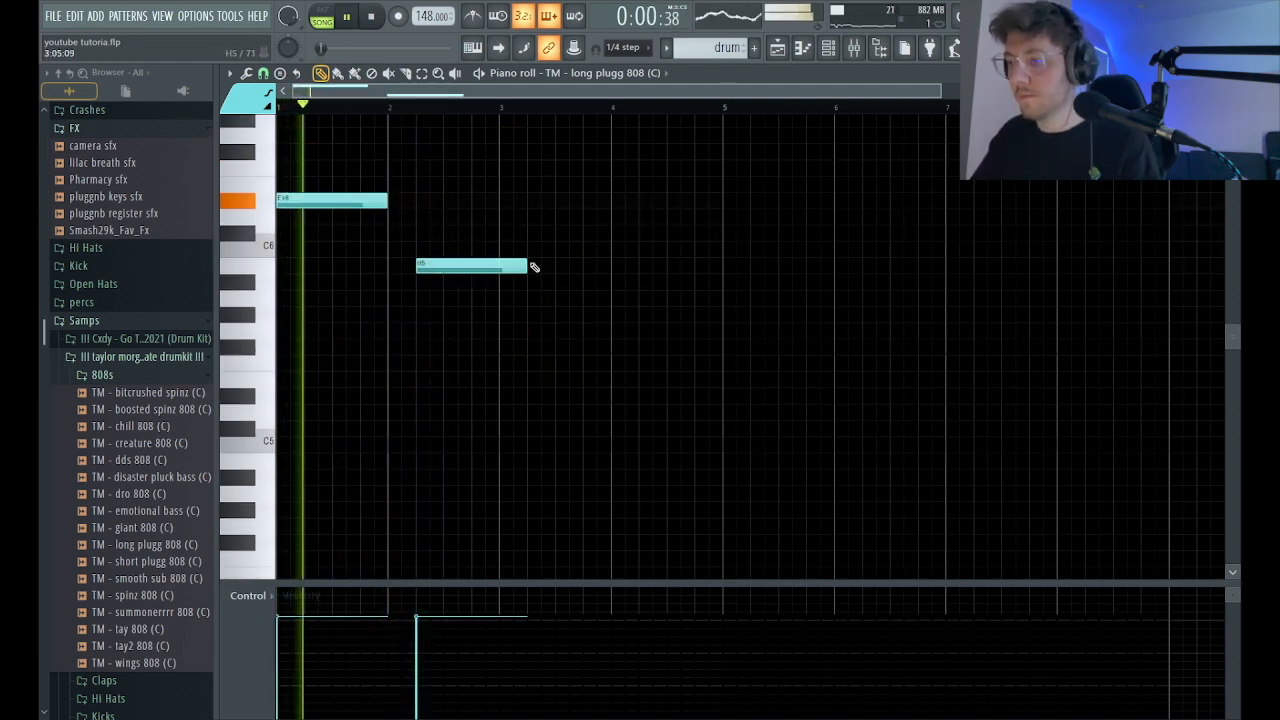
drag(522, 266, 497, 281)
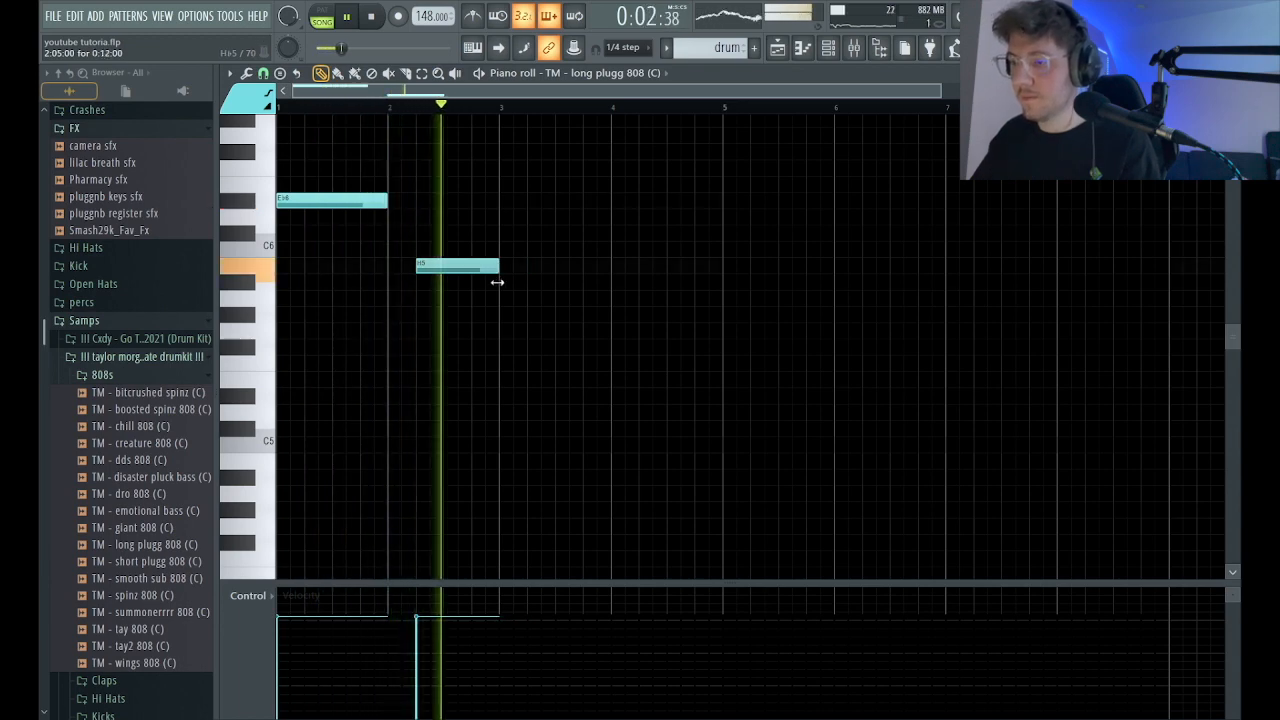
Add 12-step Db6 notes at 3:05 and 4:05 while playing the 808 line against the melody.
click(528, 233)
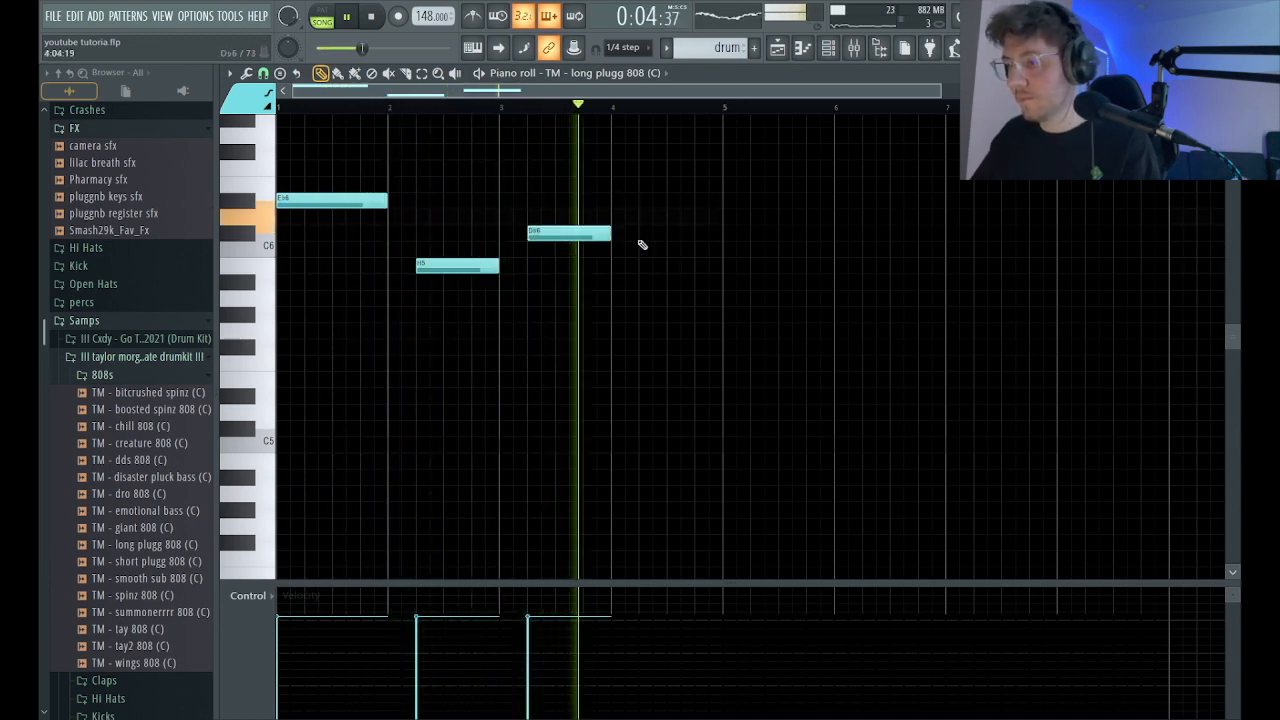
key(space)
key(space)
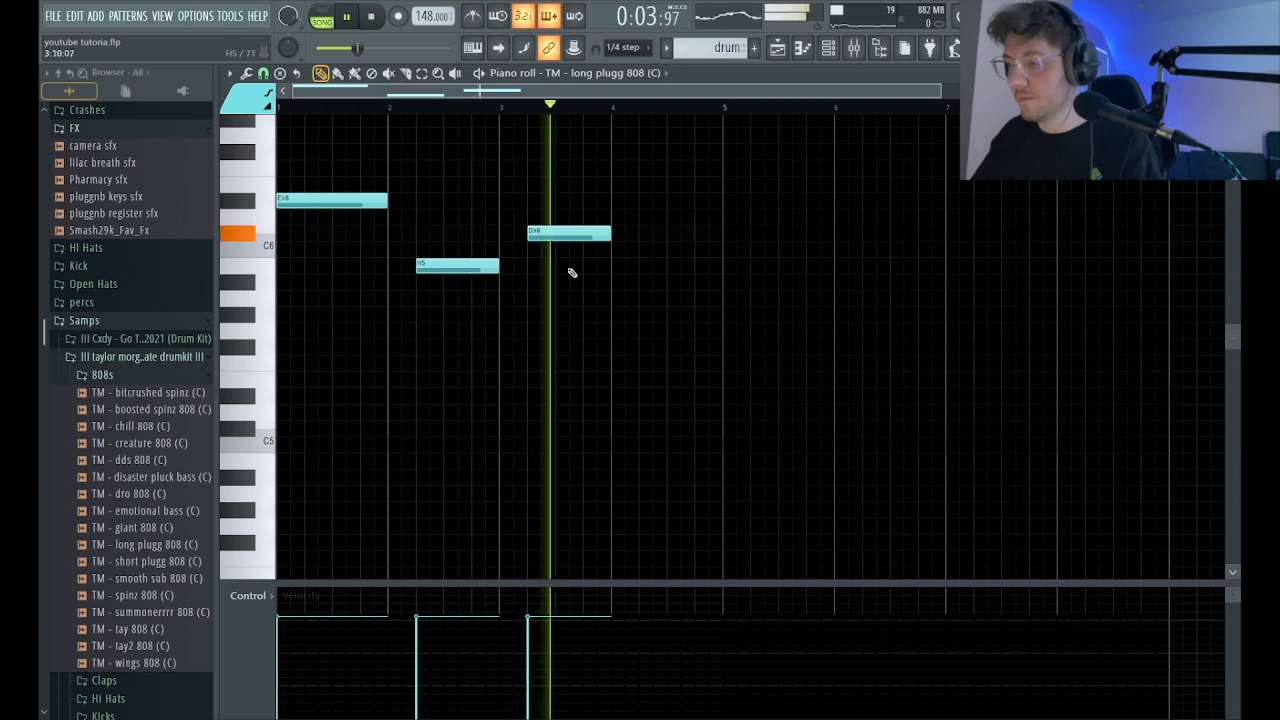
click(650, 236)
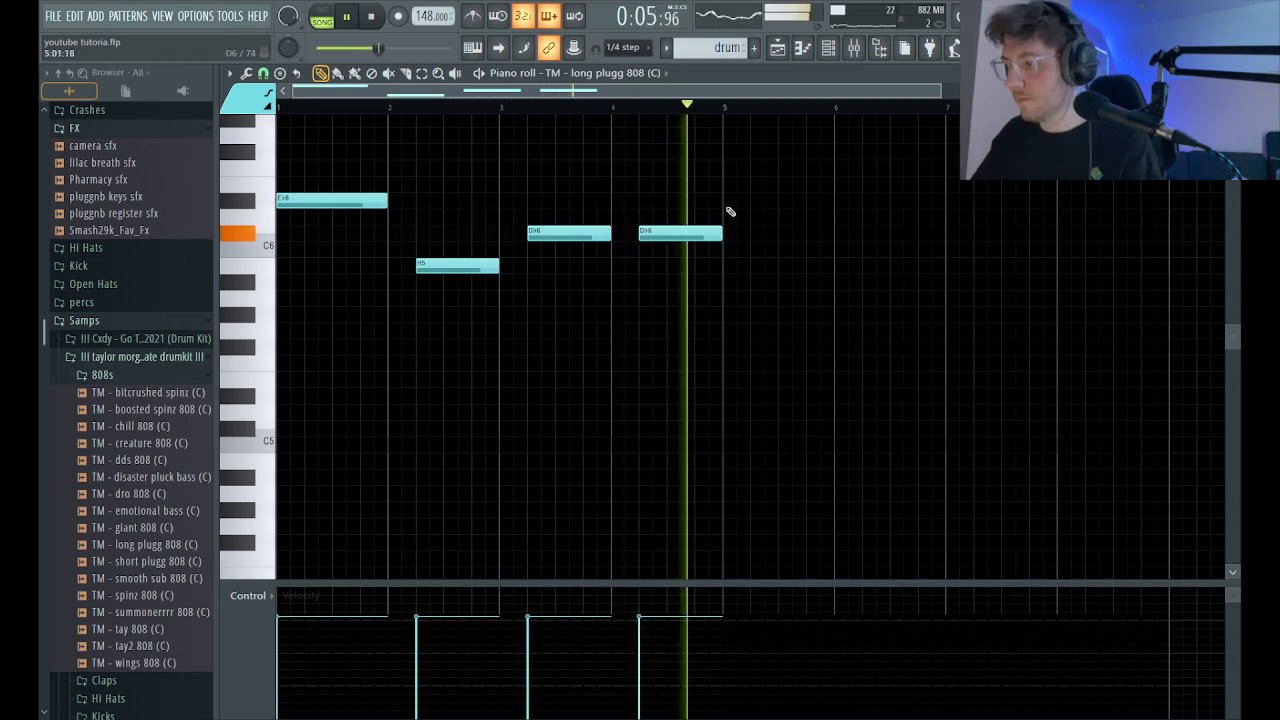
Duplicate the four-bar 808 phrase into bars 5 to 8 and shorten the repeated H5 note to eight steps.
key(space)
drag(726, 110, 280, 108)
key(ctrl+b)
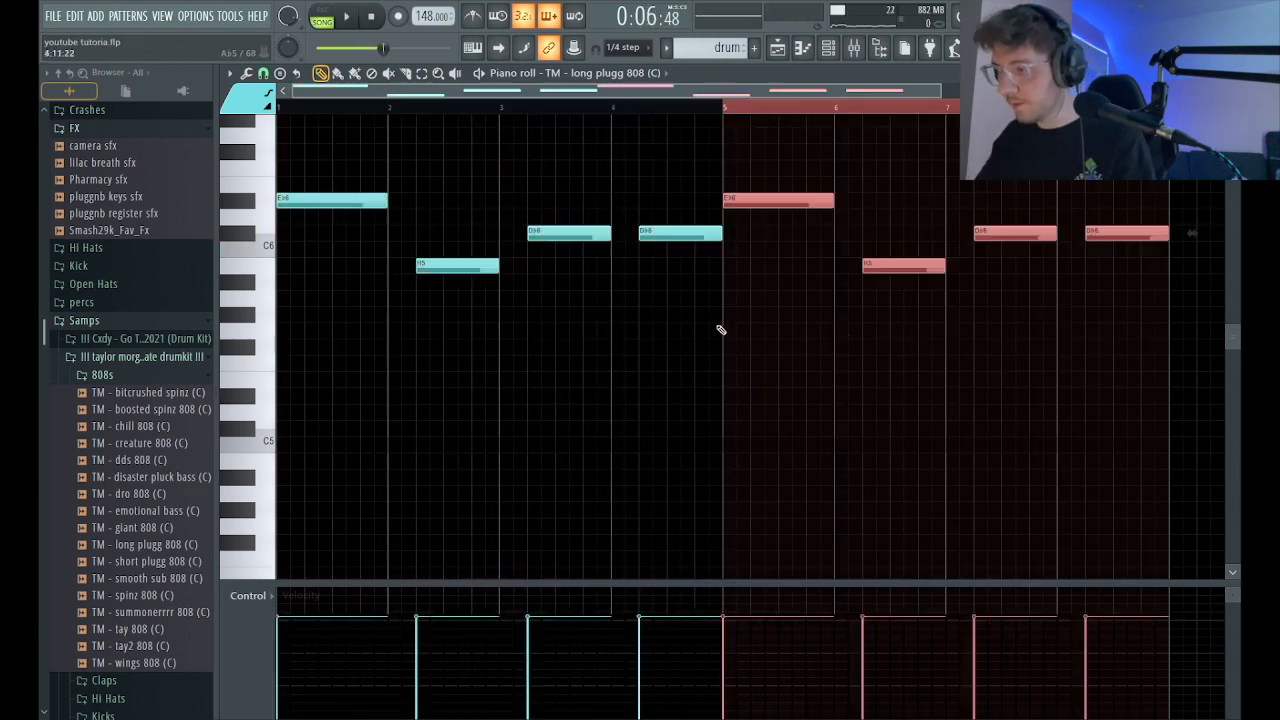
key(space)
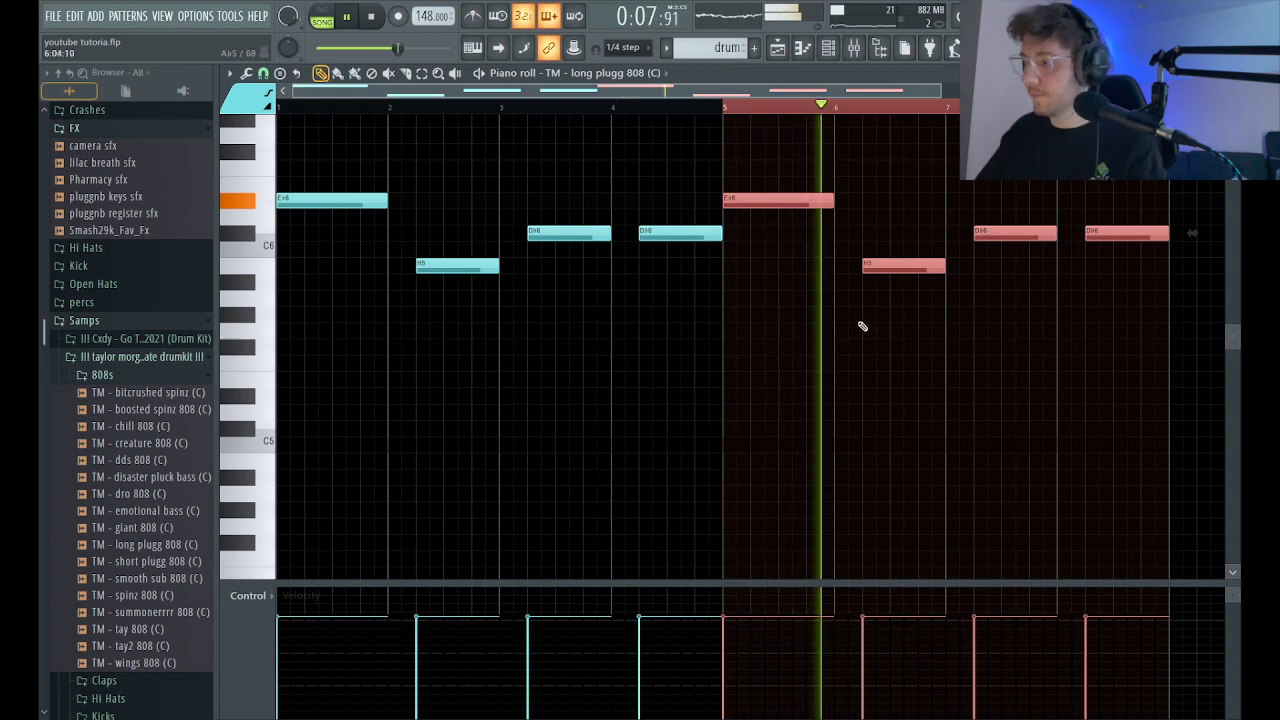
click(932, 363)
drag(945, 268, 922, 268)
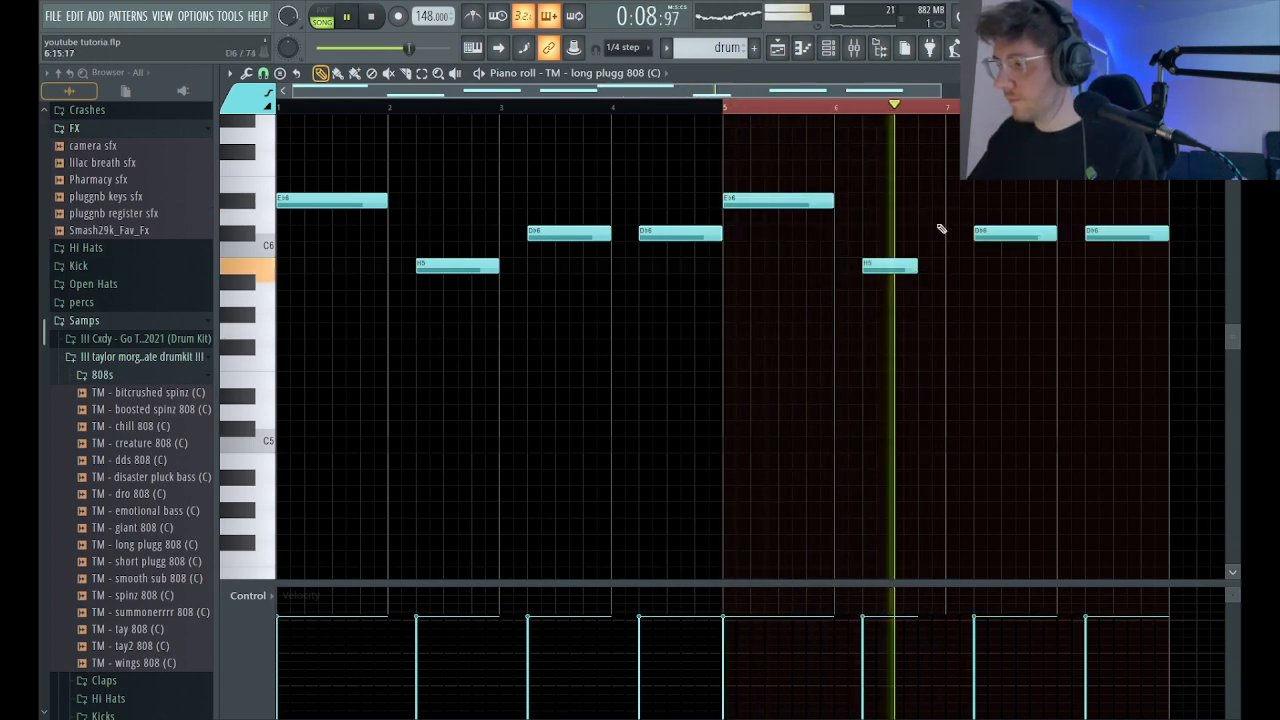
Try a Gb6 note late in bar 6 and at the start of bar 7, and delete it.
key(space)
click(914, 182)
drag(914, 178, 922, 130)
key(space)
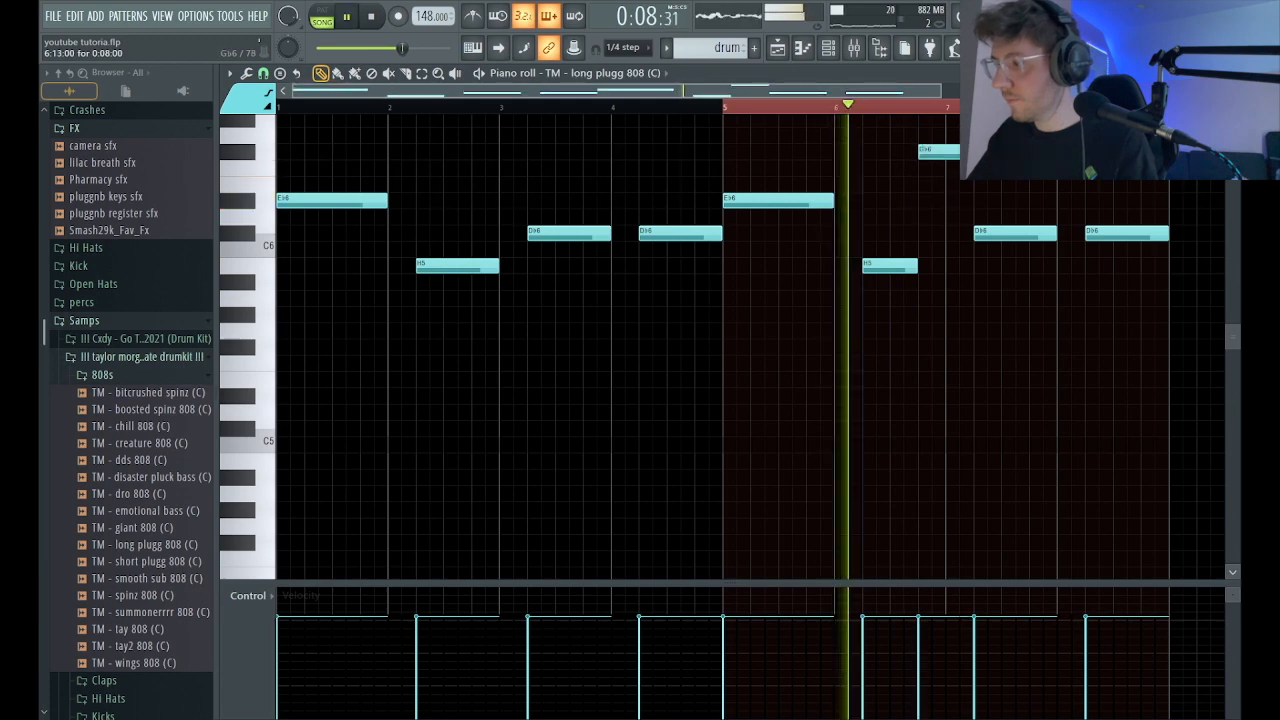
key(space)
drag(930, 152, 957, 152)
key(space)
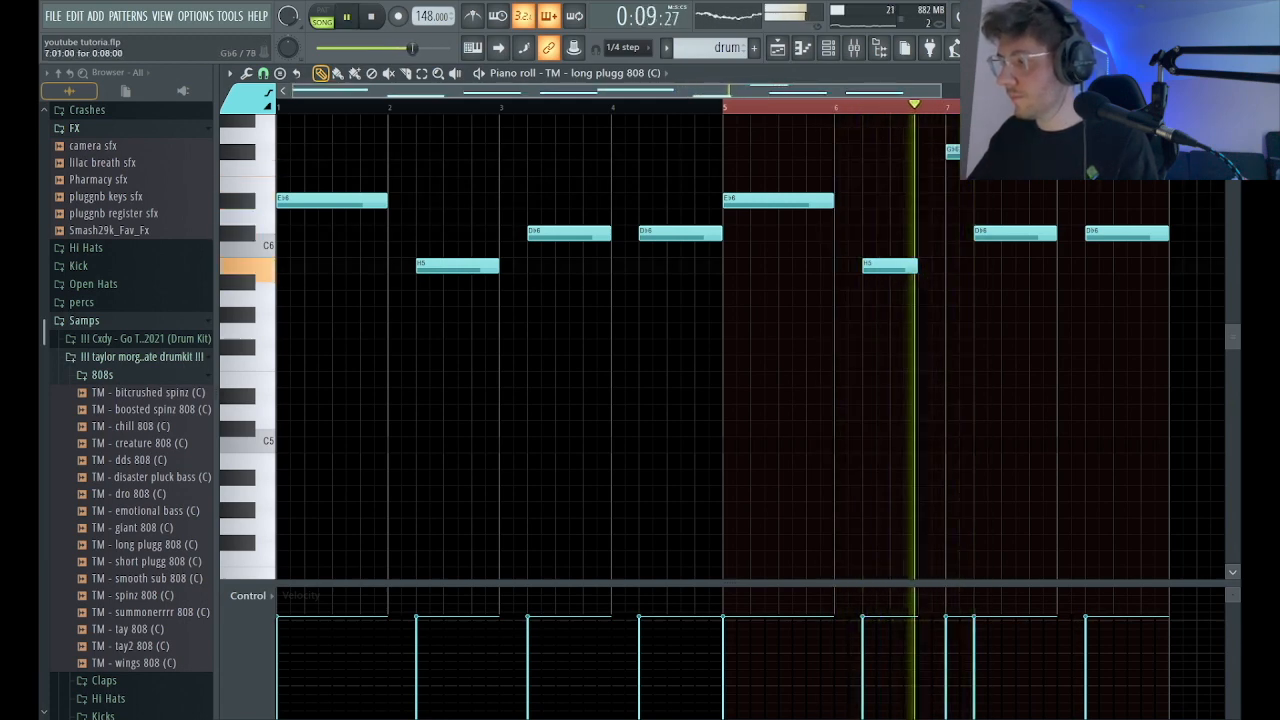
key(space)
right_click(951, 152)
key(space)
Add a second H5 note in bar 6 that starts six steps after the first and runs to 7:05.
key(space)
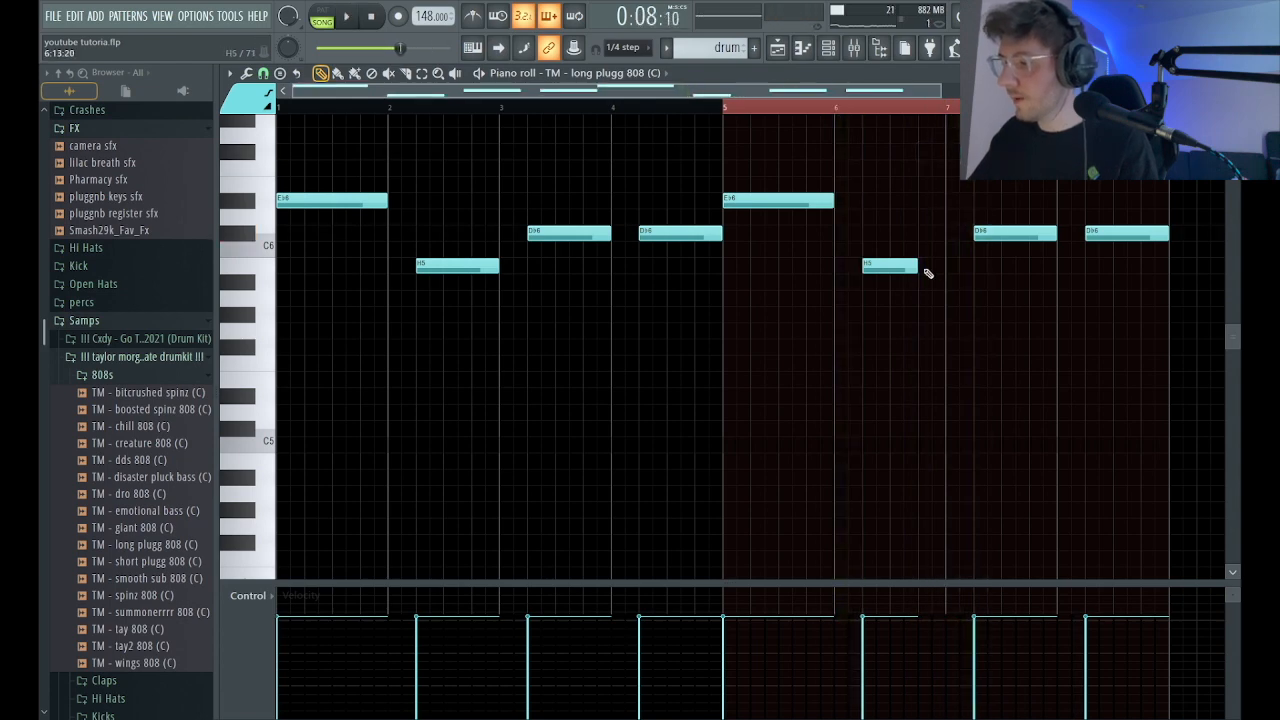
drag(950, 266, 975, 266)
key(space)
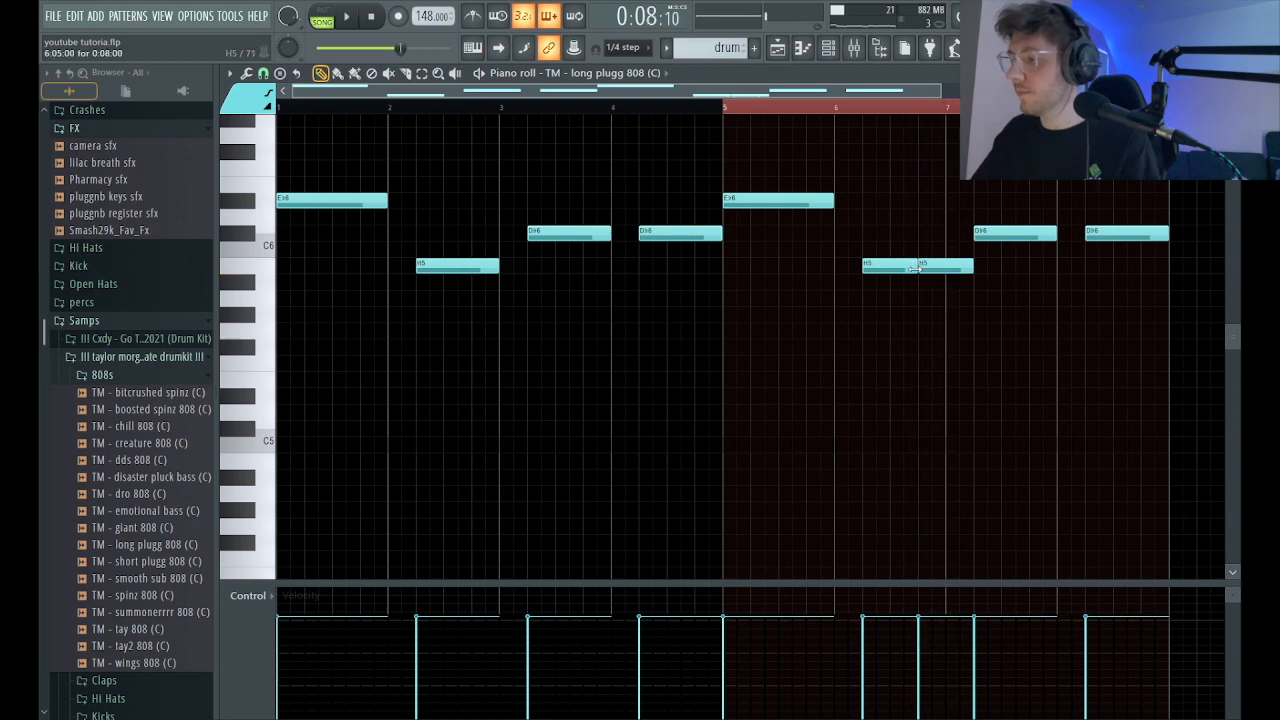
drag(936, 269, 973, 267)
key(space)
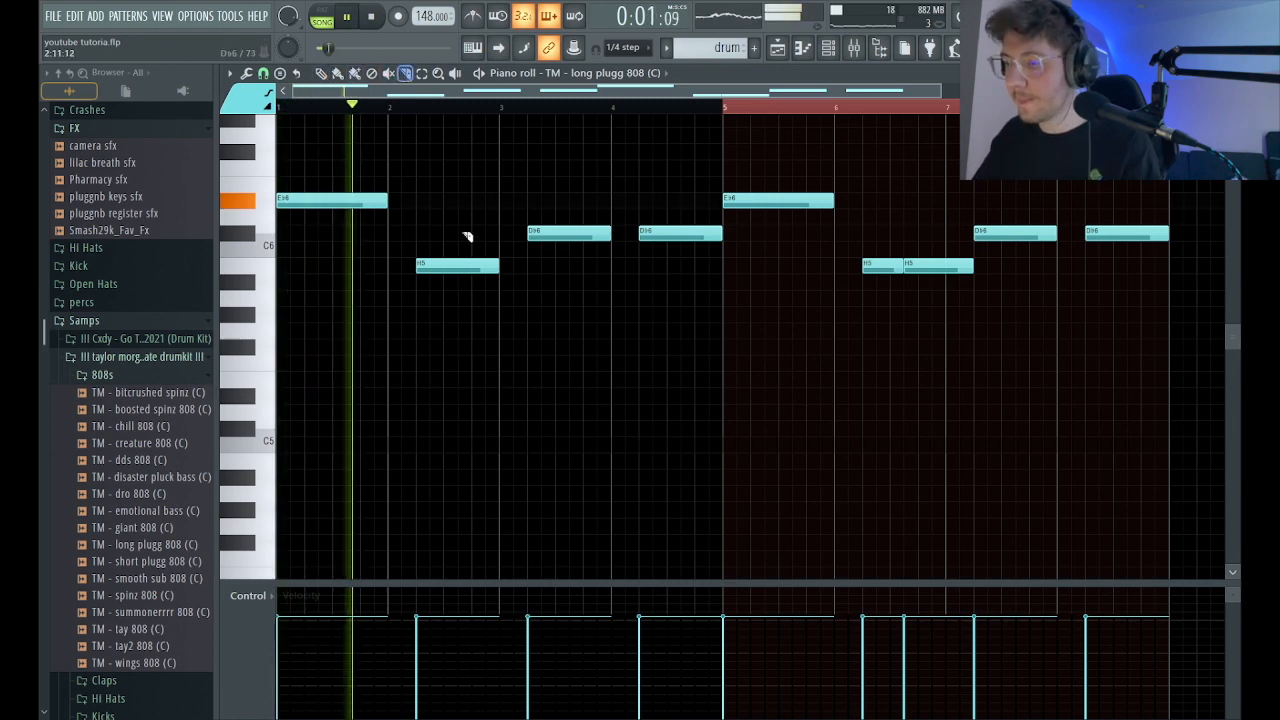
Split the bar 2 H5 note in half and turn the bar 3 Db6 note into a six-step note plus a two-step repeat from 3:01.
click(458, 278)
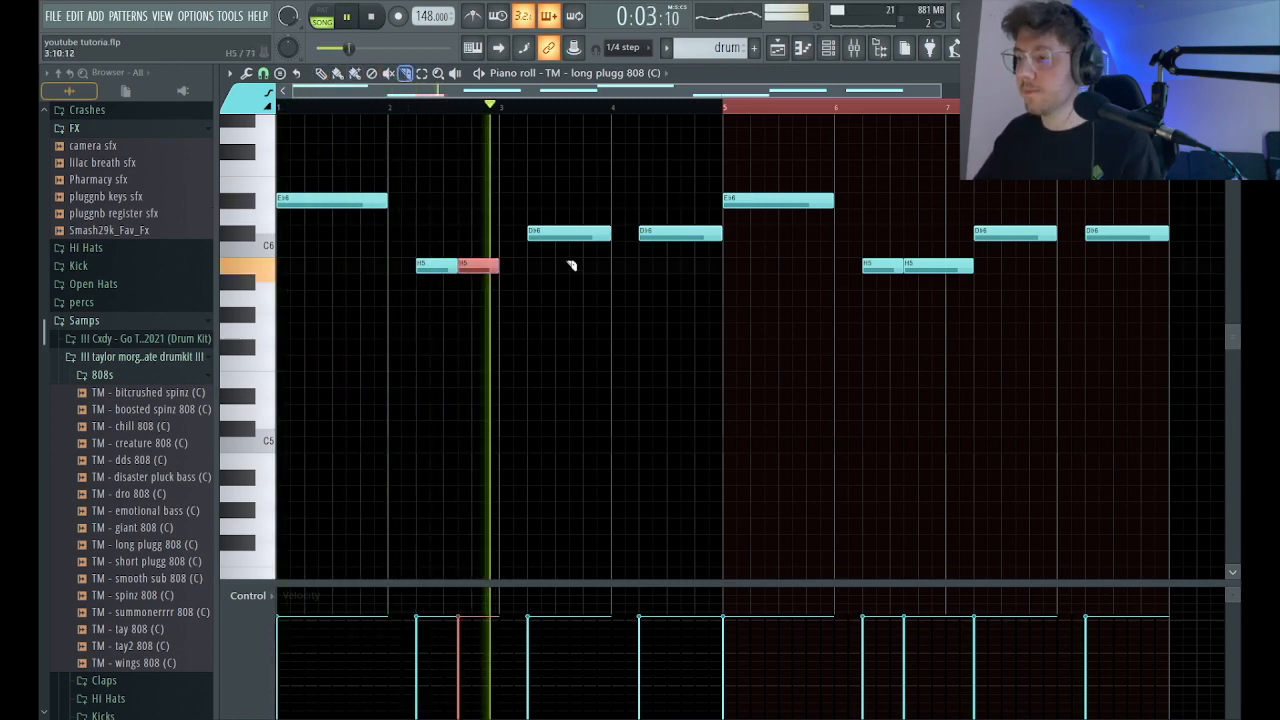
drag(563, 235, 541, 233)
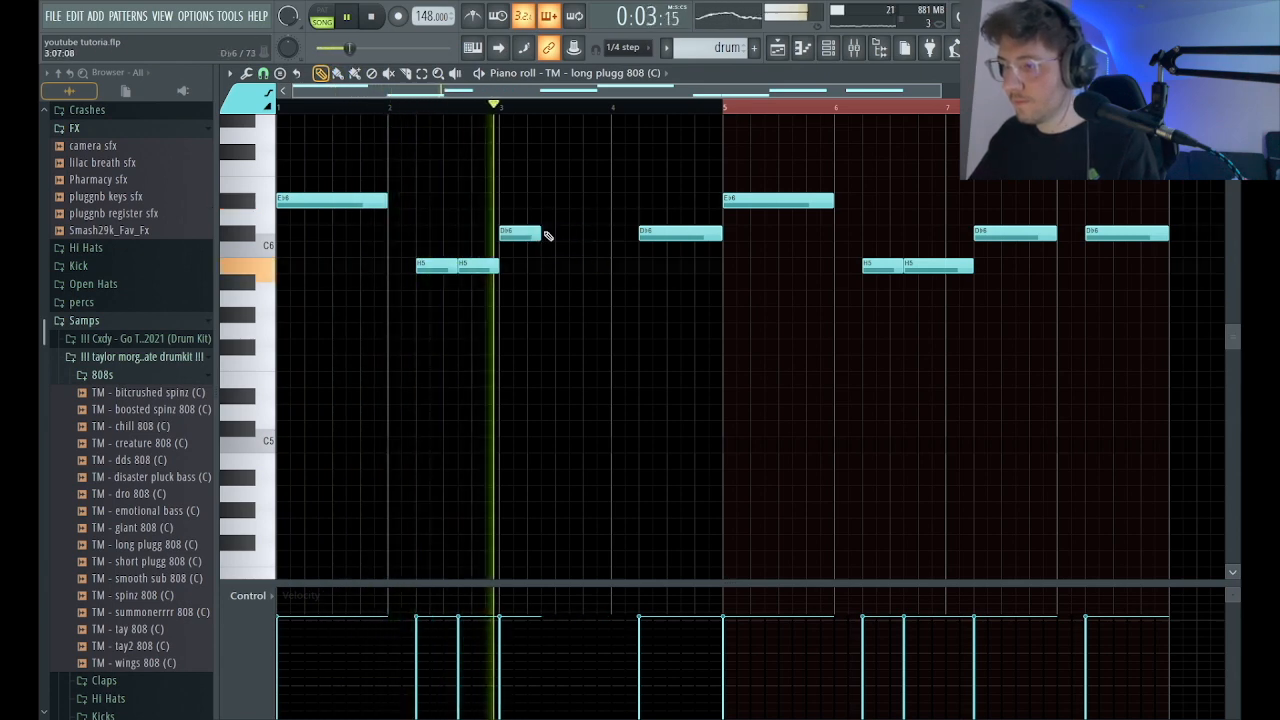
click(548, 234)
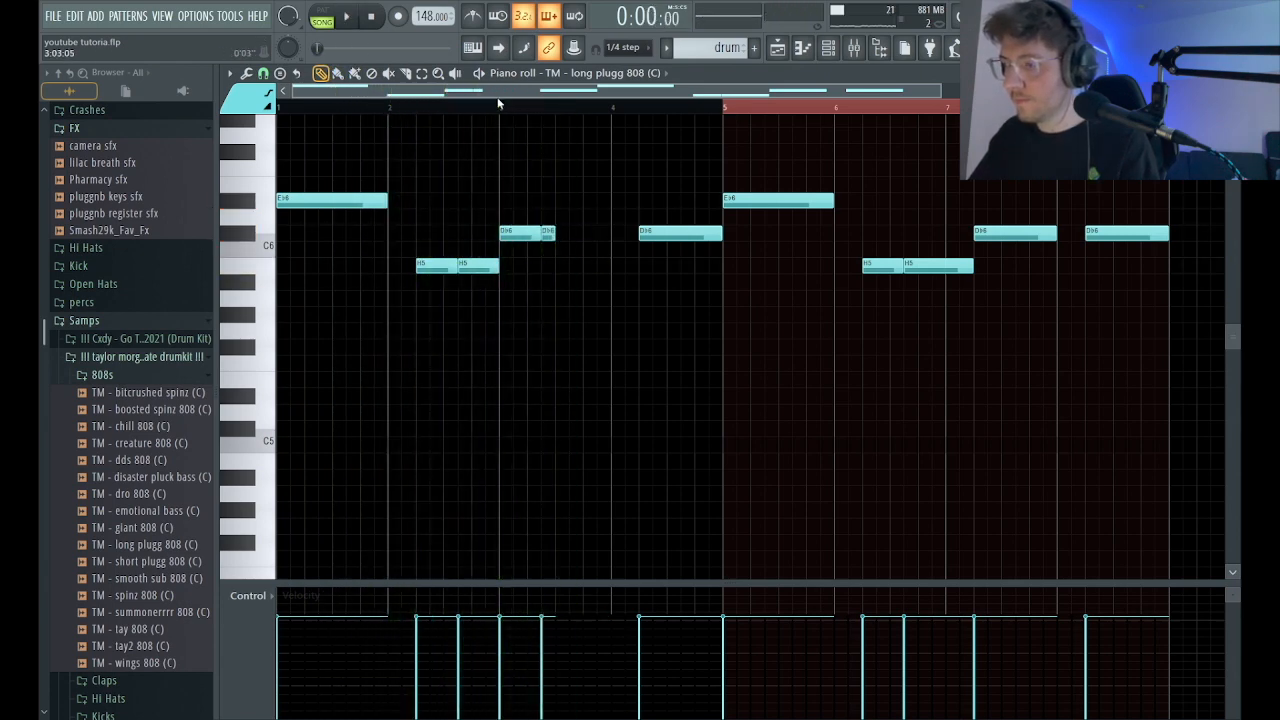
Replace the long Db6 note in bar 4 with two consecutive six-step Db6 notes.
key(space)
drag(724, 237, 688, 240)
click(688, 237)
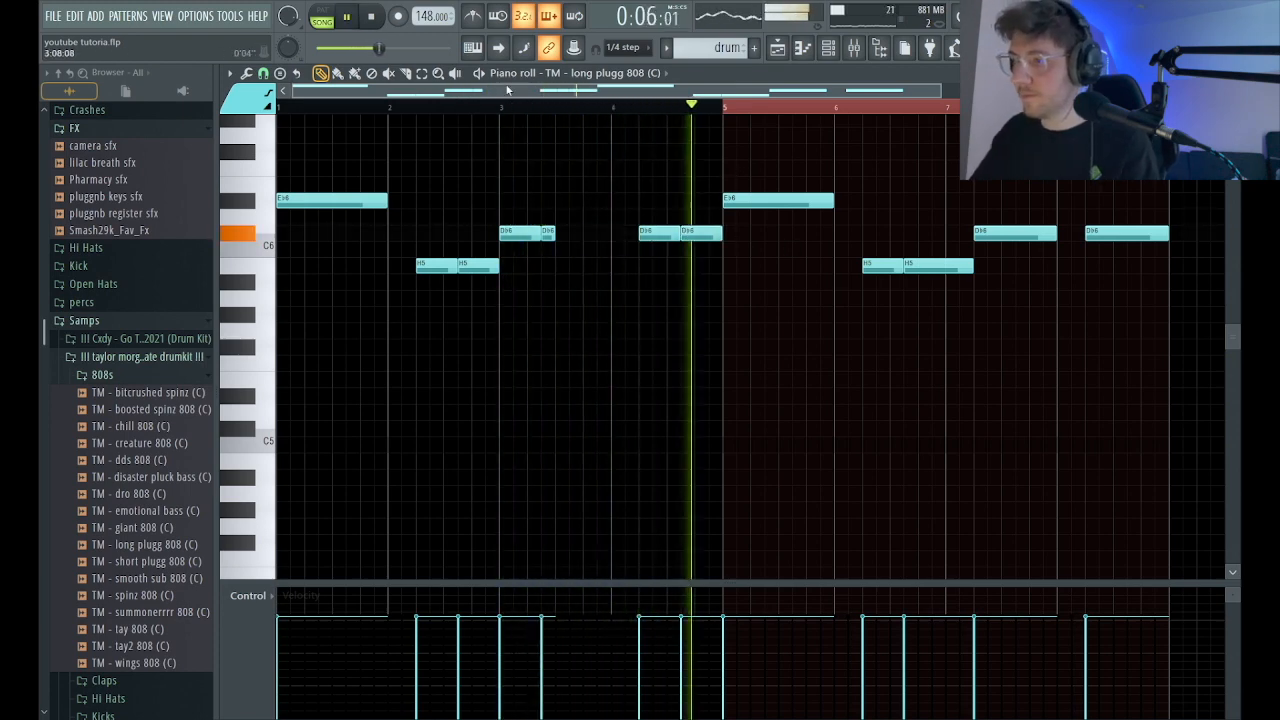
Rework the bar 5 Eb6 note into six-step and two-step hits plus an eight-step note starting at 5:13.
click(405, 74)
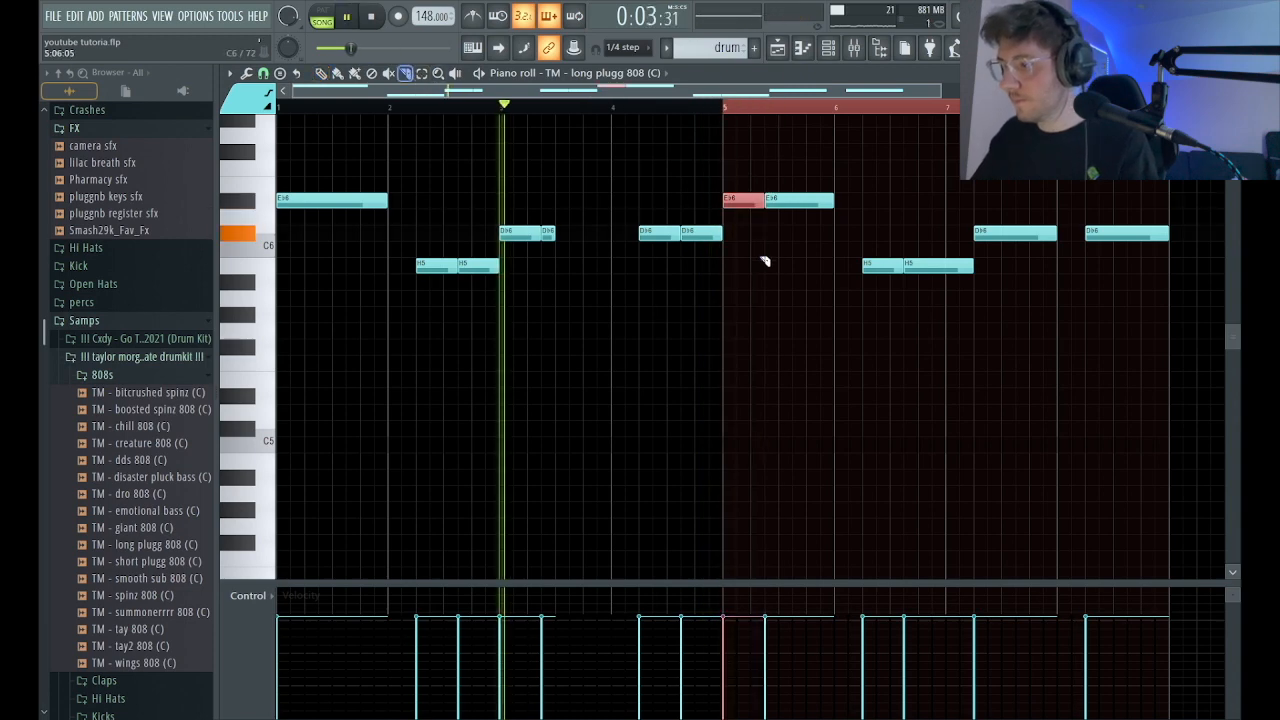
click(697, 108)
key(b)
key(space)
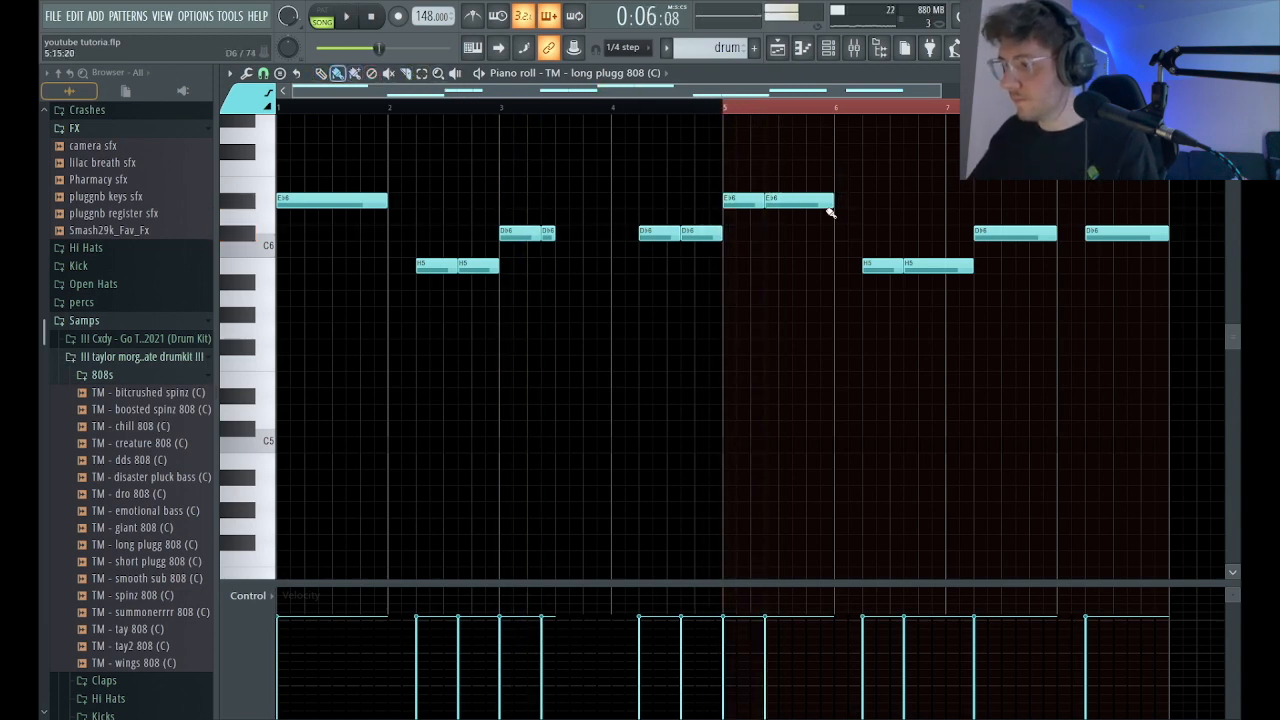
drag(808, 200, 858, 201)
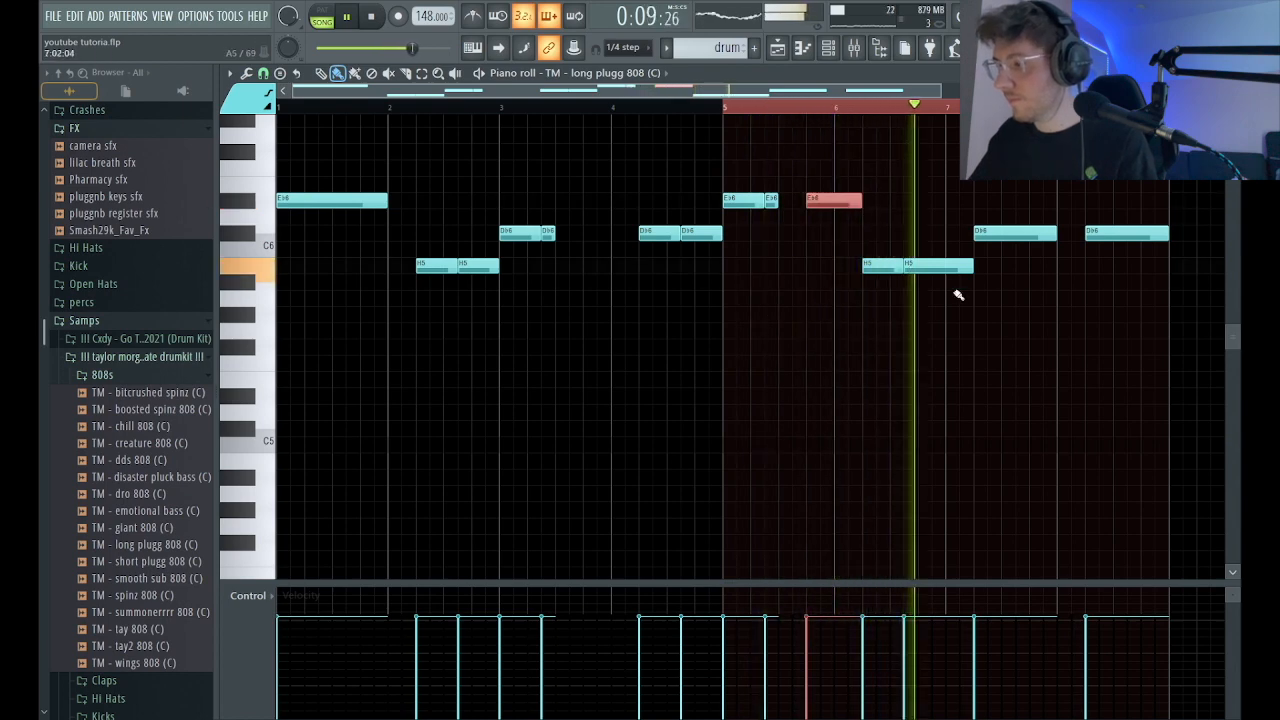
End the second H5 note of bar 6 at bar 7 and fill bar 7 with three six-step Db6 notes.
key(space)
drag(967, 268, 941, 267)
mouse_move(994, 231)
mouse_down()
mouse_move(964, 237)
mouse_move(988, 236)
mouse_up()
click(997, 235)
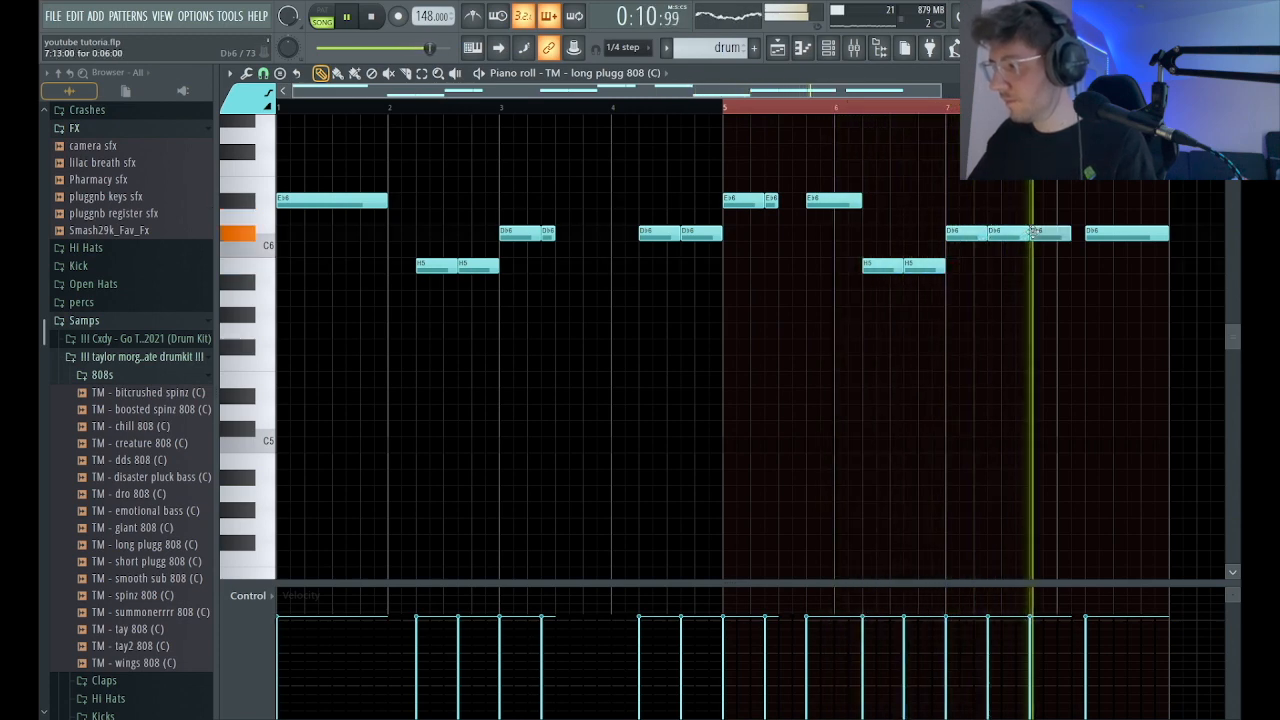
Replace the Db6 note in bar 8 with three consecutive four-step Db6 notes.
key(space)
drag(1164, 233, 1108, 235)
click(1125, 235)
click(1150, 236)
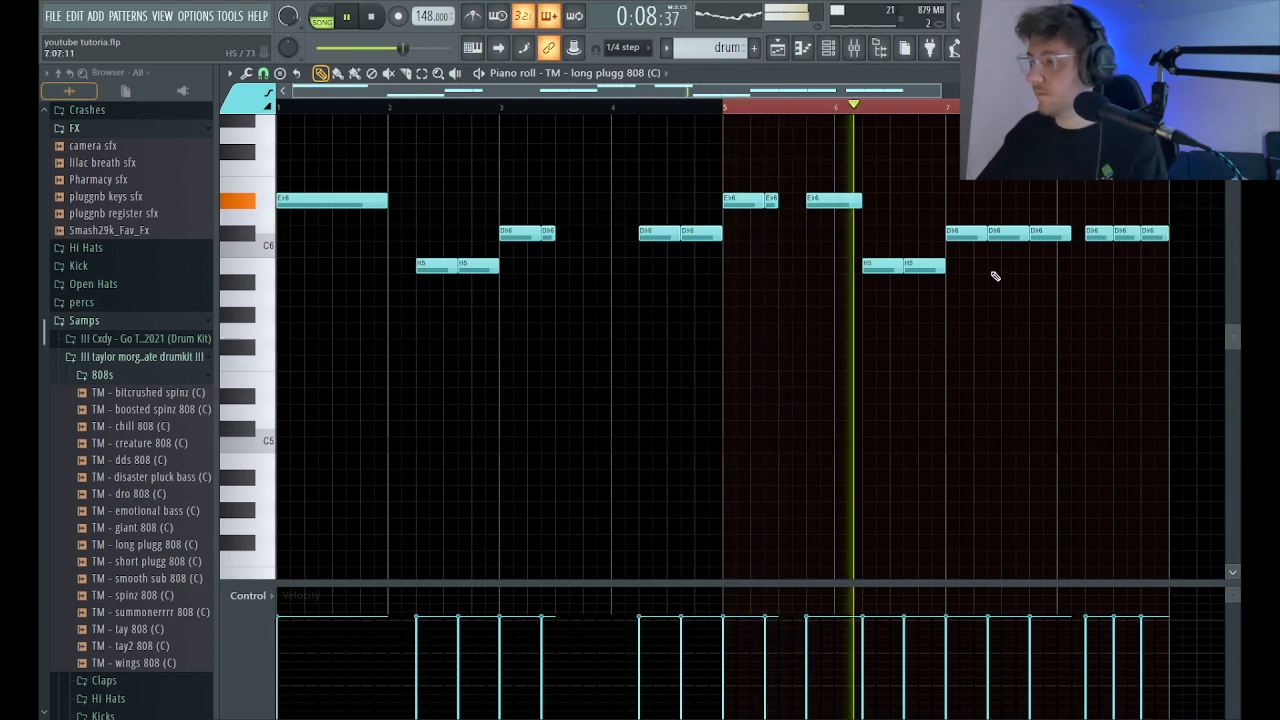
Try extending all 808 notes into a continuous legato line and undo it.
key(ctrl+a)
key(ctrl+l)
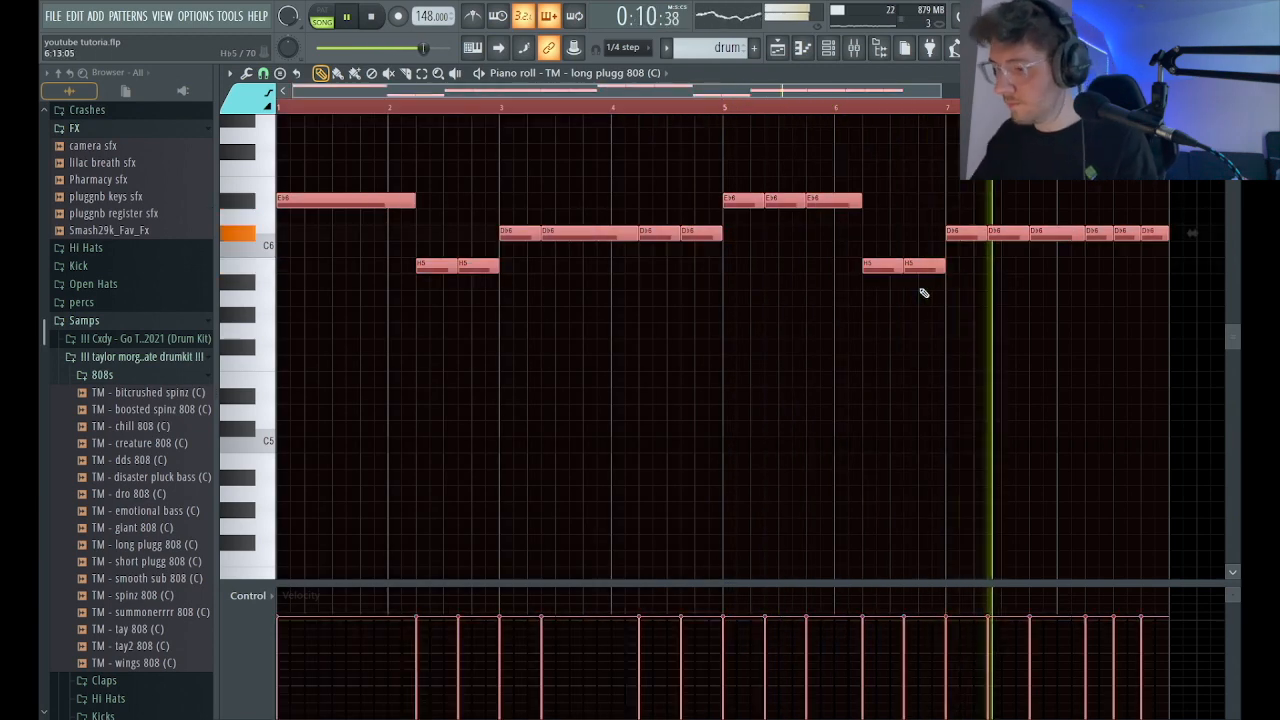
key(ctrl+z)
key(ctrl+d)
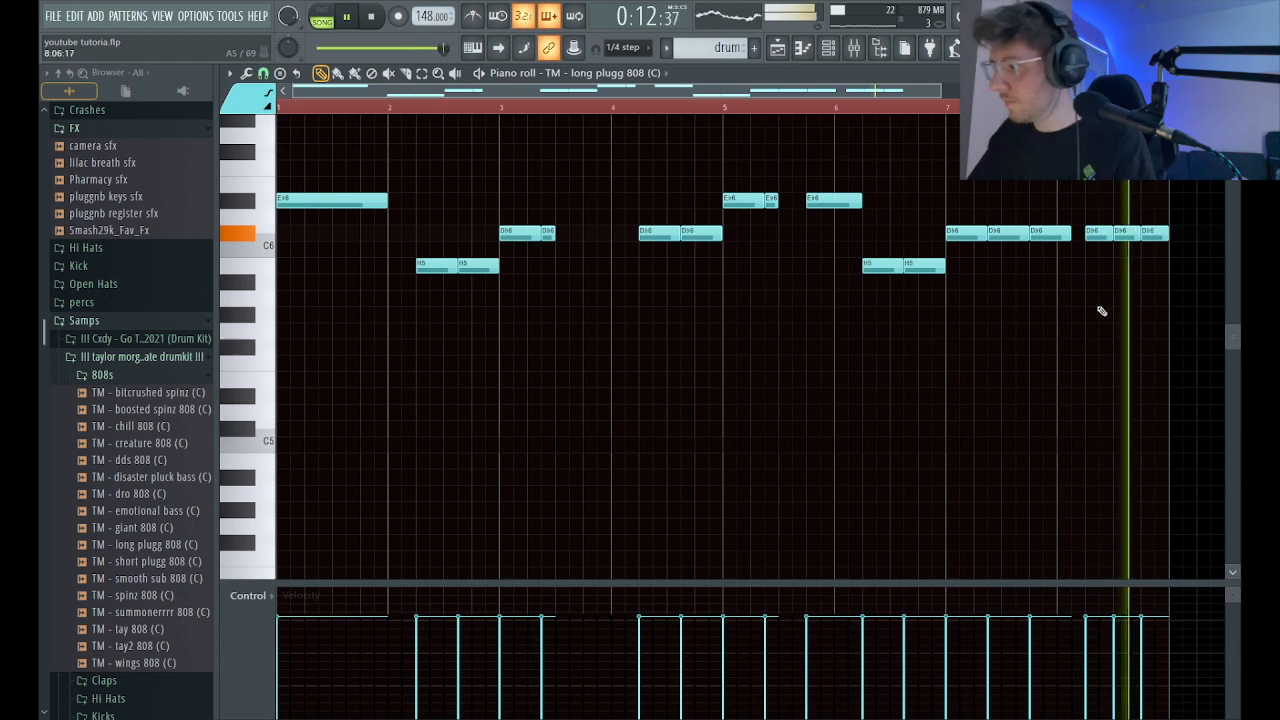
Shorten the last two Db6 notes of bar 7 to two and four steps, and lower all 808 notes an octave at full velocity.
drag(1027, 237, 1057, 236)
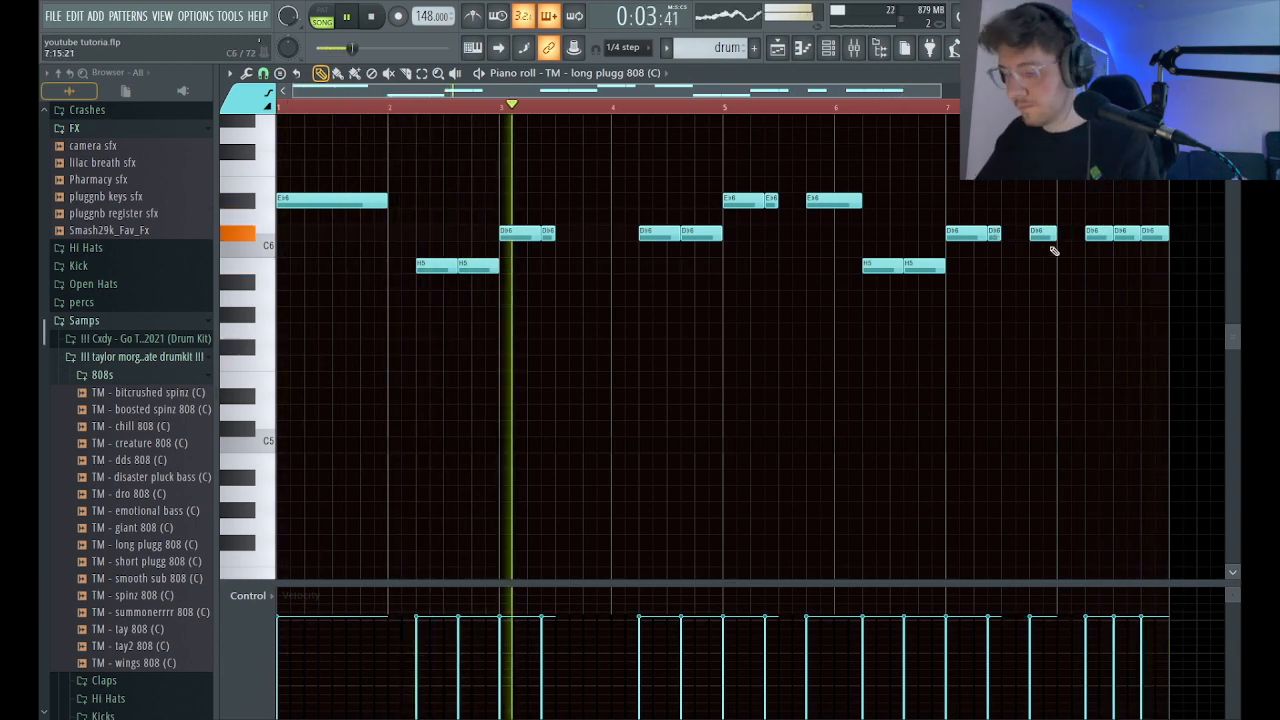
key(ctrl+a)
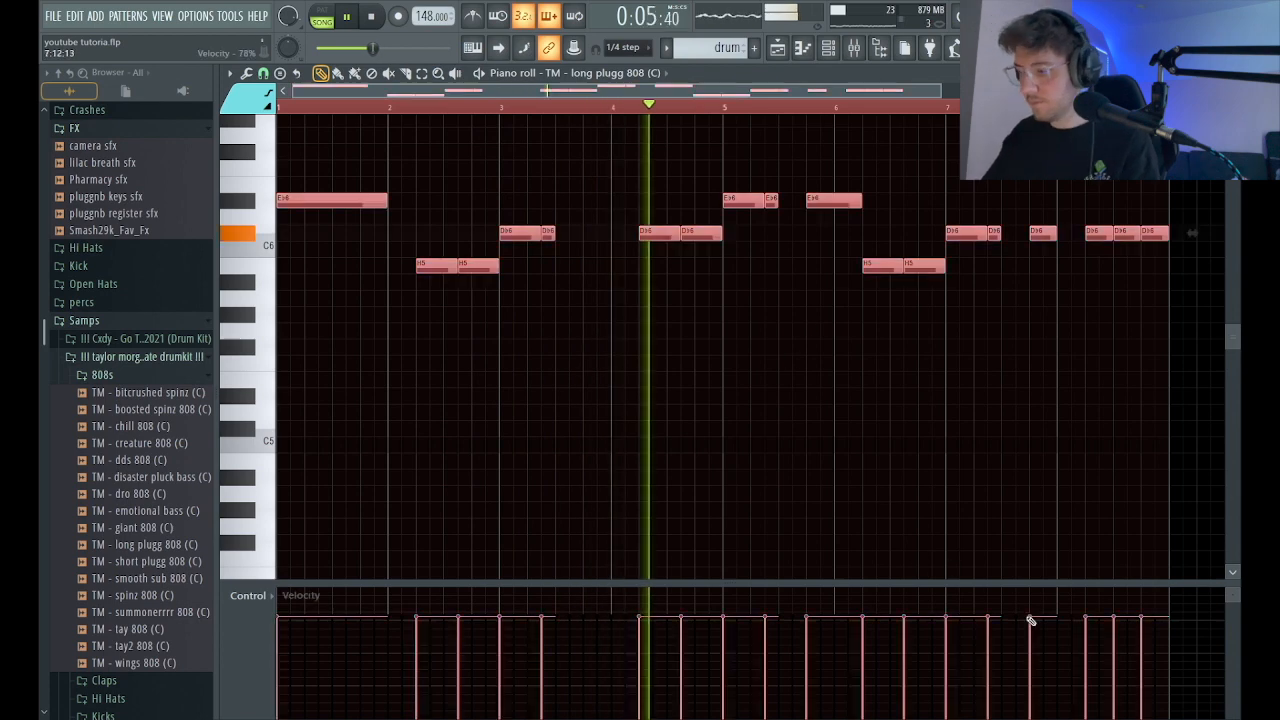
key(ctrl+Down)
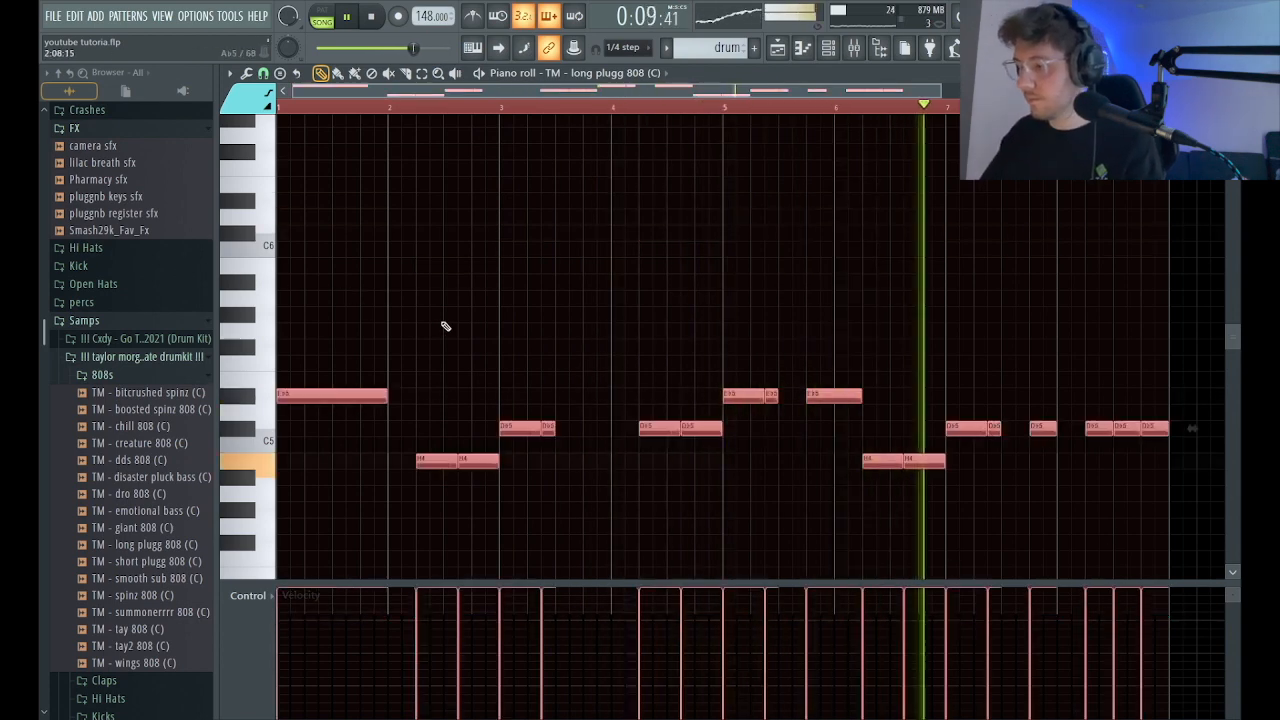
Lower the channel volume of the long plugg 808 to 49%.
click(826, 48)
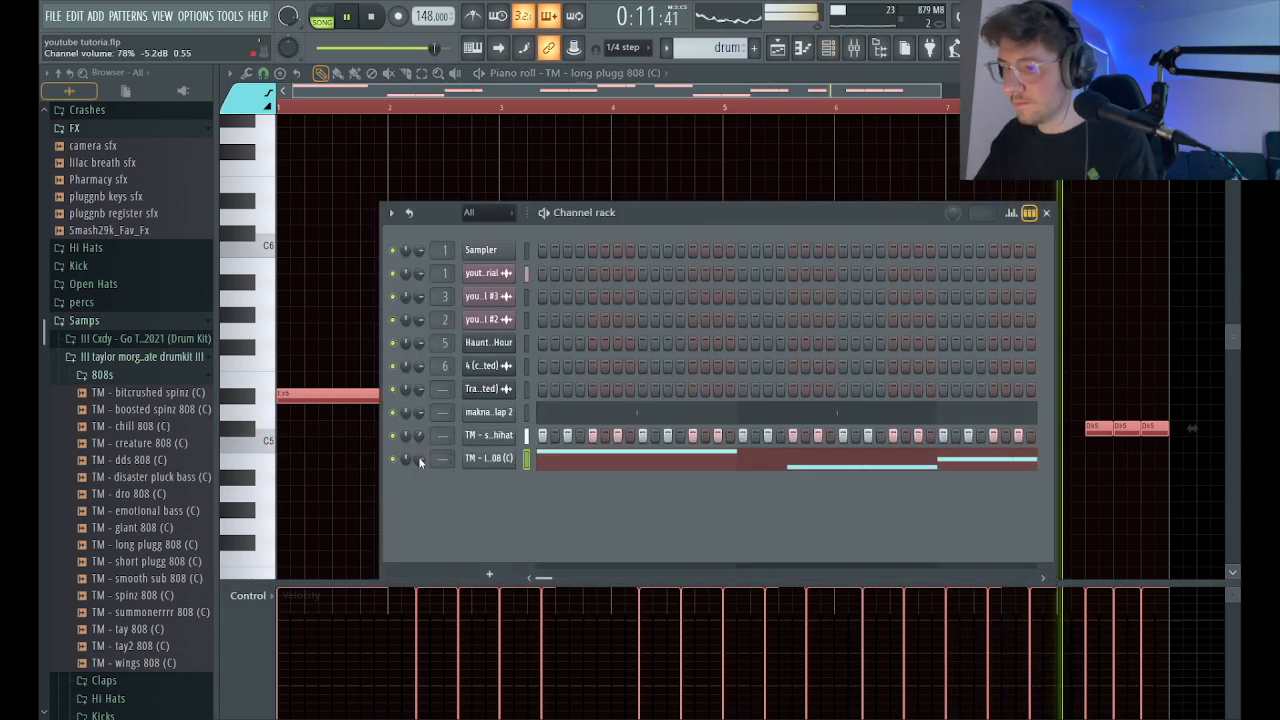
drag(419, 460, 419, 448)
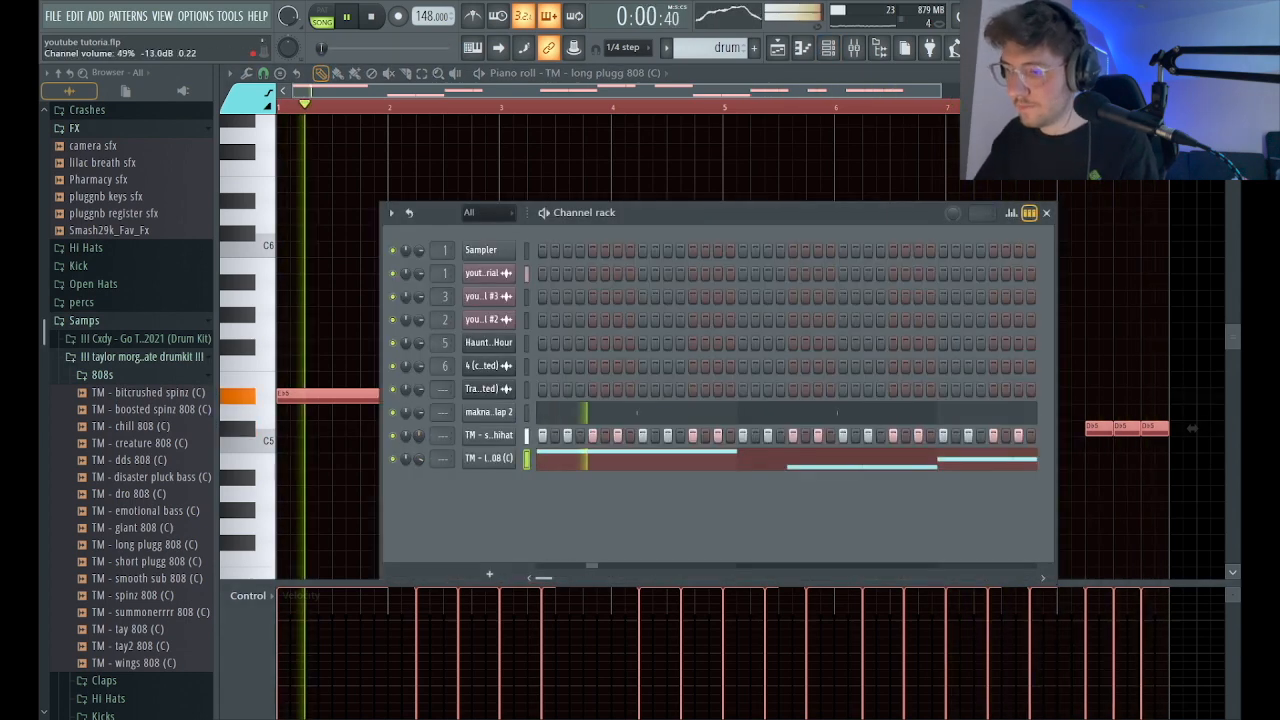
Add the TM - sharp snare sample from the taylor morgan drumkit's Snares folder as a new channel.
click(150, 377)
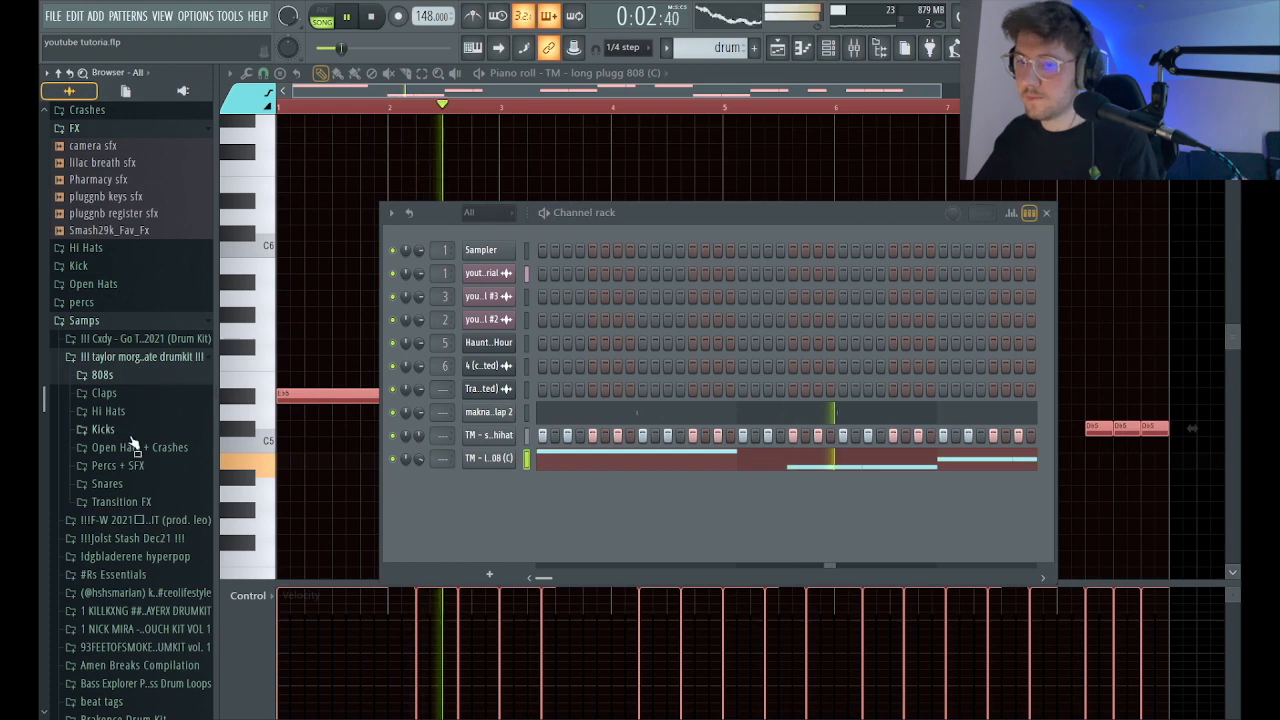
click(110, 484)
scroll(155, 570, down, 2)
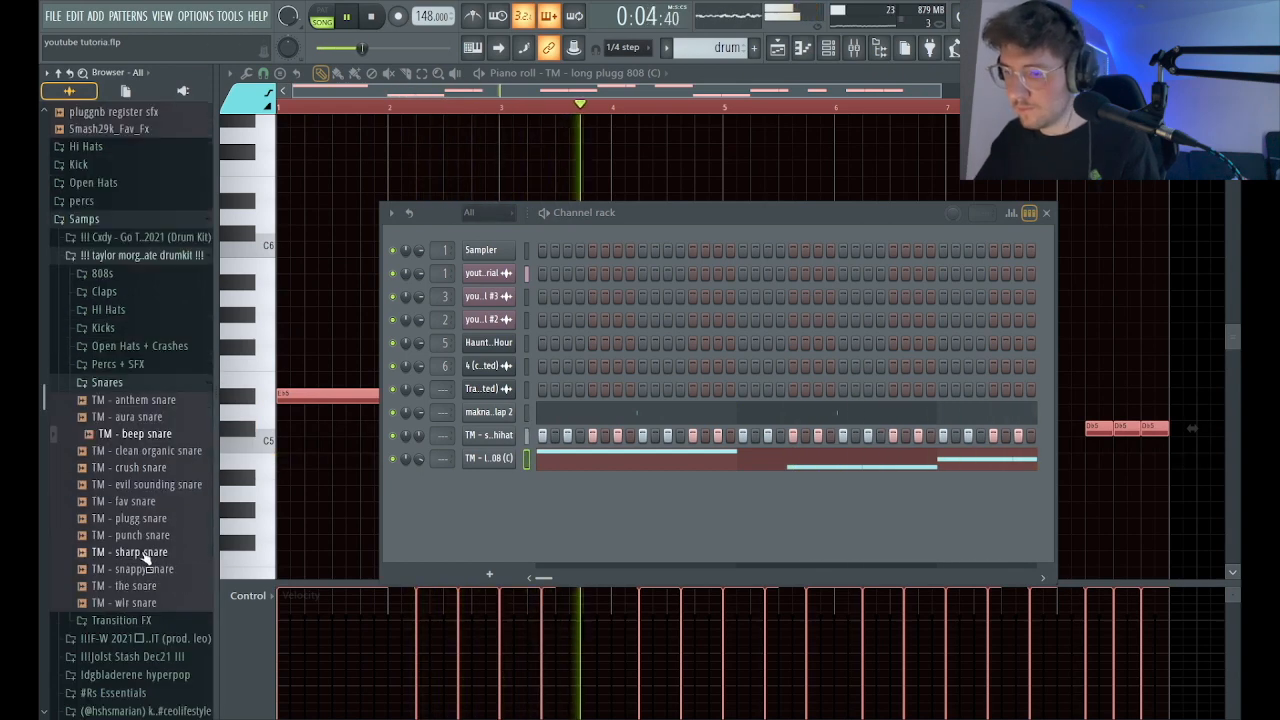
drag(467, 502, 468, 505)
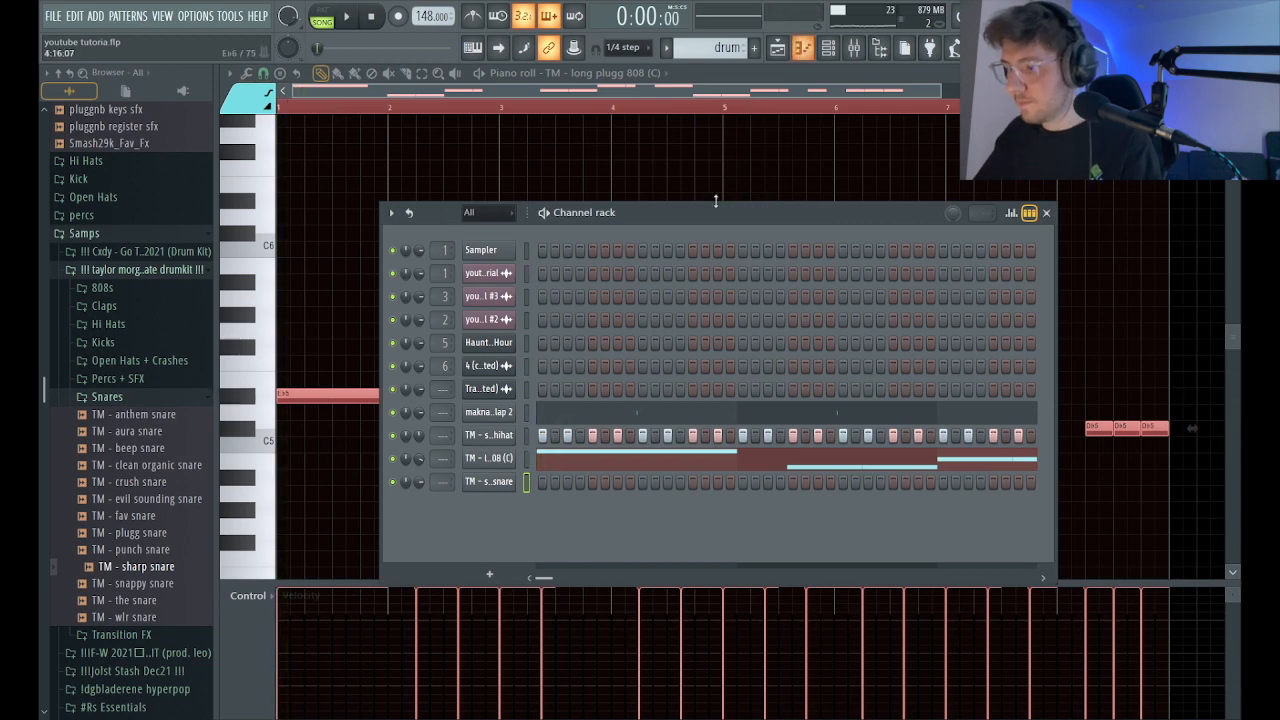
Place a sharp snare hit on step 3 of bar 2 and show the snare's notes in the piano roll during playback.
key(space)
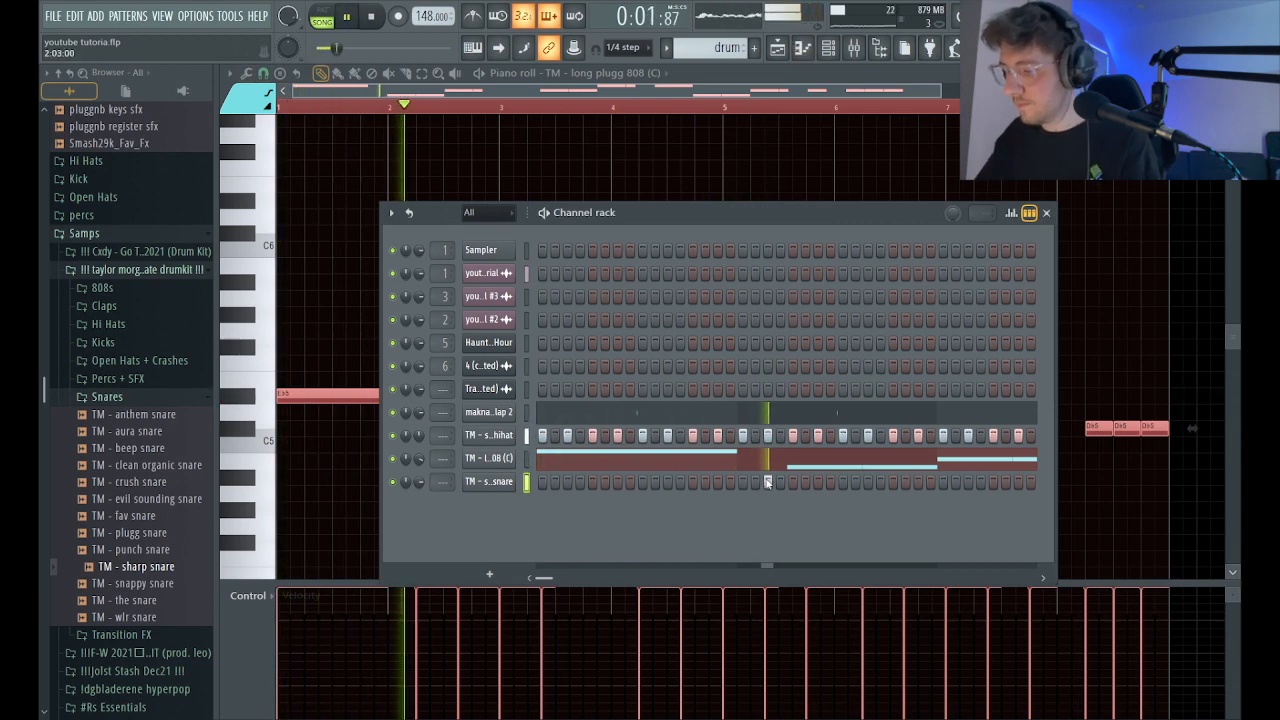
click(803, 48)
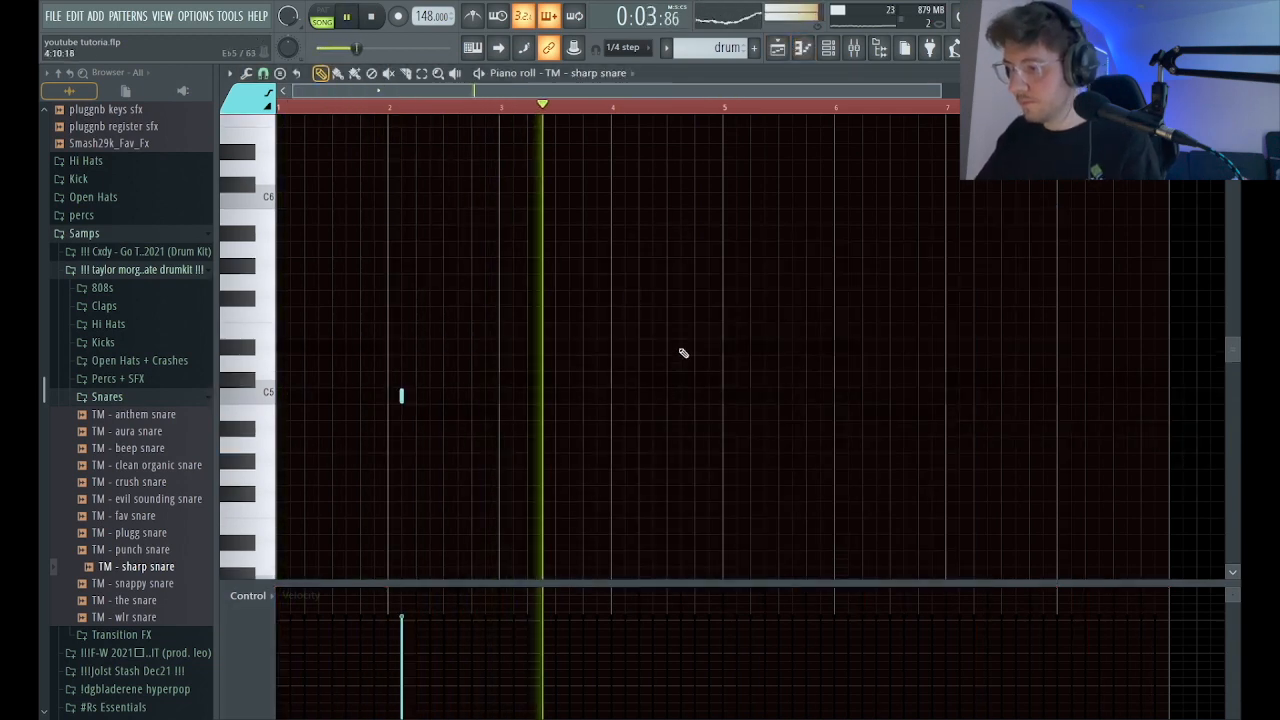
click(601, 404)
right_click(603, 402)
key(space)
key(space)
click(401, 397)
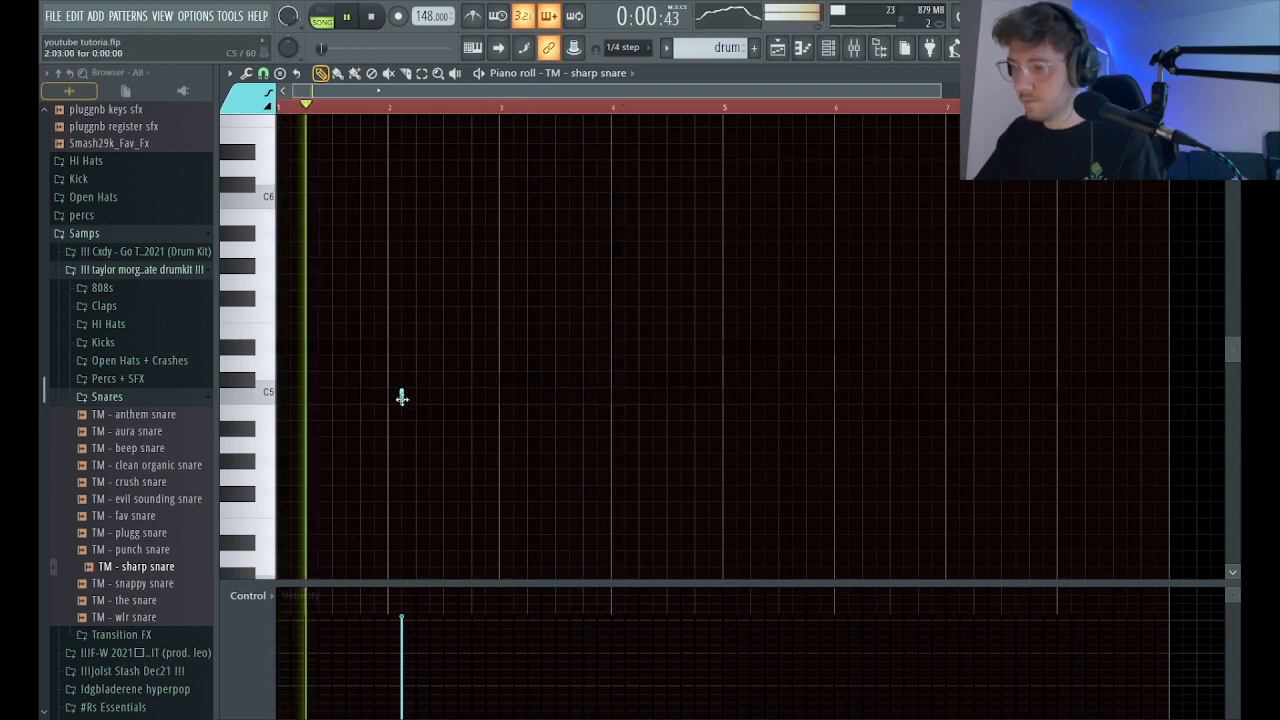
Add sharp snare notes at C5 on step 15 of bar 1 and step 3 of bar 4.
click(569, 404)
drag(569, 404, 367, 401)
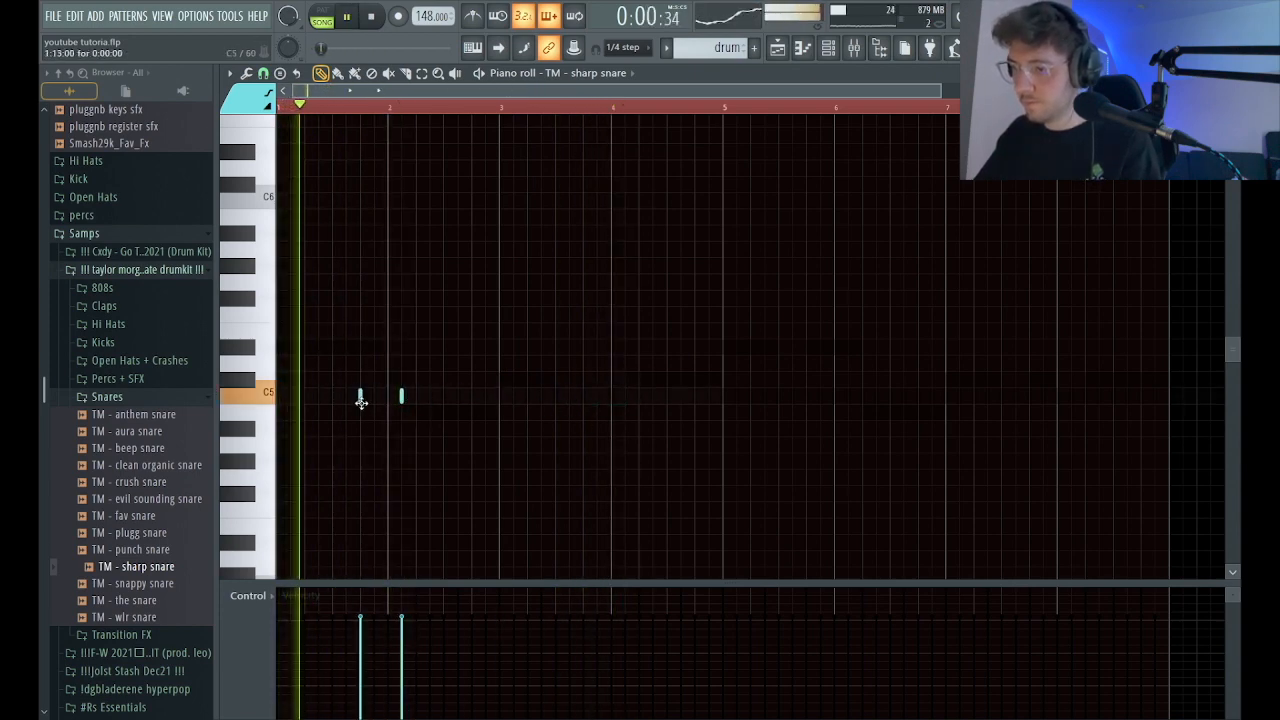
click(530, 402)
drag(532, 403, 625, 396)
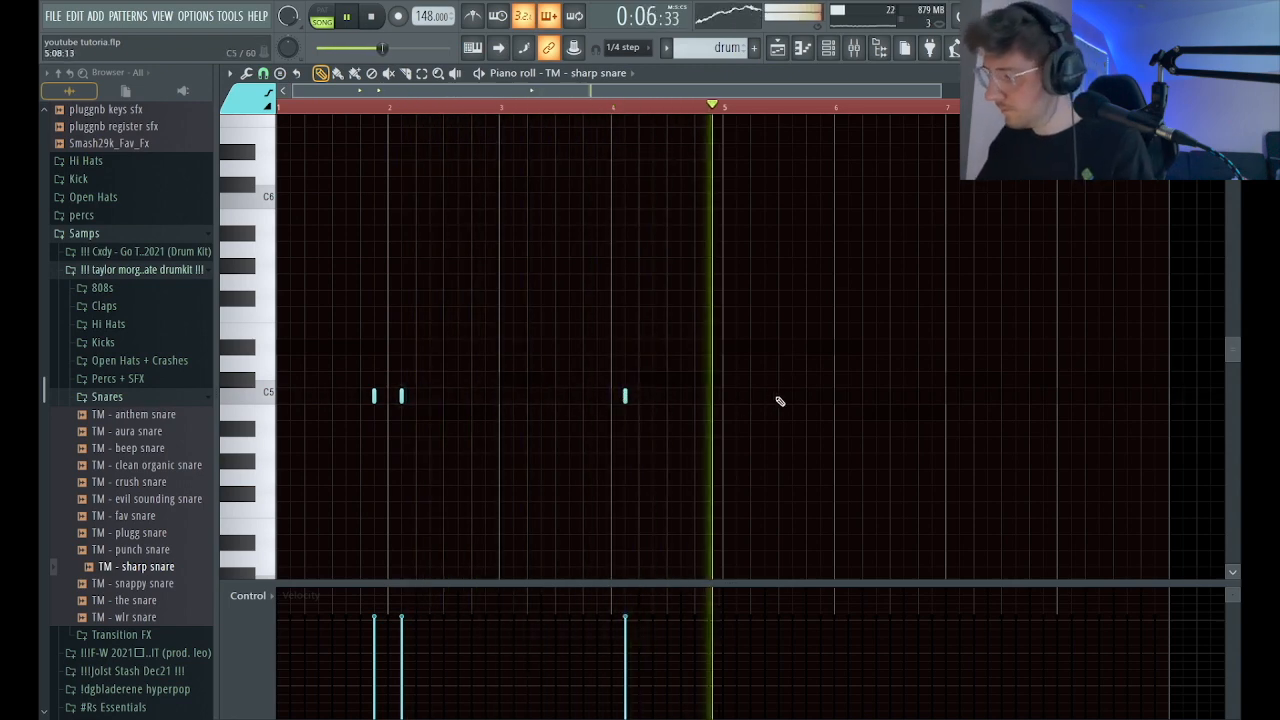
Duplicate the sharp snare notes of bars 1 to 4 into bars 5 to 8 and play the pattern.
double_click(728, 114)
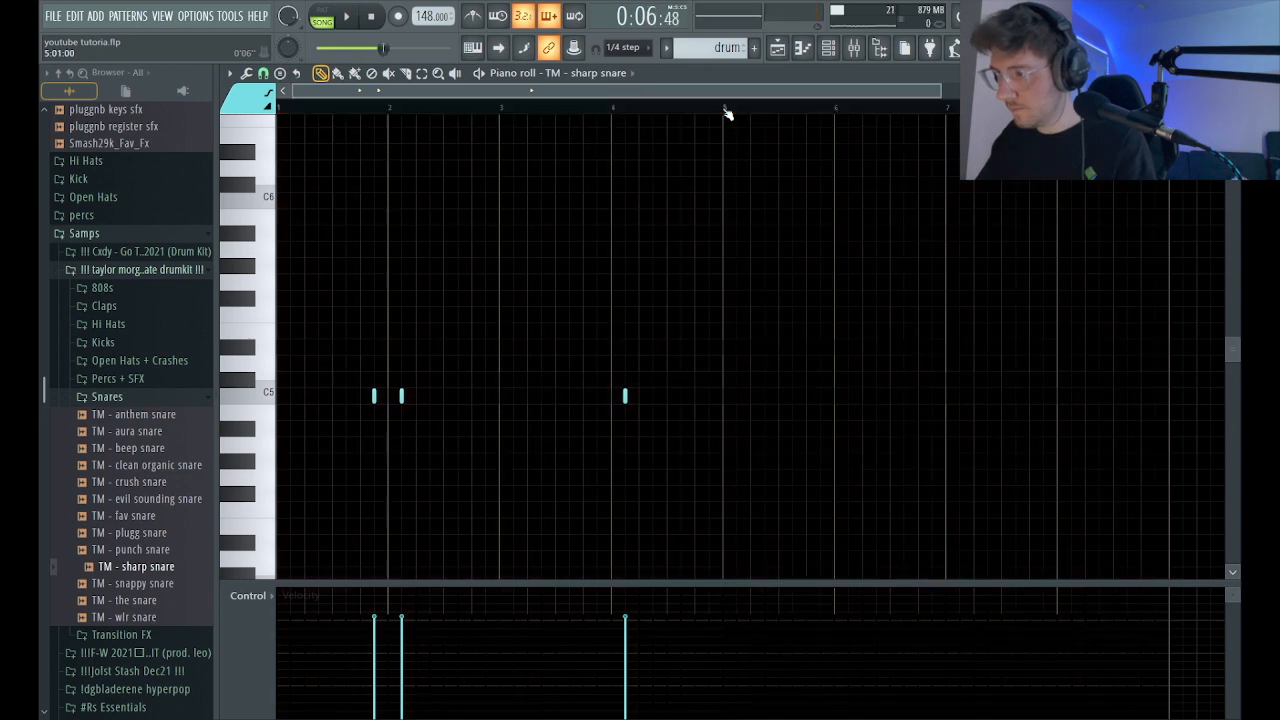
key(ctrl+b)
key(space)
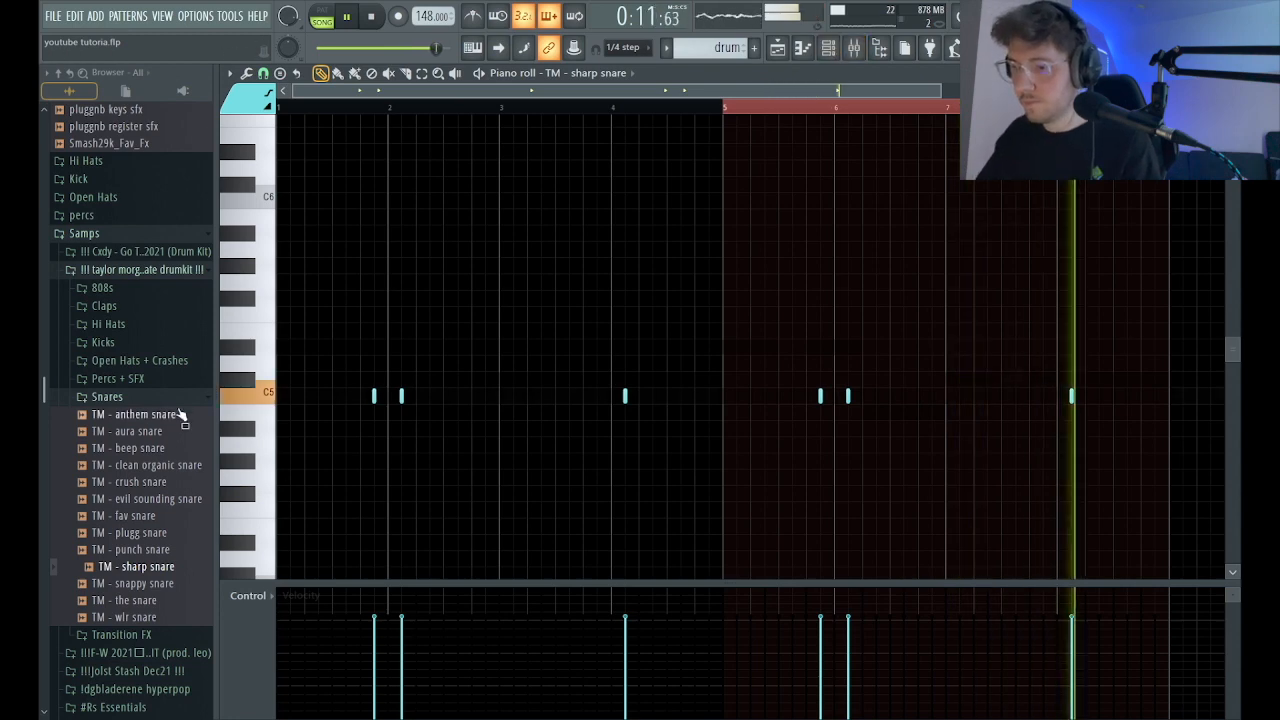
Add the ziggy snare sample from the Jolst Stash Dec21 kit's Snares folder as a new channel.
scroll(138, 612, down, 1)
click(137, 572)
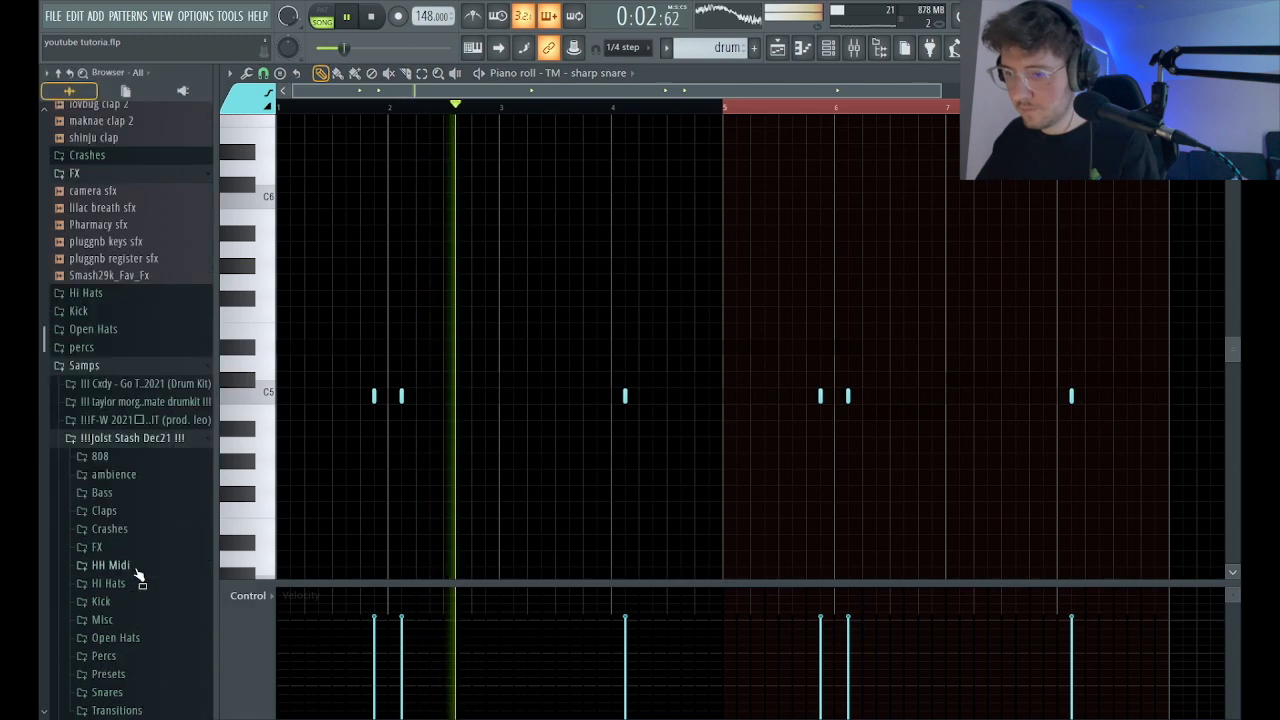
scroll(138, 560, down, 2)
click(136, 489)
scroll(136, 489, down, 2)
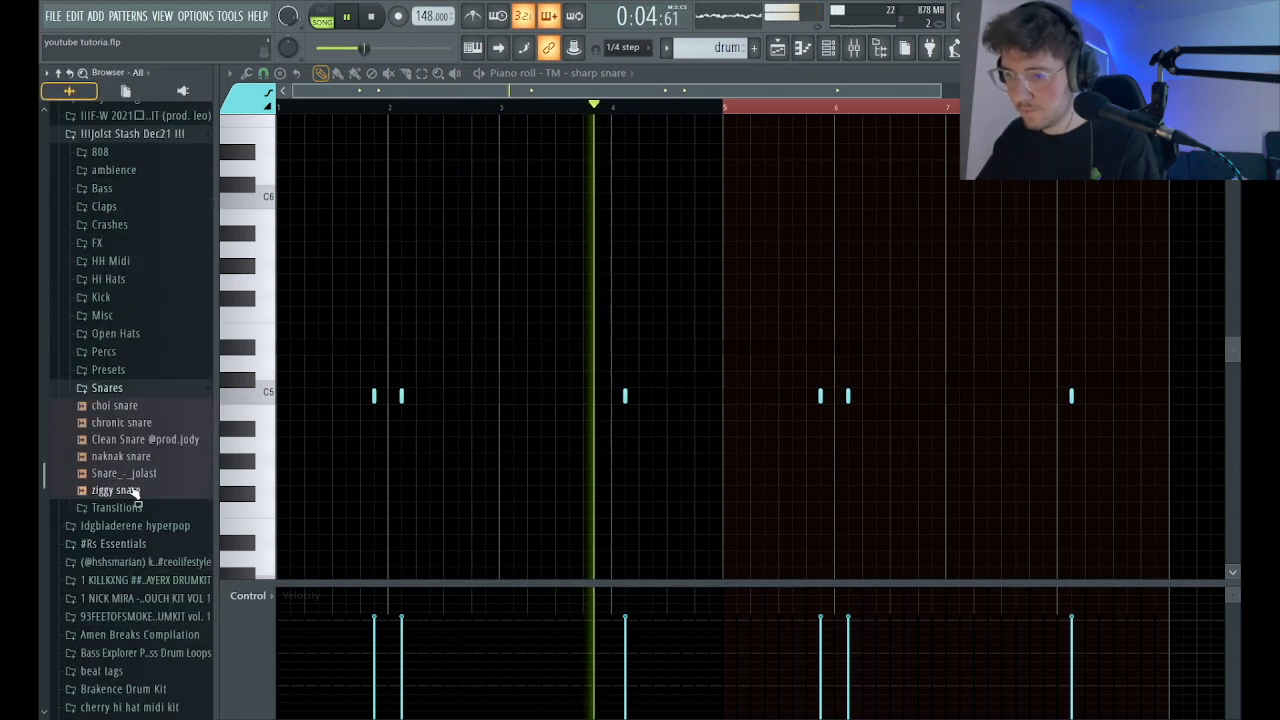
click(828, 47)
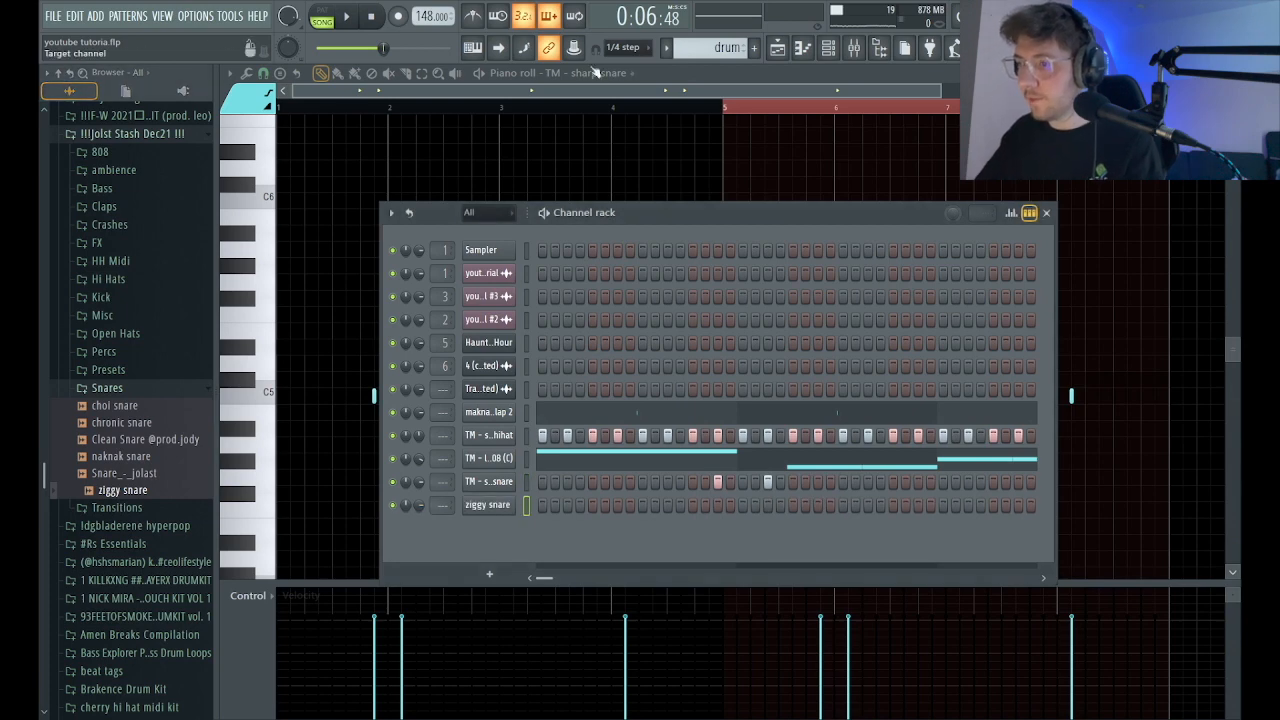
Place a ziggy snare note at C5 on step 11 of bar 3 in the piano roll while the beat plays.
click(385, 48)
key(space)
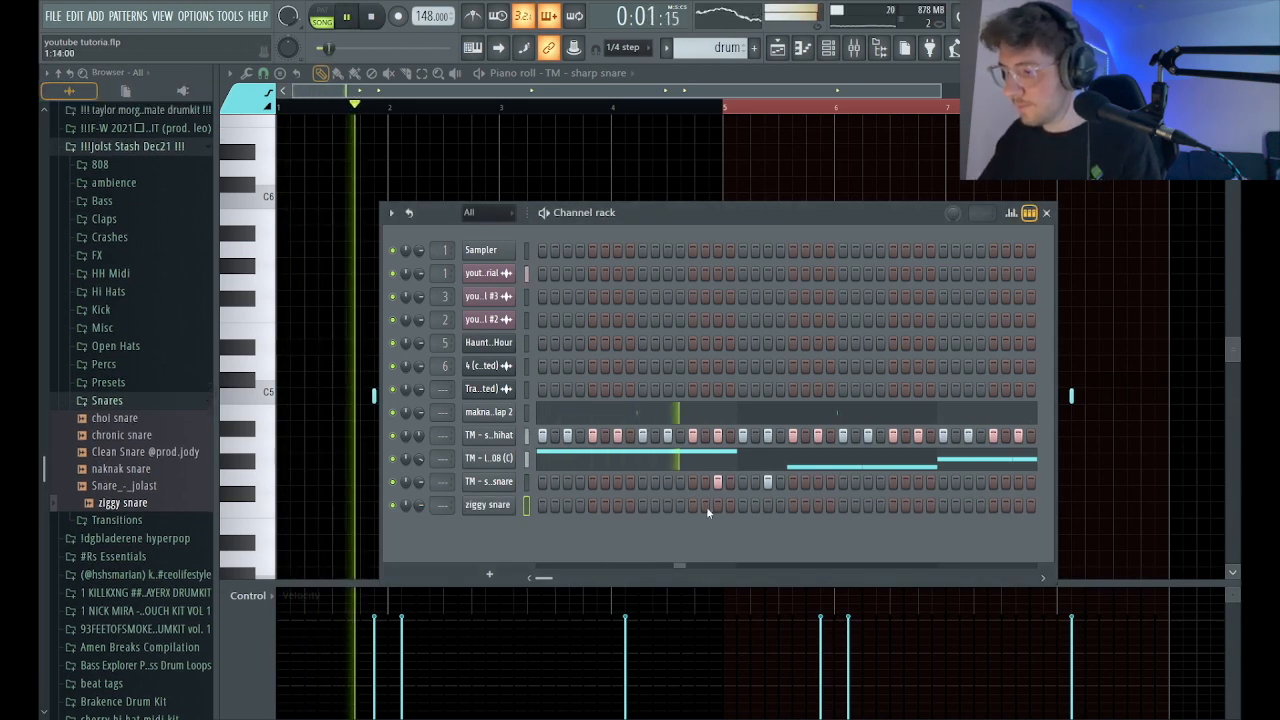
click(803, 48)
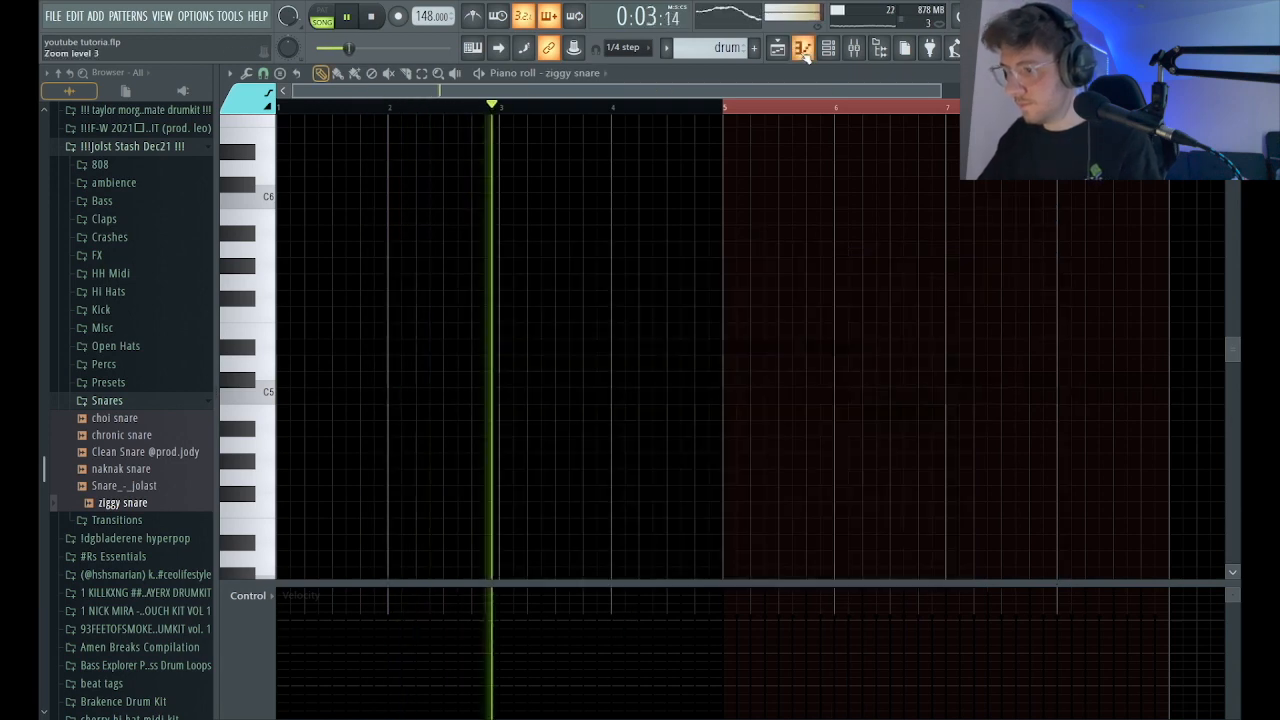
key(space)
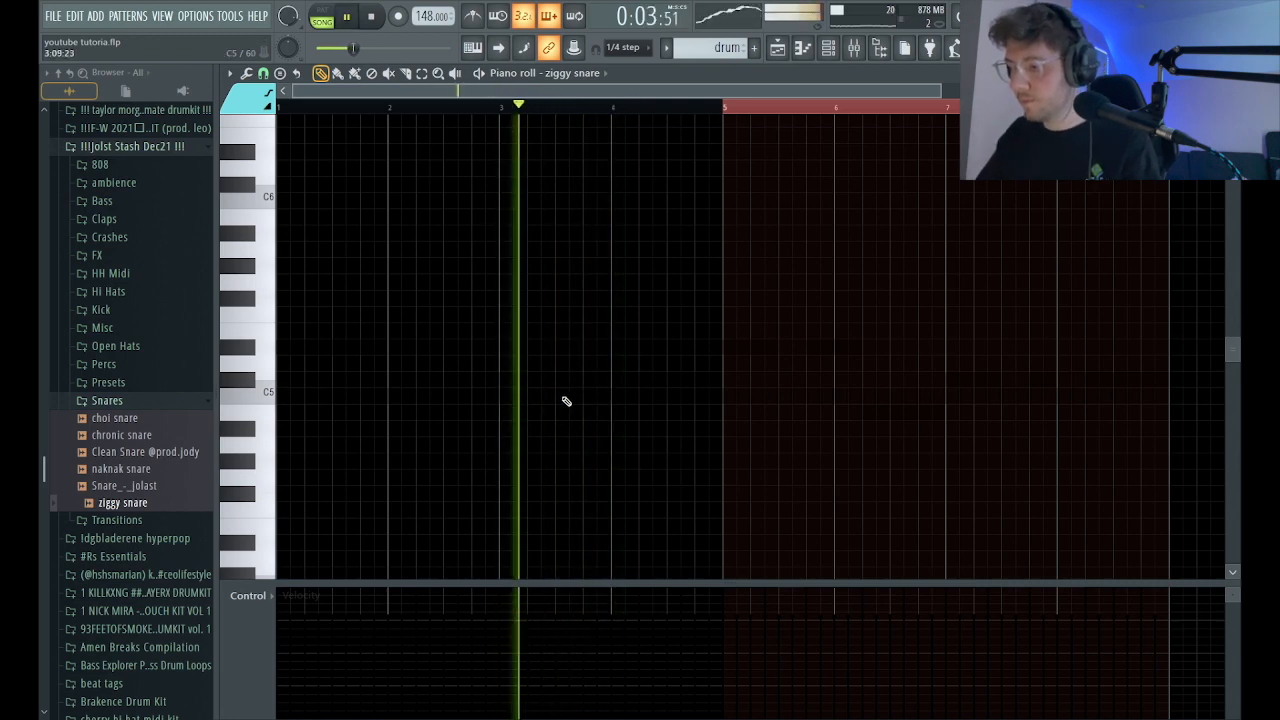
click(569, 396)
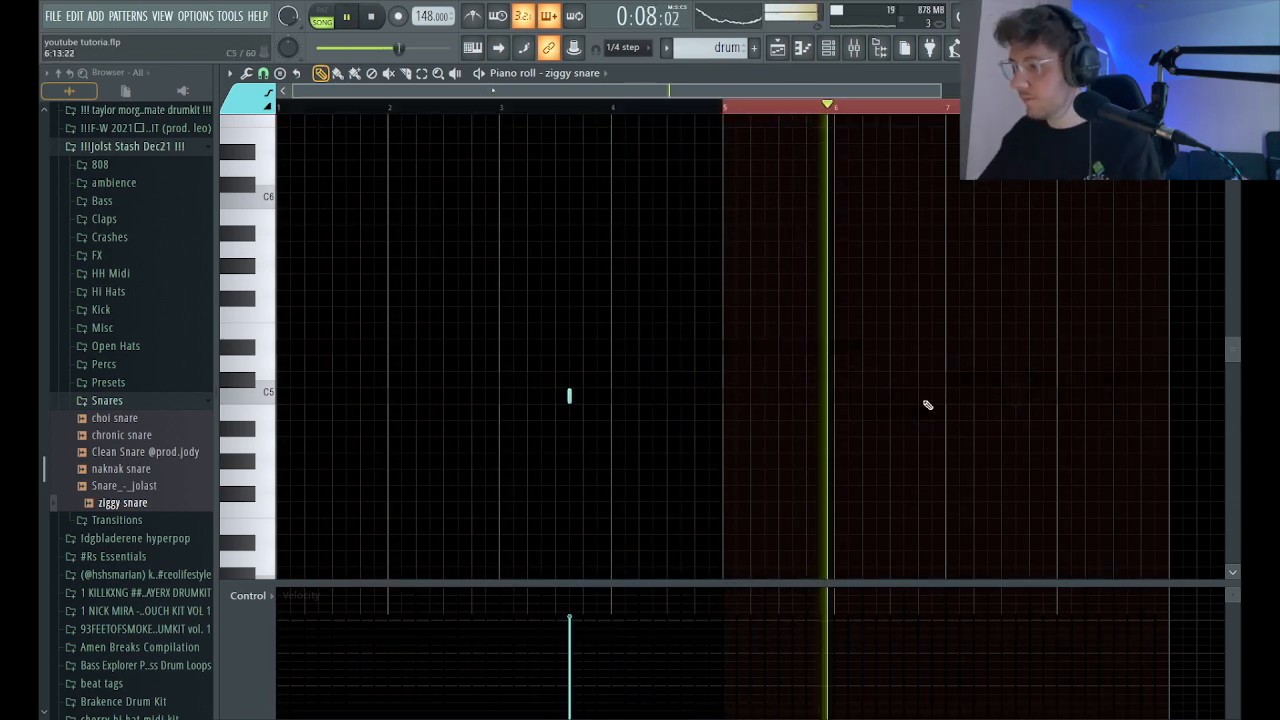
Try a ziggy snare note at C5 on step 7 of bar 6, listen to it and delete it.
click(876, 396)
click(849, 107)
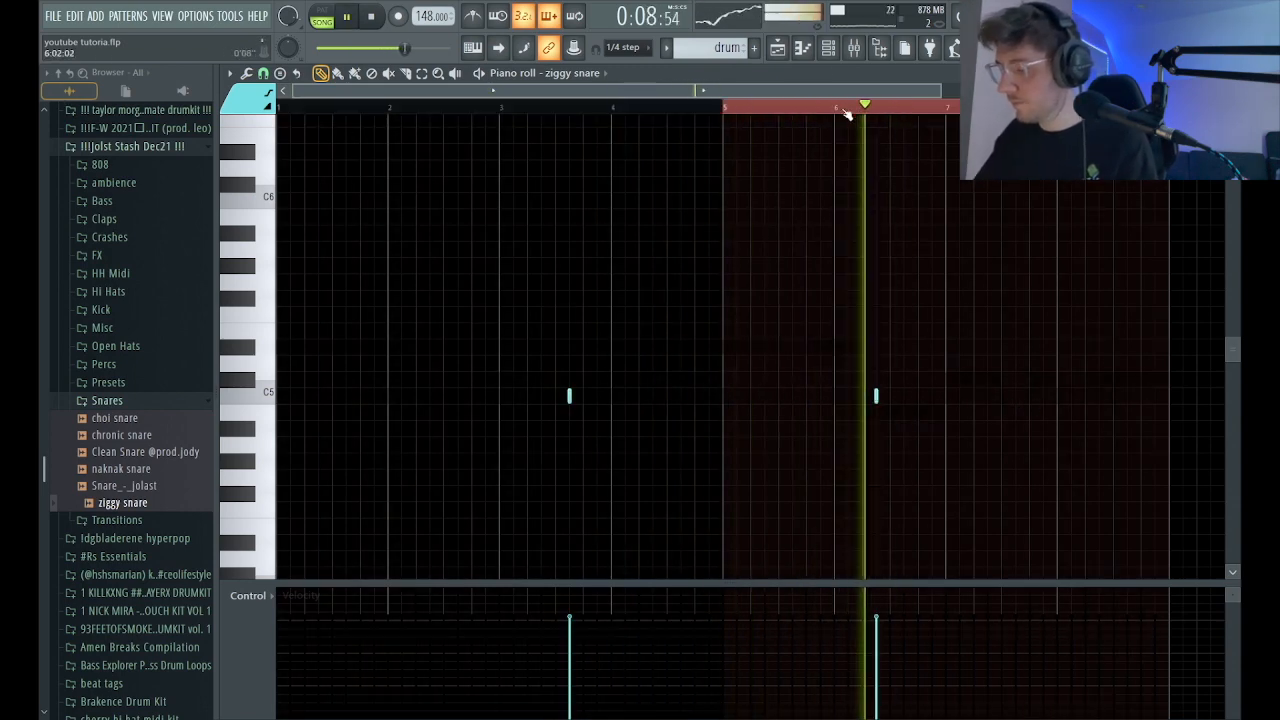
key(space)
key(space)
right_click(877, 397)
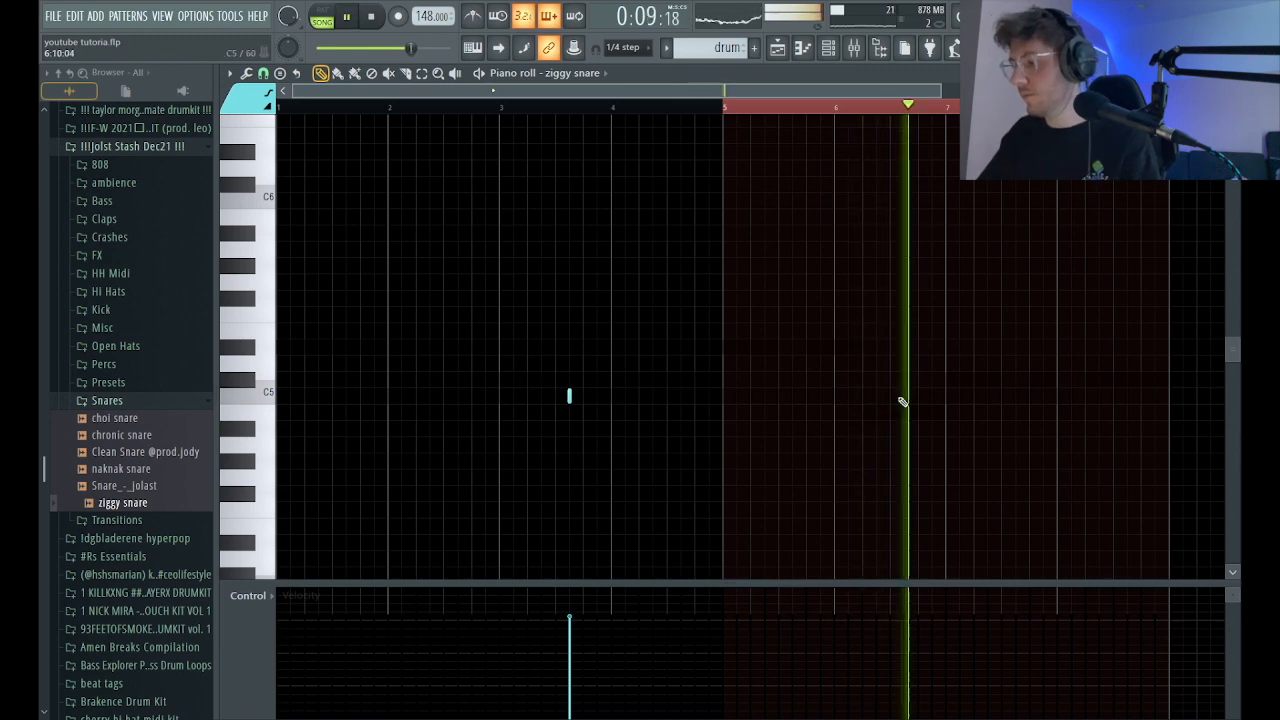
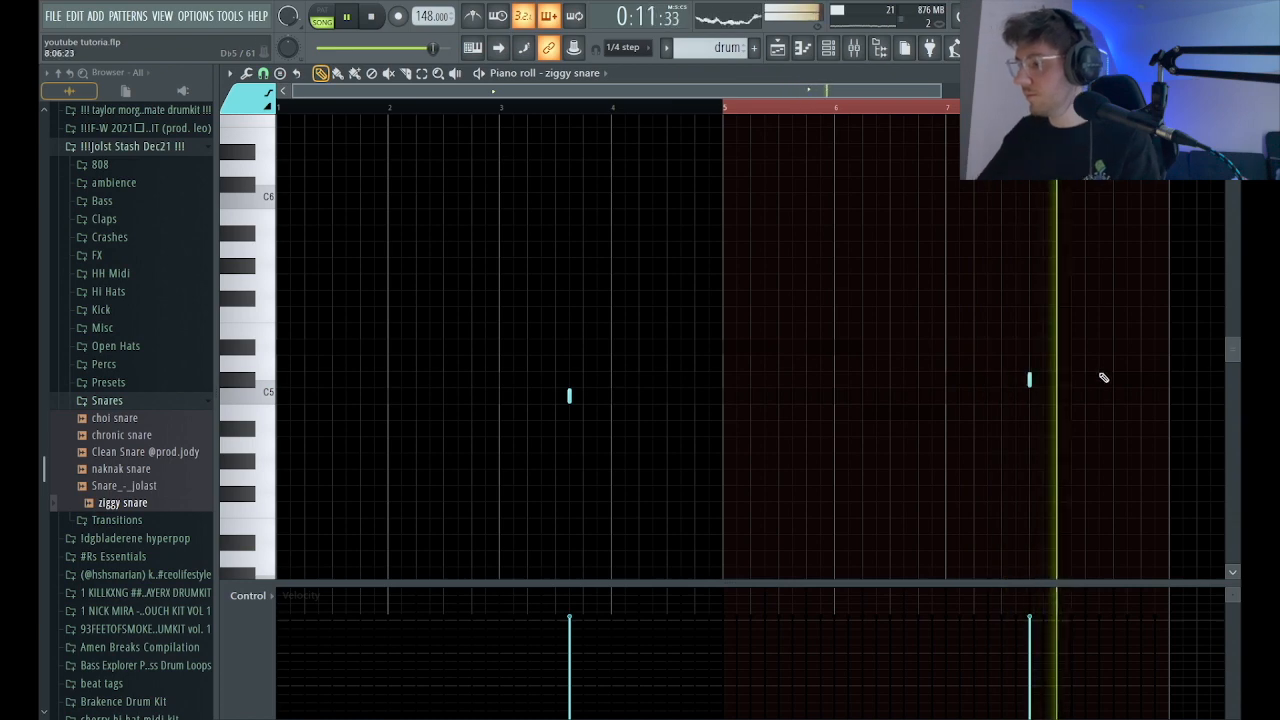
Move the ziggy snare note at Db5 in bar 7 to step 15 and listen to it.
click(1043, 380)
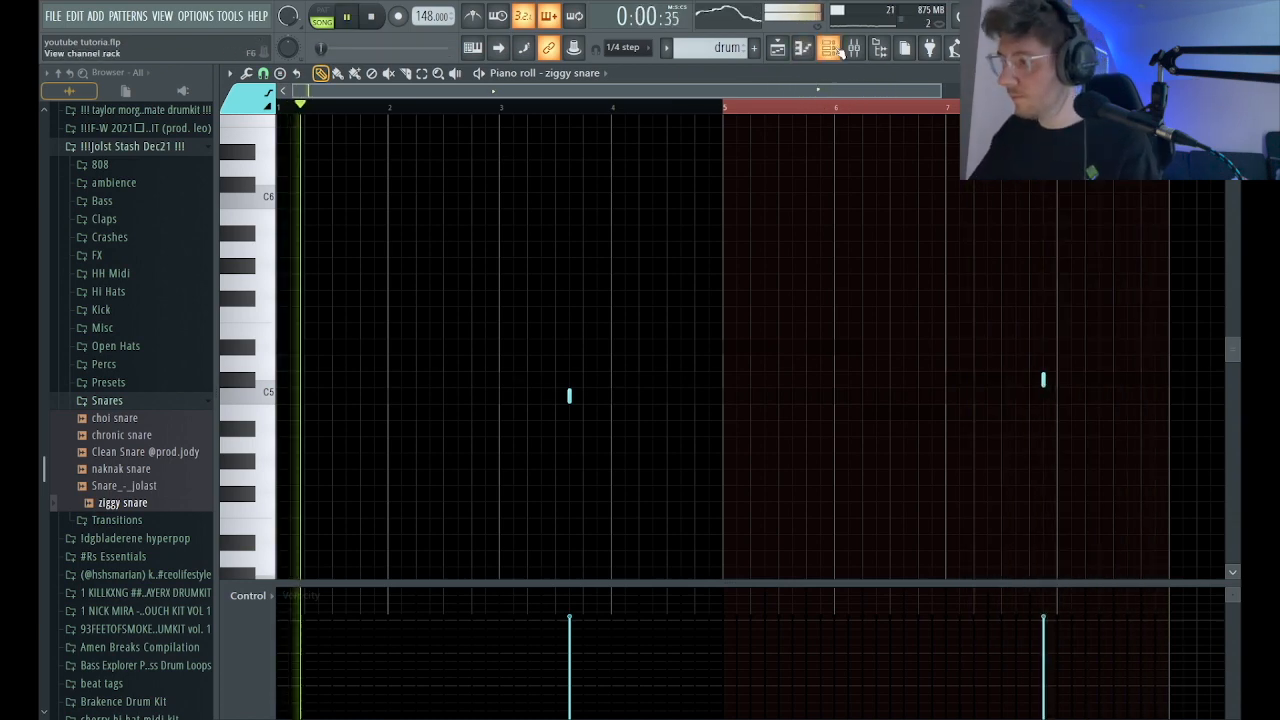
click(1008, 107)
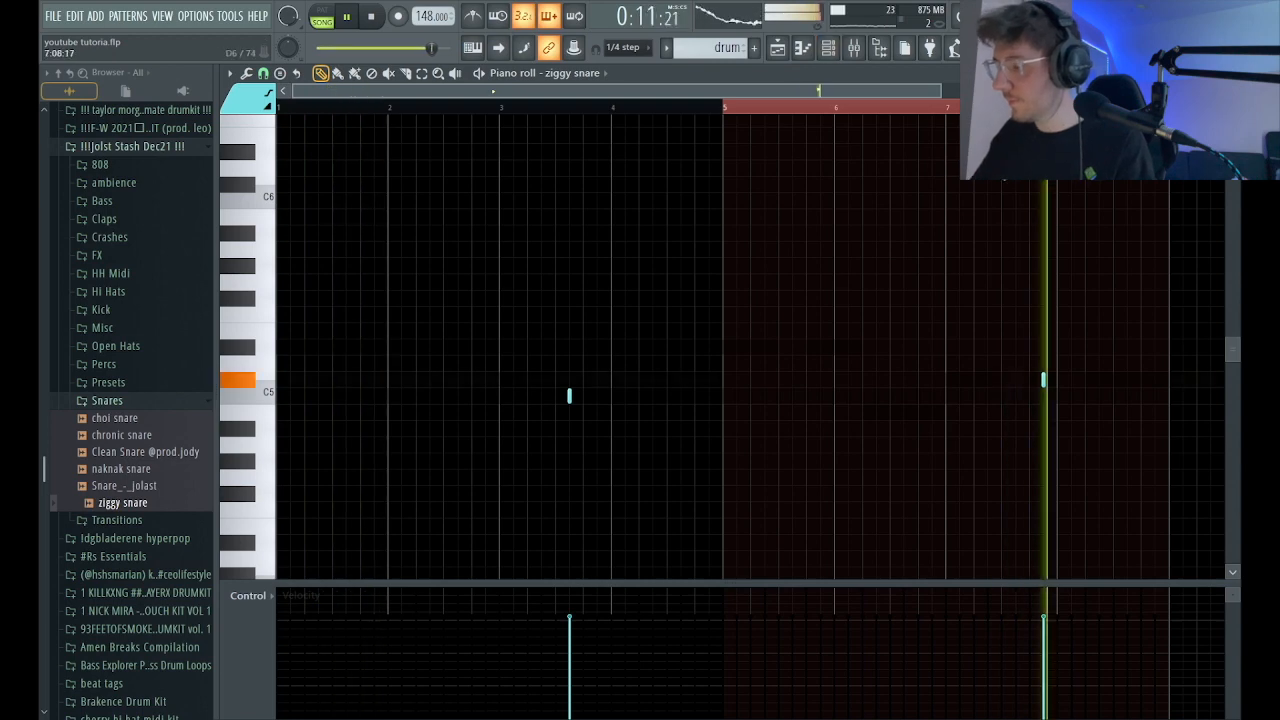
Add the kan perc sample from the Percs folder as a new channel with a hit on step 3 and play the beat.
click(848, 52)
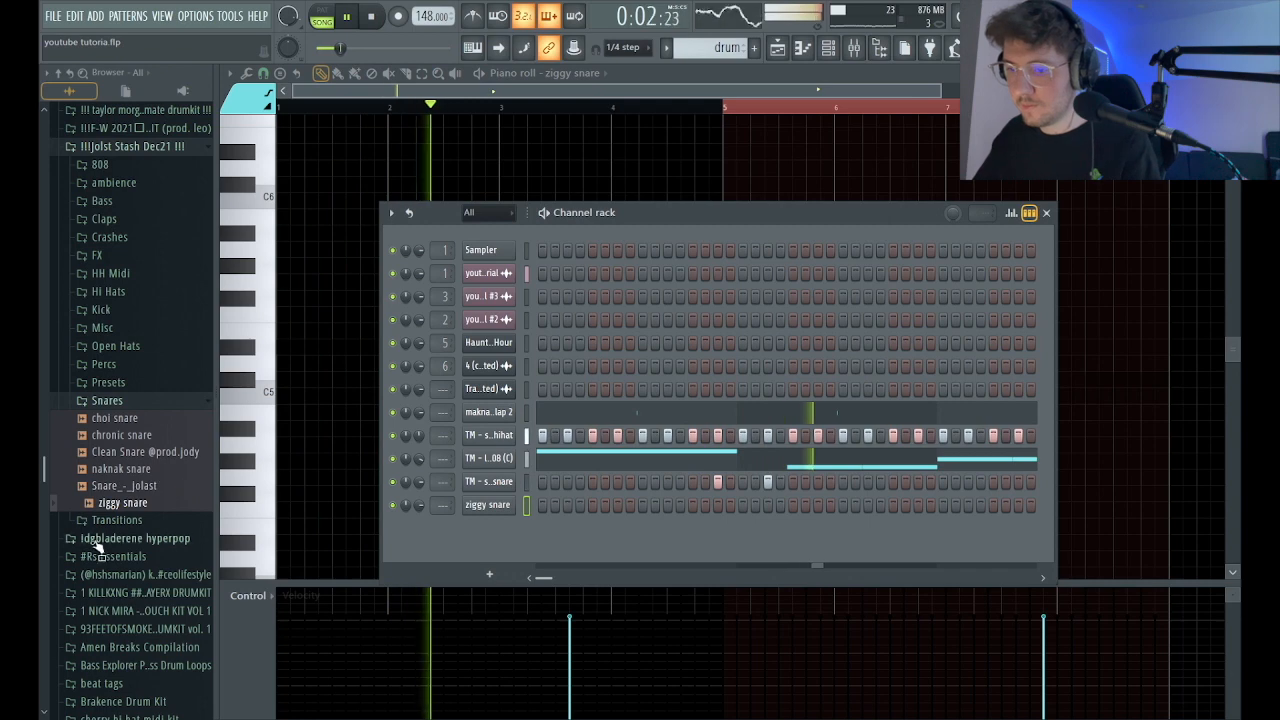
click(110, 366)
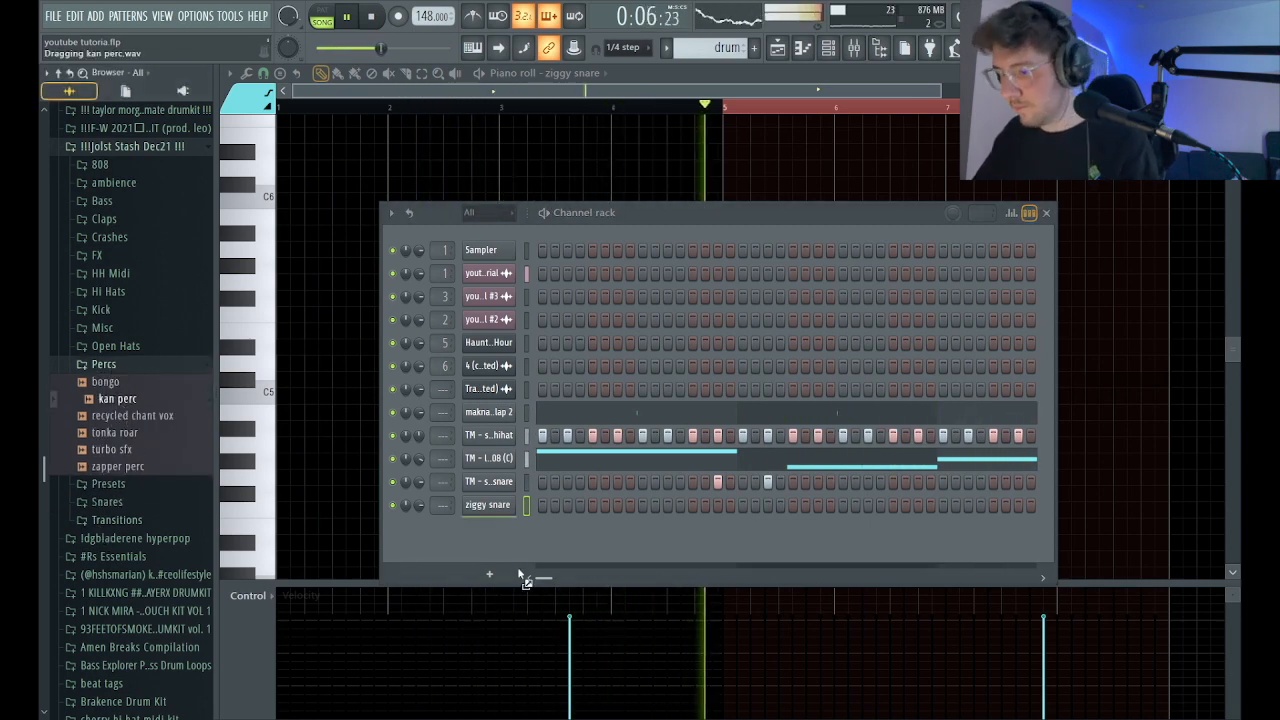
drag(508, 577, 512, 537)
click(472, 528)
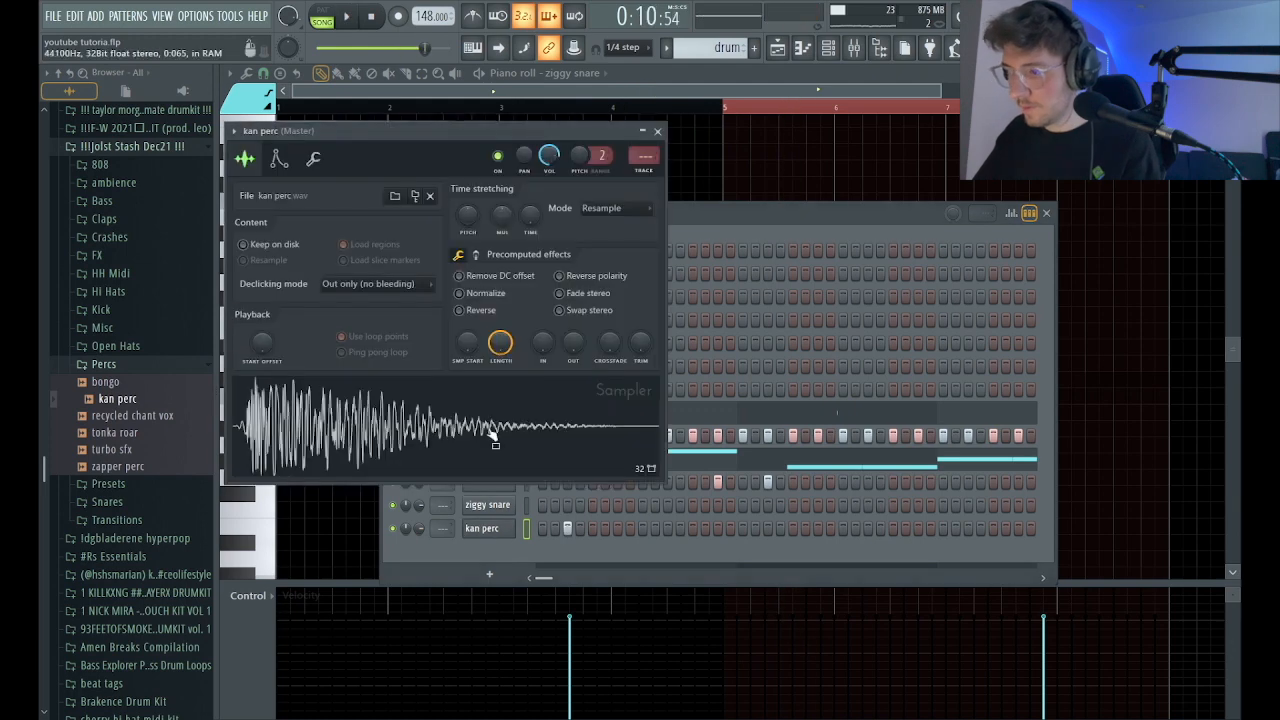
click(656, 132)
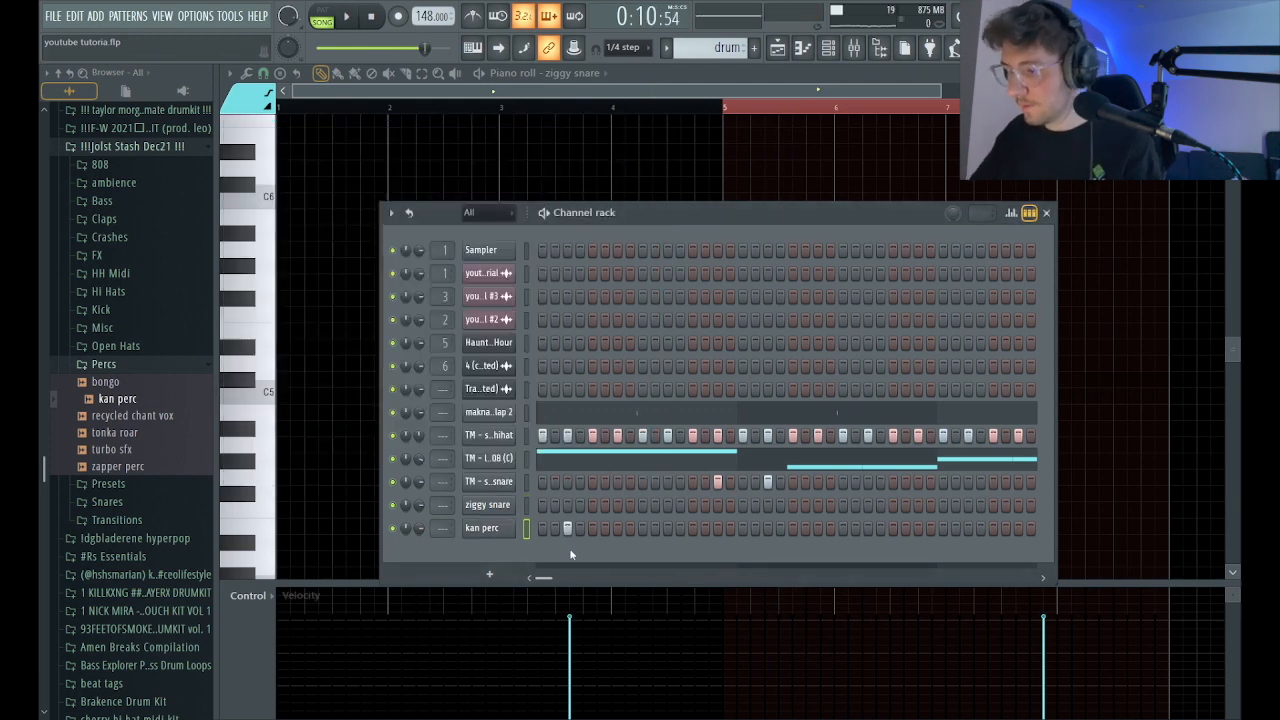
key(space)
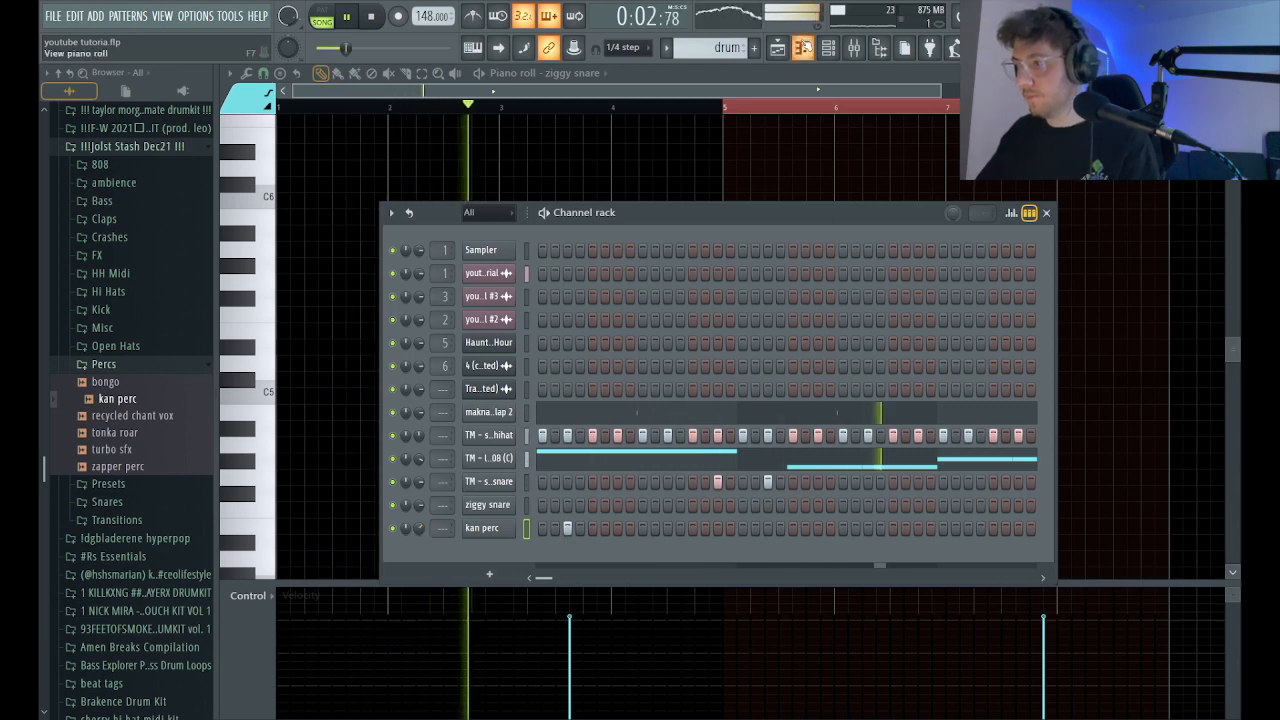
Add a C5 kan perc note on bar 4 step 13 and a five-note quarter-step roll with falling velocities from step 15.
click(805, 47)
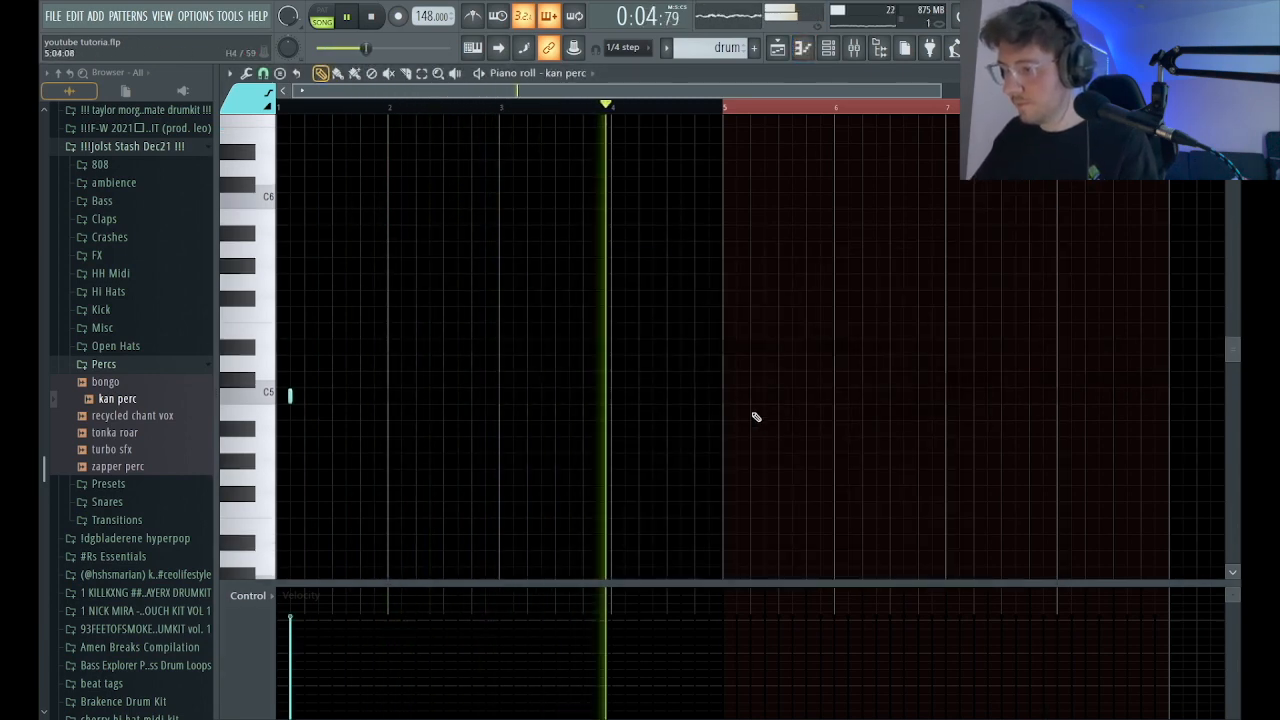
scroll(733, 407, up, 5)
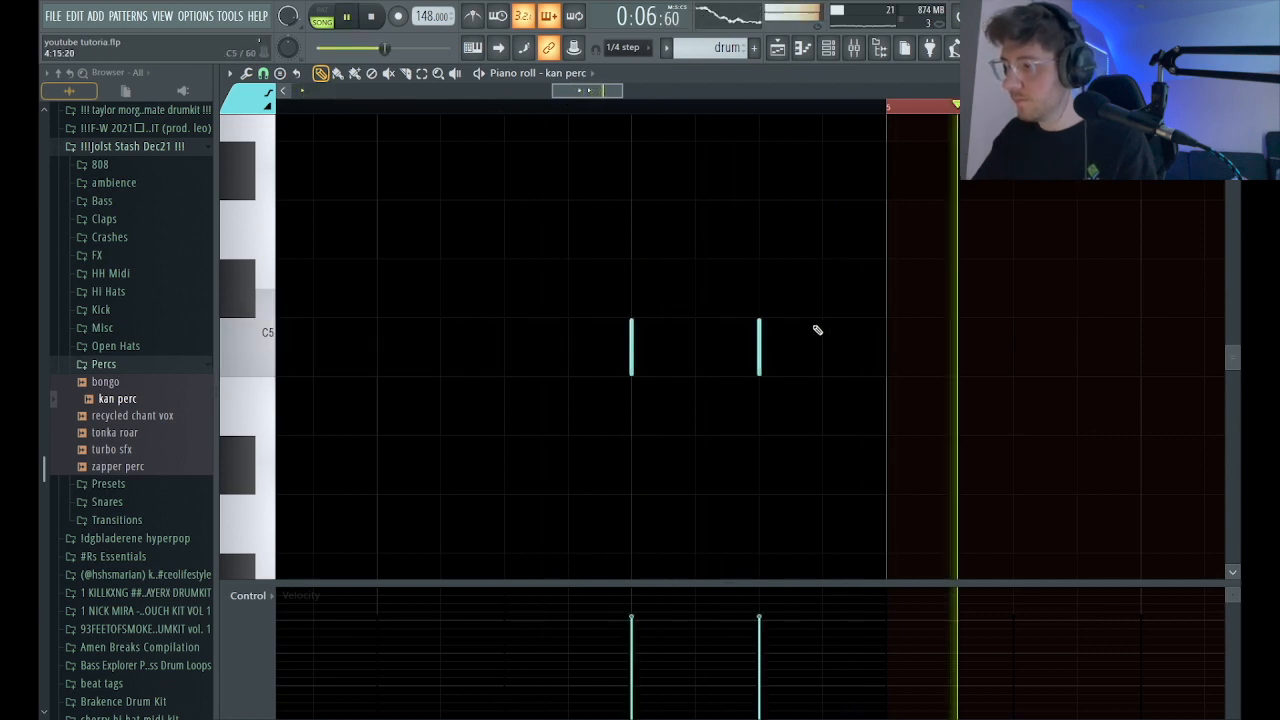
click(759, 359)
key(space)
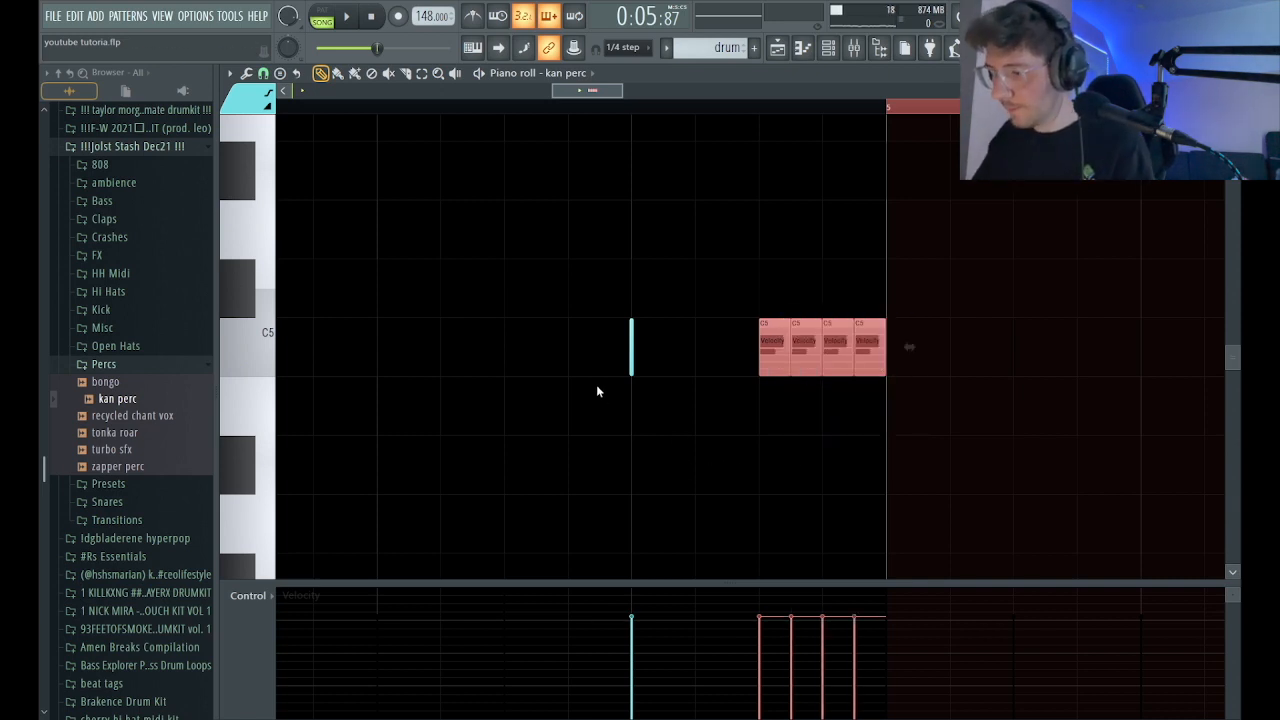
click(802, 446)
ctrl+right_click(888, 391)
drag(890, 392, 698, 367)
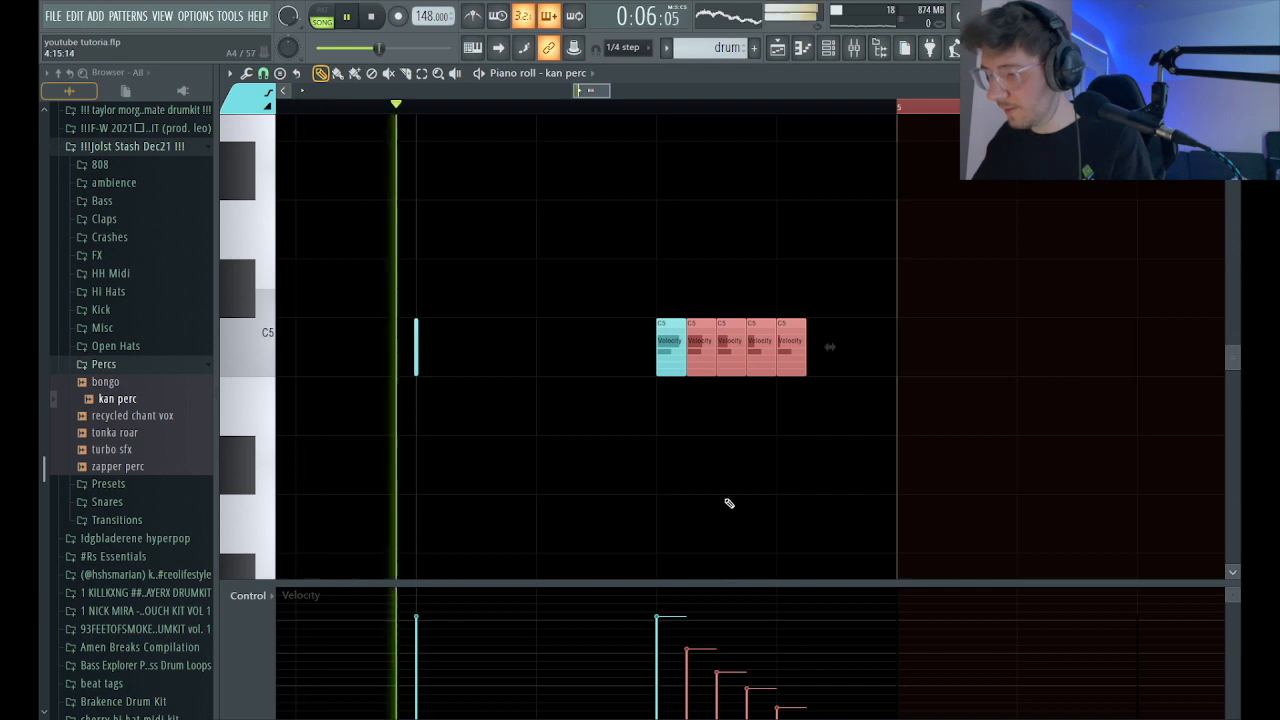
ctrl+right_click(731, 501)
click(654, 107)
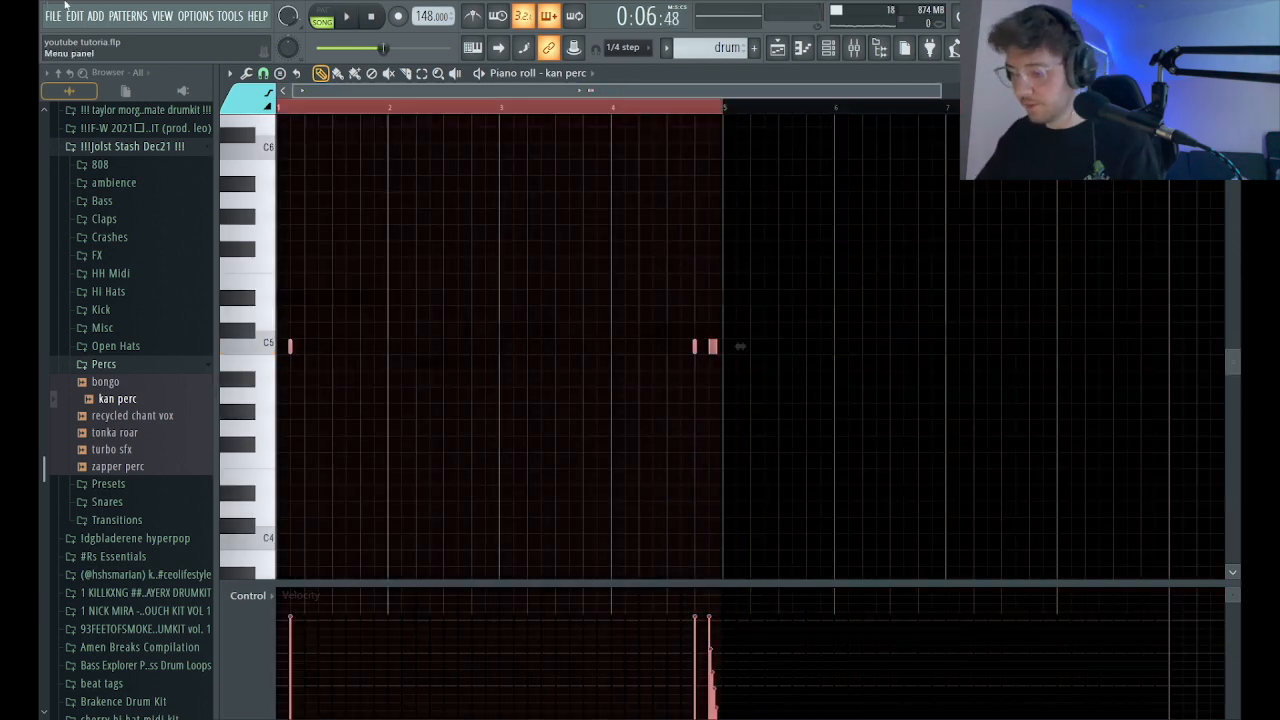
Duplicate the kan perc notes of bars 1 to 4 into bars 5 to 8, moving bar 5's hit to step 11 at C5.
key(ctrl+b)
key(space)
right_click(737, 348)
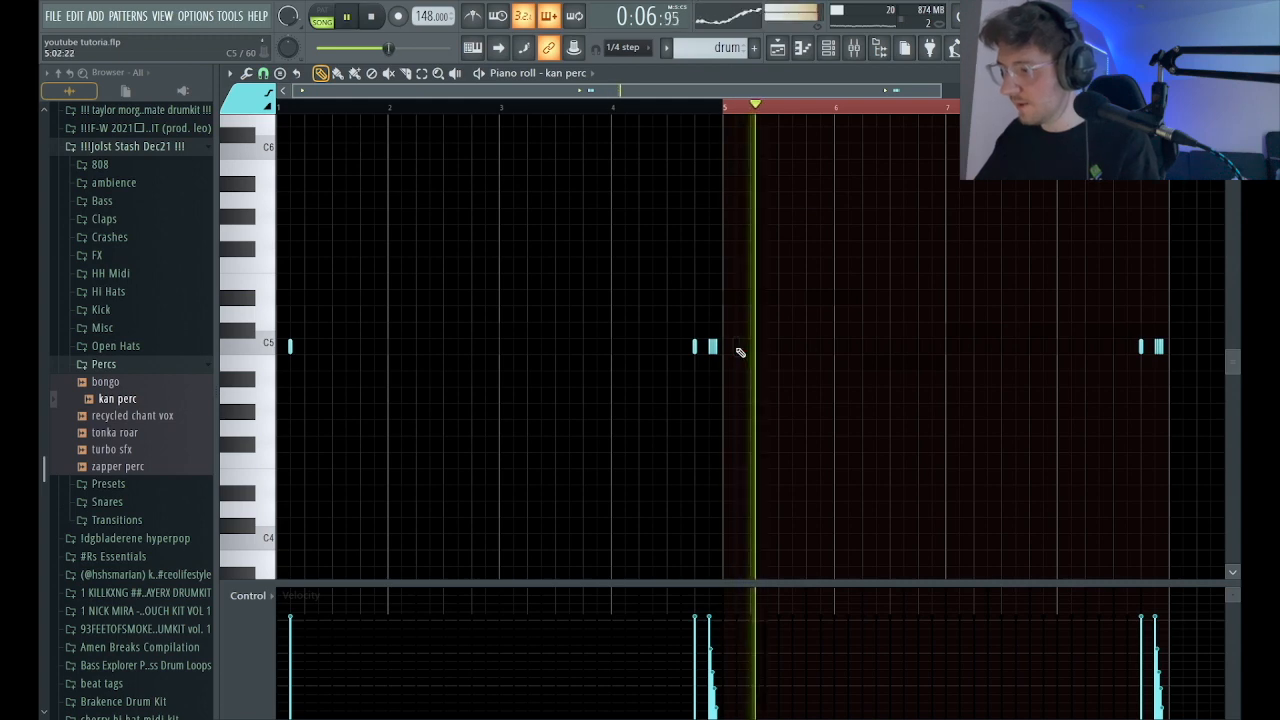
click(797, 347)
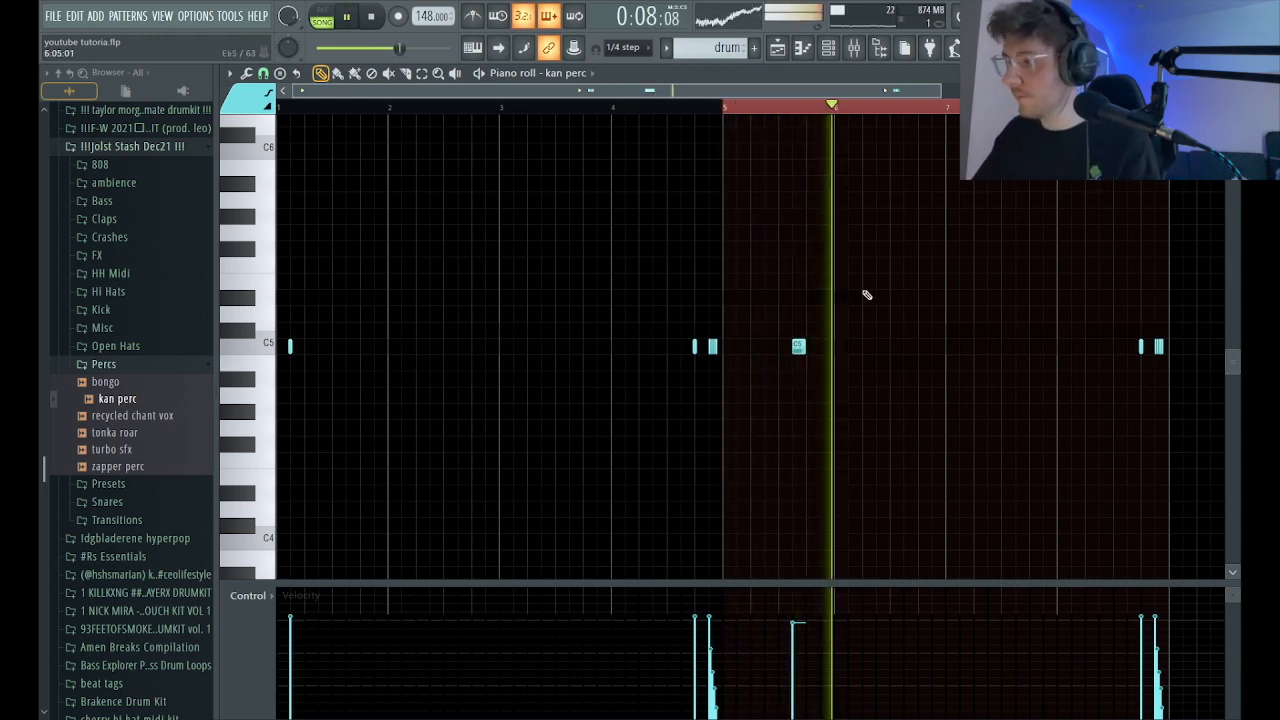
Replace the copied kan perc roll in bar 8 with one-step C5 notes on steps 14 and 15, keeping a hit on step 13.
right_click(1158, 349)
ctrl+right_click(1141, 350)
ctrl+right_click(1052, 372)
drag(1220, 355, 1092, 377)
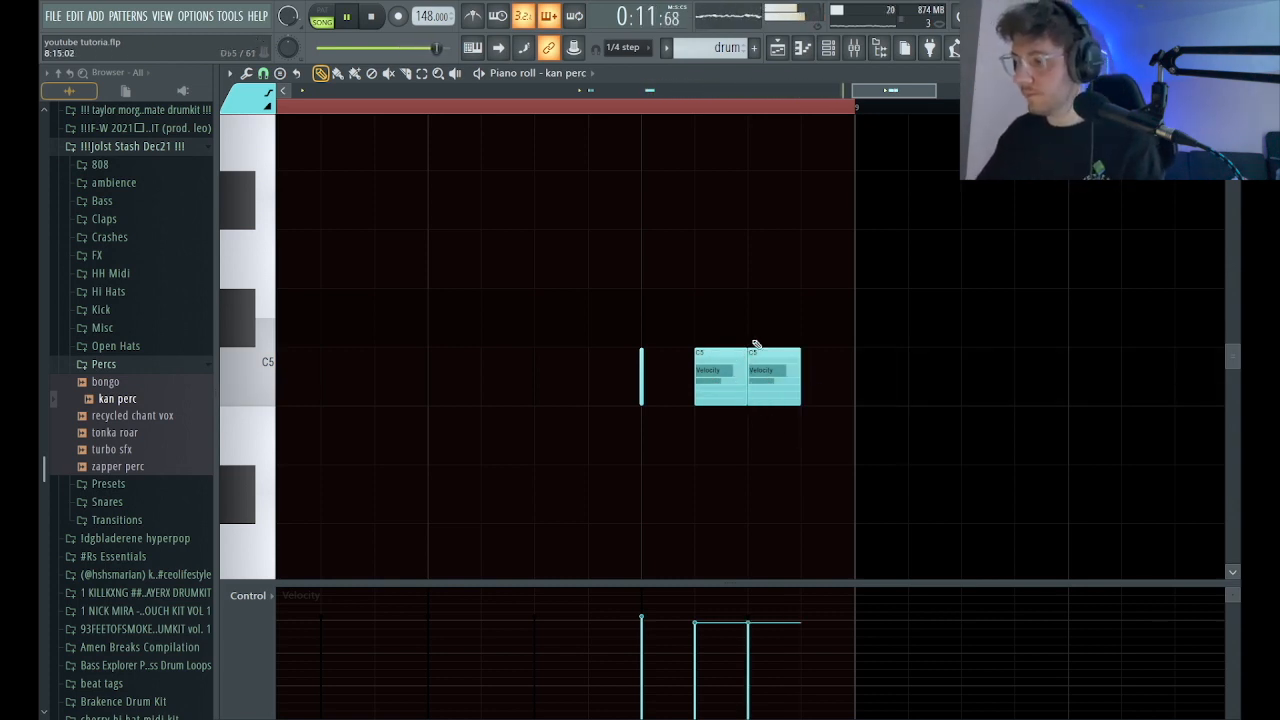
ctrl+right_click(766, 225)
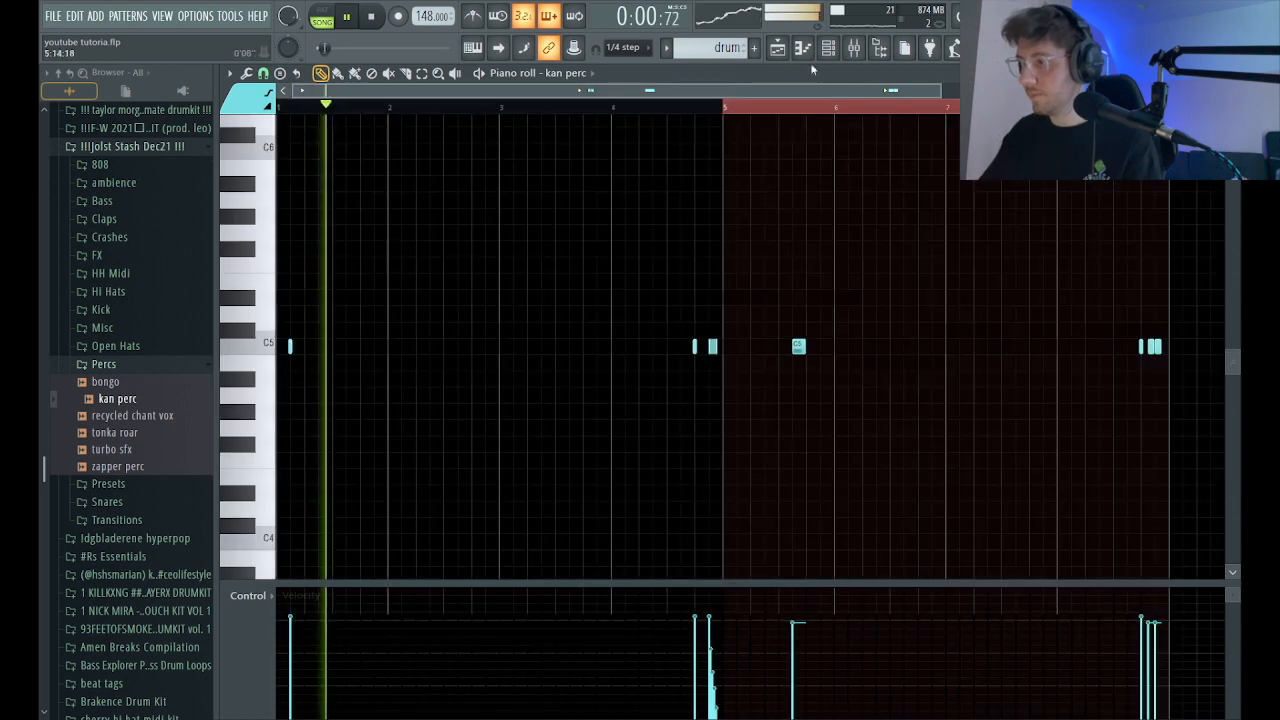
Unmute all the melody tracks in the playlist and play the full arrangement with the drums.
key(F6)
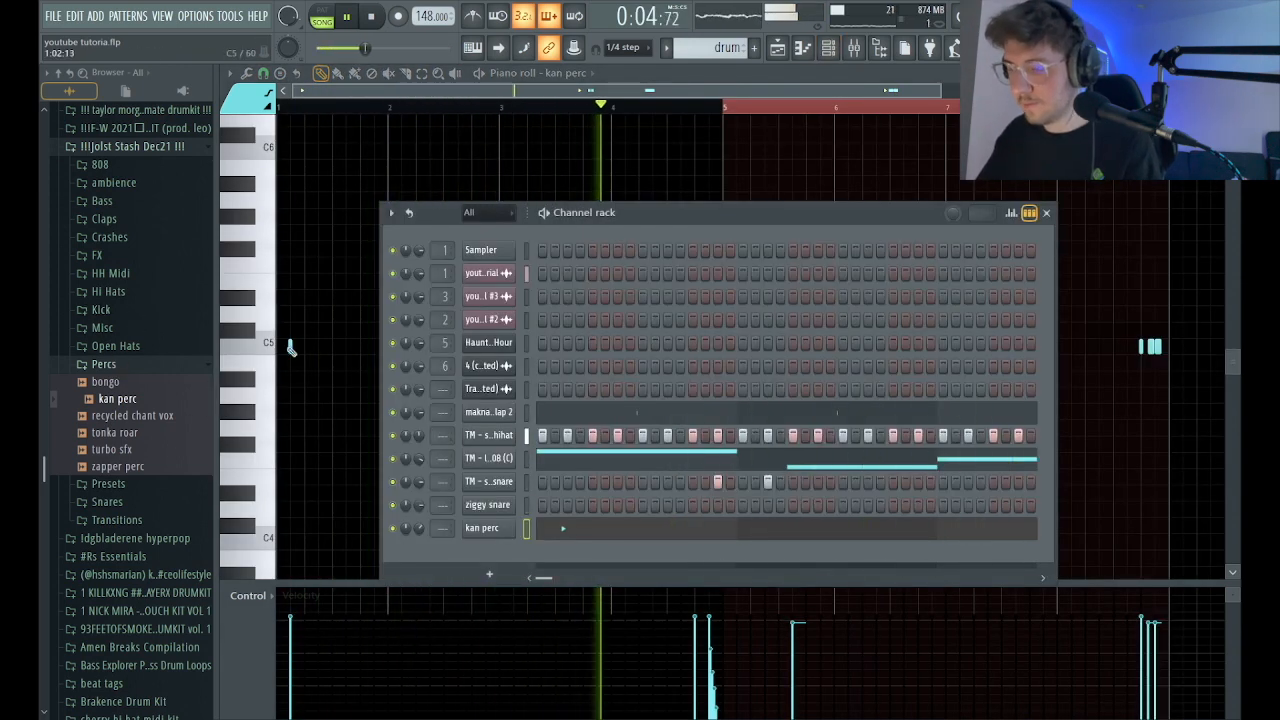
key(F5)
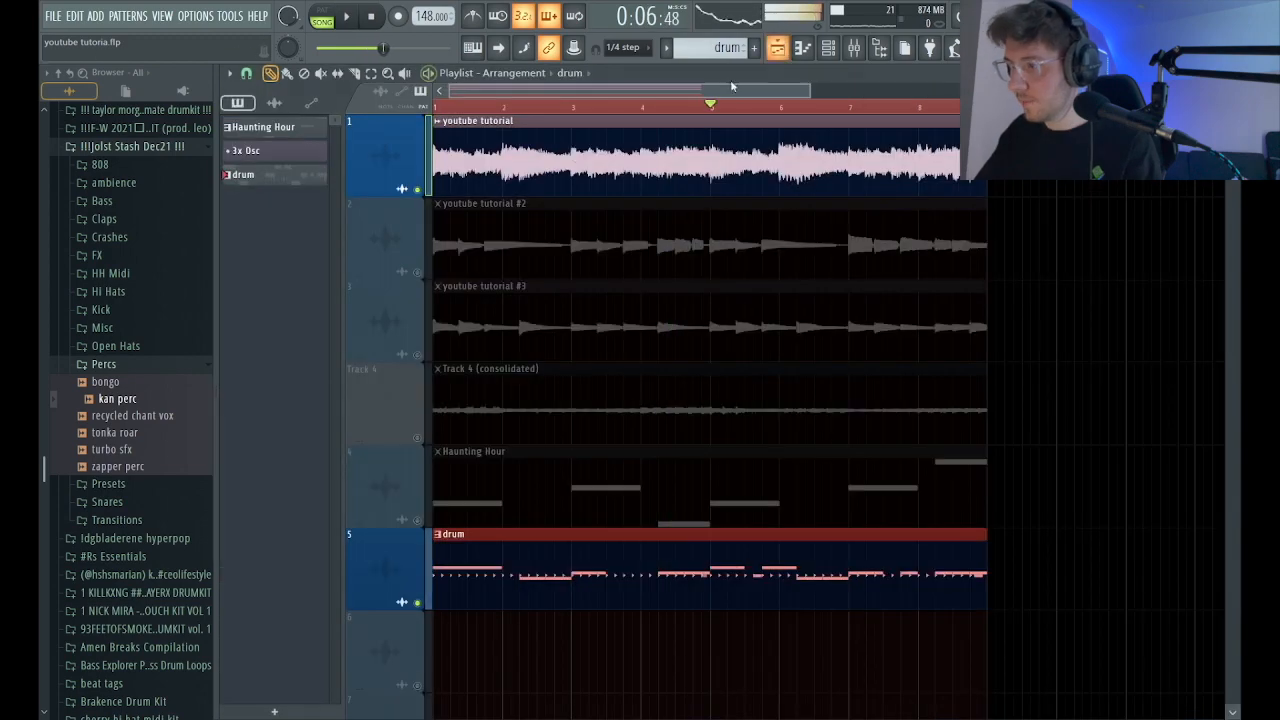
right_click(419, 273)
right_click(419, 273)
click(856, 49)
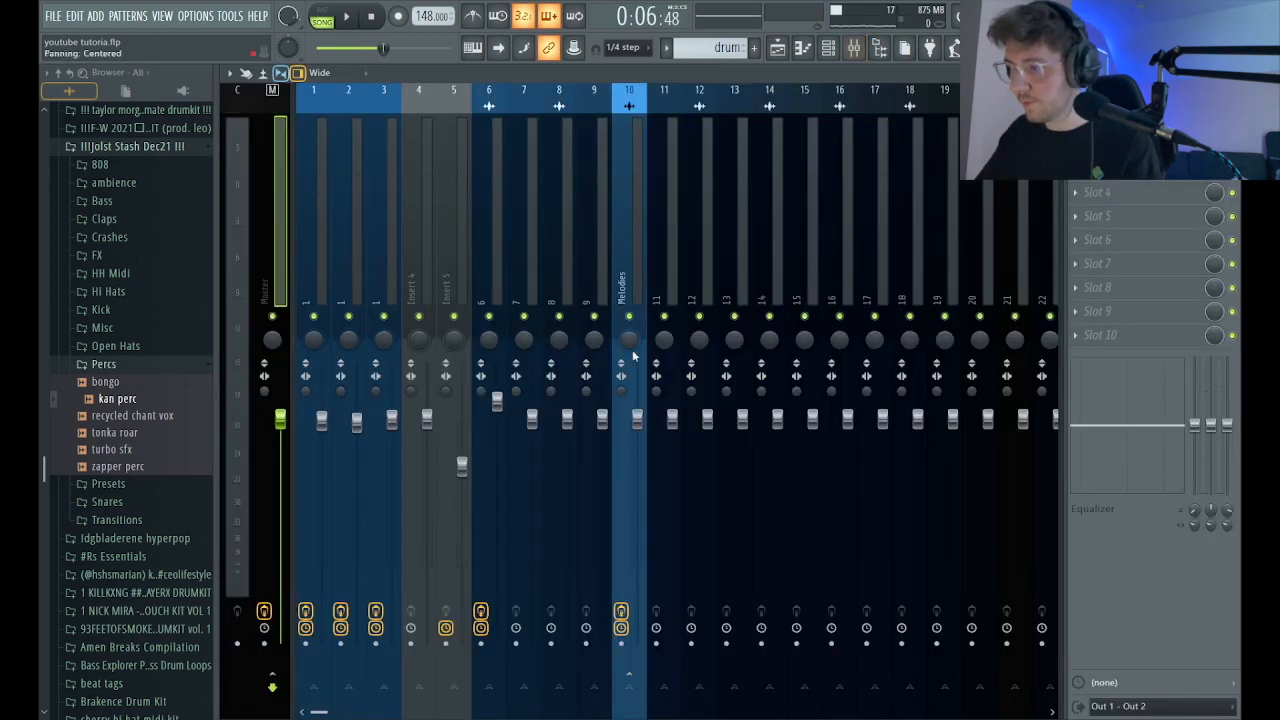
key(space)
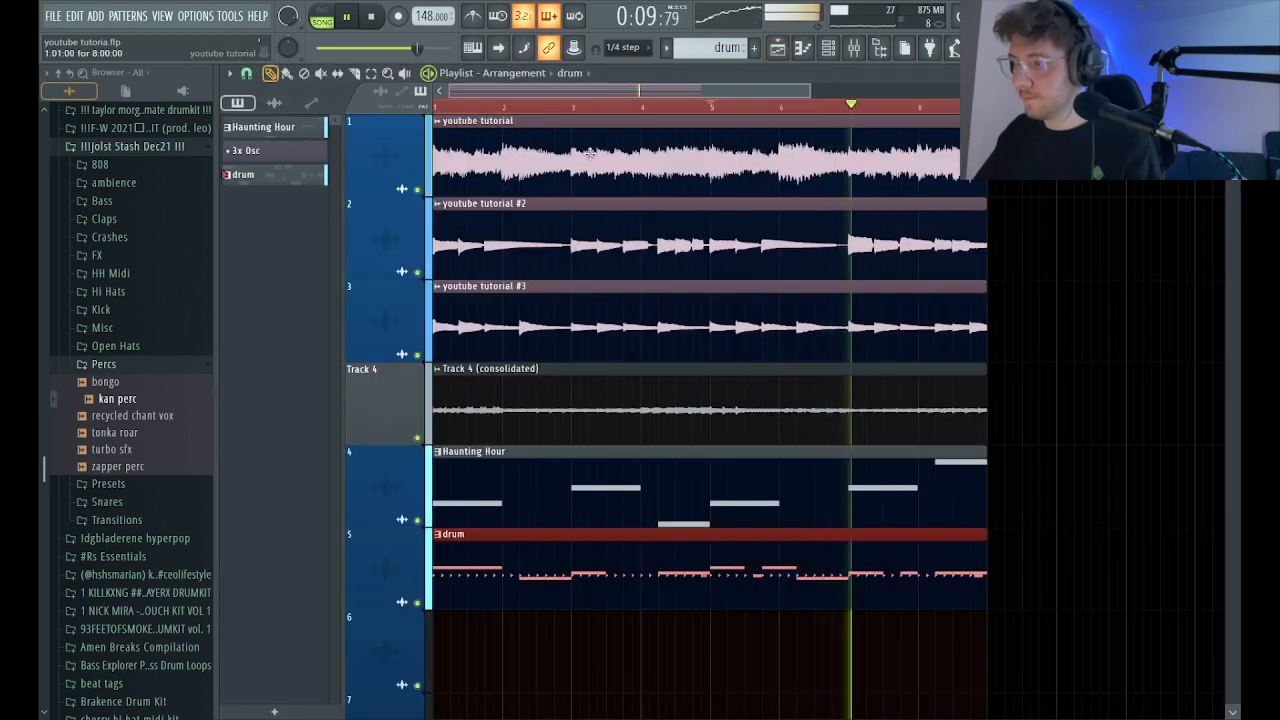
scroll(756, 120, down, 3)
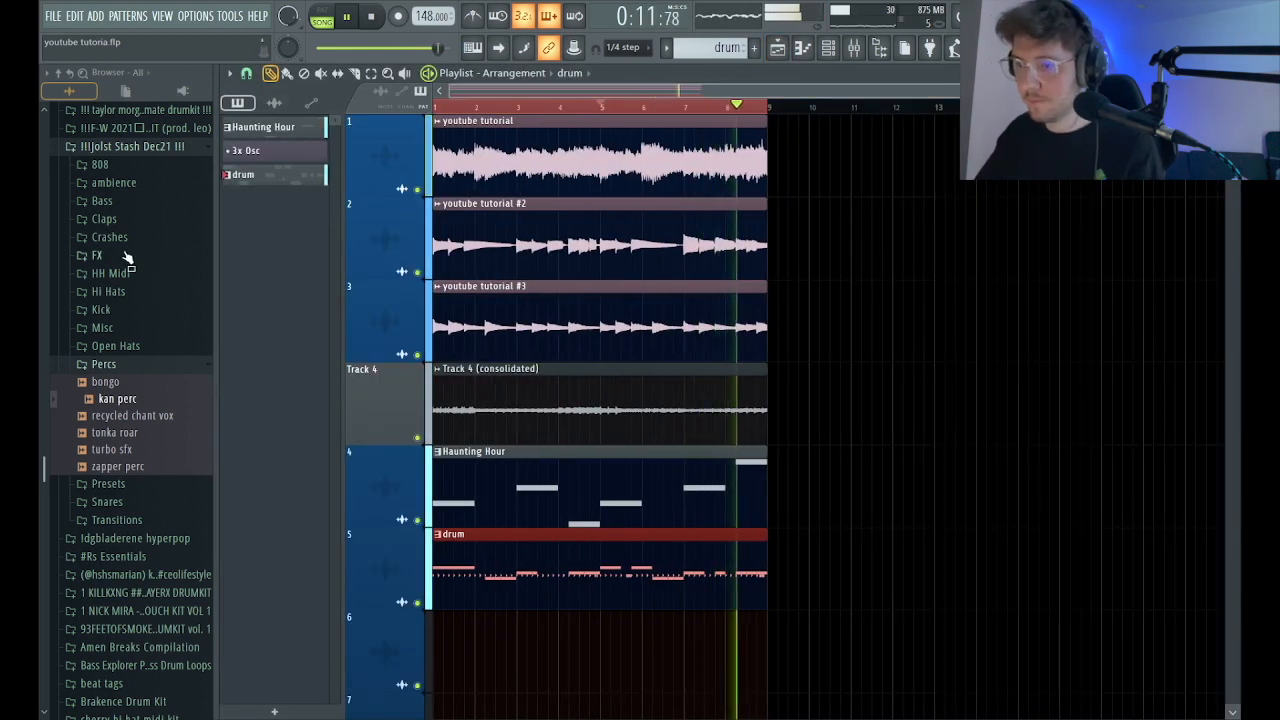
Add the lovbug OH 2 sample from the Jolst Stash Dec21 kit's Open Hats folder as a new channel.
click(128, 502)
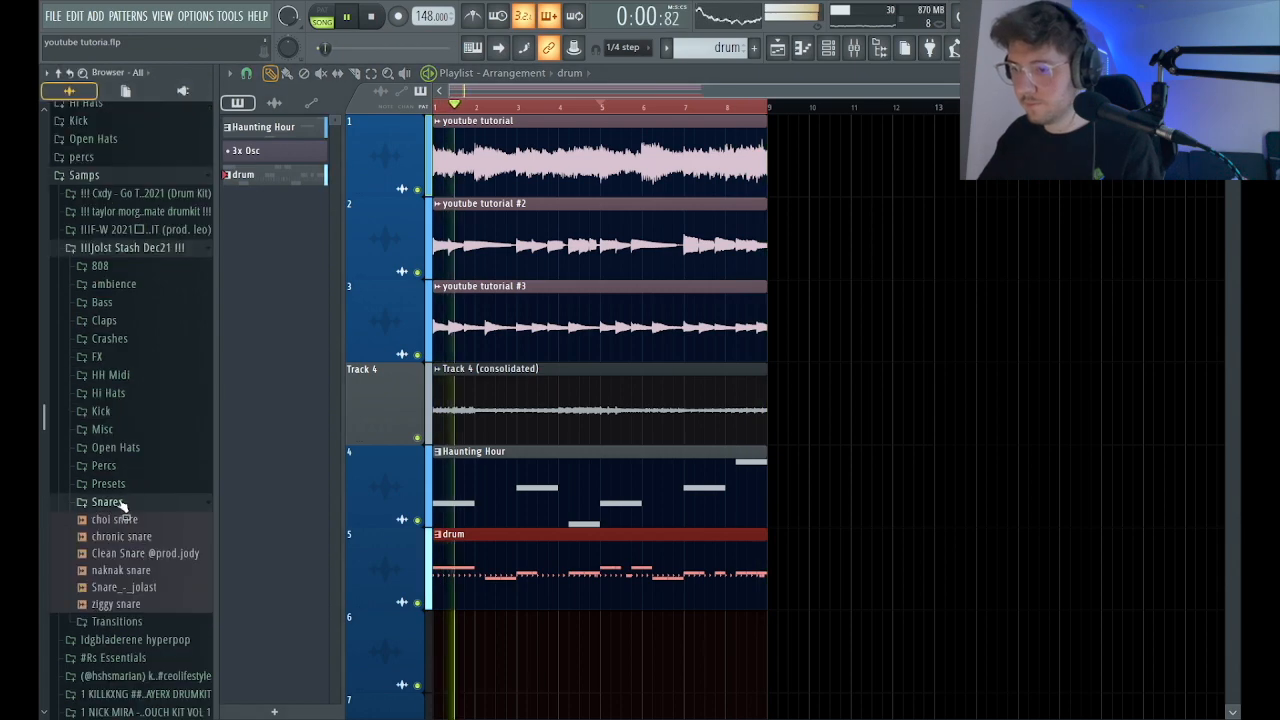
click(125, 502)
click(127, 452)
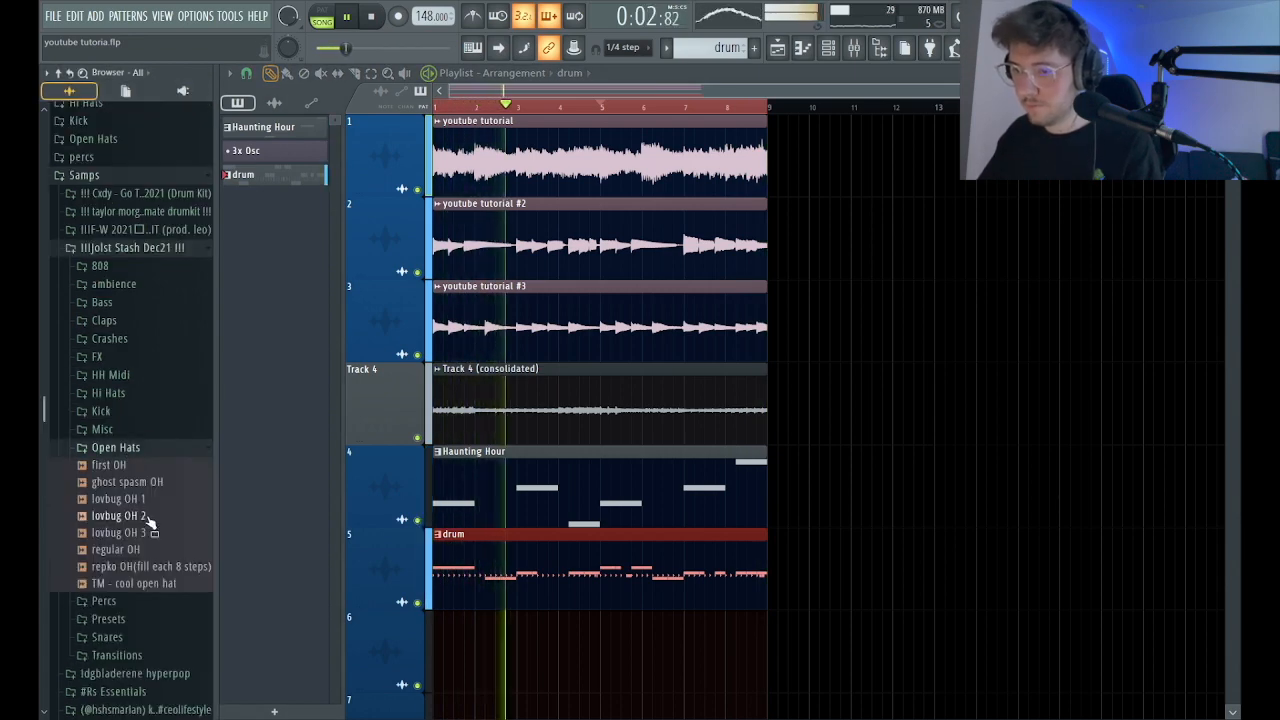
click(125, 515)
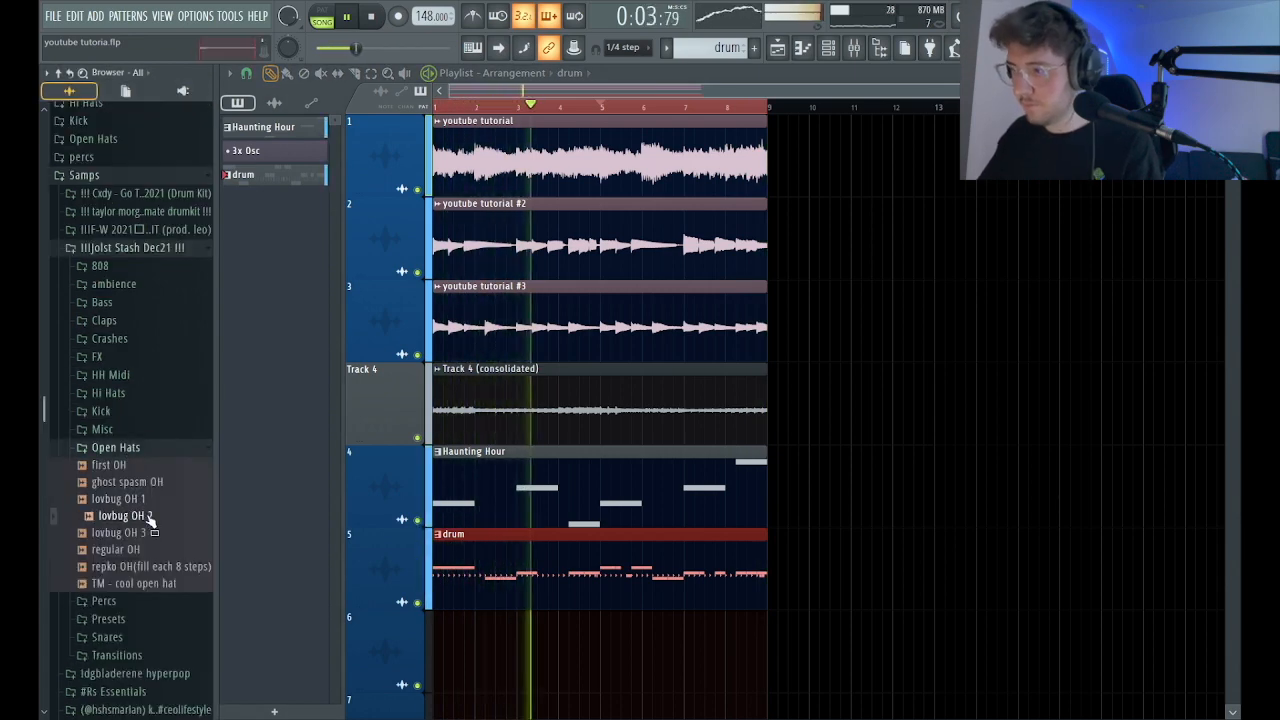
click(828, 48)
drag(133, 520, 500, 548)
key(space)
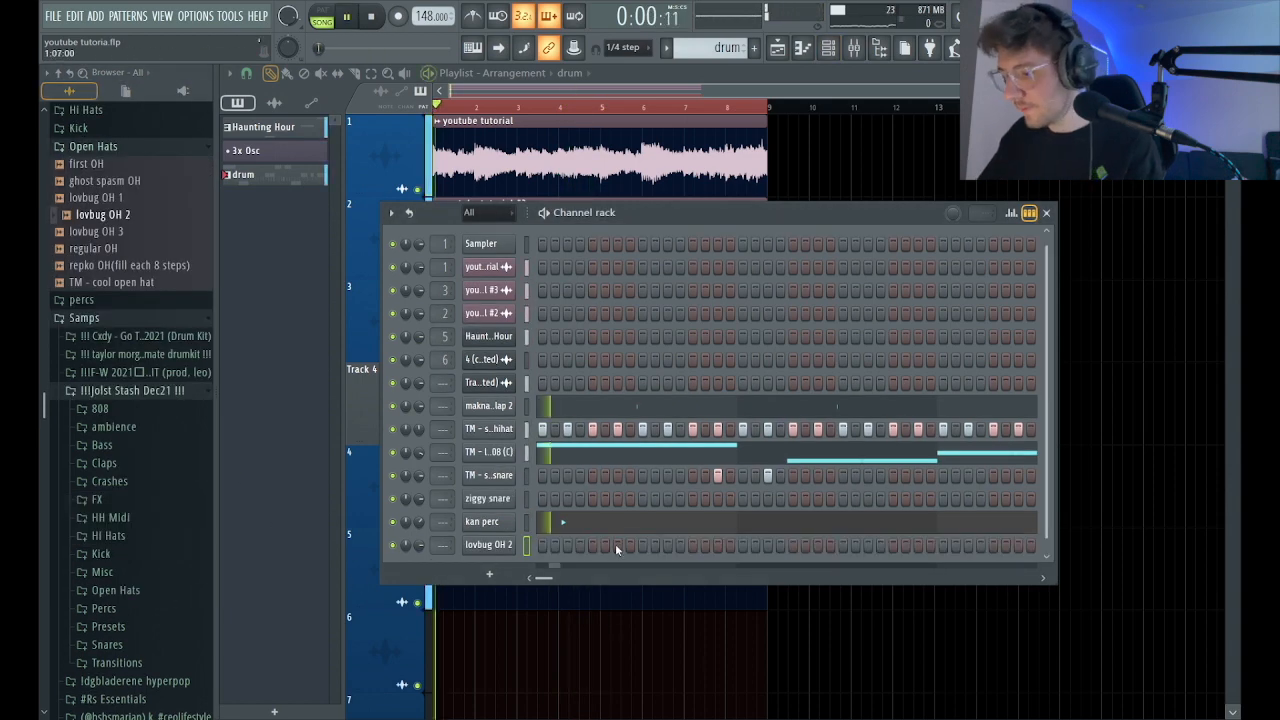
Place a lovbug OH 2 hit on step 5 and enable the channel's volume envelope.
click(486, 545)
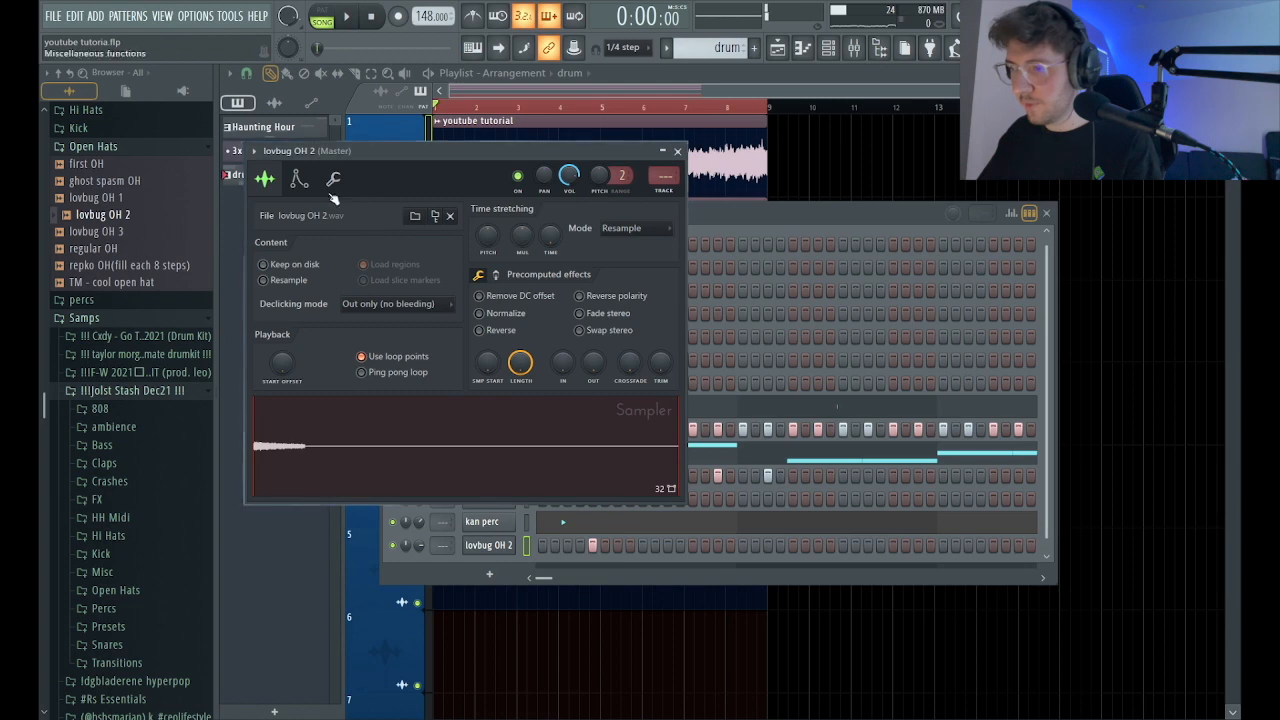
click(298, 178)
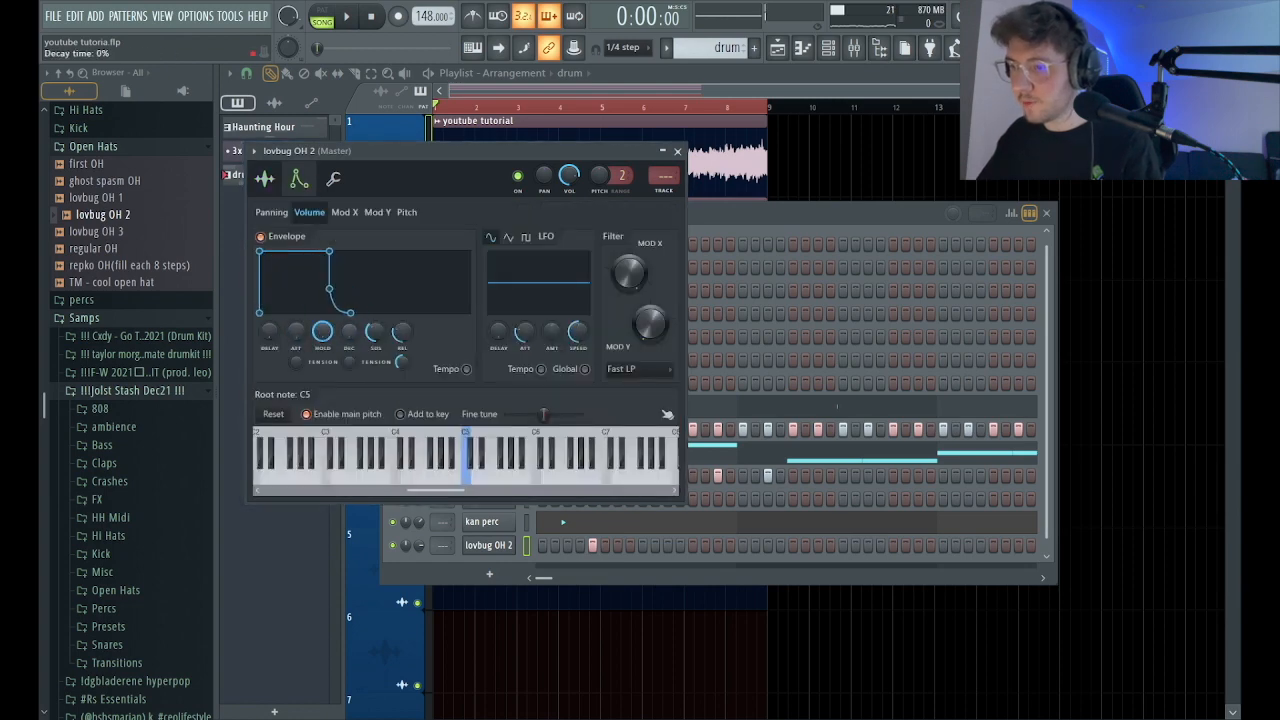
click(338, 178)
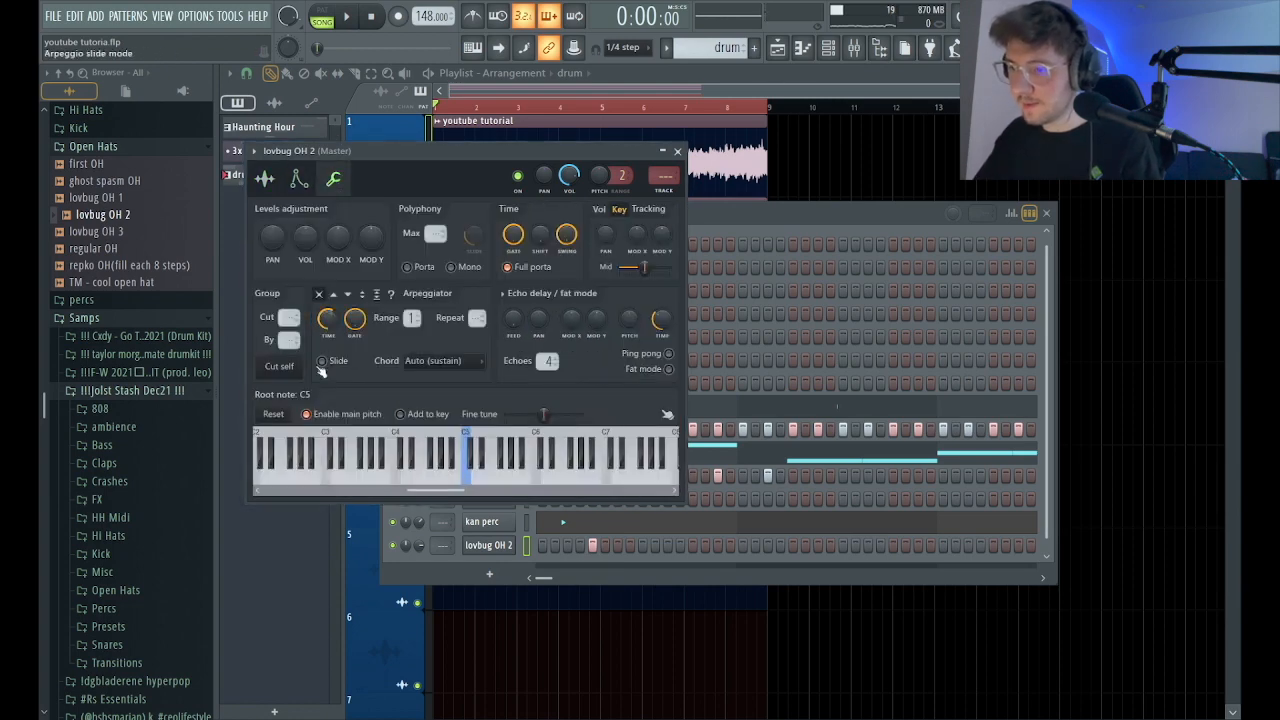
click(677, 152)
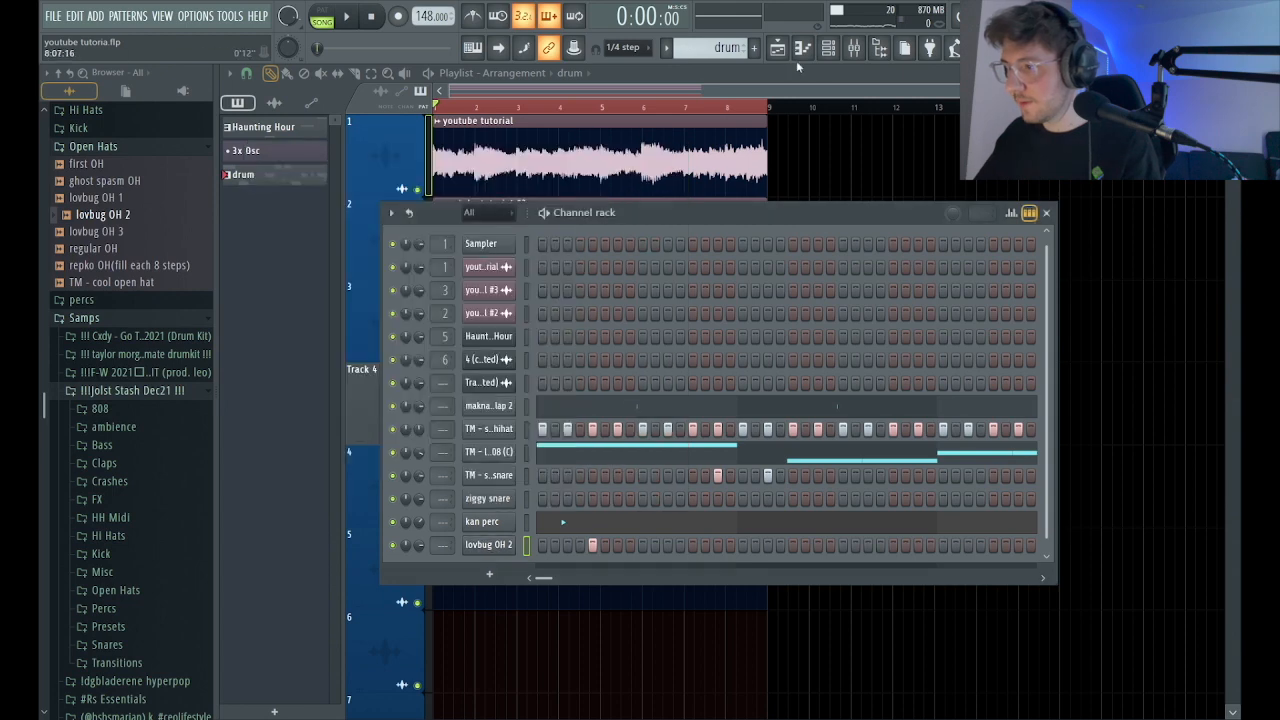
Lengthen the C5 open hat note on bar 1 step 5 to four steps and repeat it in bars 3, 5 and 7.
click(800, 50)
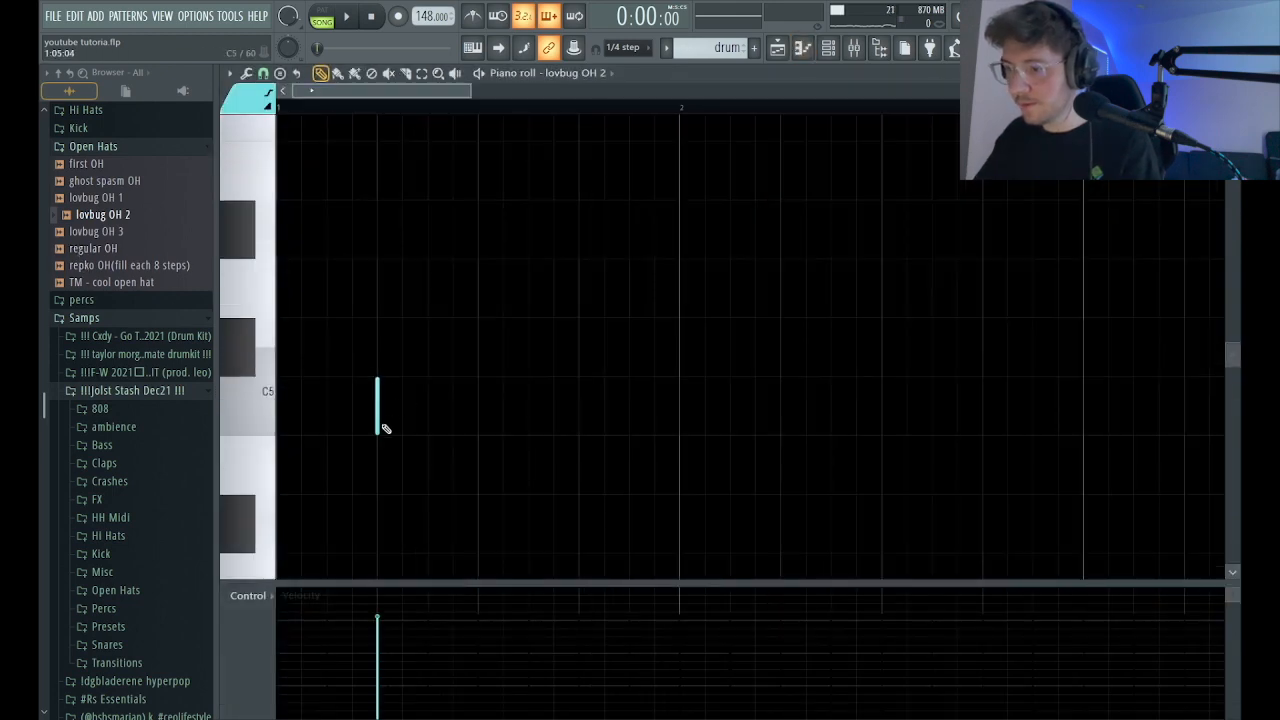
key(space)
scroll(474, 264, down, 3)
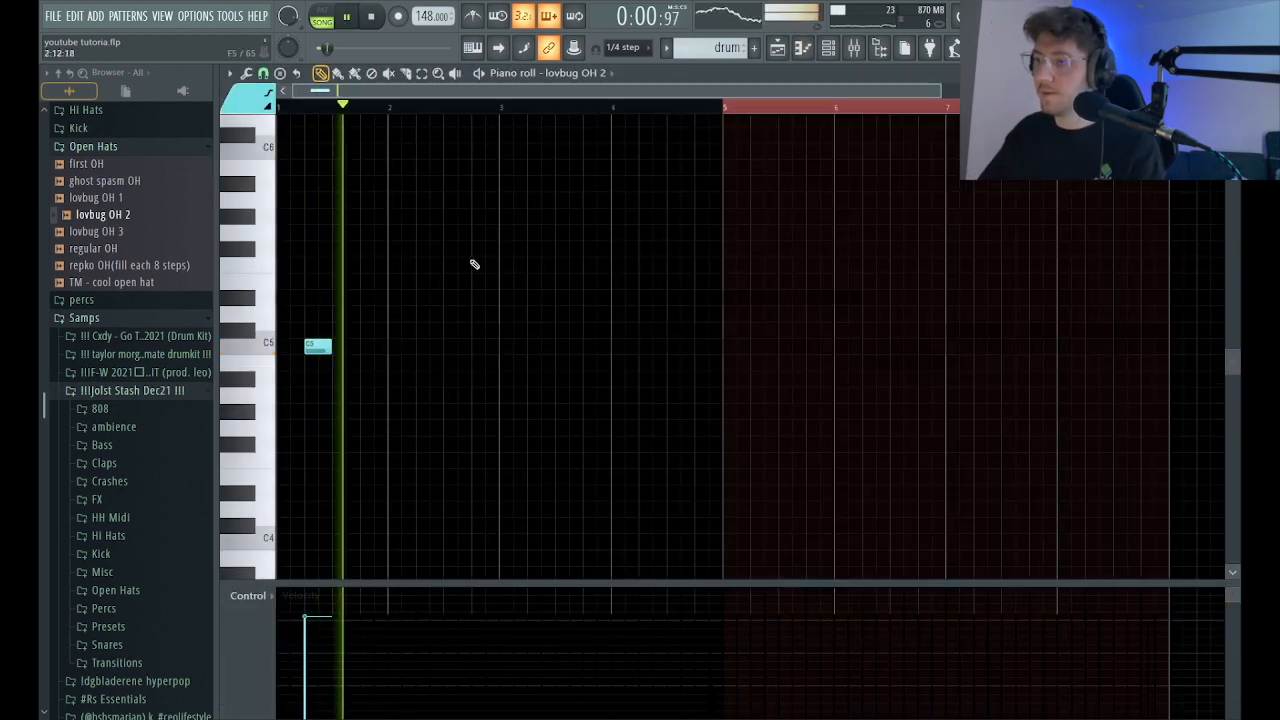
key(space)
key(ctrl+b)
key(ctrl+b)
key(ctrl+b)
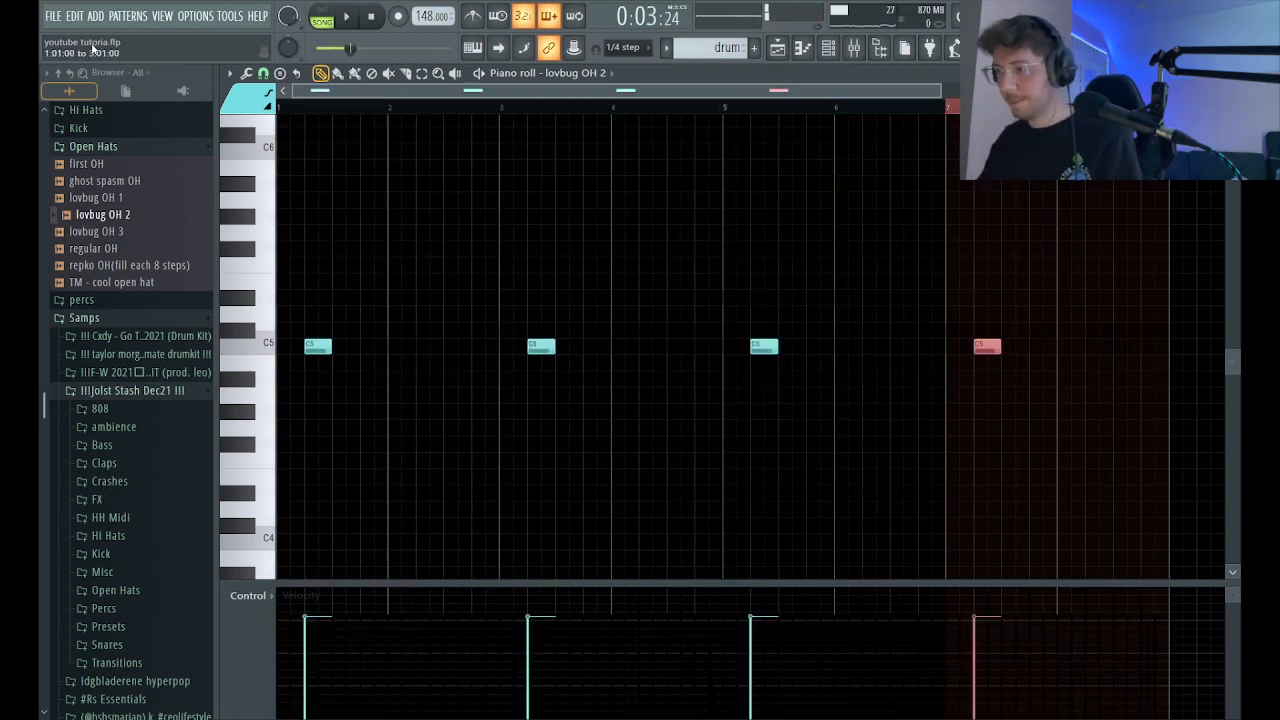
Play the arrangement to check the lovbug OH 2 open hat pattern against the other channels.
key(space)
click(843, 50)
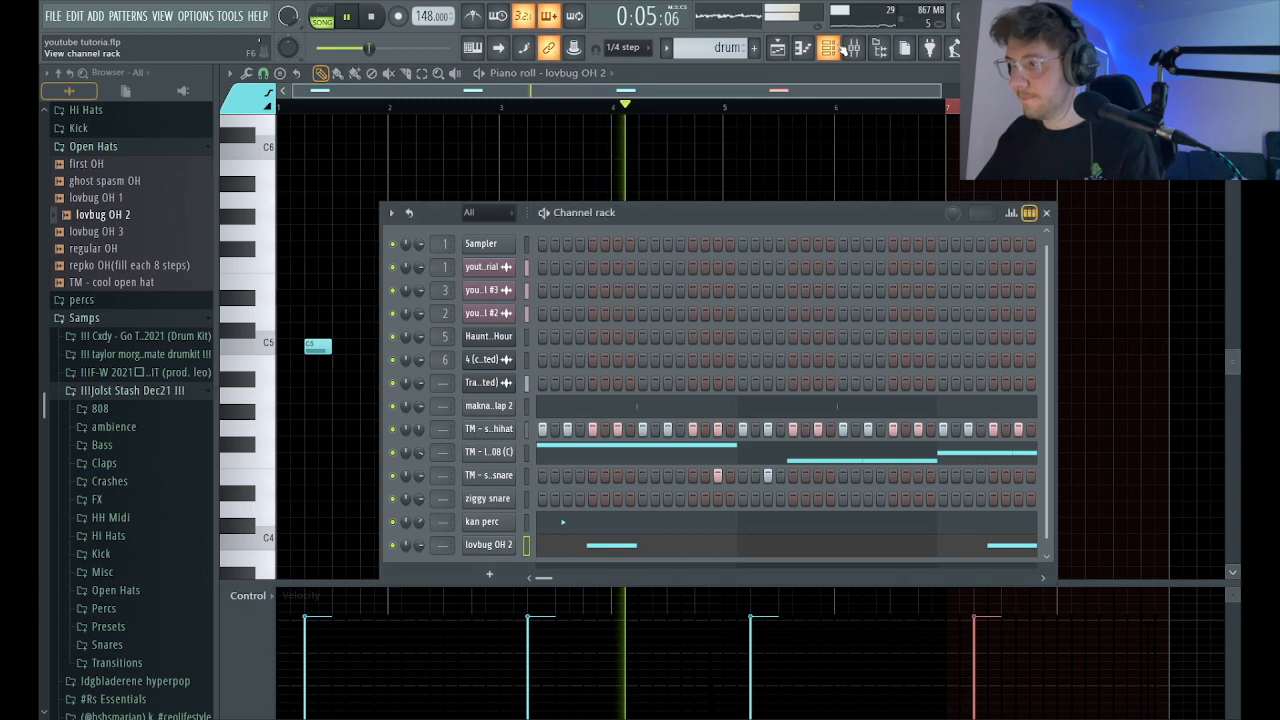
click(1046, 213)
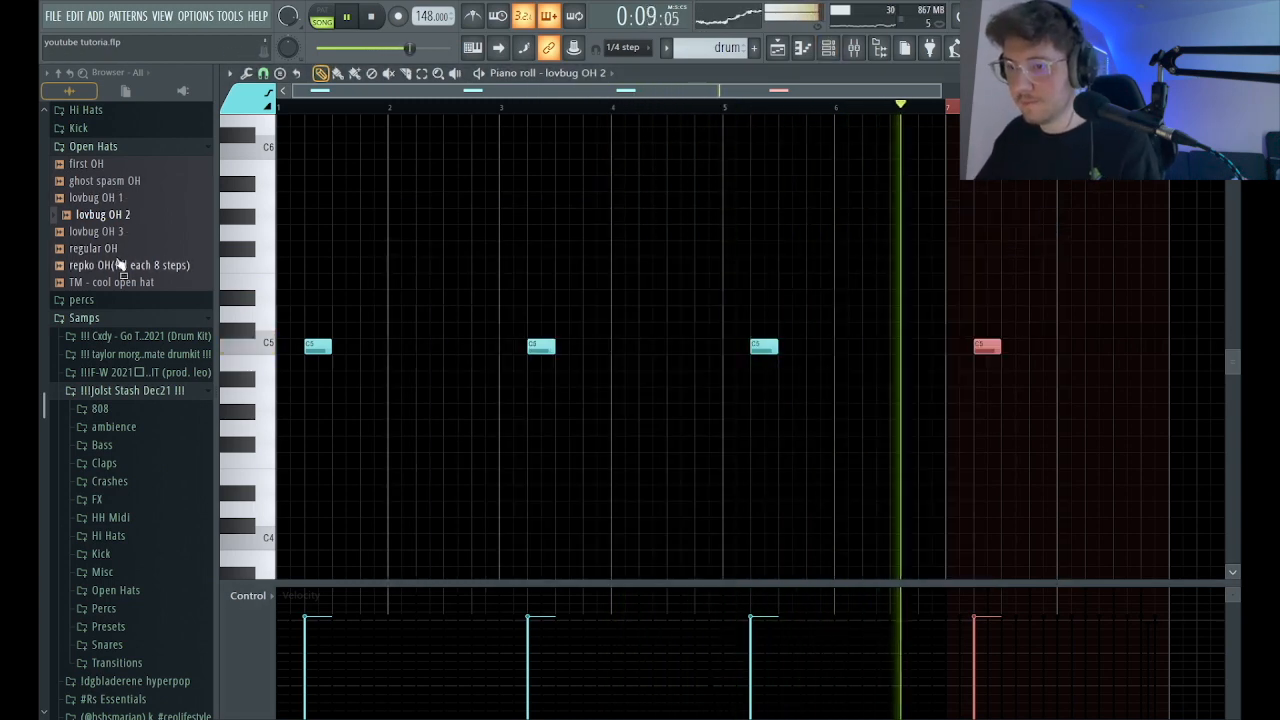
Add the repko OH sample as a new channel, filled every eight steps, with its channel volume lowered to 30%.
click(852, 48)
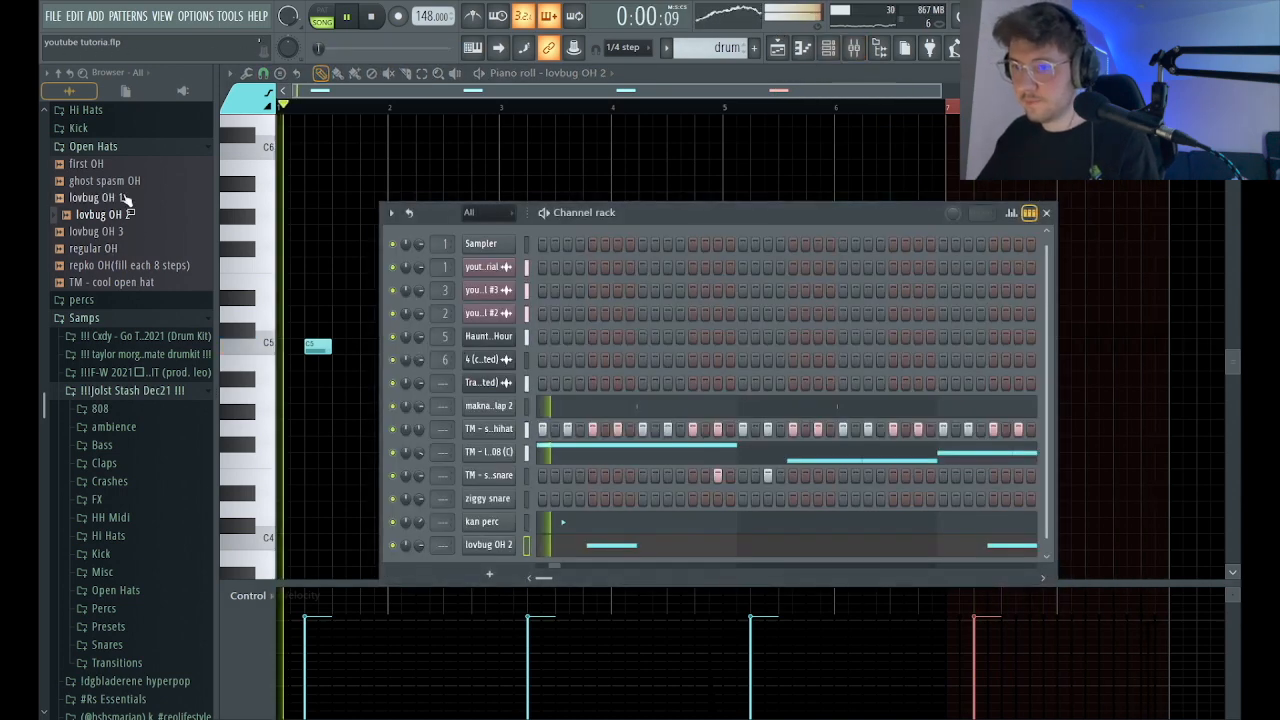
click(125, 265)
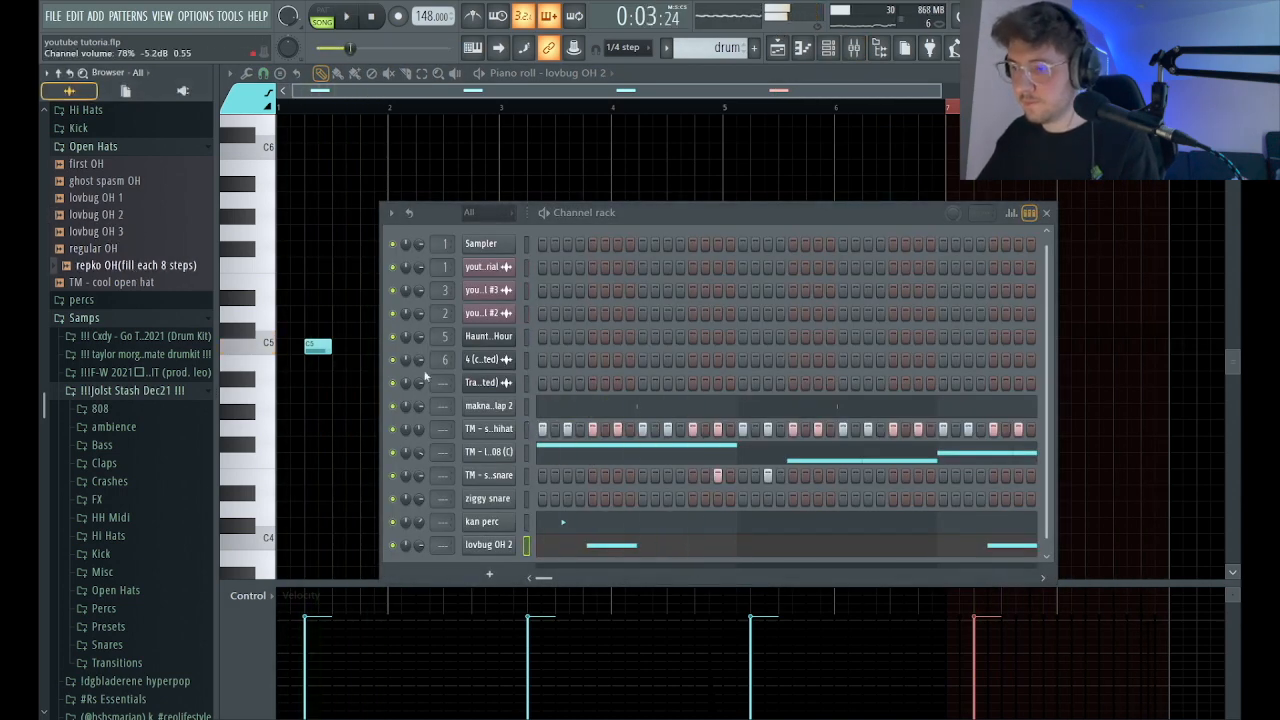
scroll(519, 489, down, 1)
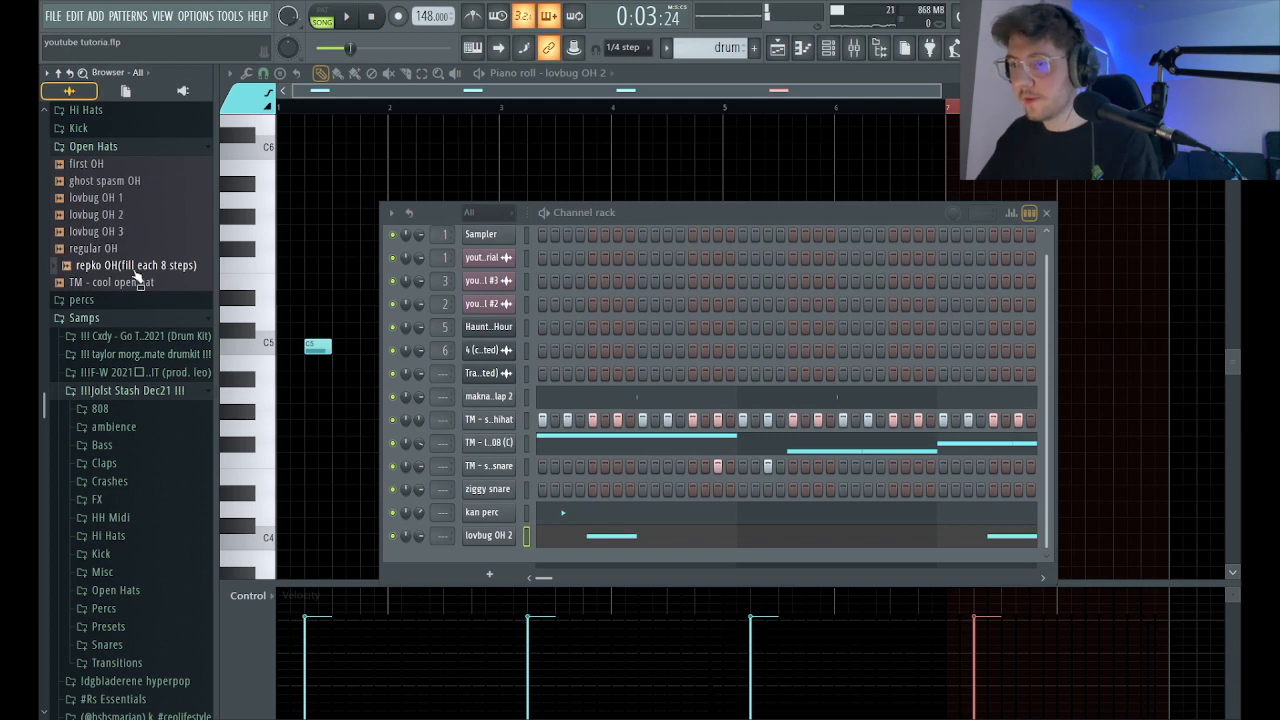
drag(493, 558, 491, 563)
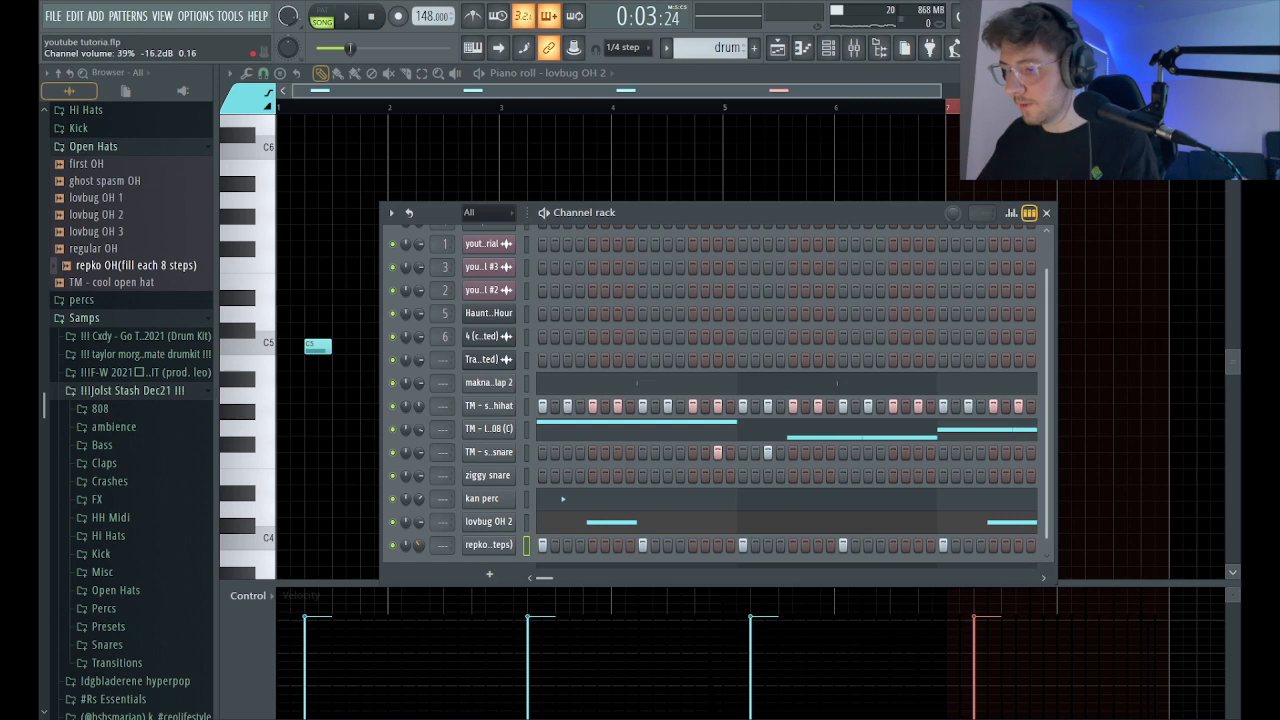
key(space)
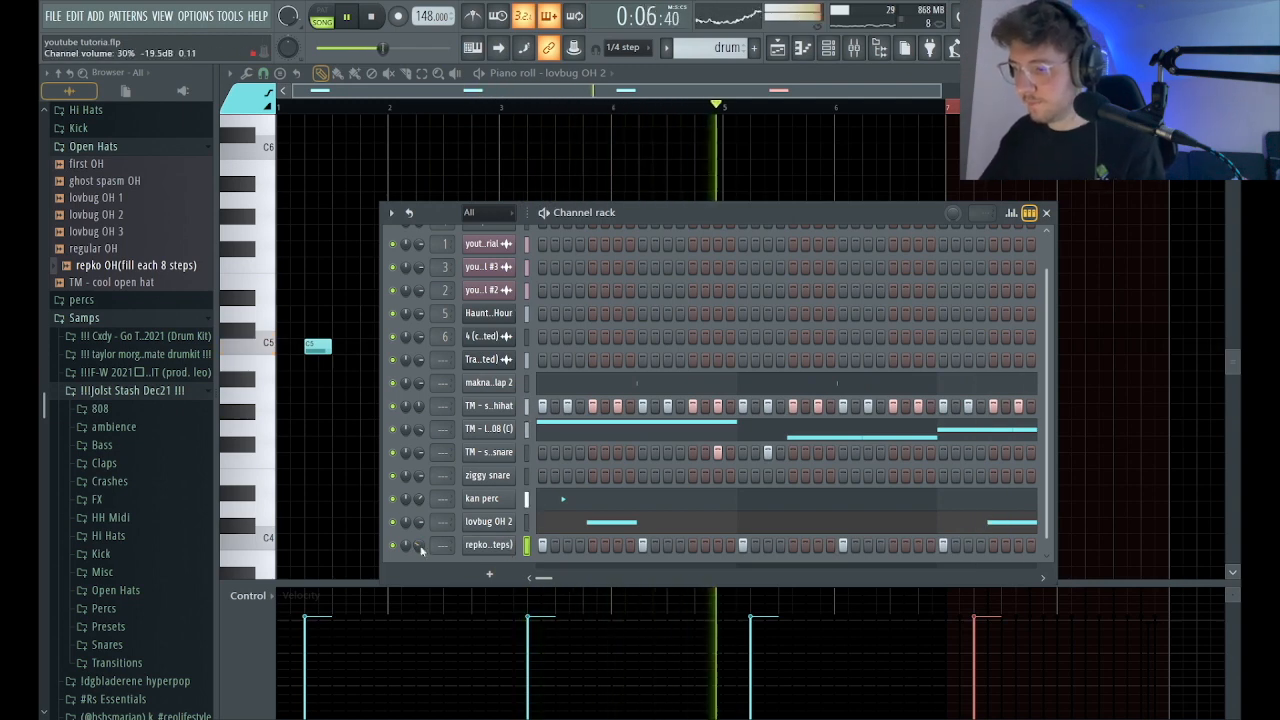
Add the ghost spasm OH sample as a new channel and place hits on steps 1 and 7.
scroll(543, 540, down, 1)
key(space)
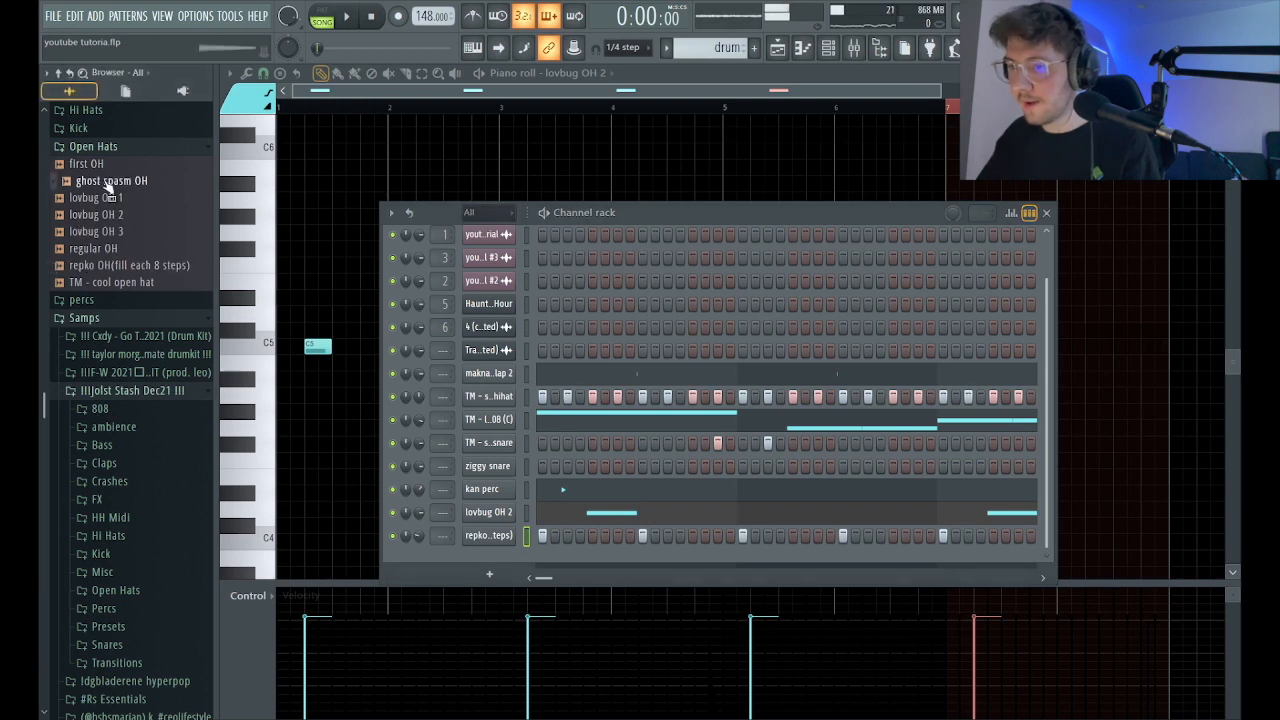
drag(467, 553, 497, 553)
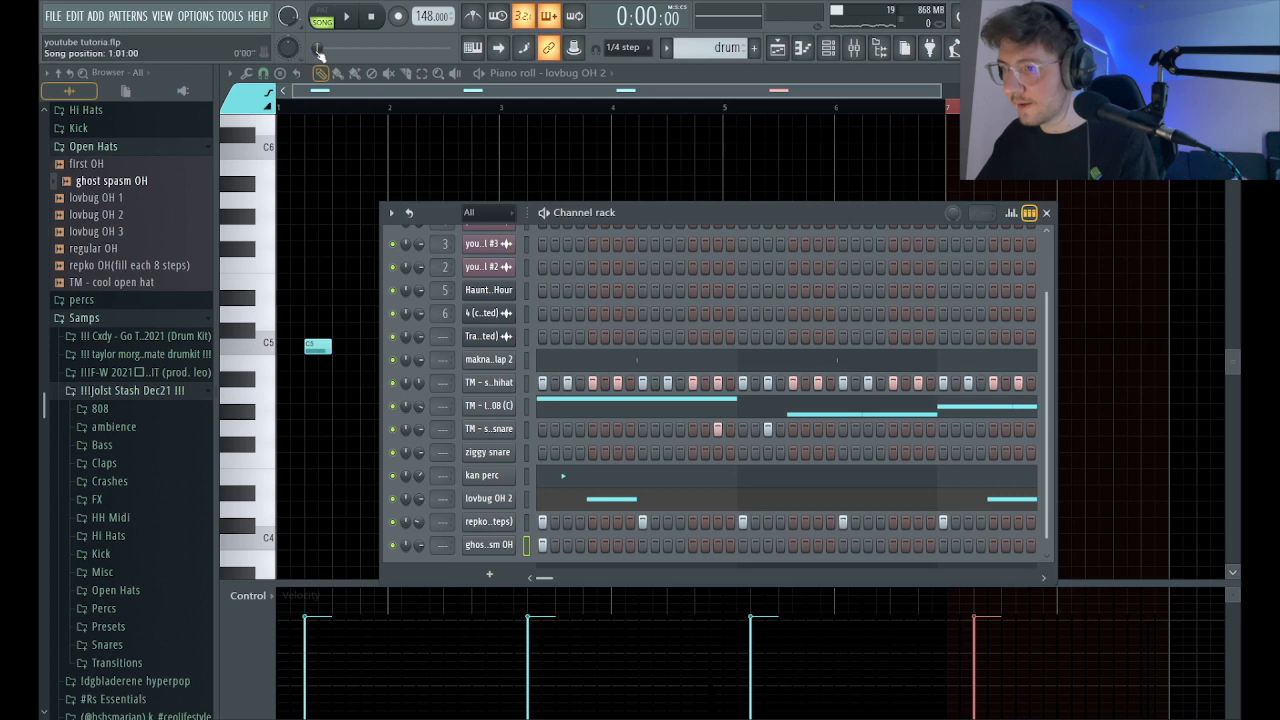
click(606, 545)
right_click(606, 546)
click(617, 546)
Mute the repko OH channel and replay the beat with the ghost spasm OH hits.
key(space)
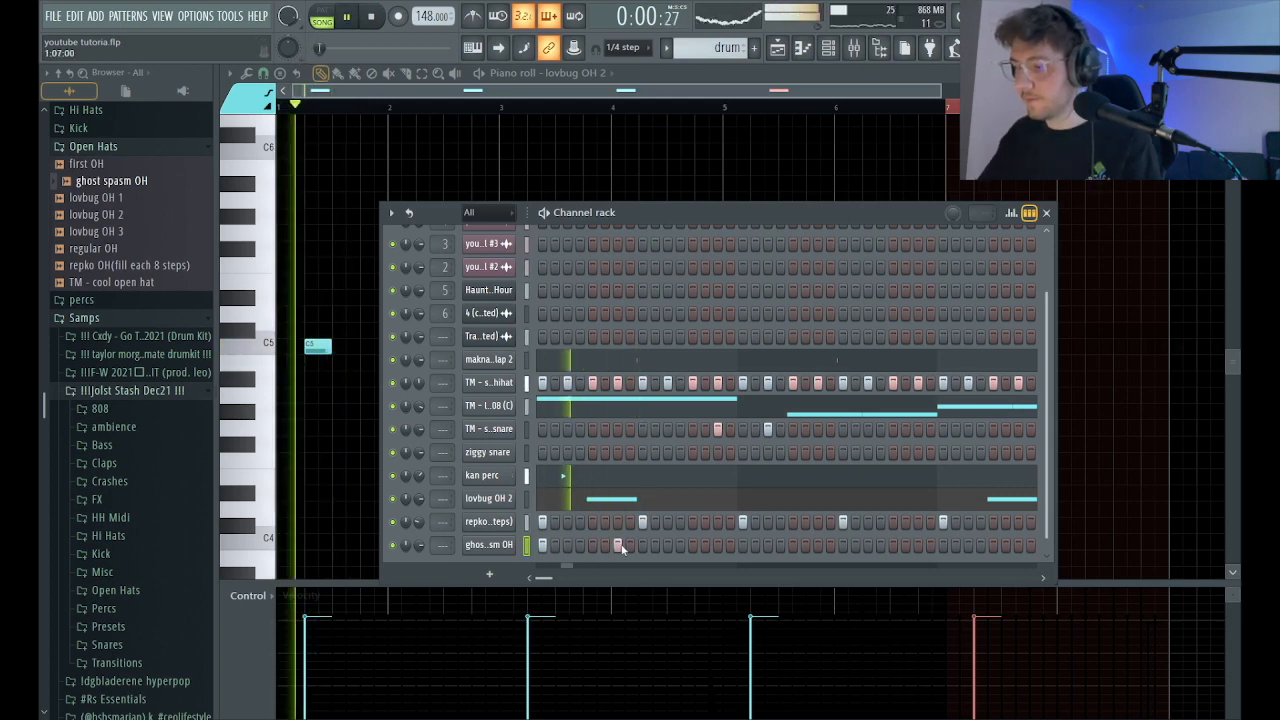
key(space)
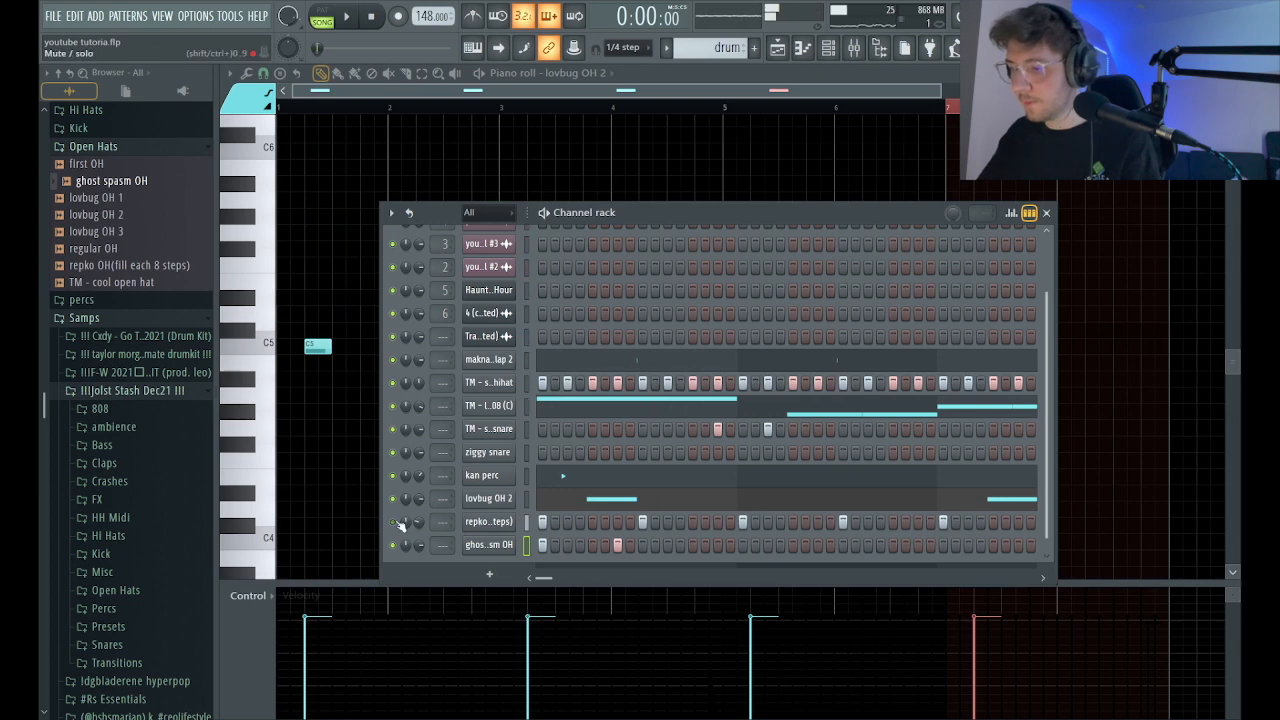
key(space)
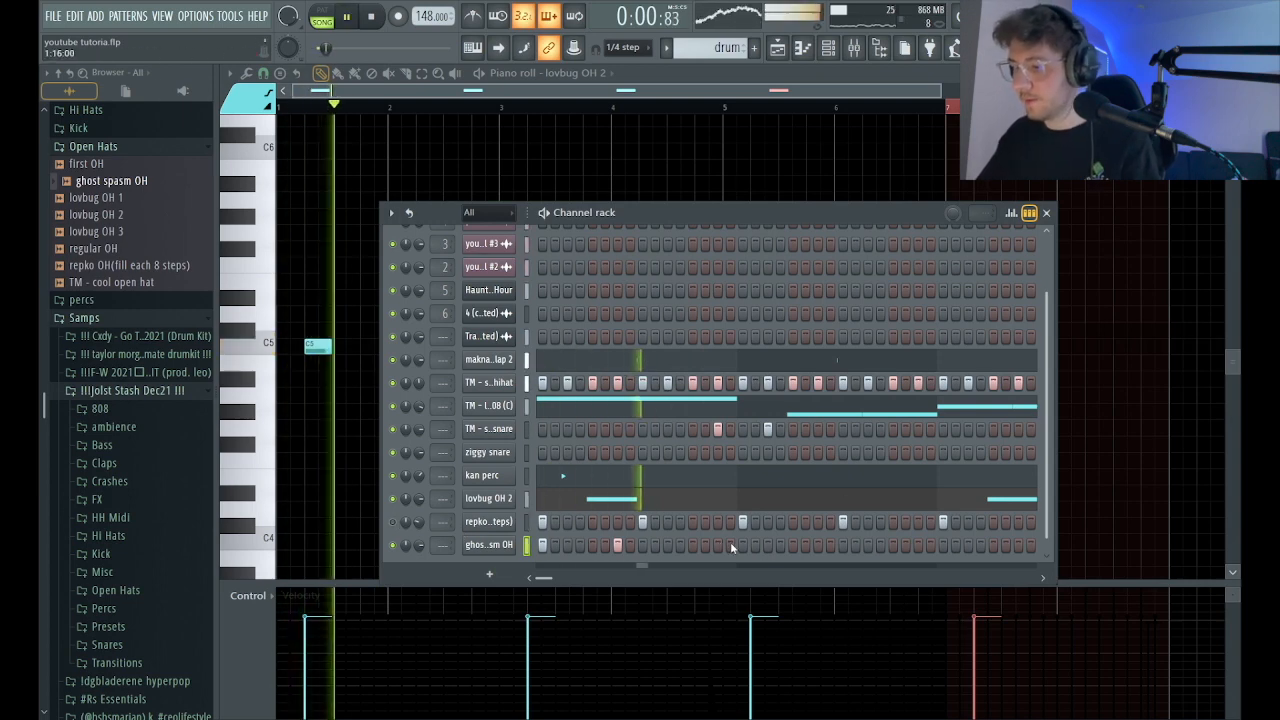
Place further ghost spasm OH hits on steps 21, 25 and 28 and lower the channel volume to 60%.
click(792, 545)
key(space)
click(855, 546)
key(space)
right_click(854, 547)
click(842, 546)
click(880, 546)
key(space)
key(space)
key(space)
key(space)
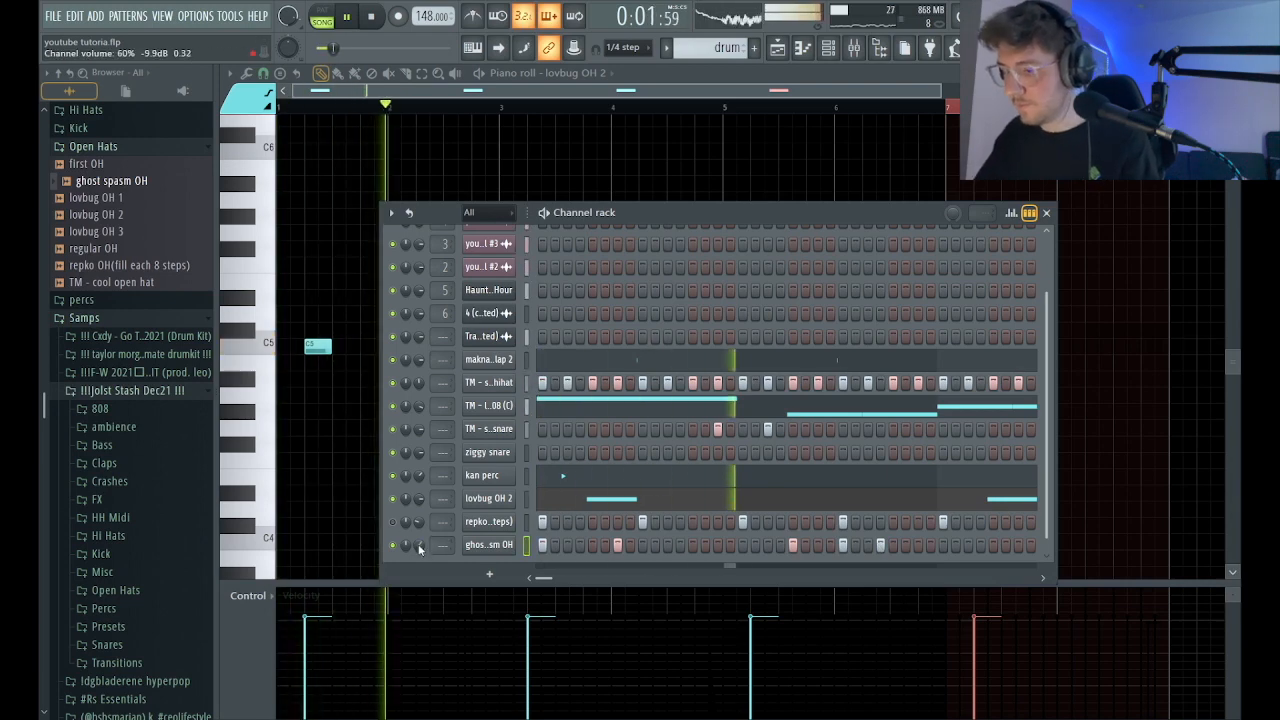
In the ghost spasm OH piano roll, replace the last C5 hit in bar 2 with one on step 13.
click(803, 48)
key(space)
key(space)
right_click(466, 347)
click(471, 347)
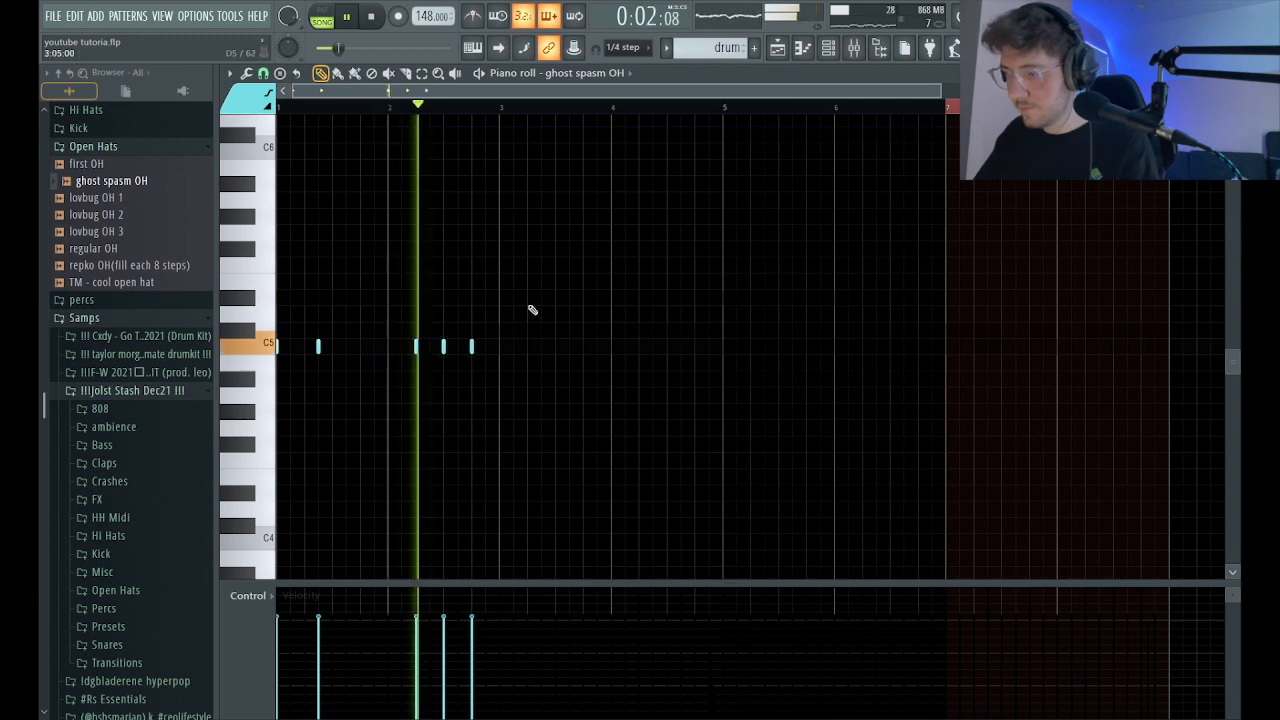
Duplicate the two-bar ghost spasm OH pattern into bars 3 and 4 and play it.
key(space)
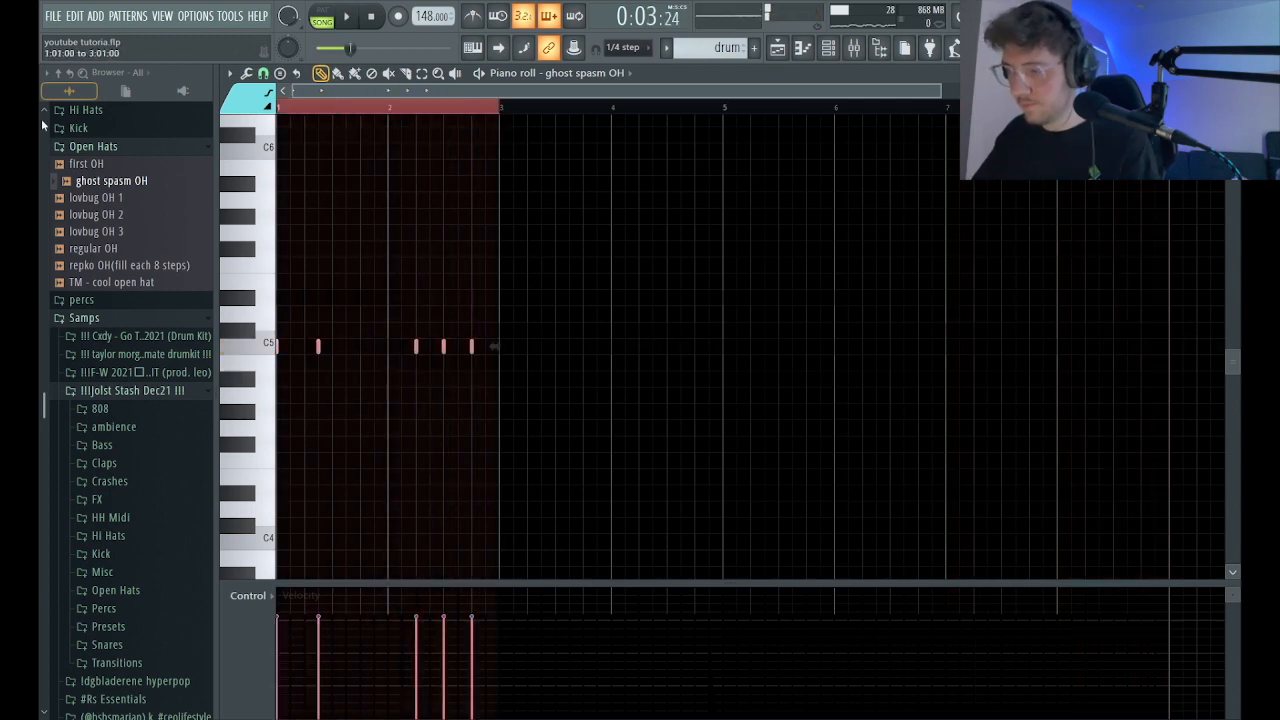
key(ctrl+b)
key(space)
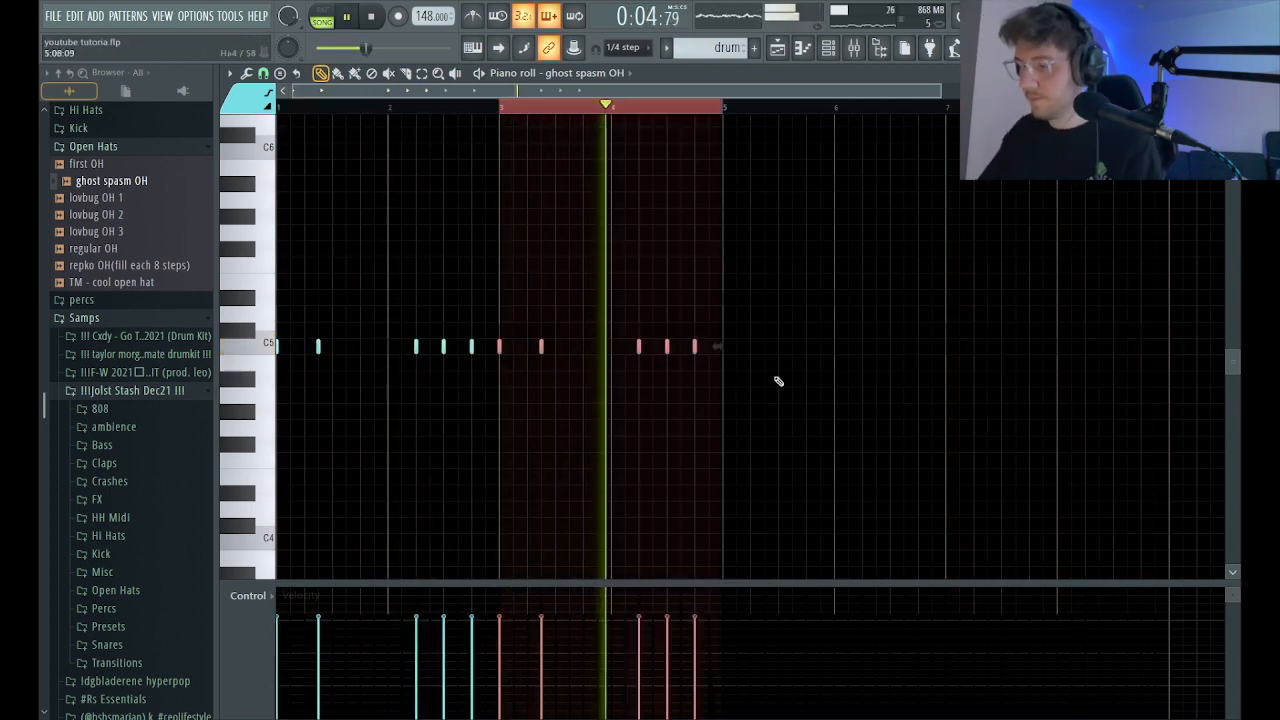
In bar 4, add a C5 ghost spasm OH hit on step 7 and delete the one on step 9.
ctrl+right_click(805, 396)
key(space)
click(757, 404)
key(space)
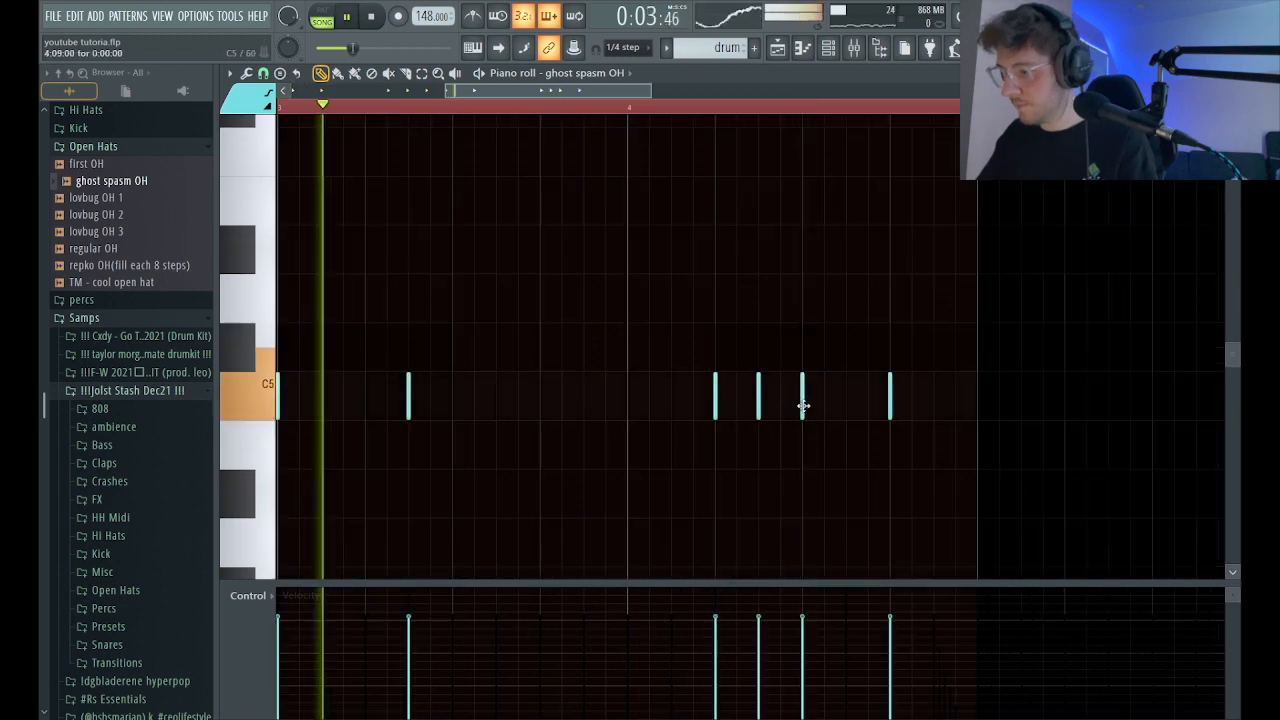
ctrl+right_click(803, 403)
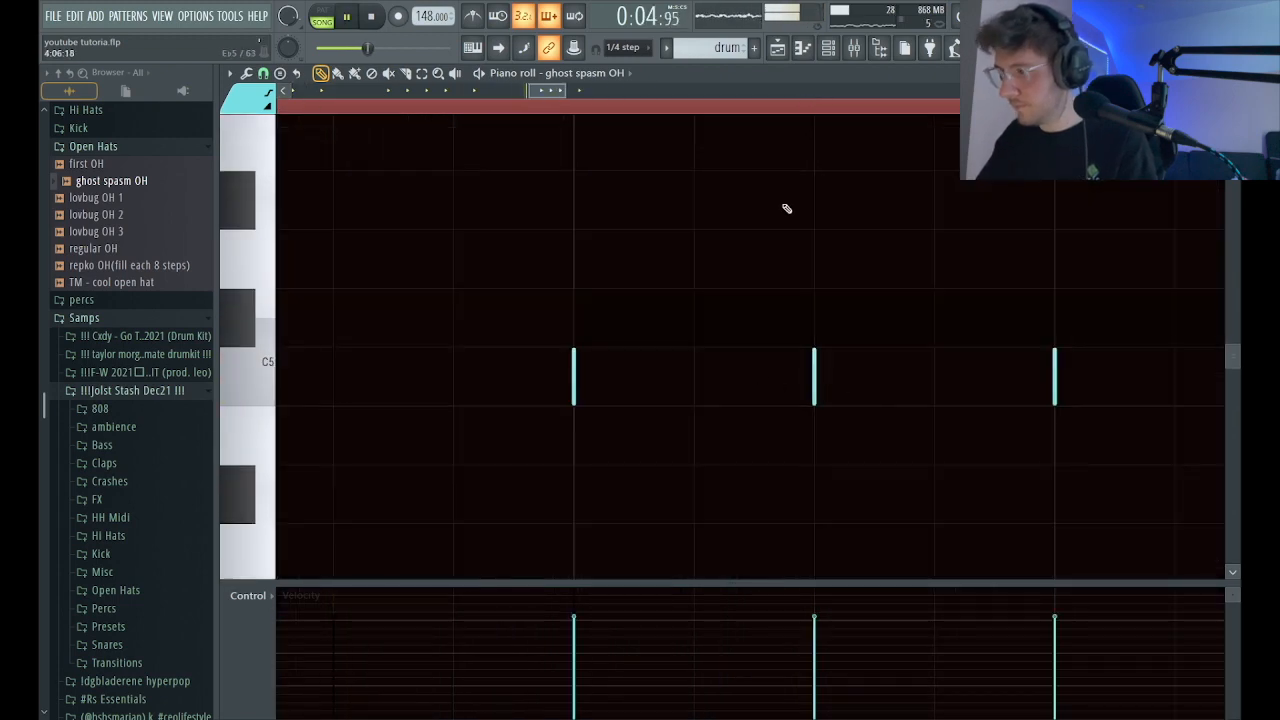
ctrl+right_click(808, 331)
right_click(672, 349)
right_click(670, 348)
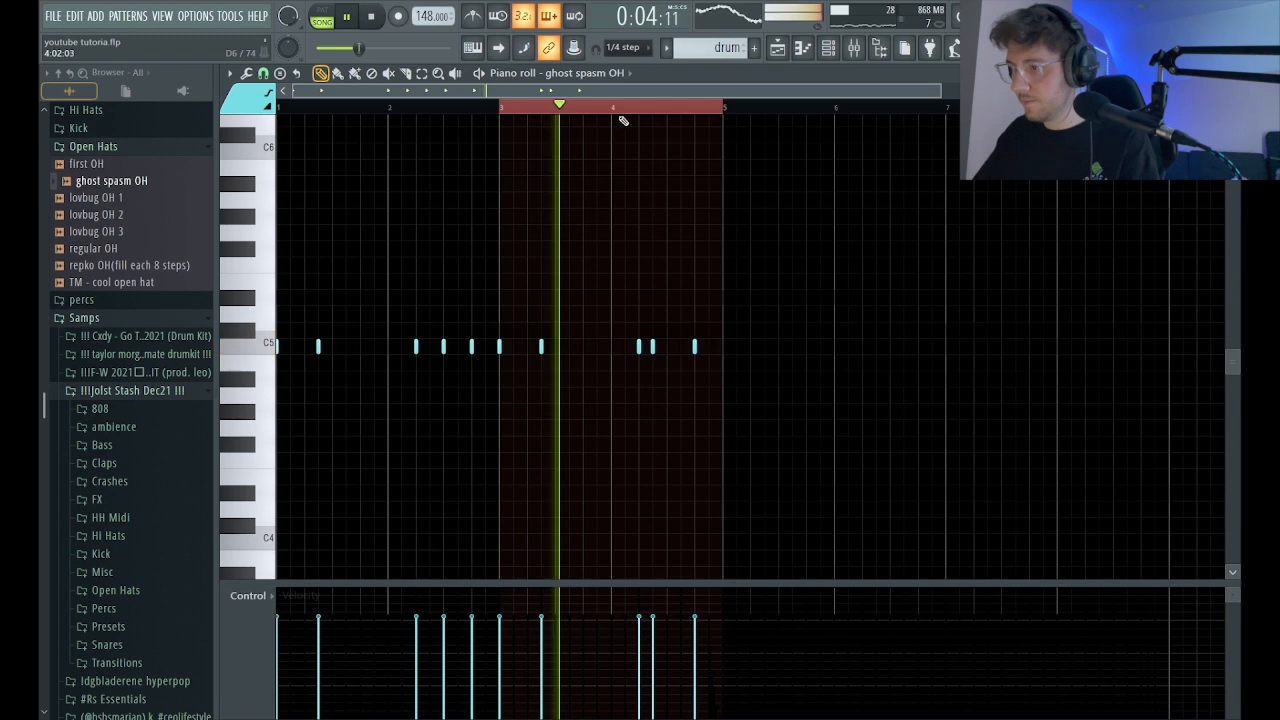
key(space)
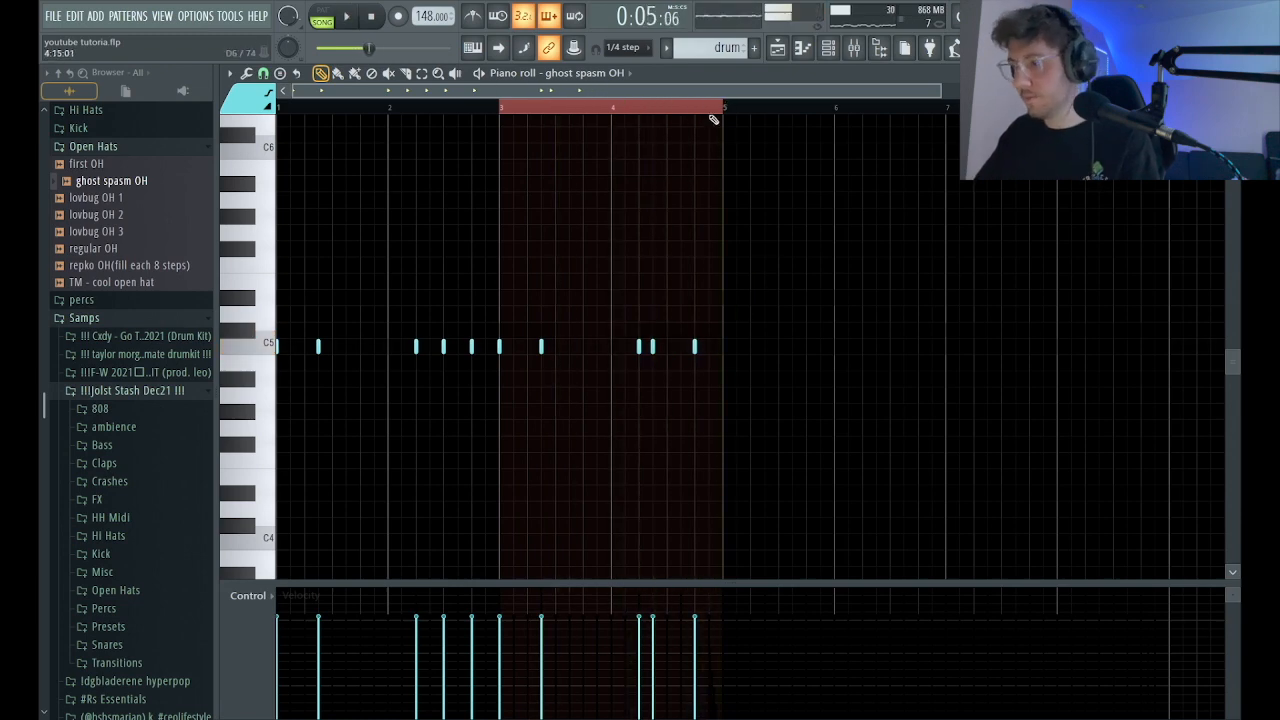
key(space)
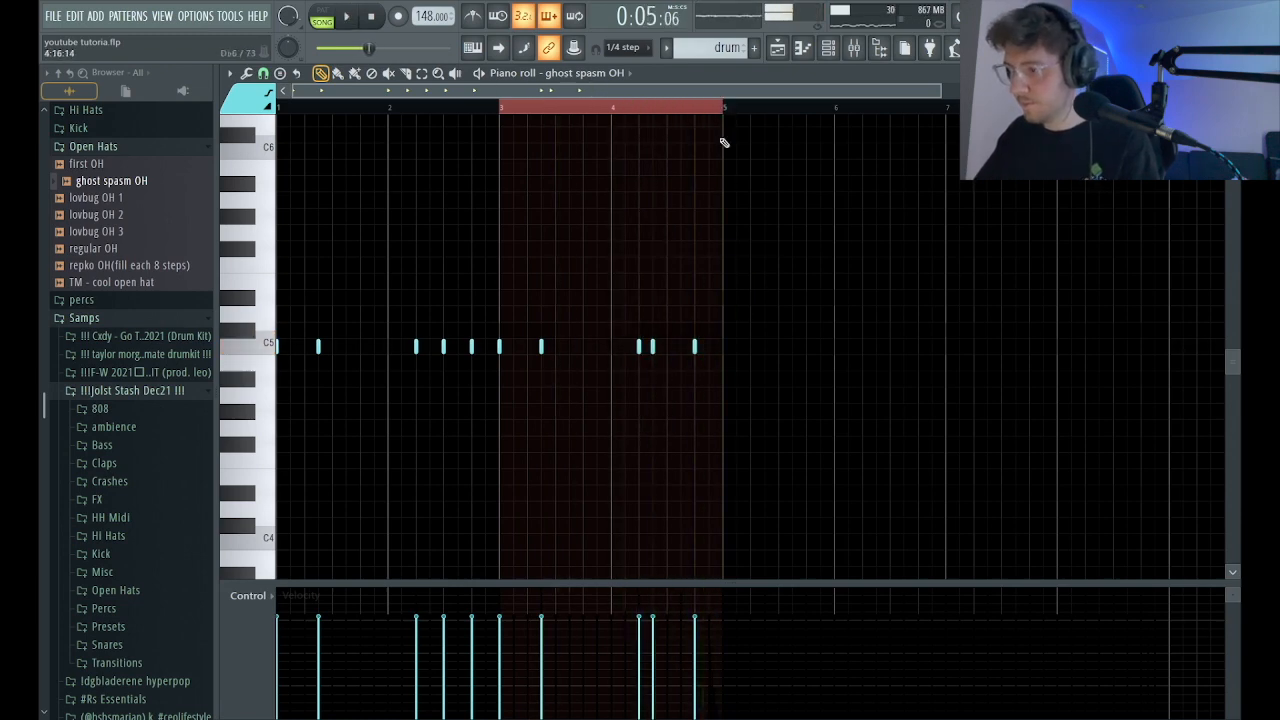
Enable the ghost spasm OH channel's volume envelope, and set it to mono with cut group 4 cut by 4.
click(822, 58)
click(484, 545)
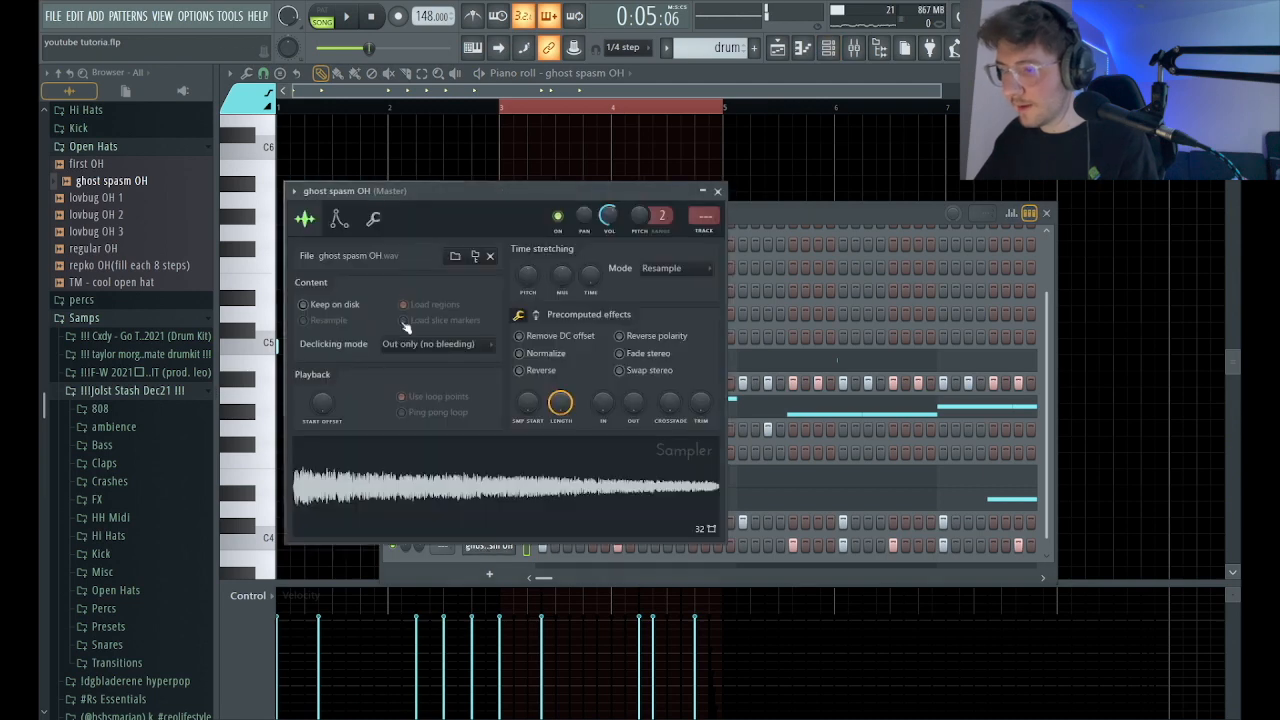
click(339, 218)
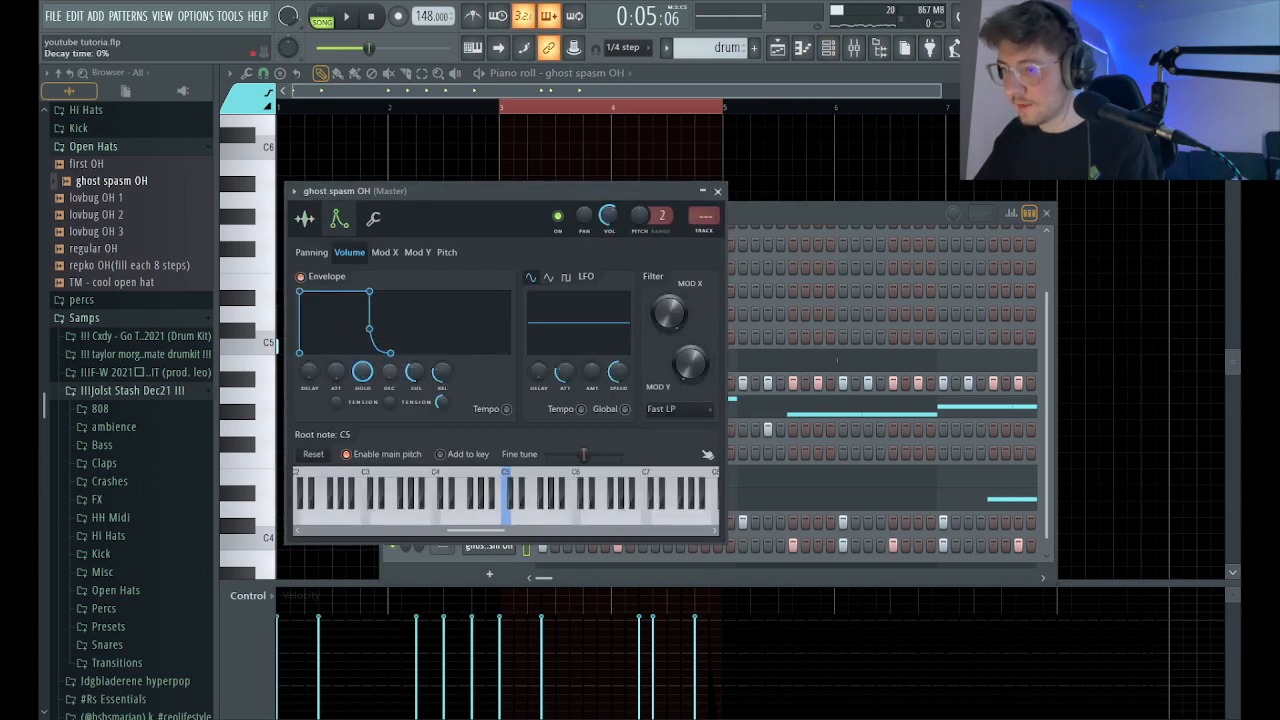
click(373, 219)
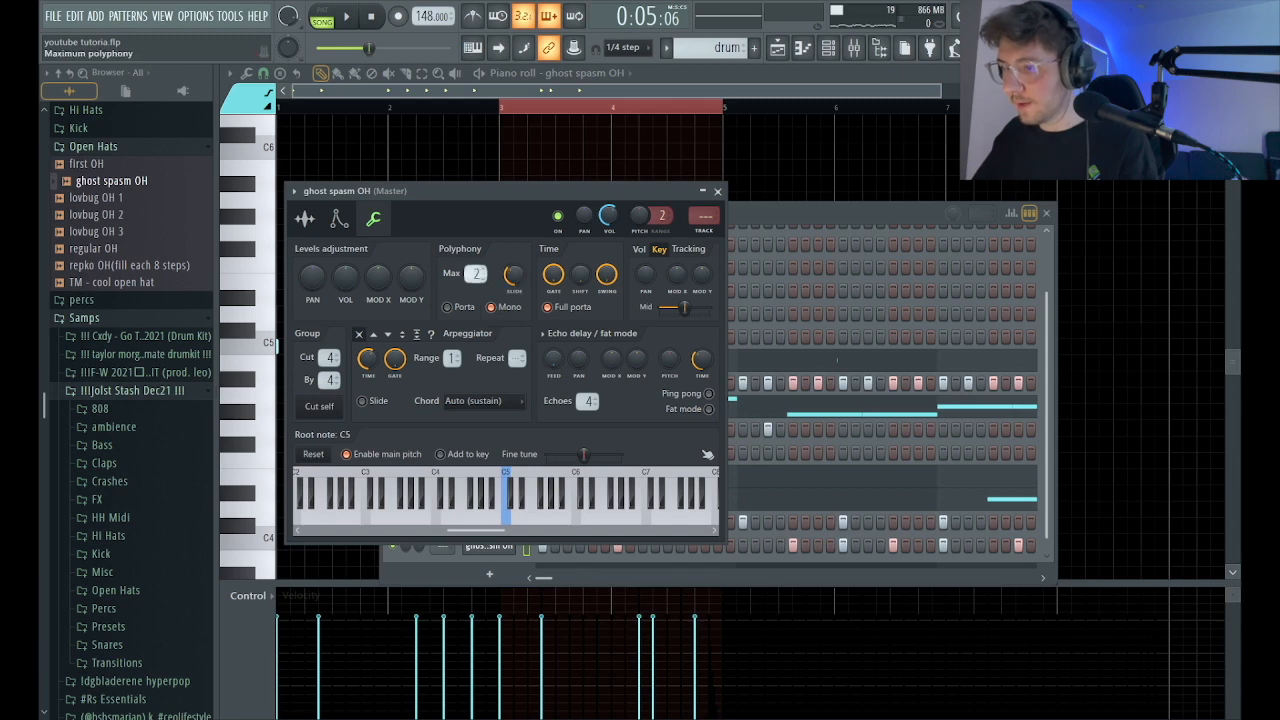
click(717, 191)
click(1046, 213)
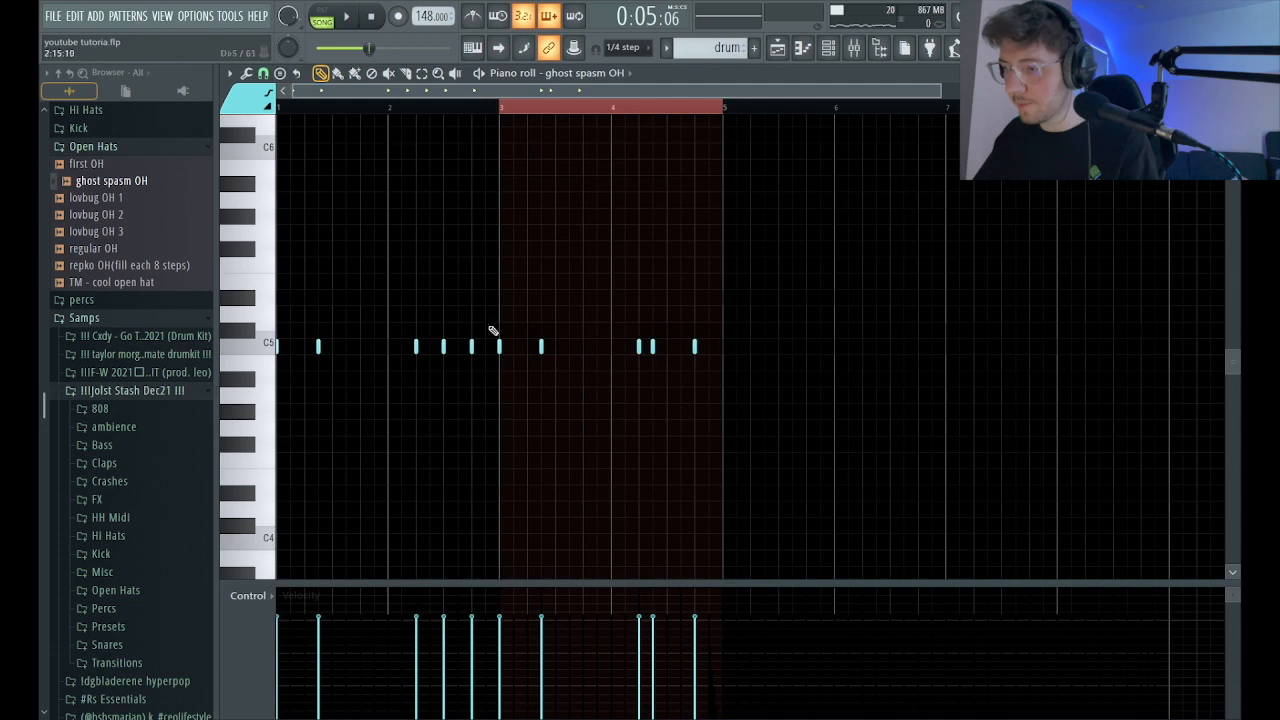
Lengthen the bar 2 open hat notes on steps 5 and 9 to two steps and the step 13 note to one step.
scroll(387, 335, up, 5)
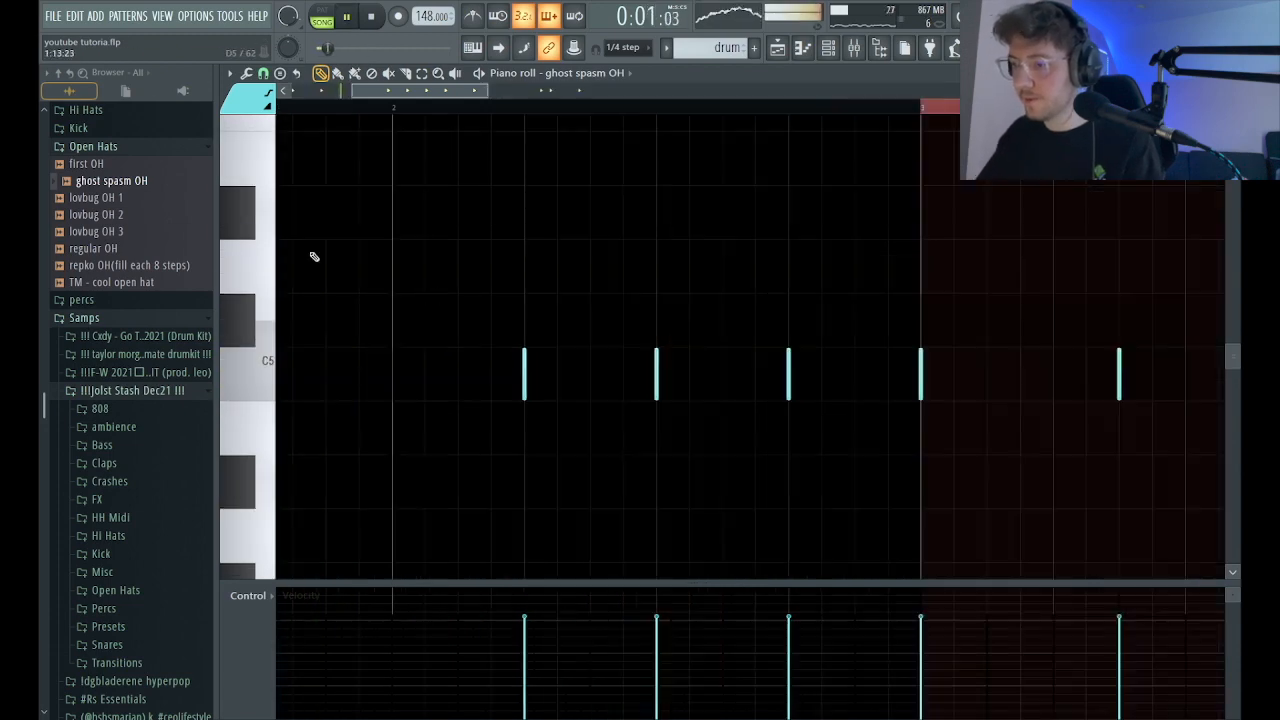
key(space)
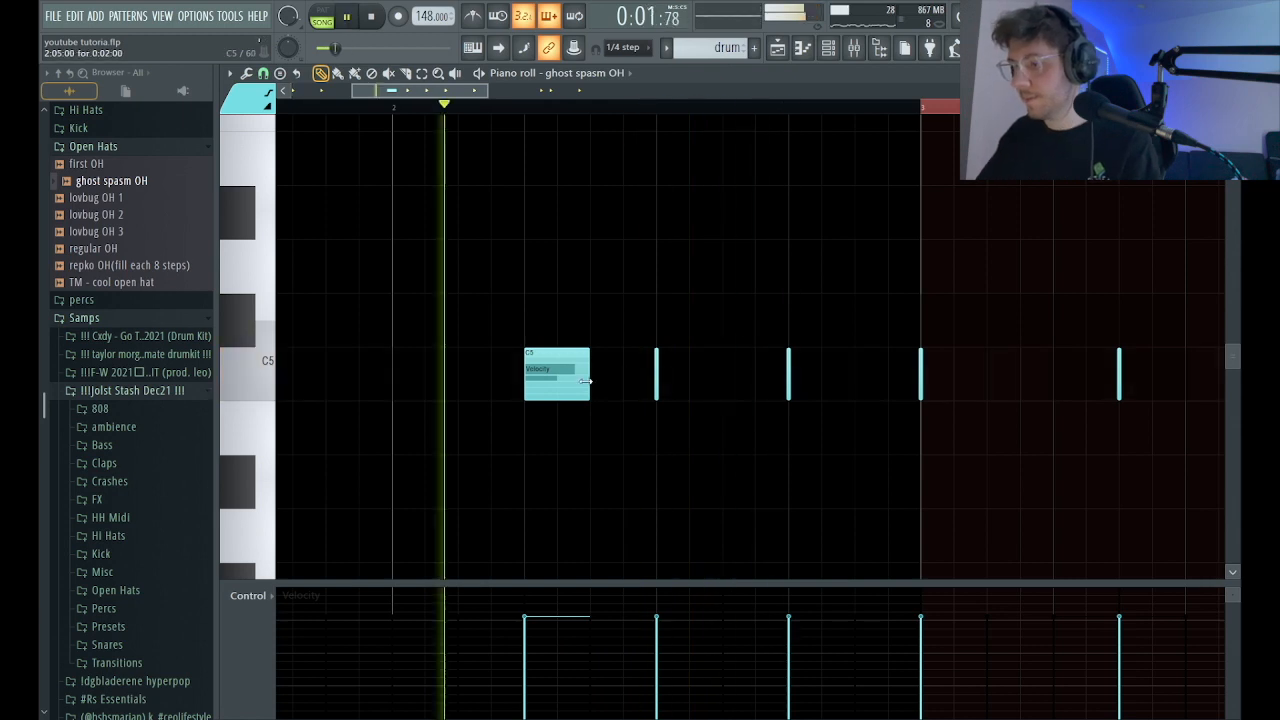
drag(585, 380, 563, 389)
key(space)
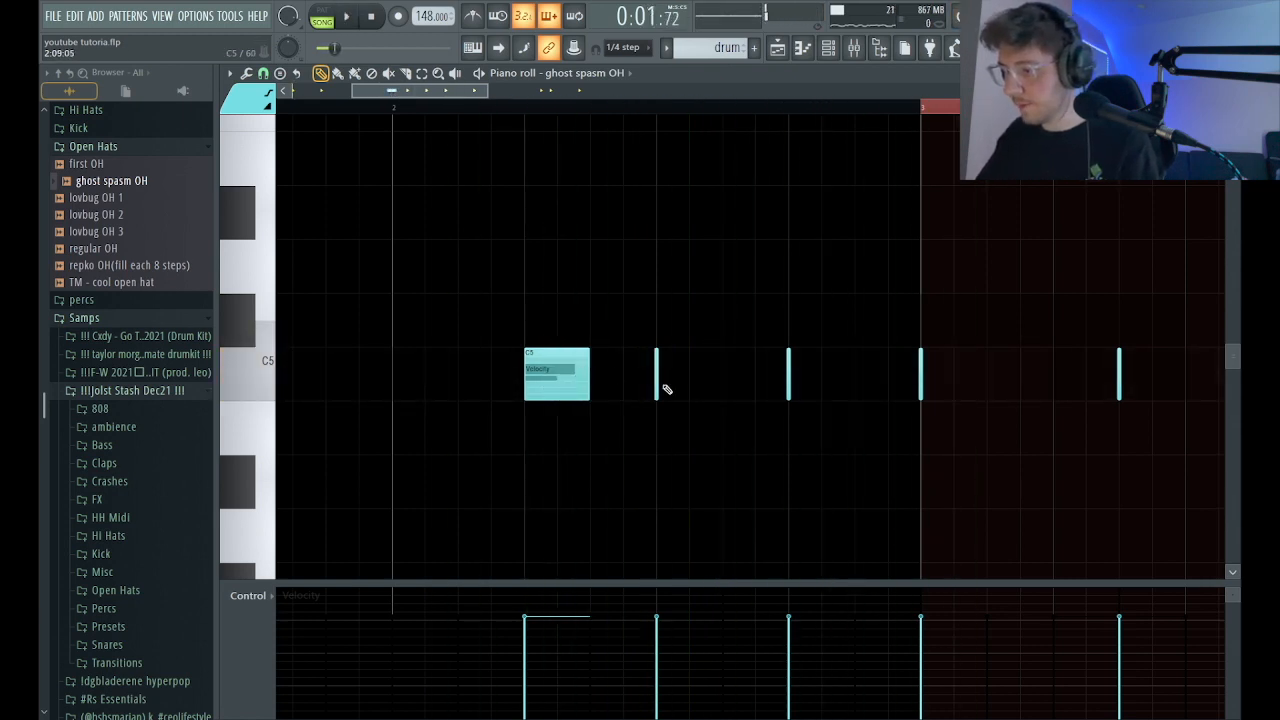
key(space)
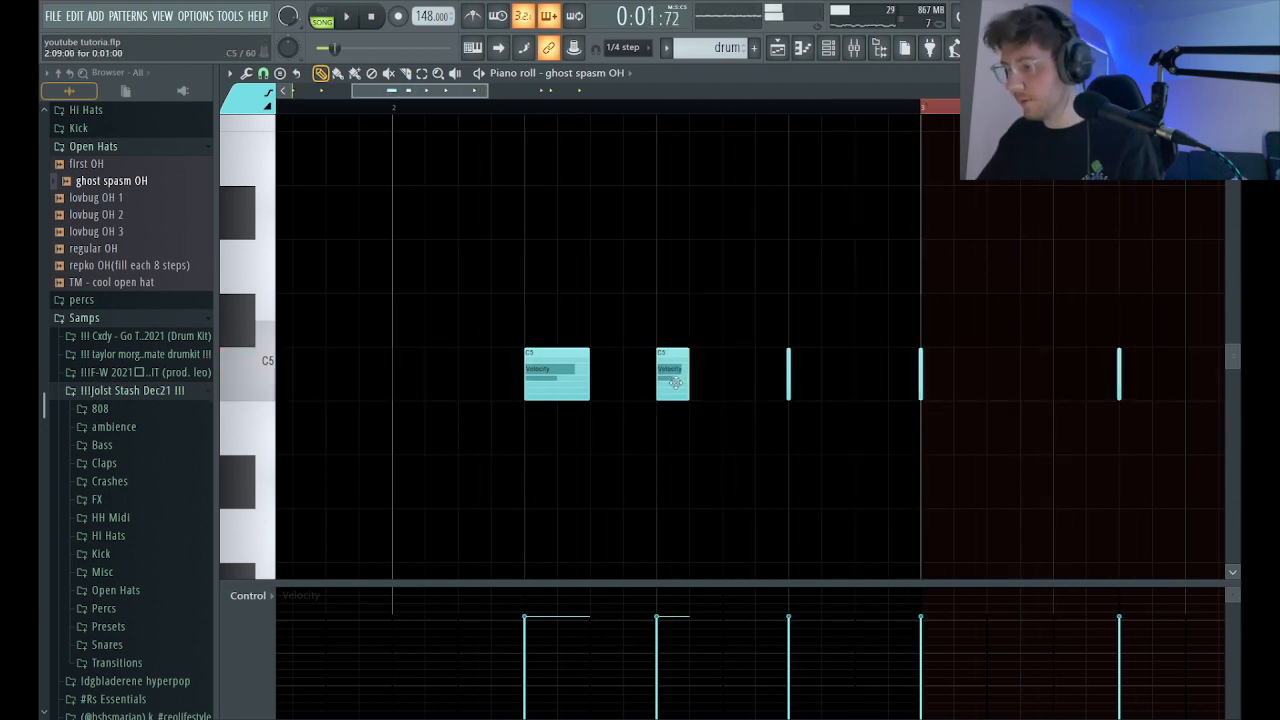
key(space)
drag(695, 377, 844, 383)
key(space)
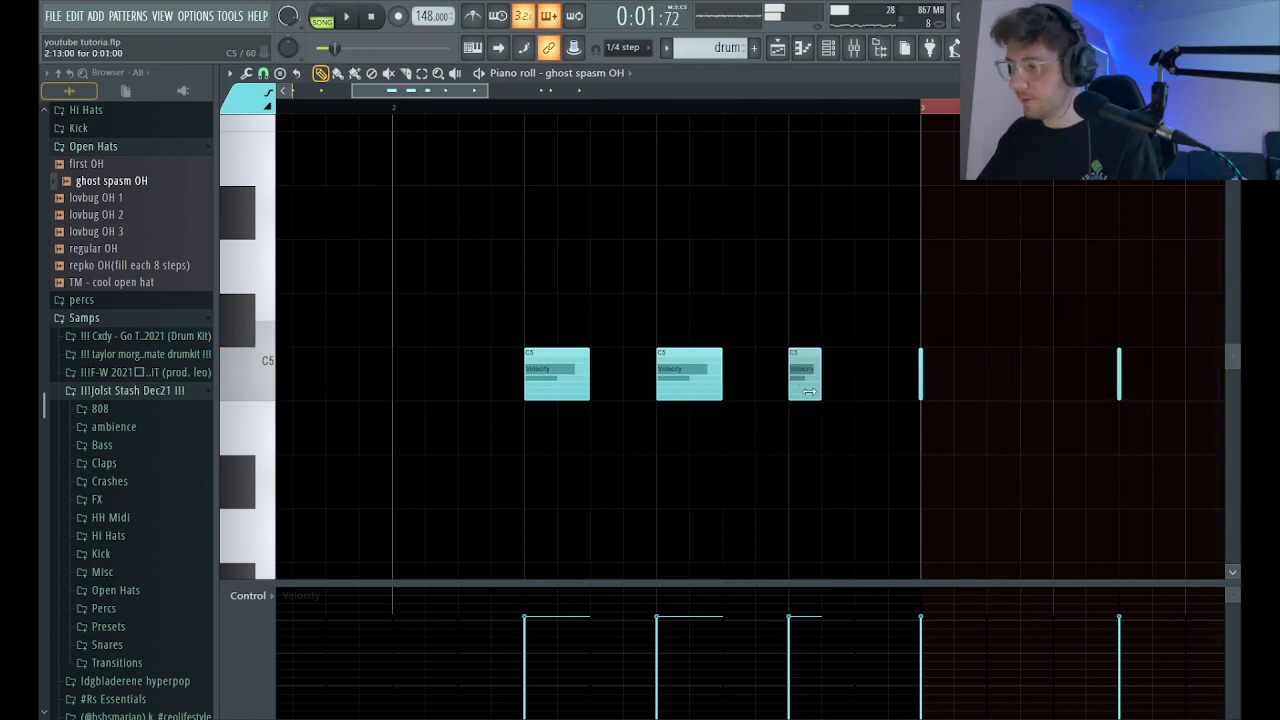
key(space)
scroll(722, 340, up, 3)
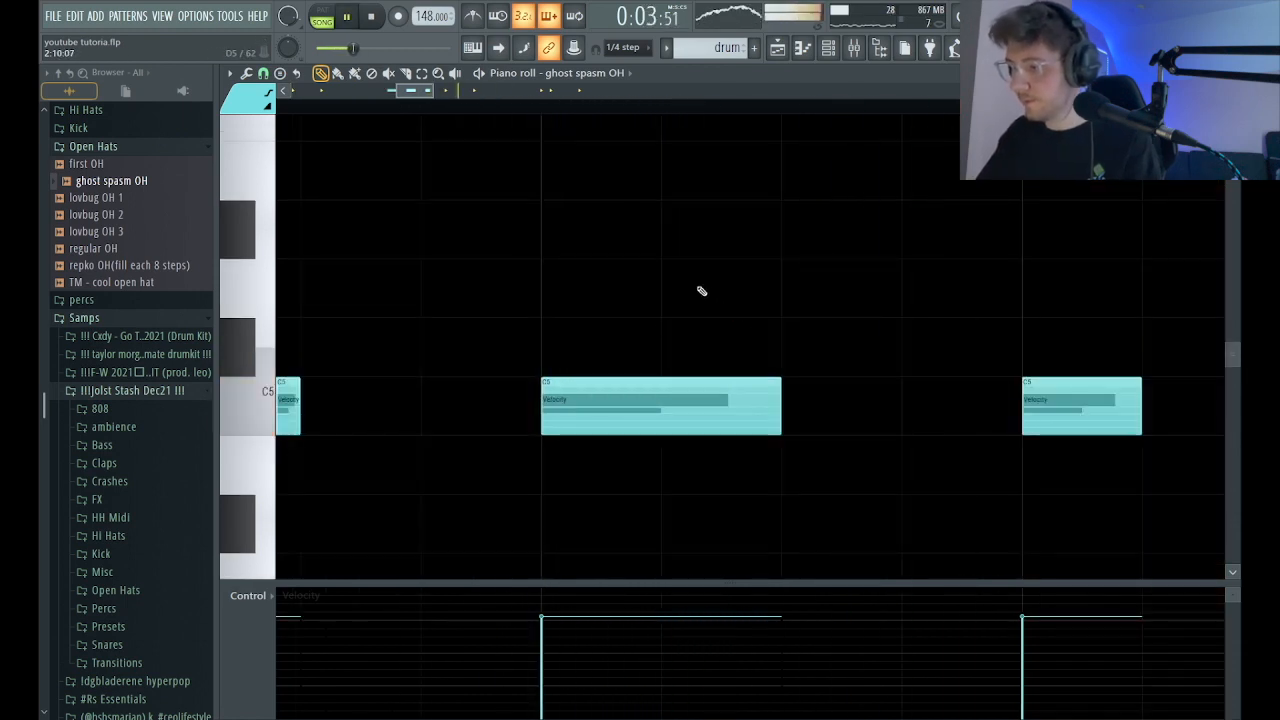
In bar 4, lengthen the C5 note on step 5 to just under a step and add a short Eb5 note slightly after its start.
scroll(676, 308, down, 5)
scroll(640, 330, up, 5)
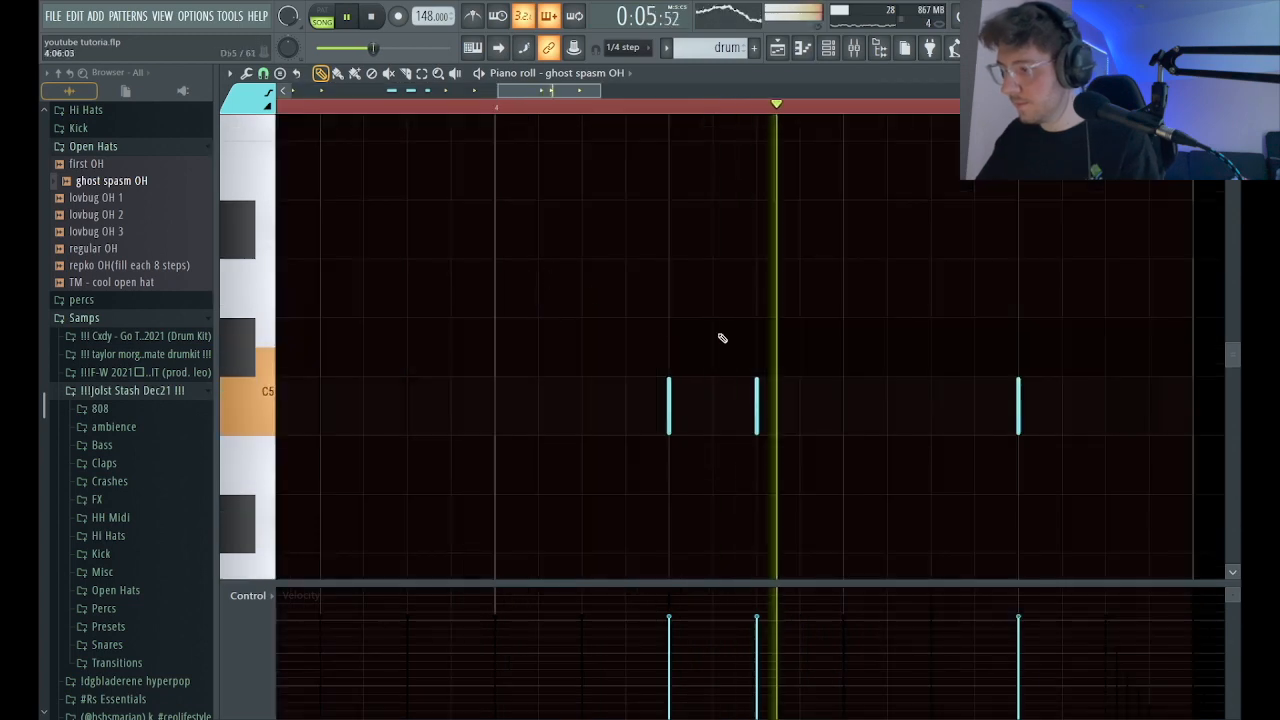
key(space)
drag(694, 242, 714, 200)
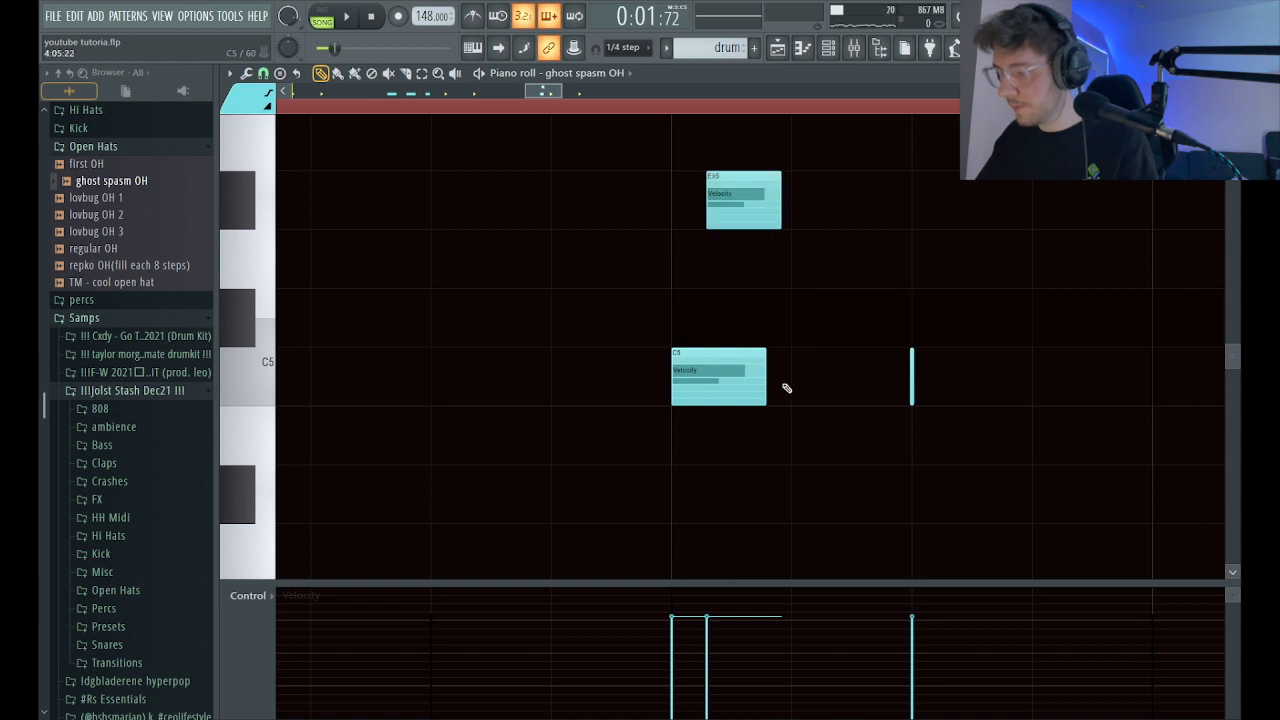
click(582, 110)
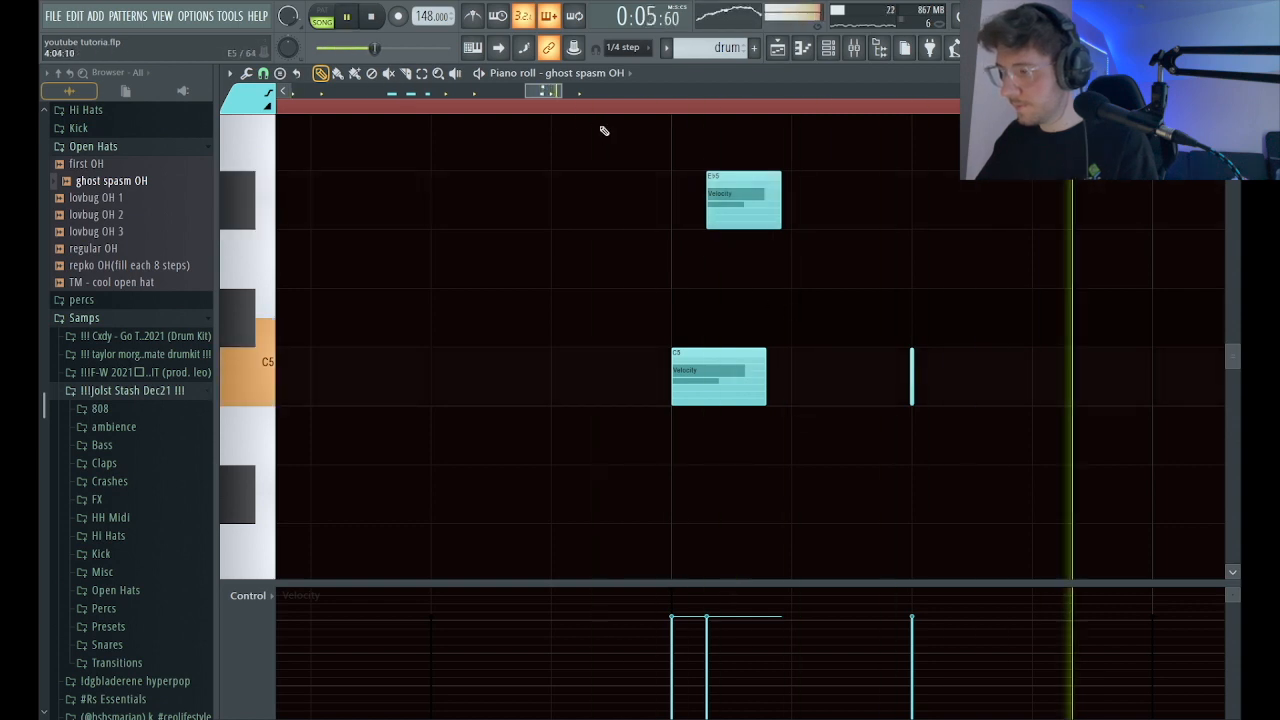
ctrl+right_click(596, 222)
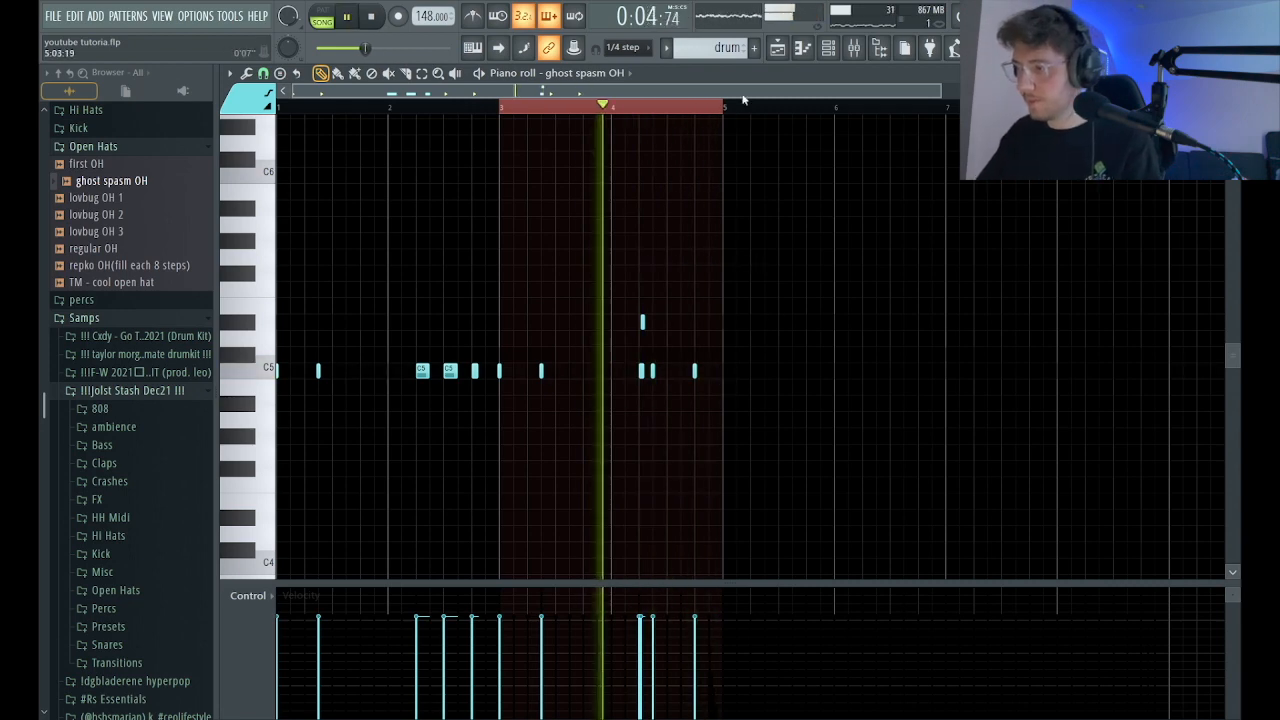
Duplicate all the ghost spasm OH notes of bars 1 to 4 into bars 5 to 8.
key(space)
key(ctrl+a)
key(ctrl+b)
key(space)
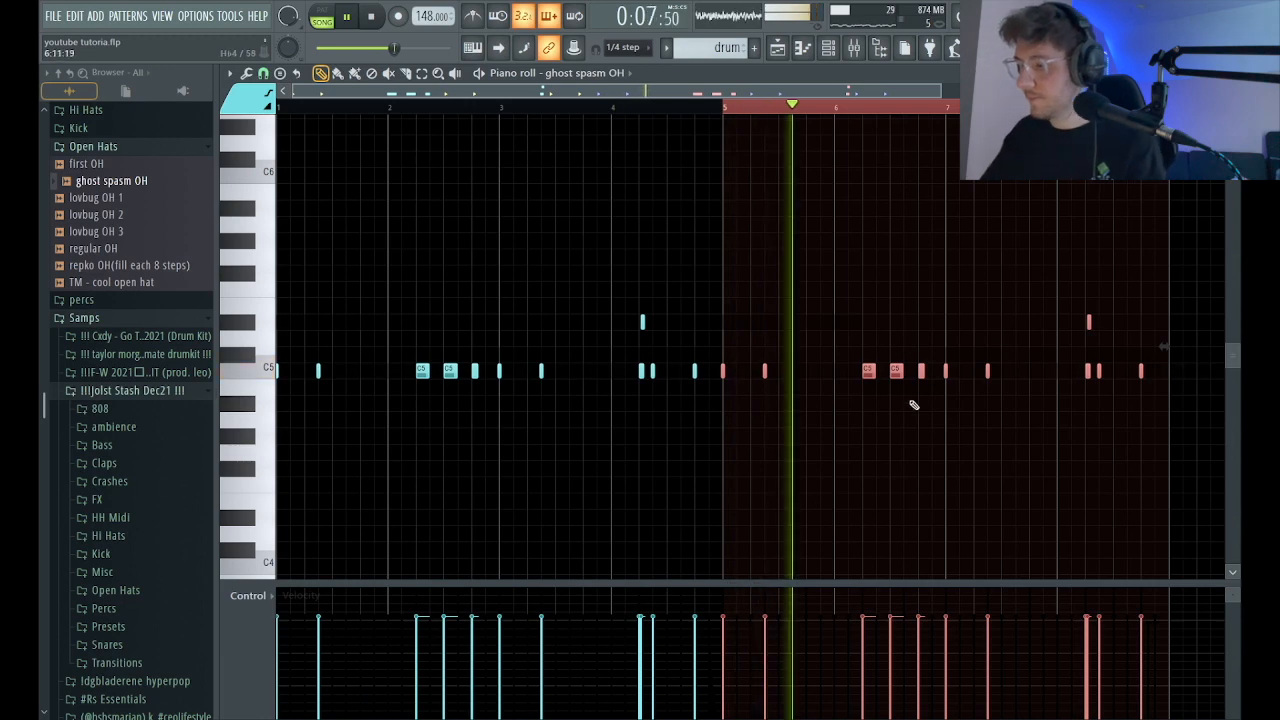
click(828, 48)
click(1048, 213)
key(space)
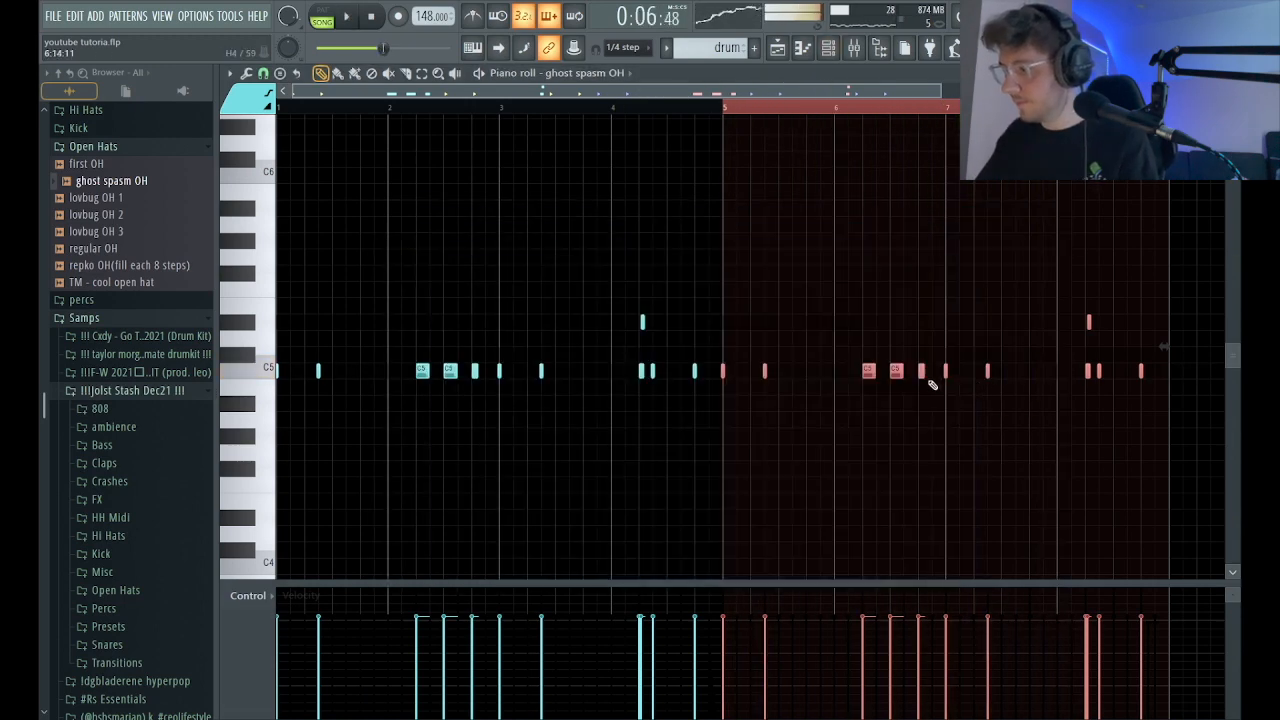
Lengthen the ghost spasm OH notes on step 13 of bars 6 and 2 to three steps each.
key(ctrl+z)
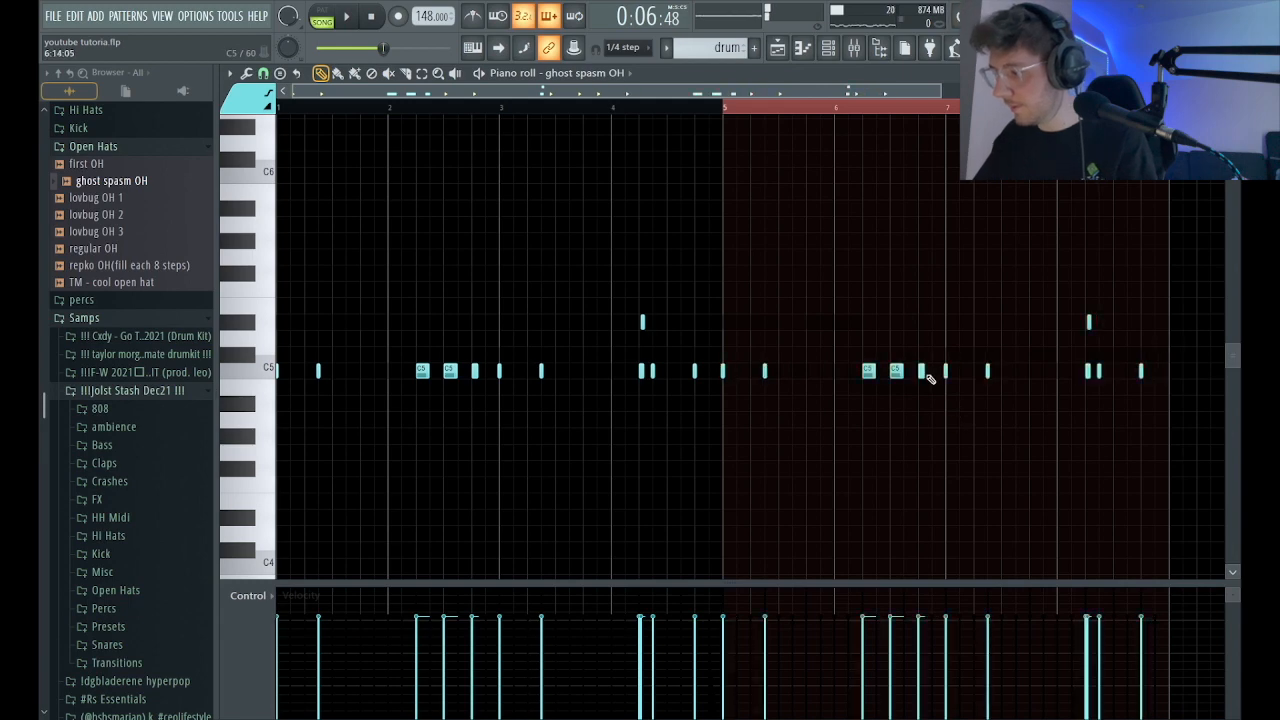
drag(924, 372, 940, 372)
key(space)
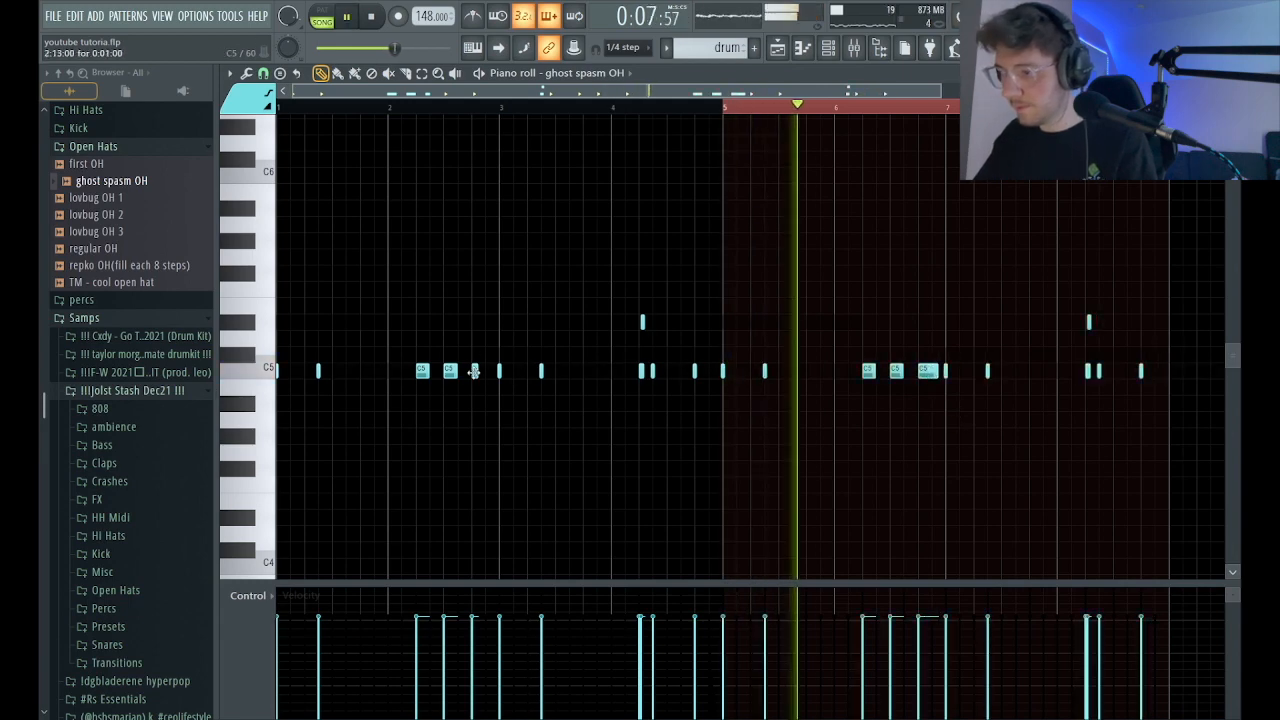
drag(477, 372, 491, 373)
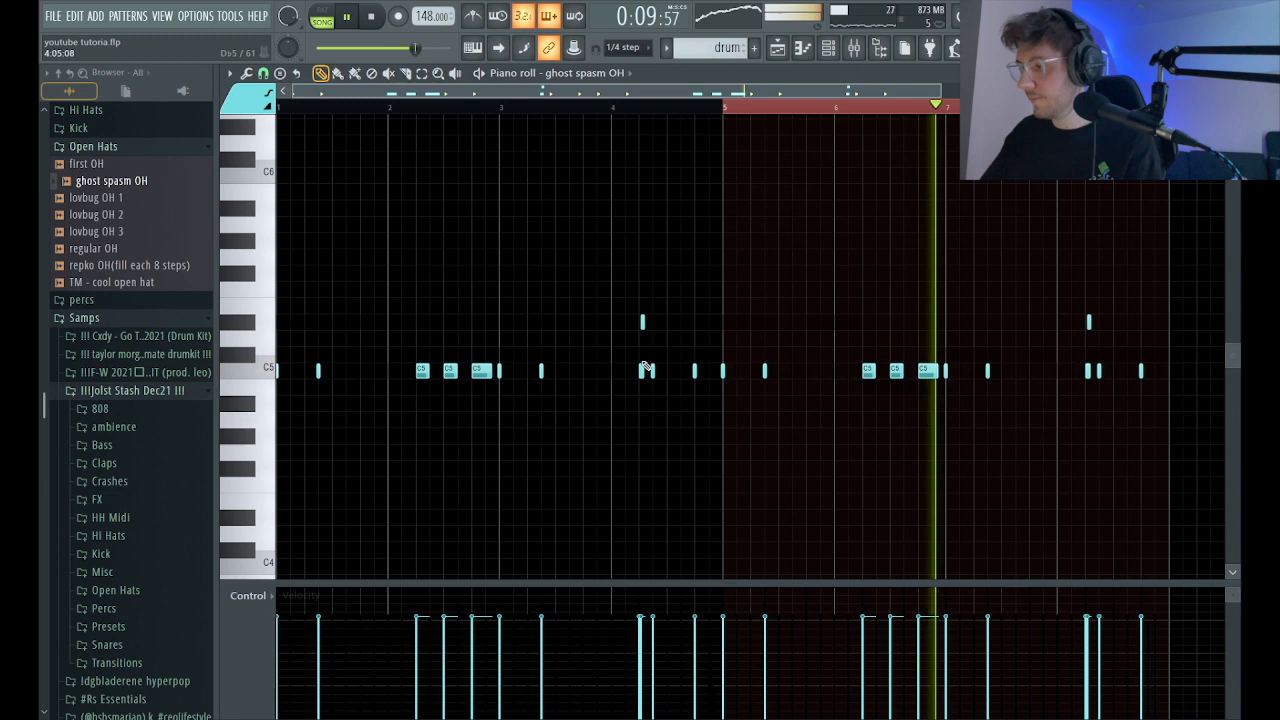
Move the three-note cluster from bar 8 to the start of bar 7, and add three-step C5 notes on bar 8 steps 5 and 9.
key(space)
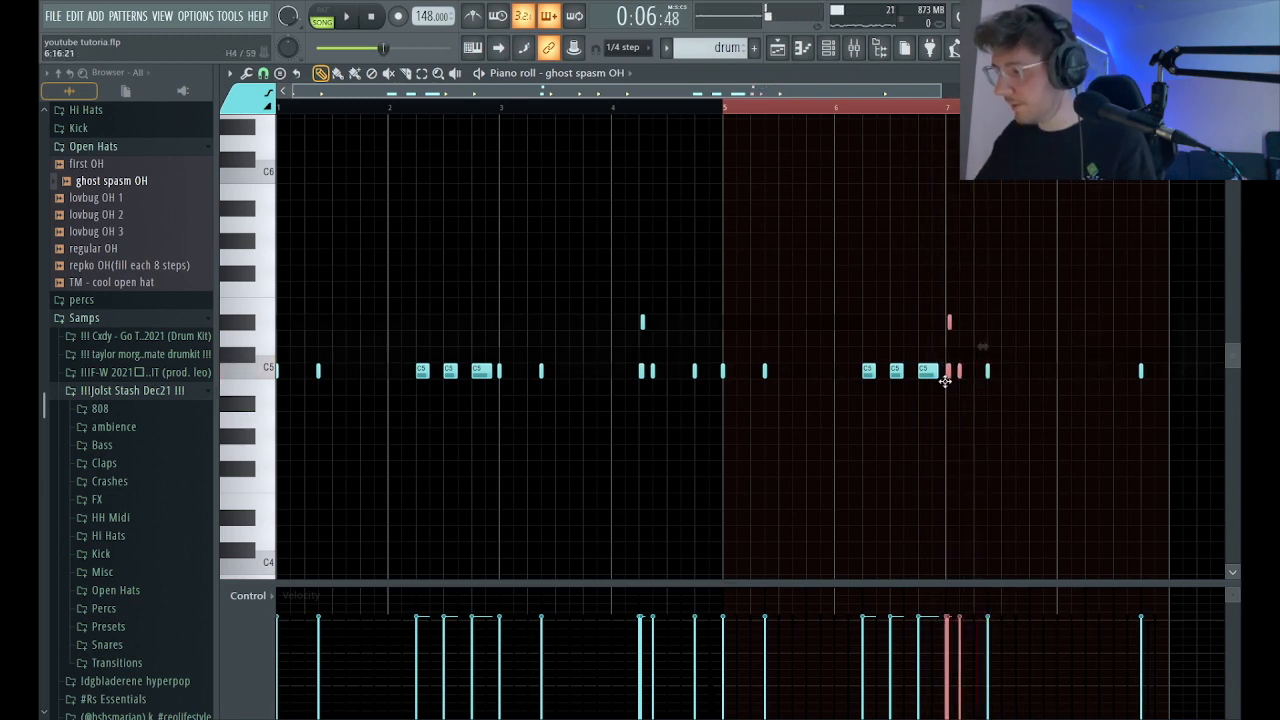
key(space)
click(1090, 372)
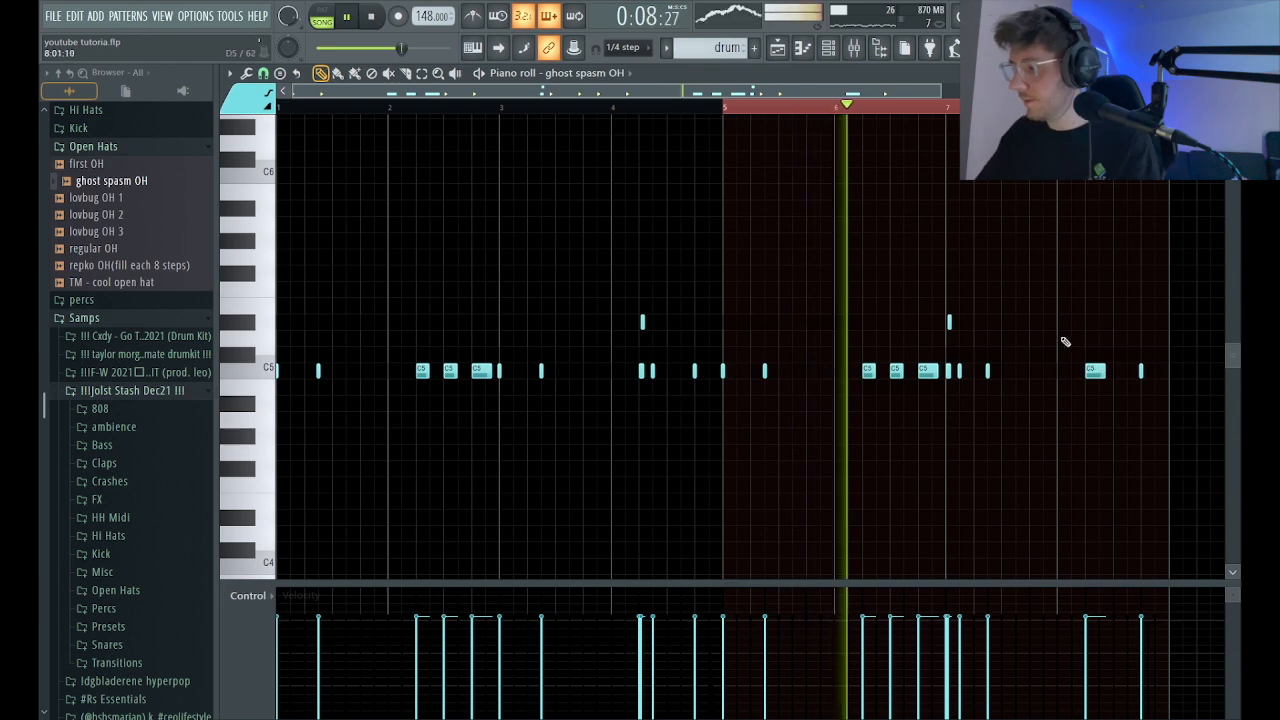
click(1117, 372)
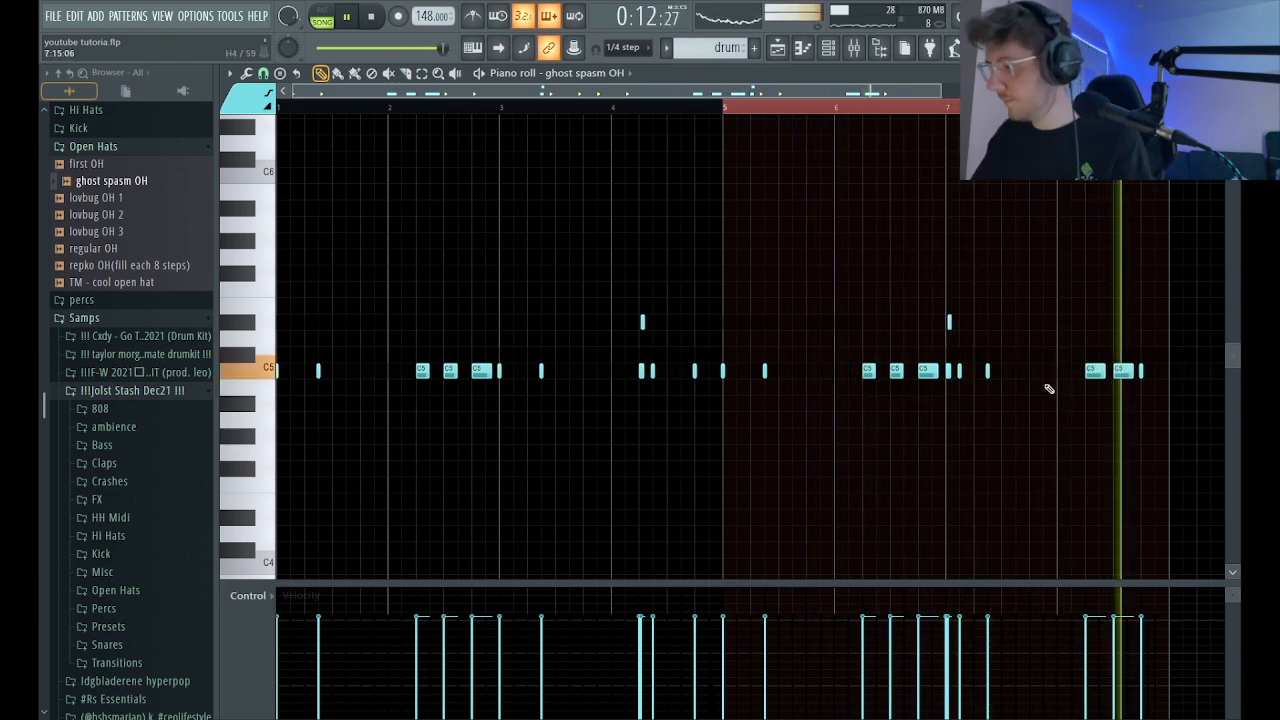
Show the channel rack over the mixer, moved and enlarged so that every channel fits.
key(F6)
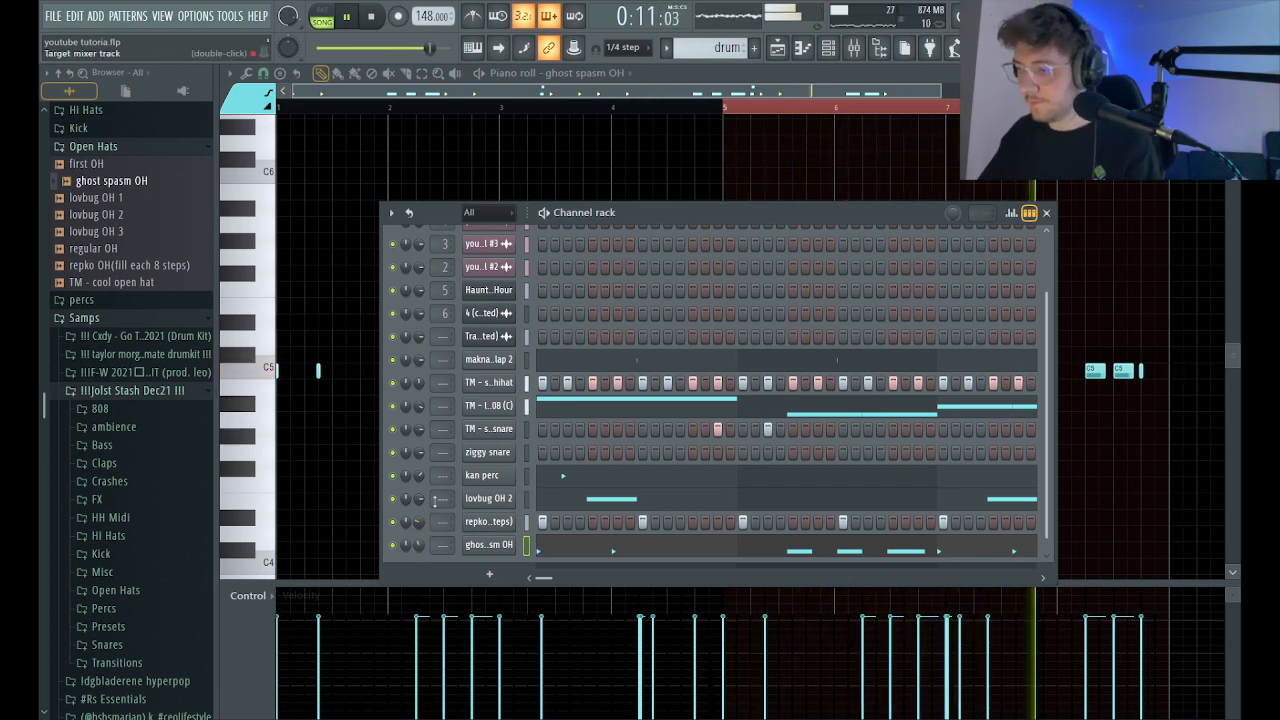
click(828, 50)
click(828, 50)
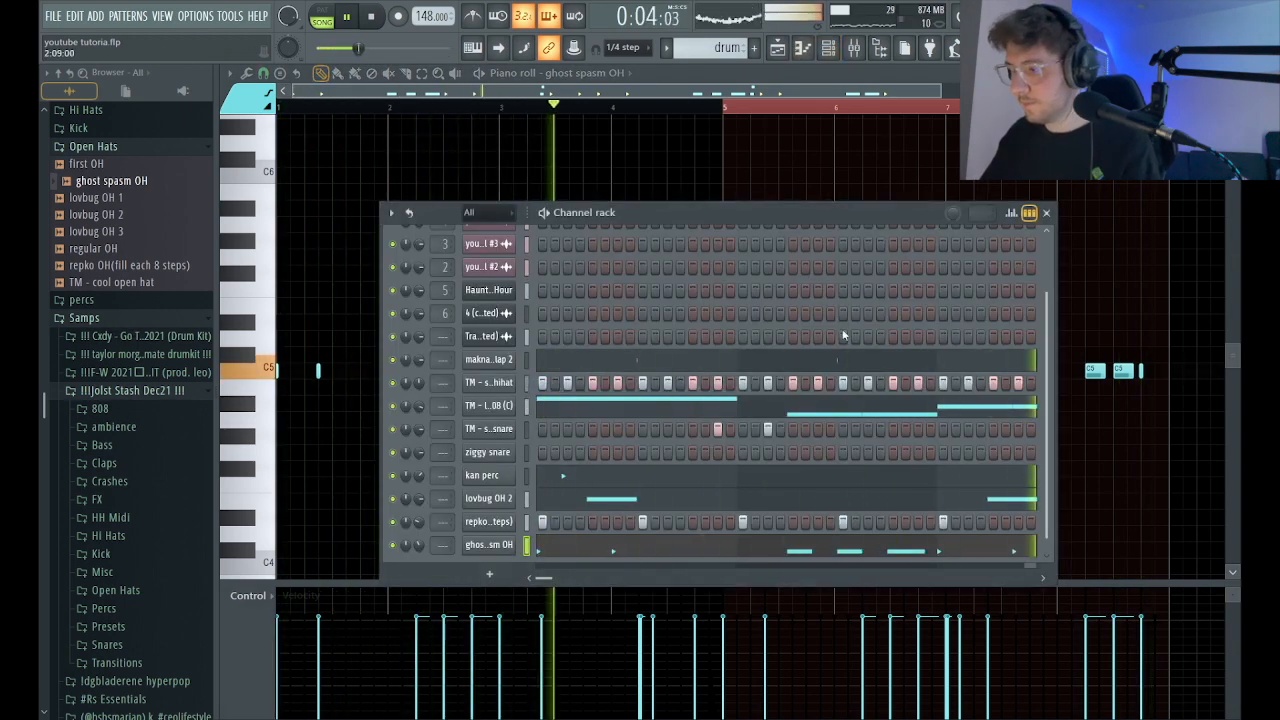
drag(847, 212, 793, 135)
drag(686, 515, 686, 580)
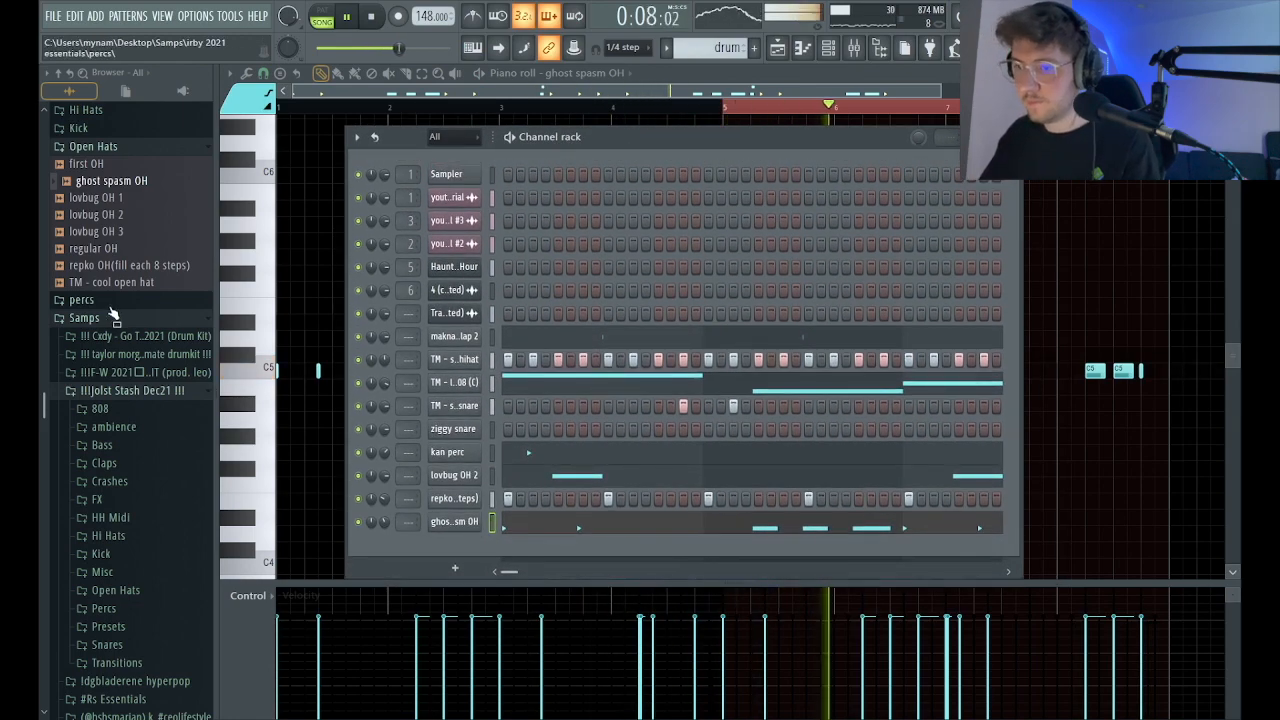
scroll(135, 460, down, 3)
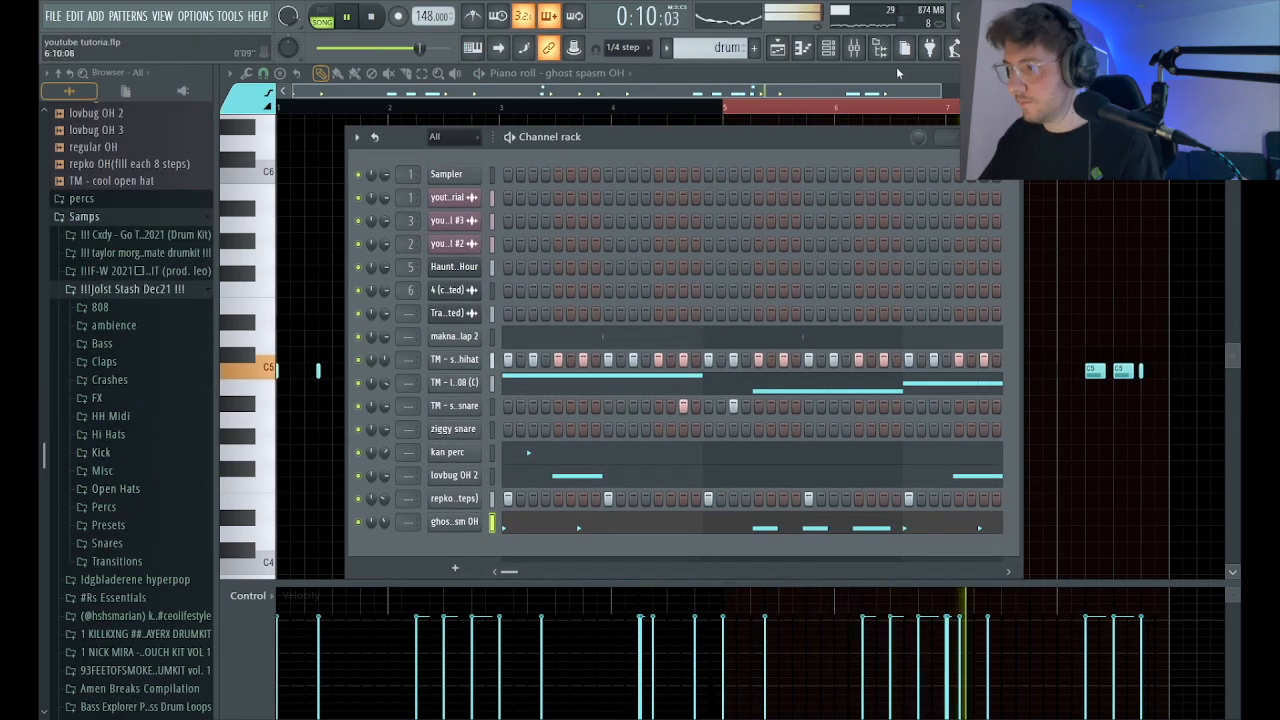
click(830, 52)
click(851, 52)
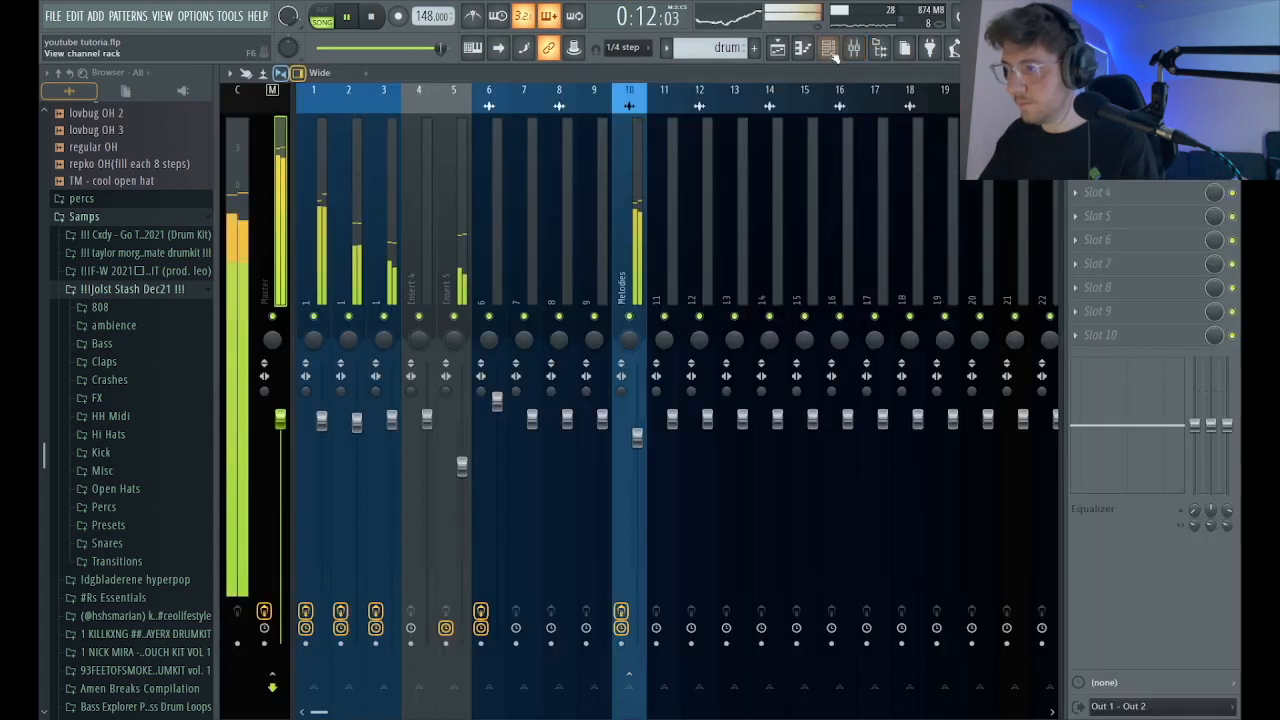
click(827, 52)
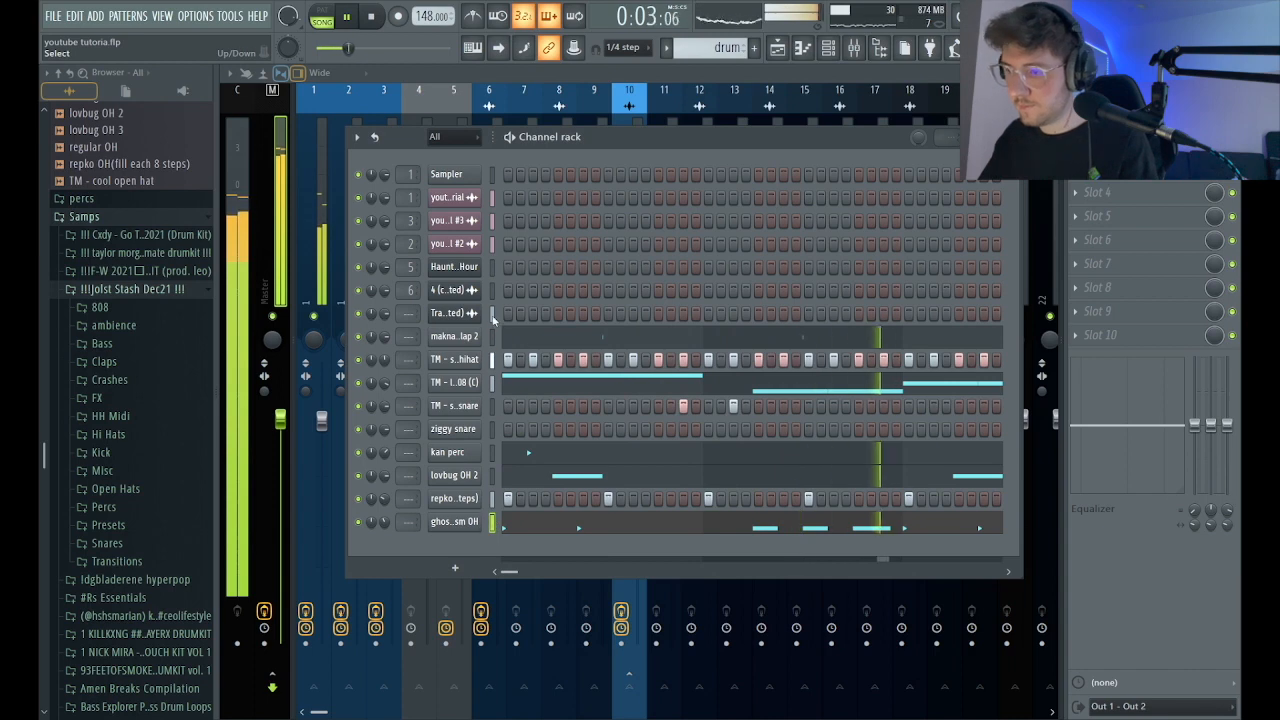
Audition the kick samples in the Kick folder of the Jolst Stash Dec21 kit.
click(101, 452)
scroll(113, 474, down, 2)
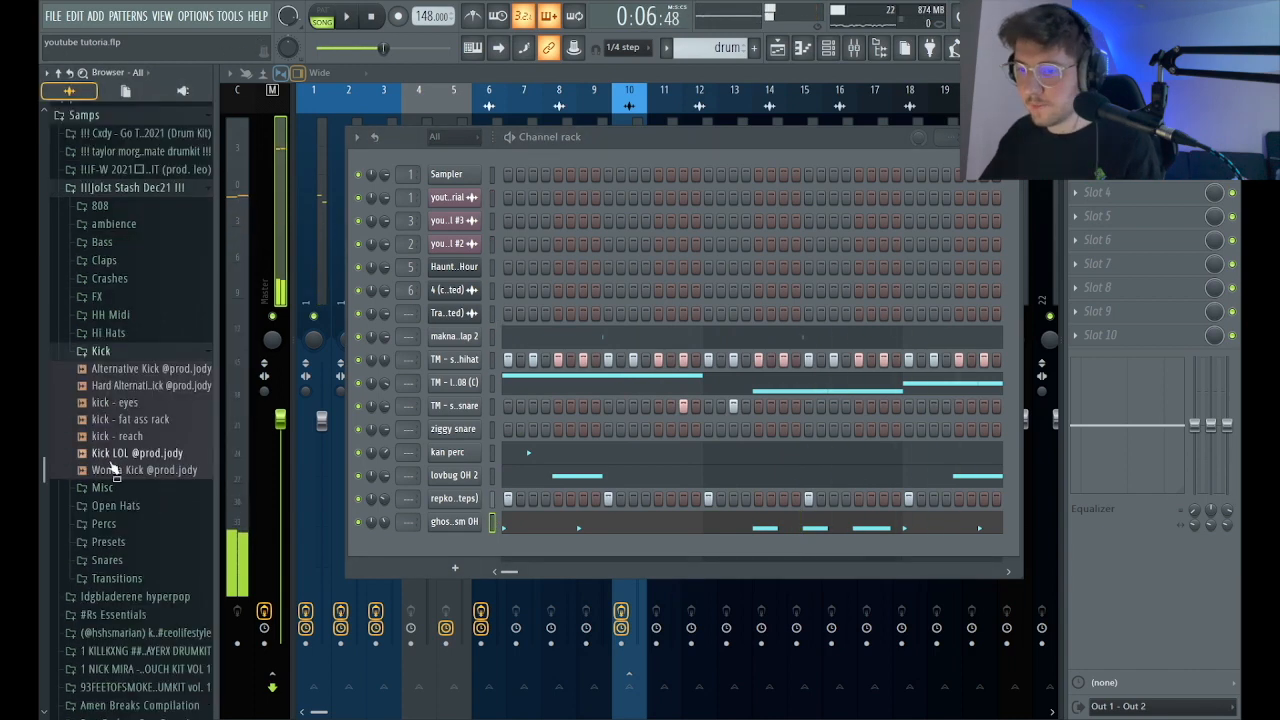
click(143, 426)
click(150, 455)
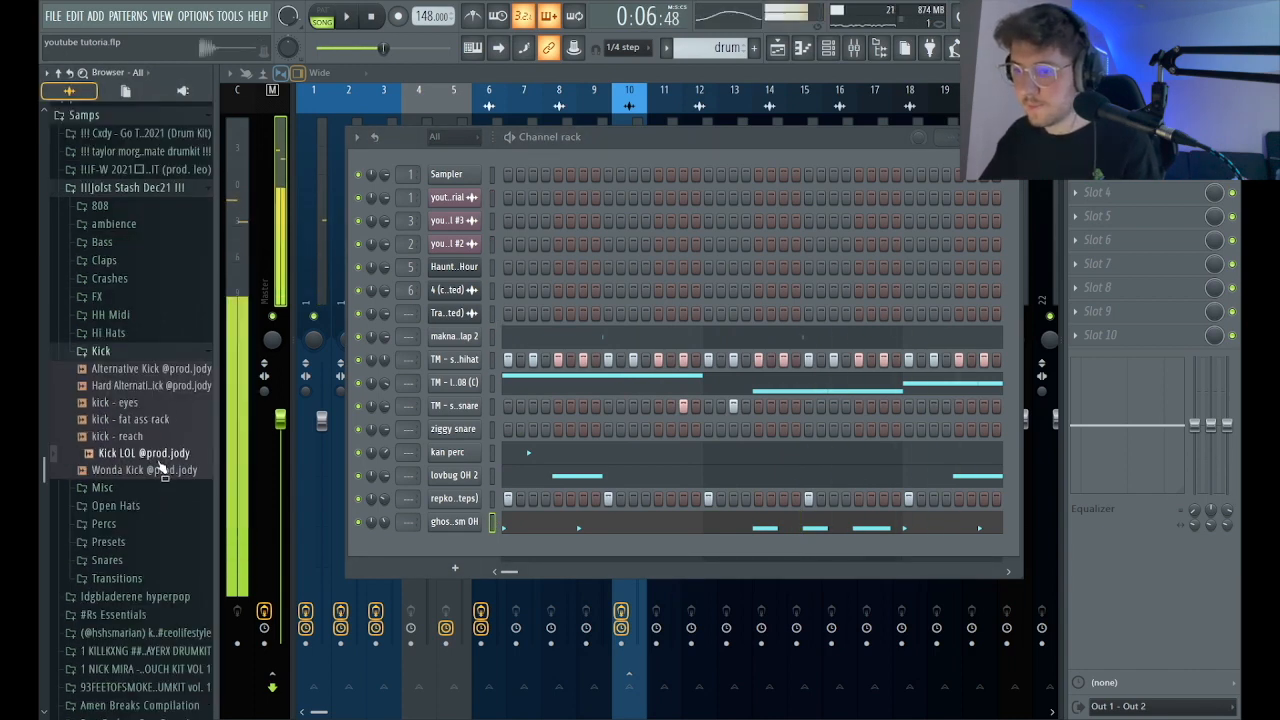
click(143, 420)
click(125, 404)
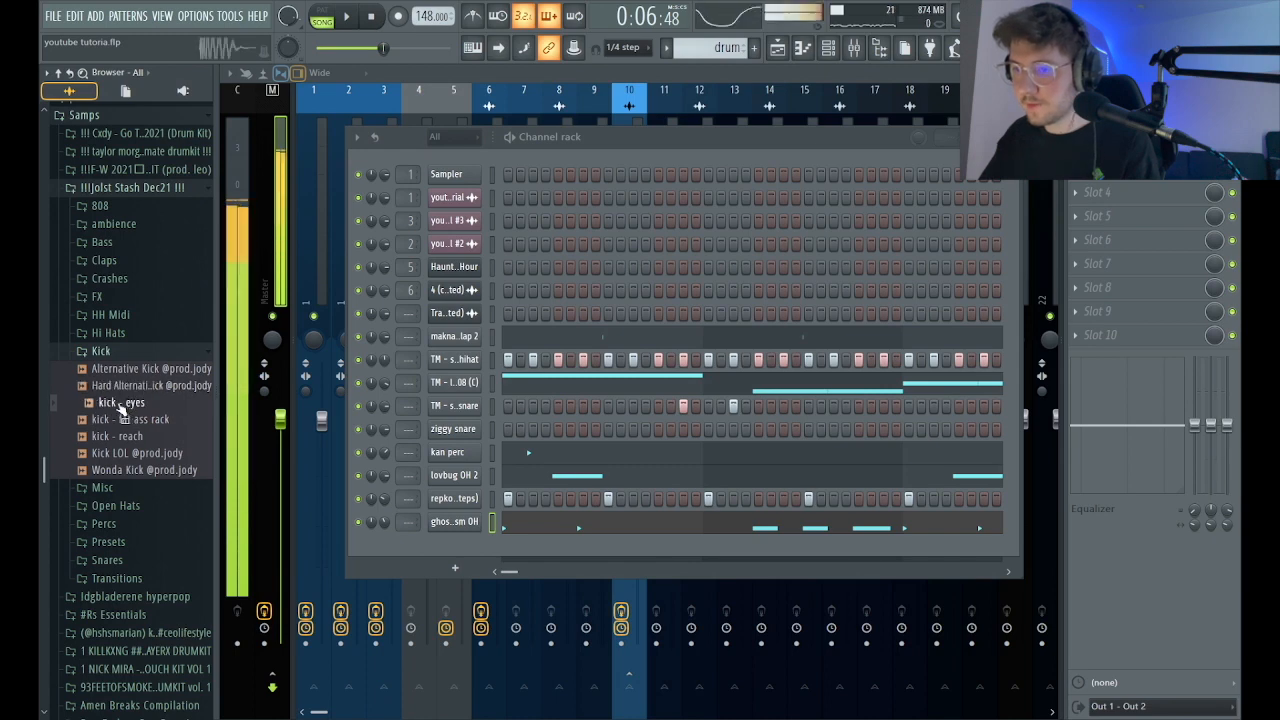
drag(125, 404, 163, 422)
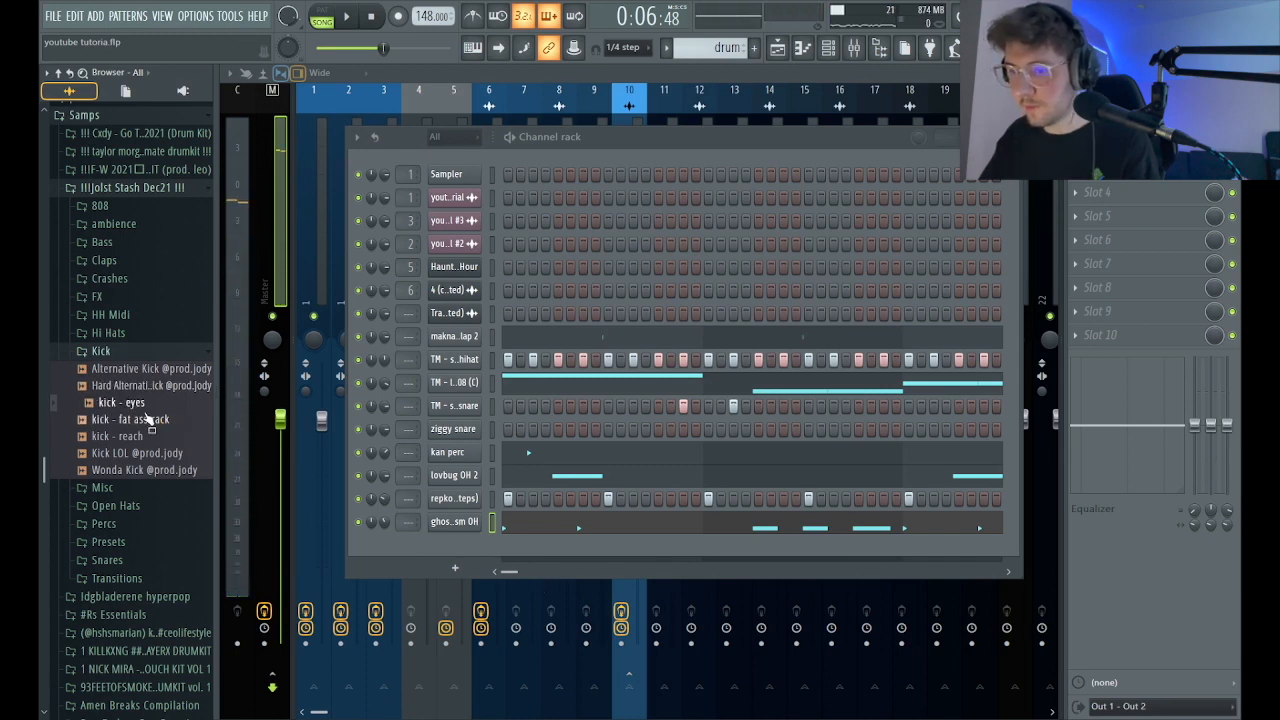
key(Up)
key(Up)
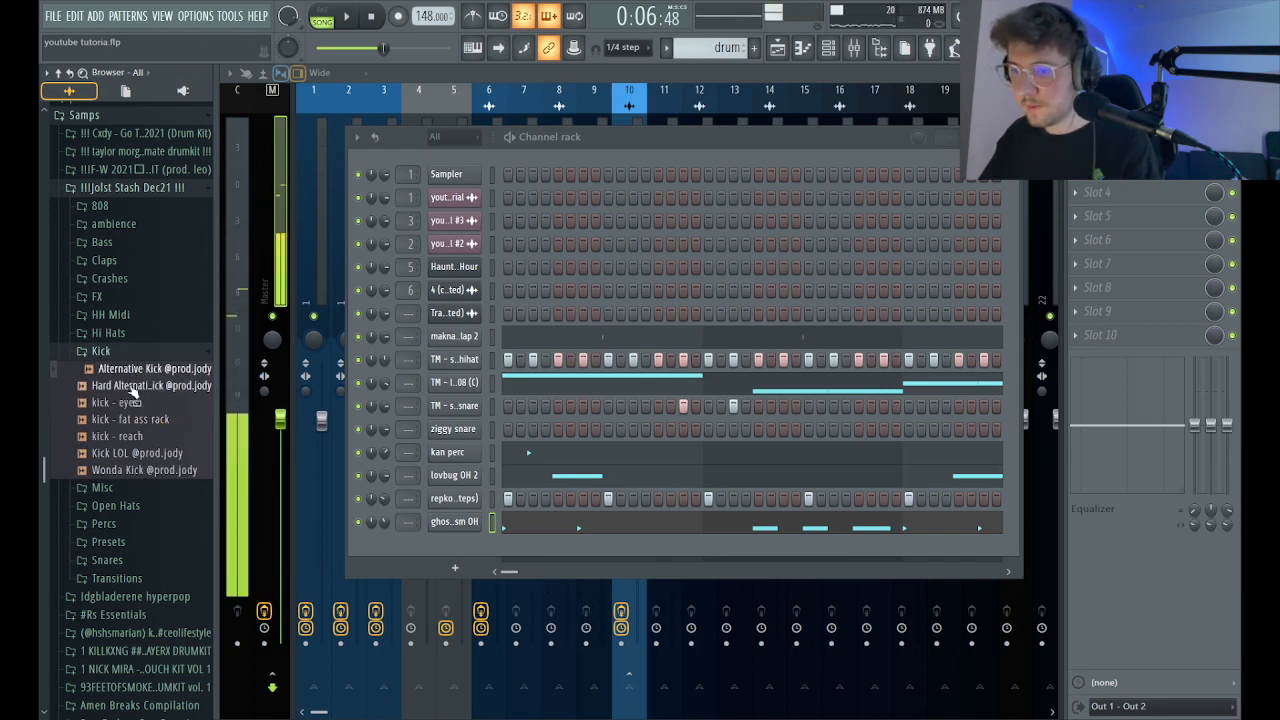
Add the kick - fat ass rack sample as a new channel and place hits on steps 1 and 21.
drag(132, 421, 455, 545)
click(449, 545)
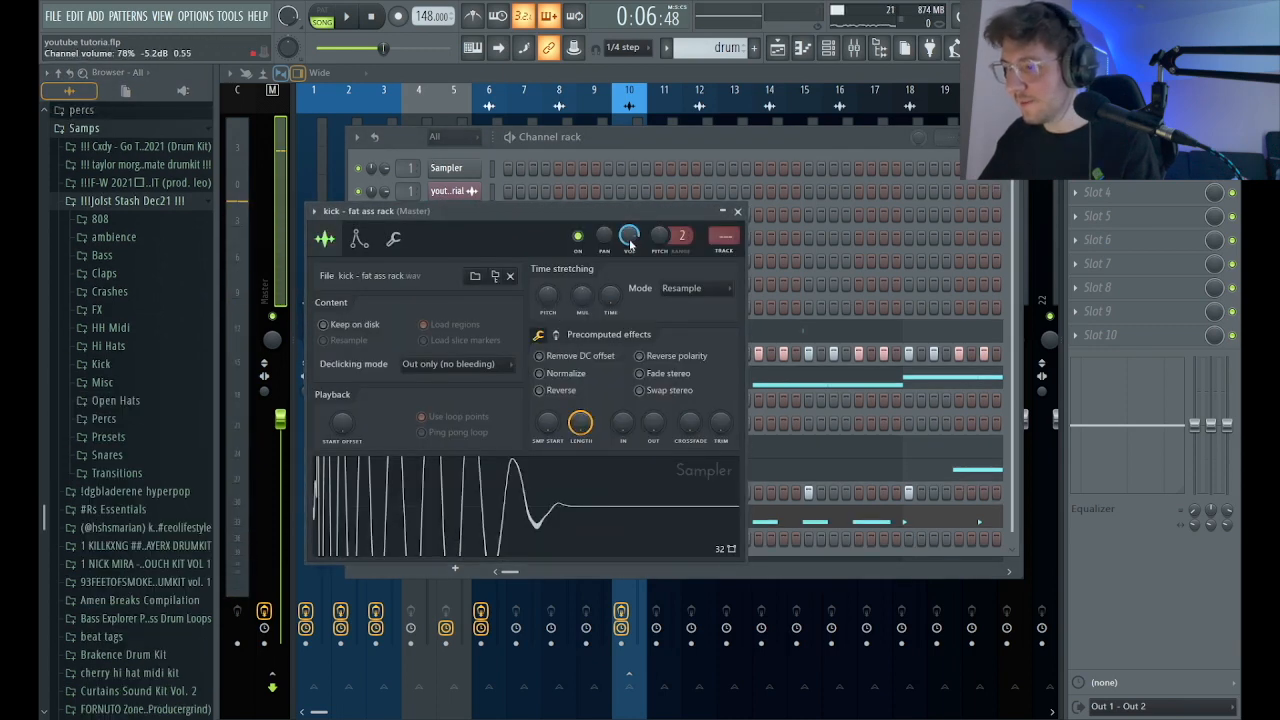
click(738, 212)
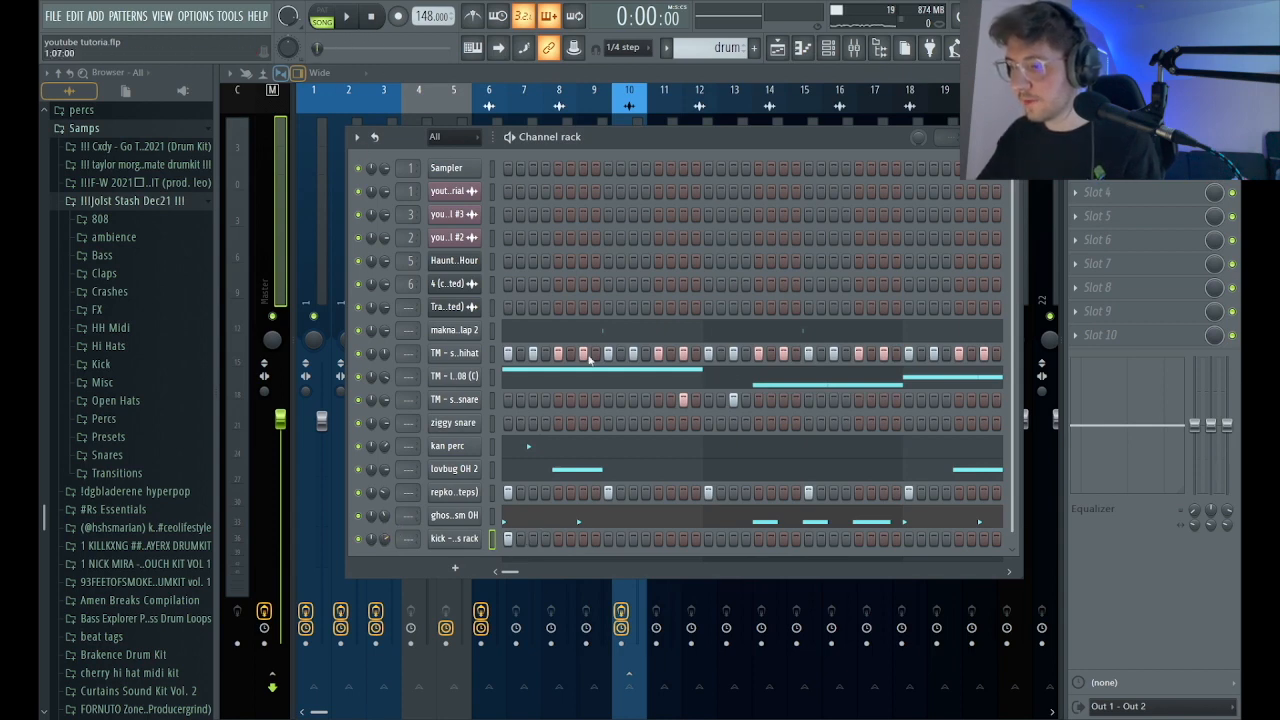
key(space)
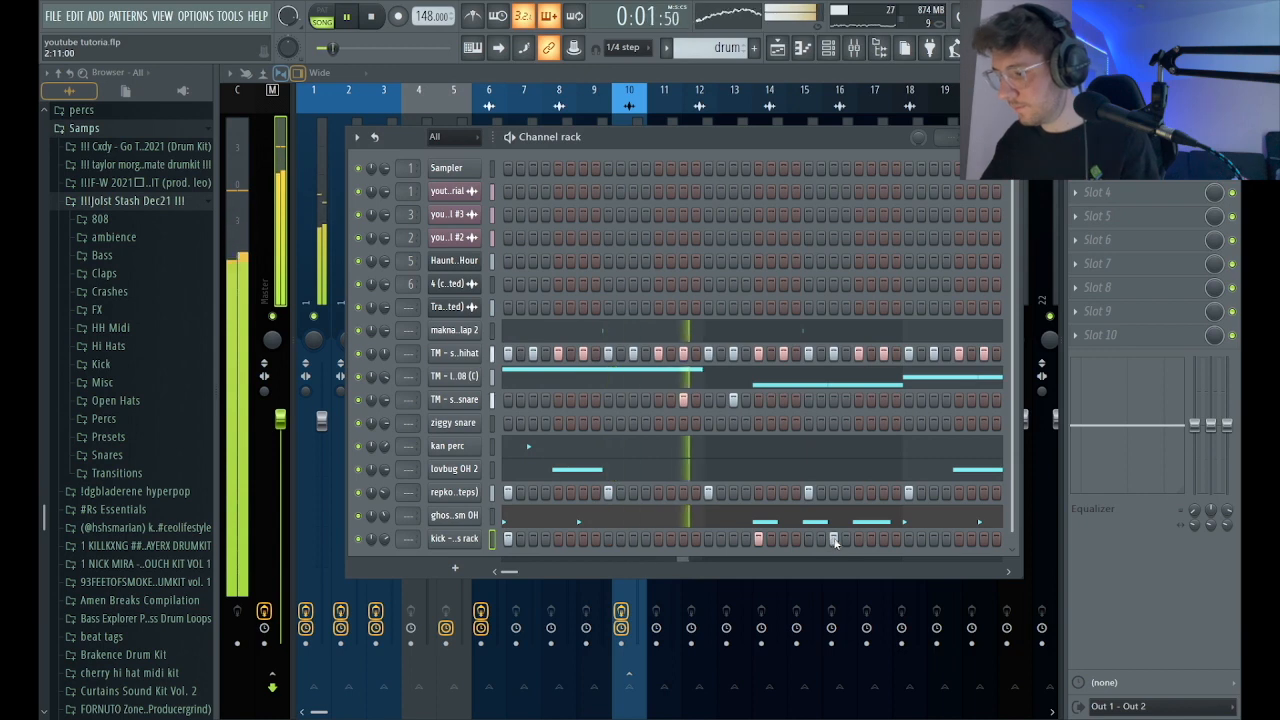
Shorten the bar 1 Eb5 note of the TM - long plugg 808 (C) channel to eight steps.
click(607, 379)
key(space)
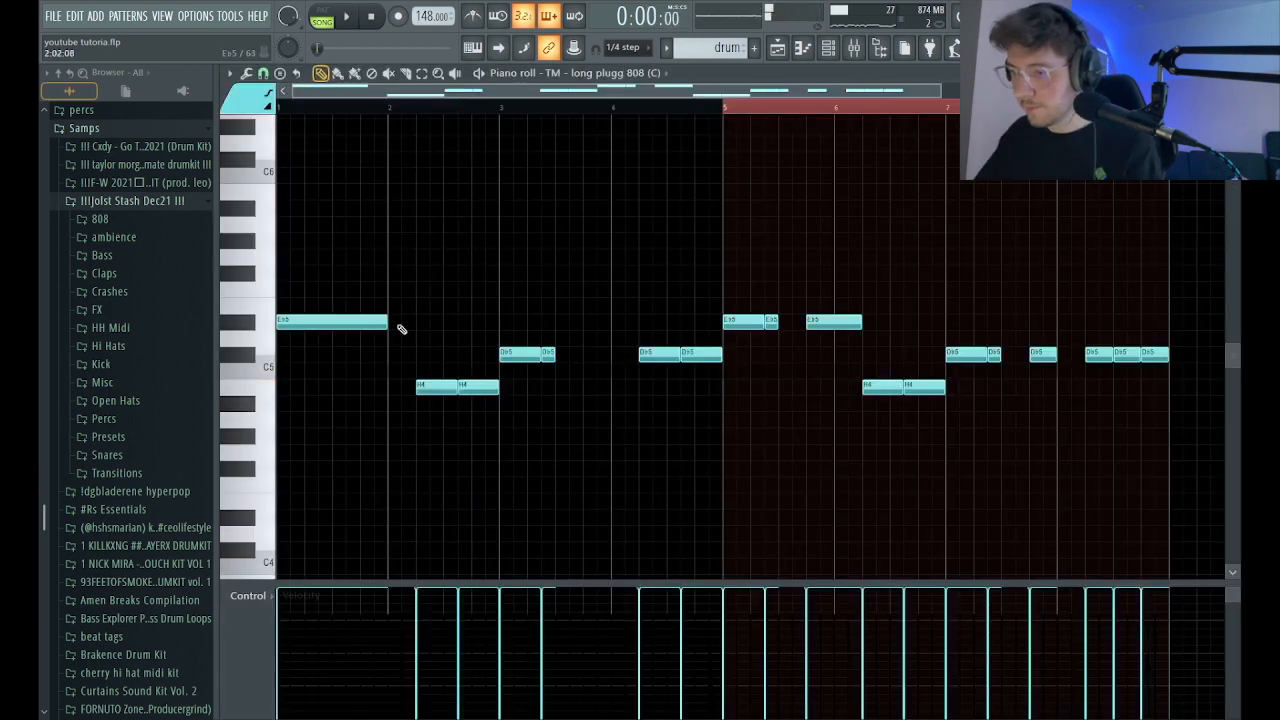
key(space)
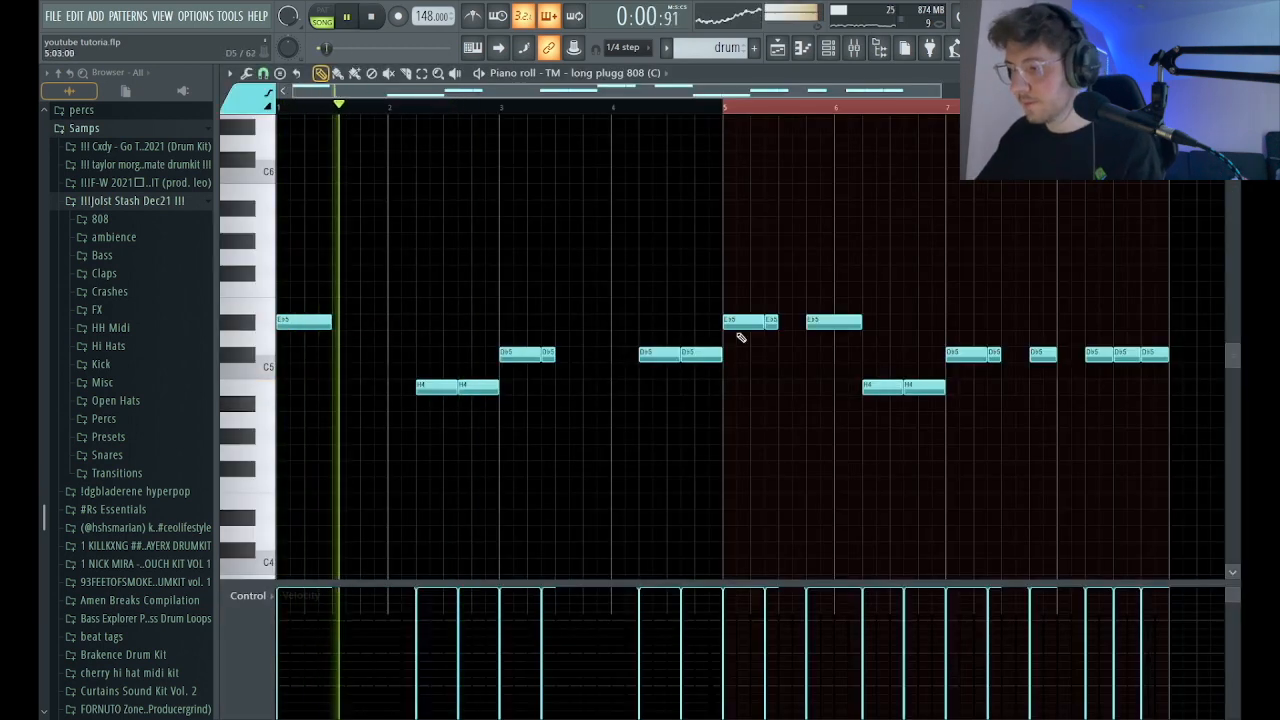
click(802, 48)
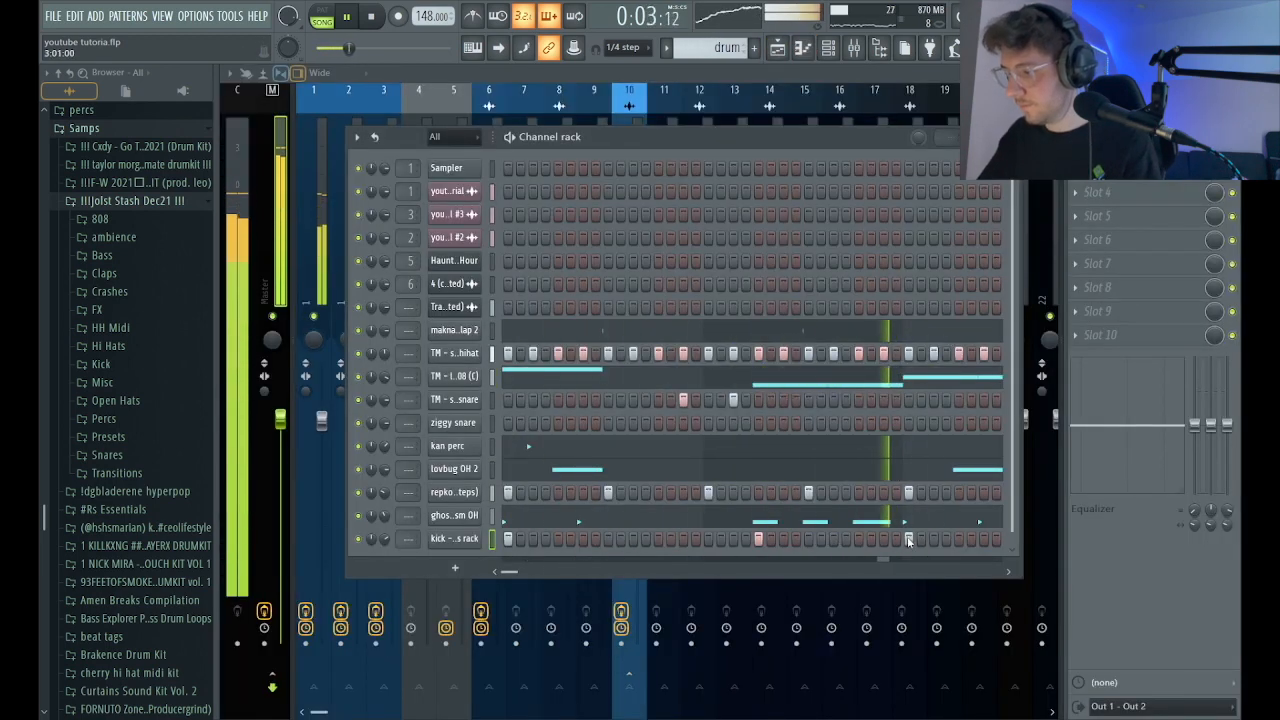
Place kick hits on steps 1 and 7 of bar 3 and on steps 5 and 11 of bar 4.
click(983, 539)
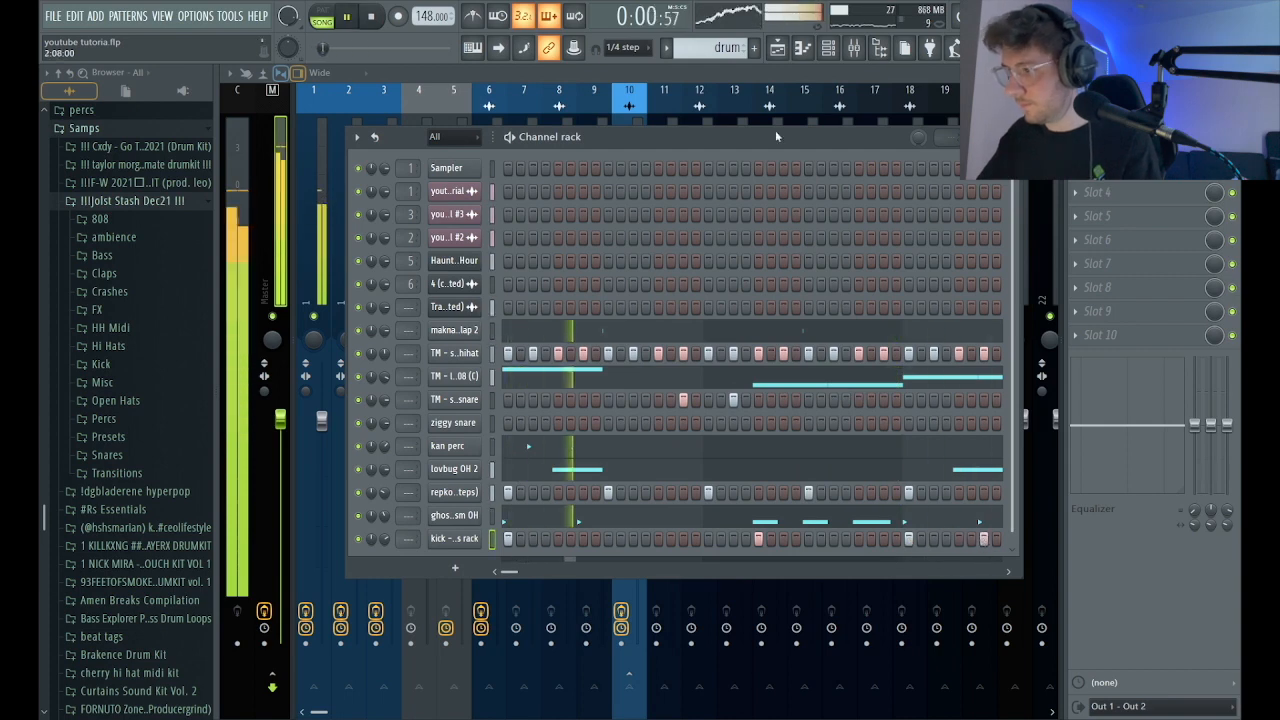
click(801, 48)
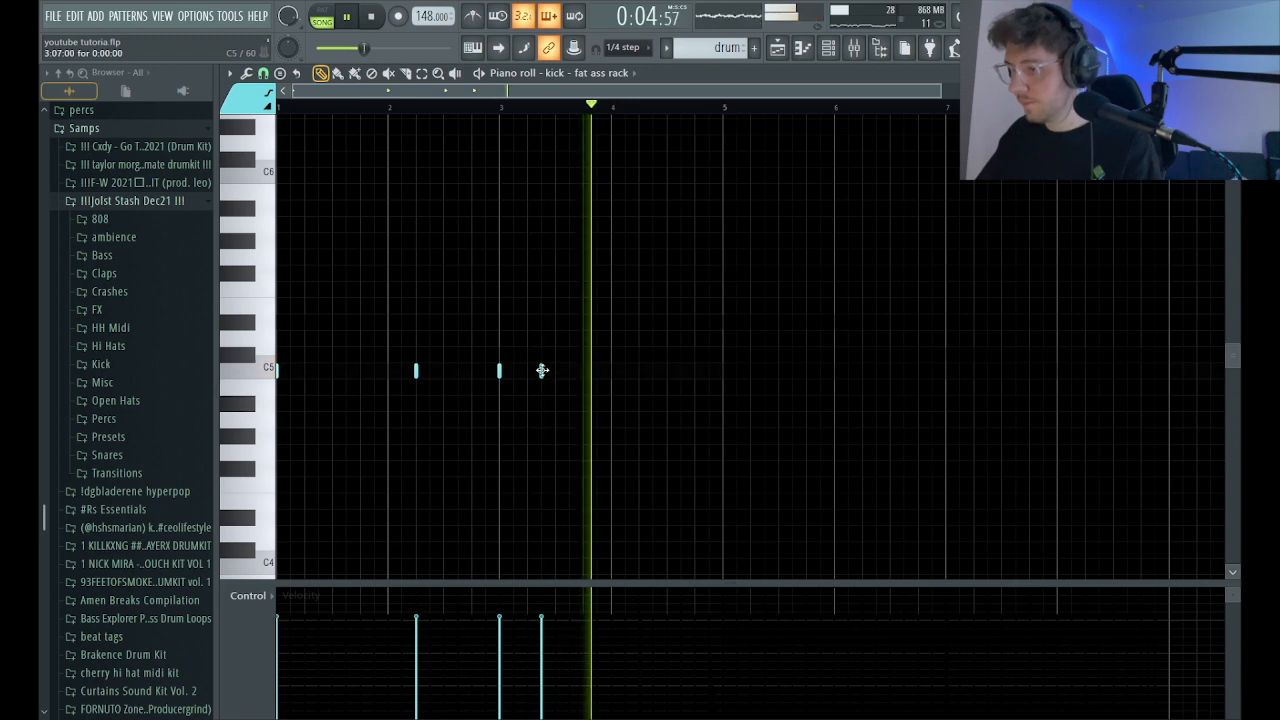
click(638, 370)
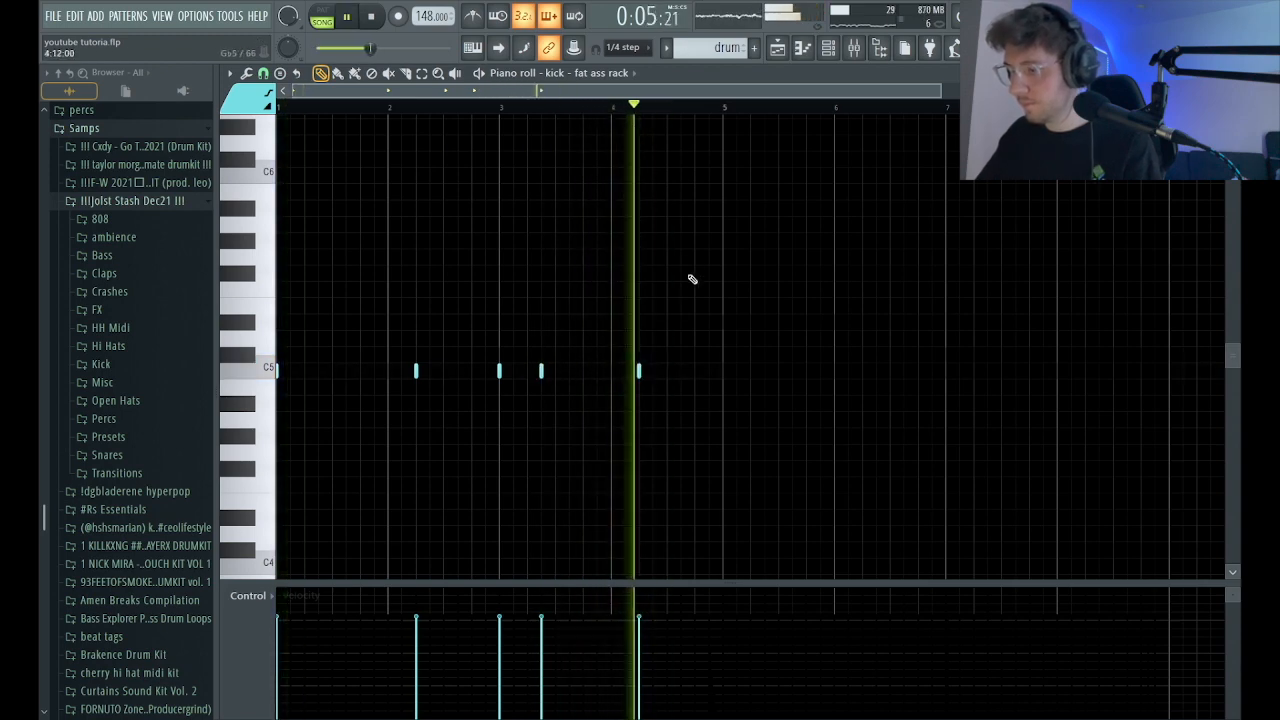
click(696, 371)
right_click(696, 371)
click(682, 371)
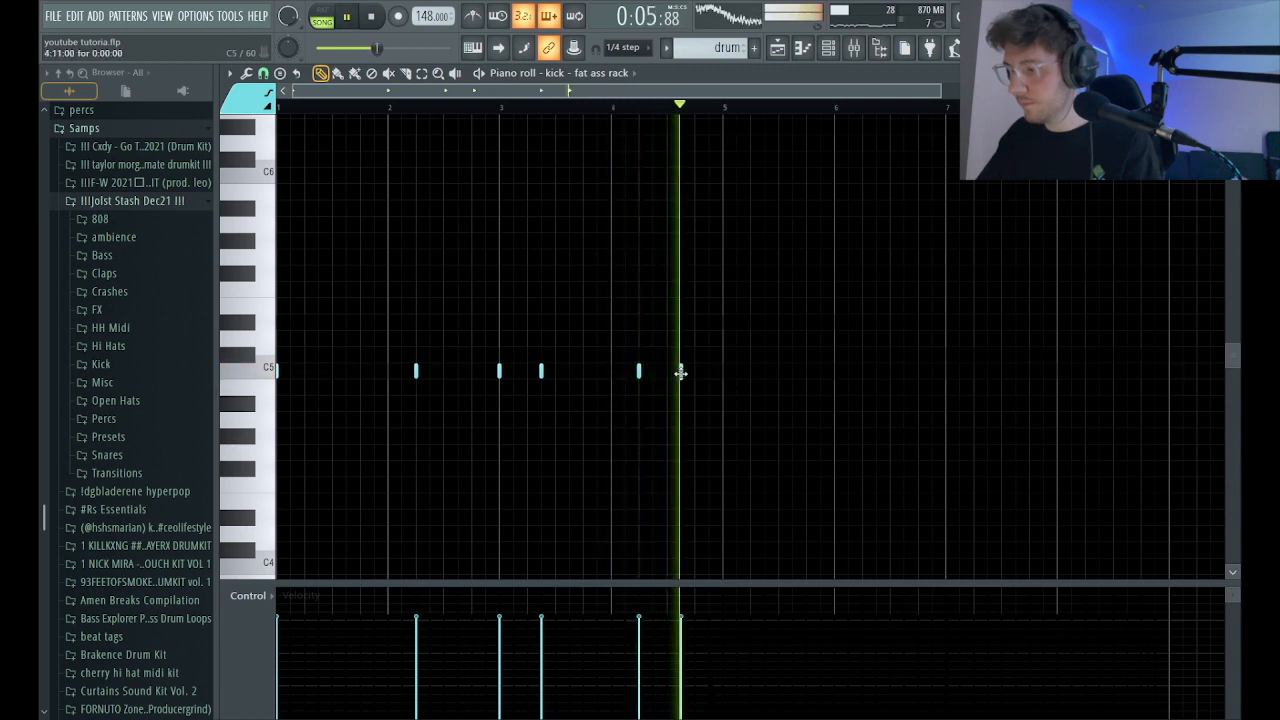
Place C5 kick hits in bar 5 on steps 1, 7 and 13, and play the pattern from bar 5.
click(723, 371)
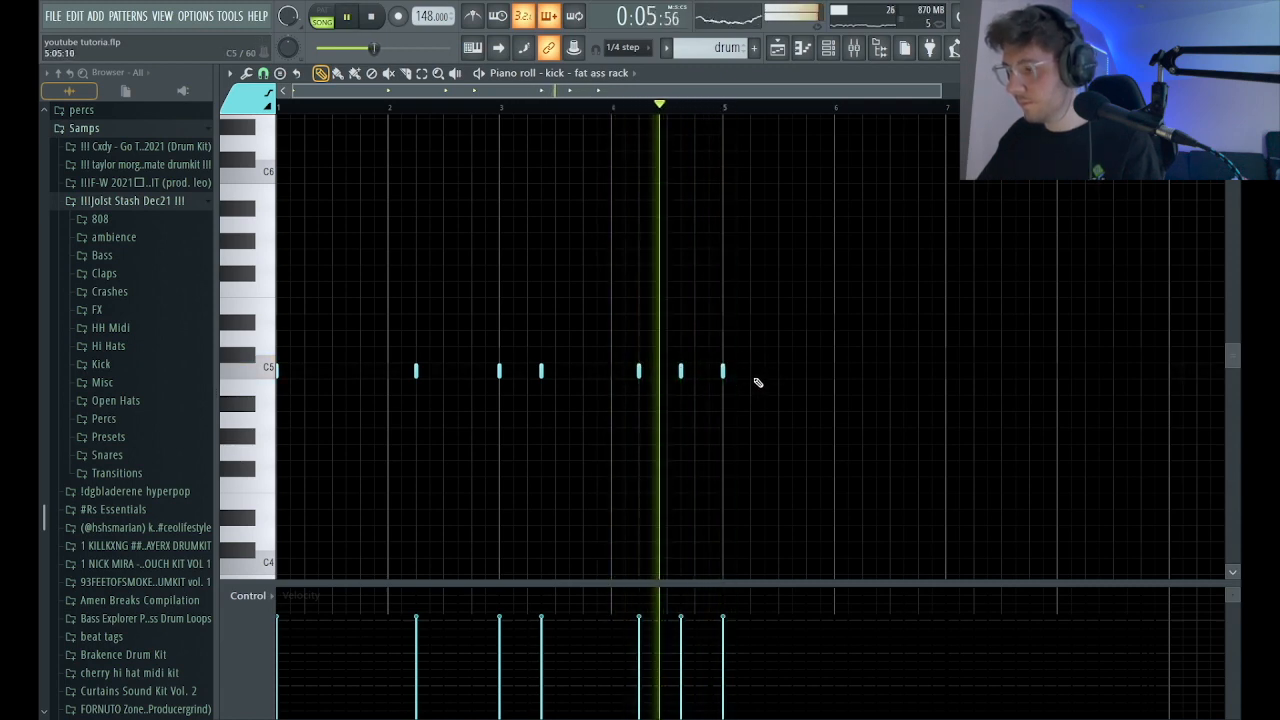
click(766, 371)
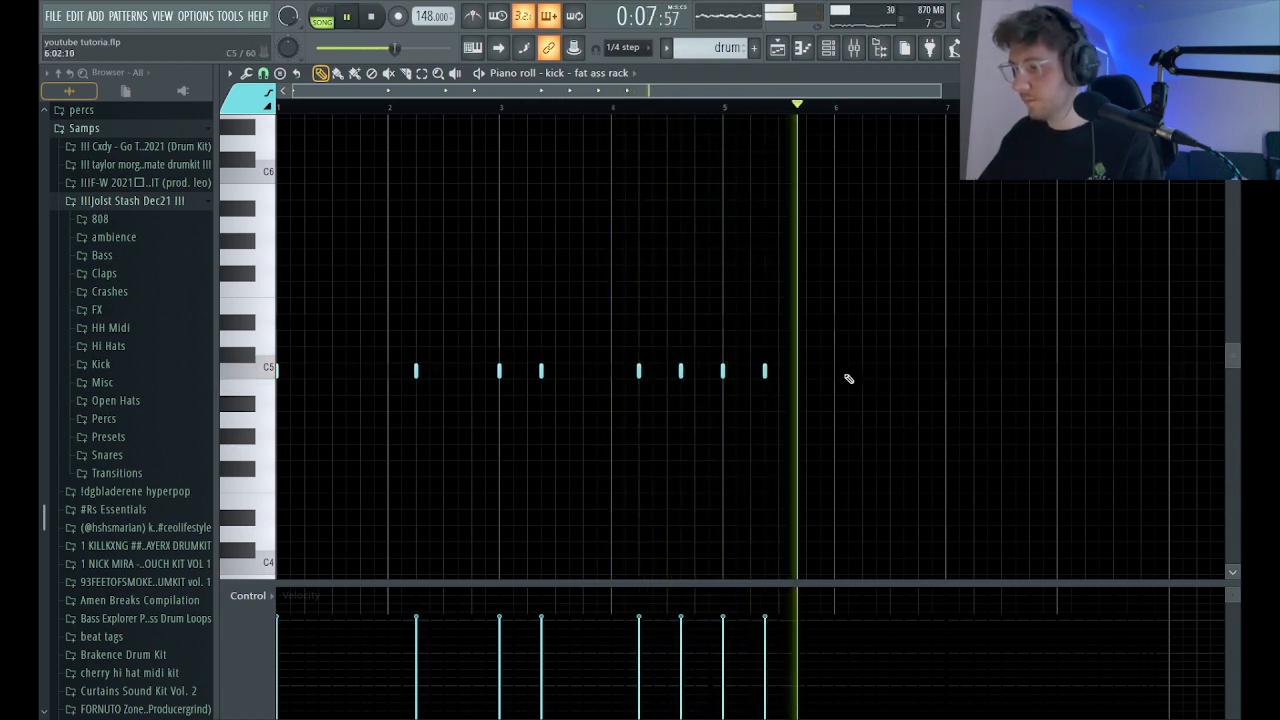
click(820, 371)
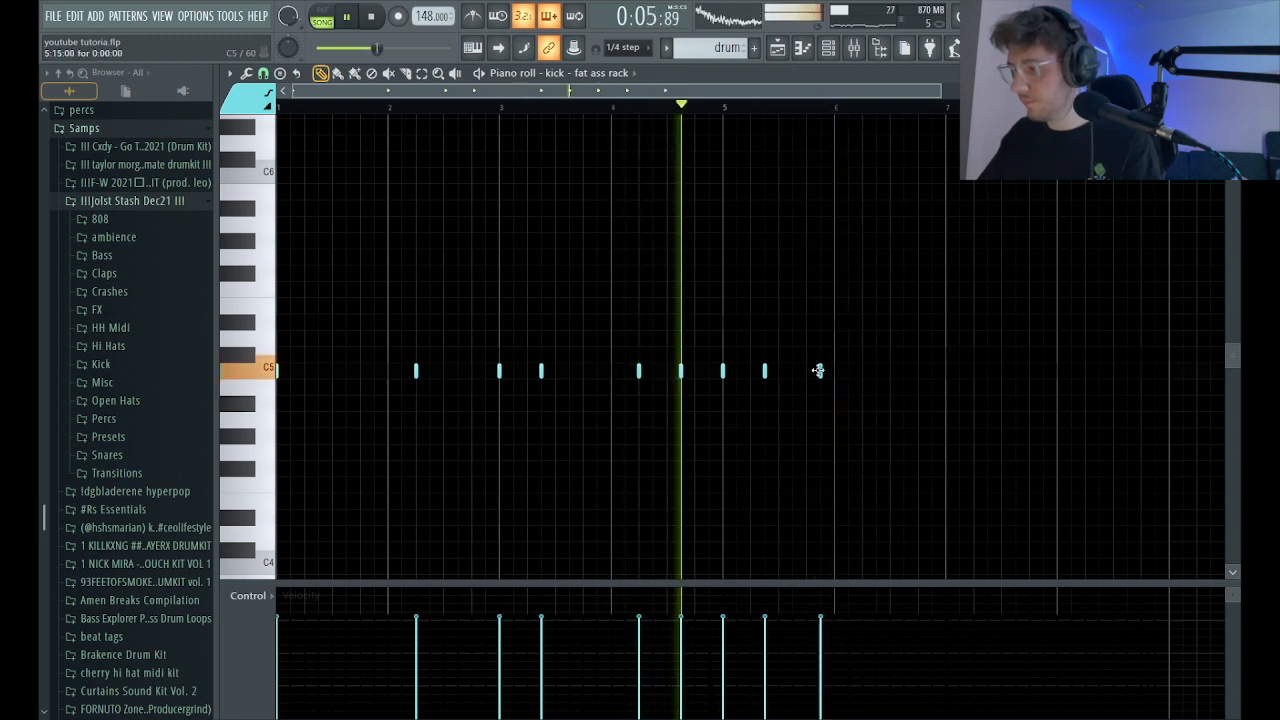
key(space)
key(space)
right_click(821, 372)
click(808, 372)
click(753, 108)
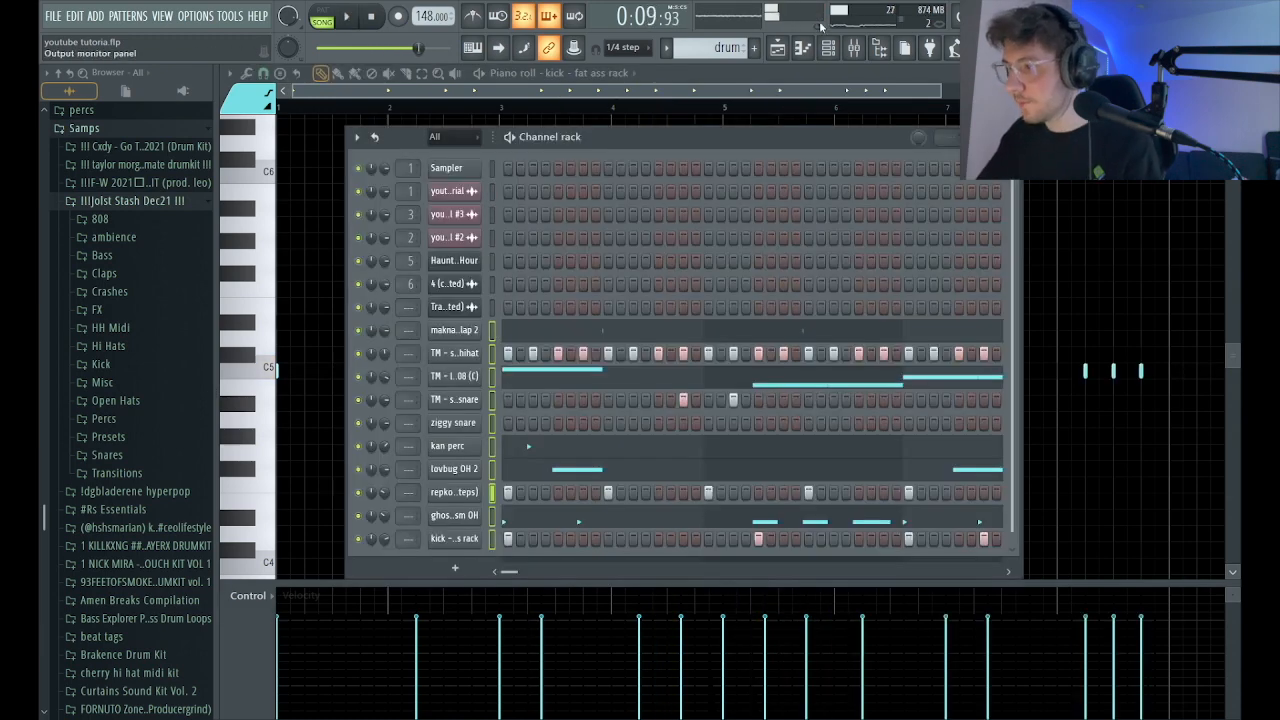
Link the drum channels to consecutive mixer tracks starting at track 11, and slightly lower the level of track 13 during playback.
click(855, 47)
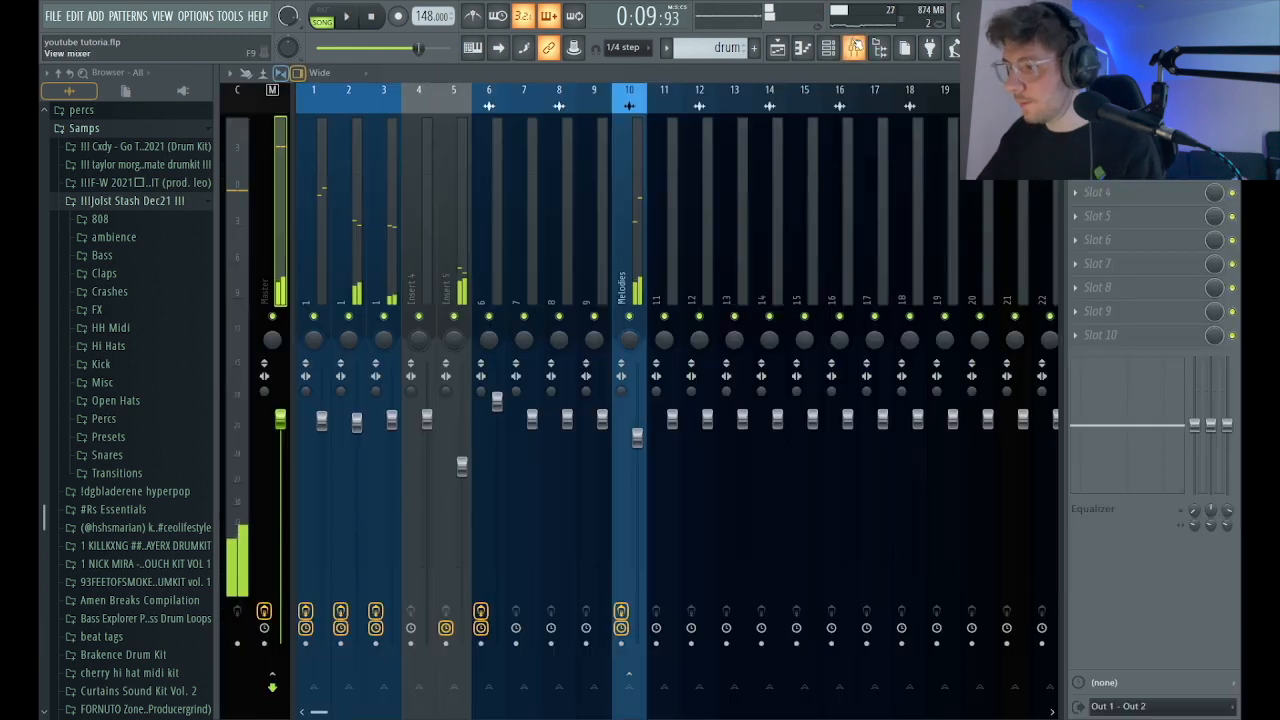
click(657, 250)
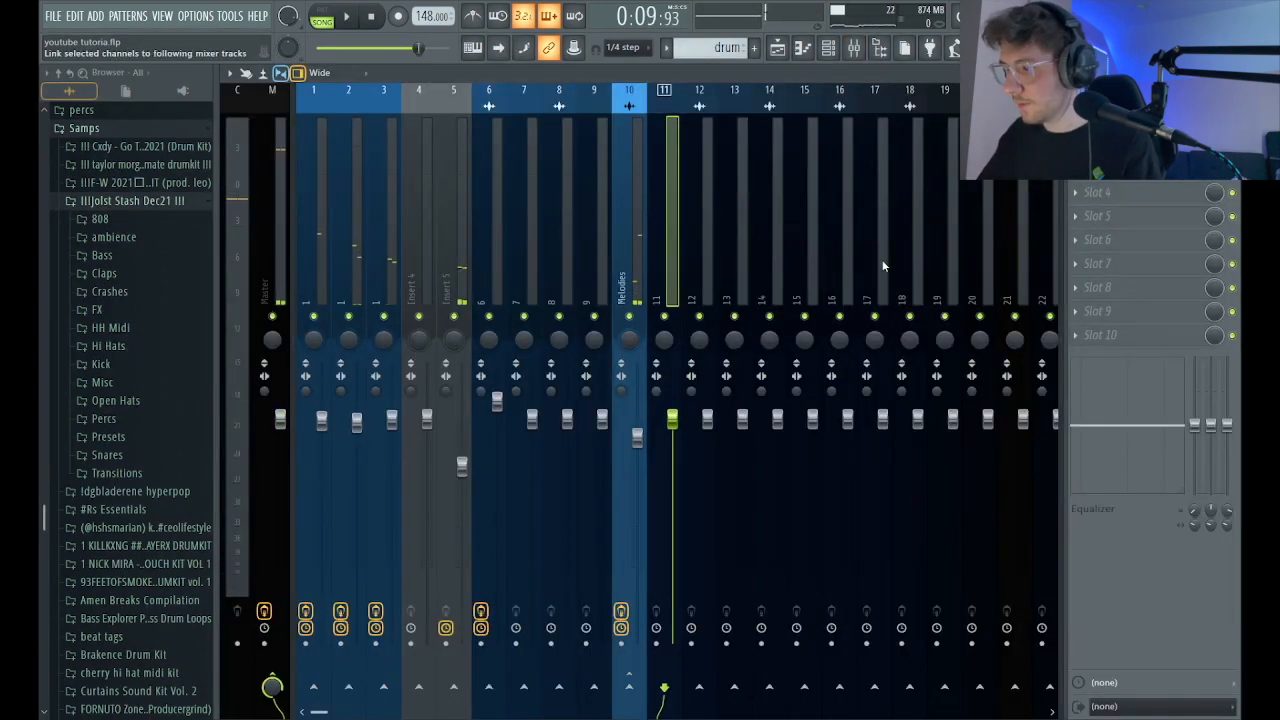
click(799, 242)
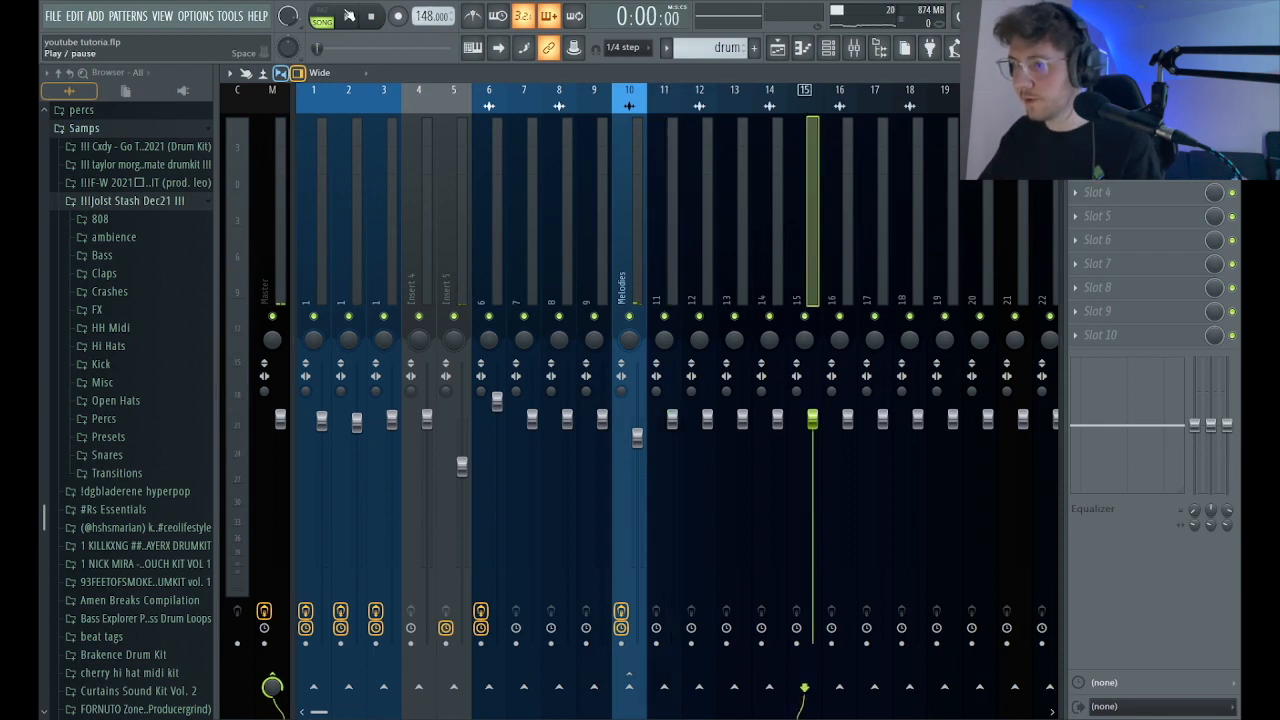
click(349, 15)
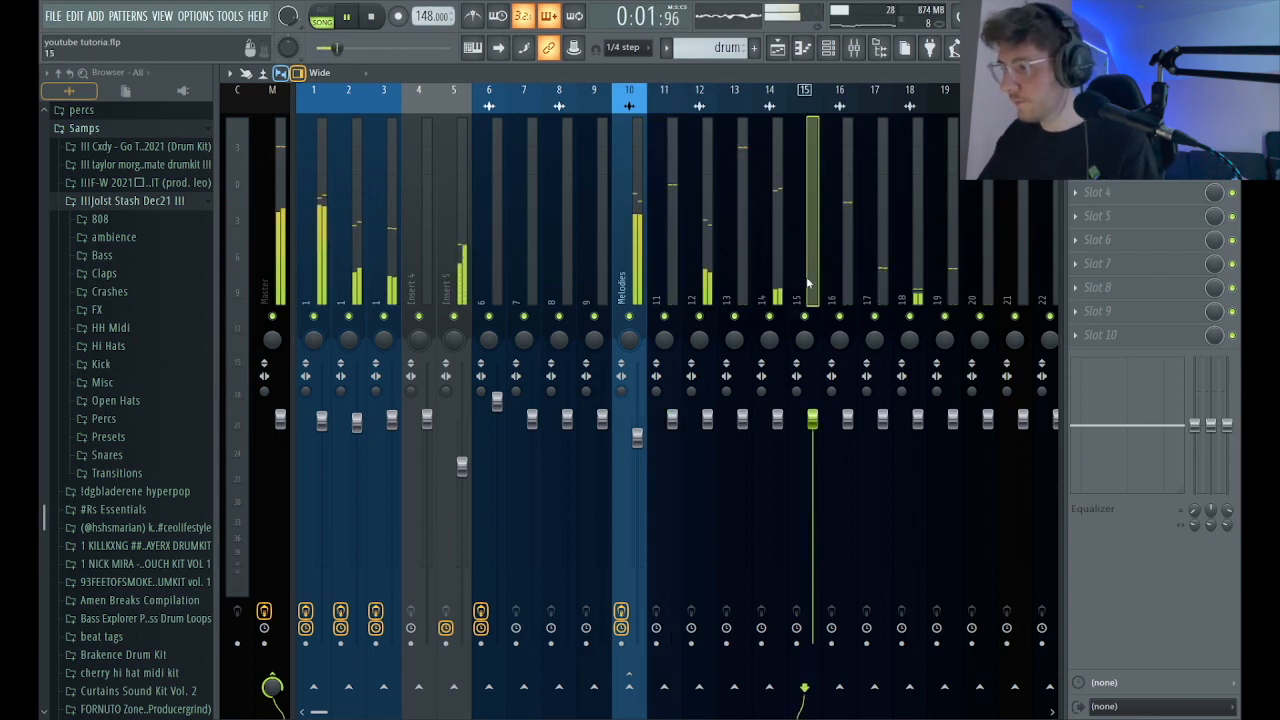
drag(744, 420, 746, 432)
Sidechain the kick's mixer track 20 to the 808's track 13 and load Fruity Limiter on track 13.
click(985, 204)
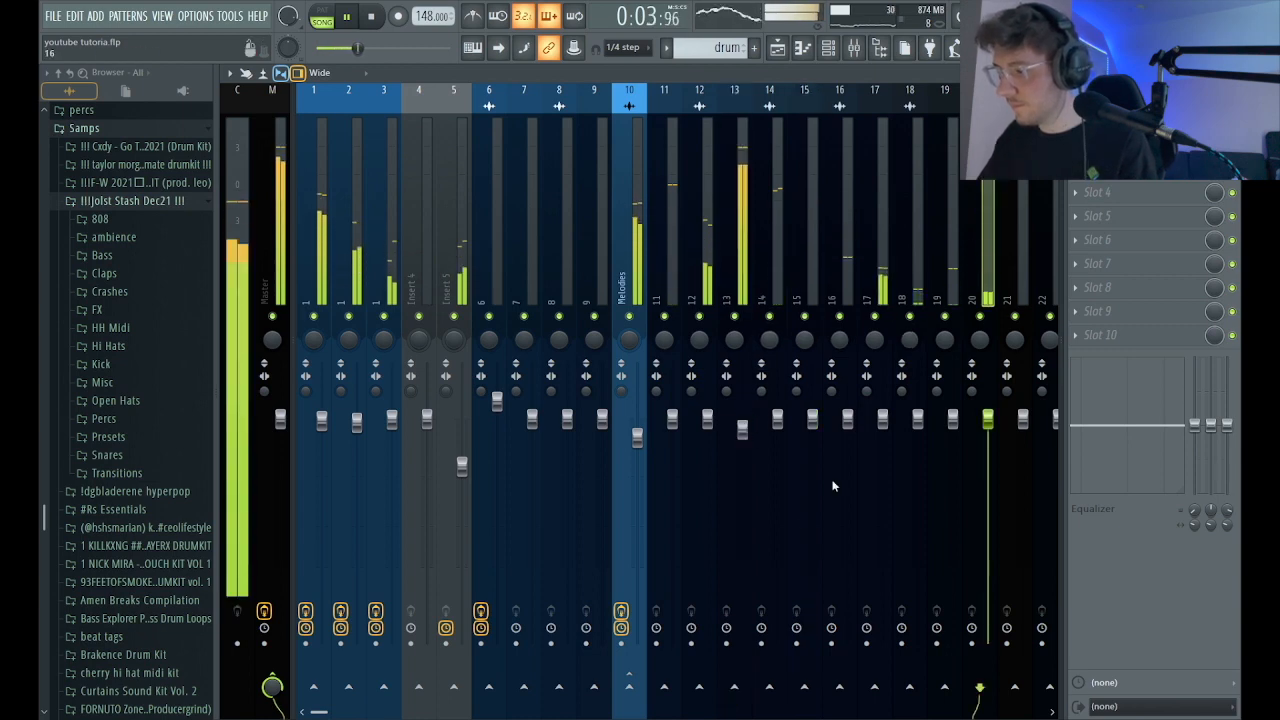
click(734, 687)
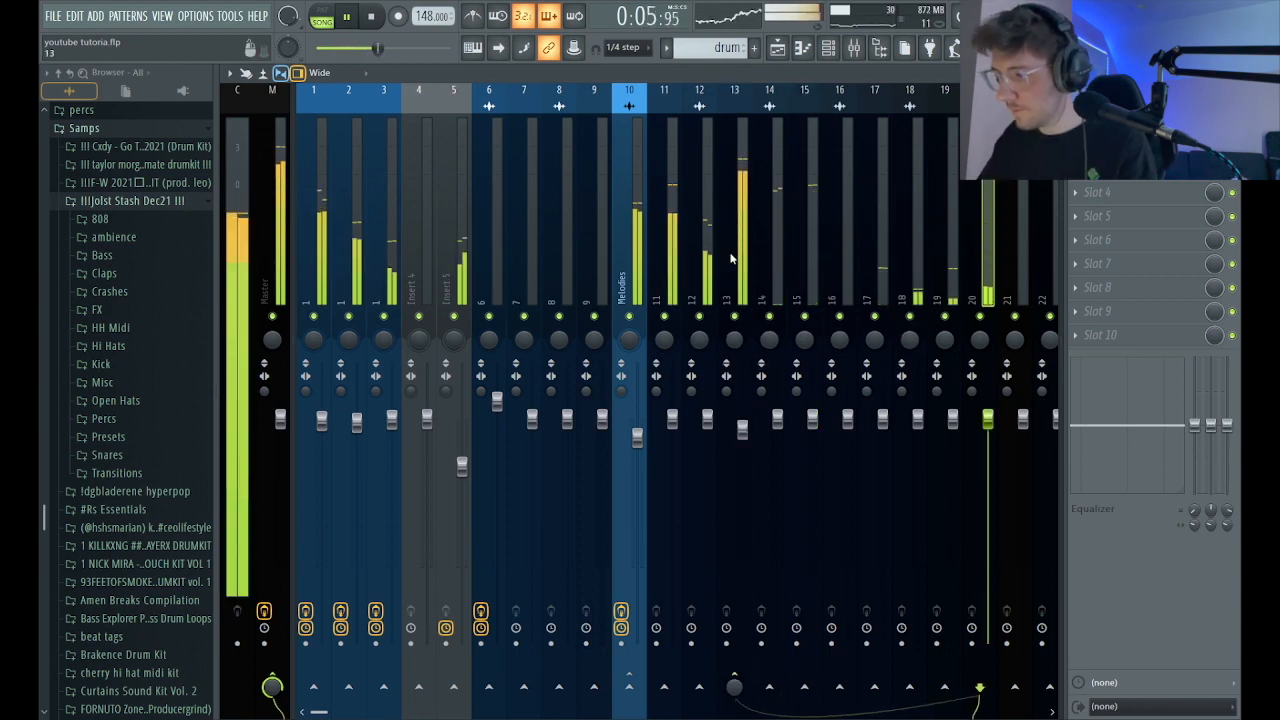
click(731, 284)
key(space)
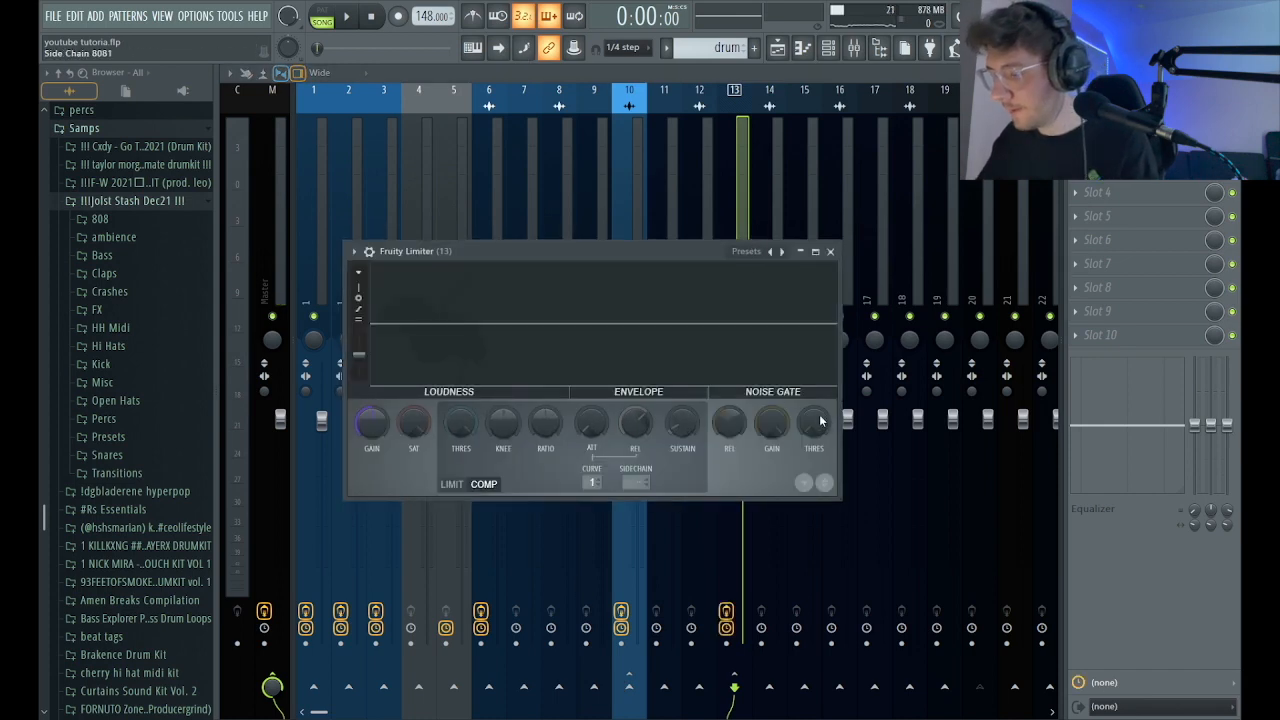
click(817, 425)
click(831, 252)
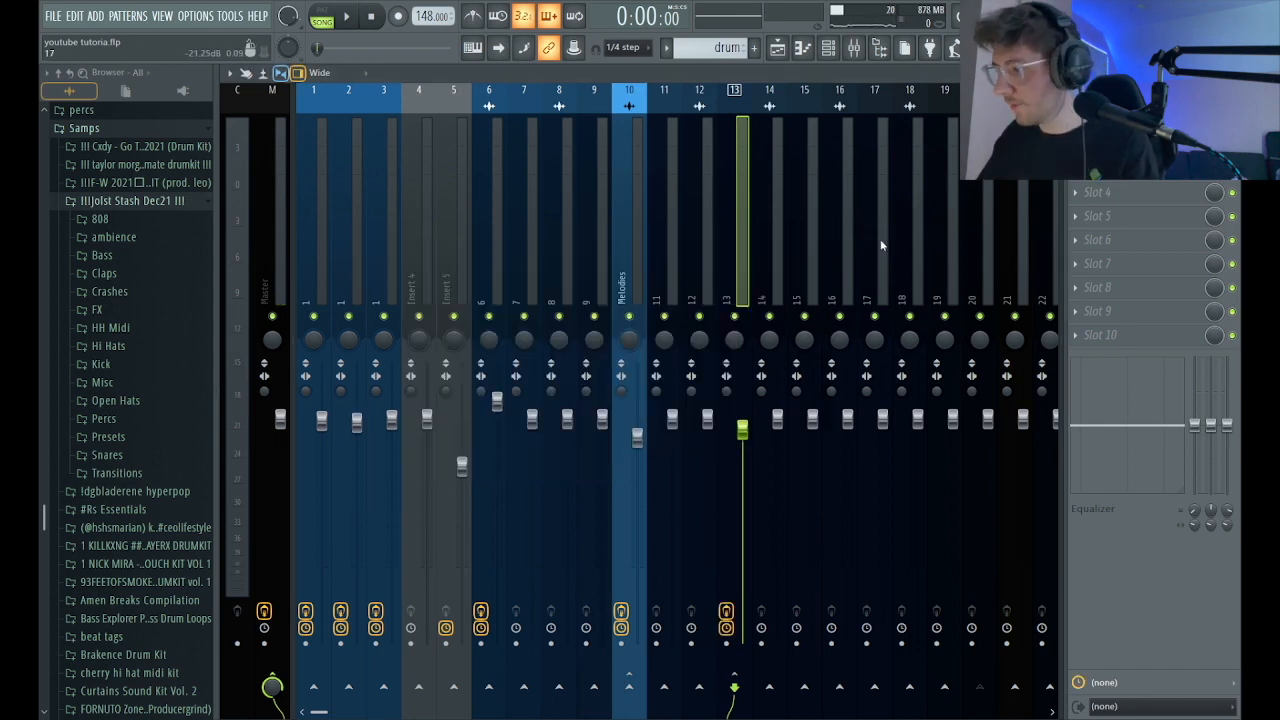
Set track 13's Fruity Limiter compressor to sidechain input 1 with a low threshold, raised ratio and release time of about 18.65 ms.
key(space)
click(980, 225)
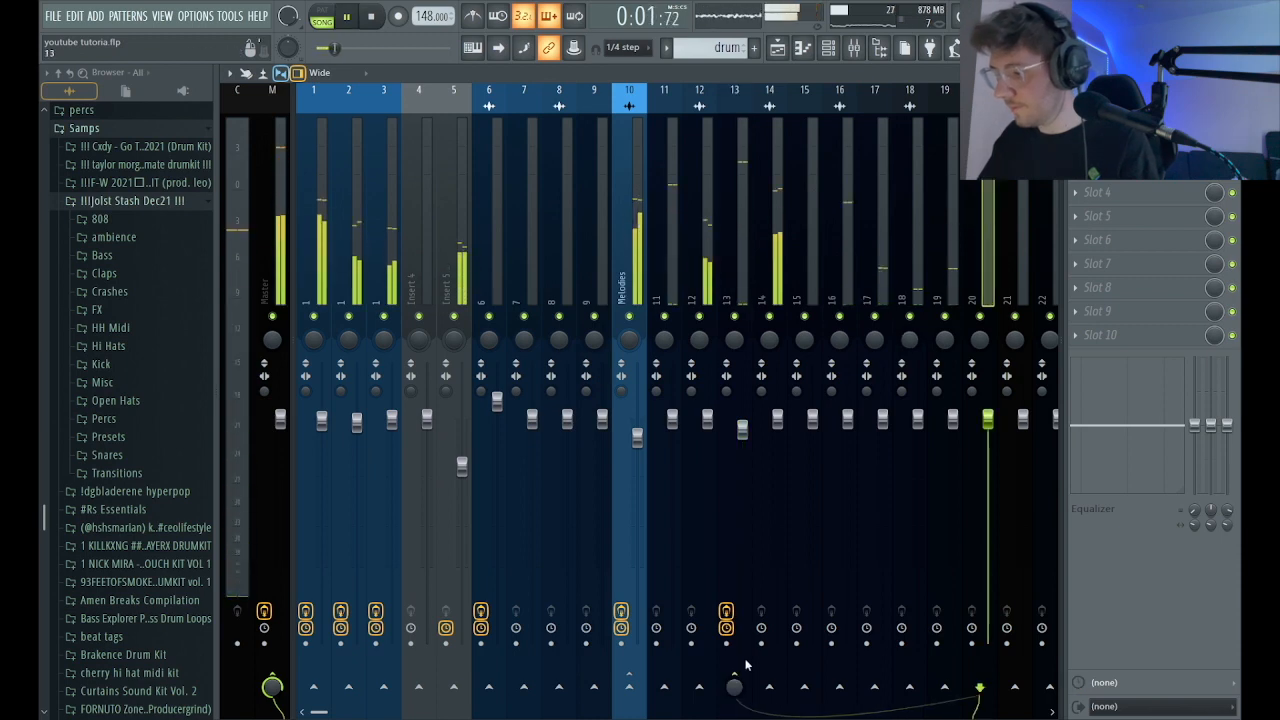
click(747, 270)
click(1109, 169)
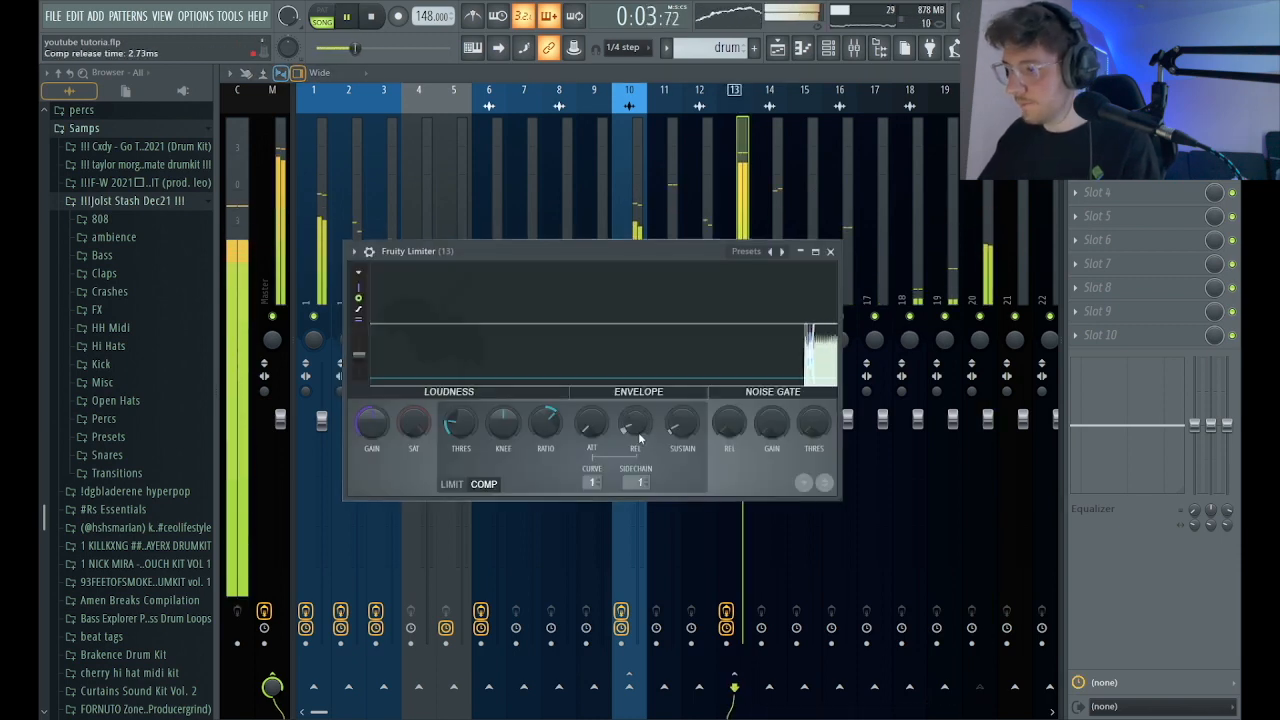
key(space)
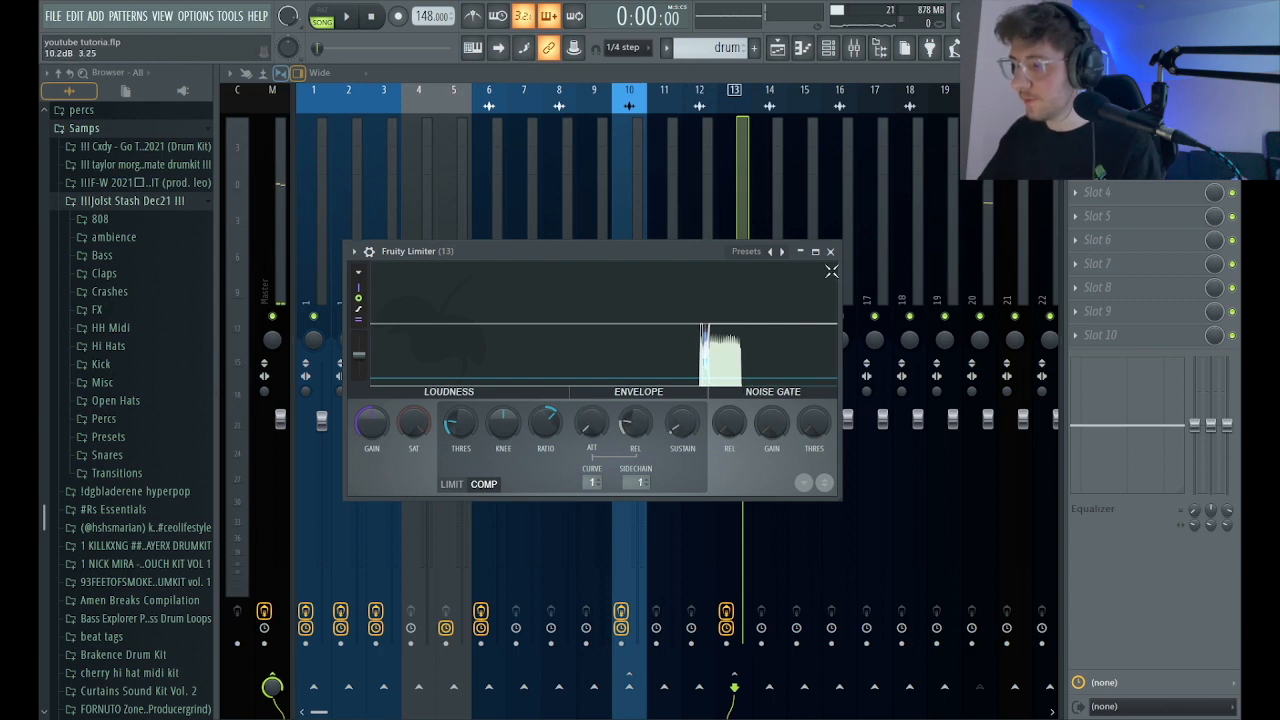
key(space)
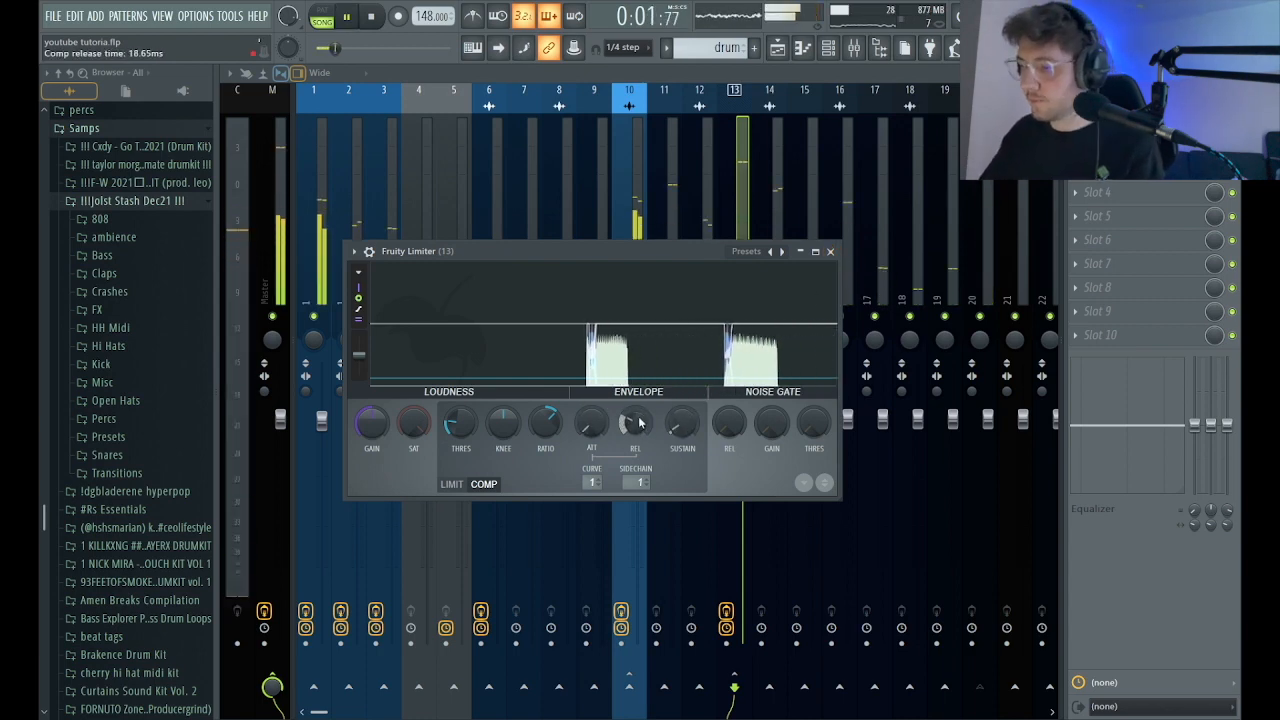
click(828, 252)
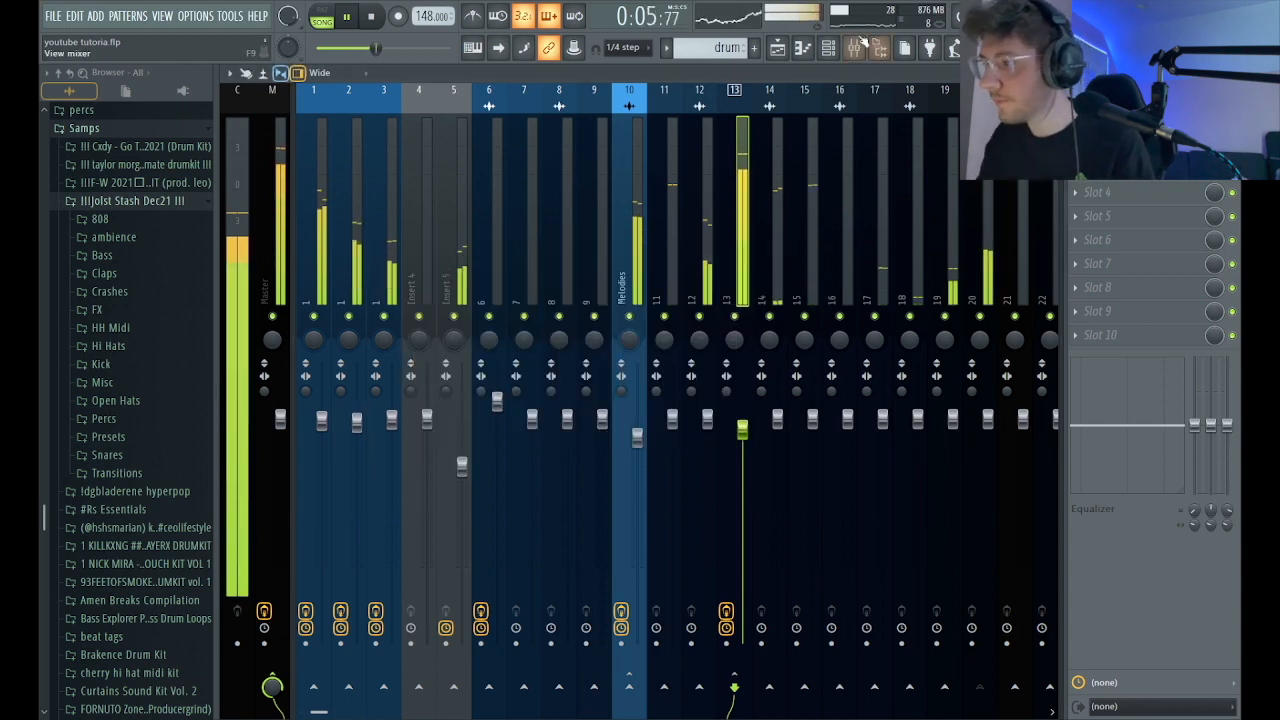
Enable the volume envelope of the TM - long plugg 808 (C) channel with a 2% attack time, and play the beat.
click(828, 47)
click(457, 377)
key(space)
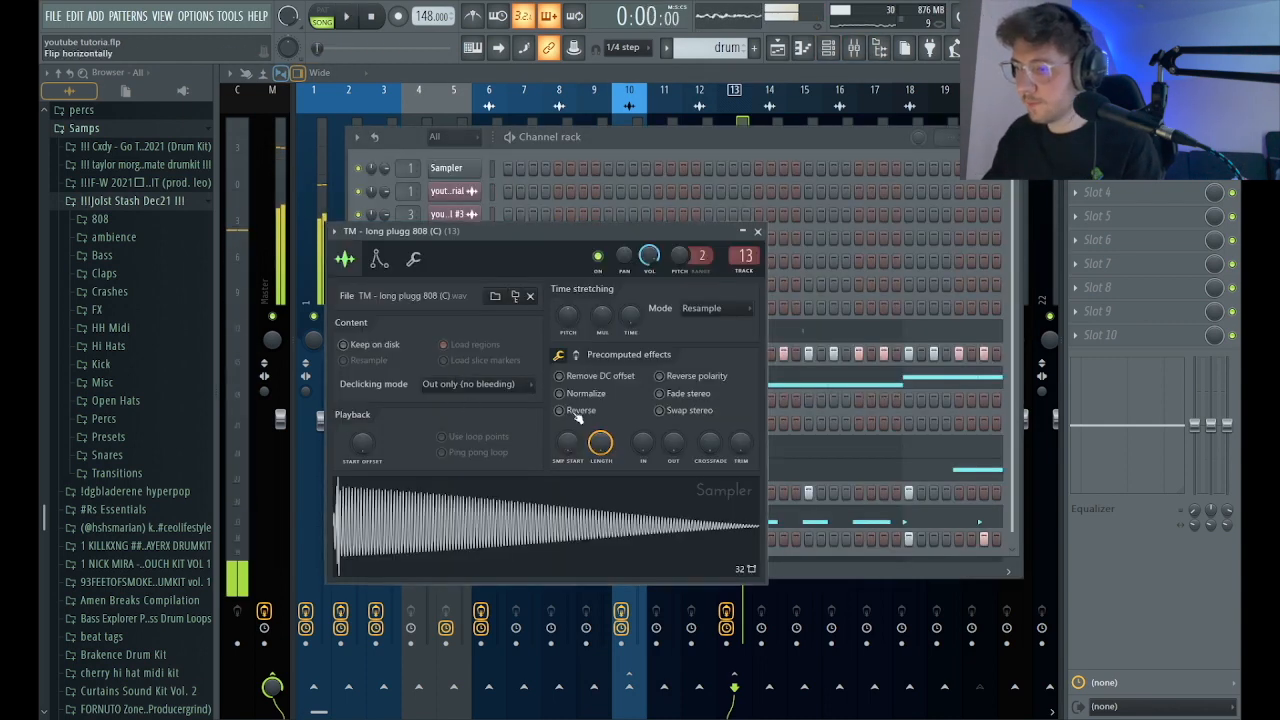
click(379, 259)
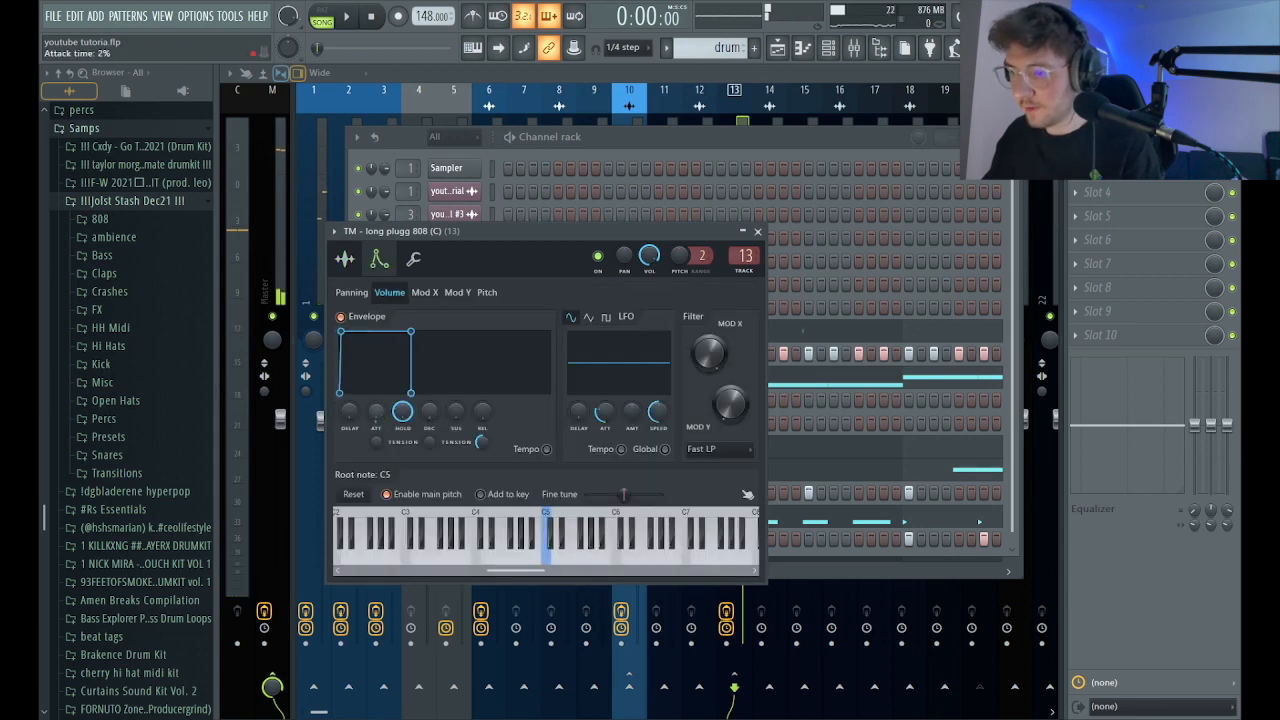
click(758, 232)
key(space)
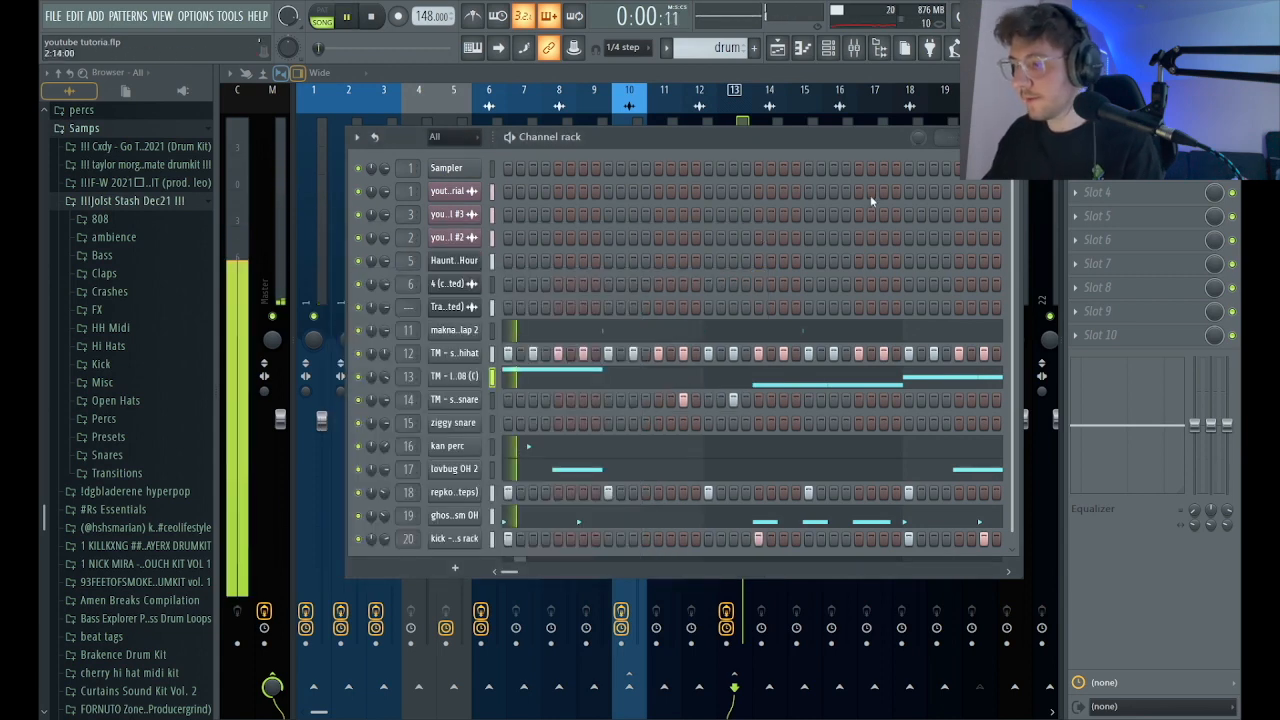
Add OTT with the OTT master normal preset to kick track 20 while auditioning it, and adjust the track's stereo separation.
key(F6)
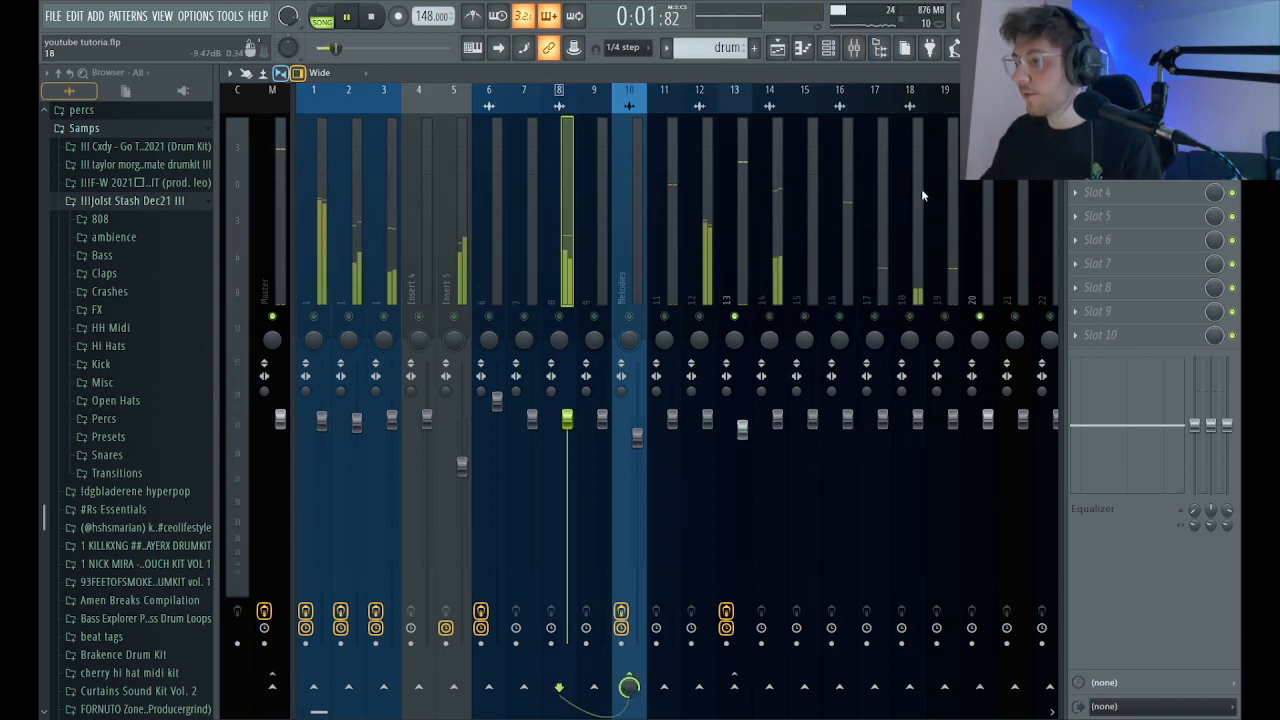
click(972, 360)
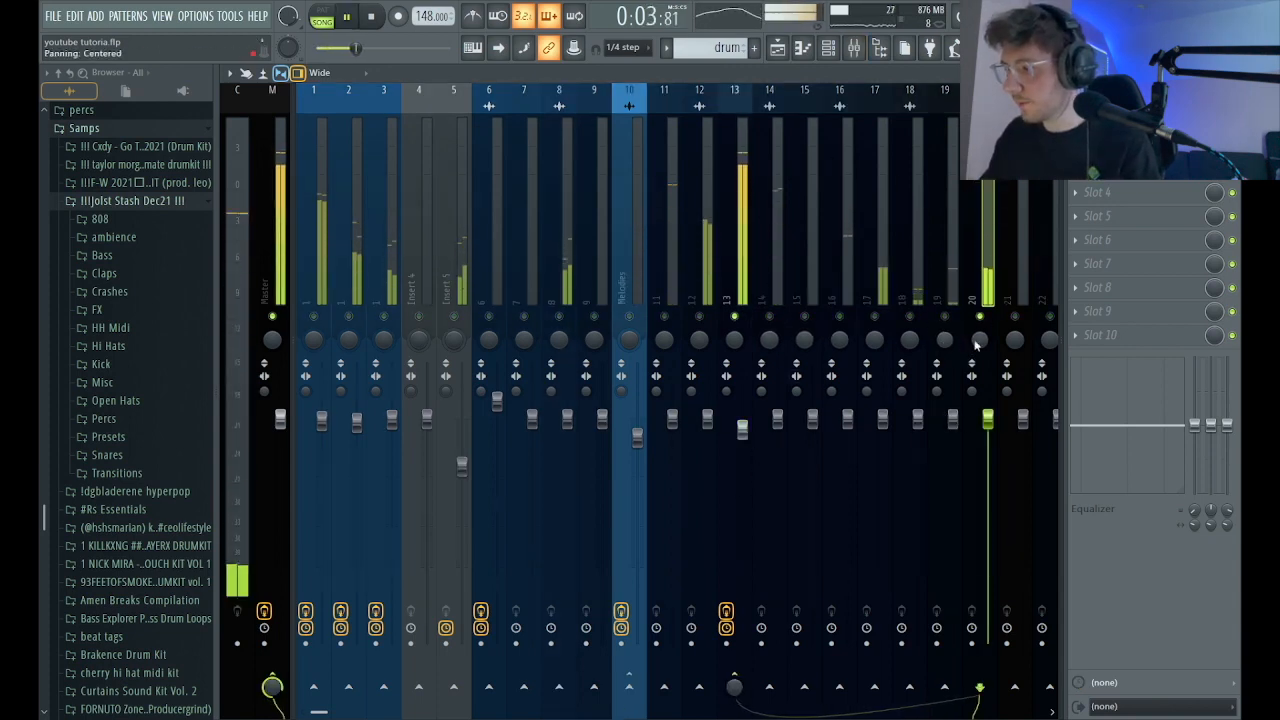
click(575, 70)
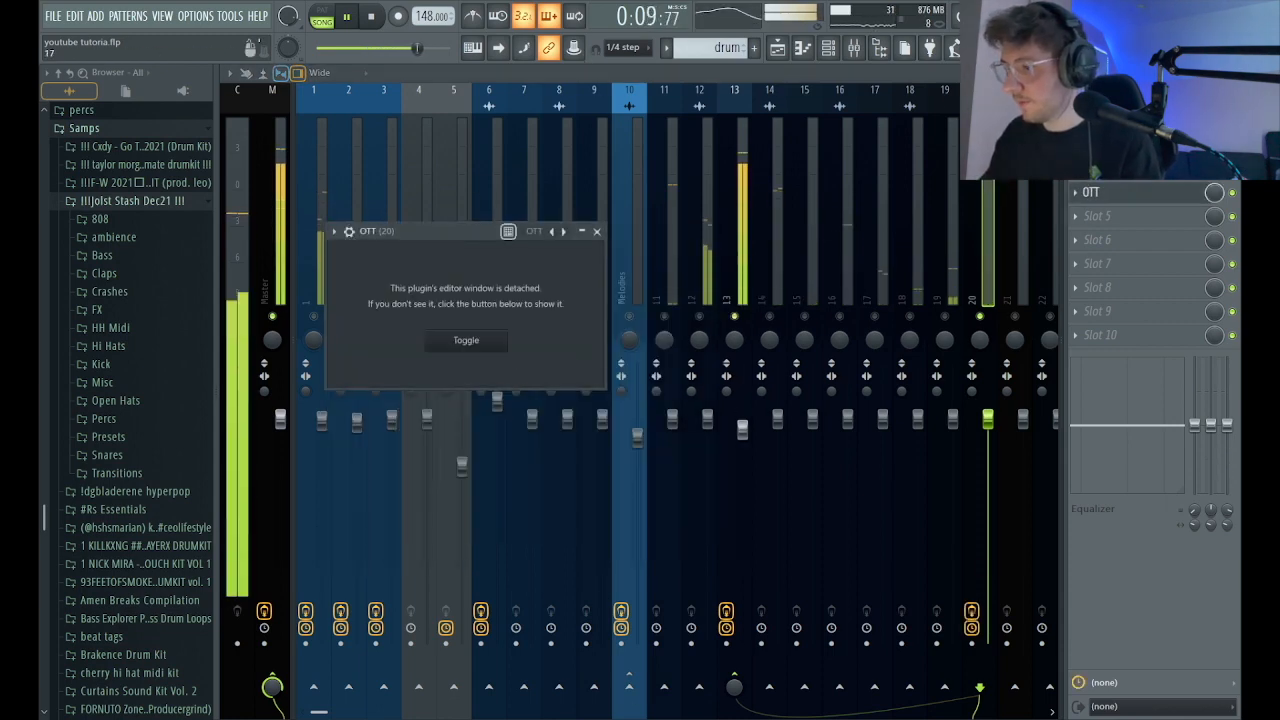
click(1076, 192)
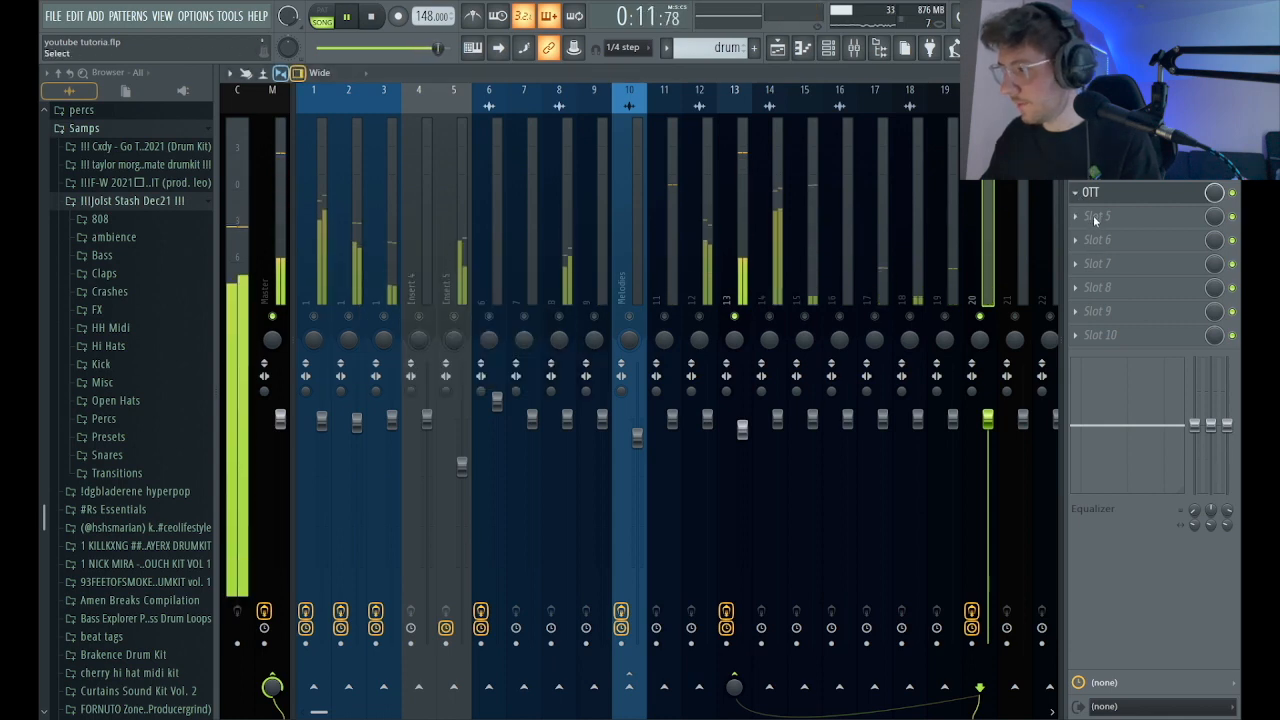
click(1011, 319)
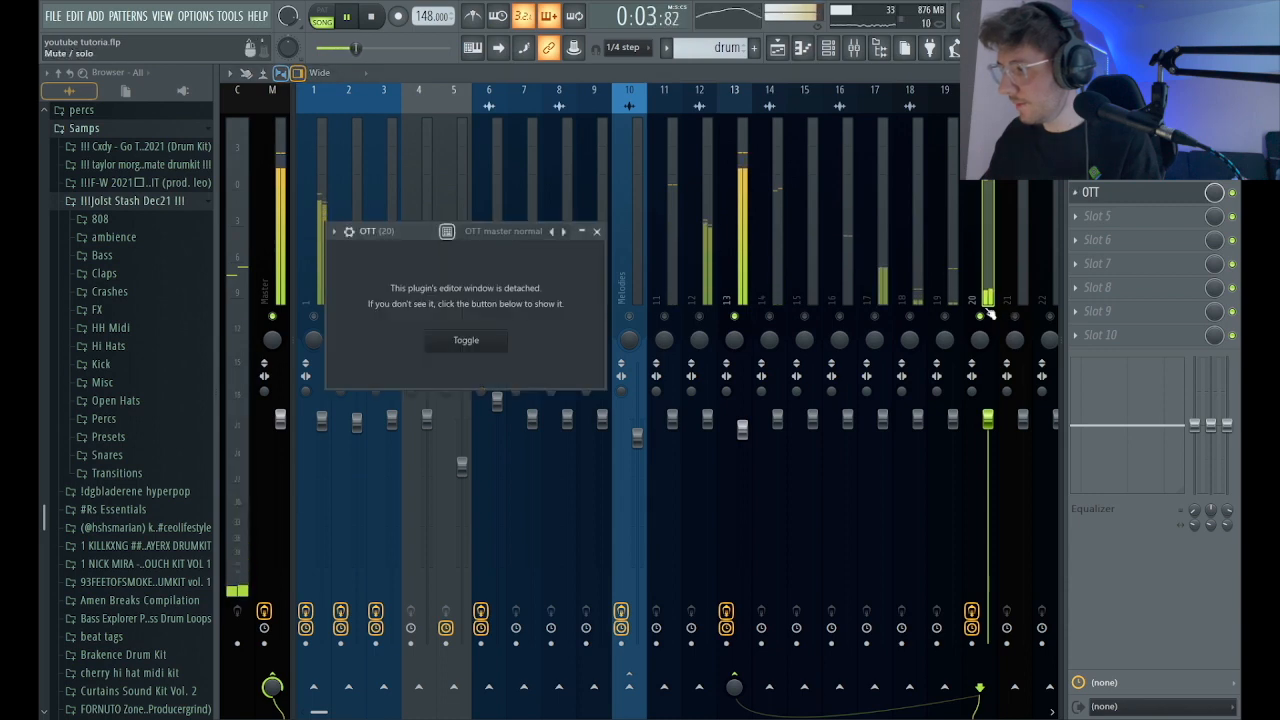
click(597, 232)
key(space)
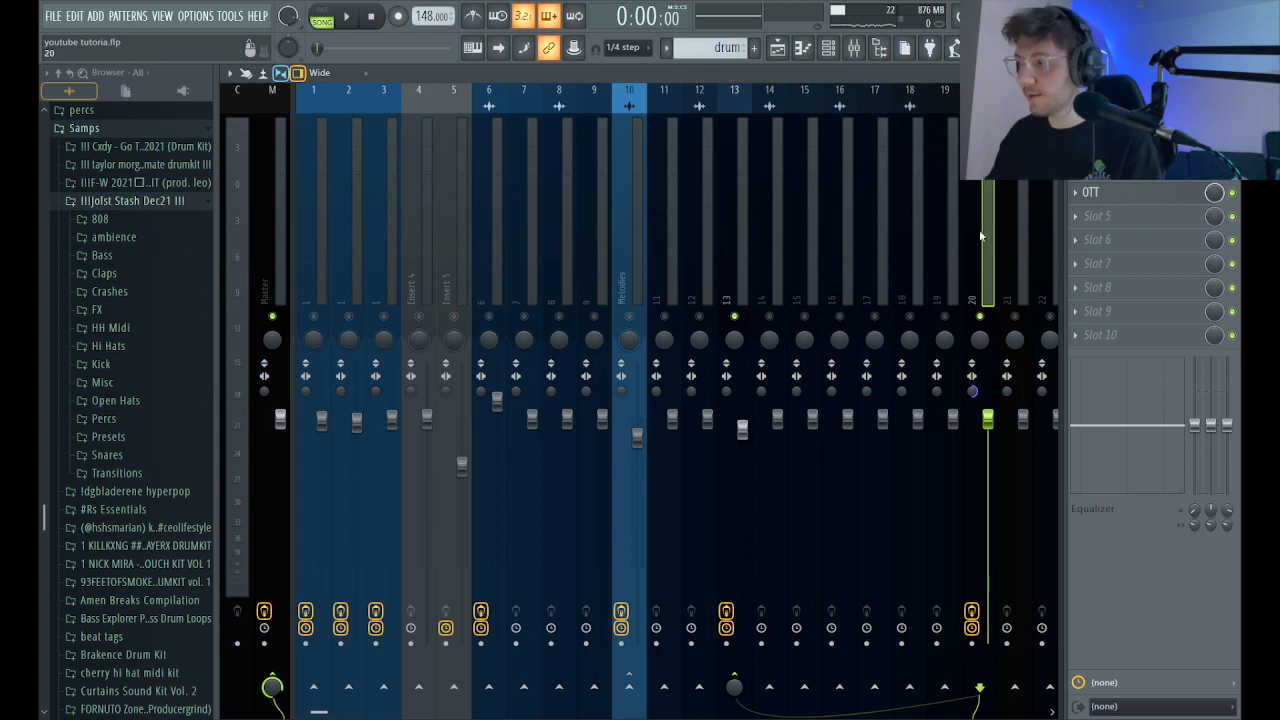
Split the drum pattern by channel, restore the Haunting Hour clip and delete the drum clip from playlist track 5.
key(F5)
click(238, 103)
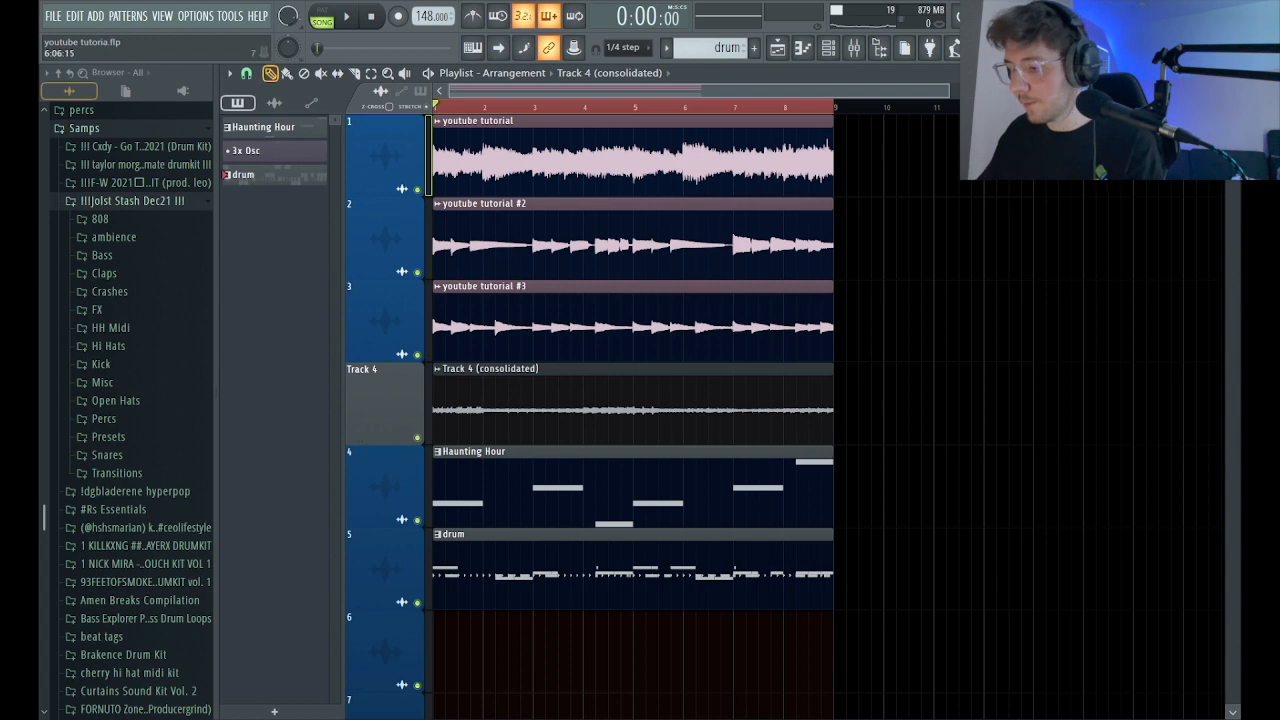
click(853, 50)
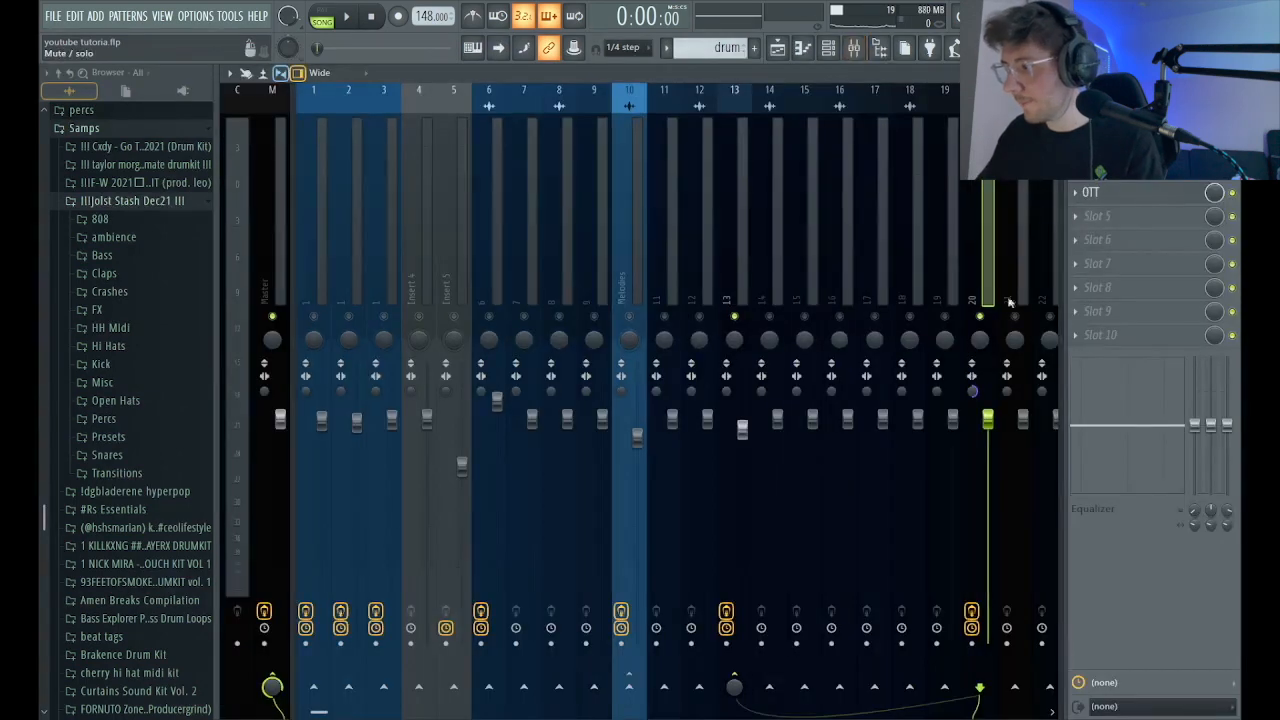
key(F5)
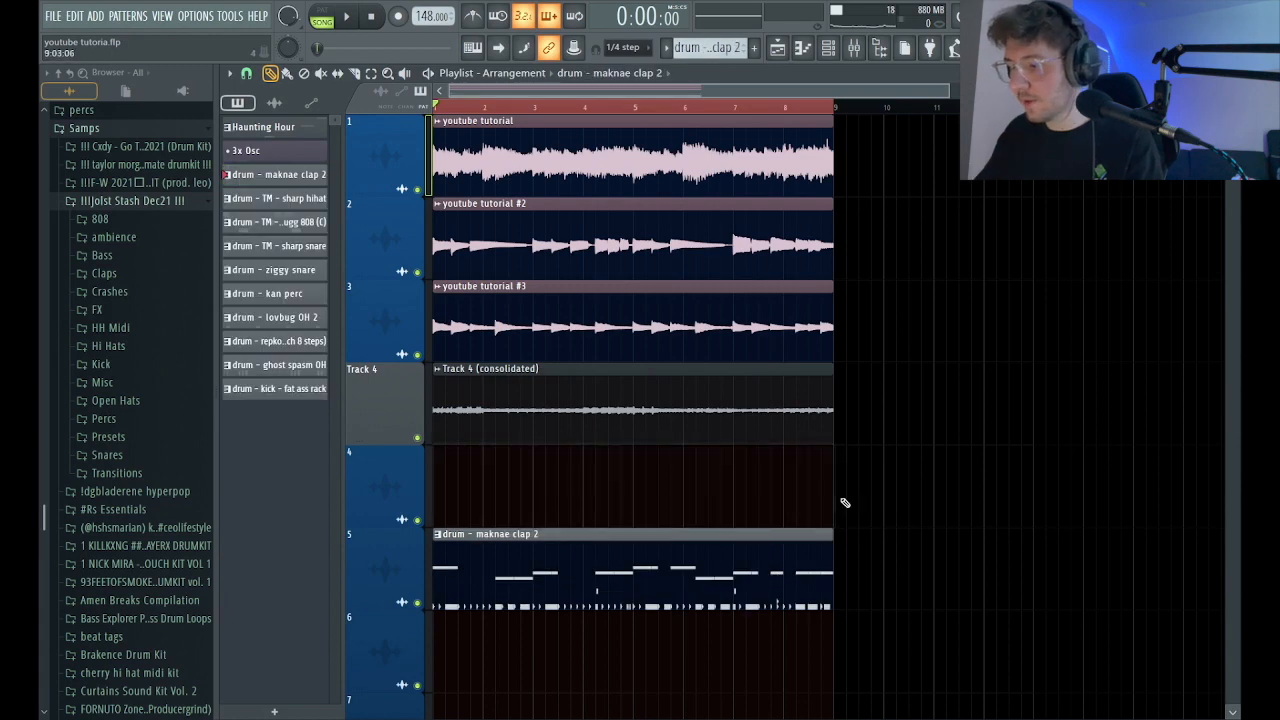
key(ctrl+z)
right_click(671, 599)
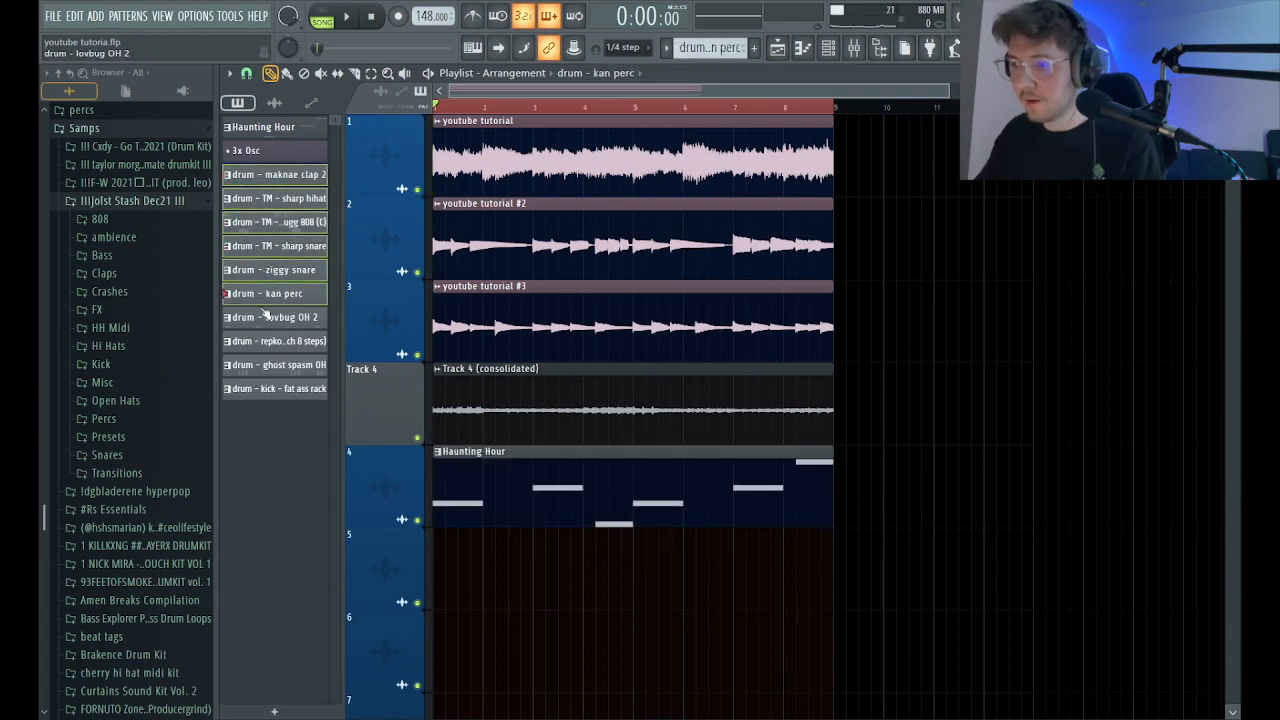
Place the ten split drum patterns on playlist tracks 5 to 14 and extend the lovbug OH 2 and ziggy snare clips to bar 9.
drag(277, 177, 440, 604)
ctrl+right_click(689, 554)
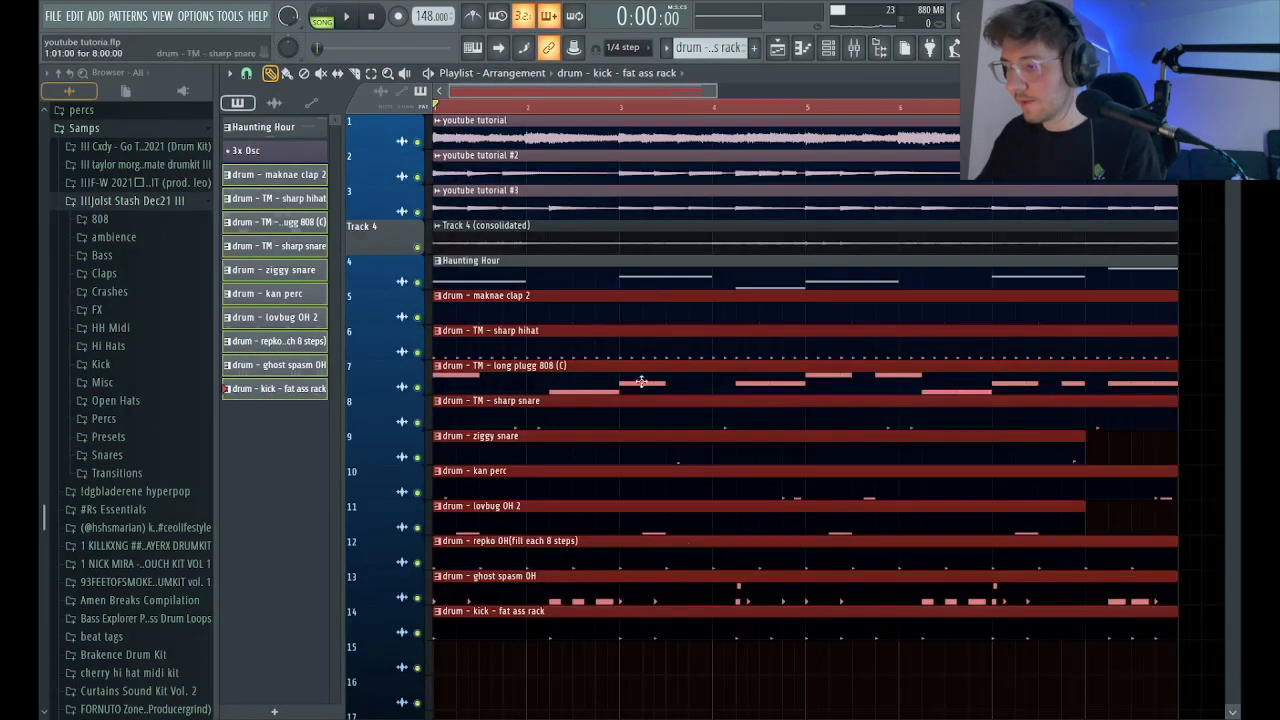
click(1110, 528)
drag(1085, 527, 1178, 522)
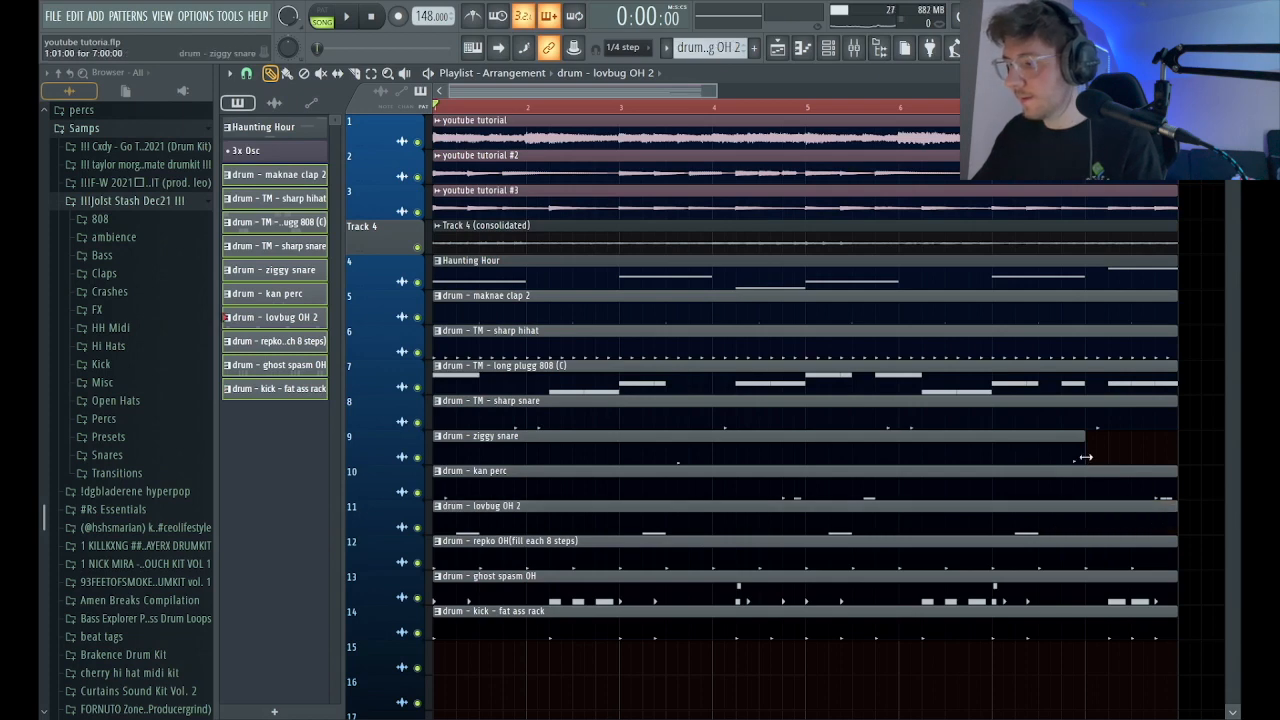
drag(1085, 457, 1180, 449)
scroll(791, 210, down, 3)
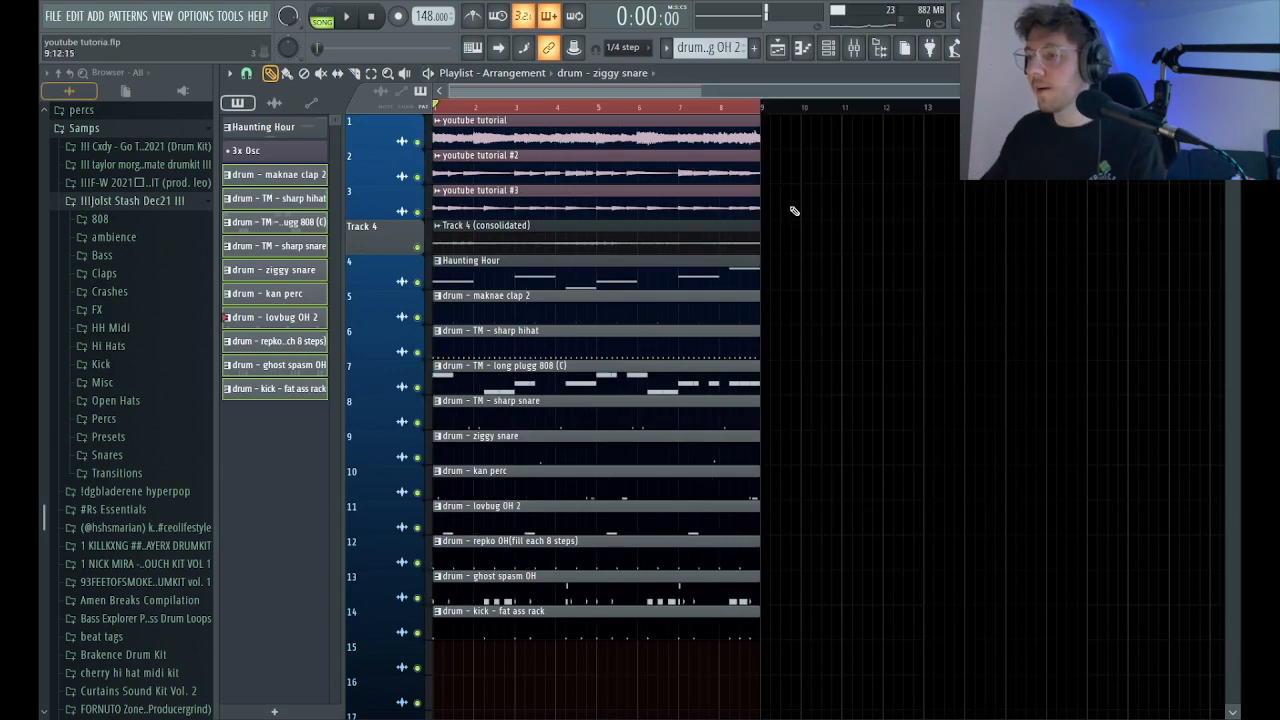
Select all playlist clips and repeatedly duplicate the eight-bar section until the arrangement reaches bar 49.
key(ctrl+a)
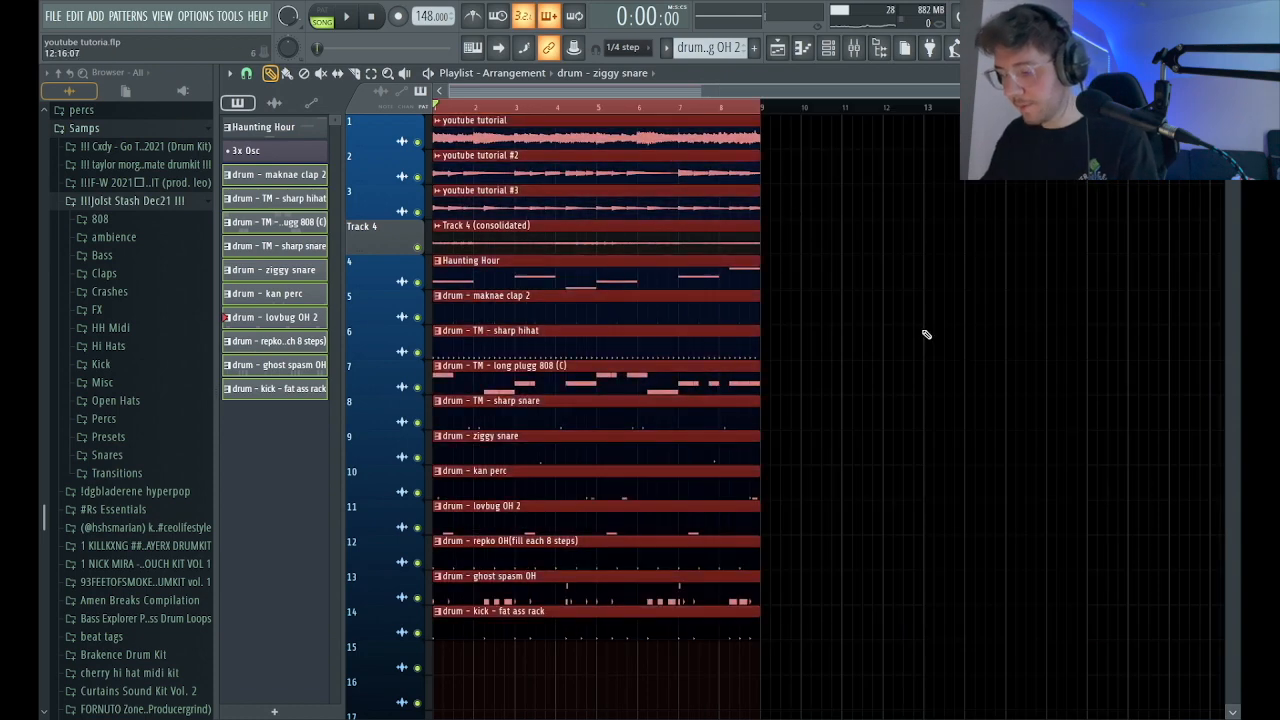
key(ctrl+b)
key(ctrl+b)
key(ctrl+b)
key(ctrl+b)
key(ctrl+b)
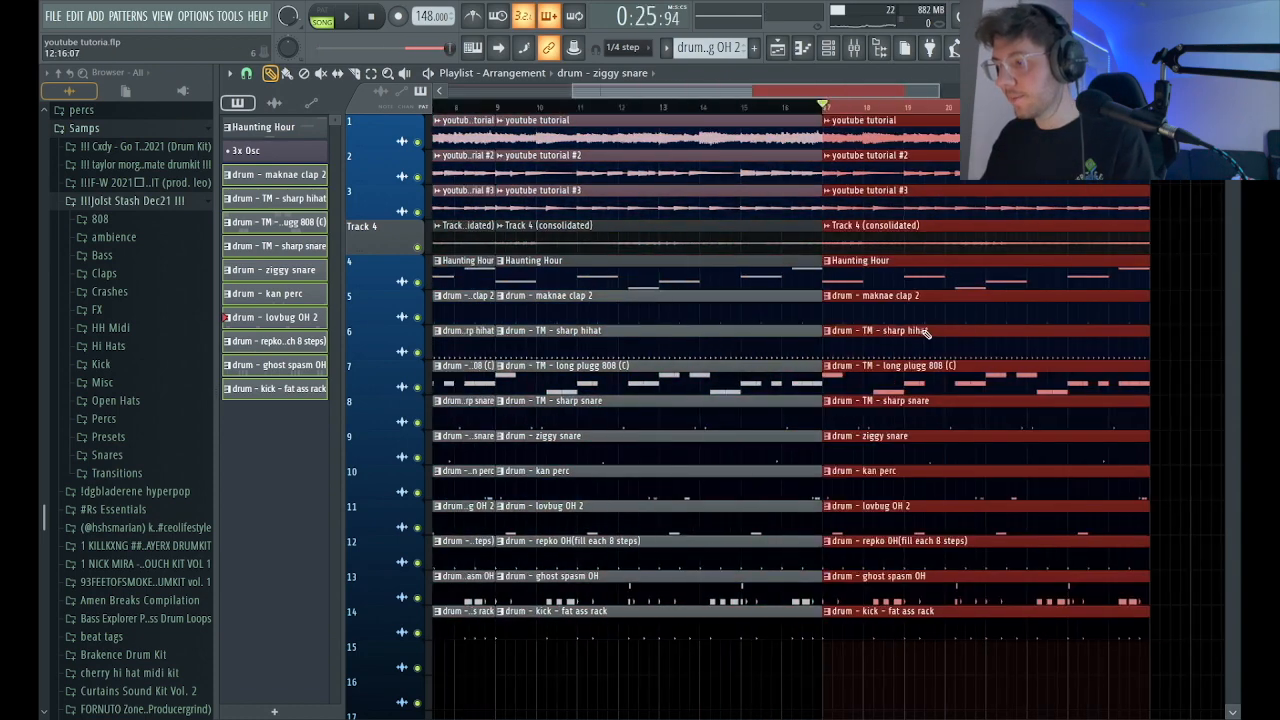
scroll(846, 332, down, 3)
Delete every clip except youtube tutorial from bars 1 to 8 and play the arrangement from the start.
mouse_move(557, 676)
mouse_down()
mouse_move(529, 354)
mouse_move(508, 296)
mouse_move(497, 320)
mouse_move(487, 193)
mouse_up()
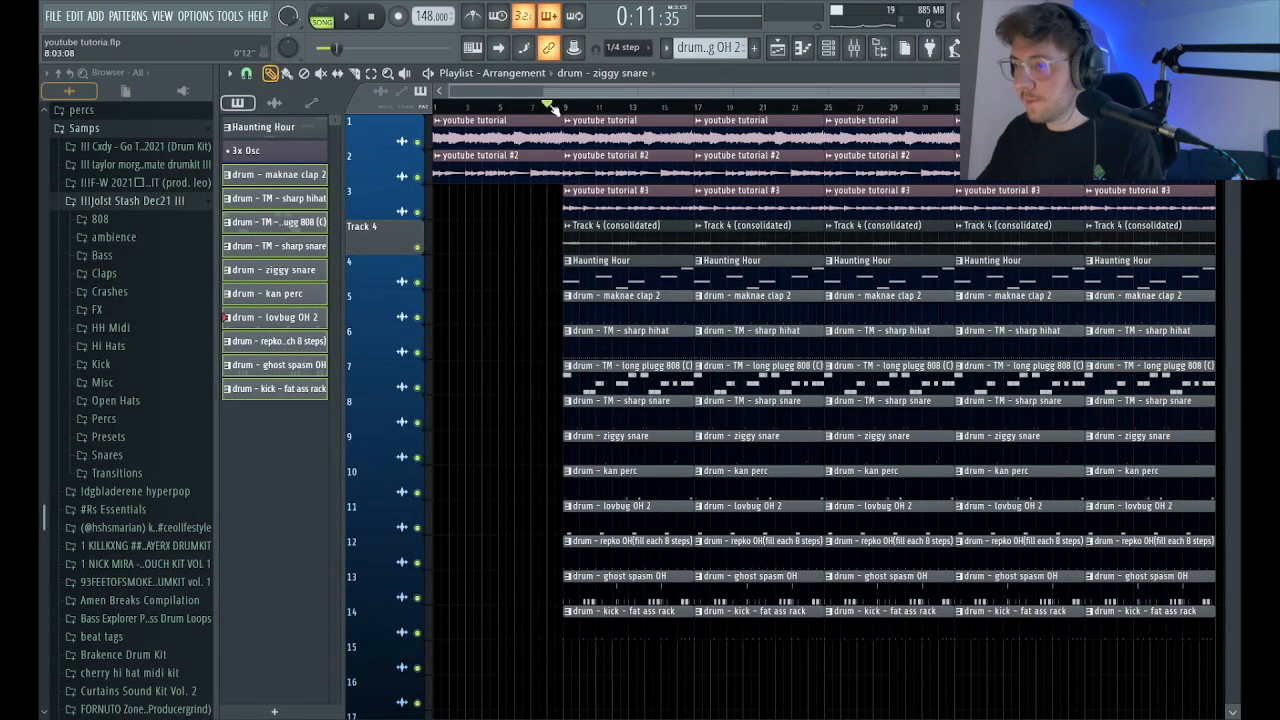
right_click(462, 163)
key(space)
Place a youtube tutorial #3 clip in bars 1 to 8 and give it a rising volume automation as a fade-in.
drag(630, 204, 420, 205)
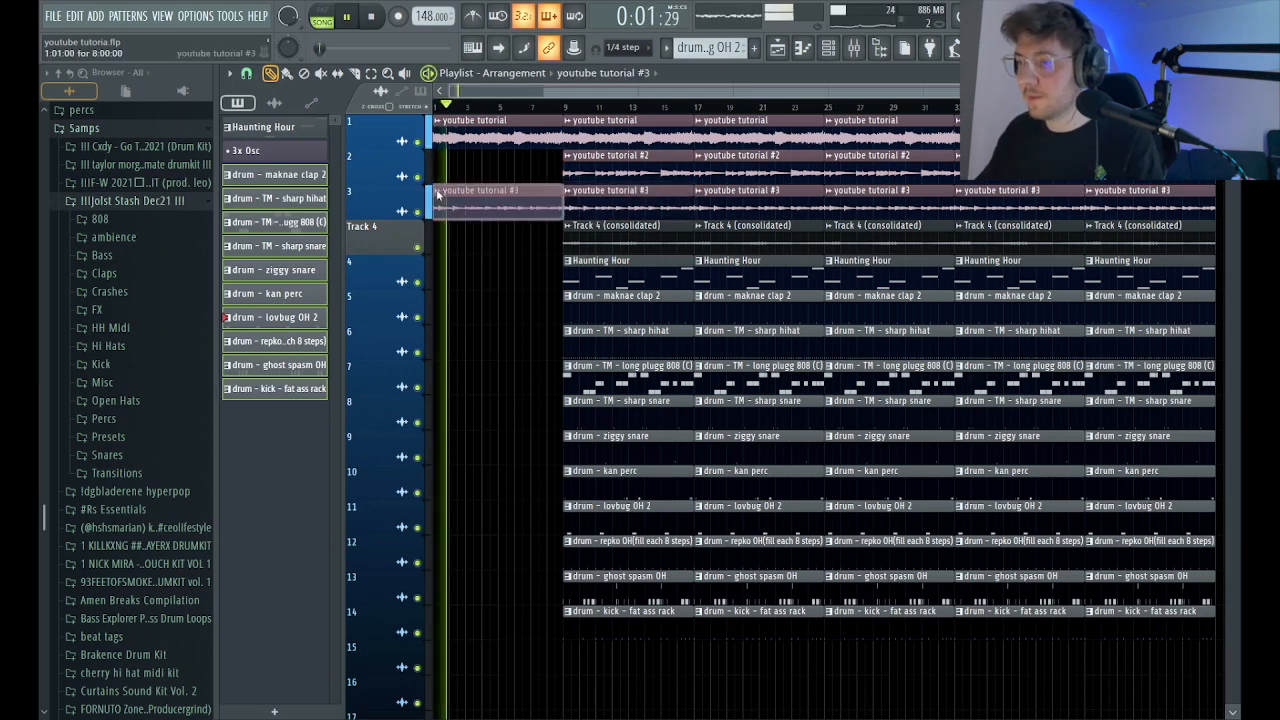
click(684, 329)
drag(434, 199, 347, 299)
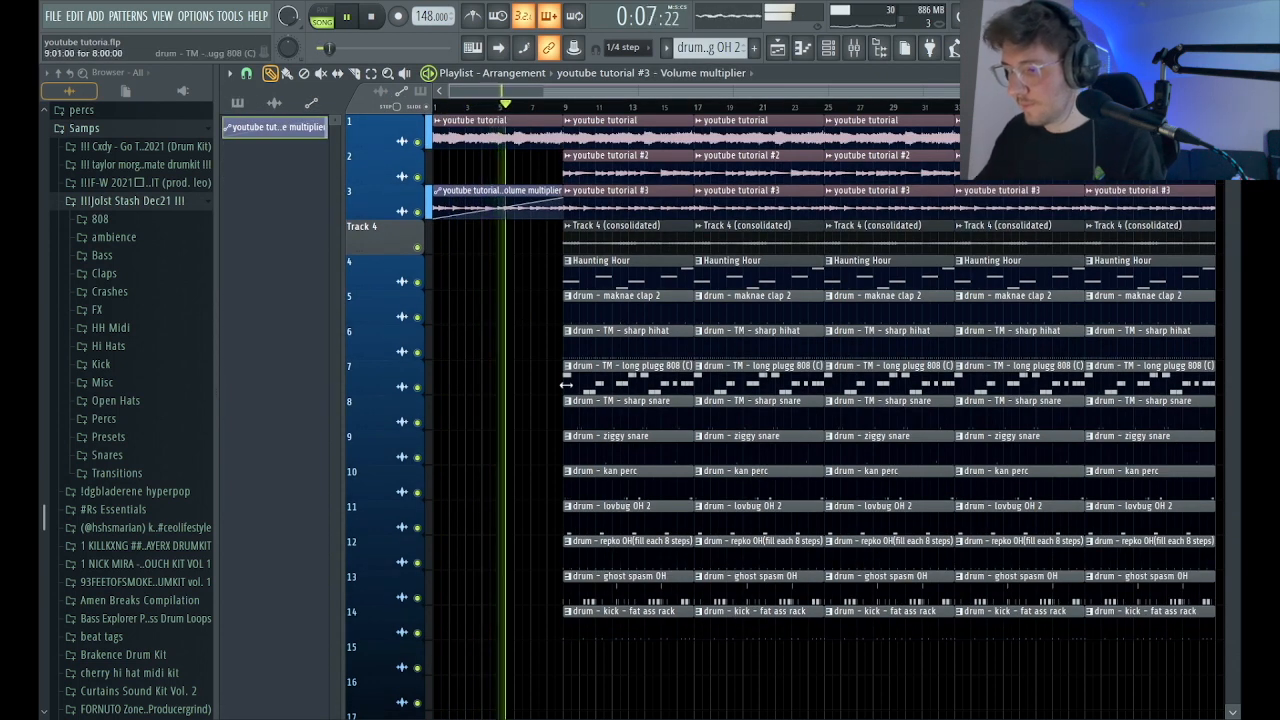
Delete the kick, ghost spasm OH, repko OH, lovbug OH 2 and kan perc clips from bars 9 to 16.
right_click(631, 624)
right_click(626, 588)
right_click(621, 553)
right_click(616, 518)
right_click(611, 482)
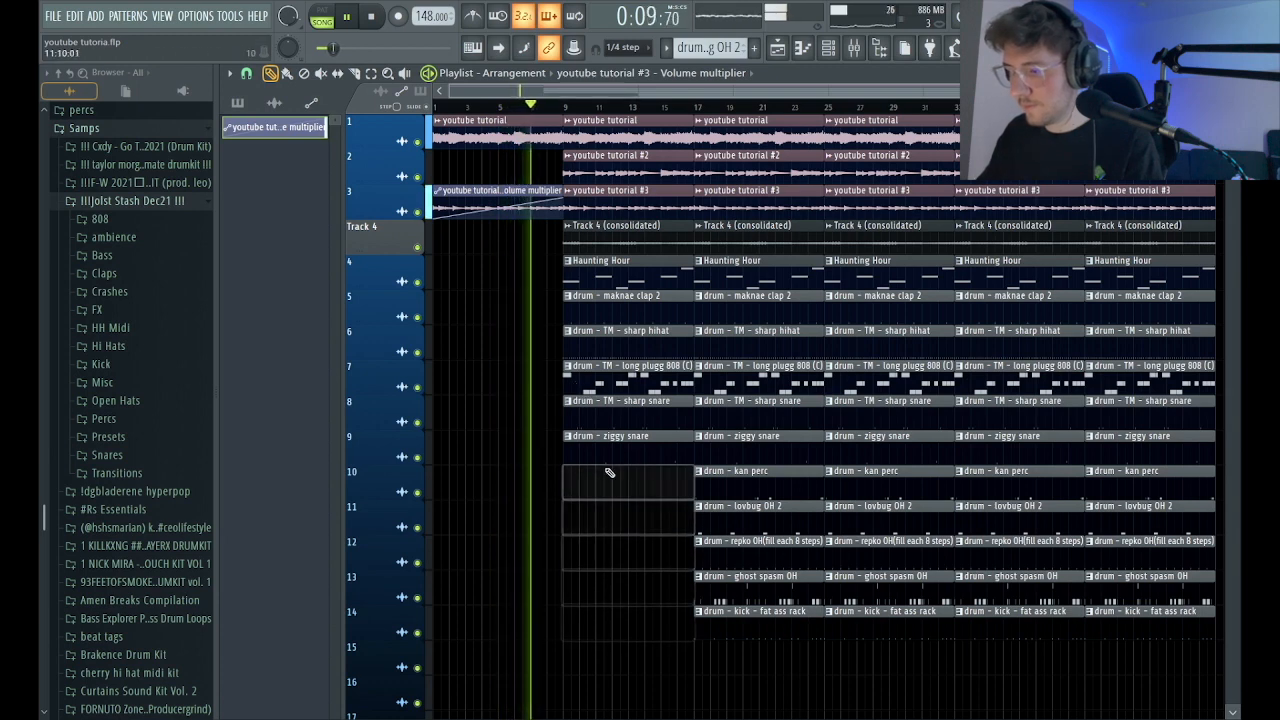
Trim the start of the first TM - long plugg 808 (C) clip to bar 11 and play from just before bar 9.
click(572, 380)
key(space)
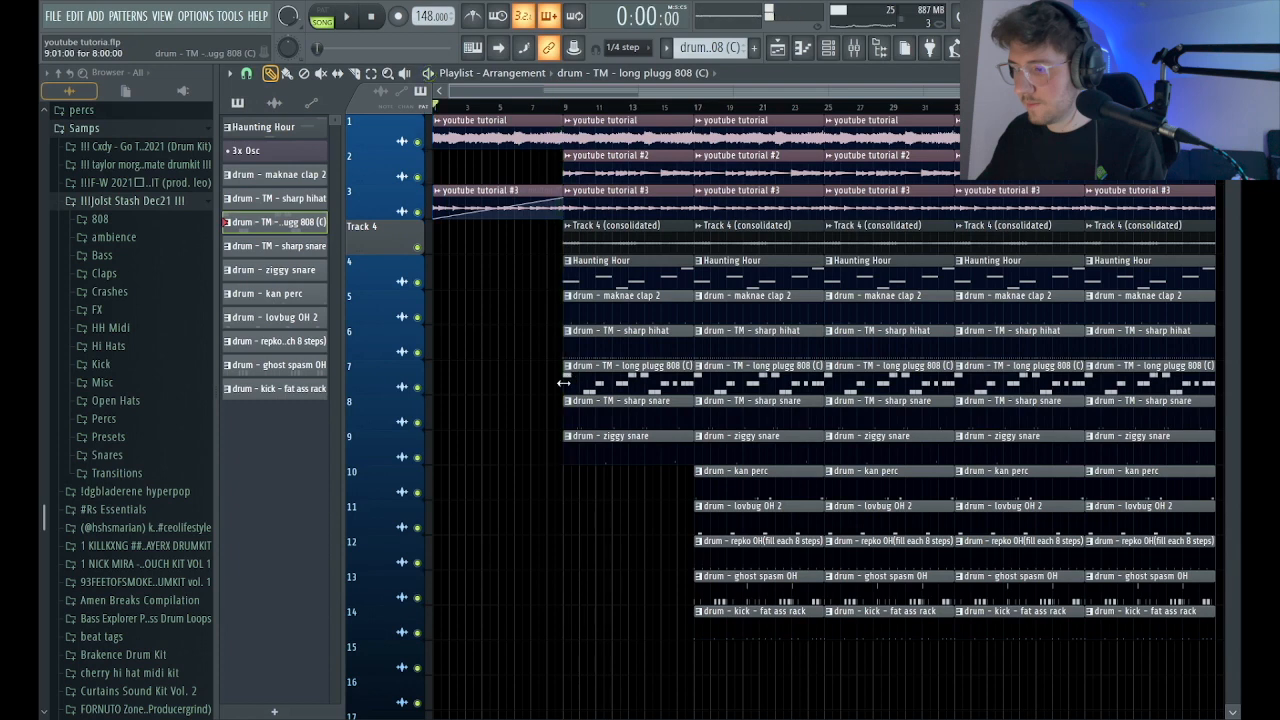
click(544, 108)
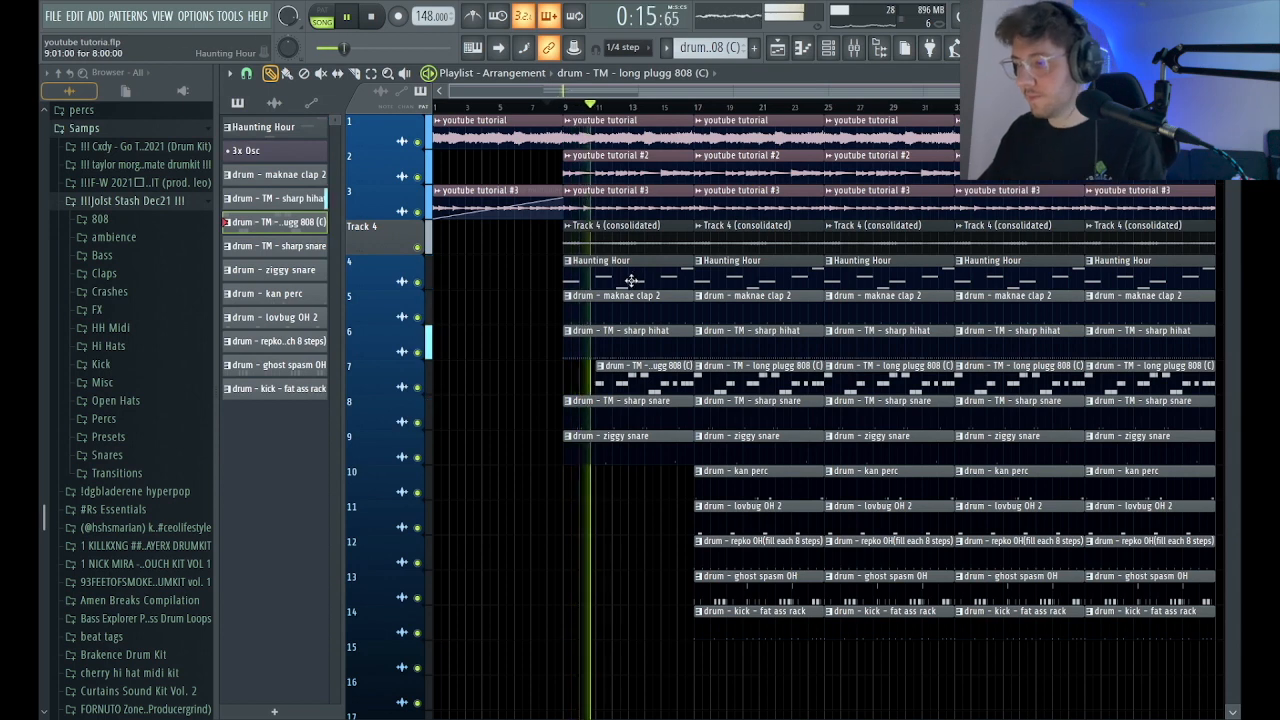
scroll(564, 98, down, 1)
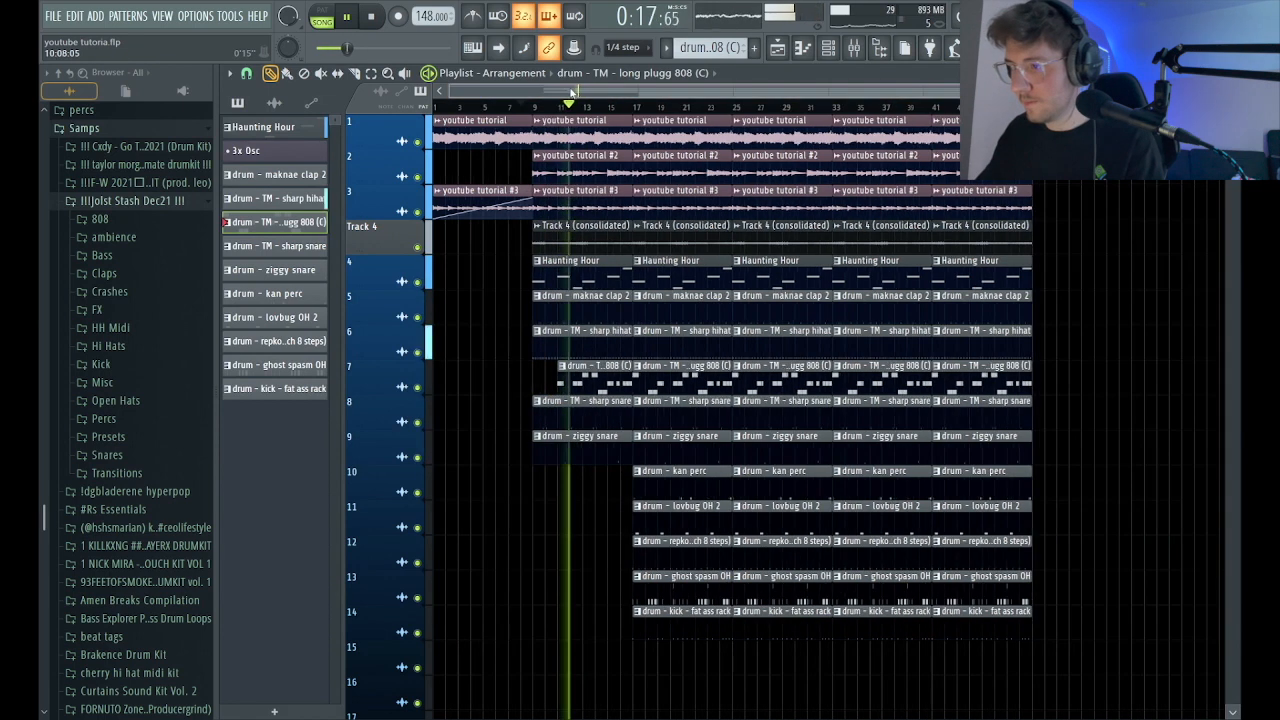
Delete the ziggy snare, youtube tutorial #3 and Haunting Hour clips from bars 9 to 16 and replay that section.
right_click(576, 457)
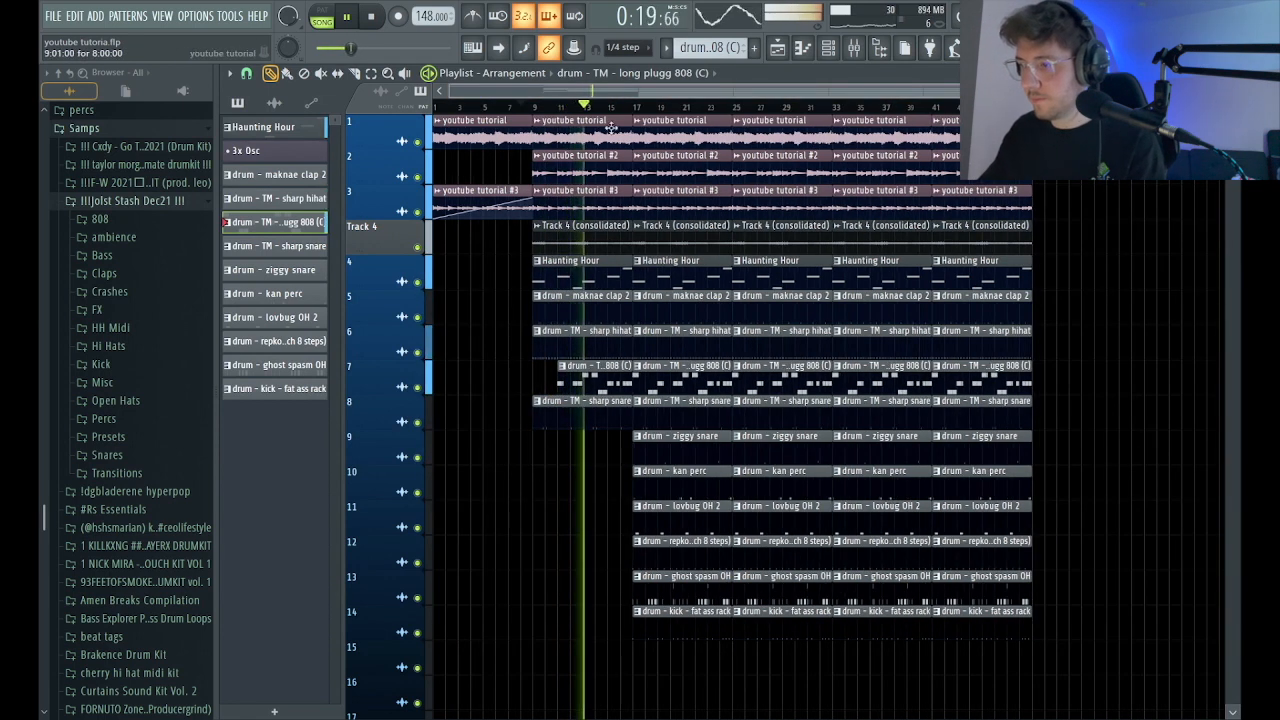
click(510, 106)
right_click(575, 200)
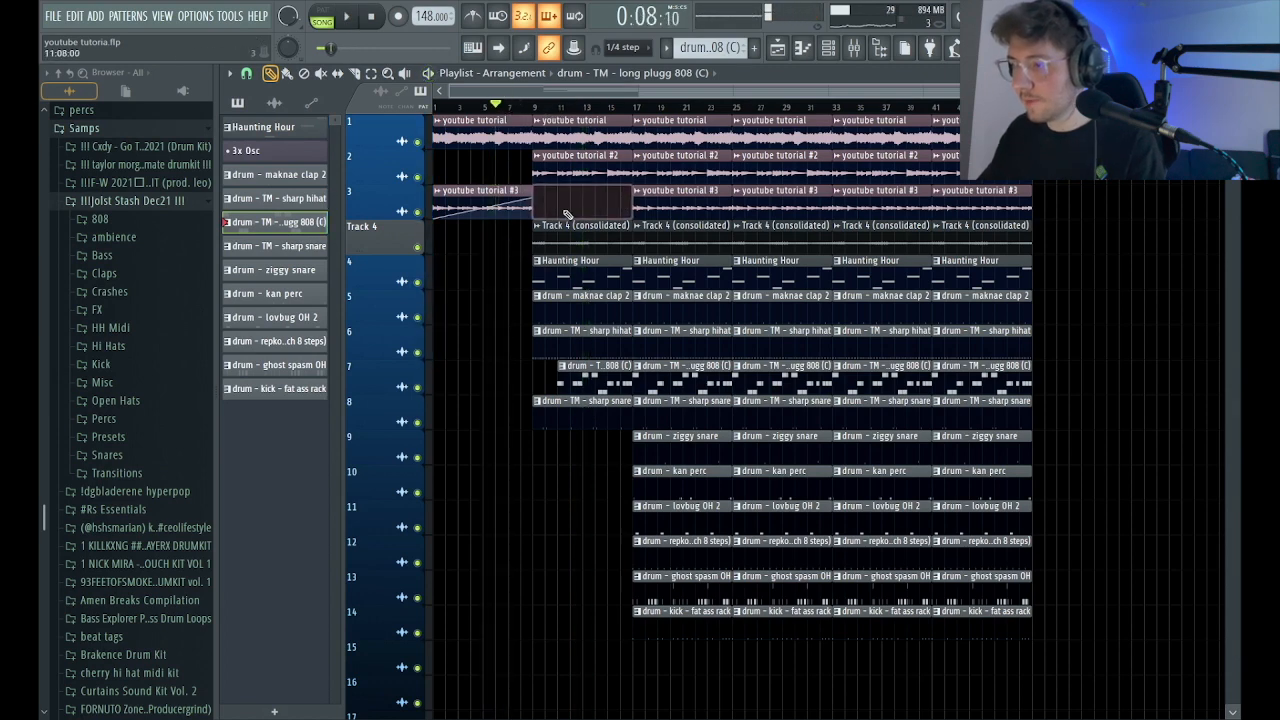
right_click(578, 268)
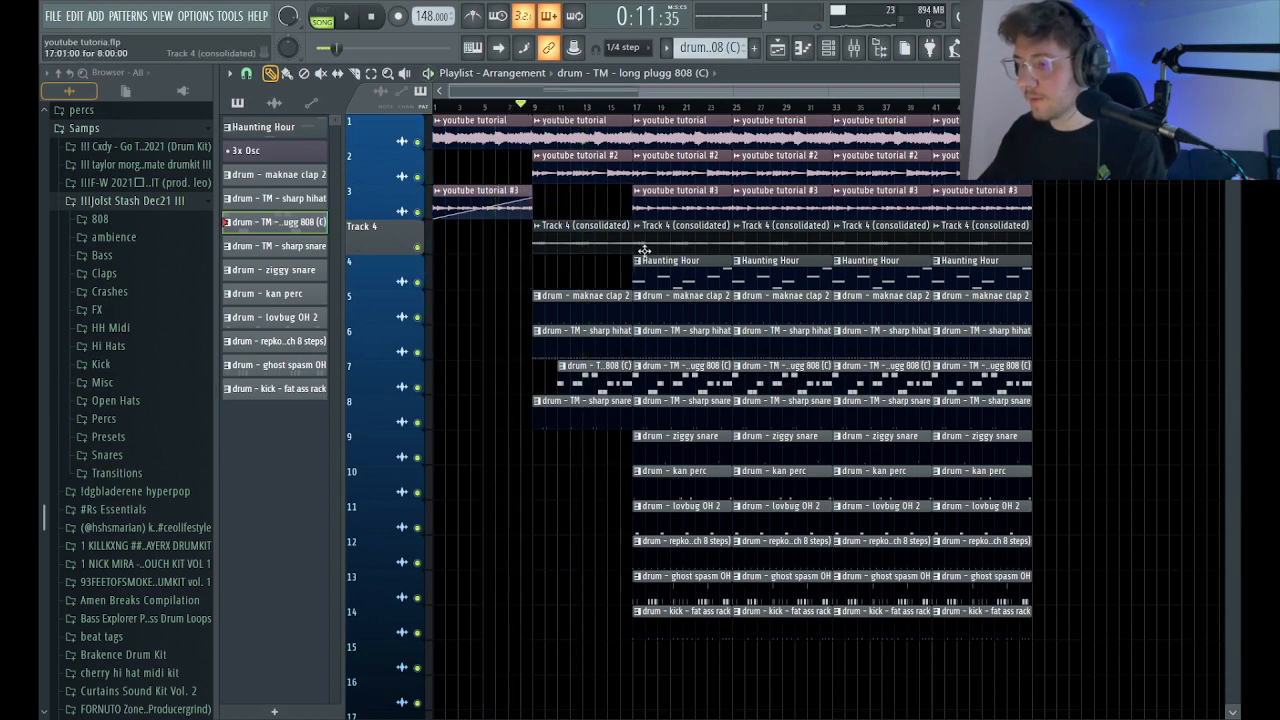
key(space)
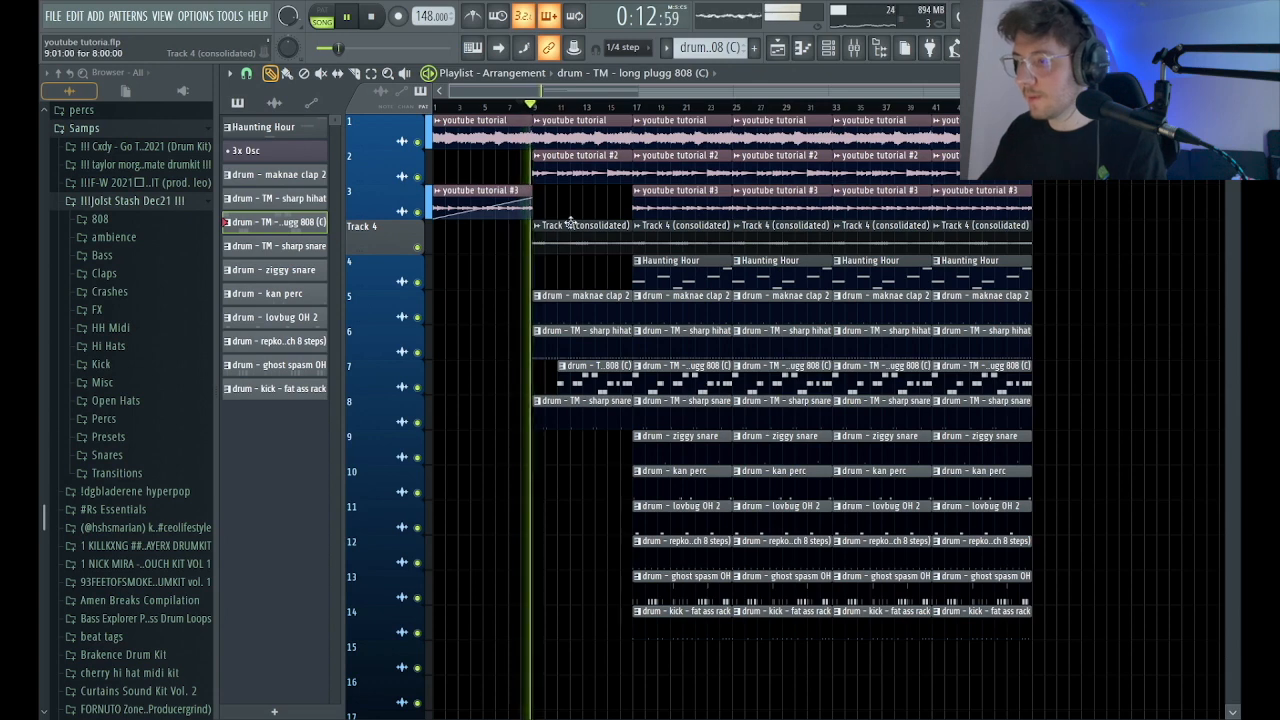
scroll(540, 92, down, 1)
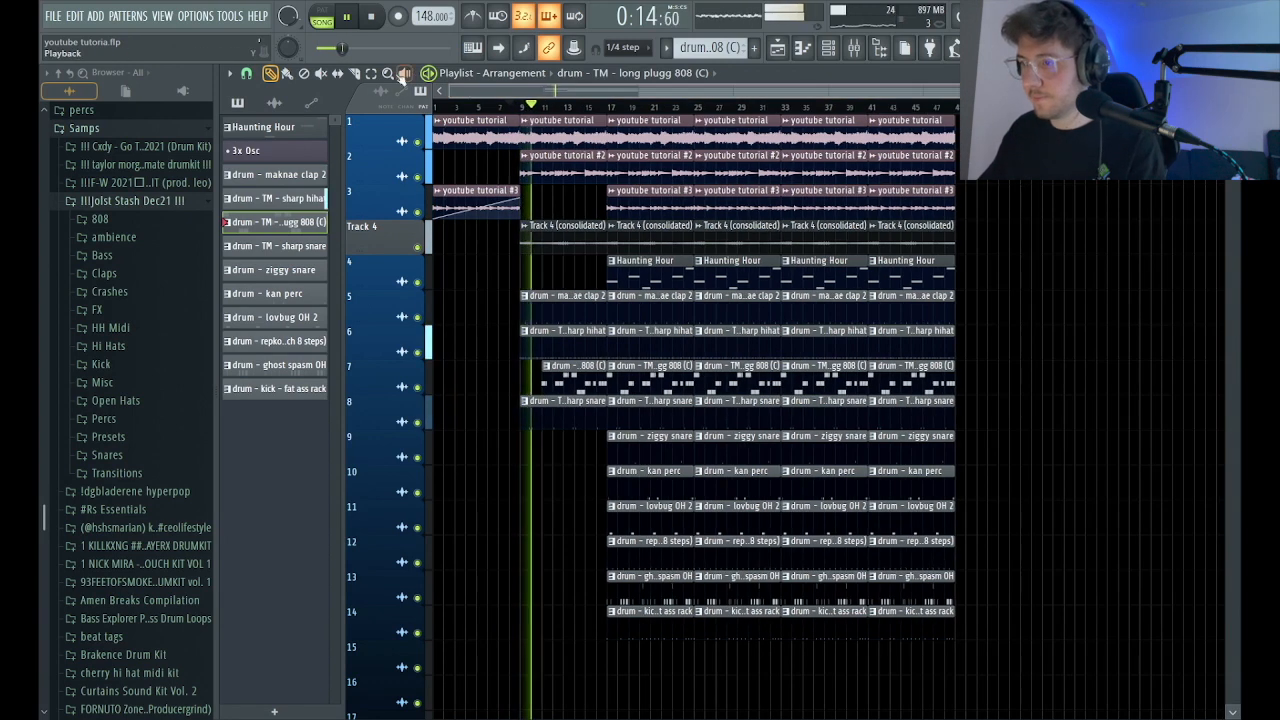
Cut off the youtube tutorial #2, Track 4, sharp hihat, 808 and sharp snare clips about half a bar before bar 17.
click(358, 74)
drag(768, 537, 459, 178)
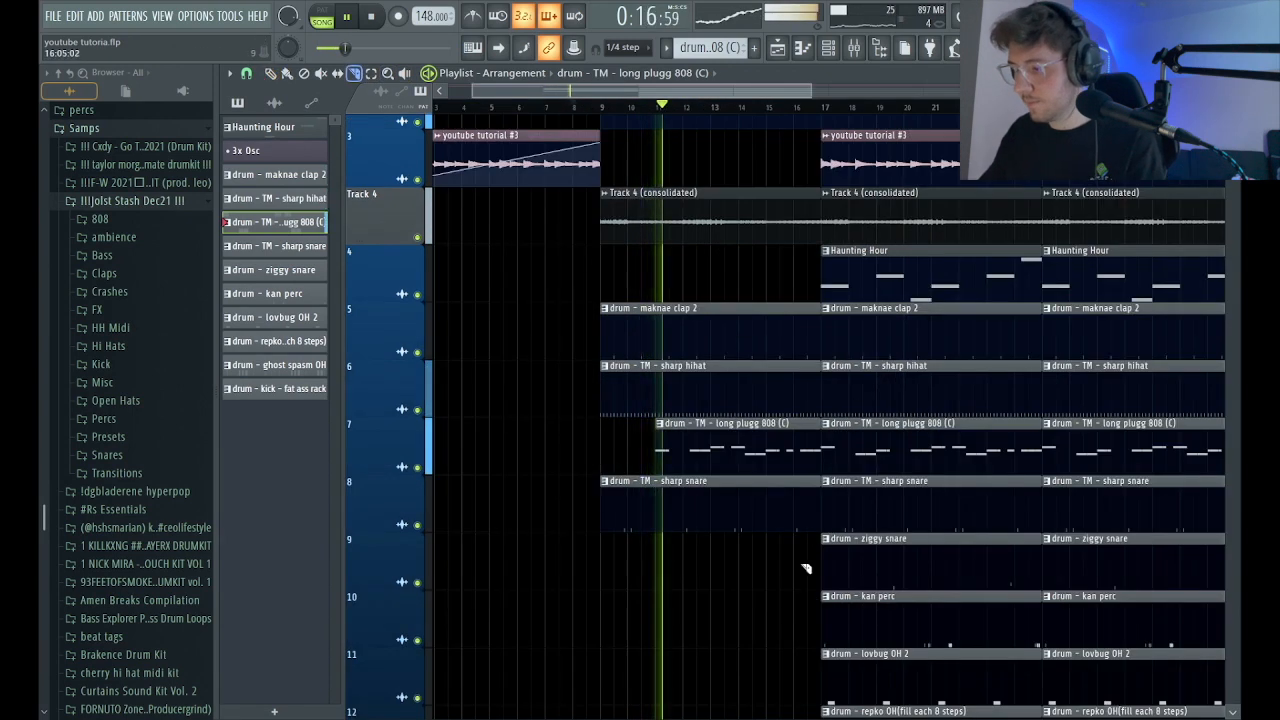
drag(812, 585, 812, 250)
scroll(810, 378, up, 2)
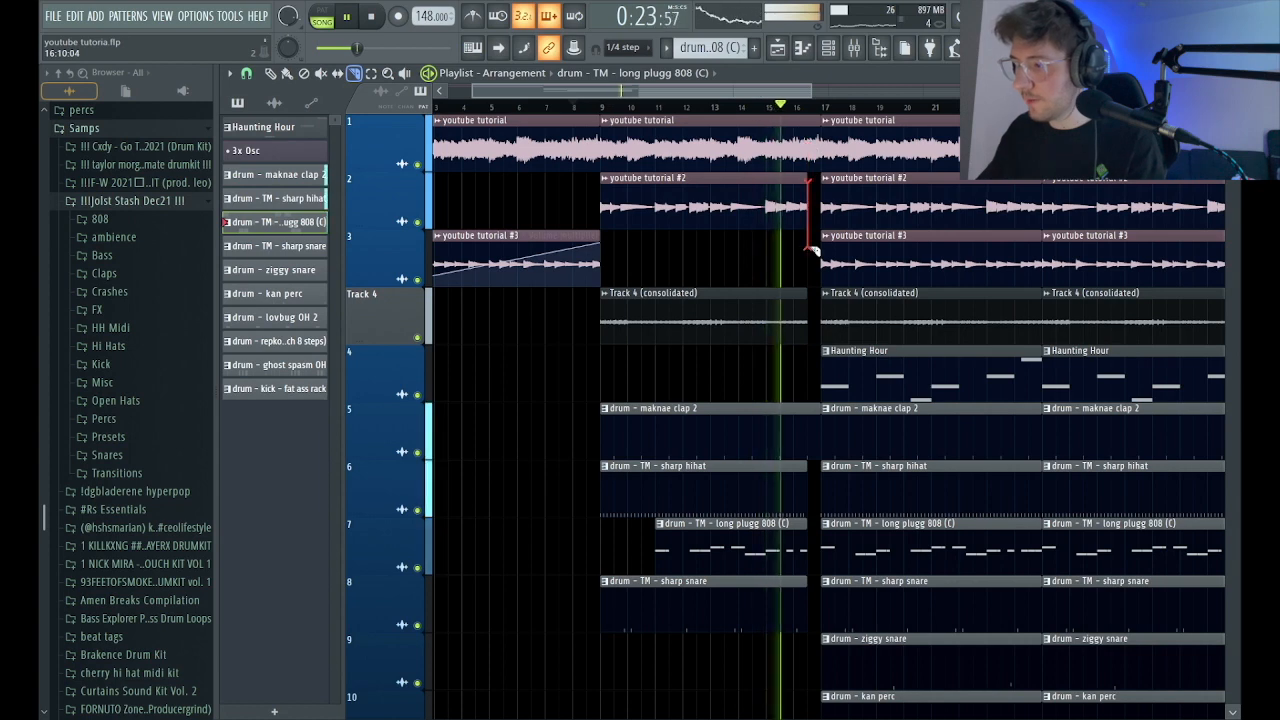
ctrl+right_click(728, 253)
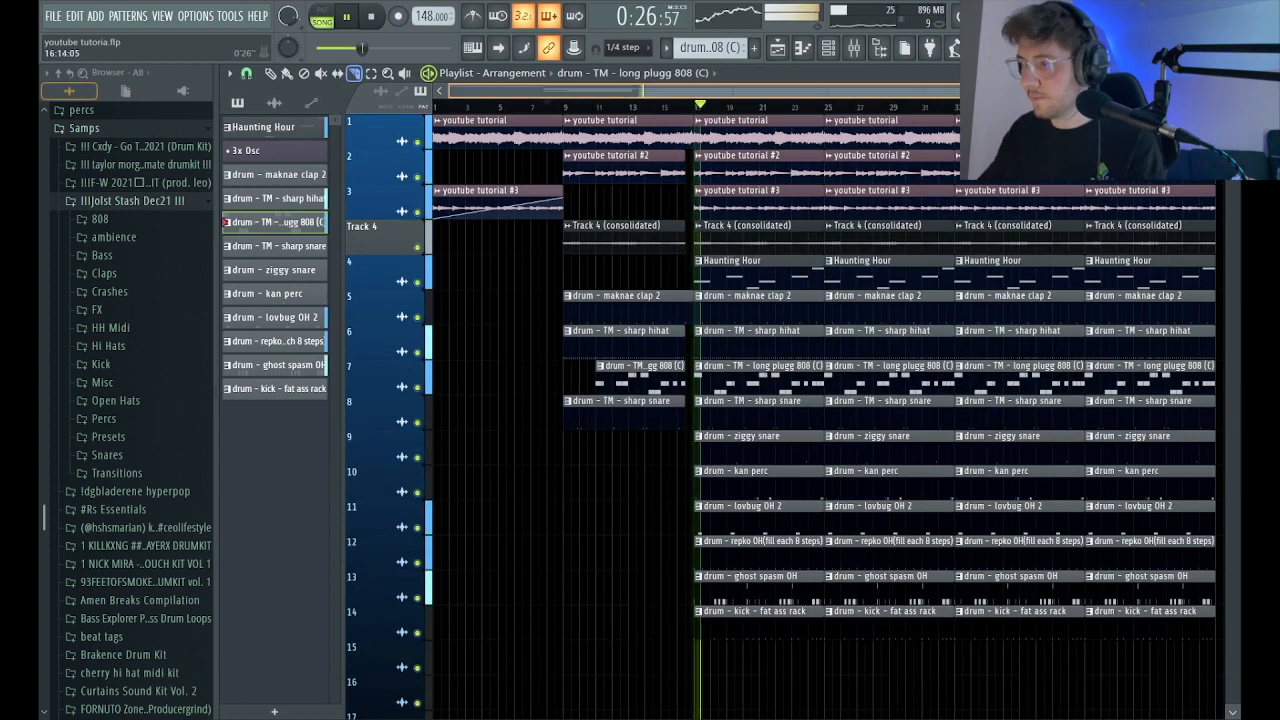
Check the drum channels' mixer track assignments in the channel rack while the arrangement plays.
drag(1027, 91, 1210, 91)
scroll(887, 364, down, 1)
scroll(1040, 376, up, 1)
key(d)
click(834, 57)
click(834, 57)
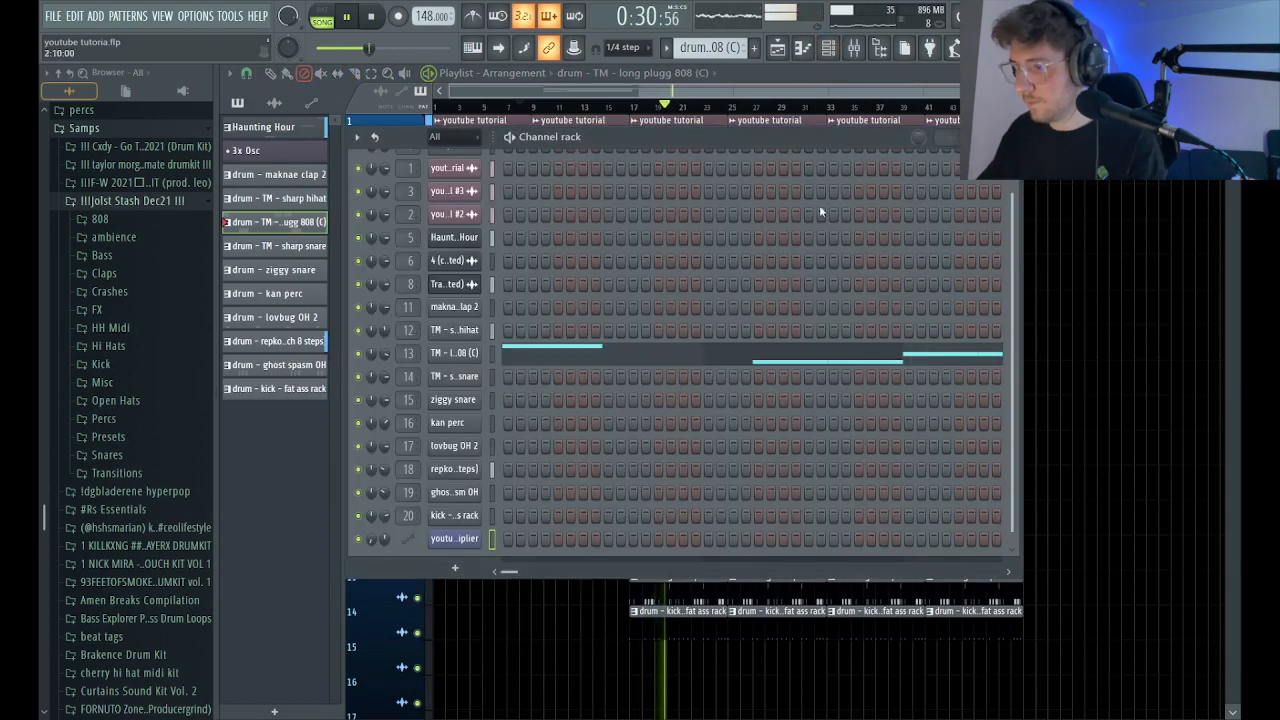
scroll(595, 290, up, 1)
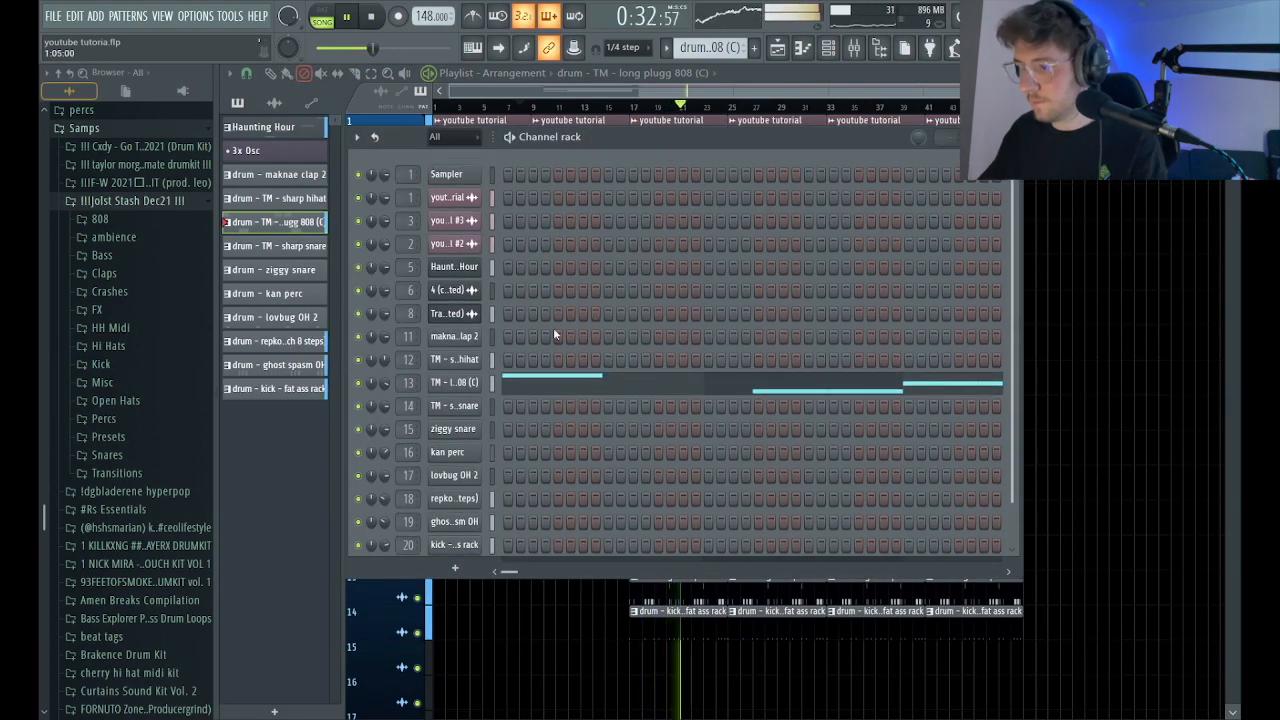
click(1008, 137)
Lower the volume of mixer tracks 19 and 18 slightly and return to the playlist.
click(853, 49)
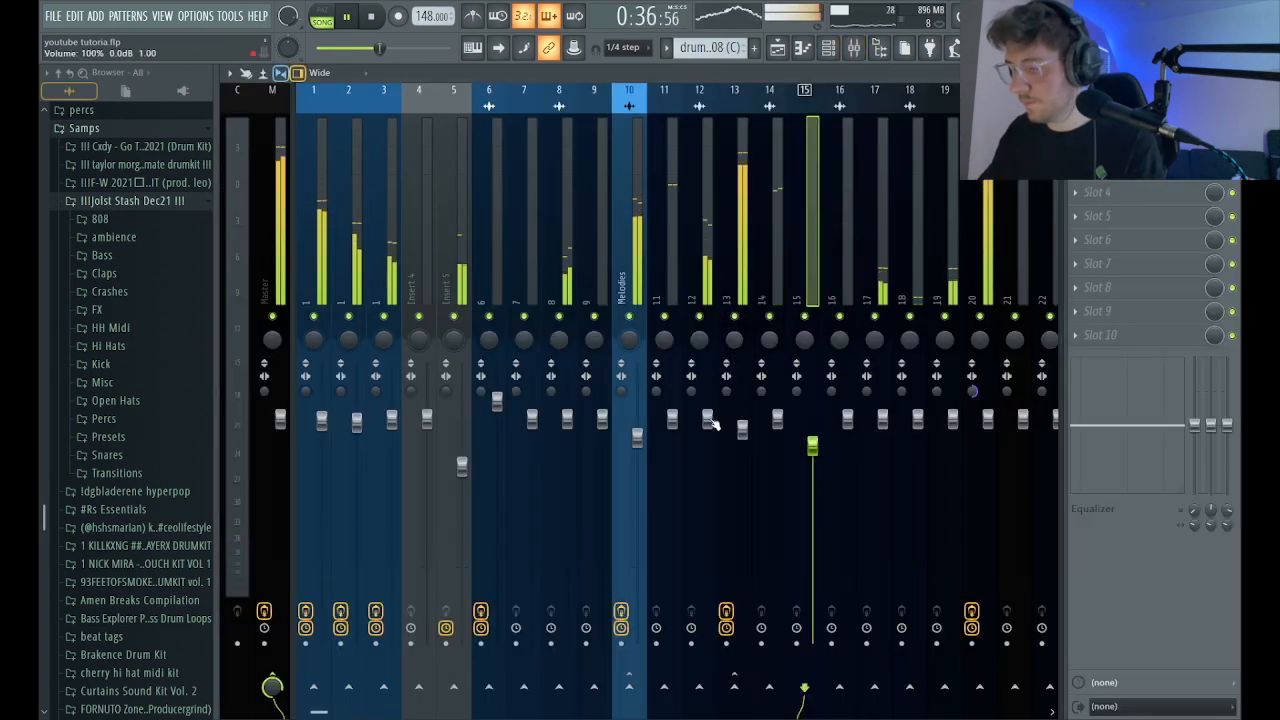
click(955, 368)
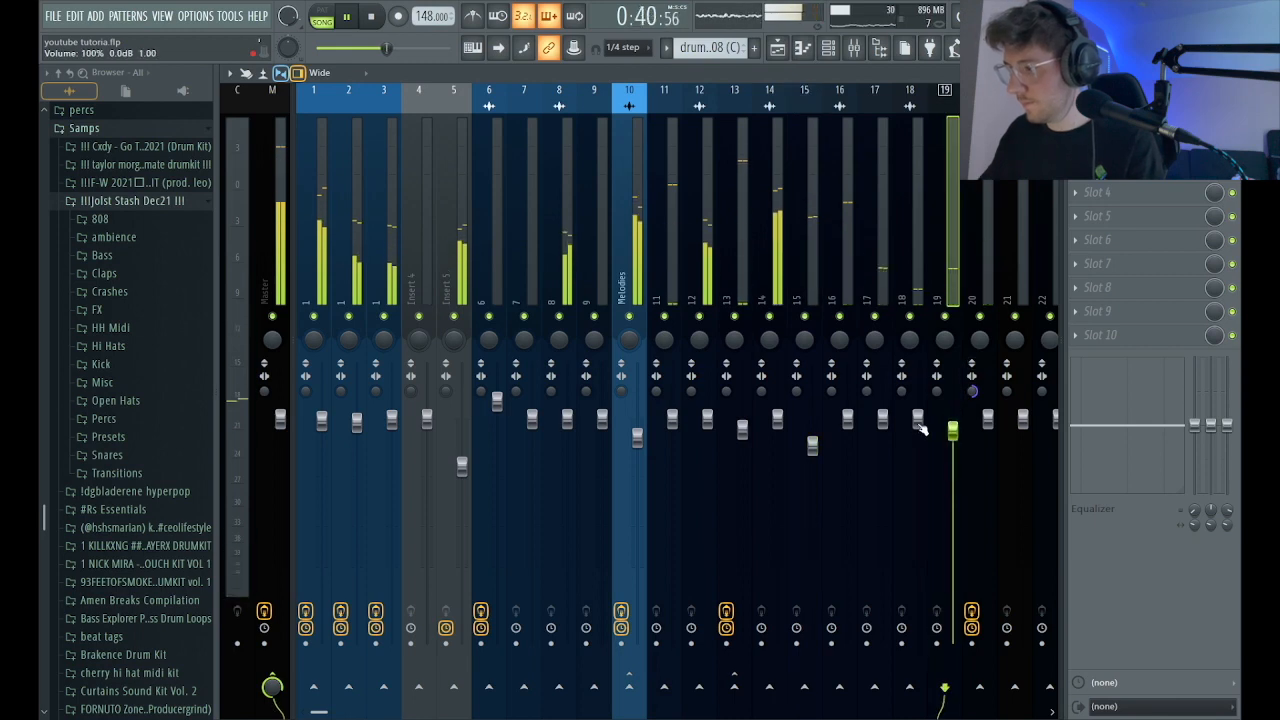
key(F5)
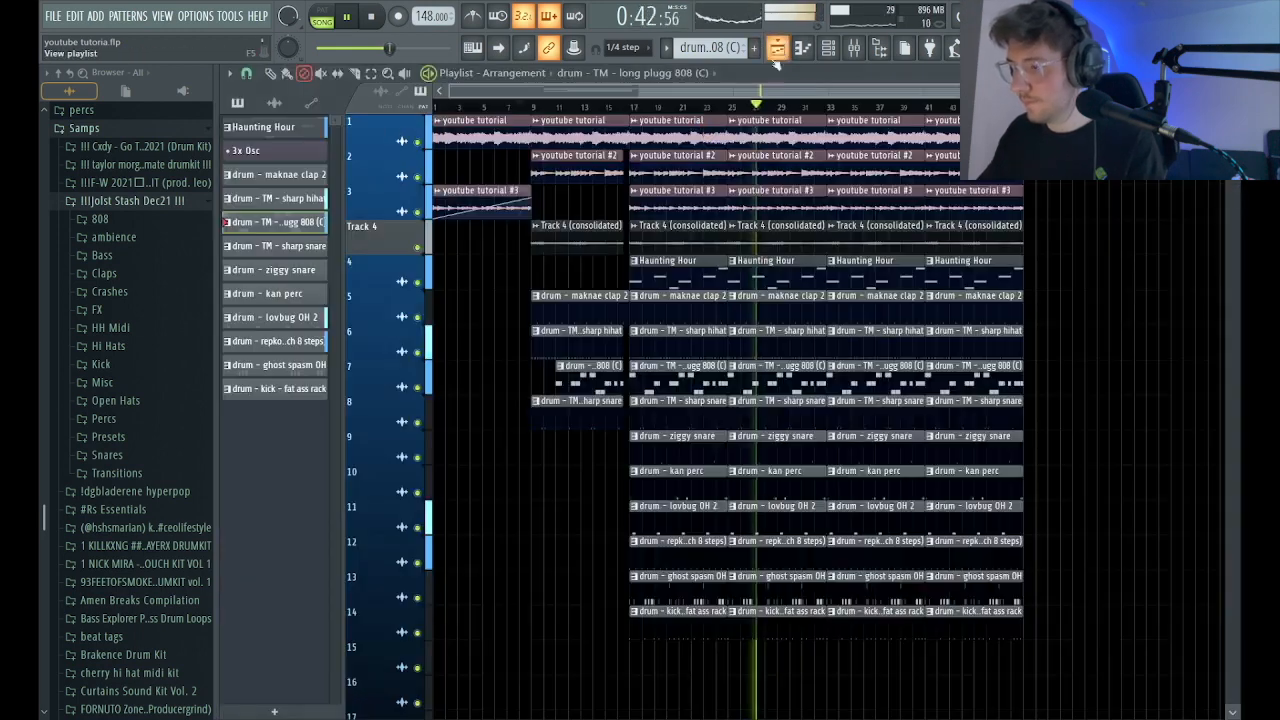
key(space)
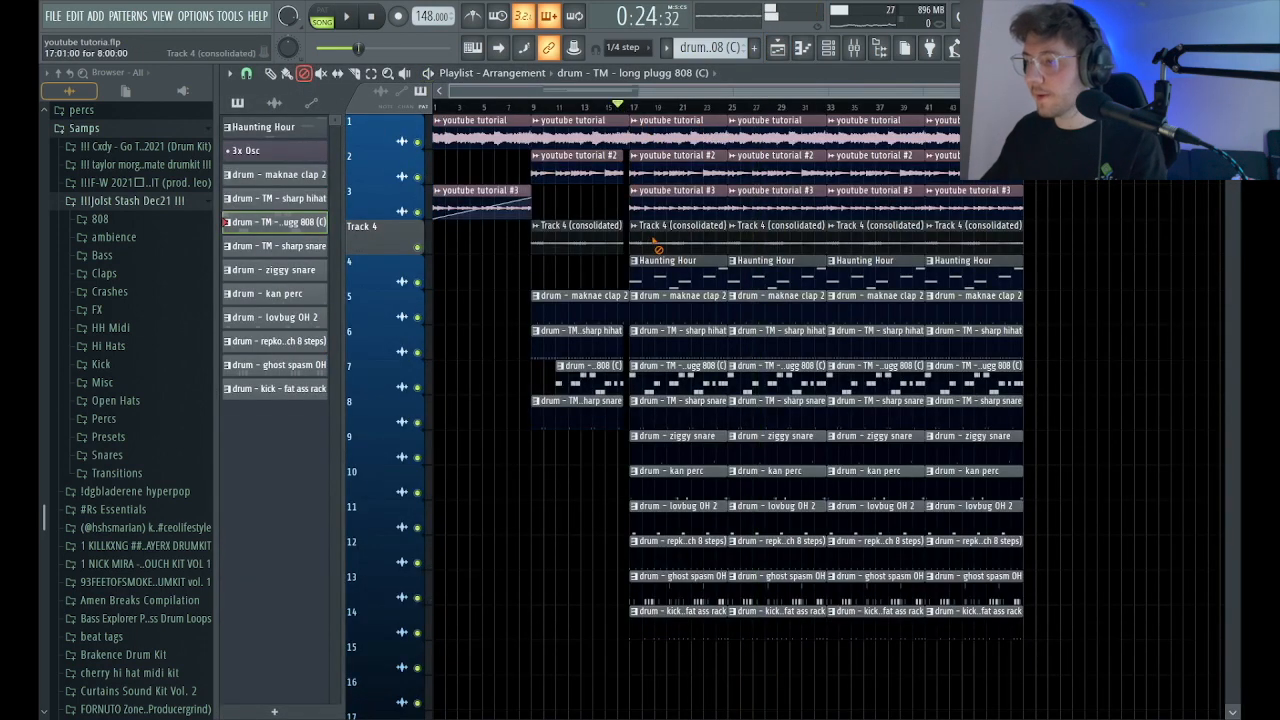
key(space)
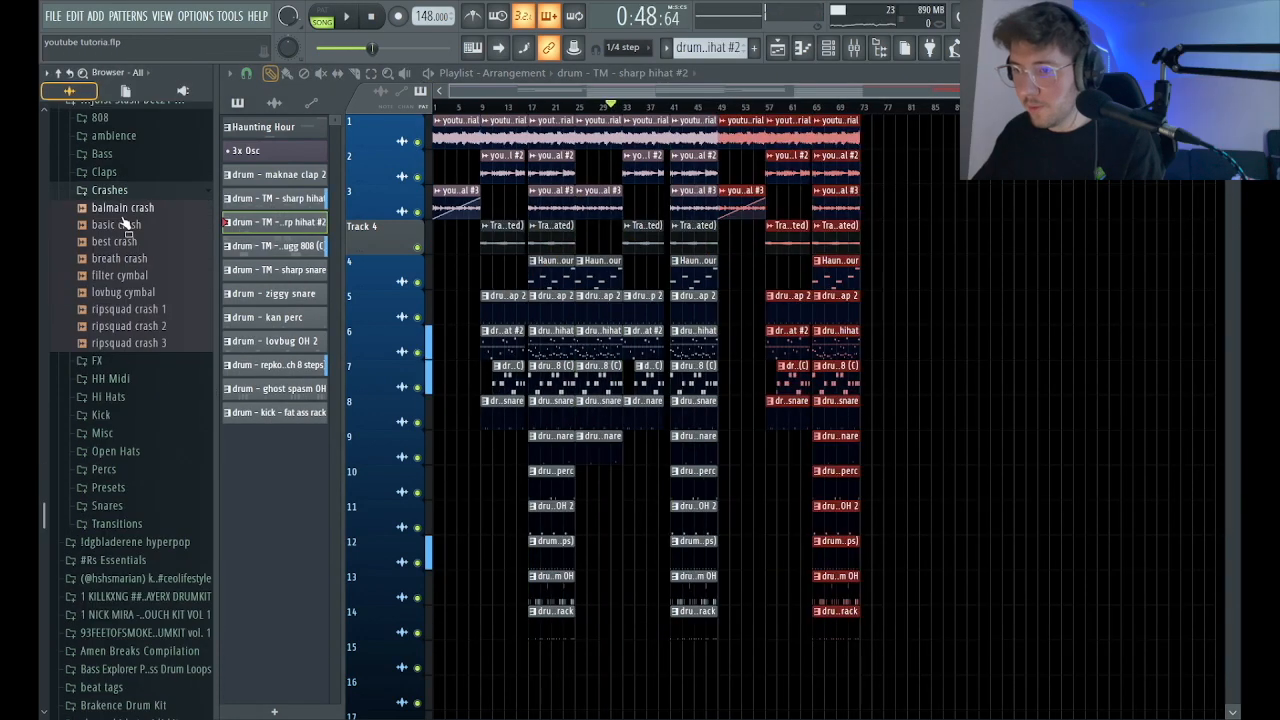
Place TM - the crash from the Open Hats + Crashes folder on track 15 at bars 17, 41 and 65.
click(128, 191)
scroll(126, 240, up, 8)
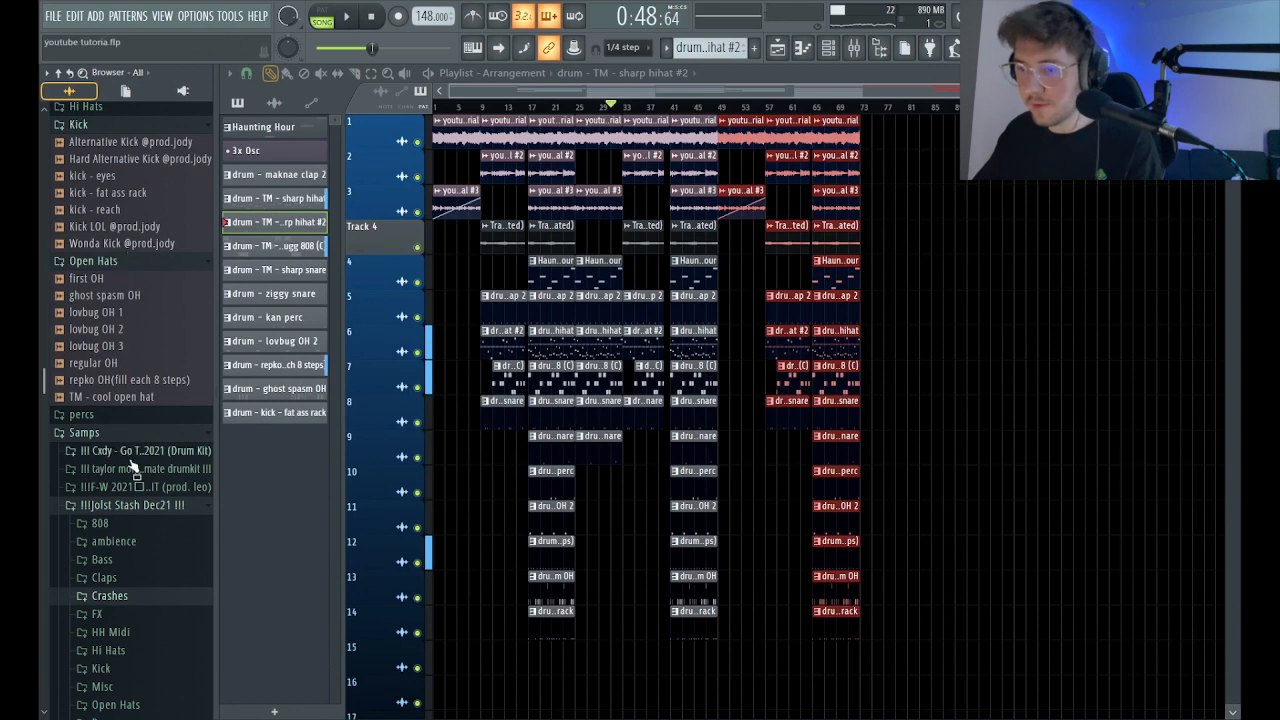
click(144, 472)
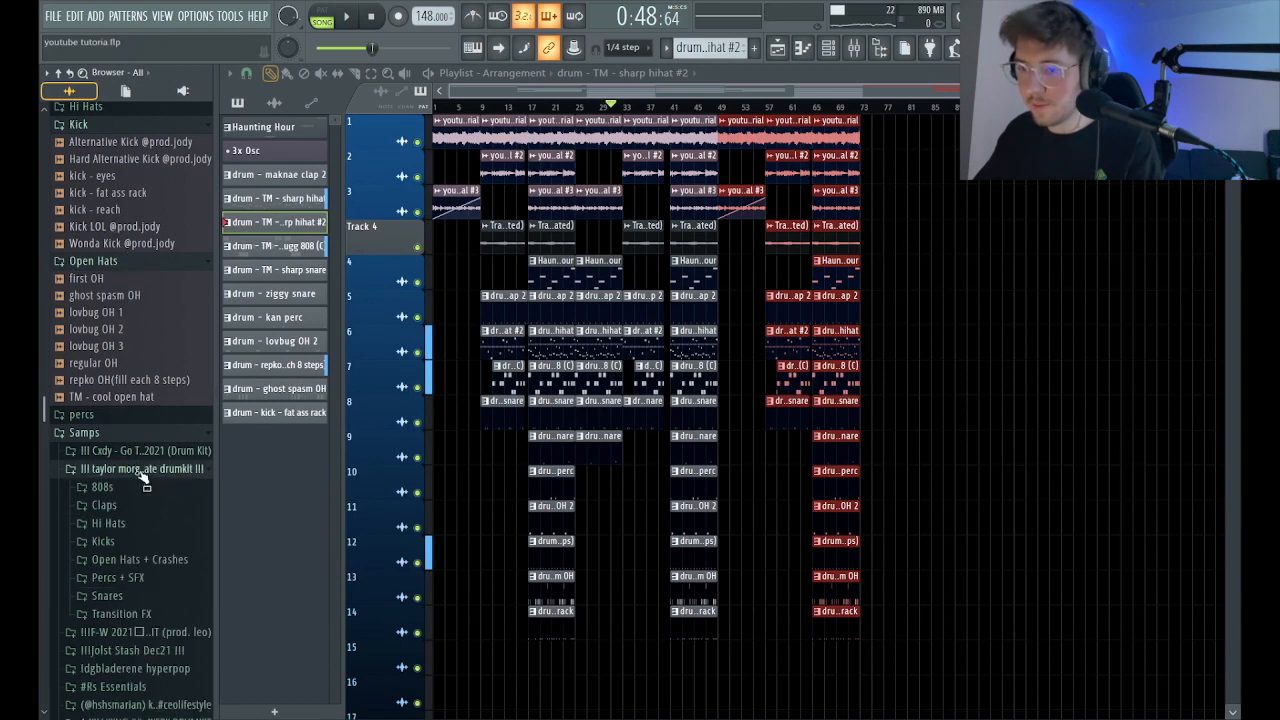
click(140, 561)
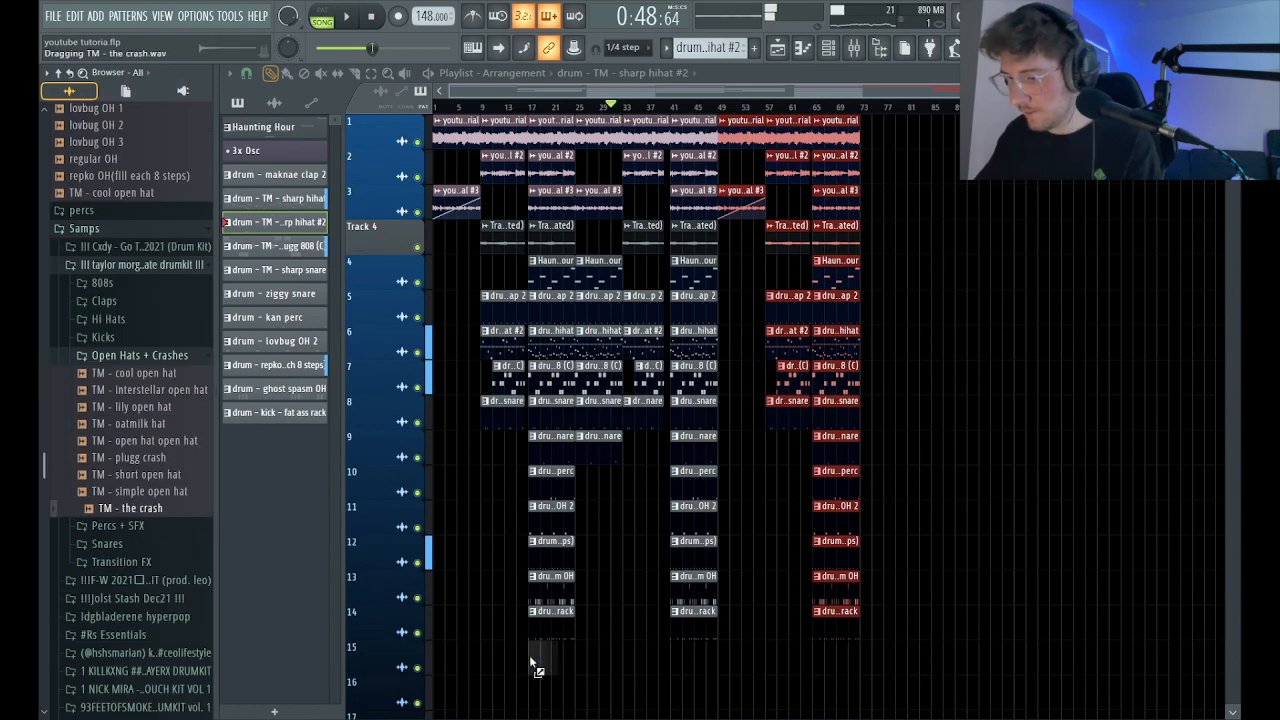
drag(530, 662, 532, 663)
click(671, 666)
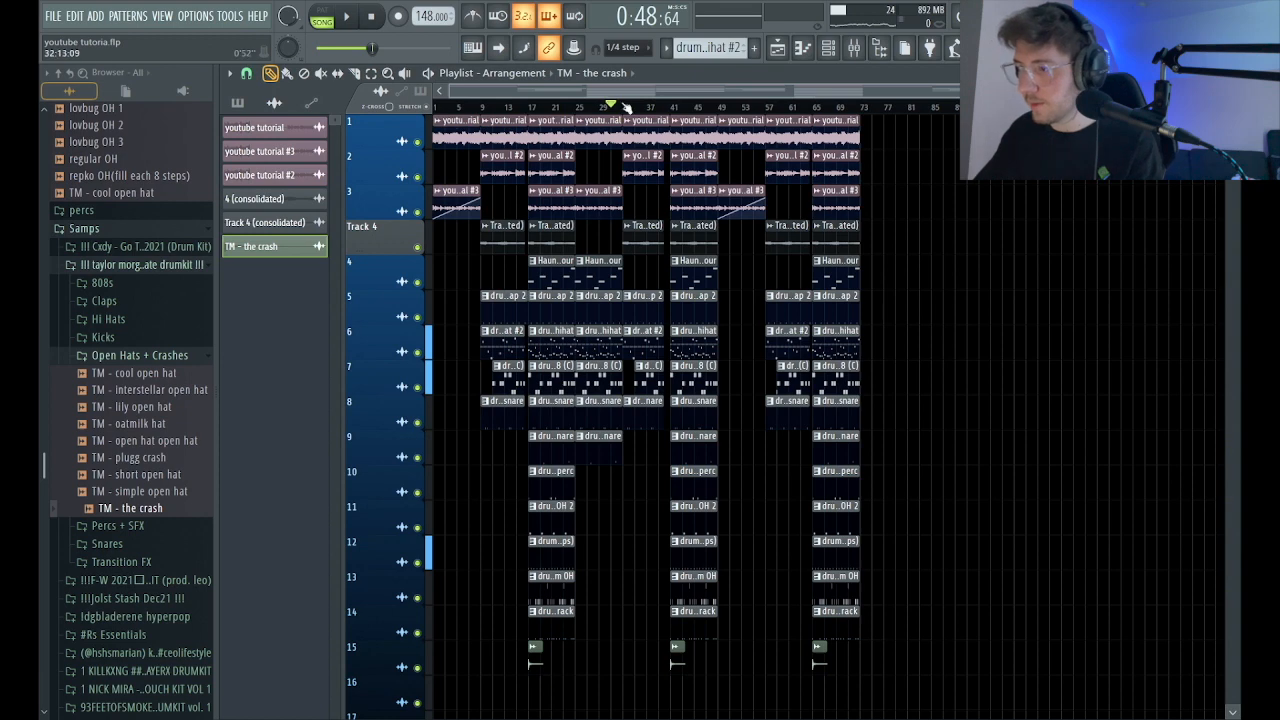
Play the arrangement from just before bar 17 and lower the TM - the crash channel's volume to about 46%.
key(space)
click(521, 106)
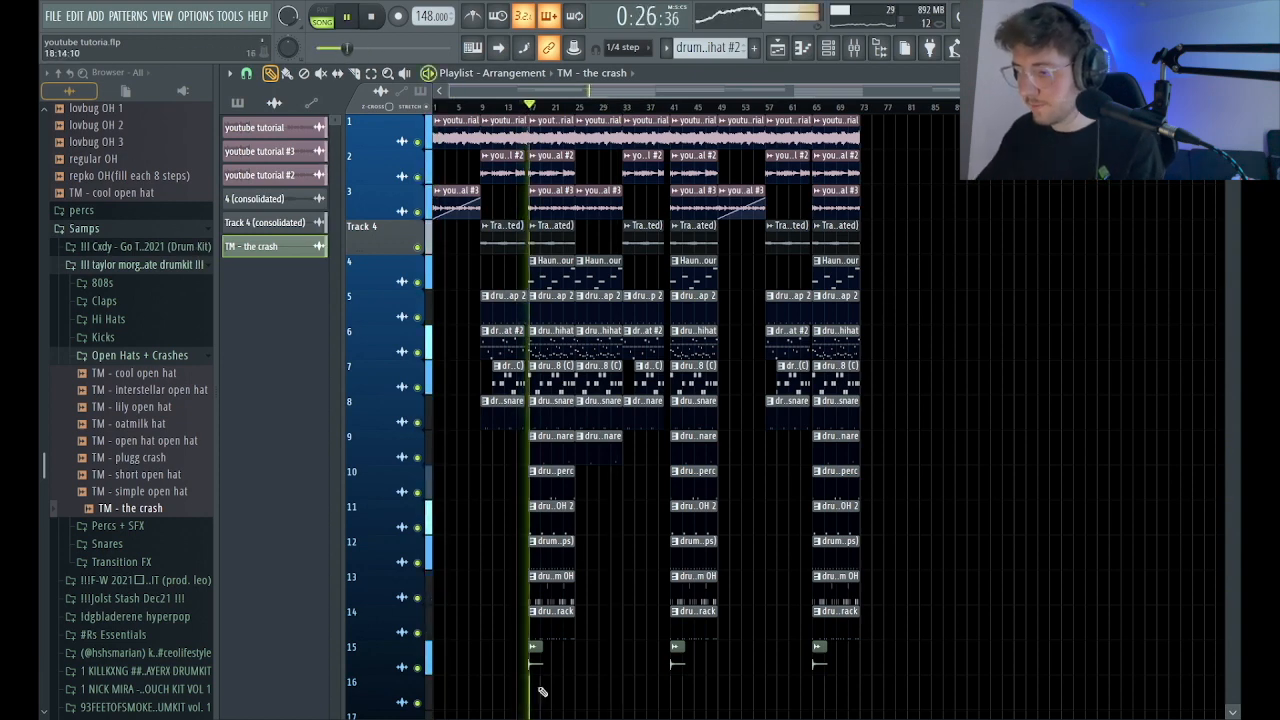
double_click(535, 660)
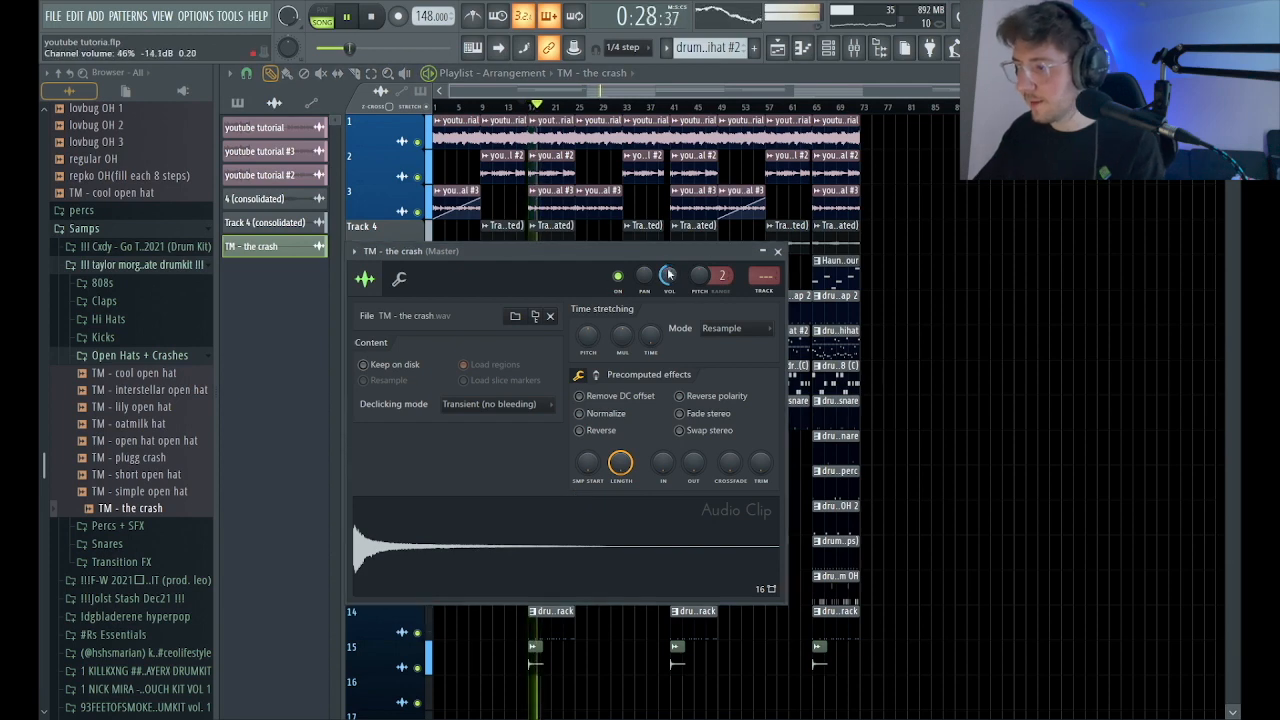
click(779, 253)
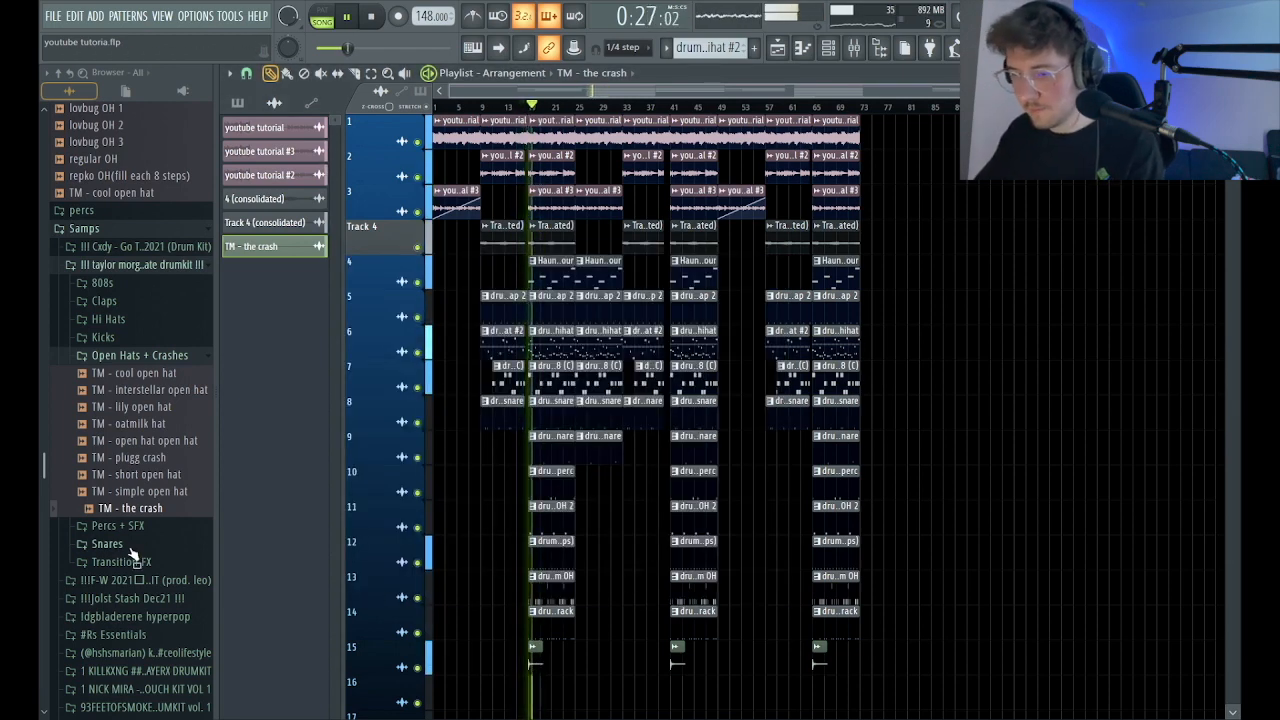
Lower the volume of mixer track 12 slightly during playback and return to the playlist.
click(140, 356)
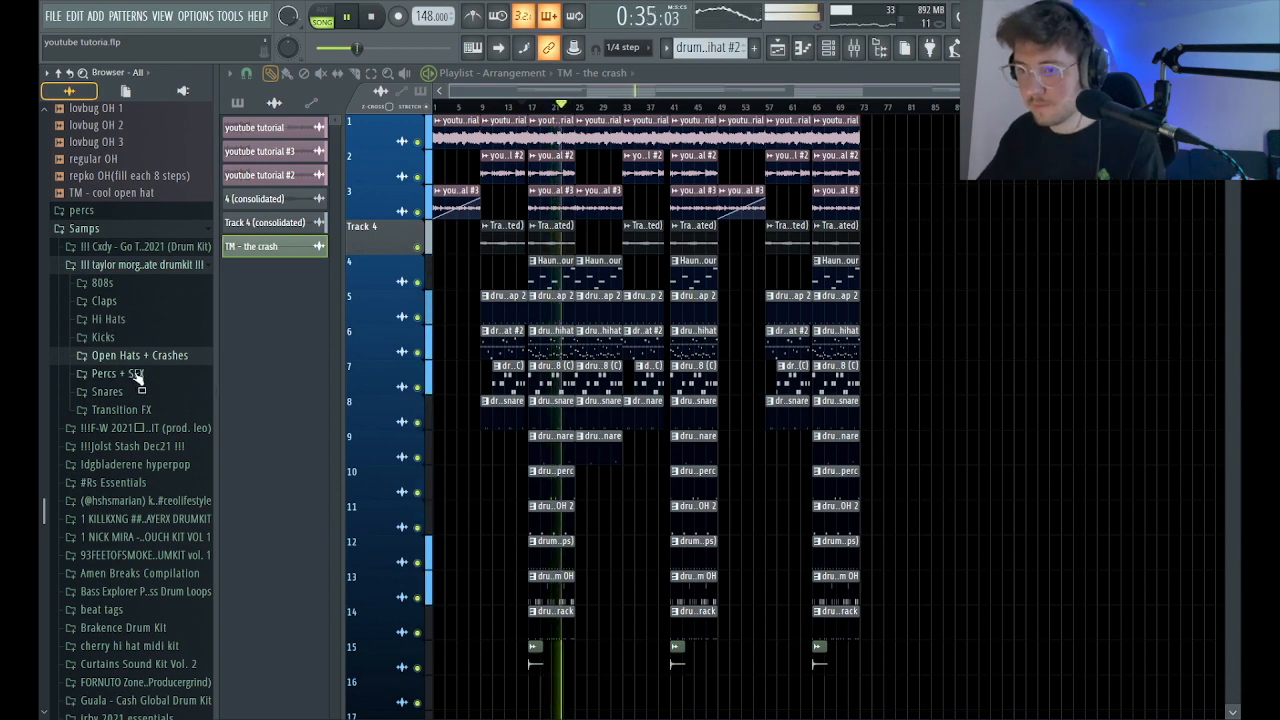
key(F9)
key(space)
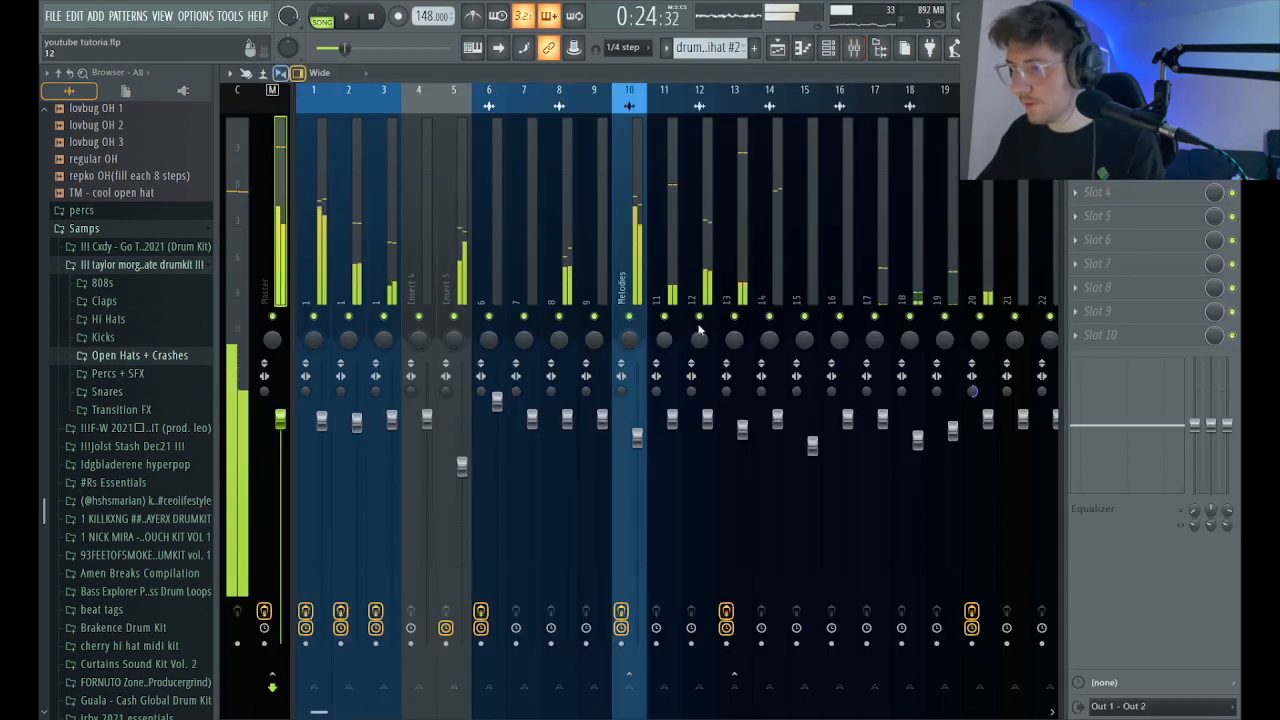
key(space)
click(707, 422)
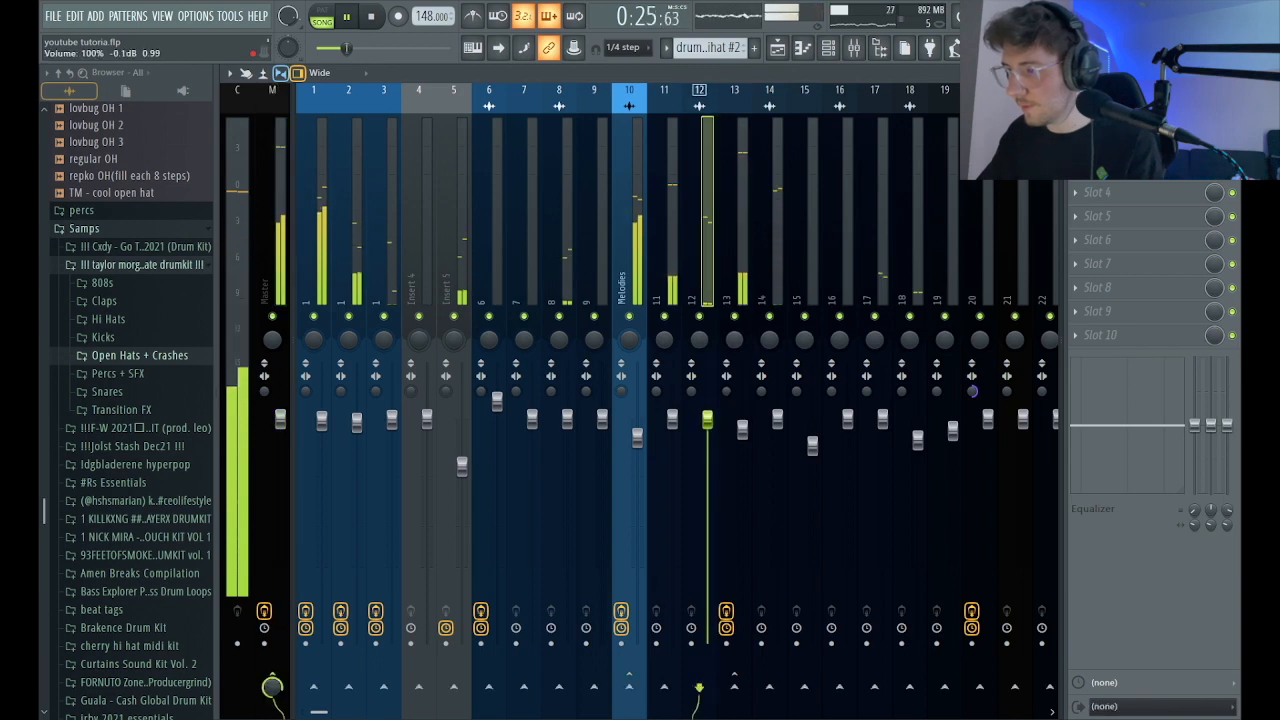
click(777, 50)
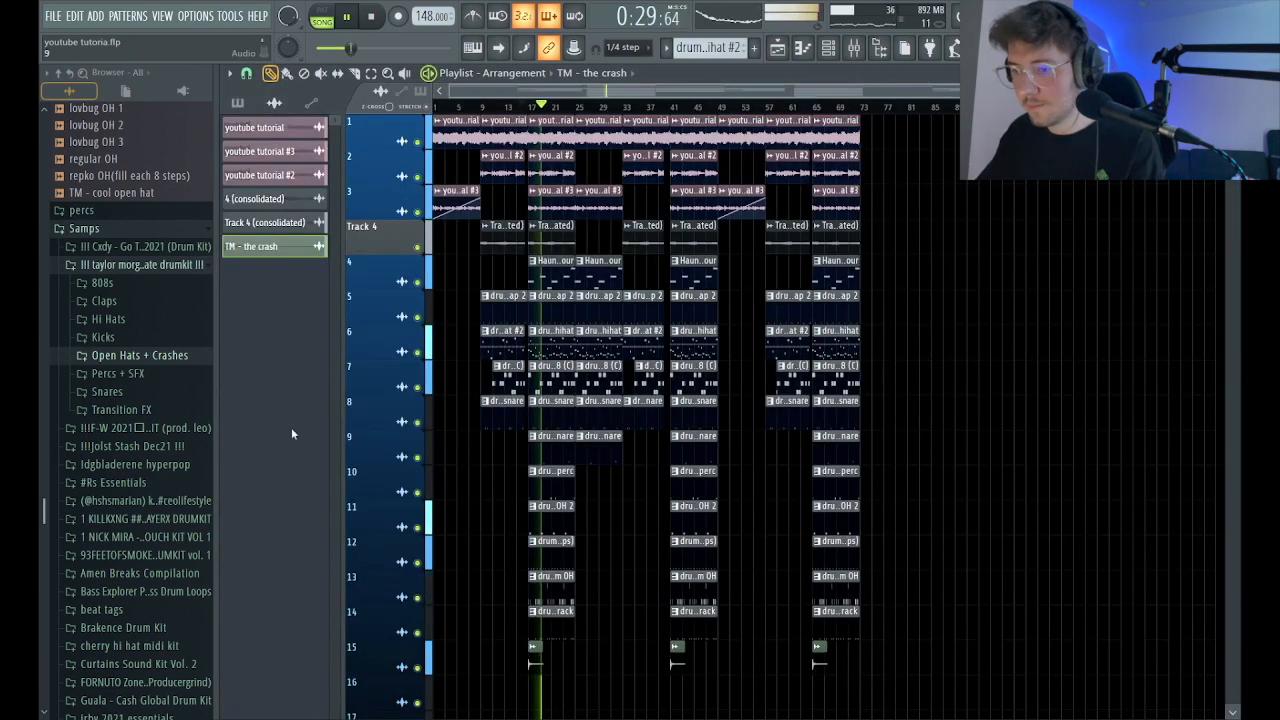
Preview samples in the Transition FX folder and place TM - white noise downfall on track 16 at bar 9.
click(112, 409)
key(space)
click(143, 512)
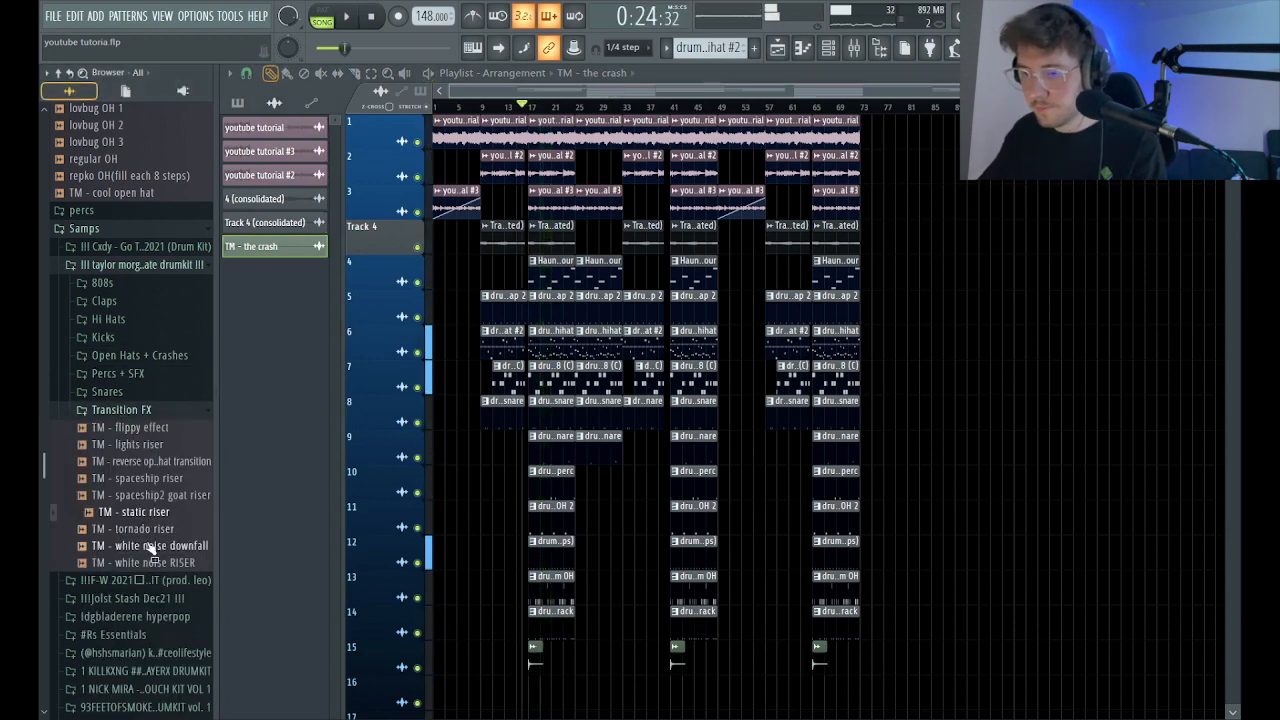
drag(487, 470, 482, 630)
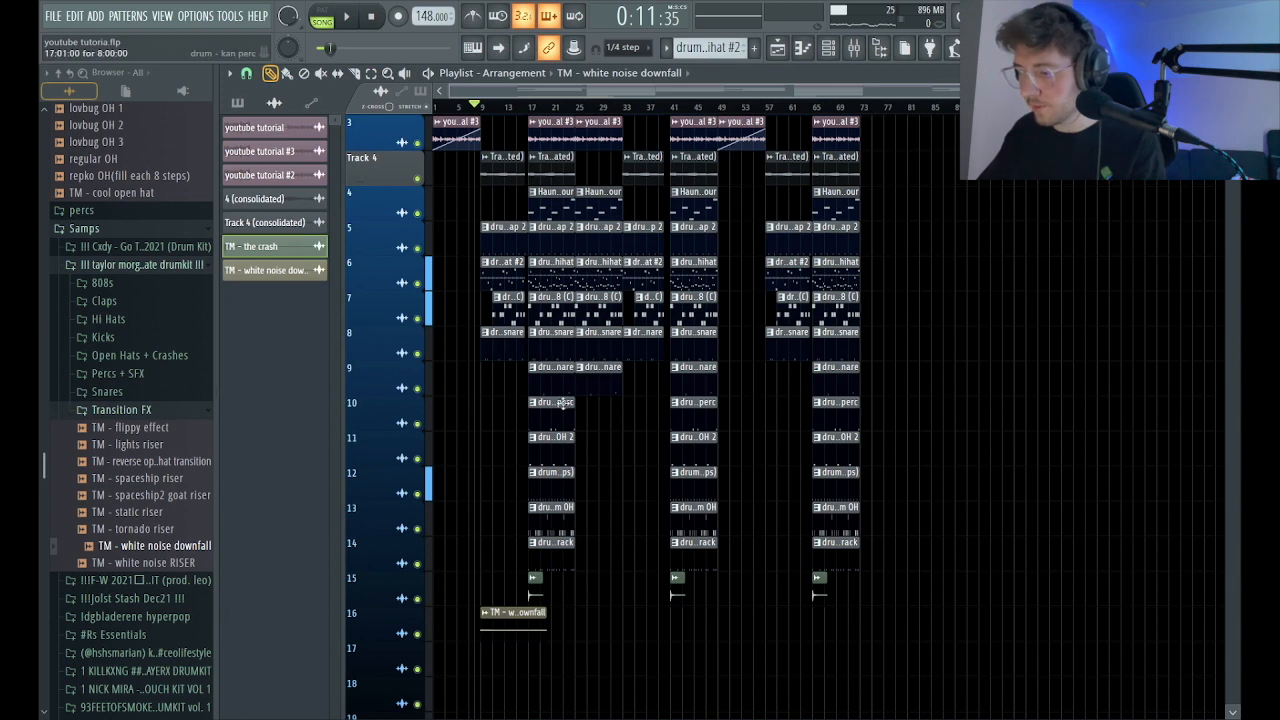
Lower the TM - white noise downfall channel's volume and add a copy of its clip on track 16 at bar 57.
key(space)
double_click(486, 613)
drag(689, 295, 689, 325)
click(797, 272)
drag(500, 613, 785, 617)
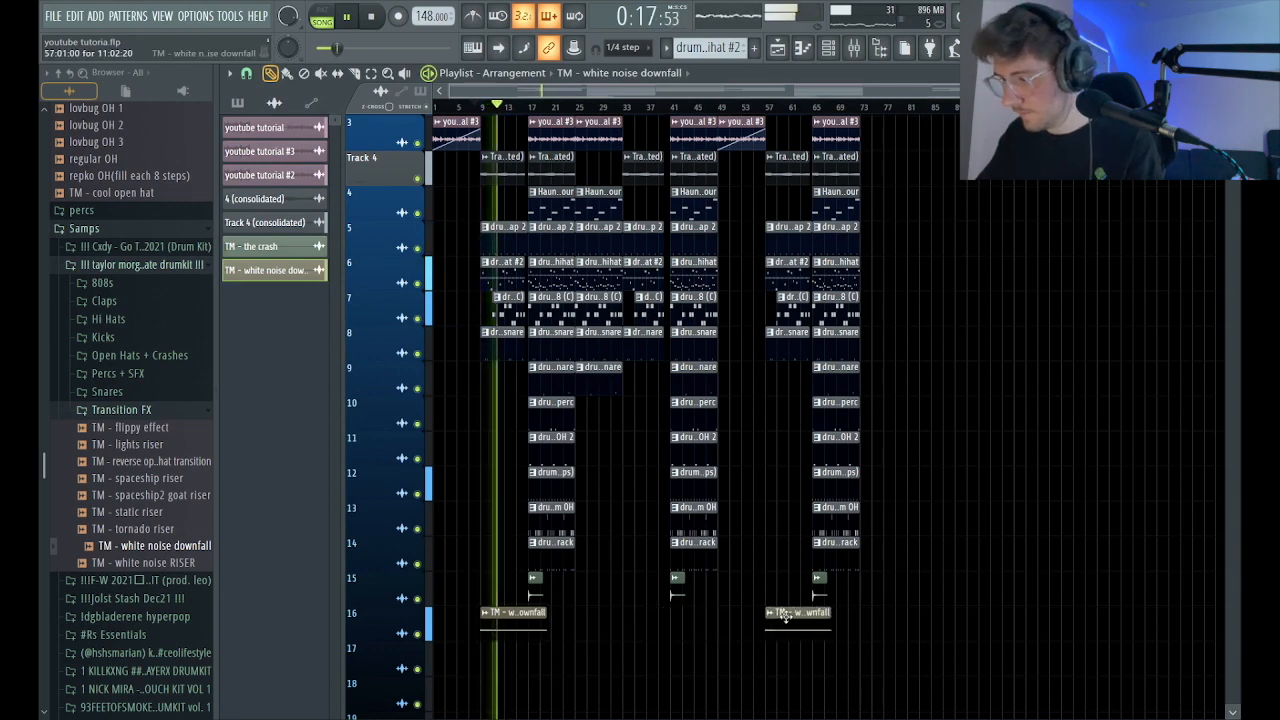
Open the Transitions folder of the !!!Jolst Stash Dec21 !!! kit in the sample browser.
click(128, 409)
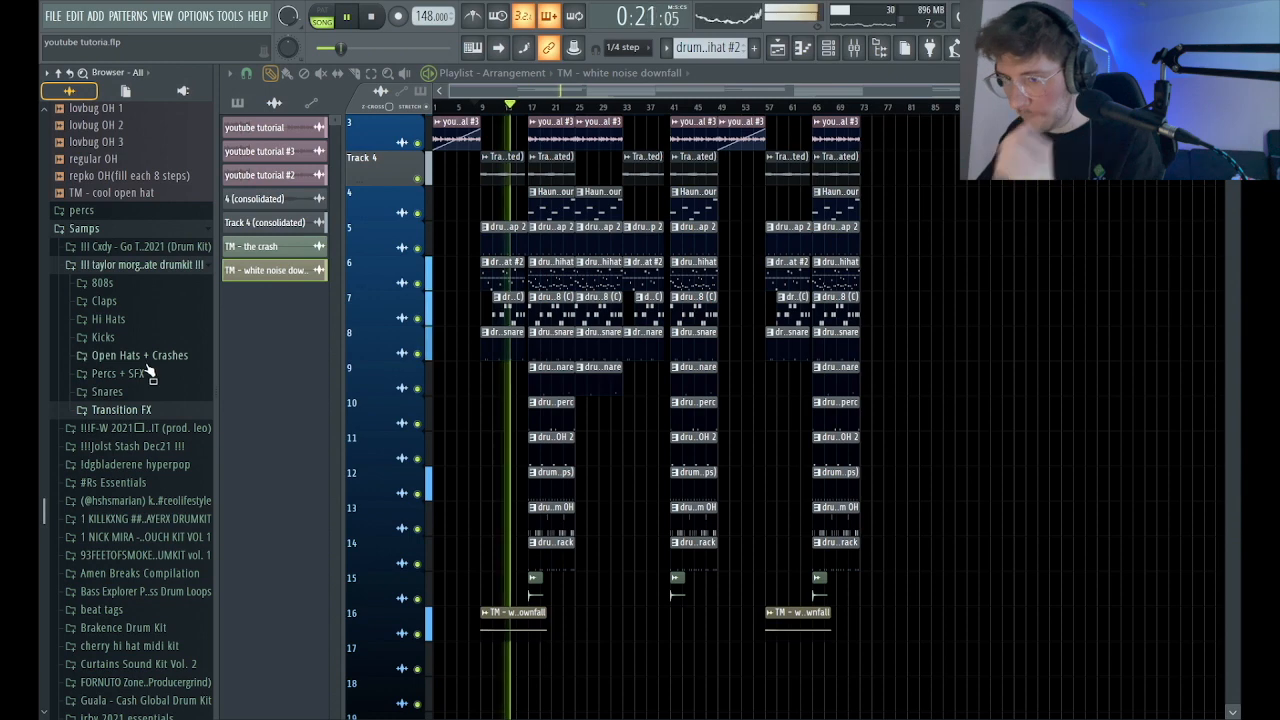
click(130, 373)
click(130, 373)
scroll(130, 373, down, 2)
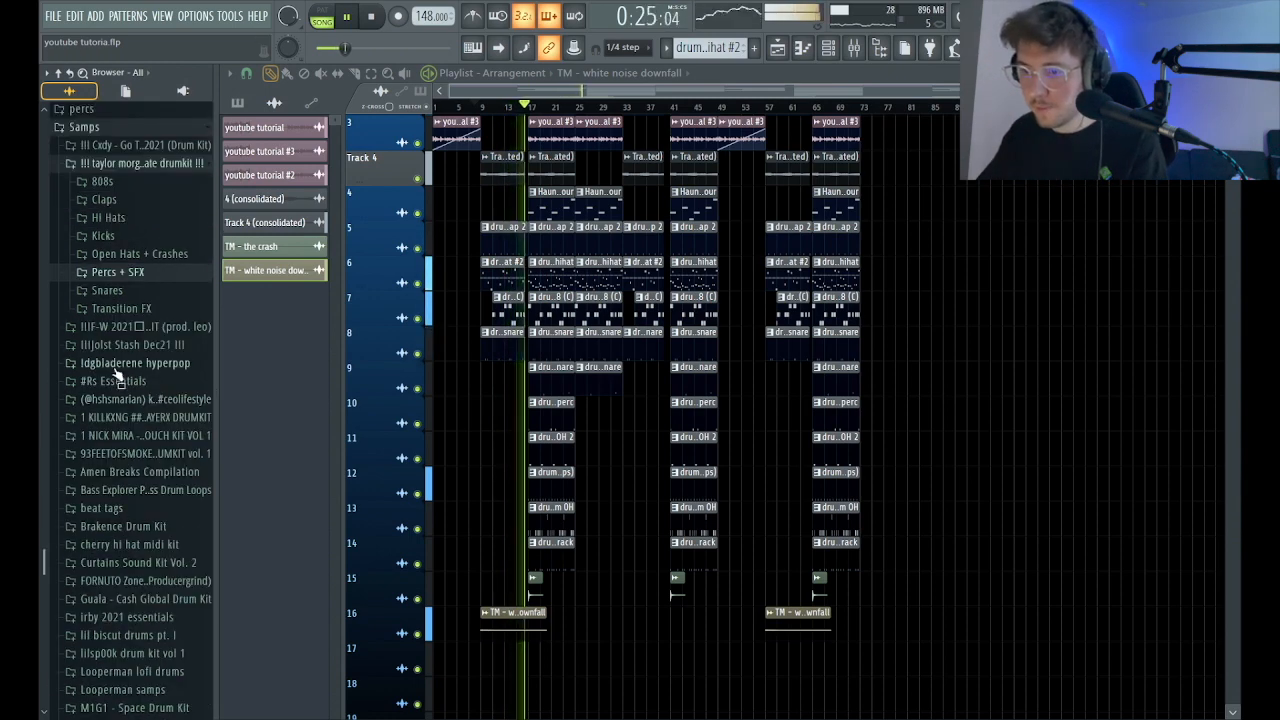
click(132, 345)
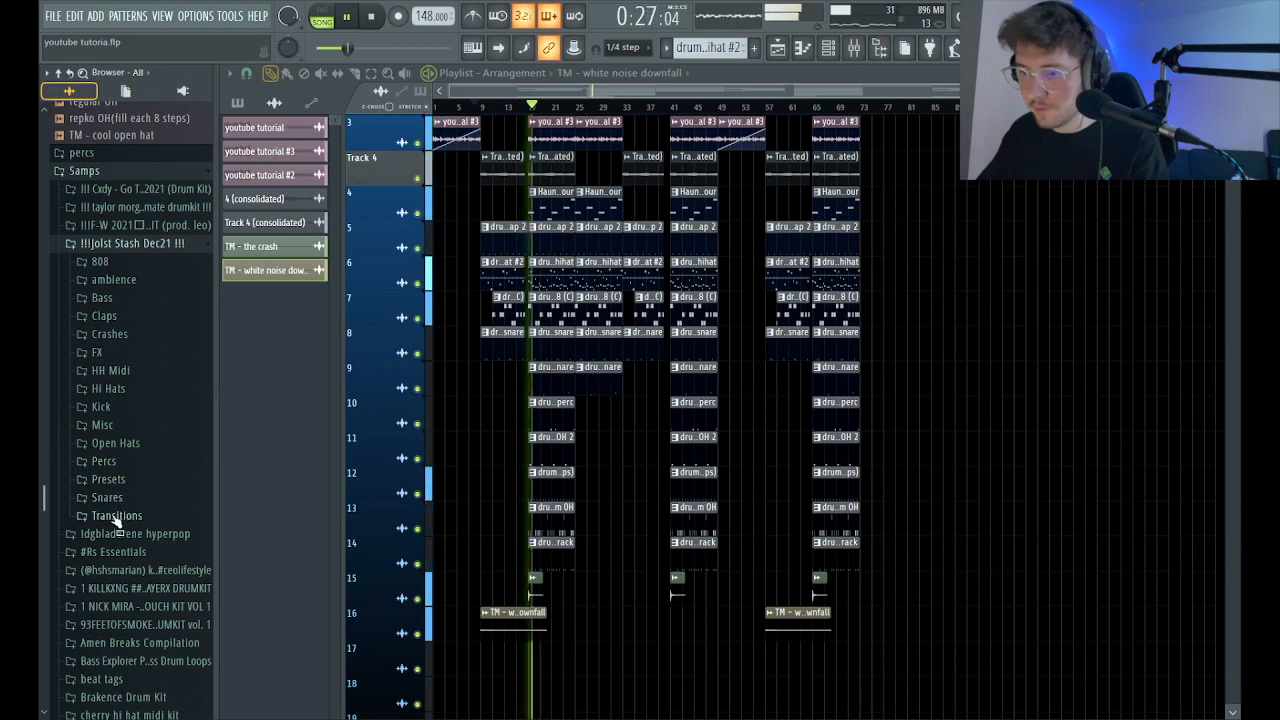
click(117, 515)
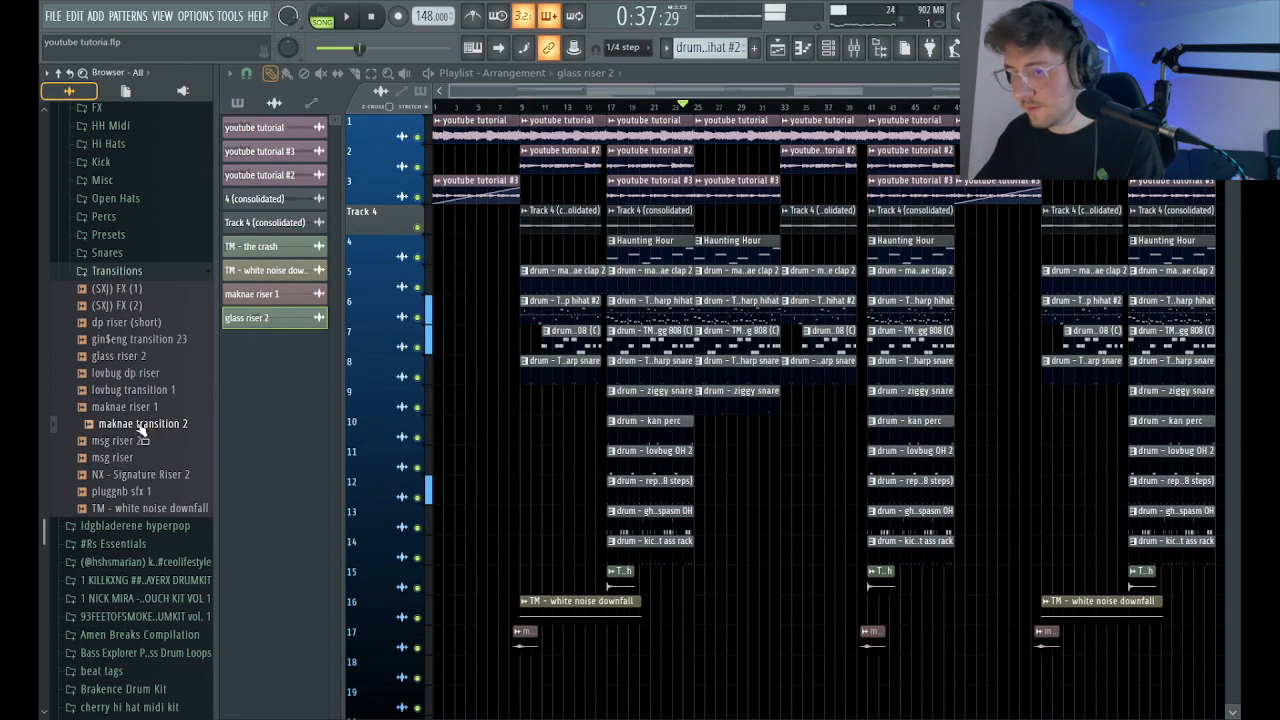
Place the maknae transition 2 sample on track 17 and align its peak with the start of bar 17.
drag(668, 645, 575, 640)
drag(715, 670, 526, 574)
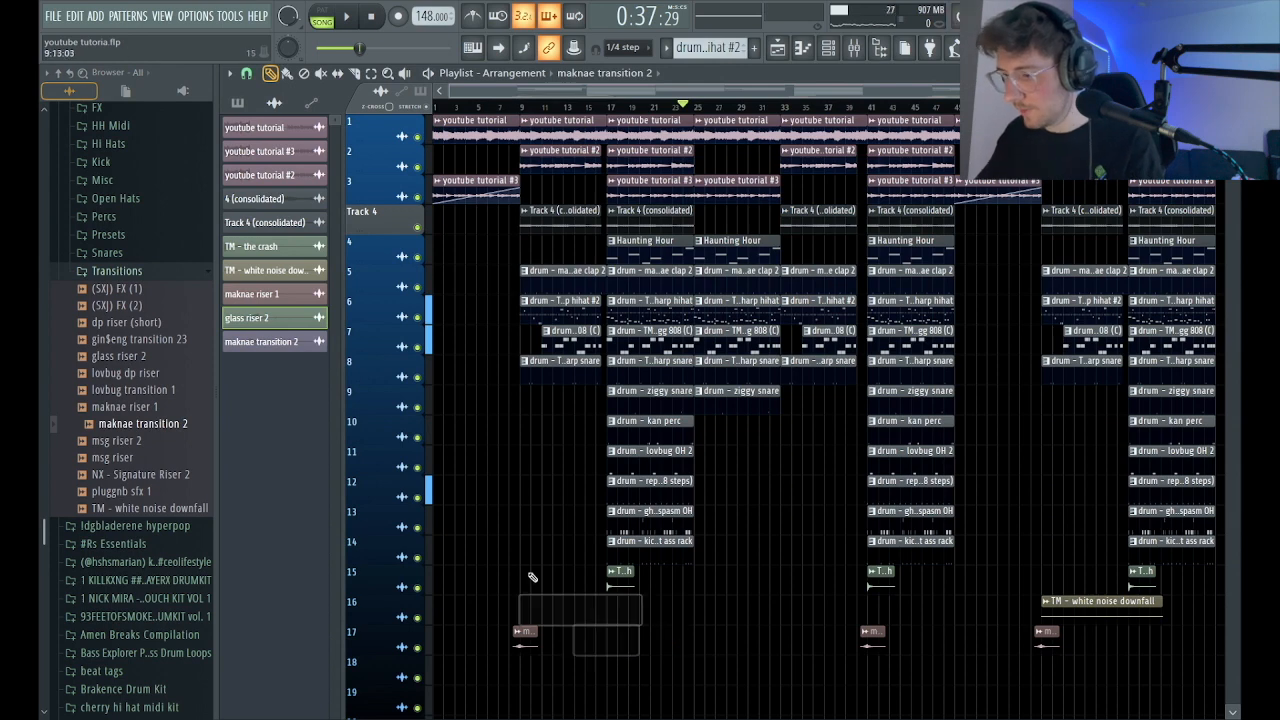
key(ctrl+z)
drag(684, 668, 526, 591)
drag(647, 414, 743, 437)
scroll(667, 432, up, 1)
scroll(675, 478, down, 1)
double_click(743, 435)
scroll(588, 197, down, 10)
Play the transition into bar 17 and add copies of the maknae transition 2 clip on track 17 leading into bars 49 and 65.
key(space)
click(699, 172)
click(591, 107)
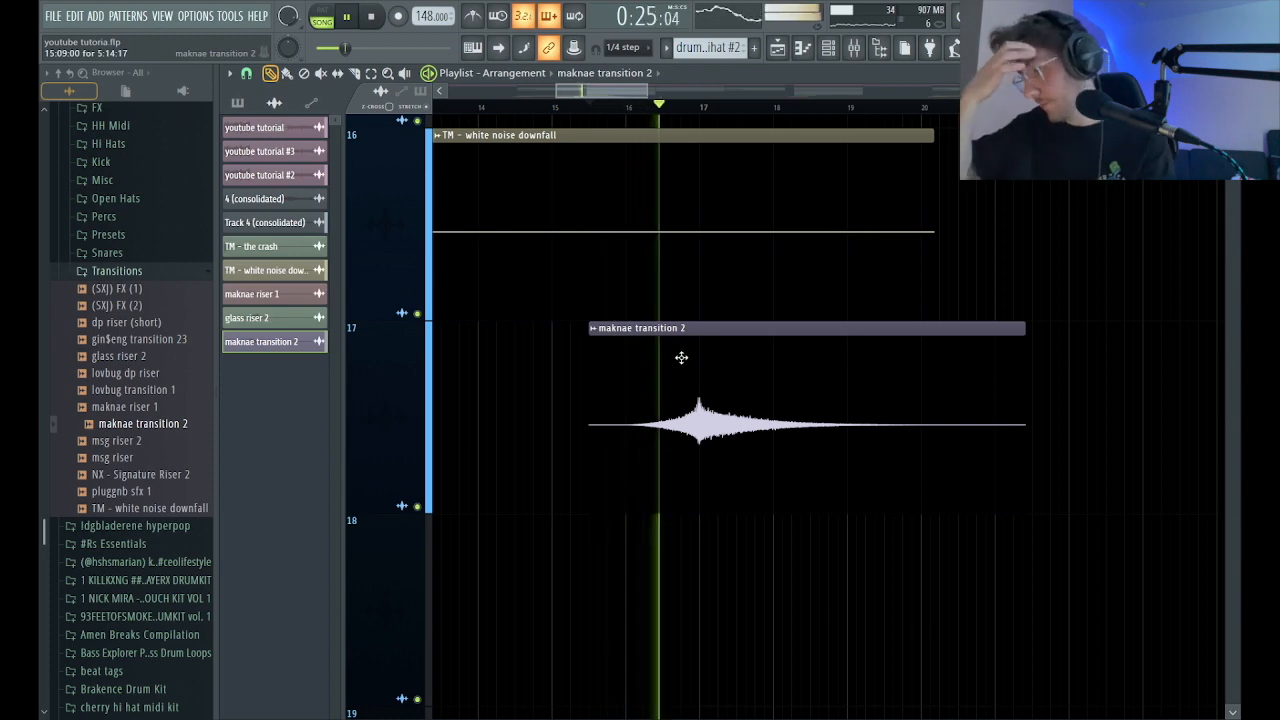
ctrl+right_click(661, 460)
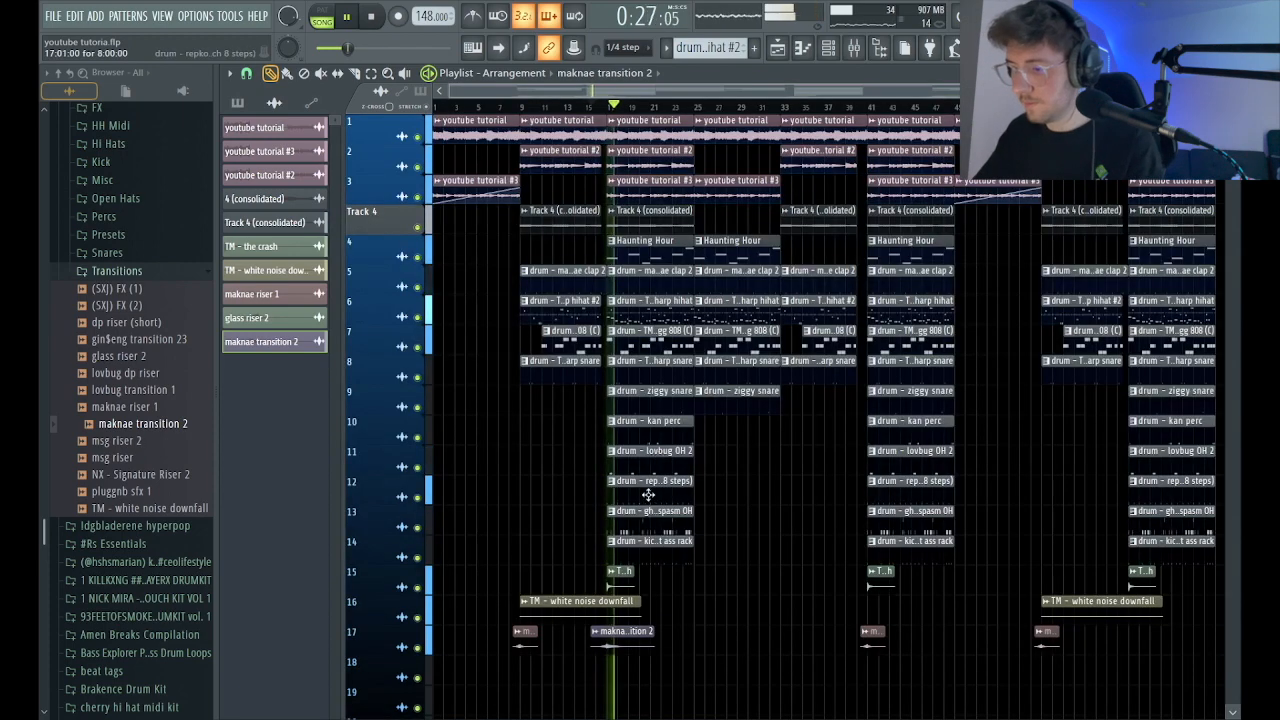
scroll(746, 624, down, 1)
shift+drag(610, 608, 1139, 610)
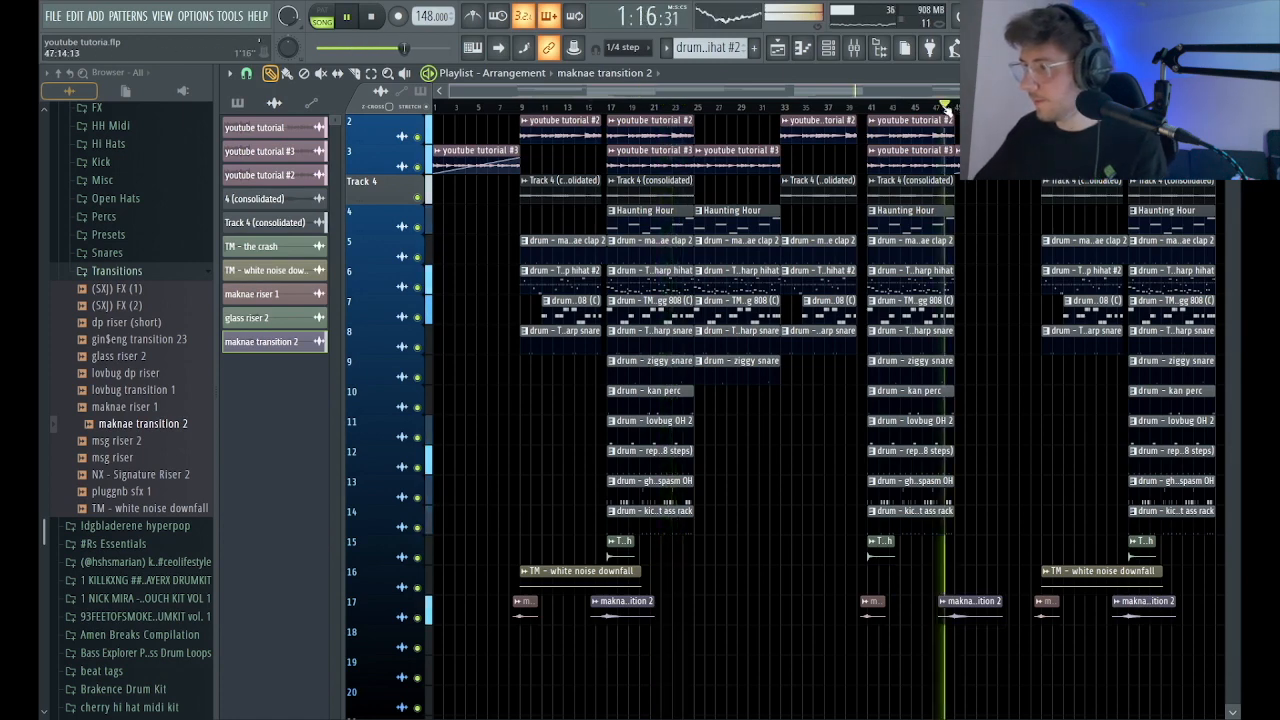
Duplicate the section from bars 25 to 33 at the end of the arrangement, starting at bar 73.
scroll(1025, 410, up, 1)
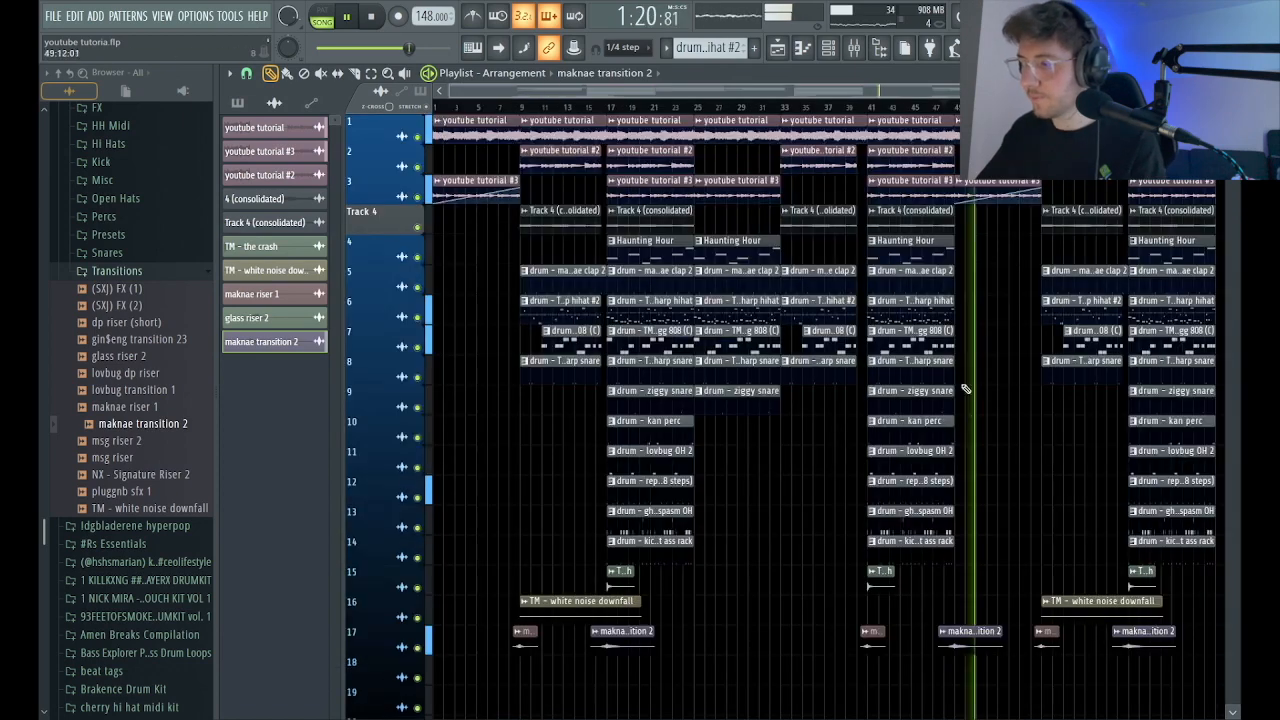
scroll(1020, 350, down, 2)
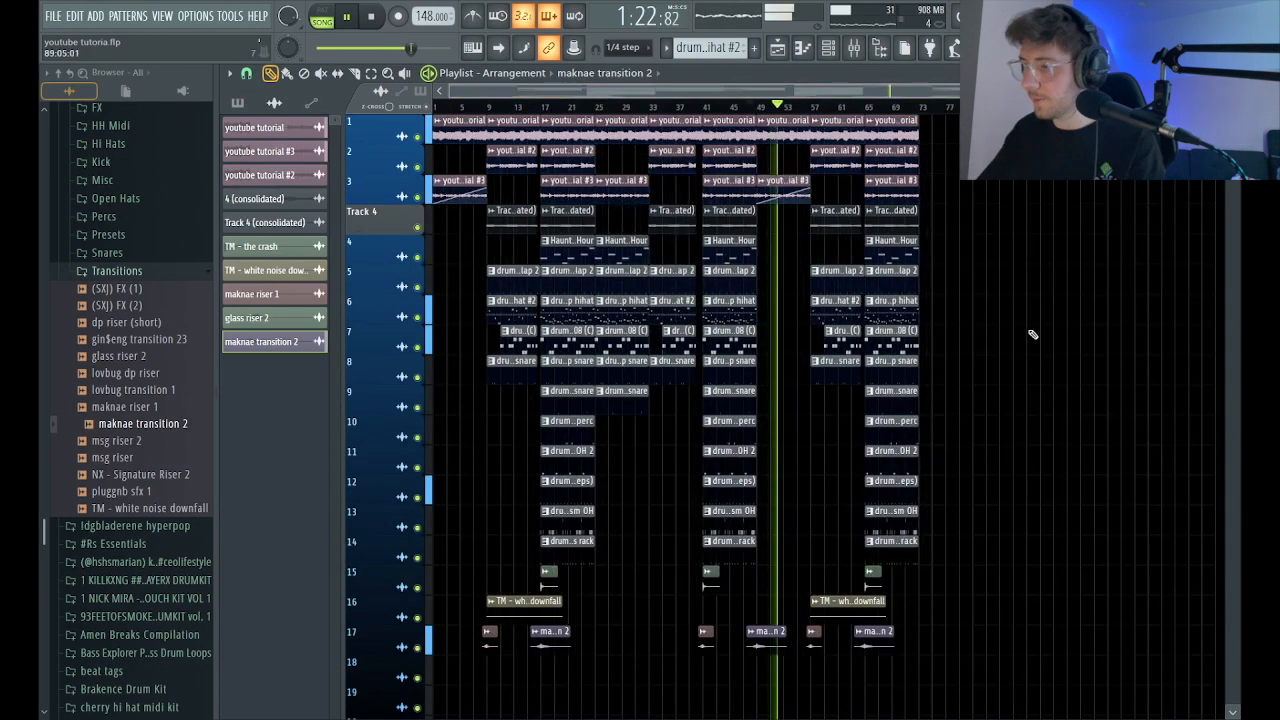
drag(628, 472, 970, 107)
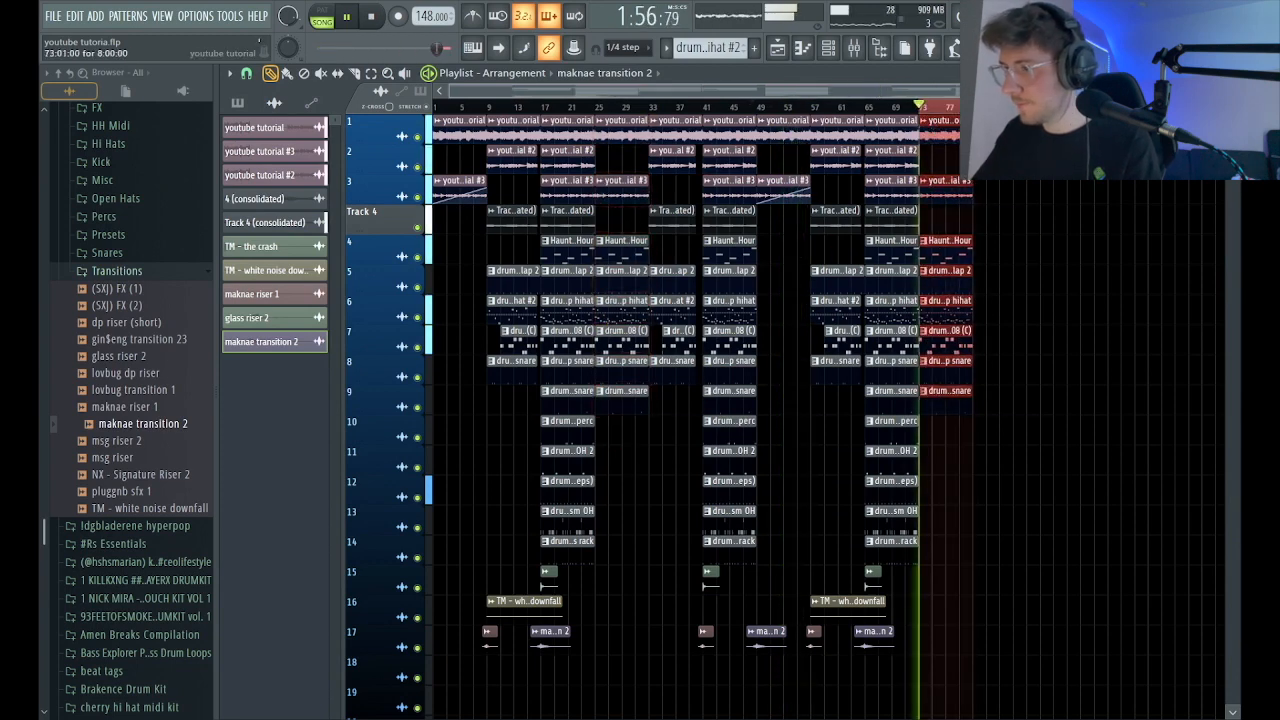
Create a master volume automation clip on track 15 from bar 73 to 81 and shape it into a fade-out to zero.
click(855, 48)
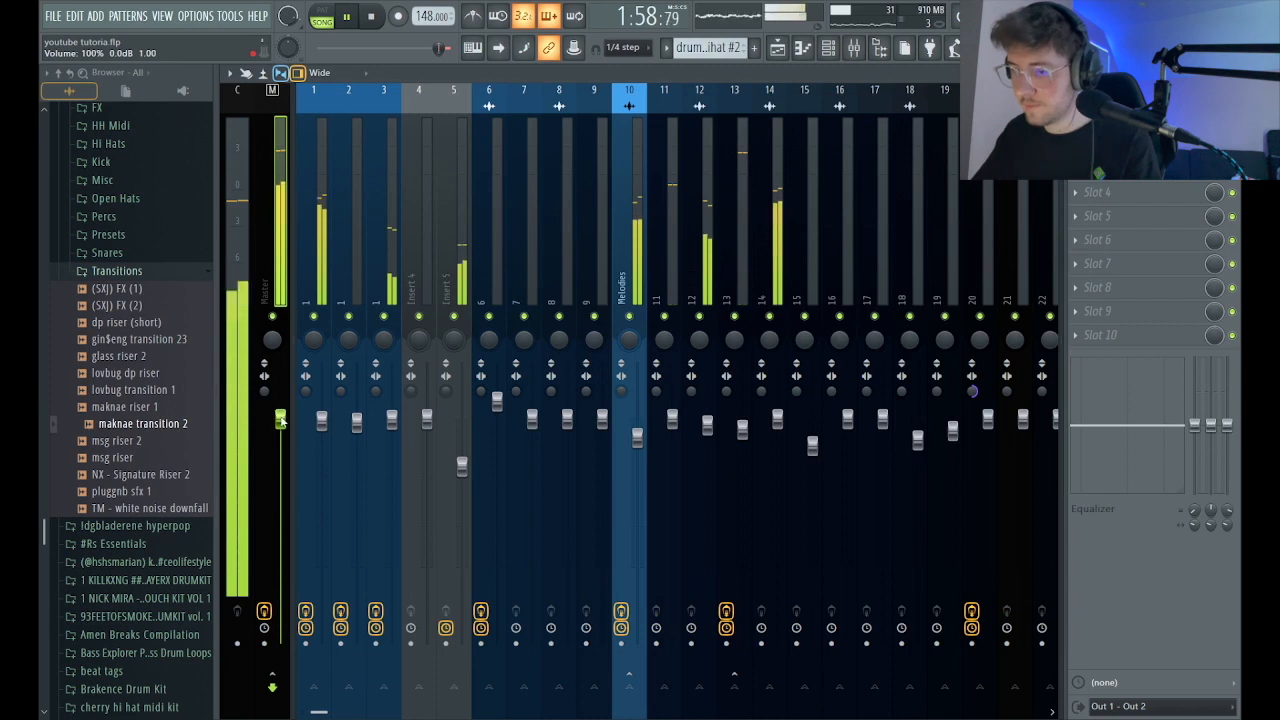
click(778, 48)
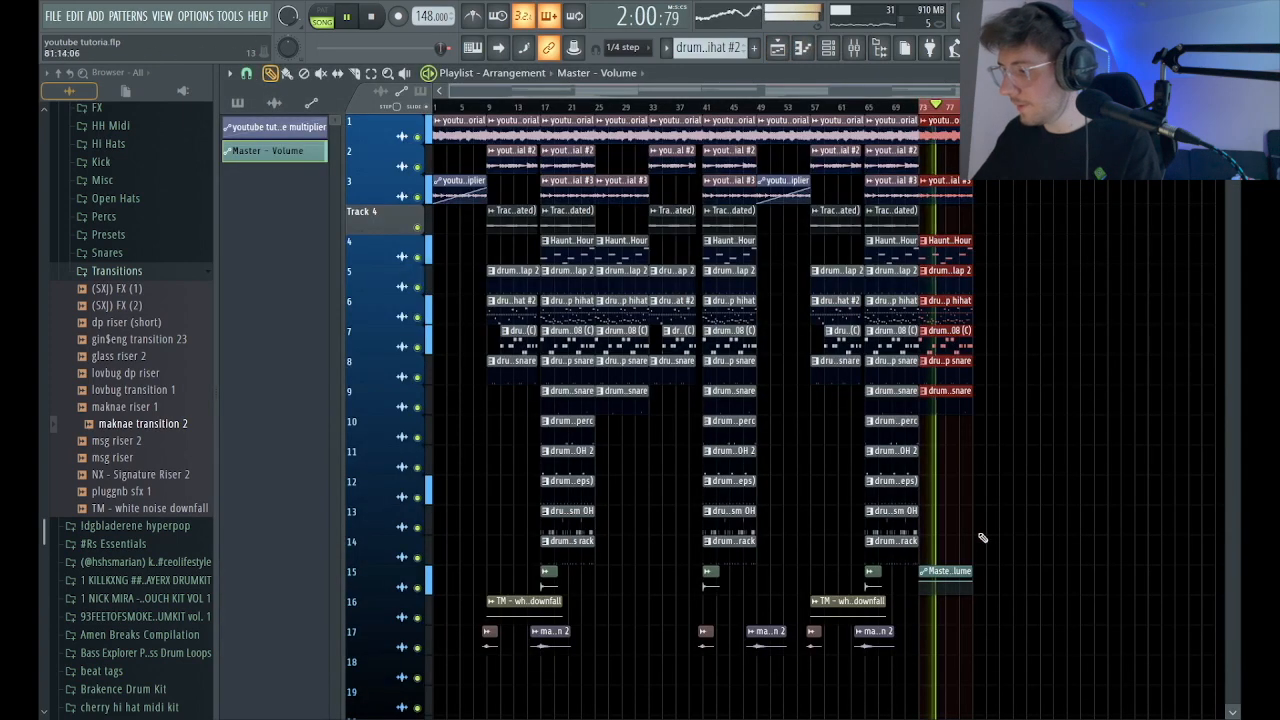
drag(973, 582, 978, 590)
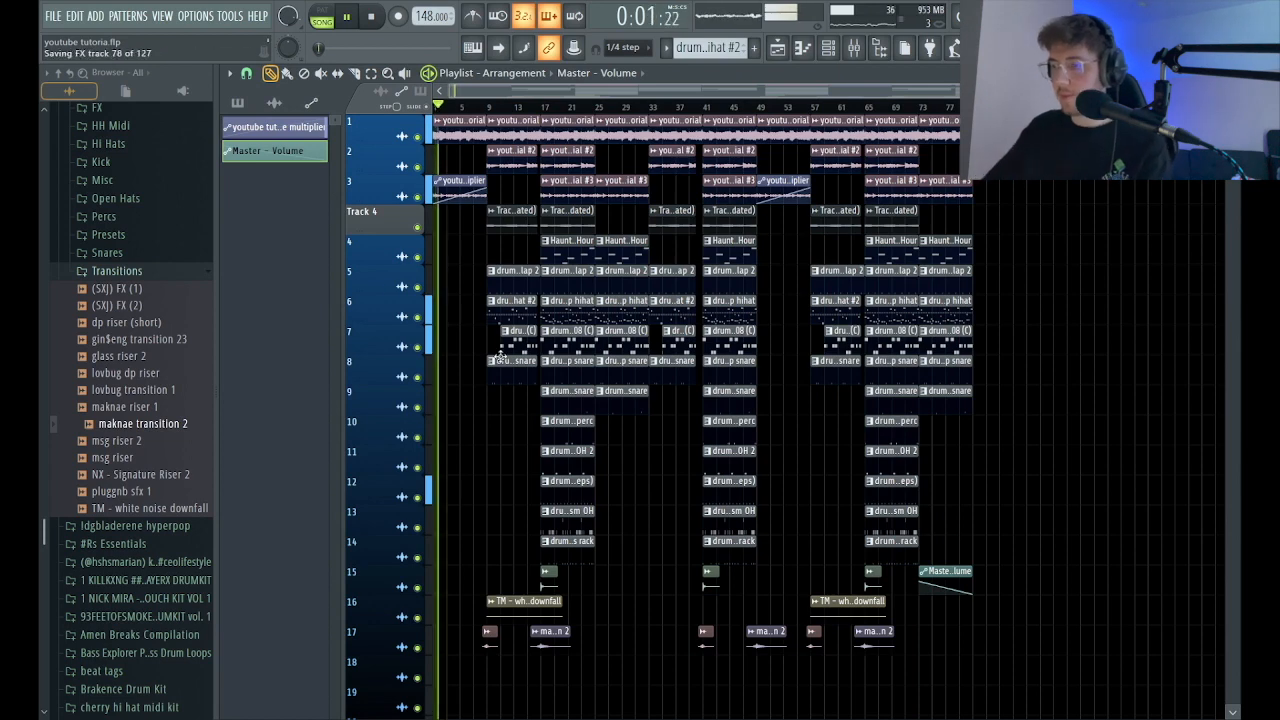
key(space)
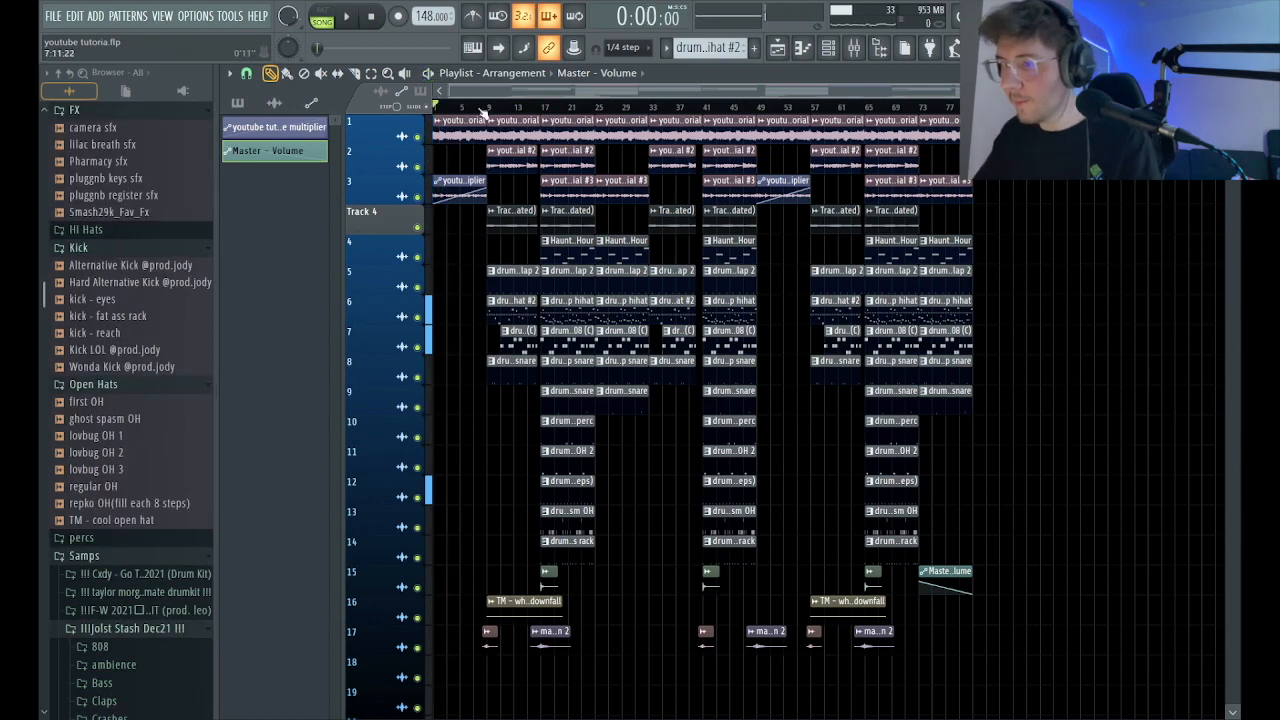
Load a low-pass Fruity Free Filter on the master and create a mix level automation clip for it on track 2 over bars 1 to 9.
click(853, 50)
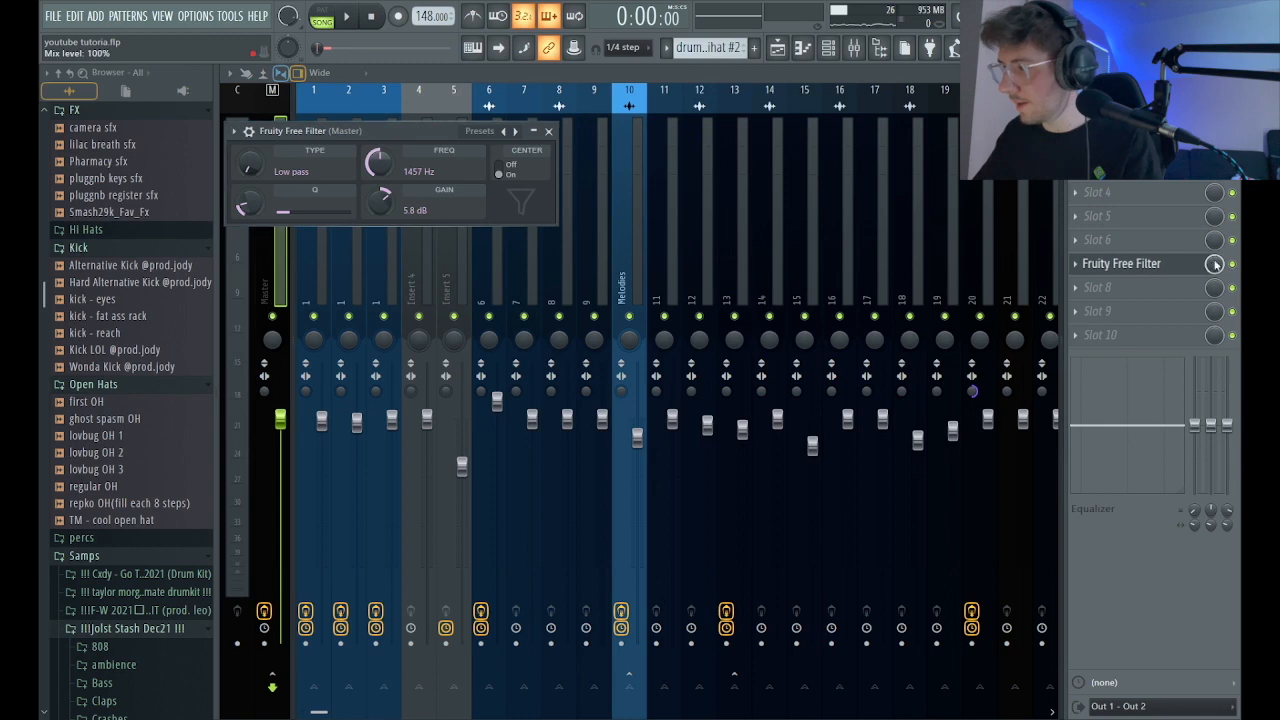
click(1215, 265)
click(776, 49)
click(776, 49)
click(778, 50)
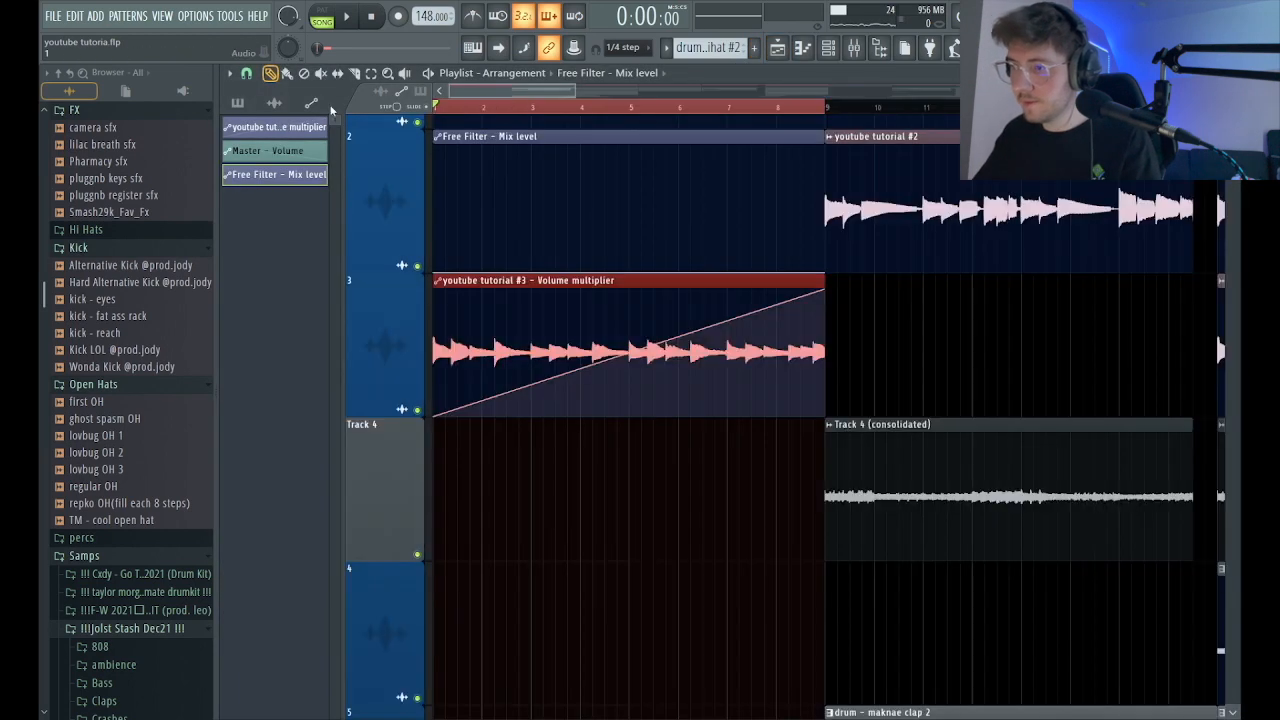
Shape the filter's mix level automation to fall from maximum at bar 1 to zero at bar 9, and play the intro.
drag(437, 272, 434, 145)
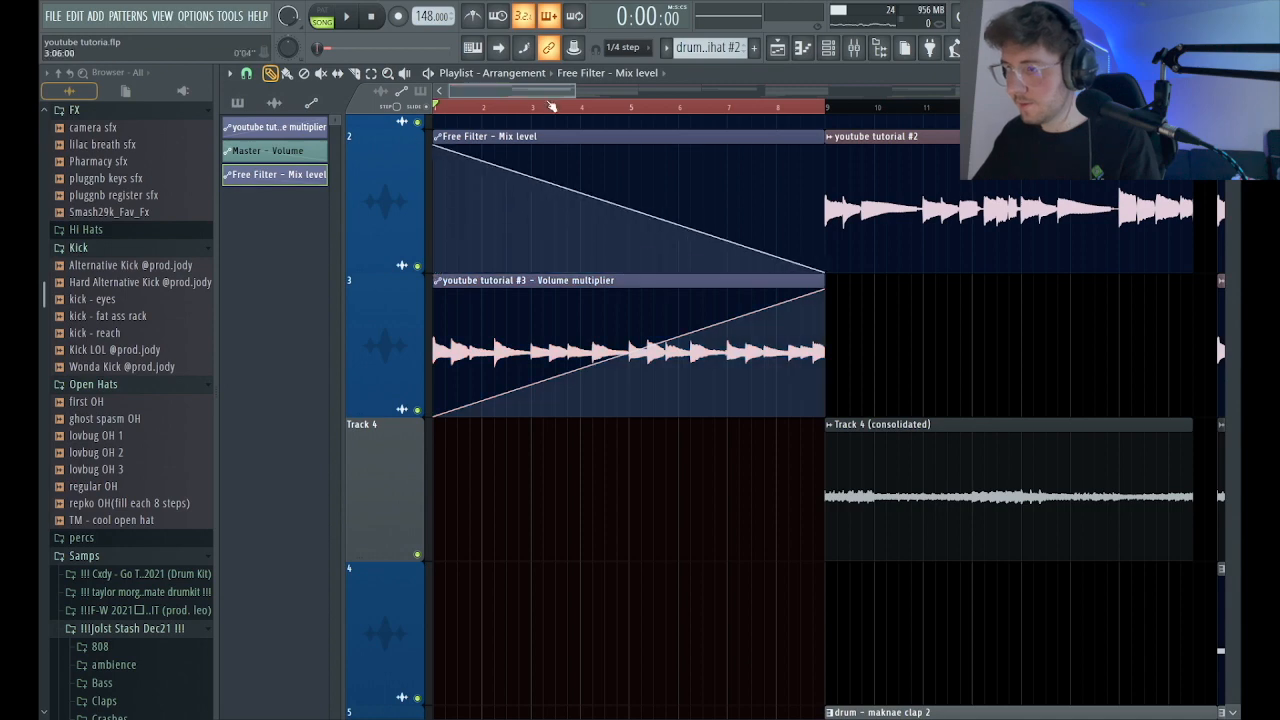
click(531, 105)
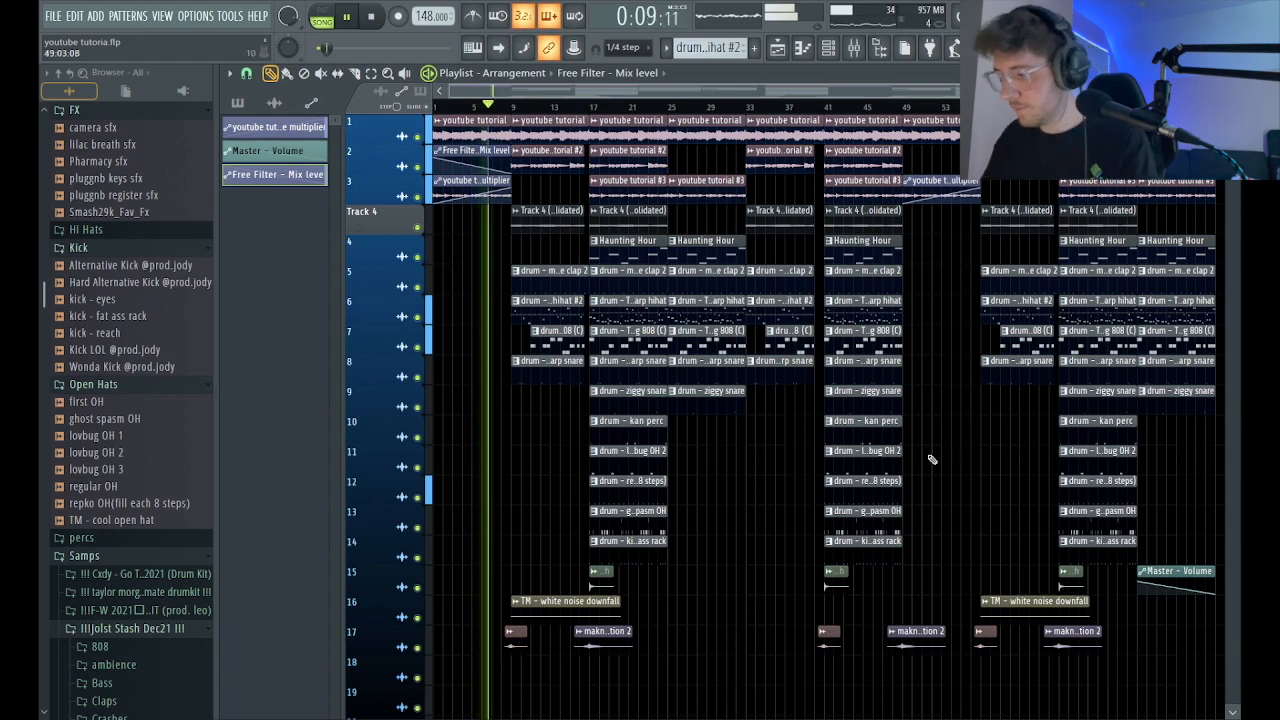
Add a copy of the TM - white noise downfall clip on track 16 at bar 33 and save the project.
drag(1020, 612, 783, 623)
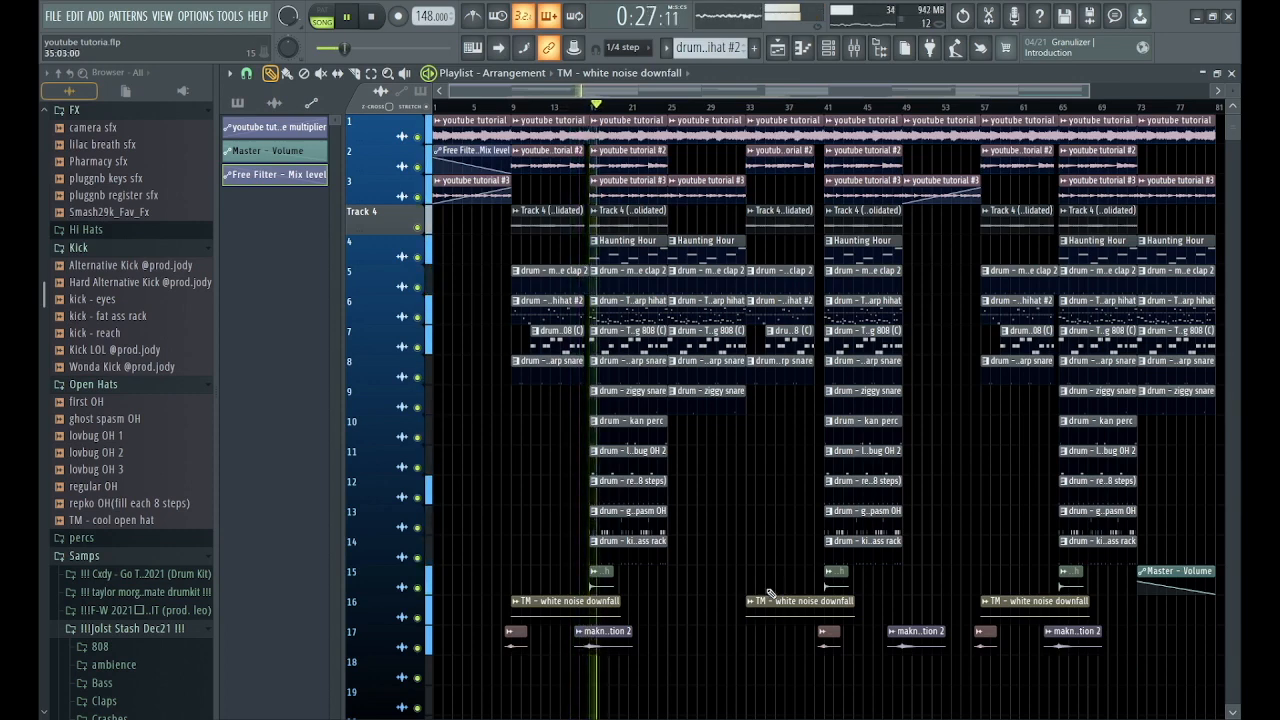
scroll(845, 89, down, 2)
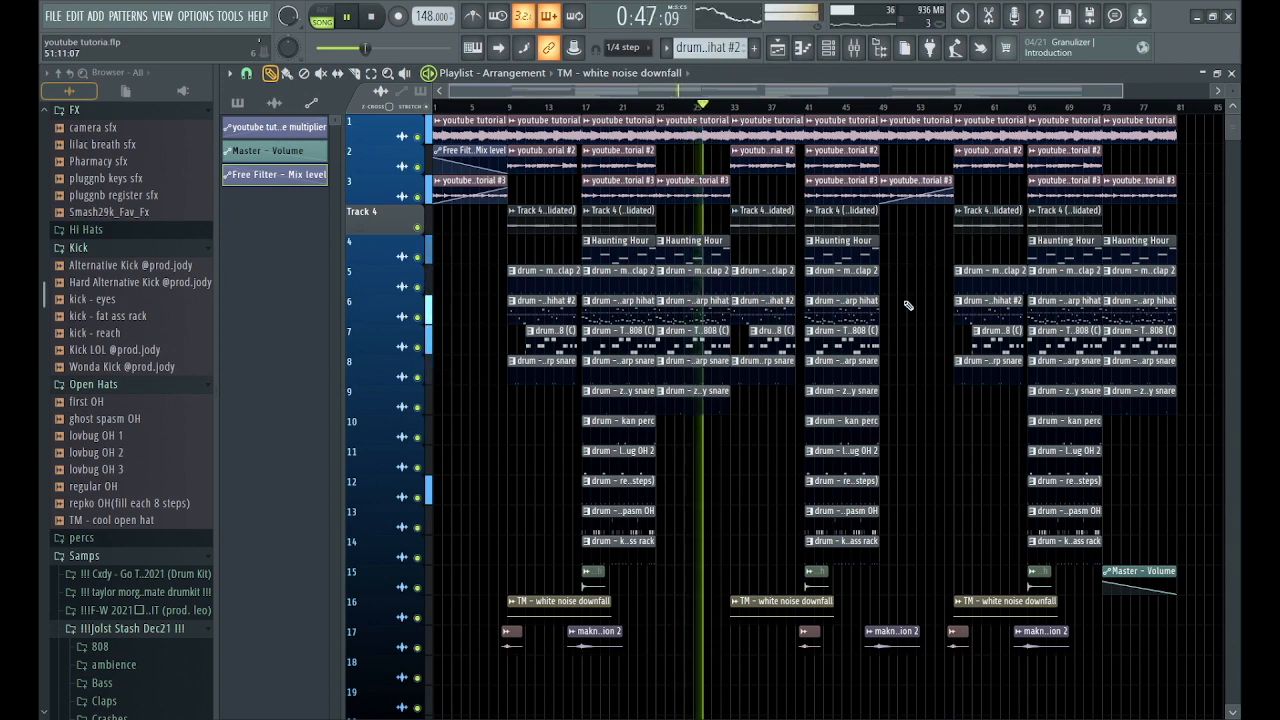
key(ctrl+s)
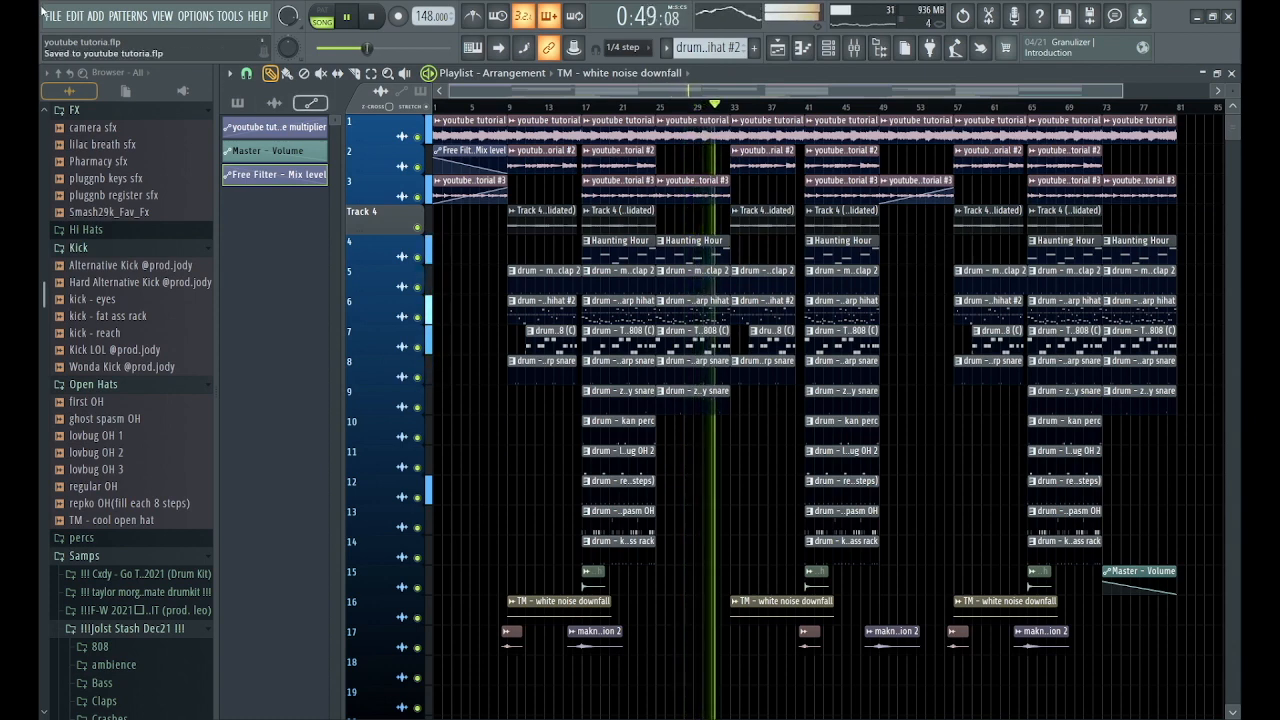